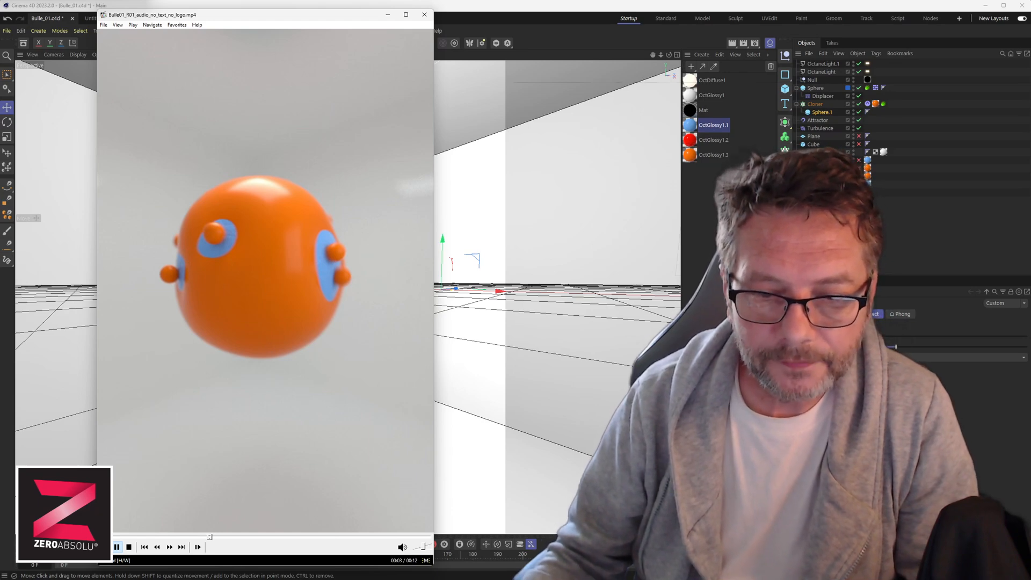
# Watch the reference bubble render in the video player, then close the player.
pyautogui.click(129, 547)
pyautogui.click(179, 449)
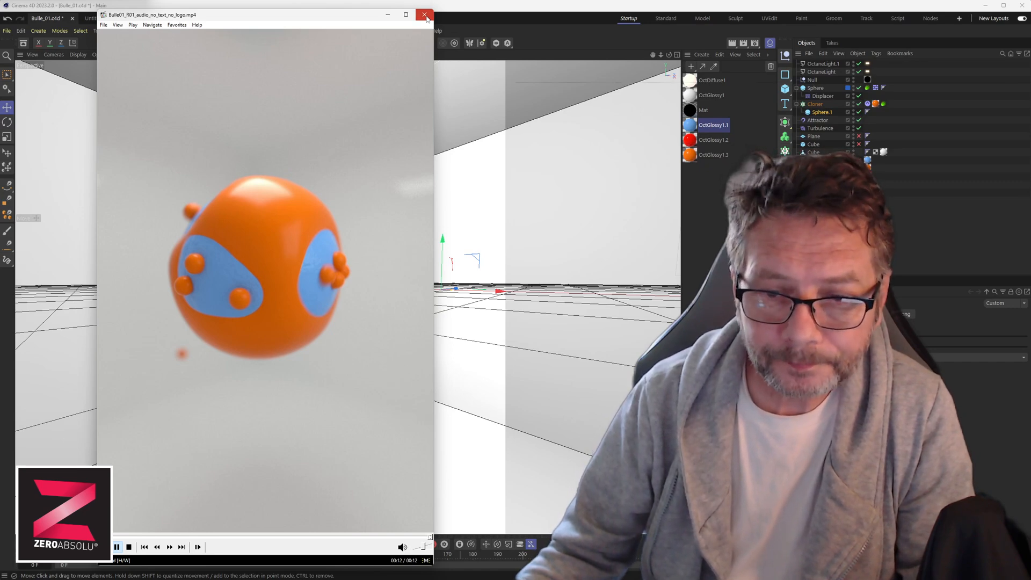
pyautogui.click(425, 16)
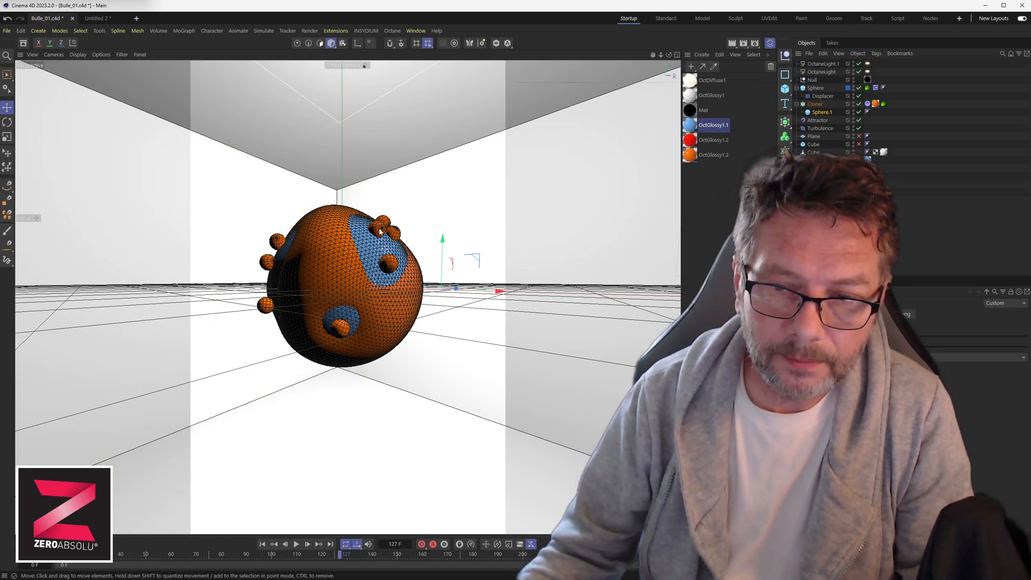
# Play back the existing bubble animation from its first frame and pause it.
pyautogui.click(262, 544)
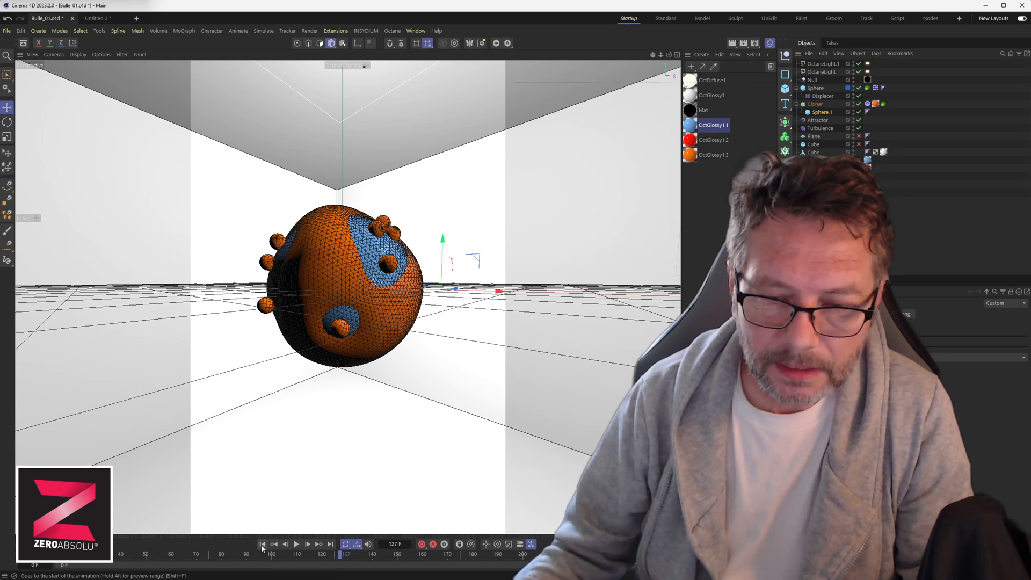
pyautogui.click(296, 544)
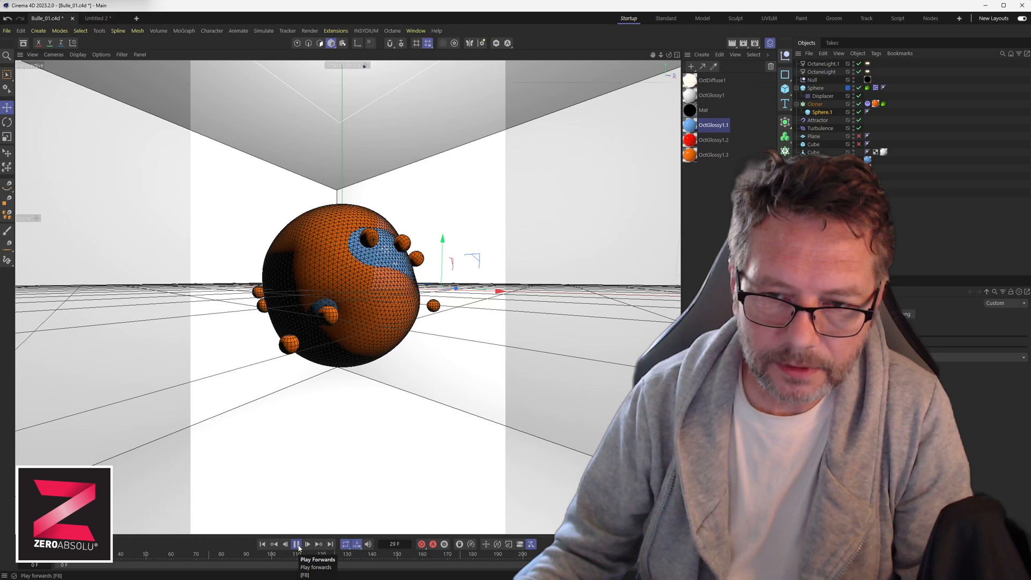
pyautogui.click(296, 544)
pyautogui.click(296, 544)
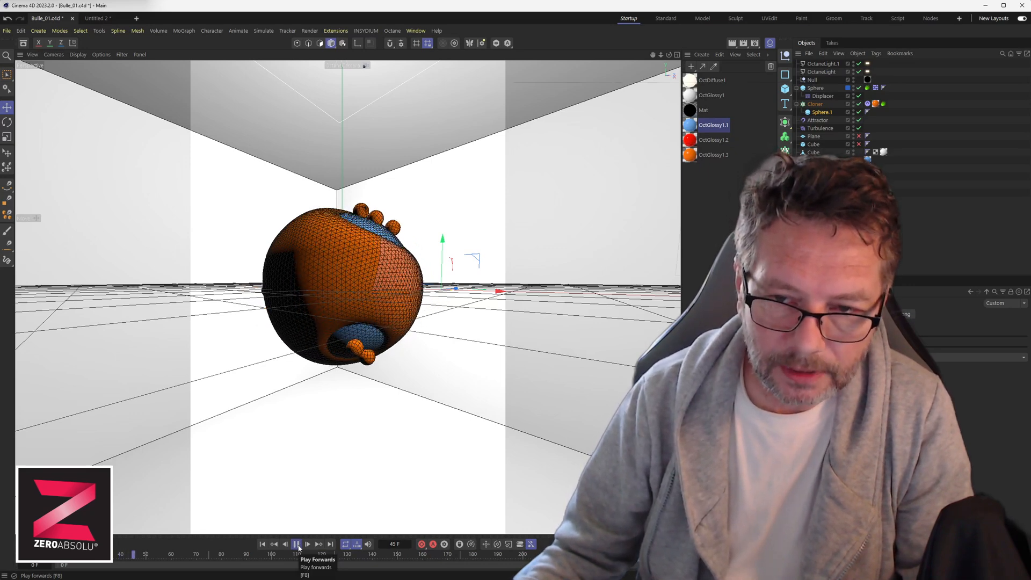
pyautogui.click(297, 544)
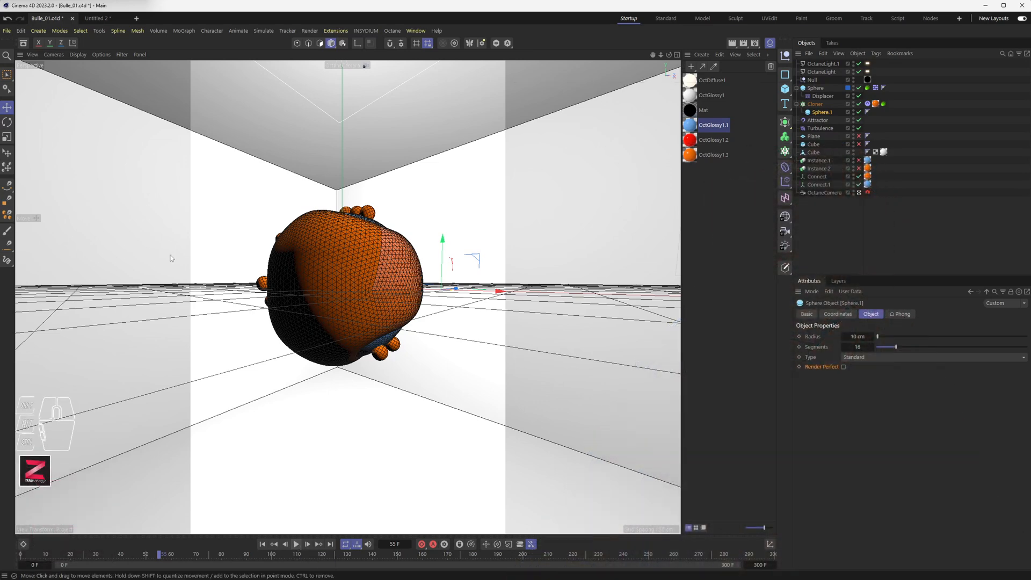
# Open a new project tab and add a plane and a sphere to the scene.
pyautogui.click(136, 18)
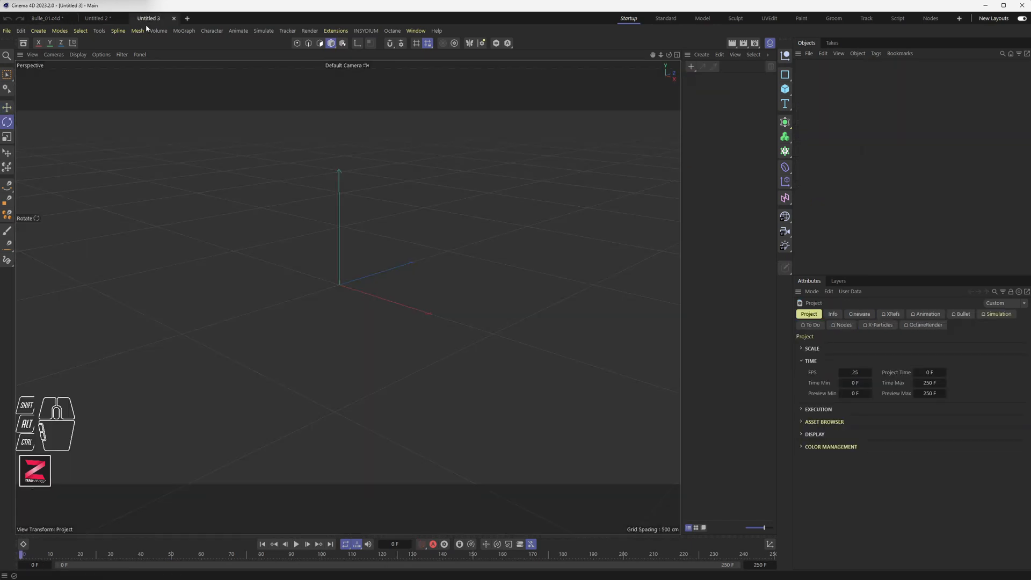
pyautogui.click(787, 92)
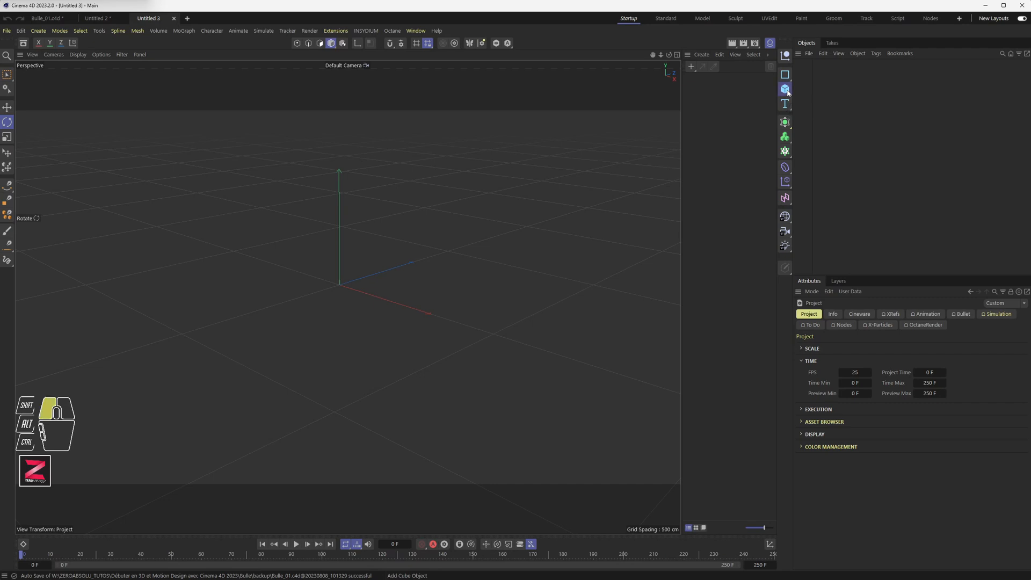
pyautogui.moveTo(820, 105); pyautogui.dragTo(875, 131)
pyautogui.click(787, 91)
# Move the sphere upward so it floats above the plane.
pyautogui.scroll(1, 358, 293)
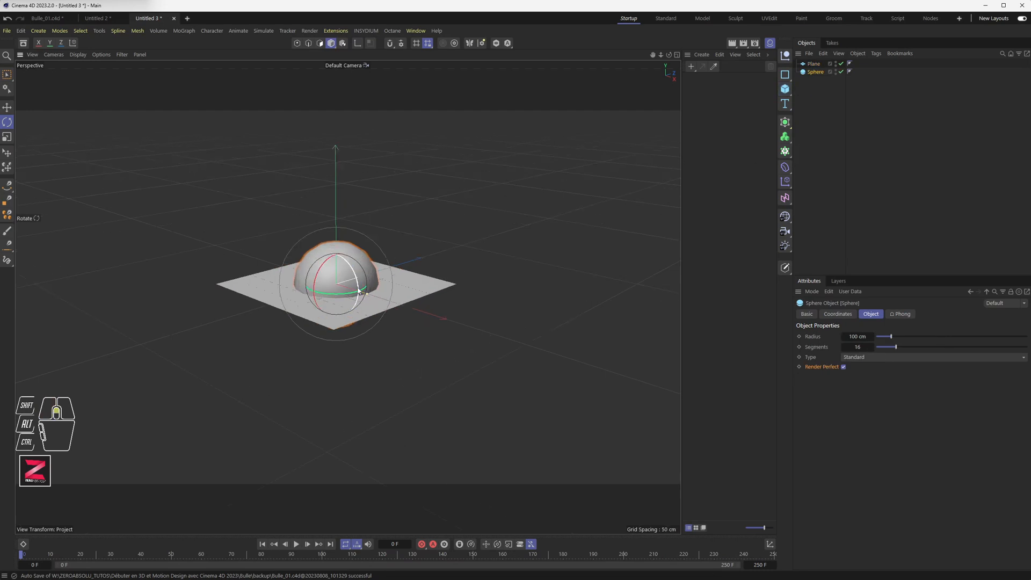
pyautogui.scroll(5, 358, 293)
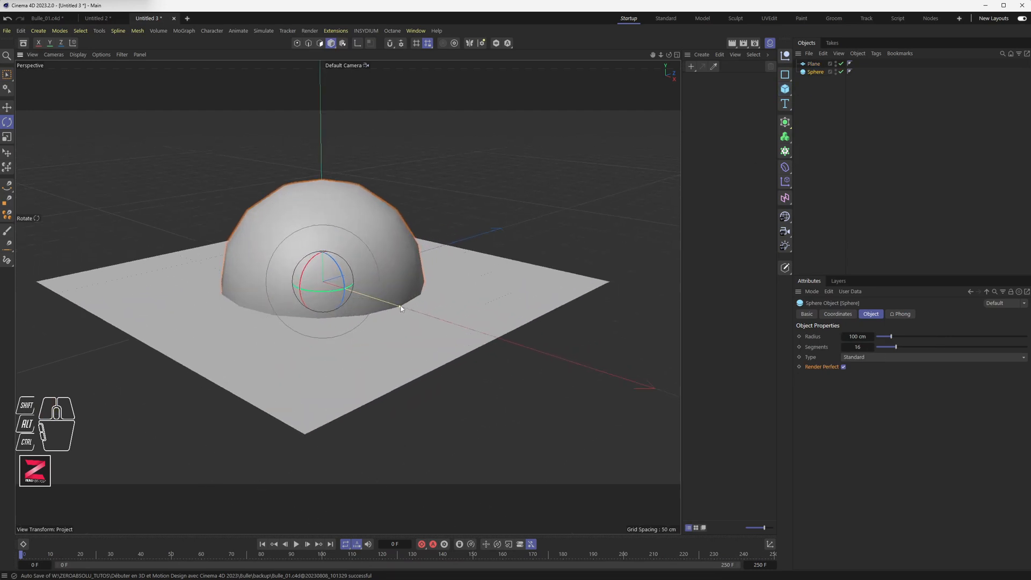
pyautogui.scroll(-6, 400, 308)
pyautogui.press('e')
pyautogui.moveTo(322, 258); pyautogui.dragTo(322, 195)
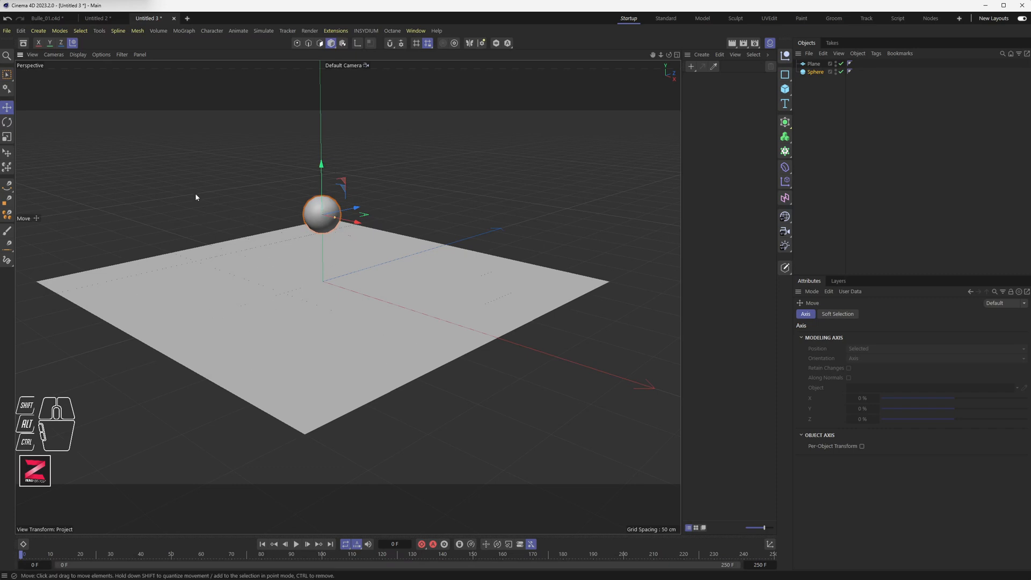
# Switch the viewport display to shading with wireframe lines.
pyautogui.click(78, 54)
pyautogui.click(91, 95)
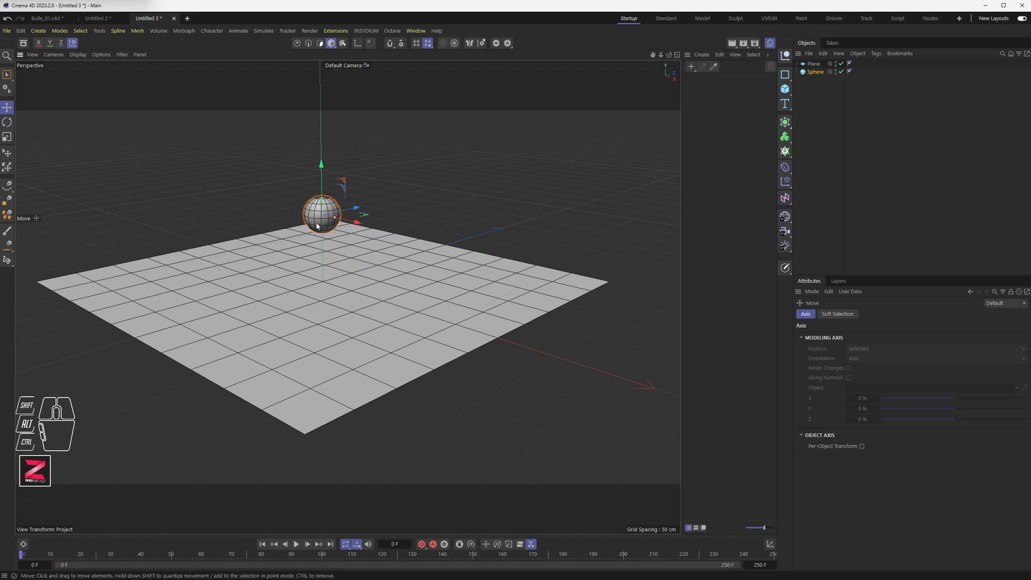
pyautogui.click(697, 118)
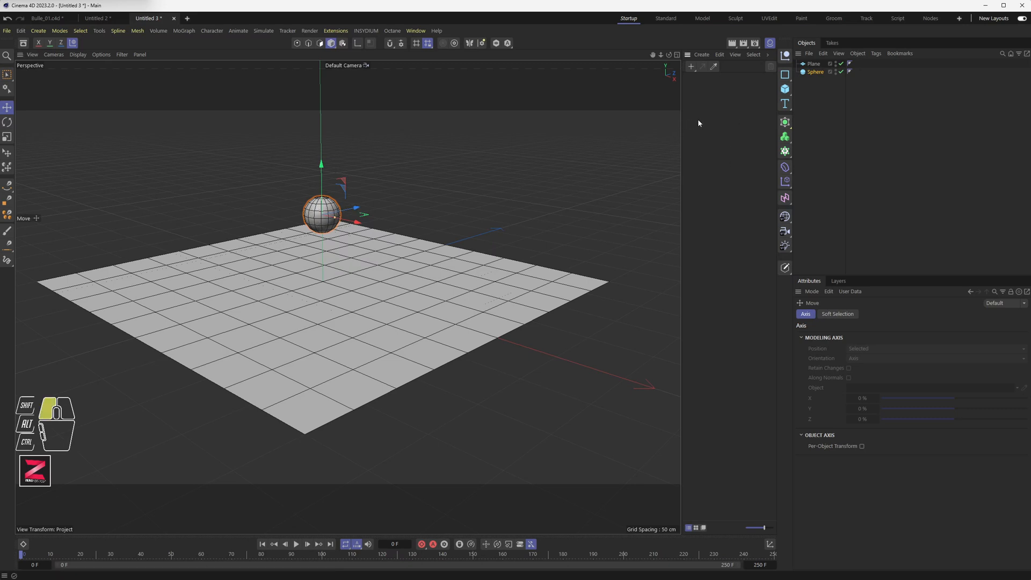
pyautogui.click(415, 30)
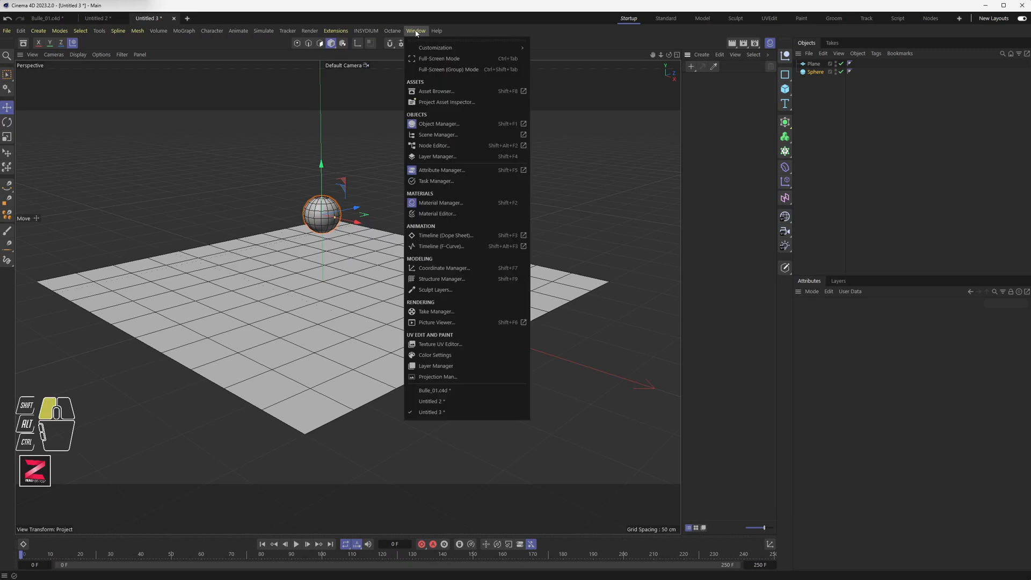
pyautogui.click(442, 204)
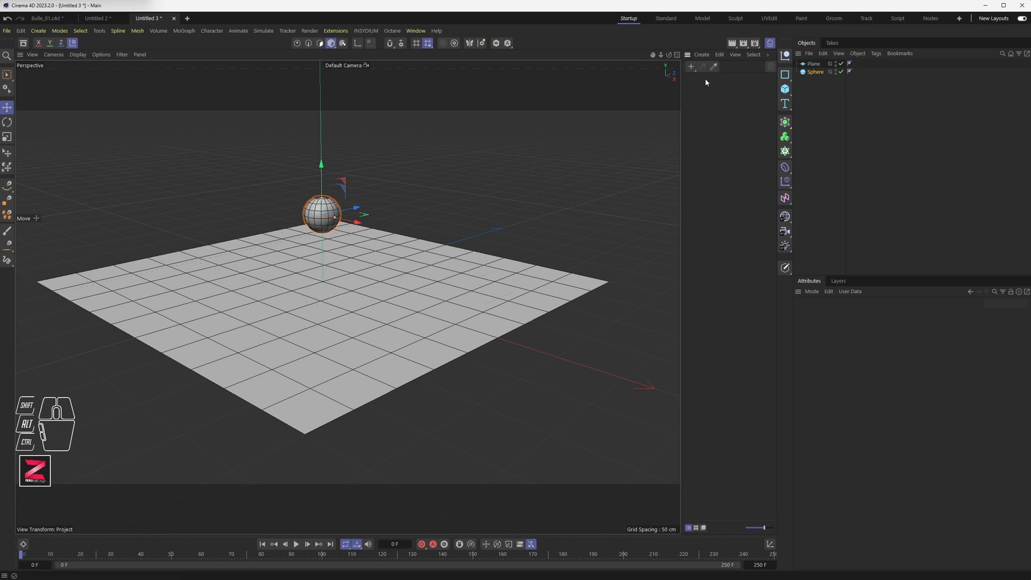
pyautogui.moveTo(688, 55); pyautogui.dragTo(603, 104)
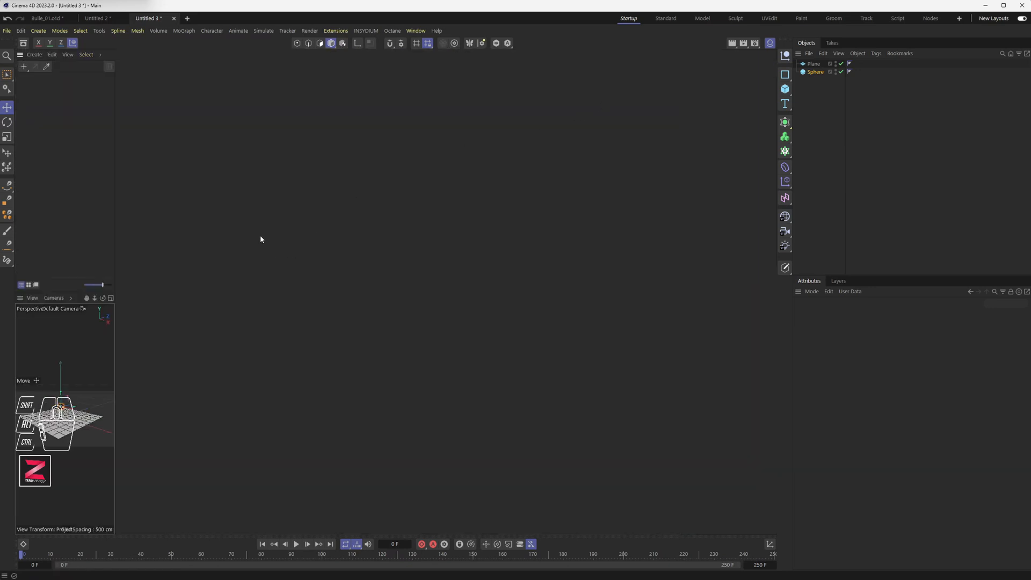
pyautogui.moveTo(21, 55); pyautogui.dragTo(114, 344)
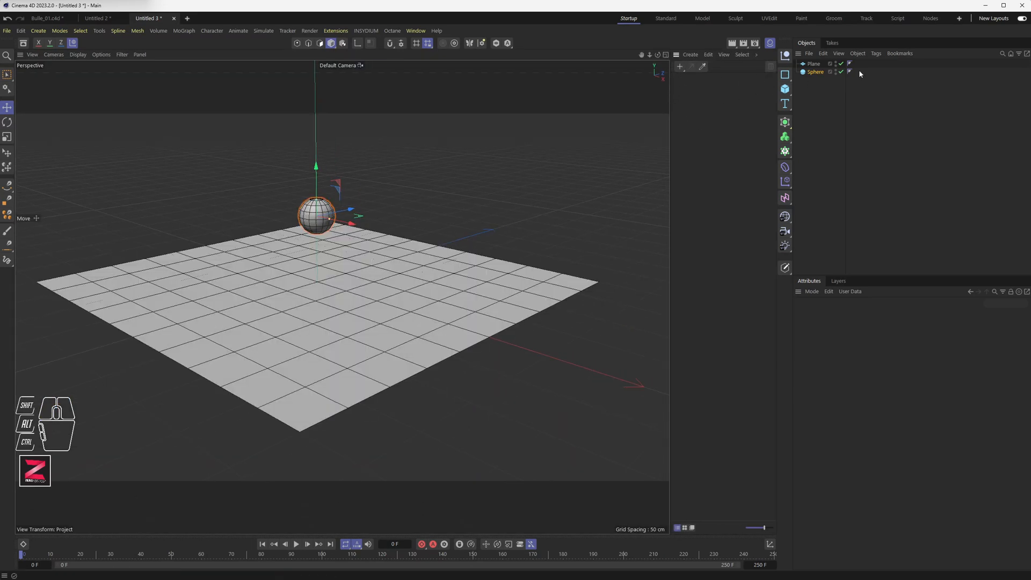
# Create a new default material and open it in the Material Editor.
pyautogui.click(680, 67)
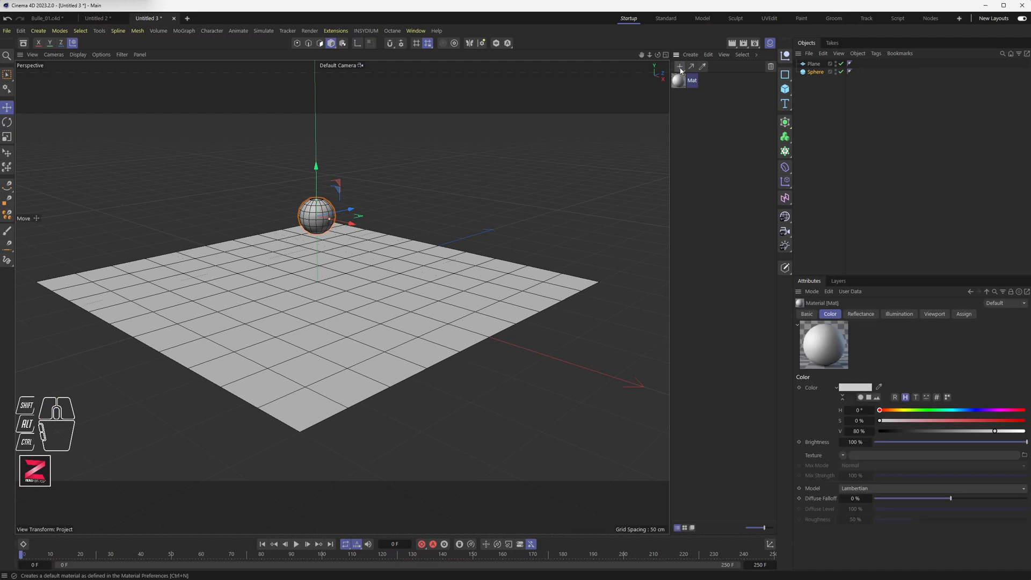
pyautogui.doubleClick(680, 80)
pyautogui.moveTo(730, 80); pyautogui.dragTo(440, 108)
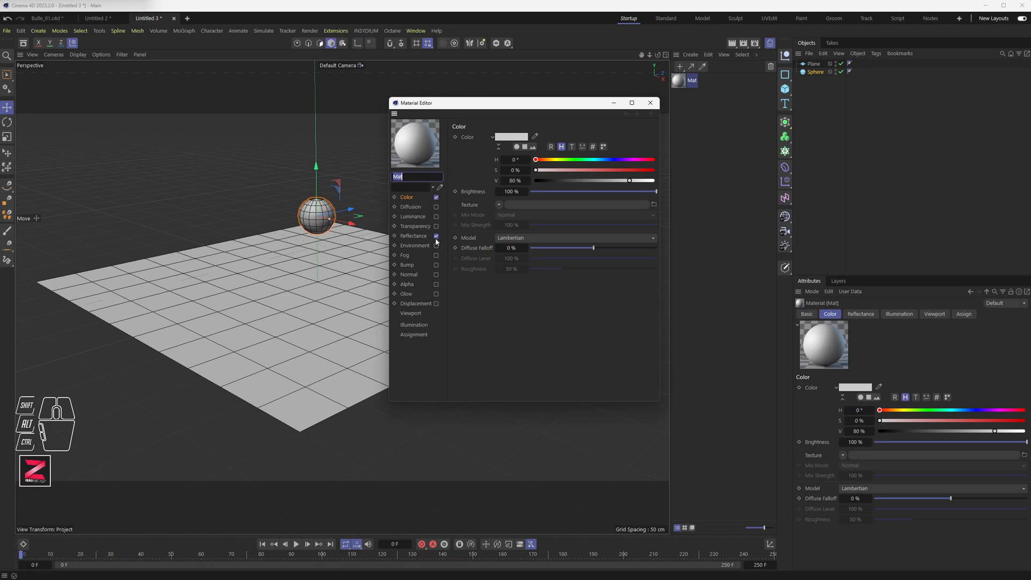
# Disable the material's Color channel.
pyautogui.click(436, 198)
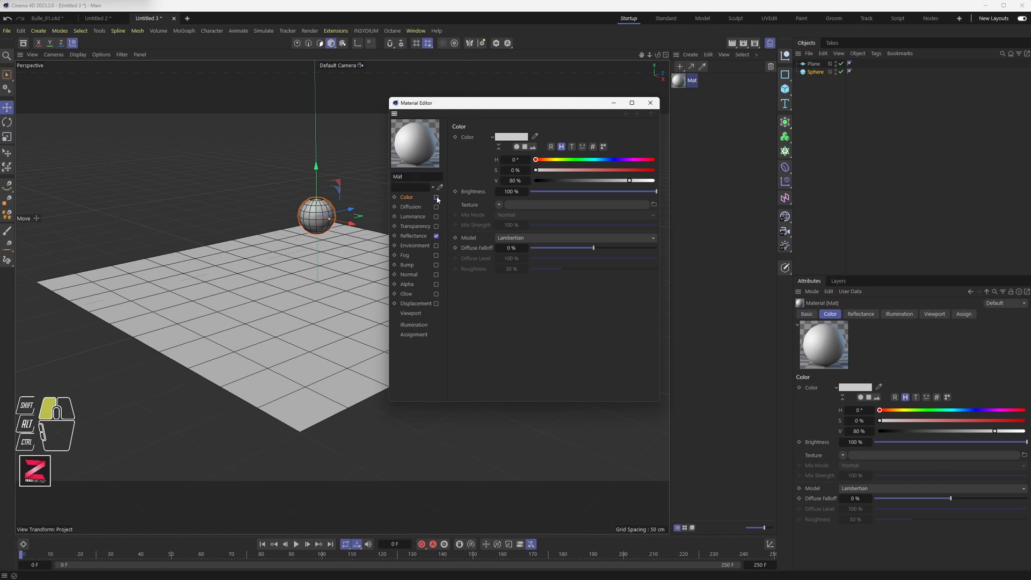
pyautogui.click(436, 226)
pyautogui.click(436, 226)
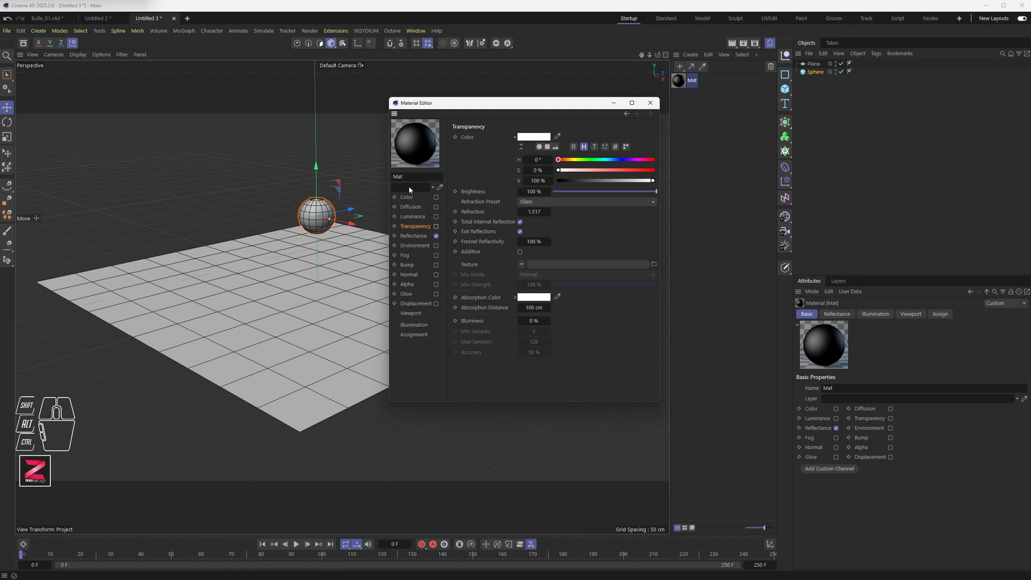
pyautogui.click(436, 197)
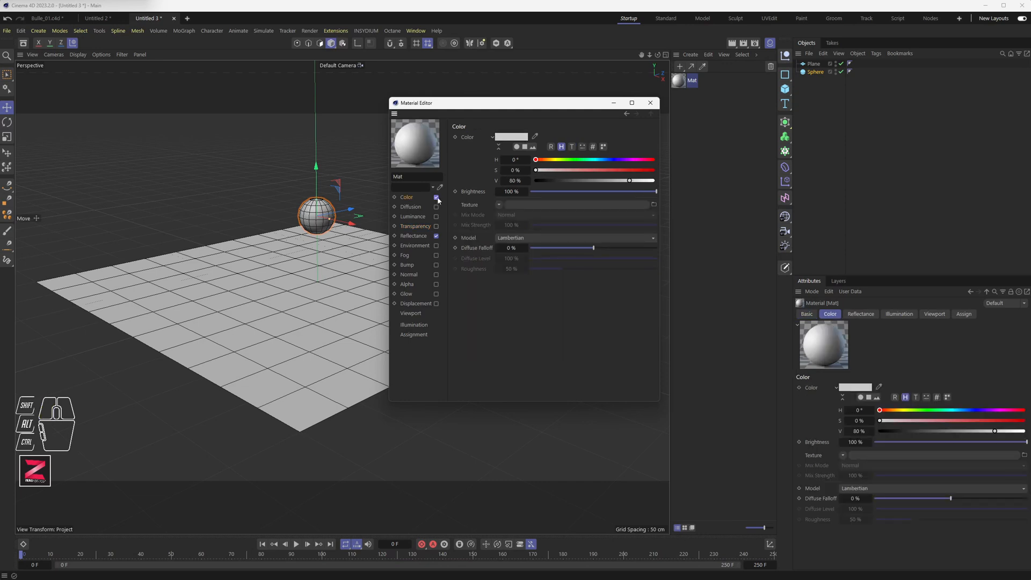
pyautogui.click(436, 197)
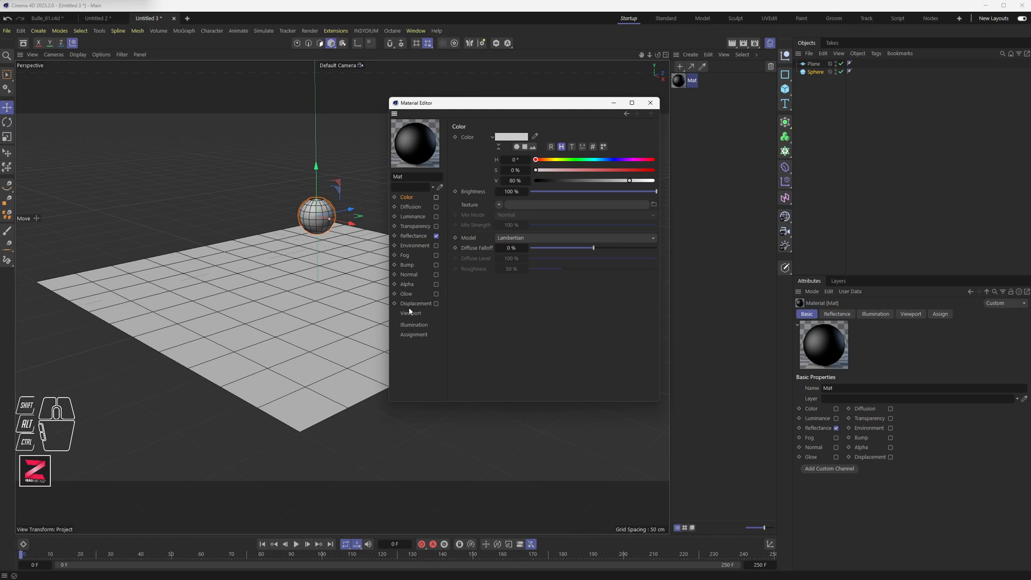
# Try enabling the Transparency channel on the material, then switch it off again.
pyautogui.click(405, 207)
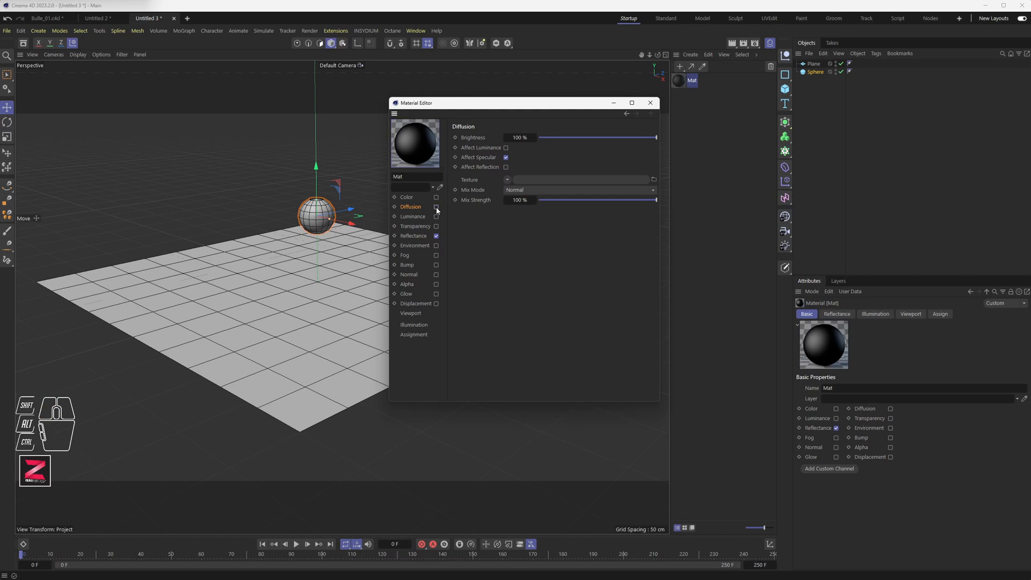
pyautogui.click(414, 217)
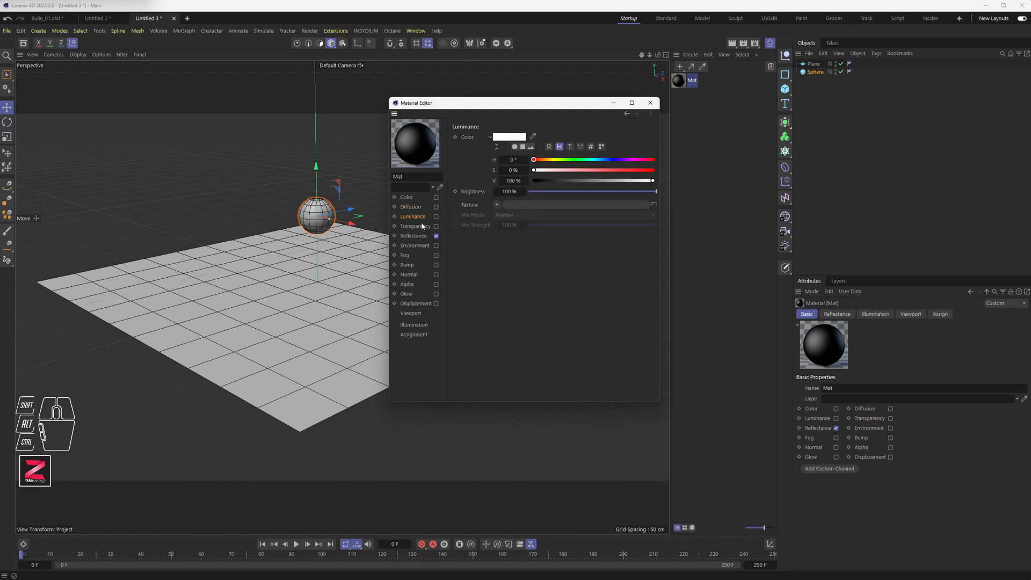
pyautogui.click(416, 227)
pyautogui.click(436, 226)
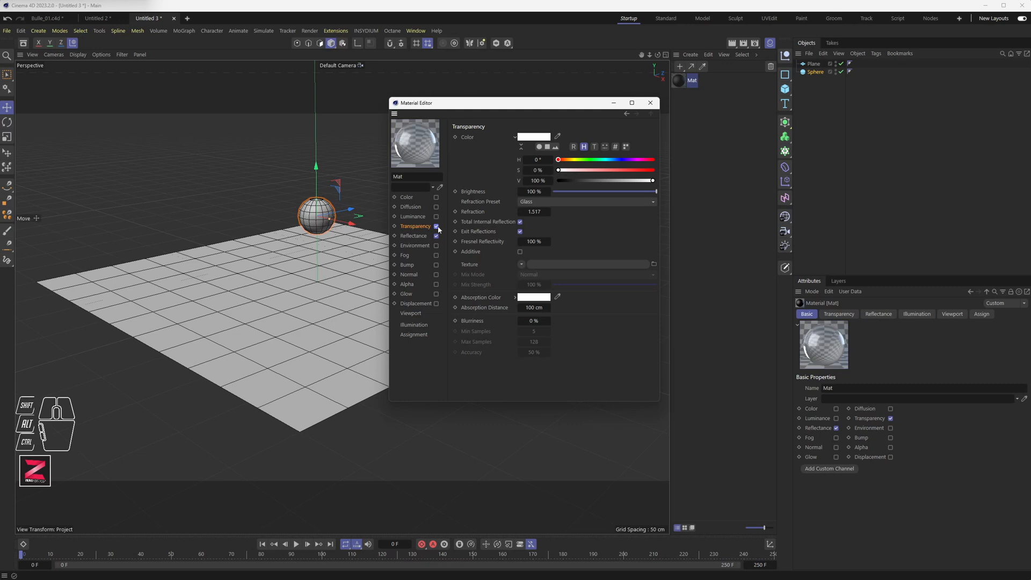
pyautogui.moveTo(650, 195); pyautogui.dragTo(671, 192)
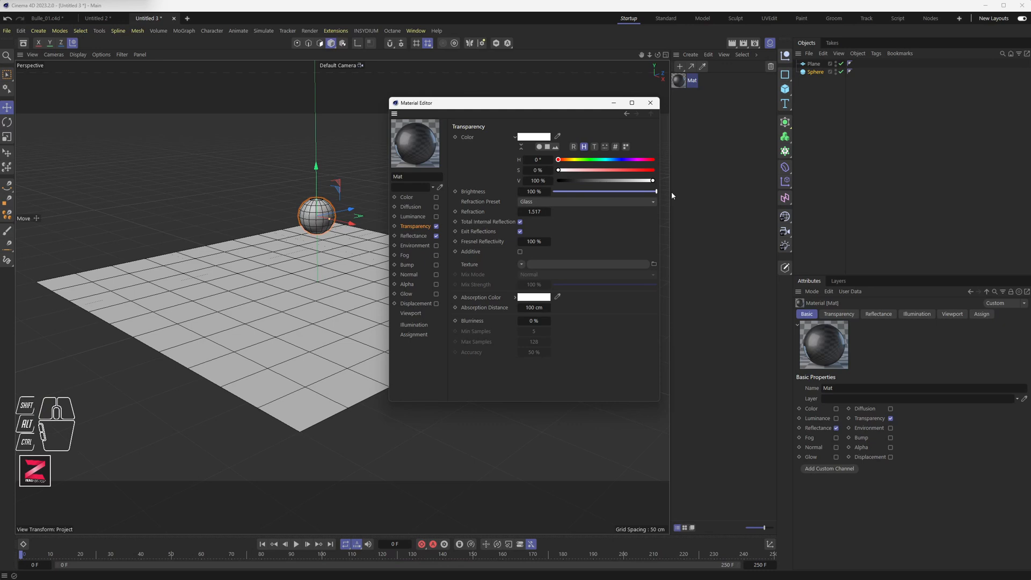
pyautogui.click(436, 226)
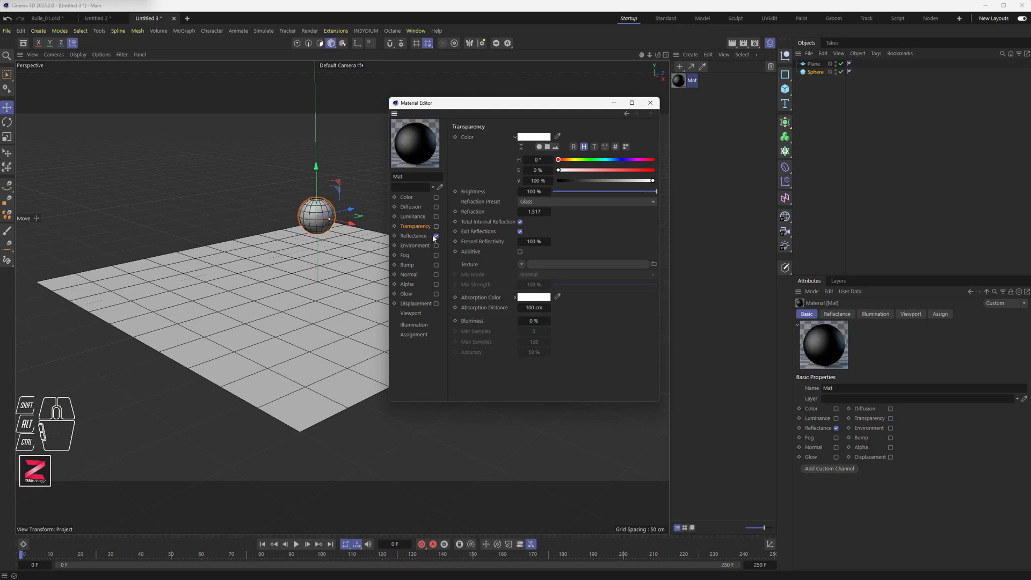
# Raise the Reflectance specular strength, then disable the Reflectance channel.
pyautogui.click(422, 237)
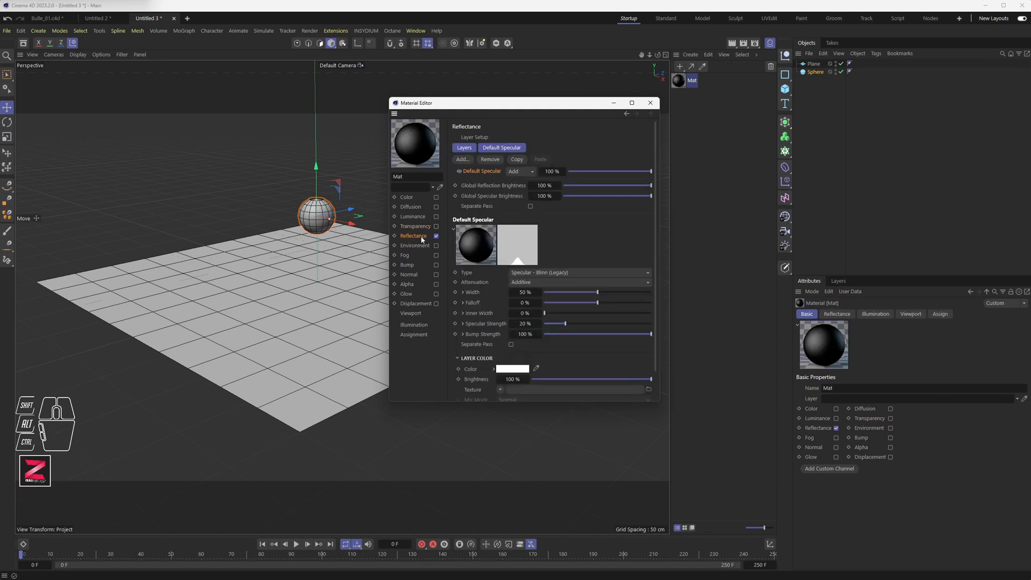
pyautogui.moveTo(565, 324); pyautogui.dragTo(616, 324)
pyautogui.click(436, 235)
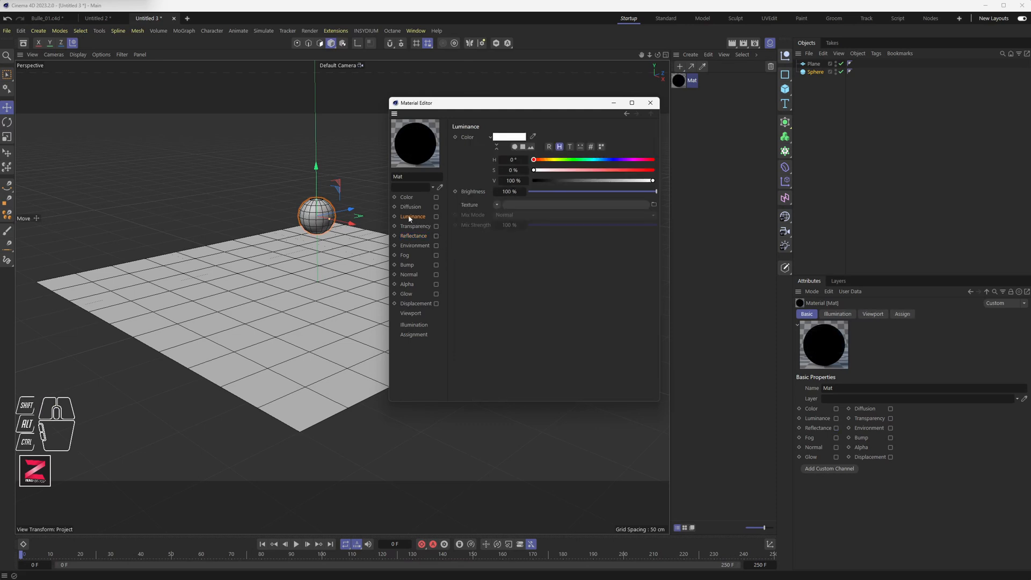
# Enable the Luminance channel and set its colour value to 0%.
pyautogui.click(435, 217)
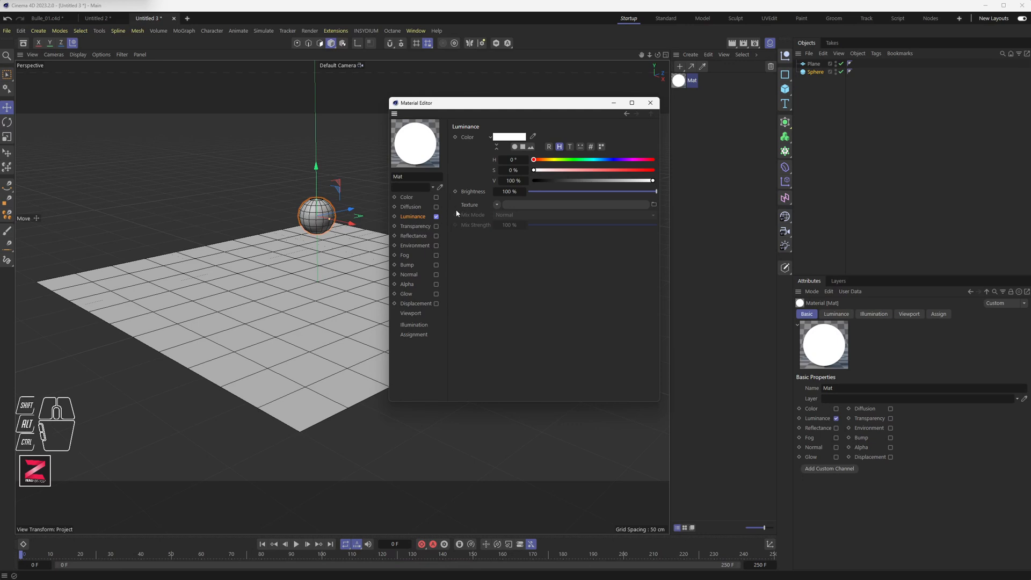
pyautogui.click(412, 227)
pyautogui.click(415, 217)
pyautogui.moveTo(553, 181); pyautogui.dragTo(530, 181)
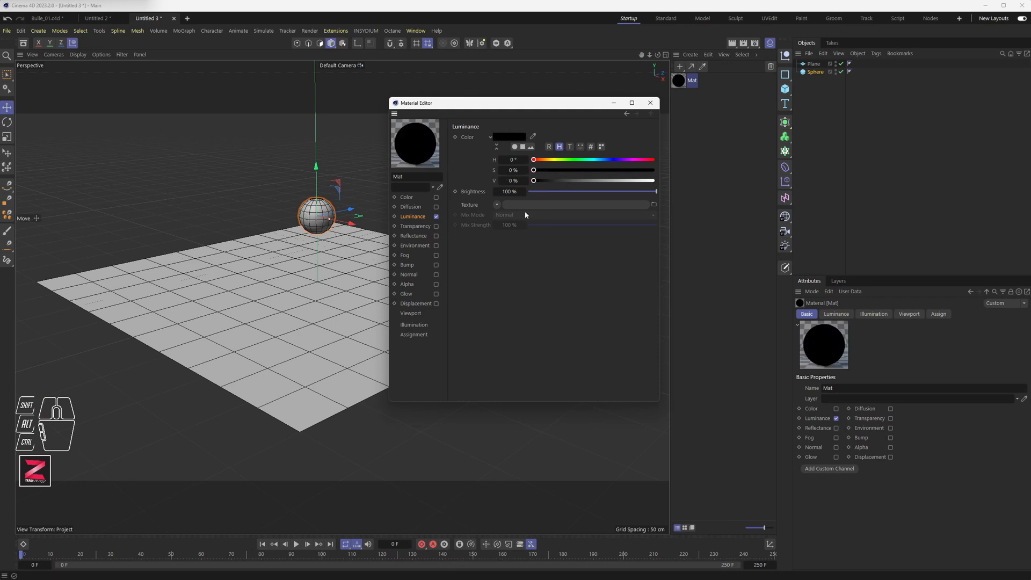
# Load a Proximal effect shader into the Luminance texture and open its shader settings.
pyautogui.click(497, 205)
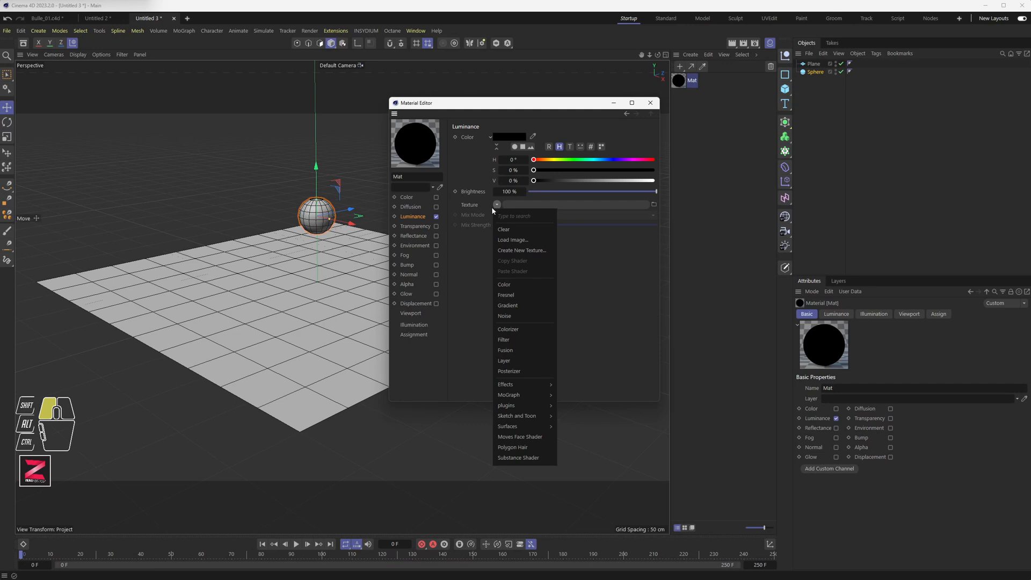
pyautogui.moveTo(501, 384)
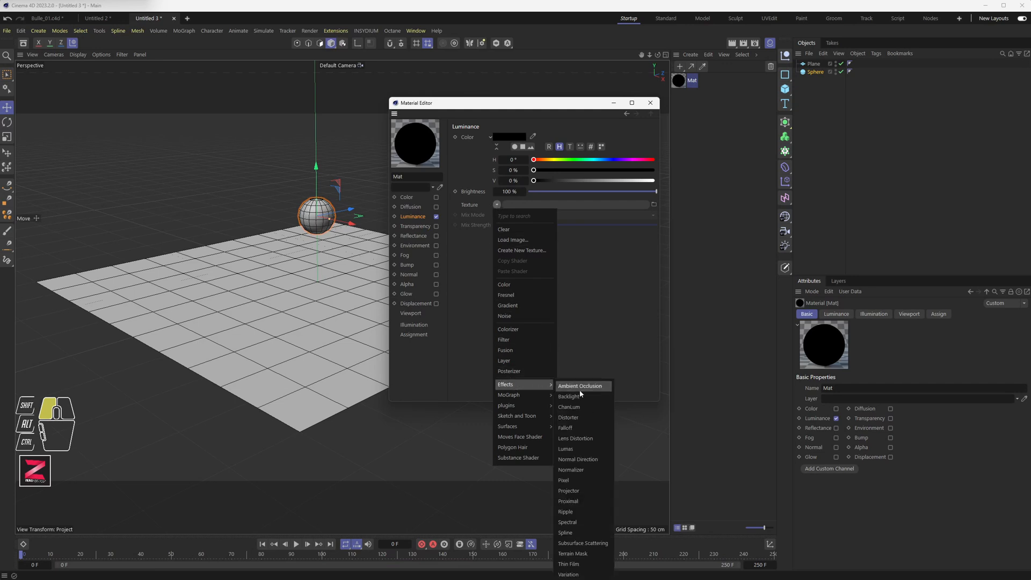
pyautogui.click(584, 502)
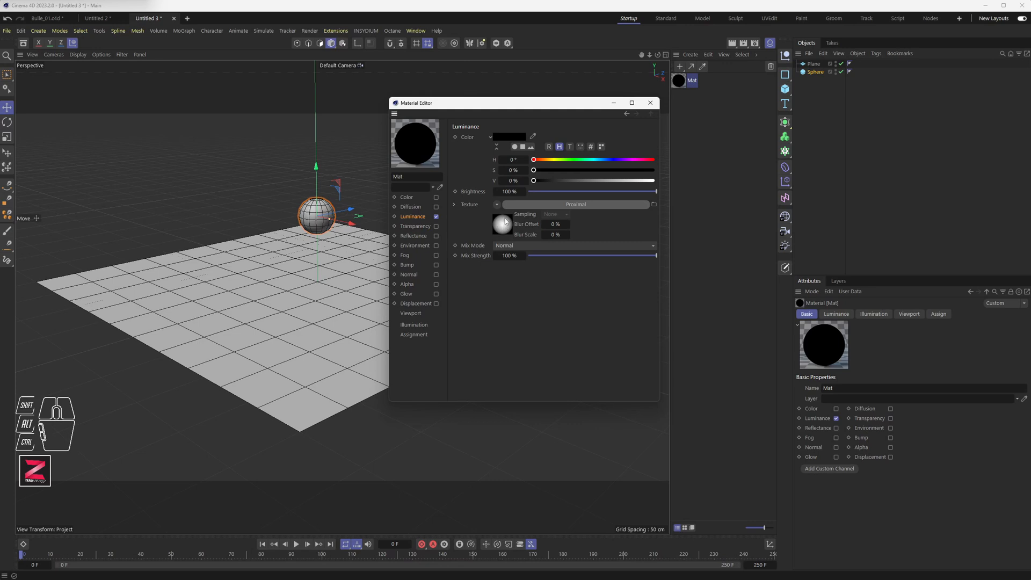
pyautogui.click(554, 205)
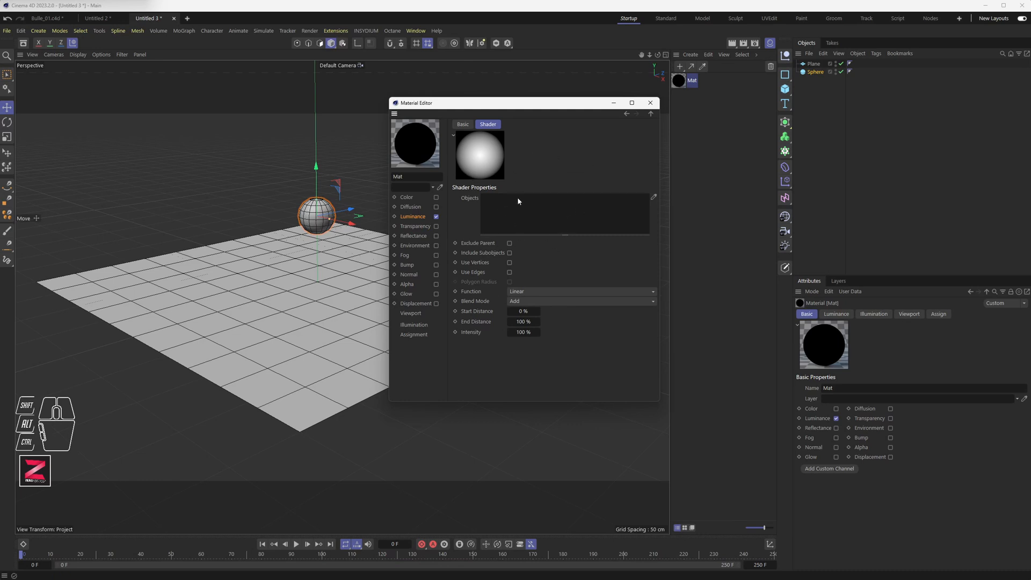
# Inspect the Proximal texture in the Luminance channel and browse its Basic and Shader settings.
pyautogui.click(417, 216)
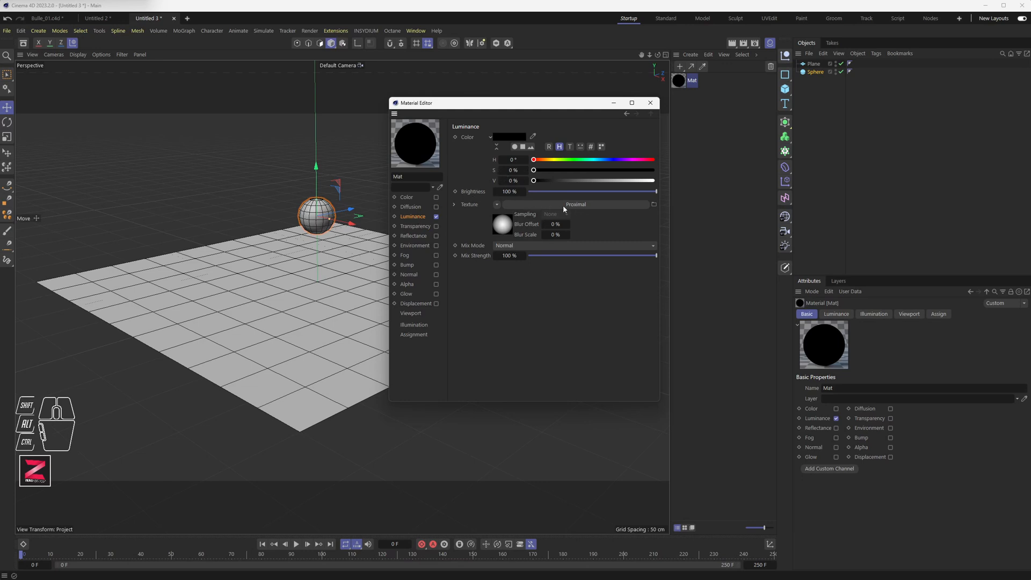
pyautogui.click(454, 204)
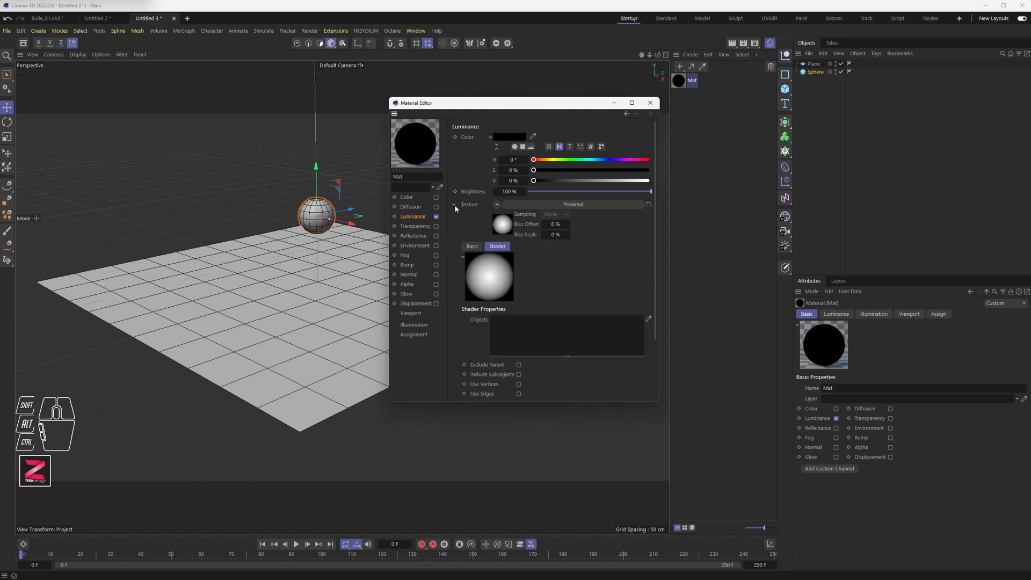
pyautogui.click(455, 204)
pyautogui.click(557, 207)
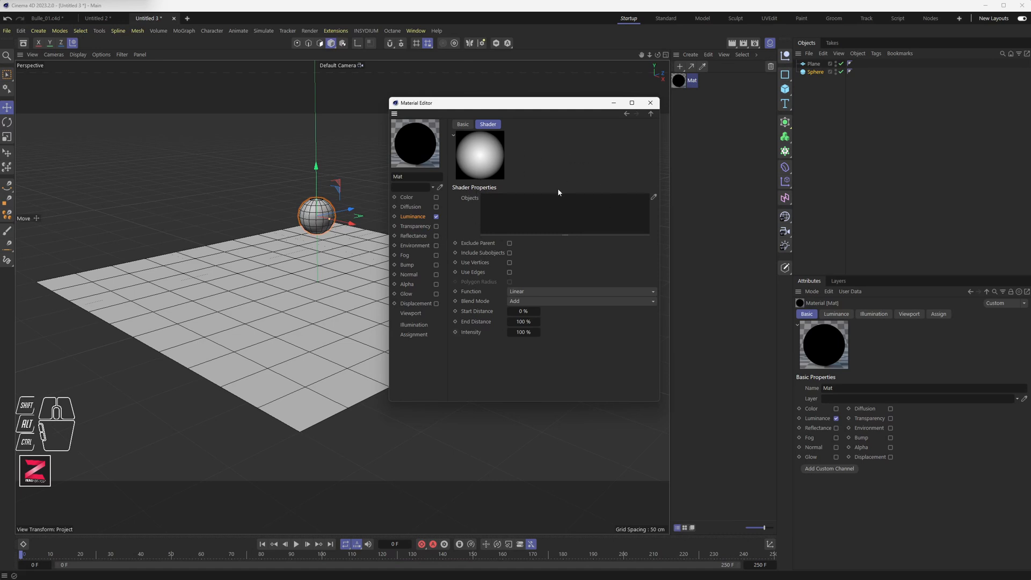
pyautogui.click(469, 124)
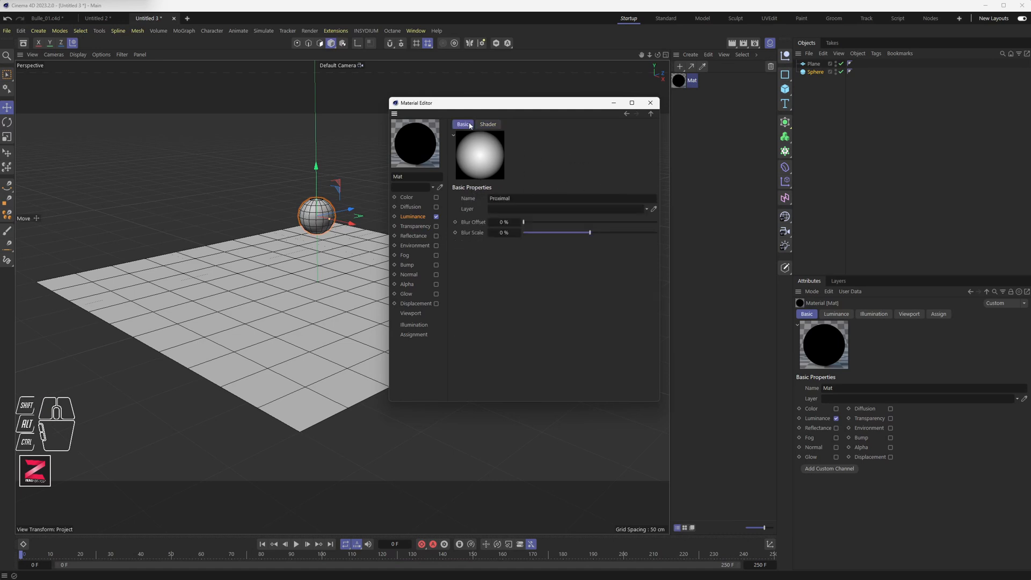
pyautogui.doubleClick(505, 199)
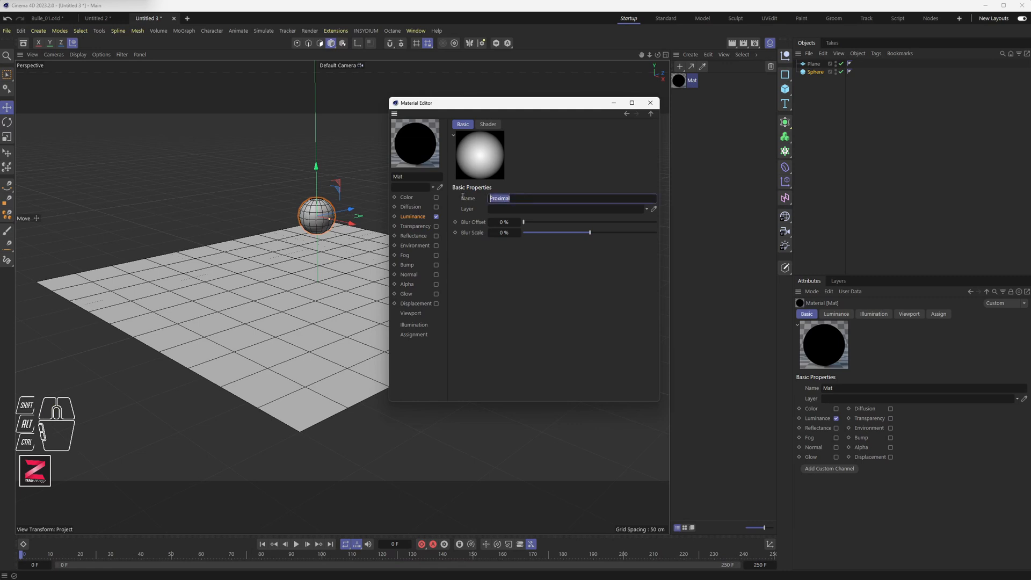
pyautogui.click(489, 125)
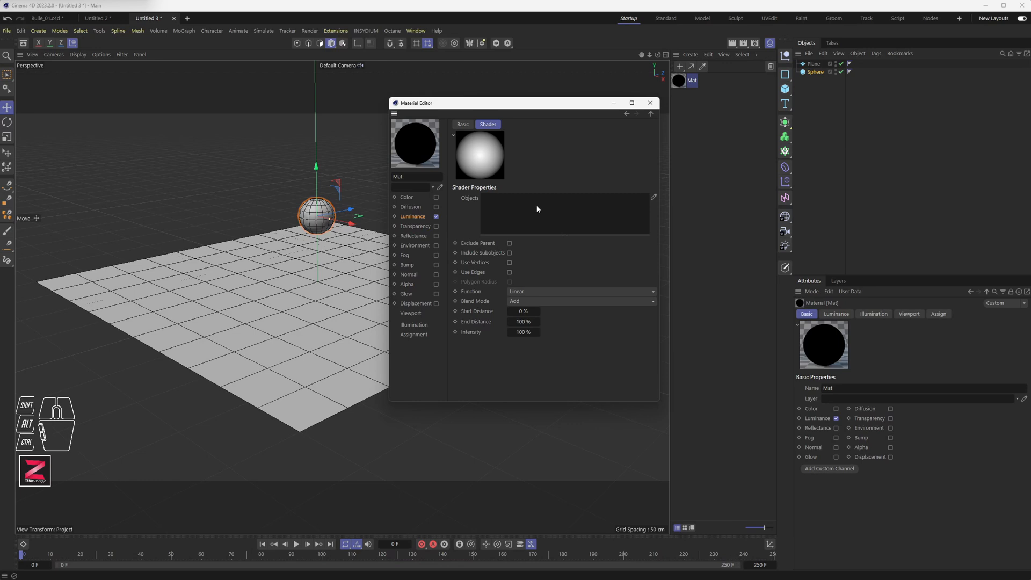
# Add the Sphere to the Proximal shader's Objects list.
pyautogui.moveTo(815, 72); pyautogui.dragTo(523, 211)
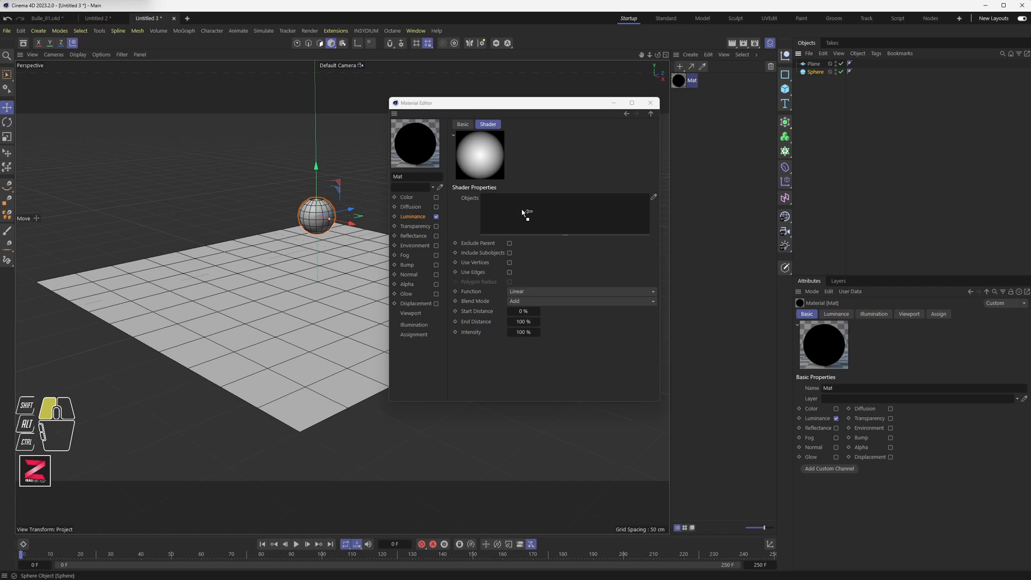
pyautogui.moveTo(523, 213); pyautogui.dragTo(522, 213)
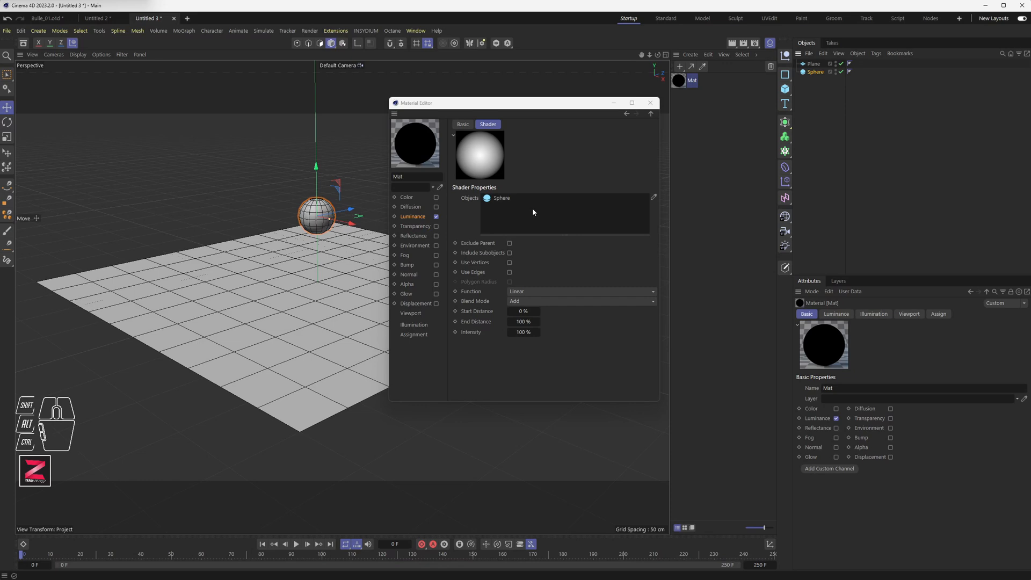
# Apply the Mat material to the Plane.
pyautogui.moveTo(516, 113); pyautogui.dragTo(542, 142)
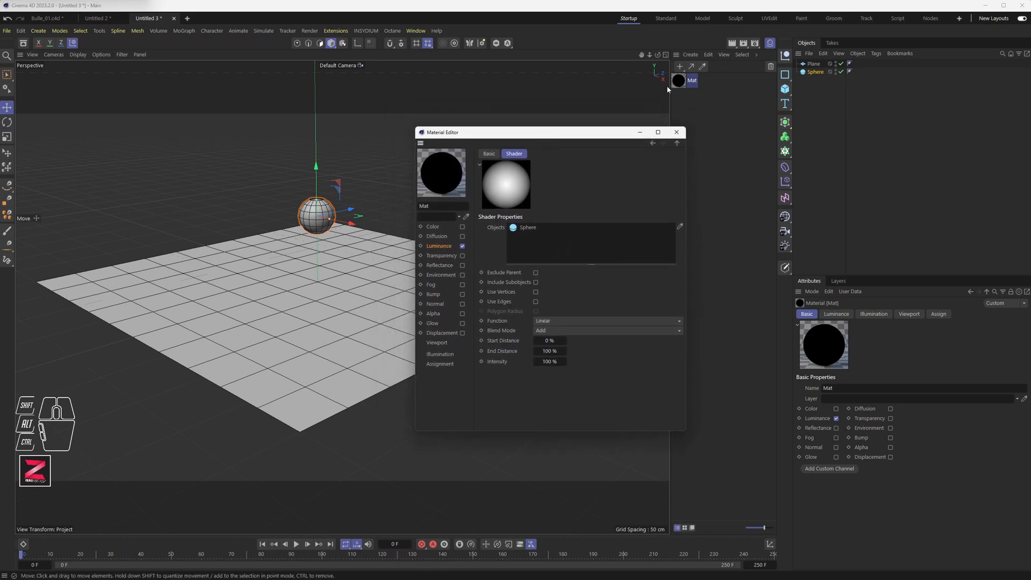
pyautogui.moveTo(679, 81); pyautogui.dragTo(816, 66)
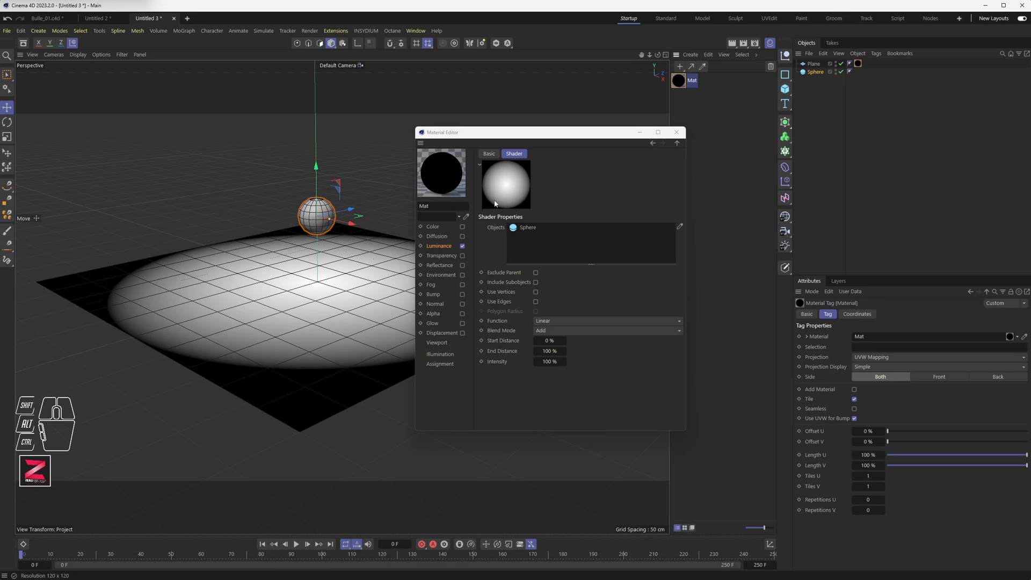
pyautogui.moveTo(547, 136); pyautogui.dragTo(608, 122)
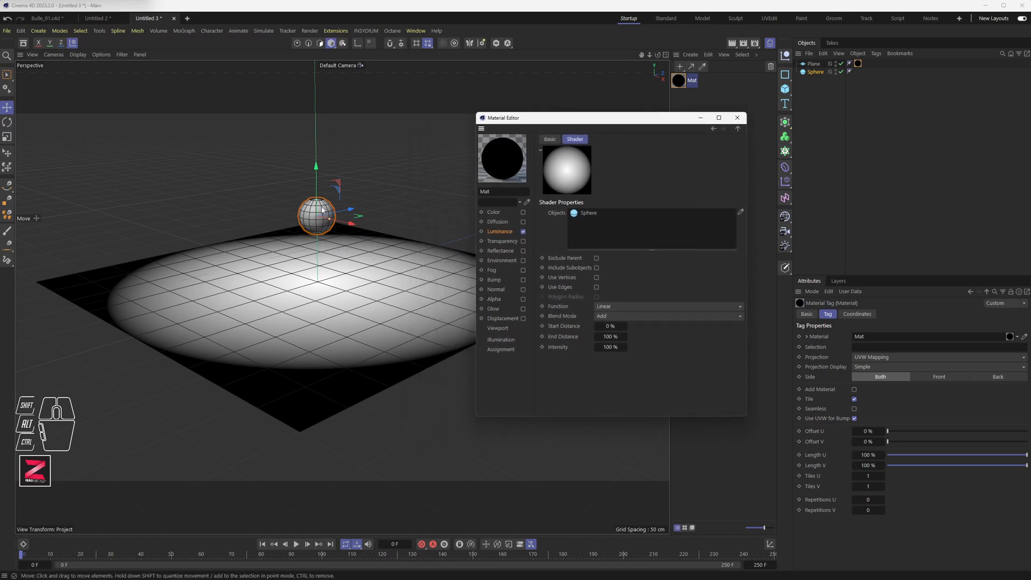
# Move the sphere down toward the plane and to the right.
pyautogui.moveTo(317, 191); pyautogui.dragTo(415, 275)
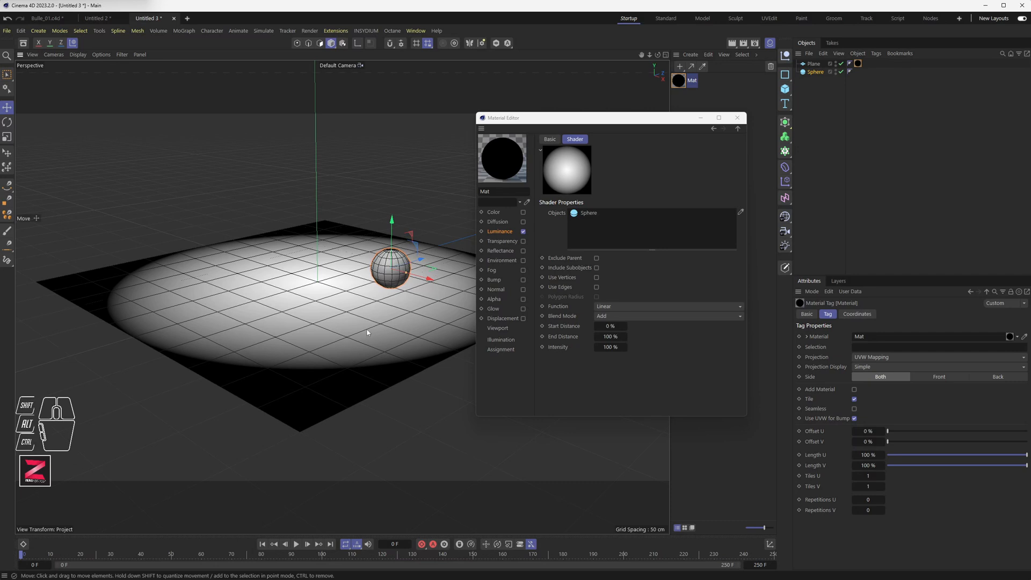
pyautogui.moveTo(392, 241)
pyautogui.mouseDown()
pyautogui.moveTo(393, 269)
pyautogui.moveTo(394, 257)
pyautogui.mouseUp()
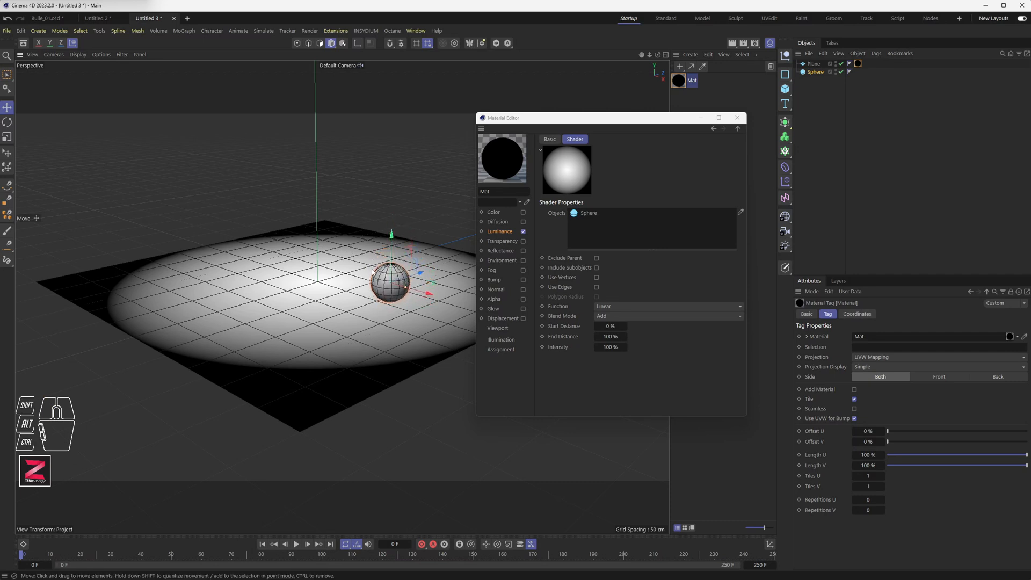
pyautogui.moveTo(563, 123); pyautogui.dragTo(590, 145)
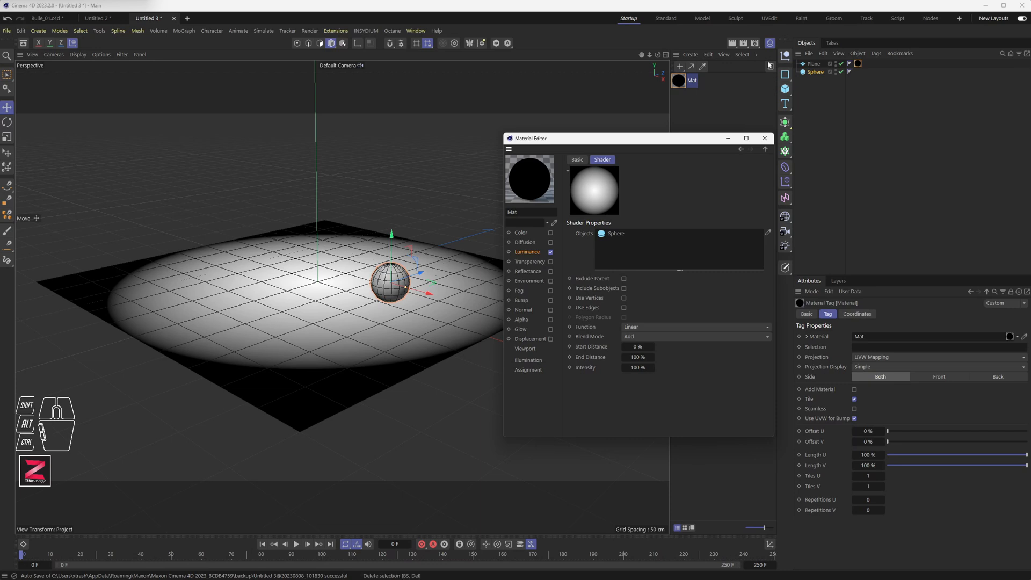
# Switch the renderer to Standard and disable Save in the Render Settings.
pyautogui.click(755, 43)
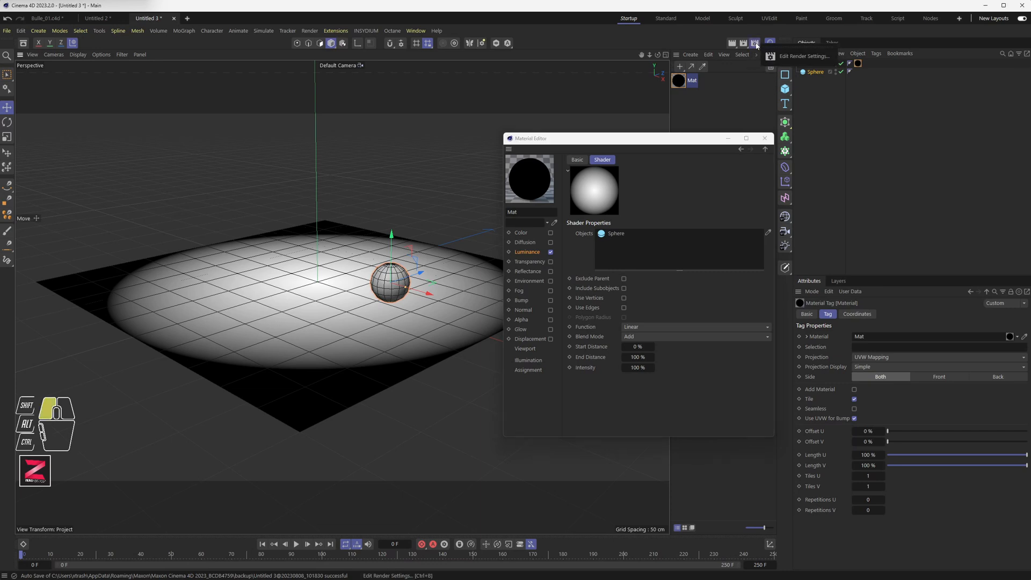
pyautogui.click(756, 45)
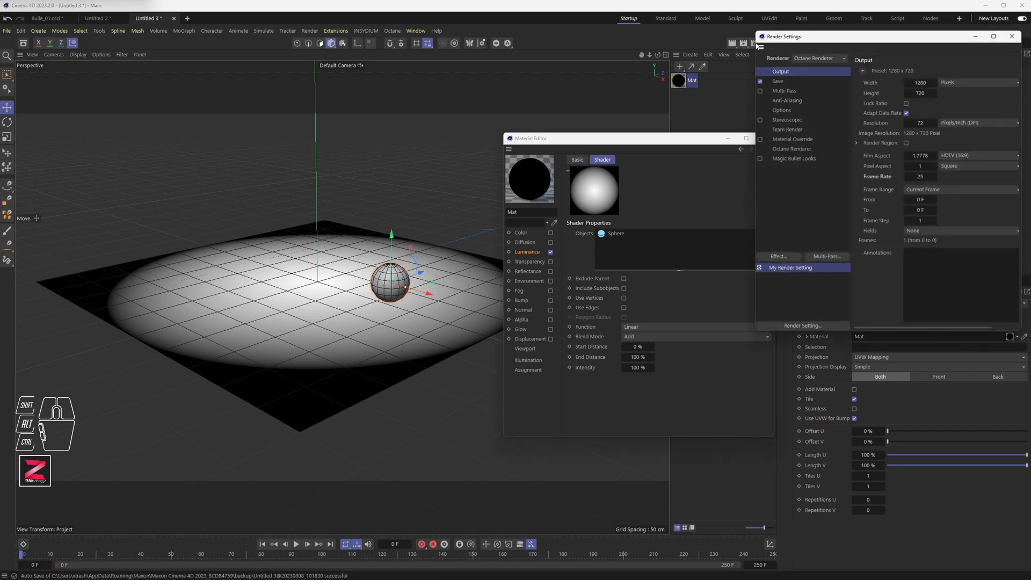
pyautogui.moveTo(778, 39); pyautogui.dragTo(700, 76)
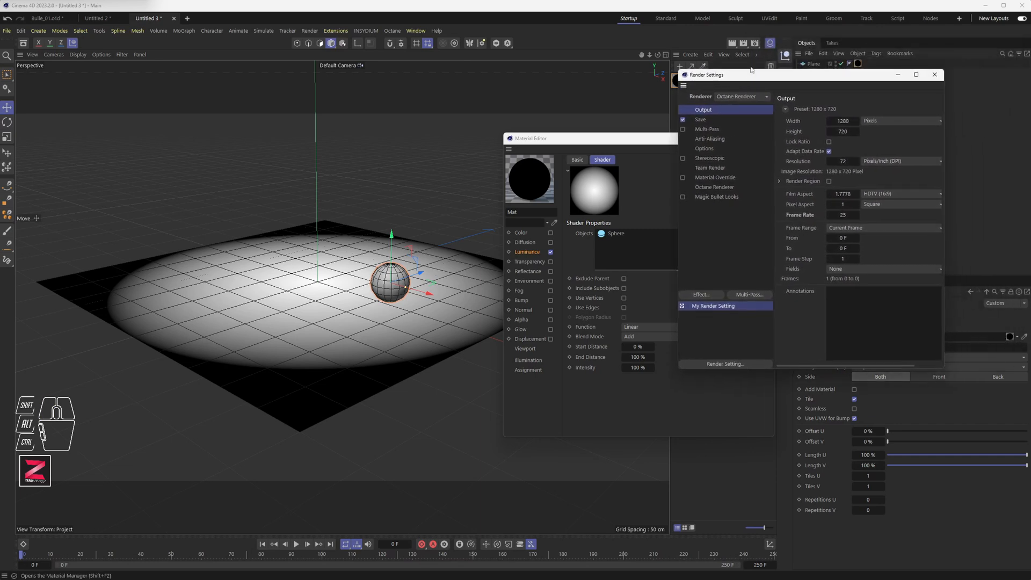
pyautogui.click(729, 97)
pyautogui.click(736, 120)
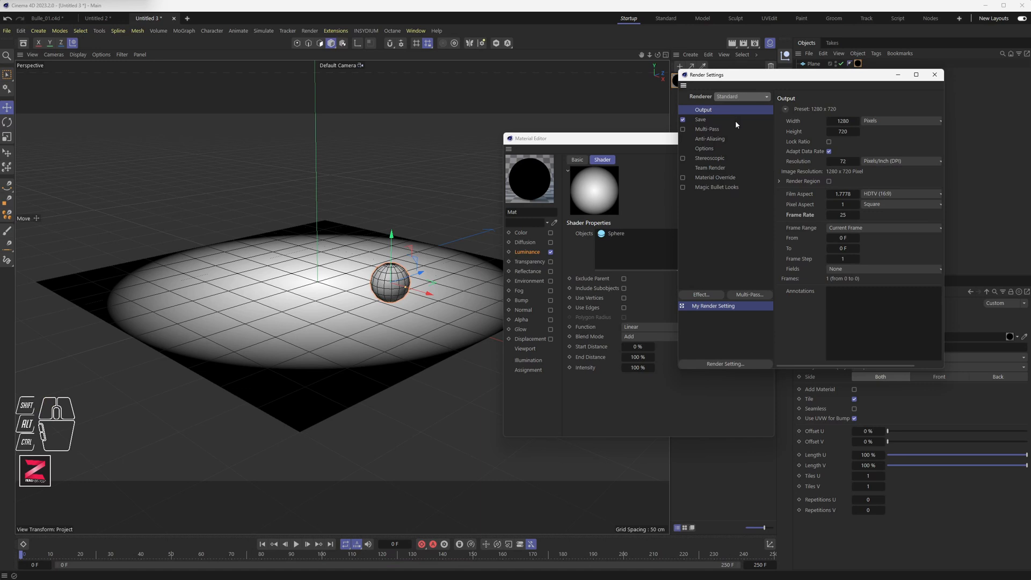
pyautogui.click(683, 120)
pyautogui.click(934, 75)
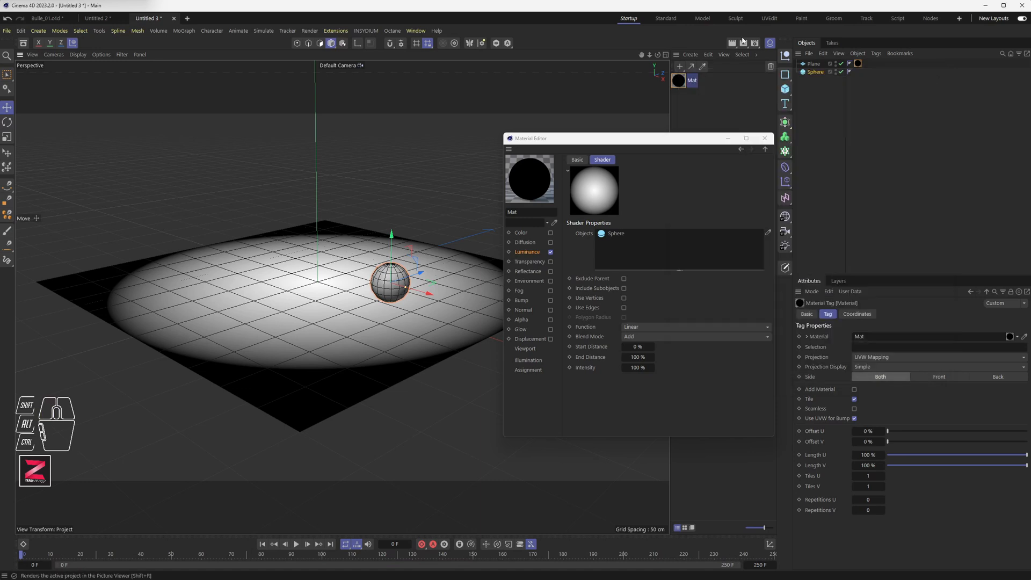
# Start an Interactive Render Region and resize it to frame the sphere and plane.
pyautogui.click(733, 46)
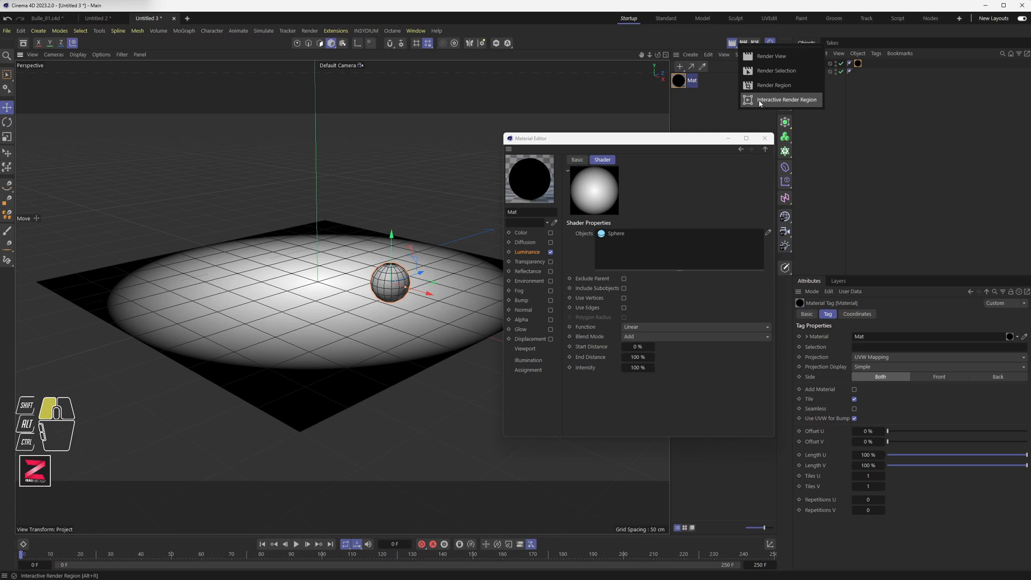
pyautogui.click(773, 100)
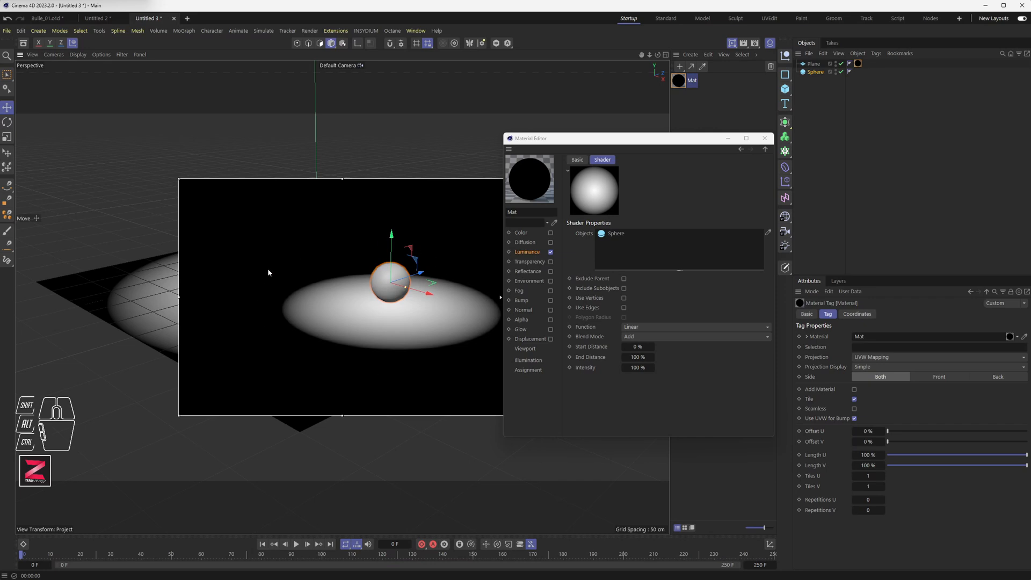
pyautogui.moveTo(583, 138); pyautogui.dragTo(673, 134)
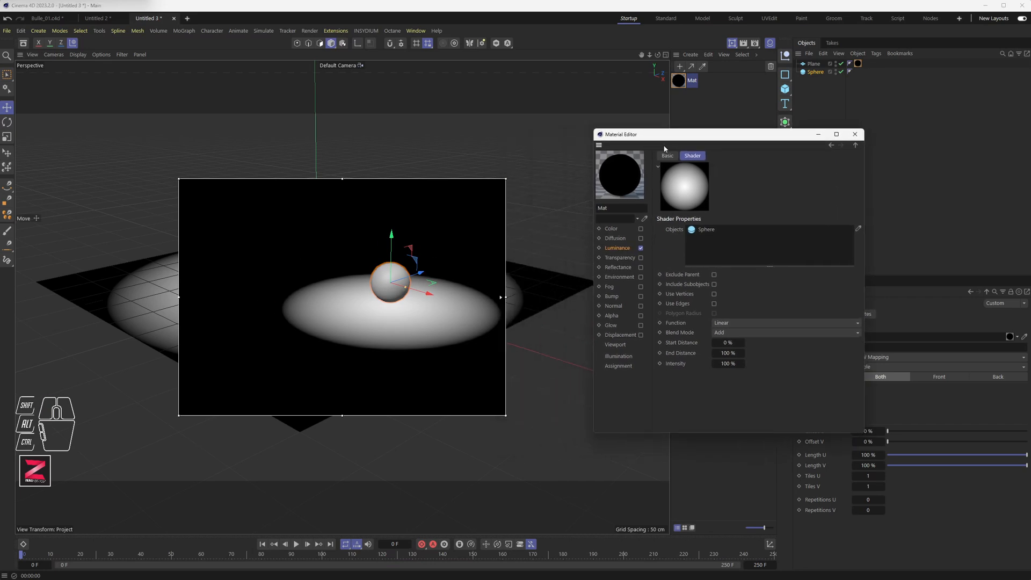
pyautogui.moveTo(178, 415)
pyautogui.mouseDown()
pyautogui.moveTo(282, 409)
pyautogui.moveTo(299, 309)
pyautogui.moveTo(182, 386)
pyautogui.moveTo(173, 405)
pyautogui.mouseUp()
pyautogui.moveTo(505, 293)
pyautogui.mouseDown()
pyautogui.moveTo(422, 295)
pyautogui.moveTo(518, 293)
pyautogui.moveTo(497, 292)
pyautogui.mouseUp()
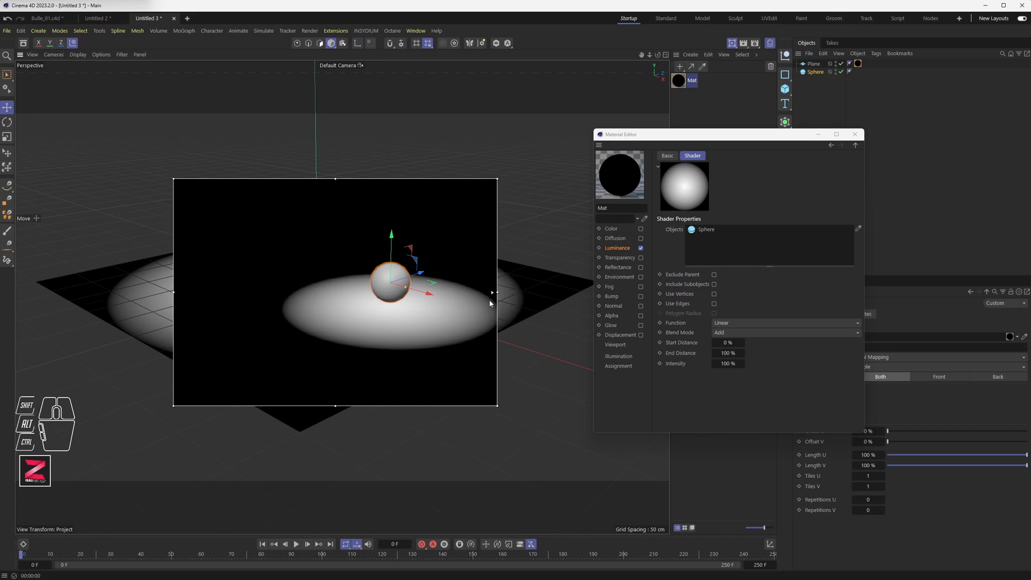
# Move the sphere back toward the upper left of the render region.
pyautogui.moveTo(428, 295); pyautogui.dragTo(268, 250)
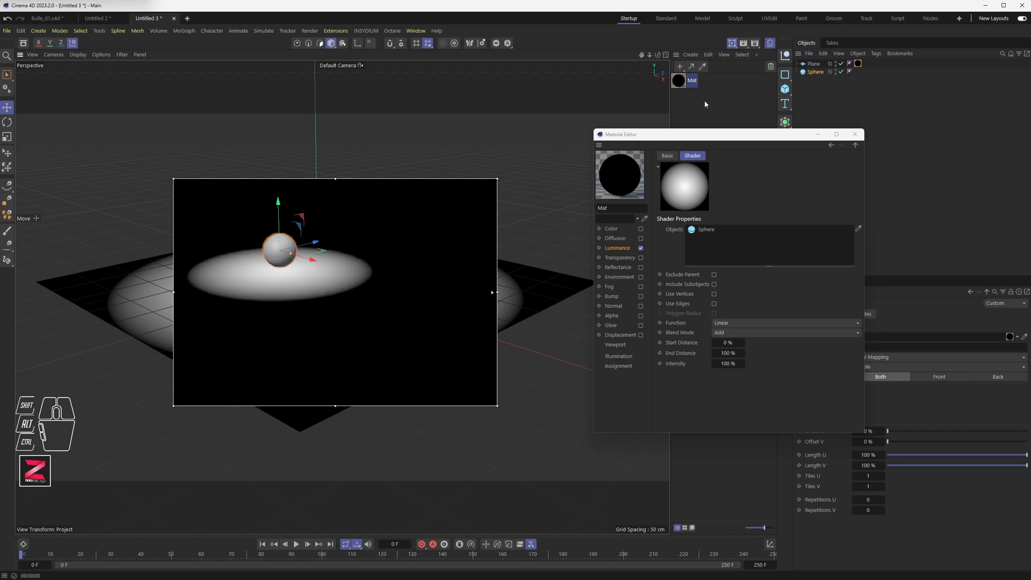
# Duplicate the sphere, move the copy to the right and up, and add it to the shader's Objects list.
pyautogui.keyDown('ctrl'); pyautogui.moveTo(819, 72); pyautogui.dragTo(816, 92); pyautogui.keyUp('ctrl')
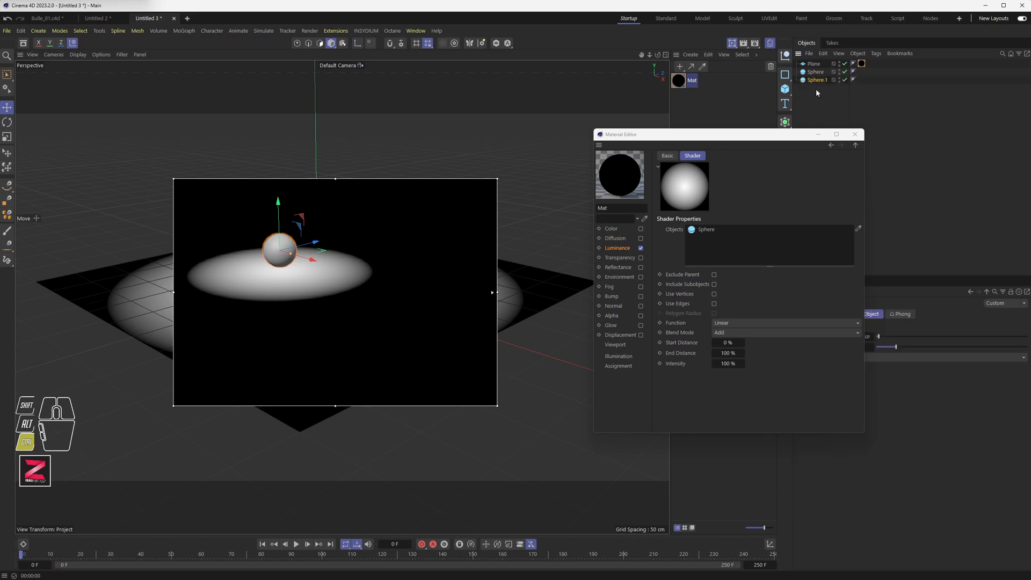
pyautogui.moveTo(312, 262); pyautogui.dragTo(417, 293)
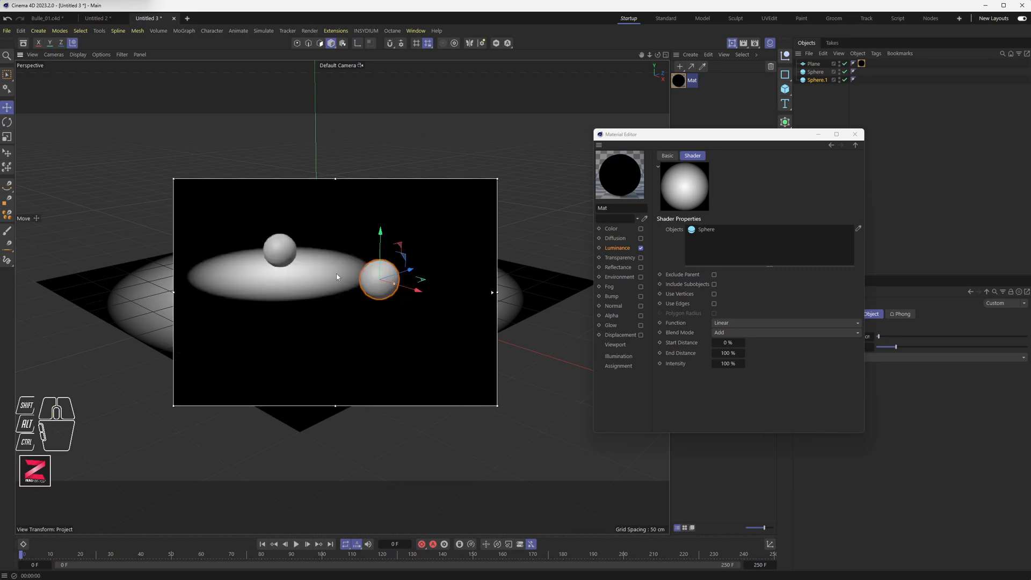
pyautogui.moveTo(691, 135); pyautogui.dragTo(606, 135)
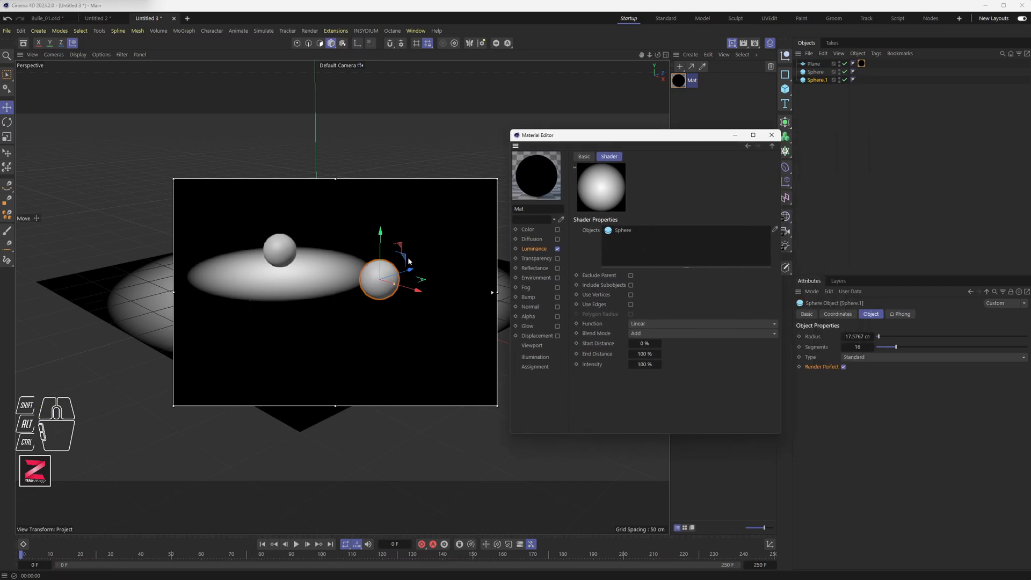
pyautogui.moveTo(816, 80); pyautogui.dragTo(629, 244)
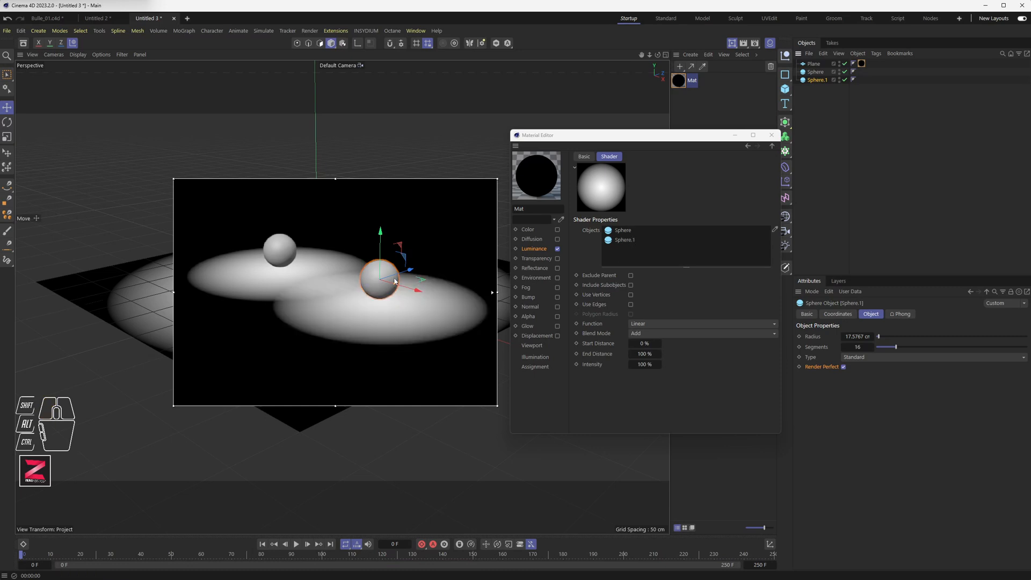
pyautogui.moveTo(422, 292); pyautogui.dragTo(438, 297)
pyautogui.moveTo(397, 260); pyautogui.dragTo(395, 209)
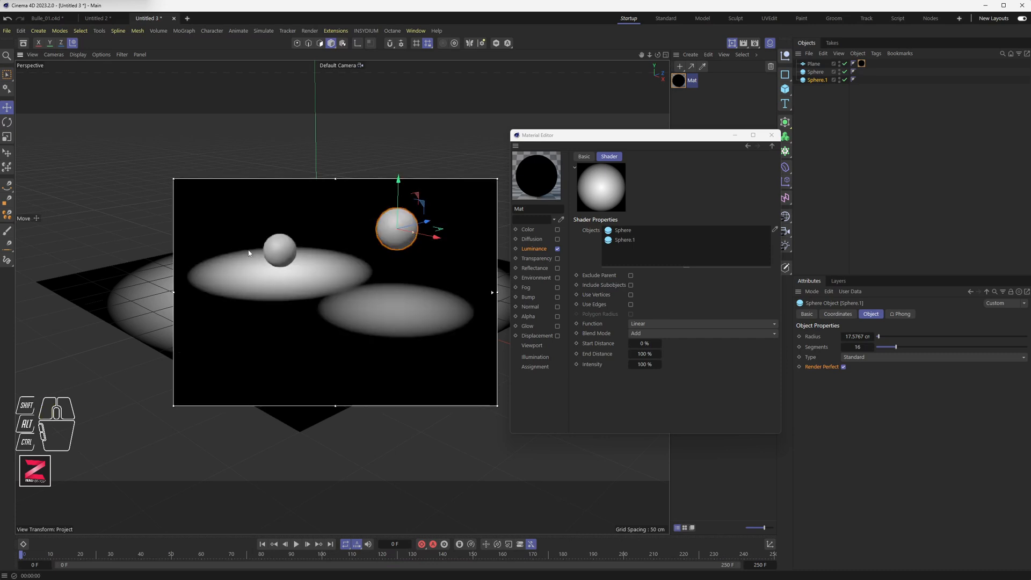
pyautogui.keyDown('alt'); pyautogui.moveTo(333, 342); pyautogui.dragTo(336, 282); pyautogui.keyUp('alt')
pyautogui.moveTo(681, 86)
pyautogui.mouseDown()
pyautogui.moveTo(821, 63)
pyautogui.moveTo(678, 82)
pyautogui.mouseUp()
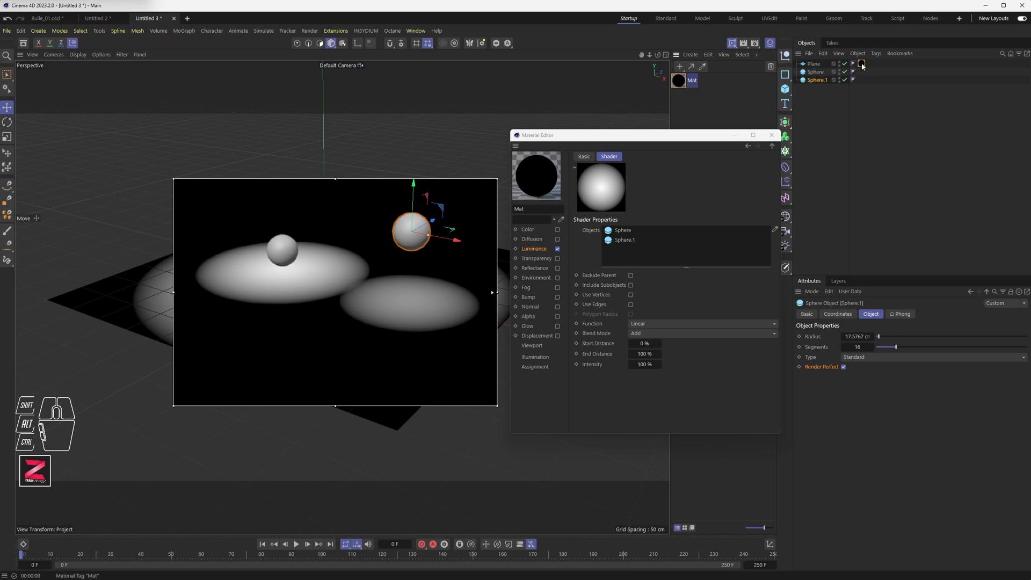
# Remove the sphere copy from the shader's Objects list and delete it from the scene.
pyautogui.click(861, 64)
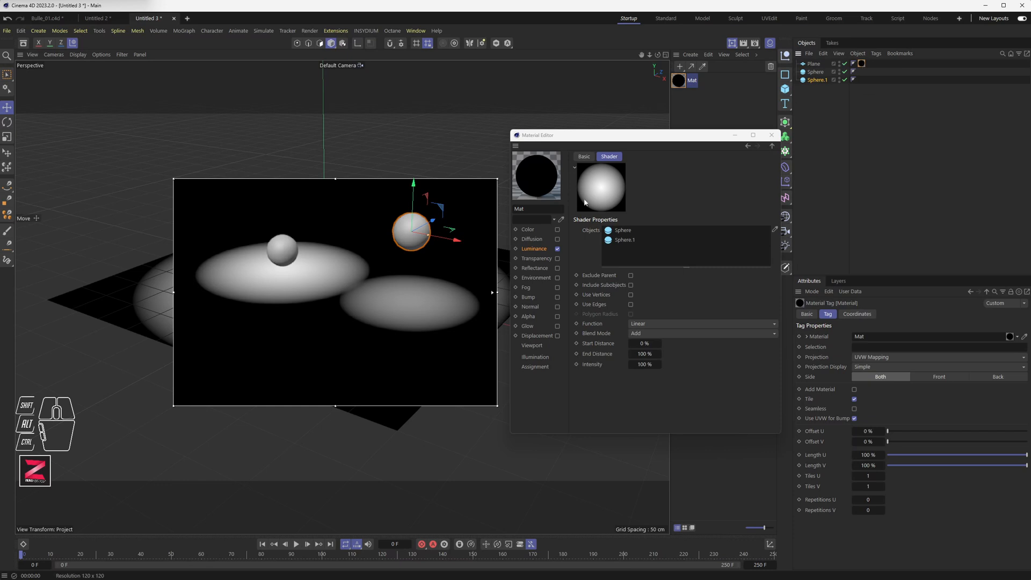
pyautogui.click(709, 120)
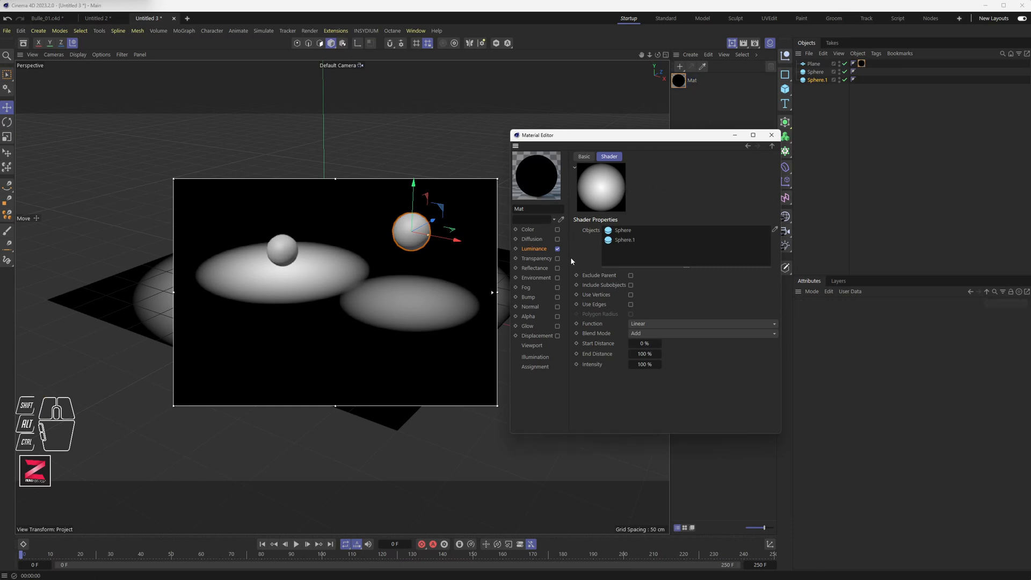
pyautogui.press('Delete')
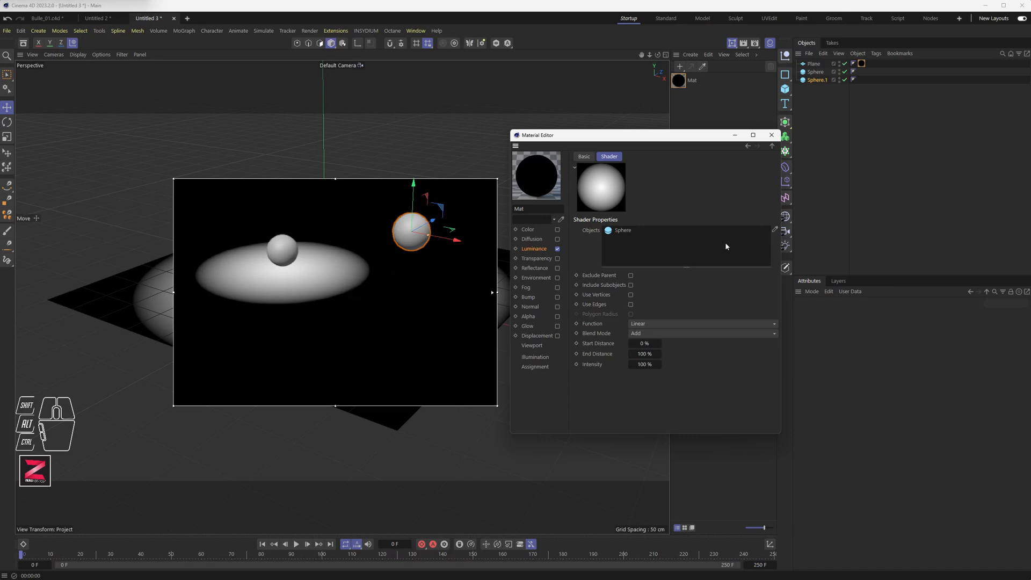
pyautogui.click(820, 80)
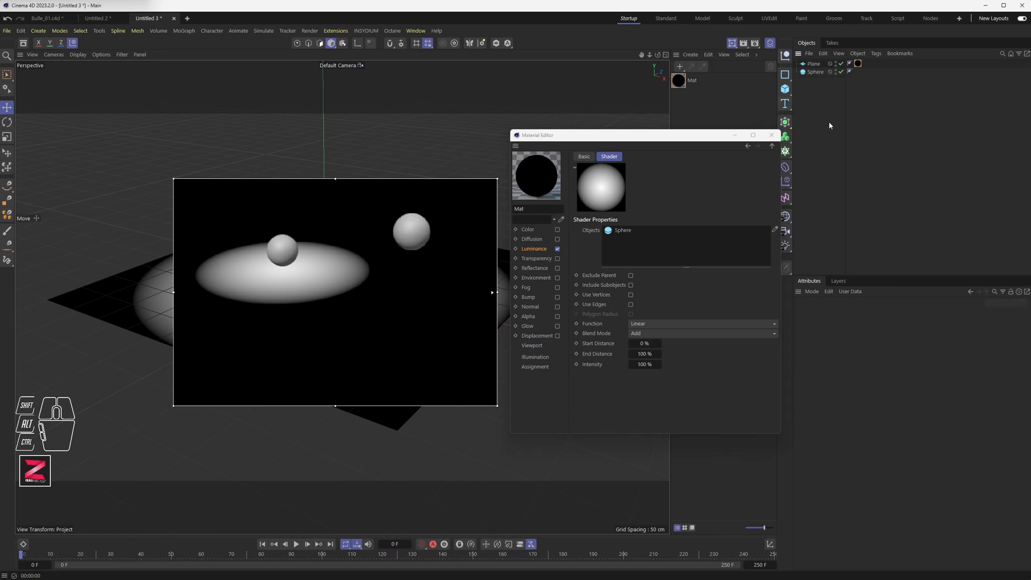
pyautogui.press('Delete')
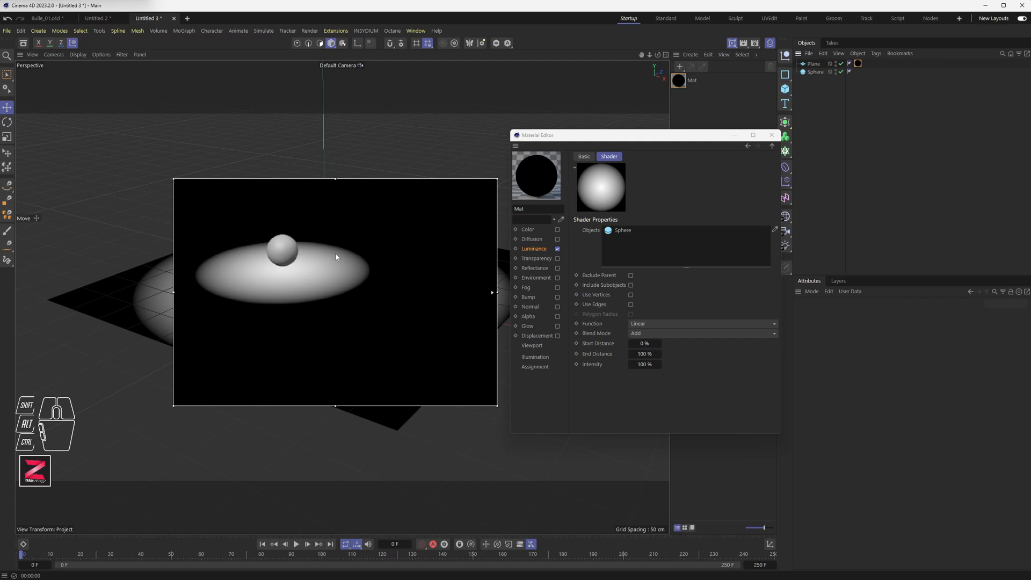
# Select the sphere and move it to the centre of the lit area on the plane.
pyautogui.click(283, 250)
pyautogui.moveTo(329, 258); pyautogui.dragTo(377, 283)
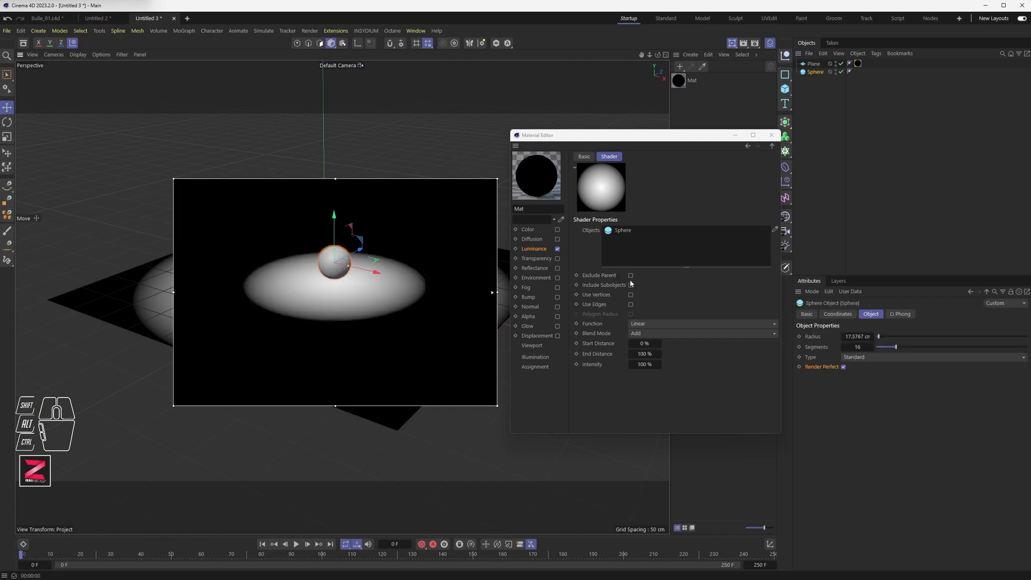
# Enable Use Vertices and Use Edges in the Proximal shader settings.
pyautogui.click(630, 296)
pyautogui.click(631, 305)
# Switch the viewport display to Gouraud Shading (Lines) and restart the interactive render region.
pyautogui.click(78, 54)
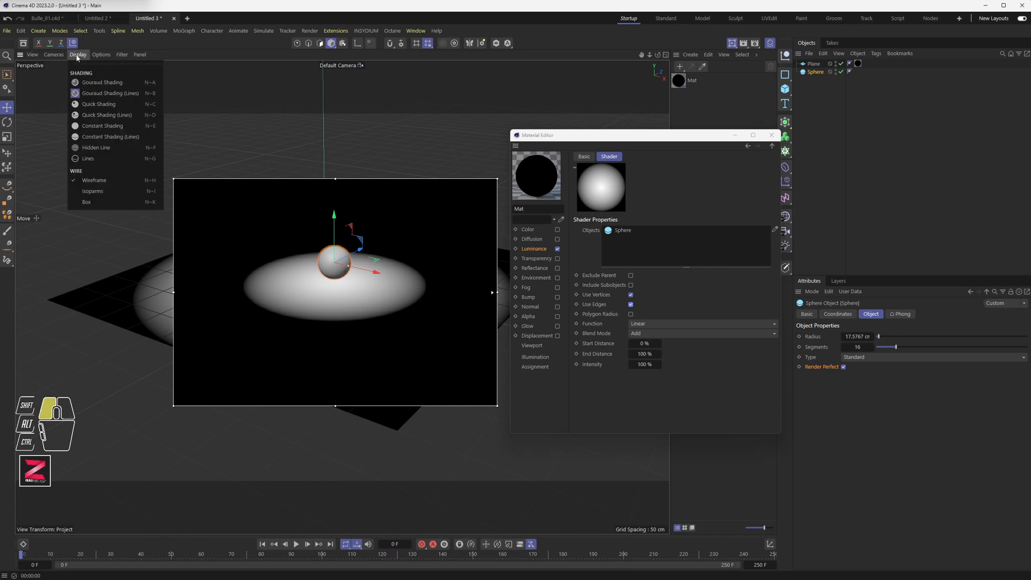
pyautogui.click(81, 94)
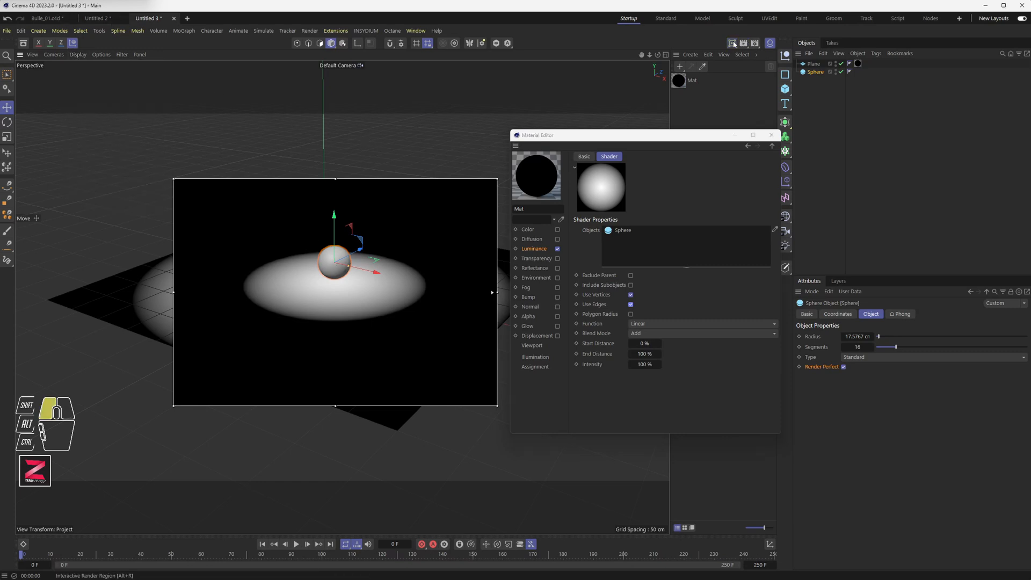
pyautogui.click(734, 43)
pyautogui.scroll(10, 329, 242)
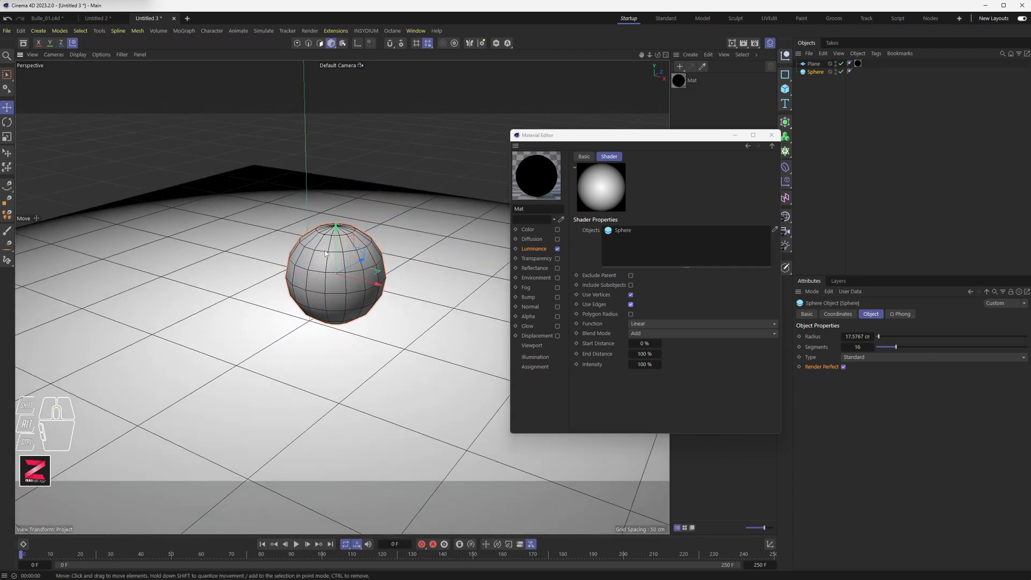
pyautogui.scroll(2, 331, 270)
pyautogui.scroll(-3, 324, 292)
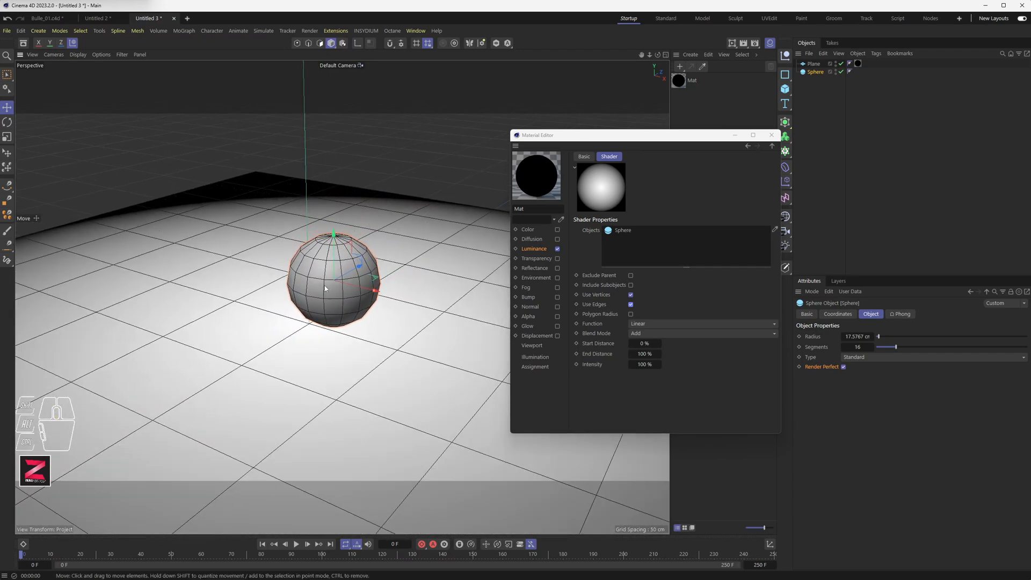
pyautogui.scroll(-5, 325, 292)
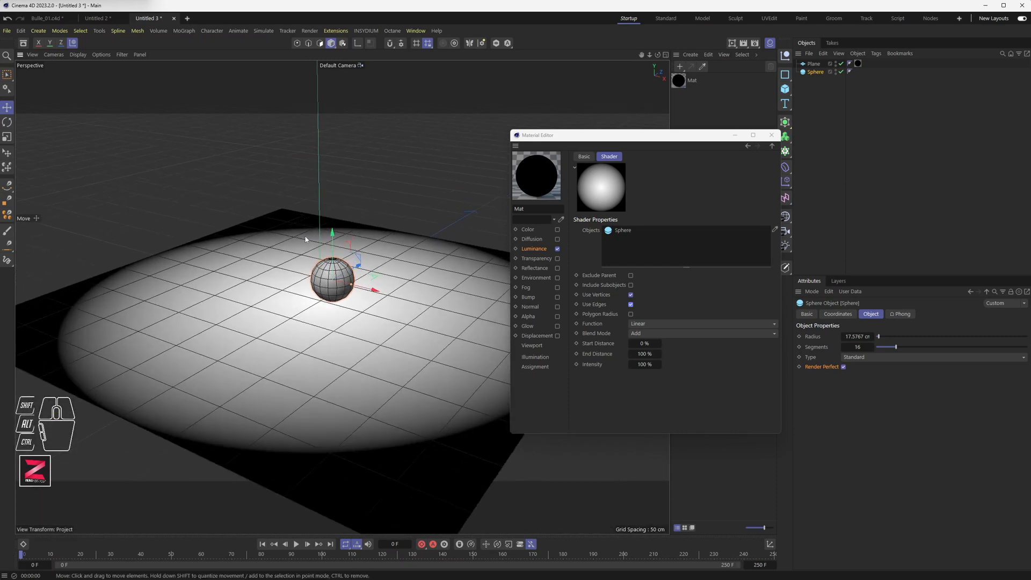
pyautogui.scroll(-2, 352, 220)
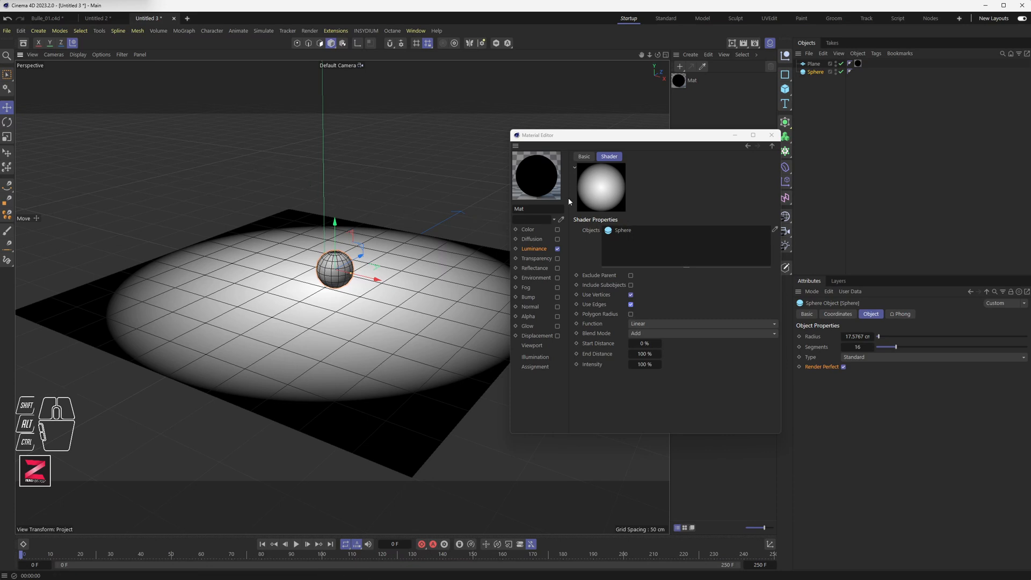
pyautogui.click(732, 44)
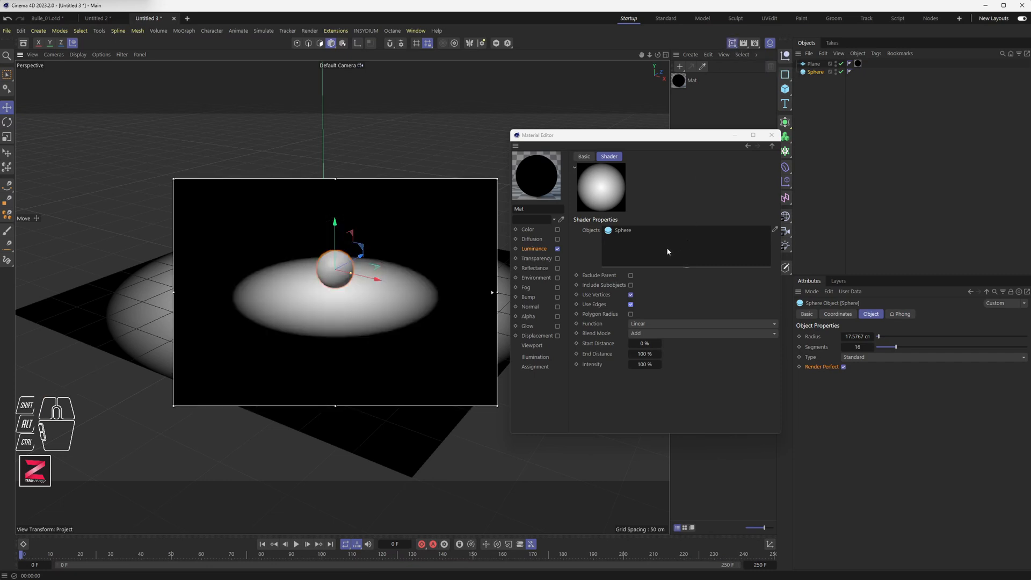
# Set the Proximal shader's Function to Cubic.
pyautogui.click(650, 323)
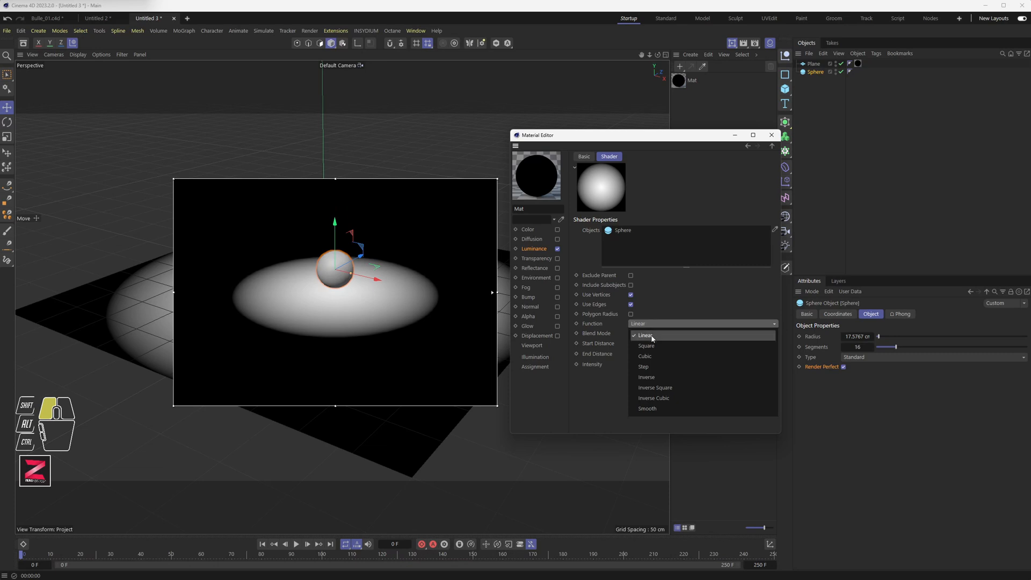
pyautogui.click(650, 336)
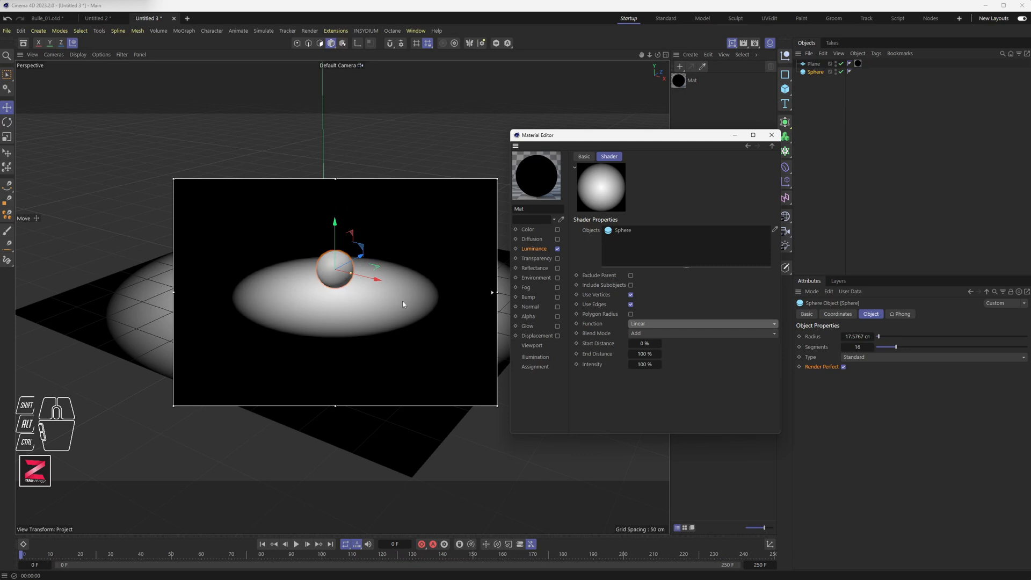
pyautogui.click(650, 324)
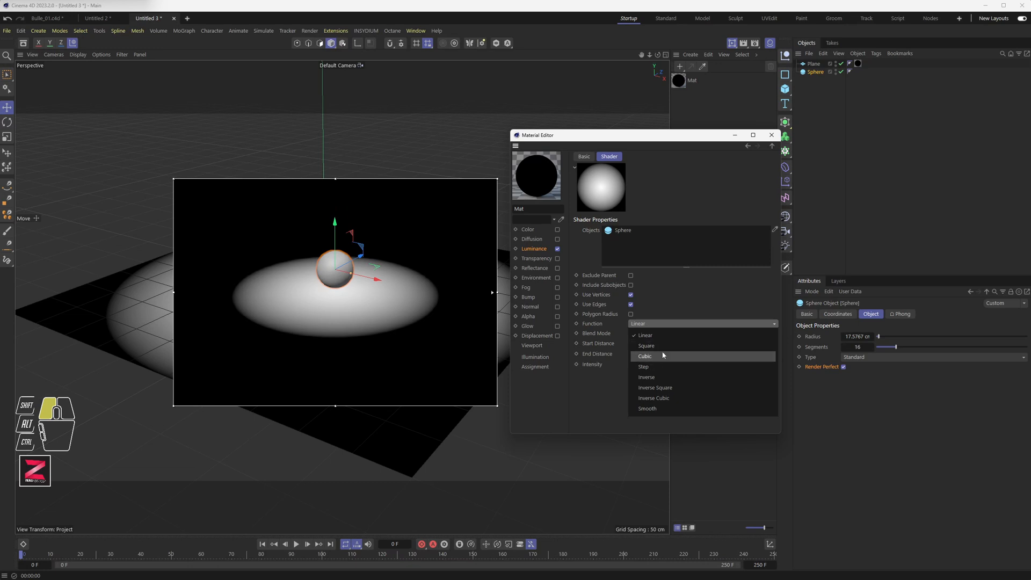
pyautogui.click(663, 346)
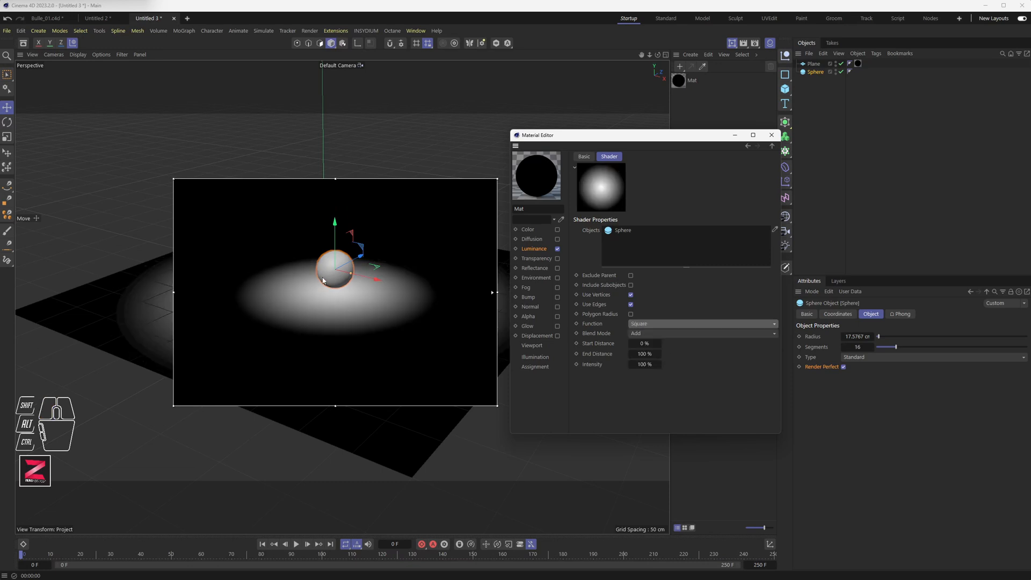
pyautogui.click(639, 324)
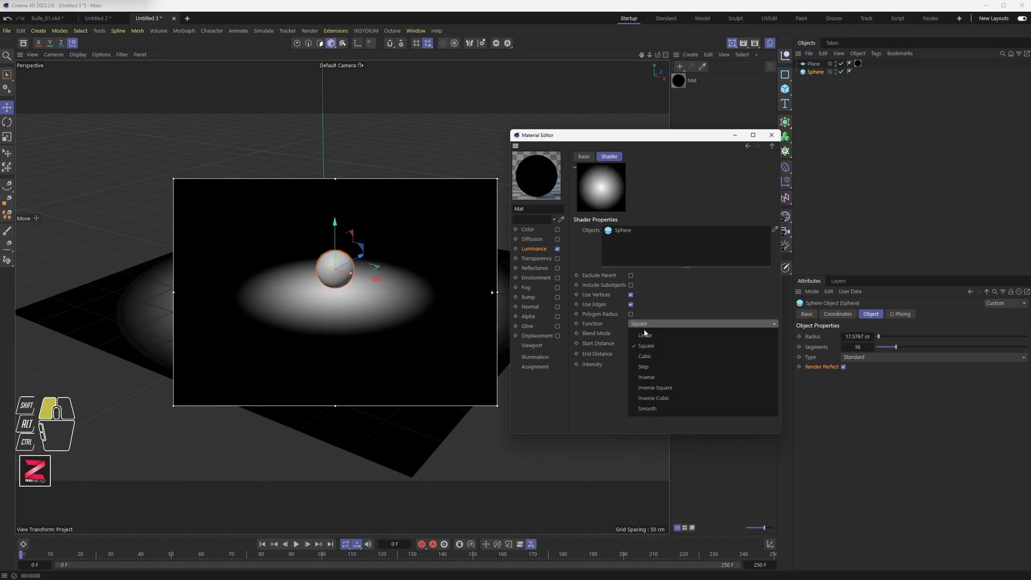
pyautogui.click(652, 357)
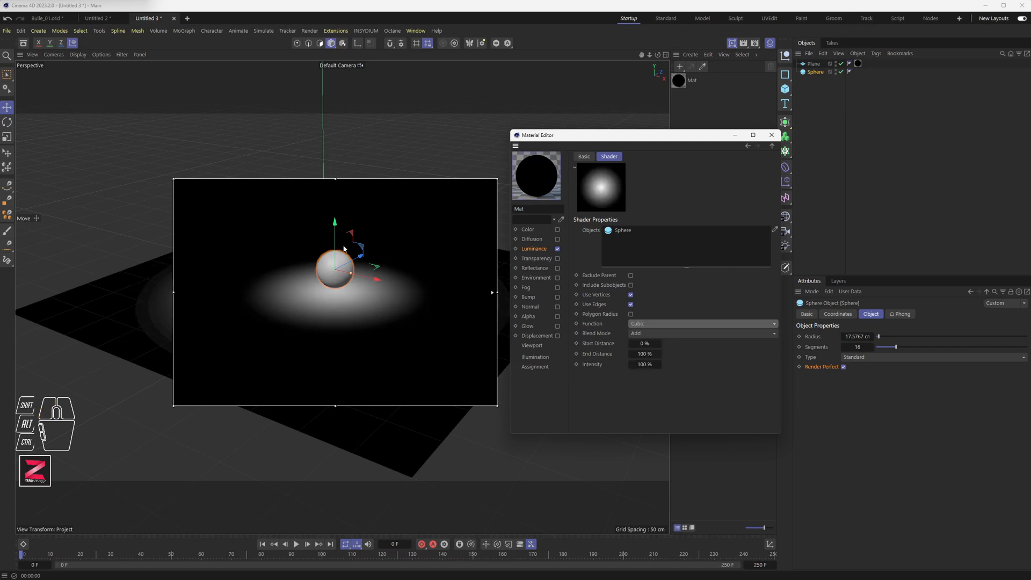
# Lower the sphere so it sinks slightly into the plane.
pyautogui.moveTo(335, 239); pyautogui.dragTo(335, 174)
pyautogui.hotkey('ctrl', 'z')
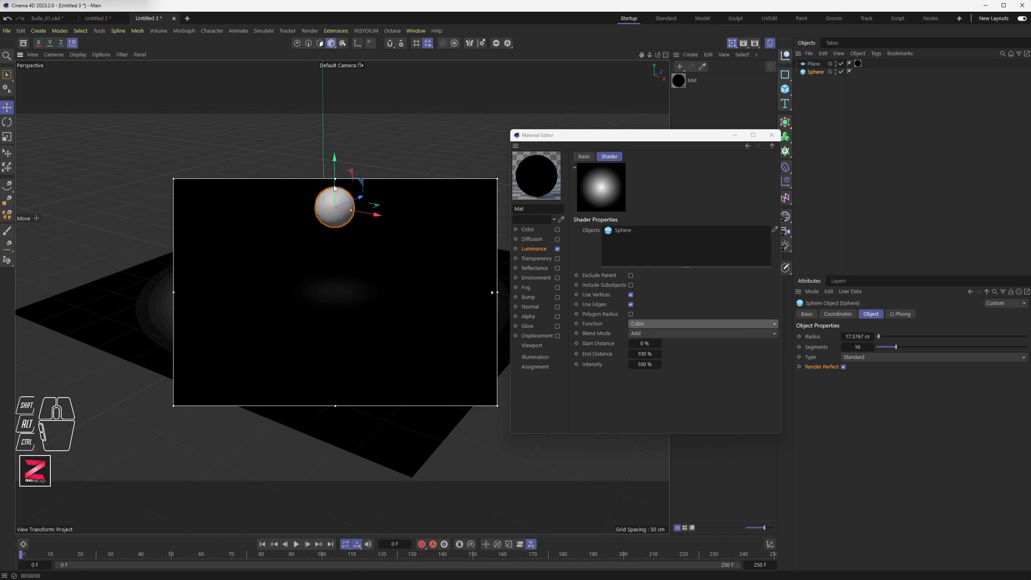
pyautogui.moveTo(338, 197); pyautogui.dragTo(339, 258)
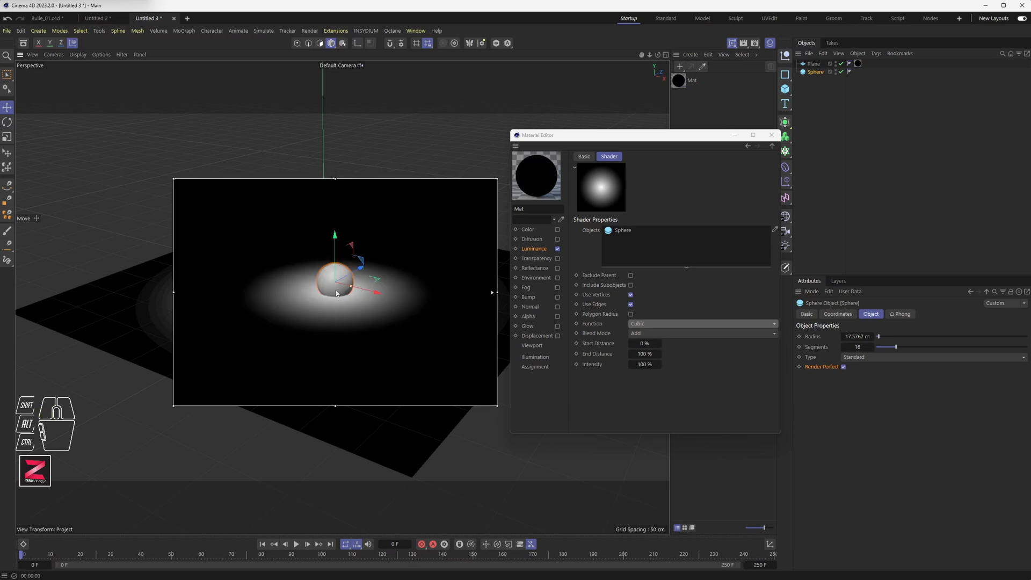
pyautogui.scroll(3, 335, 295)
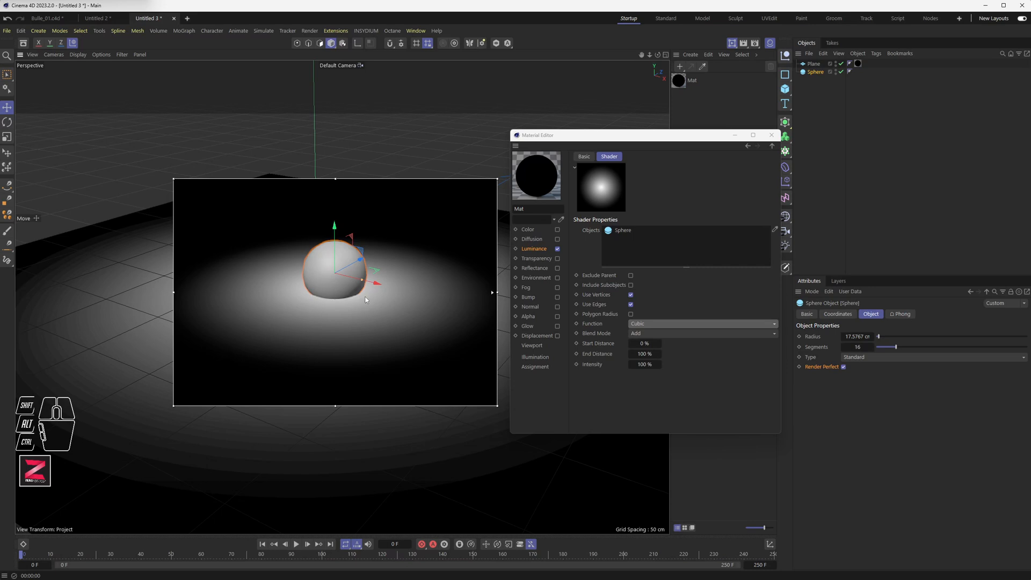
pyautogui.click(646, 334)
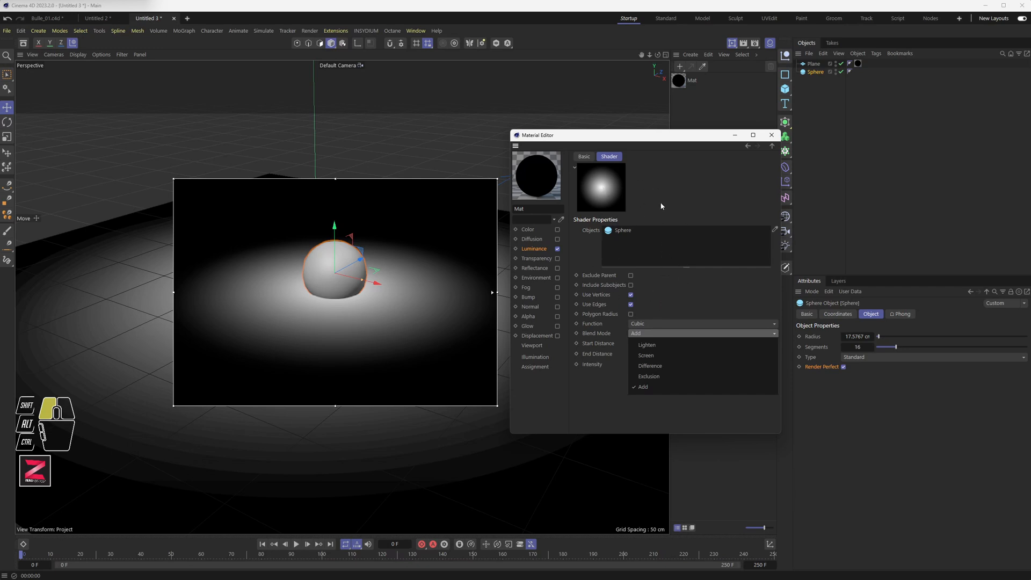
pyautogui.click(643, 387)
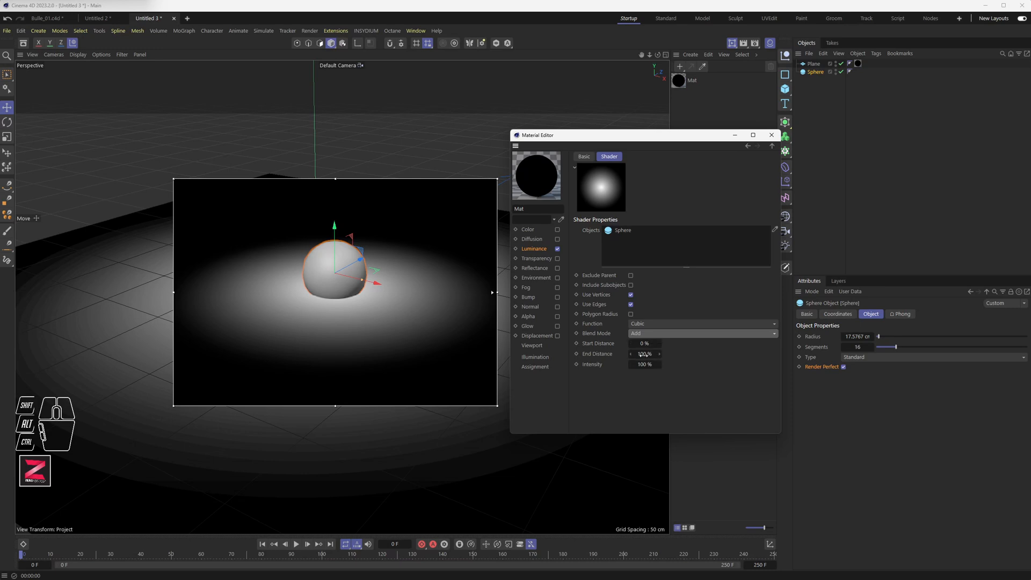
pyautogui.moveTo(653, 343); pyautogui.dragTo(657, 344)
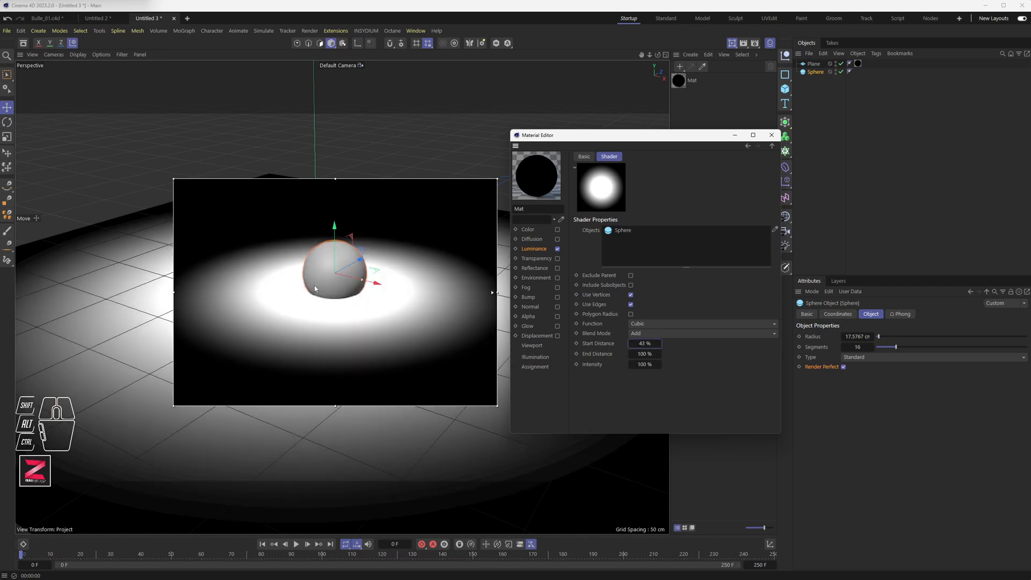
pyautogui.moveTo(634, 347); pyautogui.dragTo(648, 345)
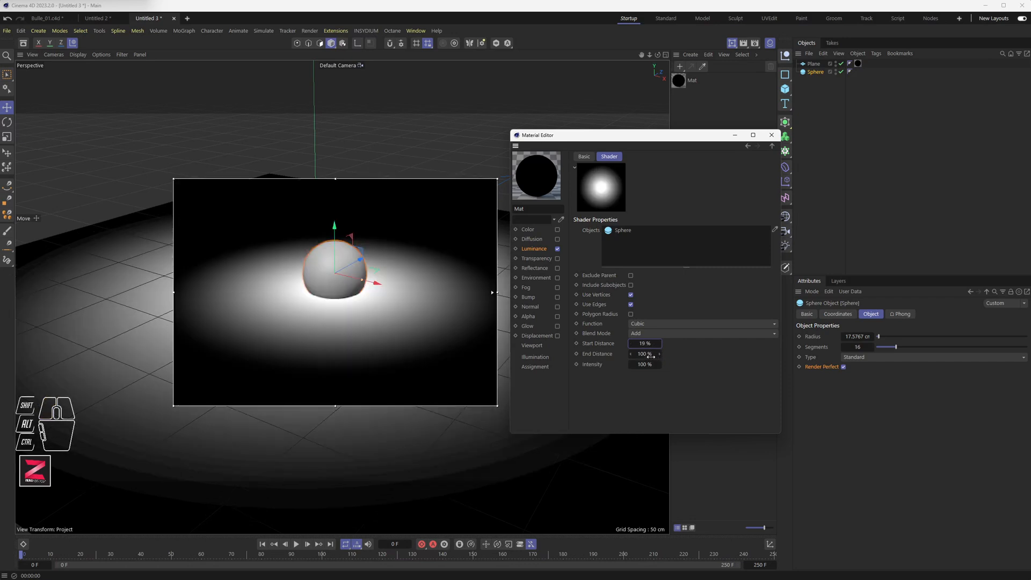
pyautogui.click(651, 344)
pyautogui.write('0')
pyautogui.press('Return')
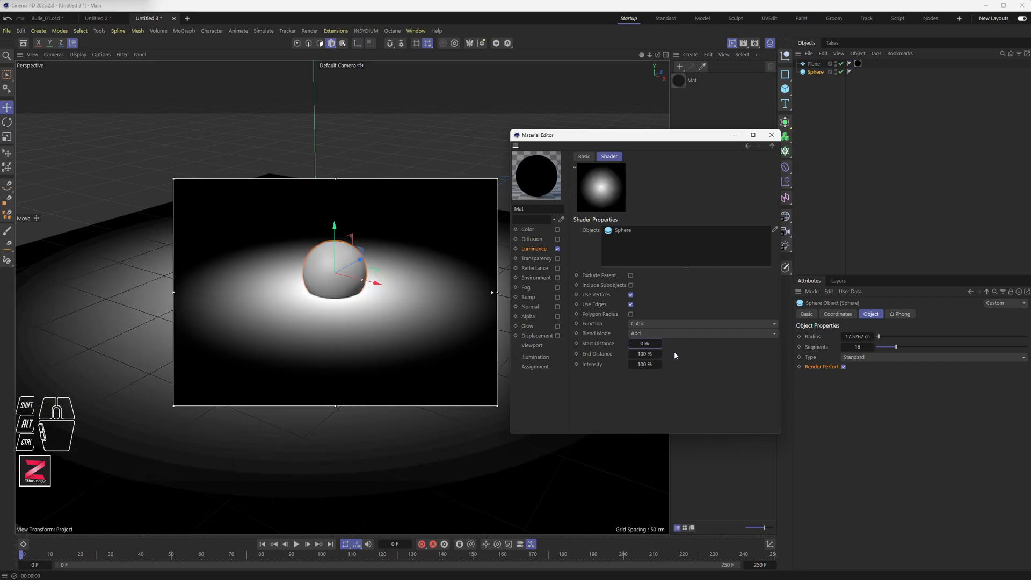
# Set the shader's End Distance to 60 % and Start Distance to 10 %.
pyautogui.moveTo(646, 354); pyautogui.dragTo(650, 357)
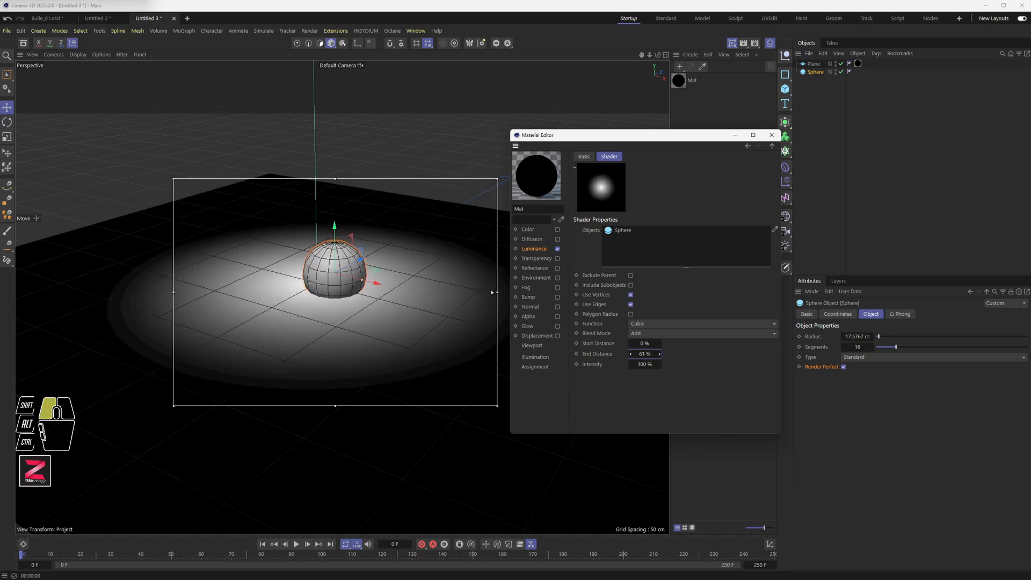
pyautogui.click(632, 355)
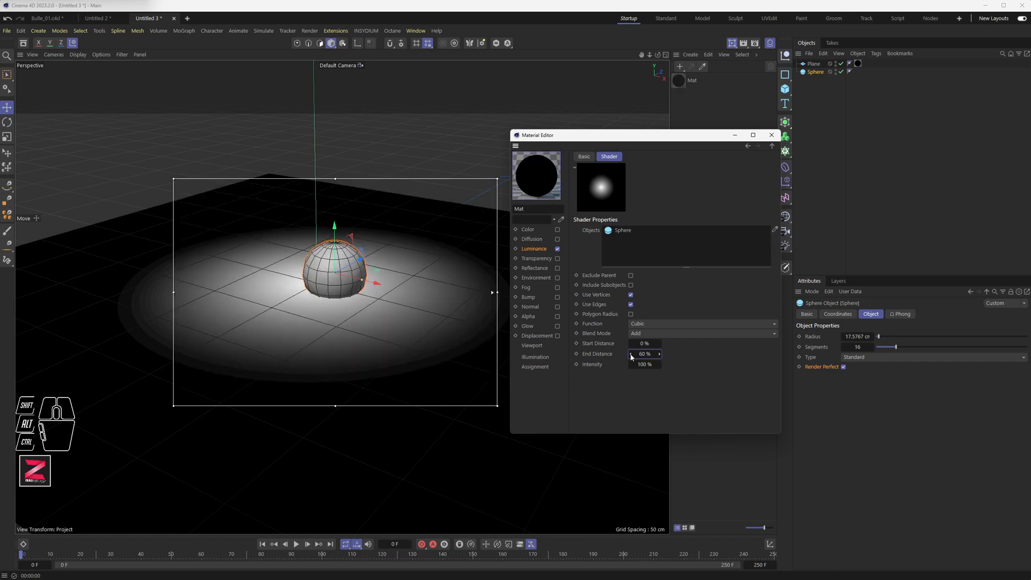
pyautogui.moveTo(644, 343); pyautogui.dragTo(653, 343)
pyautogui.click(659, 344)
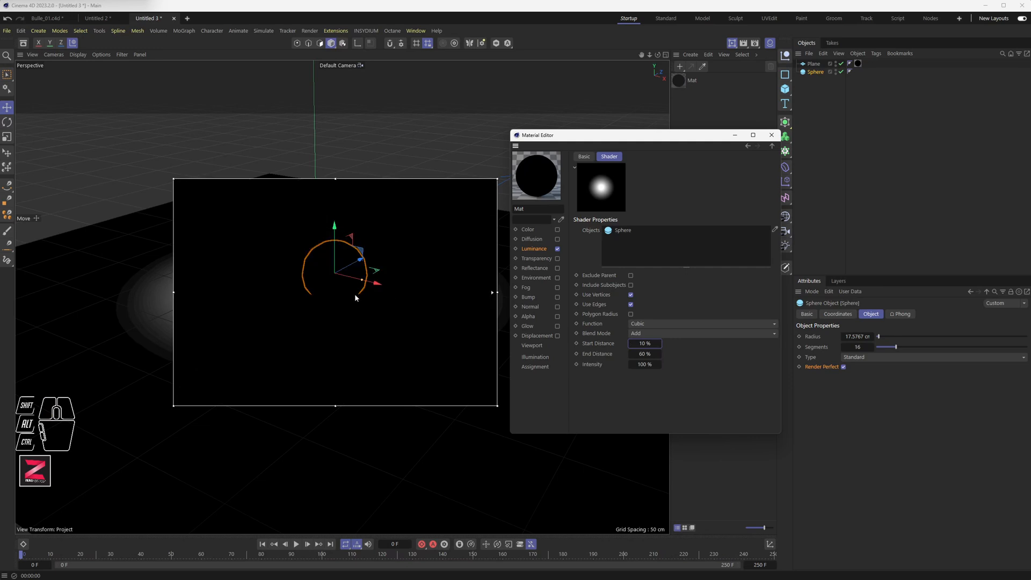
# Move the sphere toward the right side of the lit area on the plane.
pyautogui.moveTo(340, 262); pyautogui.dragTo(471, 317)
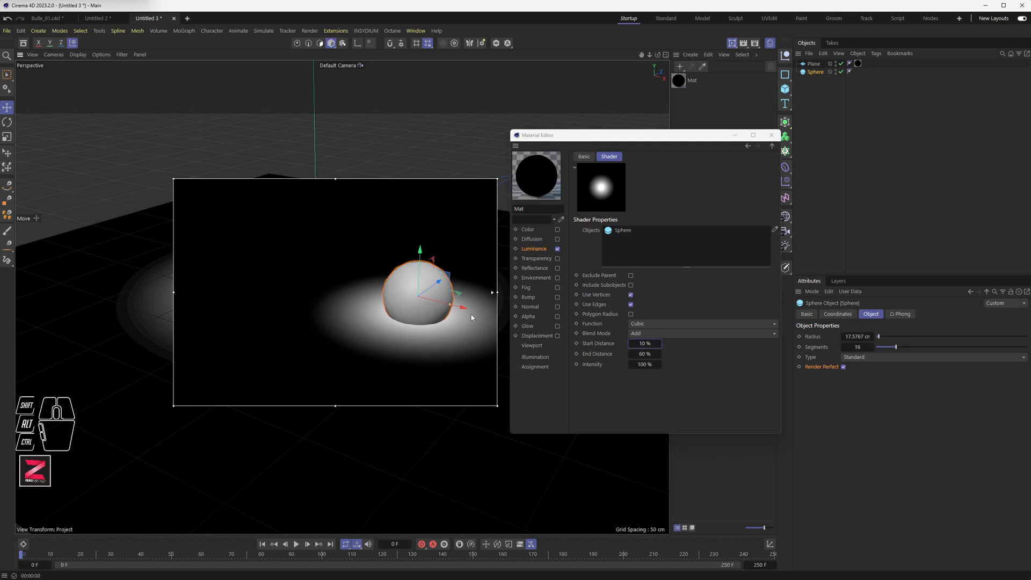
pyautogui.click(732, 44)
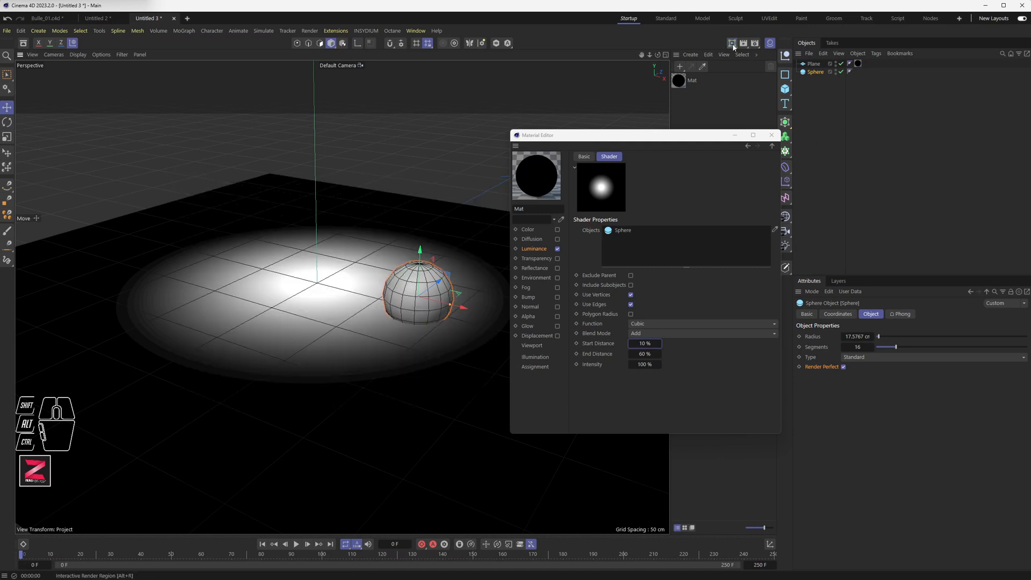
pyautogui.click(732, 45)
pyautogui.moveTo(739, 55); pyautogui.dragTo(571, 113)
pyautogui.moveTo(637, 139); pyautogui.dragTo(671, 170)
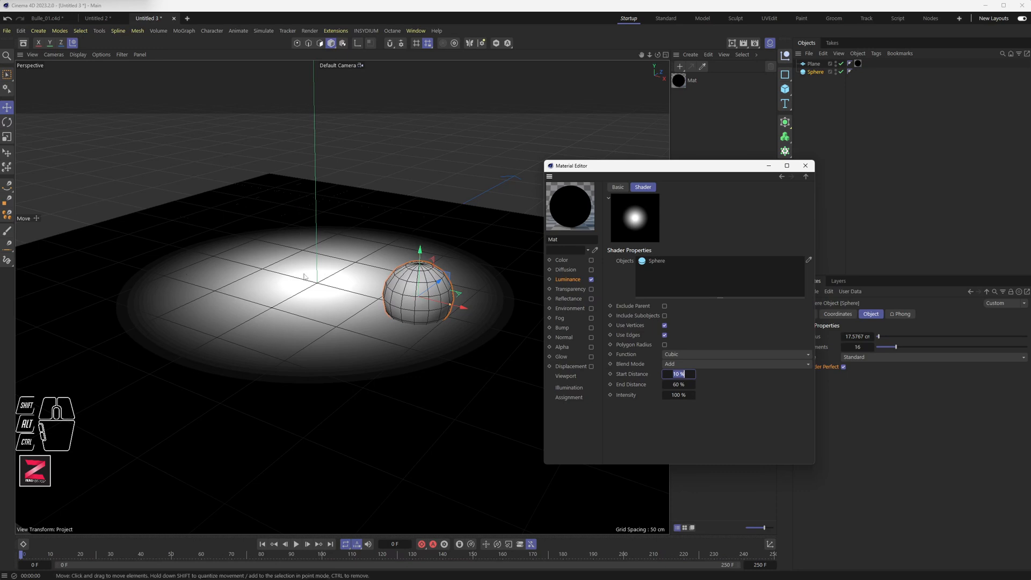
# Select the plane and set its Width Segments and Height Segments to 10 each.
pyautogui.click(815, 64)
pyautogui.moveTo(711, 168); pyautogui.dragTo(685, 138)
pyautogui.click(865, 361)
pyautogui.moveTo(865, 361); pyautogui.dragTo(856, 369)
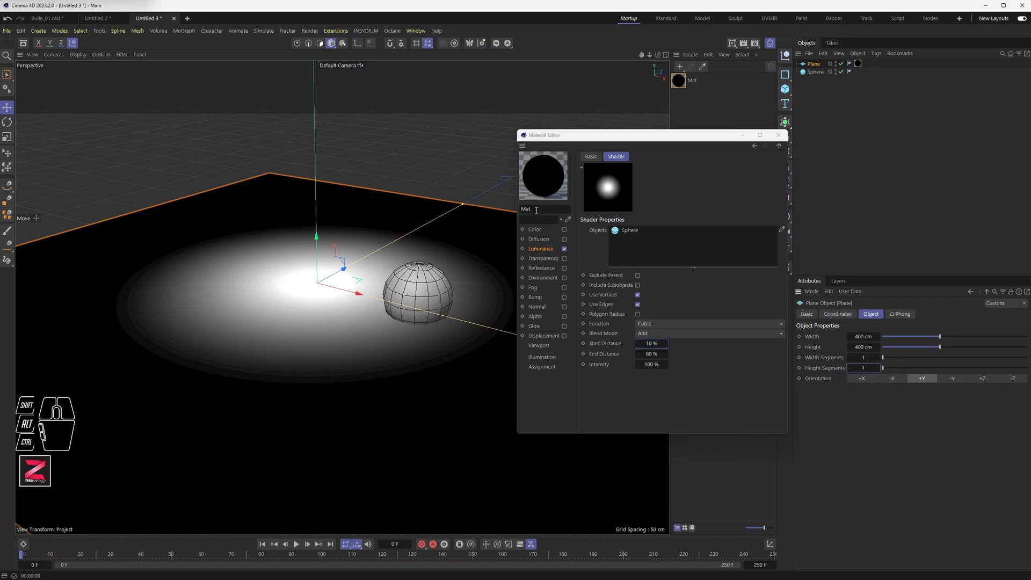
pyautogui.click(732, 43)
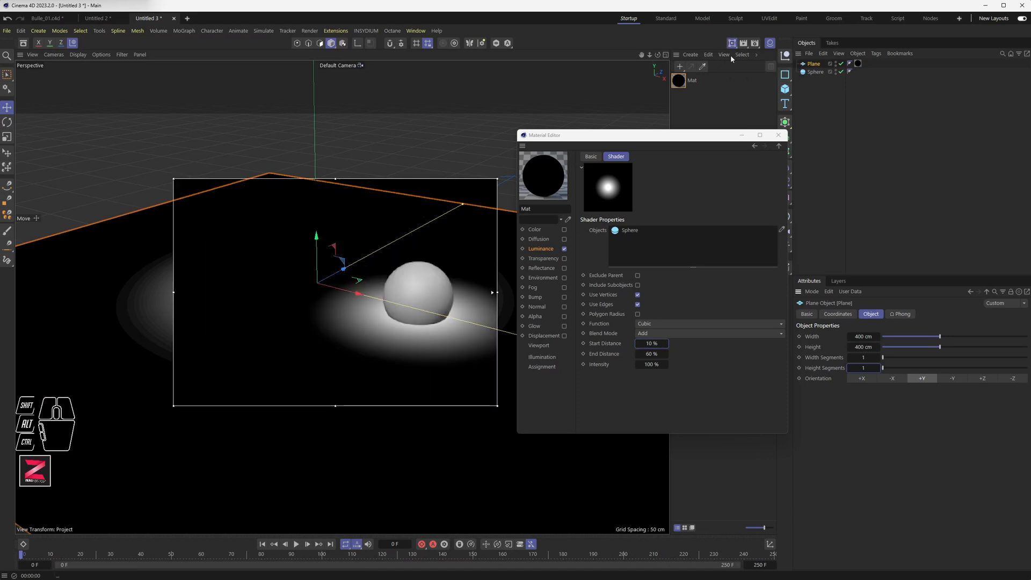
pyautogui.click(732, 44)
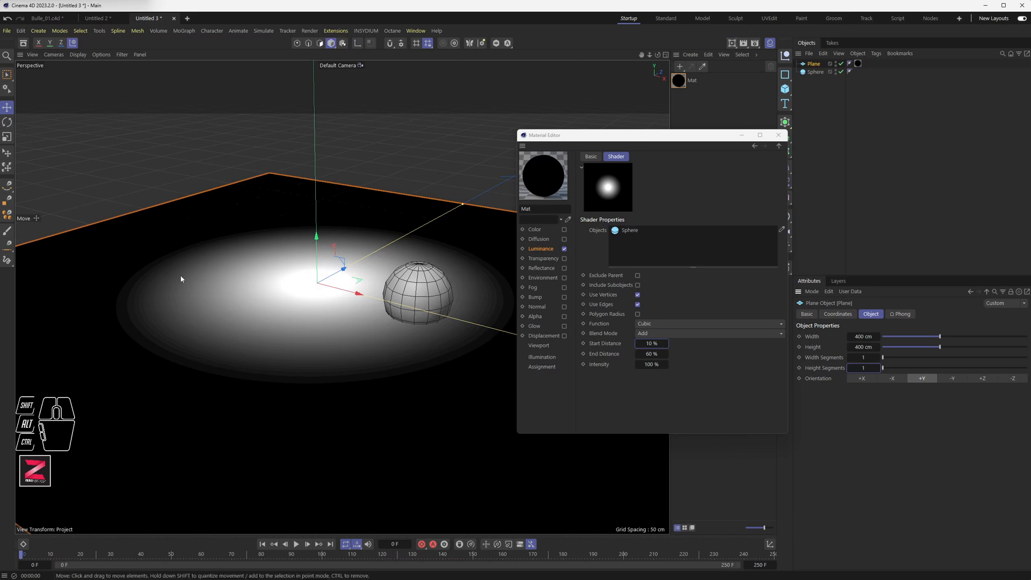
pyautogui.doubleClick(865, 358)
pyautogui.write('10')
pyautogui.press('Tab')
pyautogui.write('10')
pyautogui.press('Return')
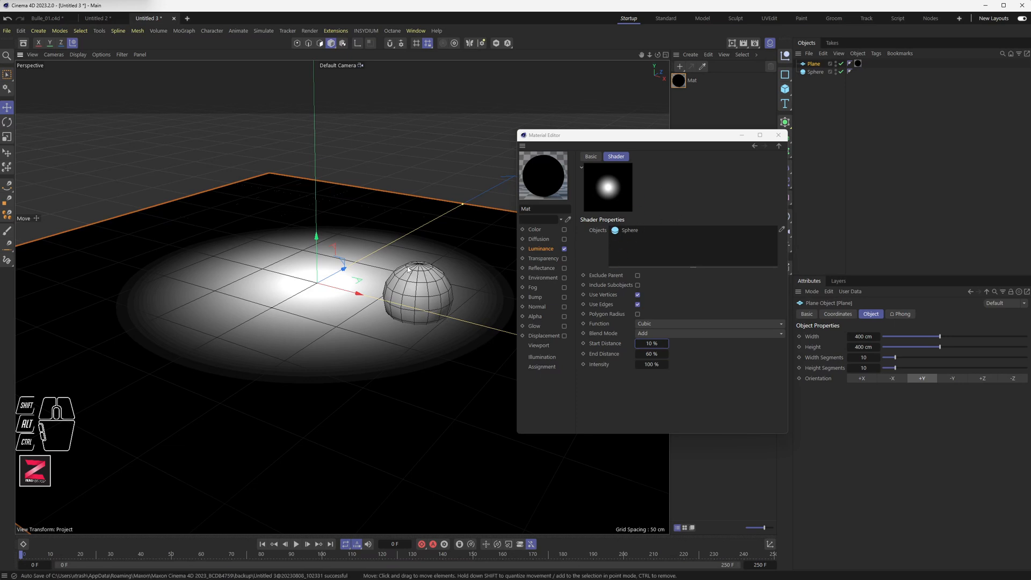
# Add a cube sized 30 × 30 × 30 cm and raise it onto the plane.
pyautogui.click(785, 89)
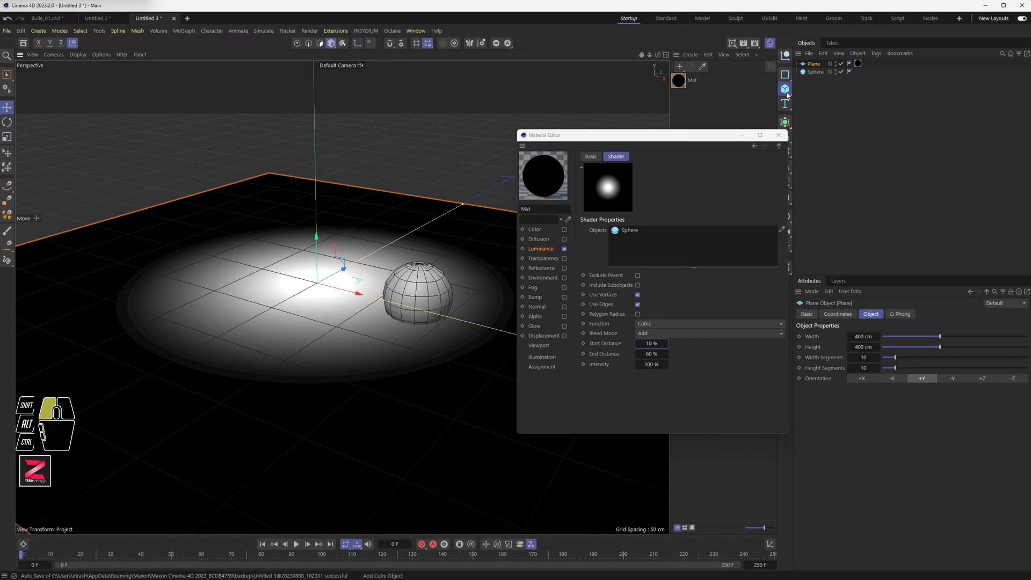
pyautogui.click(863, 336)
pyautogui.write('30')
pyautogui.press('Tab')
pyautogui.write('30')
pyautogui.press('Tab')
pyautogui.write('30')
pyautogui.press('Tab')
pyautogui.moveTo(316, 247); pyautogui.dragTo(315, 215)
# Move the sphere high above the plane, away from the cube.
pyautogui.click(418, 290)
pyautogui.moveTo(422, 252); pyautogui.dragTo(432, 62)
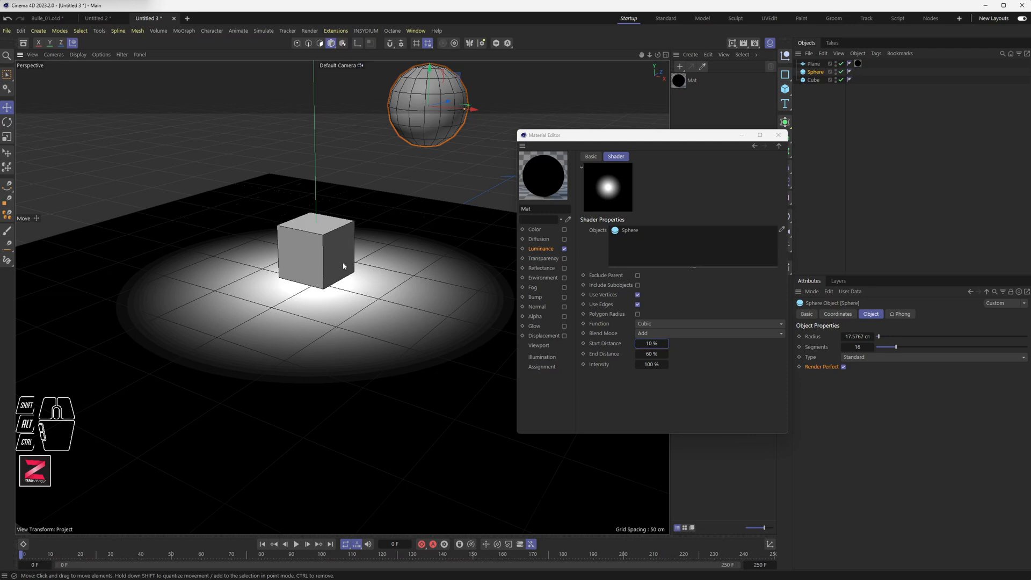
pyautogui.moveTo(665, 136); pyautogui.dragTo(638, 141)
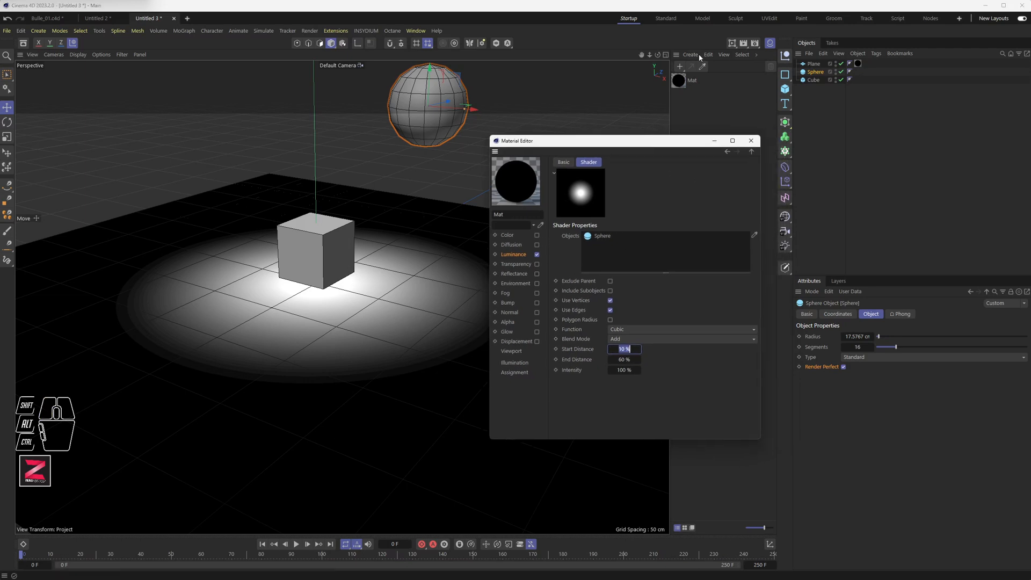
# Add the cube to the Proximal shader's Objects list and turn on the interactive render region.
pyautogui.moveTo(818, 80); pyautogui.dragTo(622, 254)
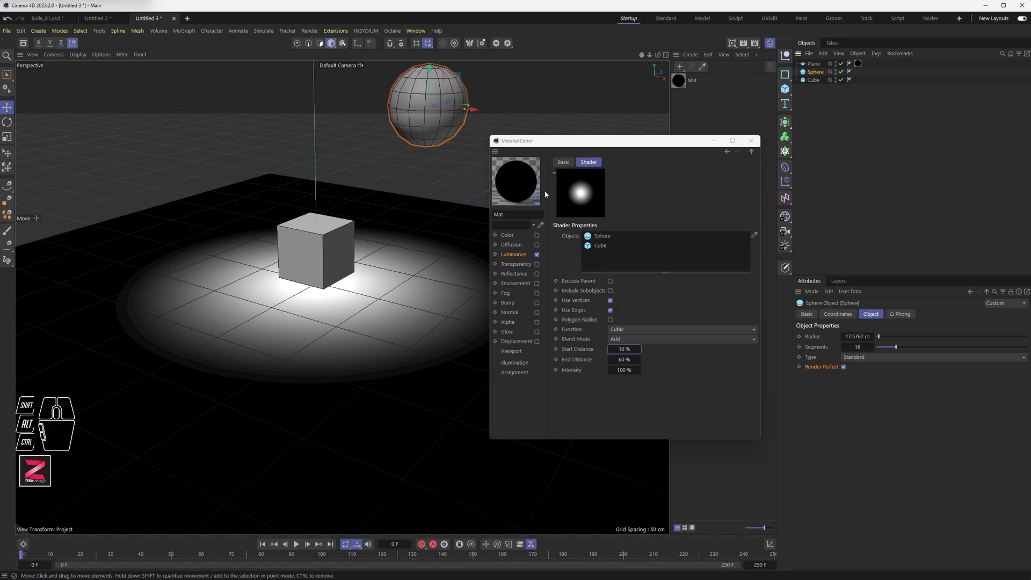
pyautogui.click(732, 44)
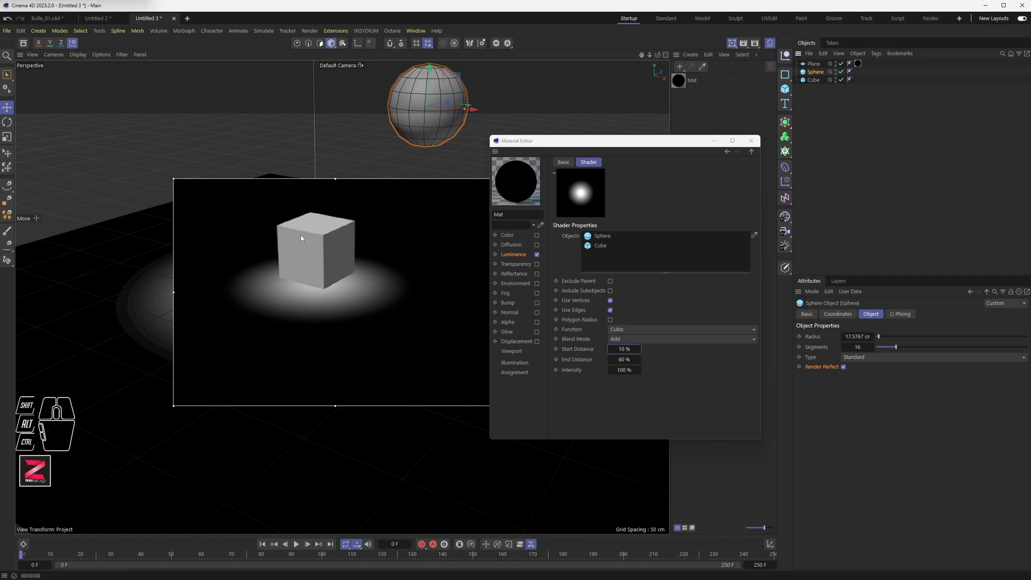
# Select the cube and raise it slightly above the plane.
pyautogui.click(318, 263)
pyautogui.moveTo(317, 218); pyautogui.dragTo(319, 203)
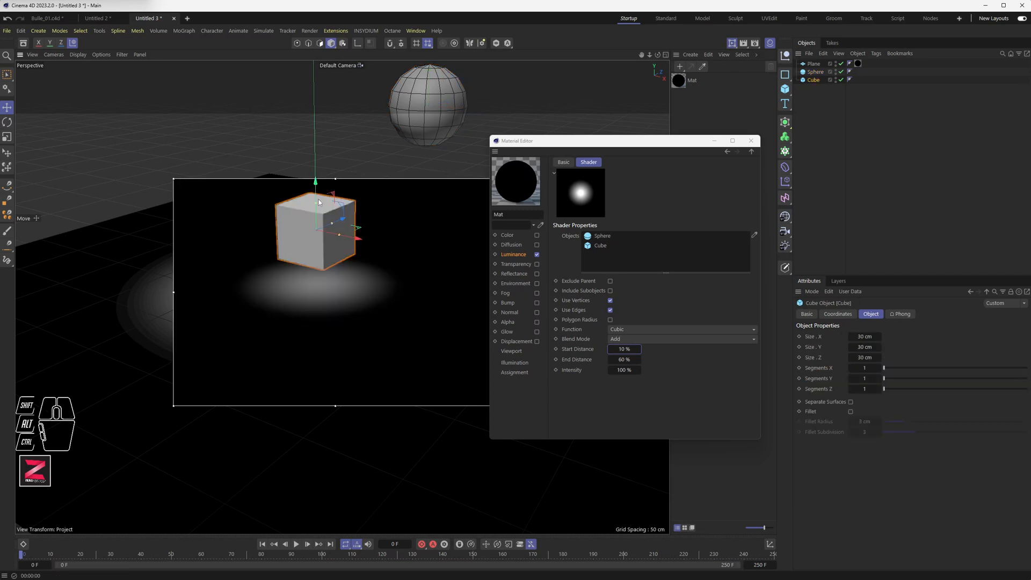
# Move the sphere down onto the plane beside the cube, then undo the move.
pyautogui.click(406, 132)
pyautogui.moveTo(429, 95); pyautogui.dragTo(421, 278)
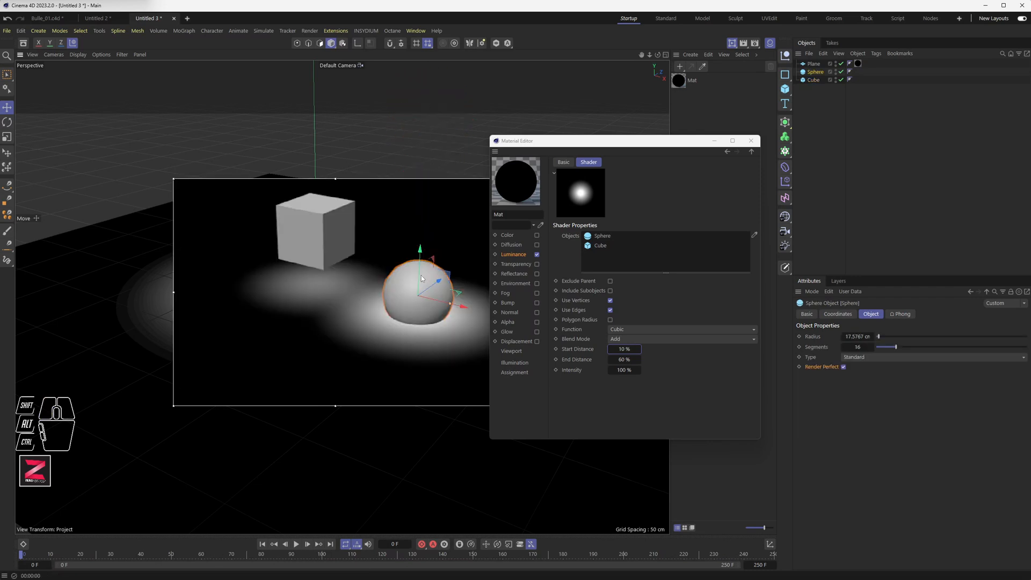
pyautogui.hotkey('ctrl', 'z')
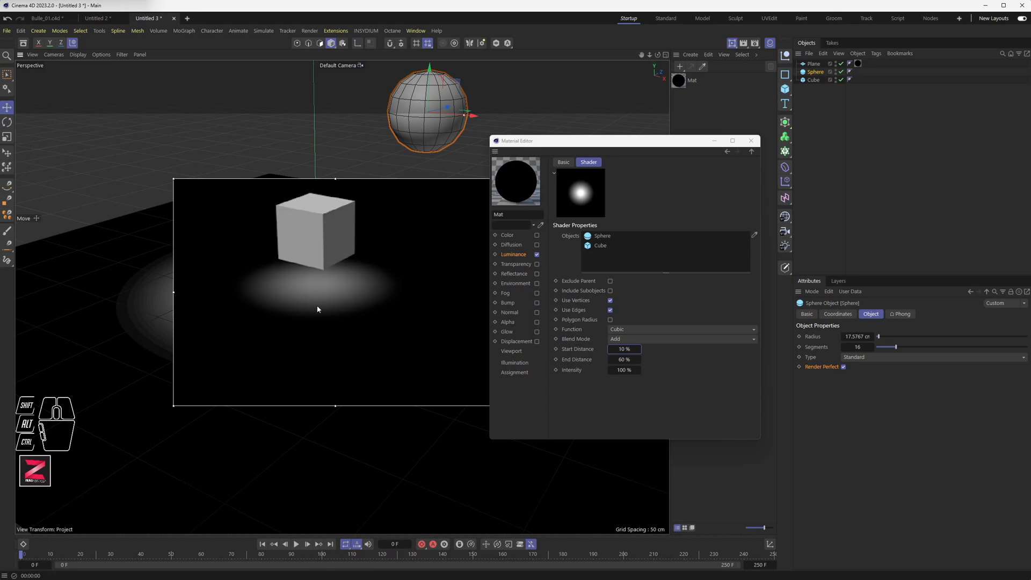
# Move the cube toward the left and down onto the plane.
pyautogui.click(304, 234)
pyautogui.moveTo(349, 224); pyautogui.dragTo(287, 278)
pyautogui.moveTo(278, 215); pyautogui.dragTo(279, 247)
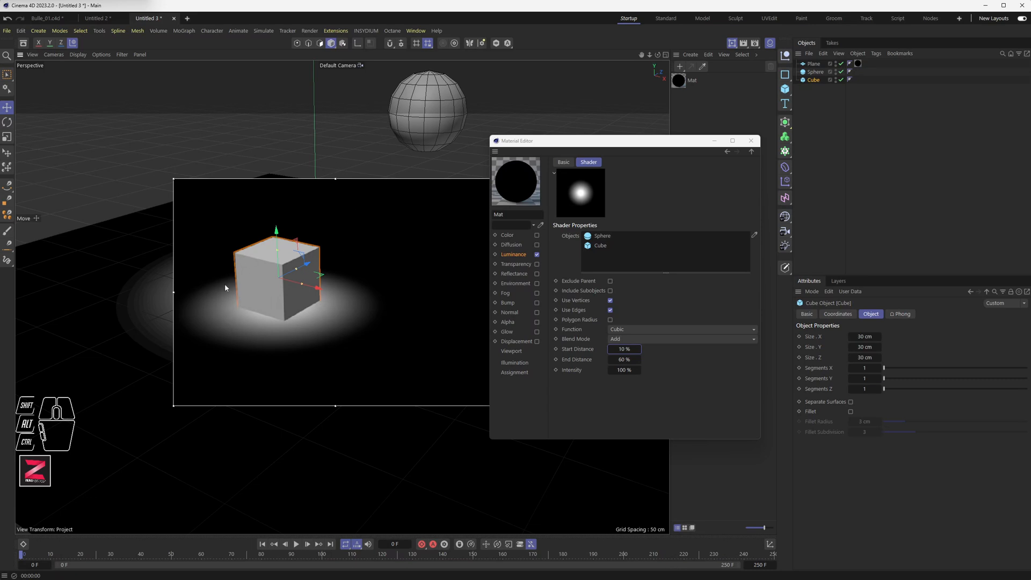
# Enable Polygon Radius in the Proximal shader settings.
pyautogui.click(610, 301)
pyautogui.click(610, 300)
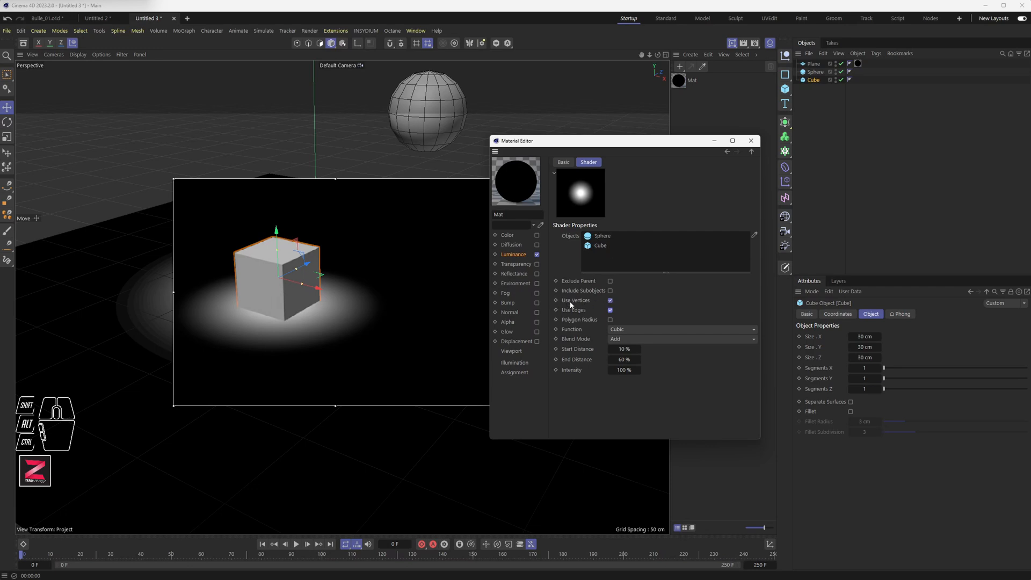
pyautogui.click(584, 301)
pyautogui.click(580, 311)
pyautogui.click(611, 321)
# Nudge the cube slightly lower onto the plane.
pyautogui.moveTo(276, 246); pyautogui.dragTo(279, 237)
pyautogui.hotkey('ctrl', 'z')
pyautogui.click(276, 239)
pyautogui.moveTo(277, 231); pyautogui.dragTo(278, 241)
# Set the shader's End Distance to 69%.
pyautogui.moveTo(625, 360); pyautogui.dragTo(623, 360)
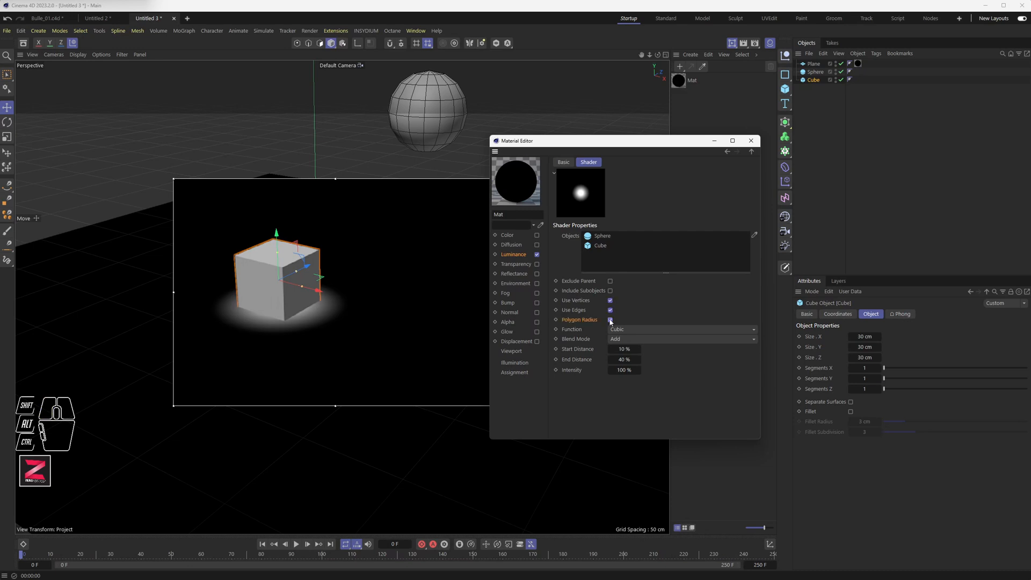
pyautogui.moveTo(627, 360); pyautogui.dragTo(631, 359)
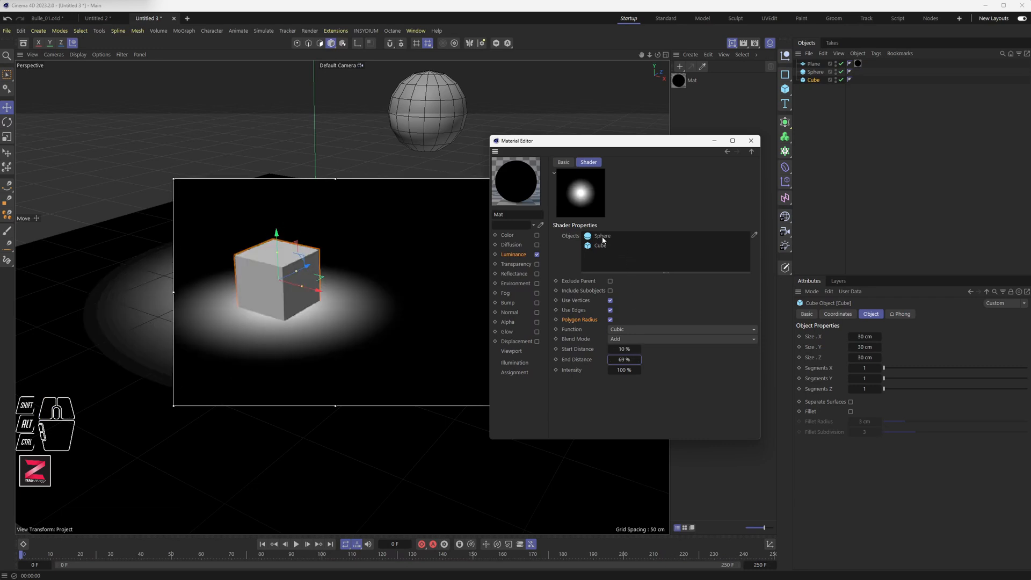
# Toggle Use Vertices, Include Subobjects and Exclude Parent off and on, and reselect Cubic as the Function.
pyautogui.click(611, 302)
pyautogui.click(611, 302)
pyautogui.click(610, 292)
pyautogui.click(610, 291)
pyautogui.click(610, 282)
pyautogui.click(610, 282)
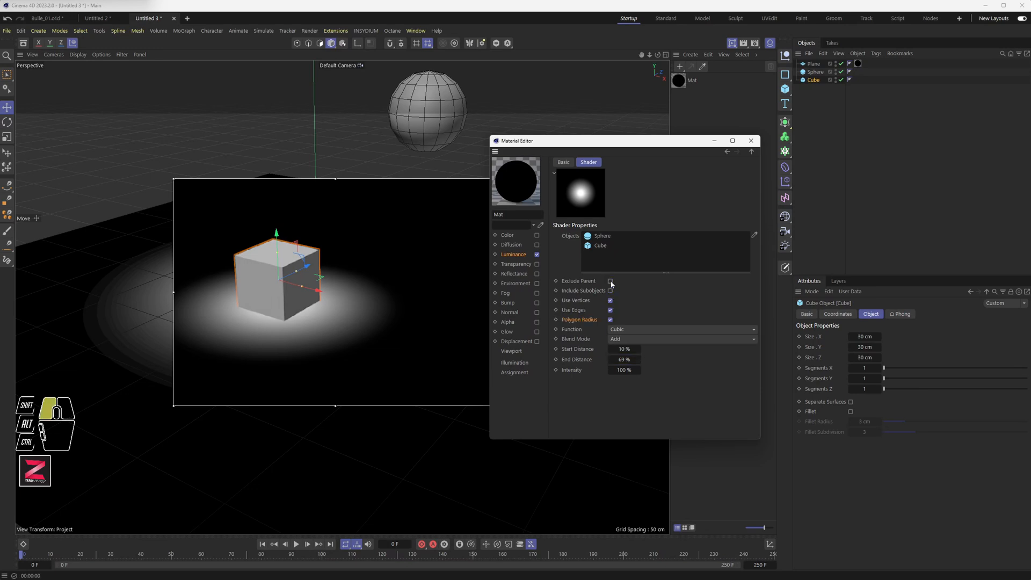
pyautogui.click(626, 329)
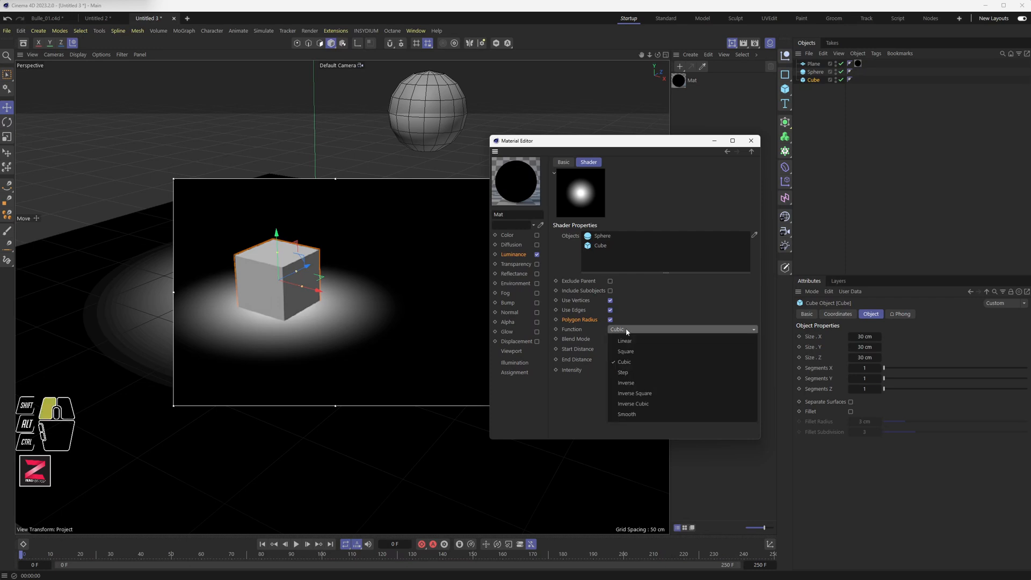
pyautogui.click(628, 363)
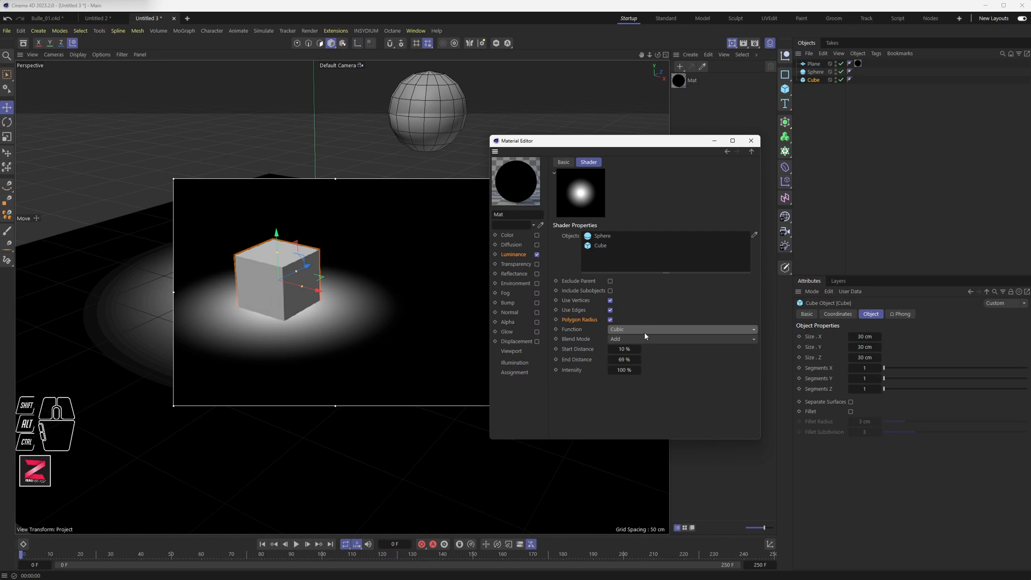
# Set the cube's X, Y and Z segments to 5 each.
pyautogui.click(879, 369)
pyautogui.click(879, 369)
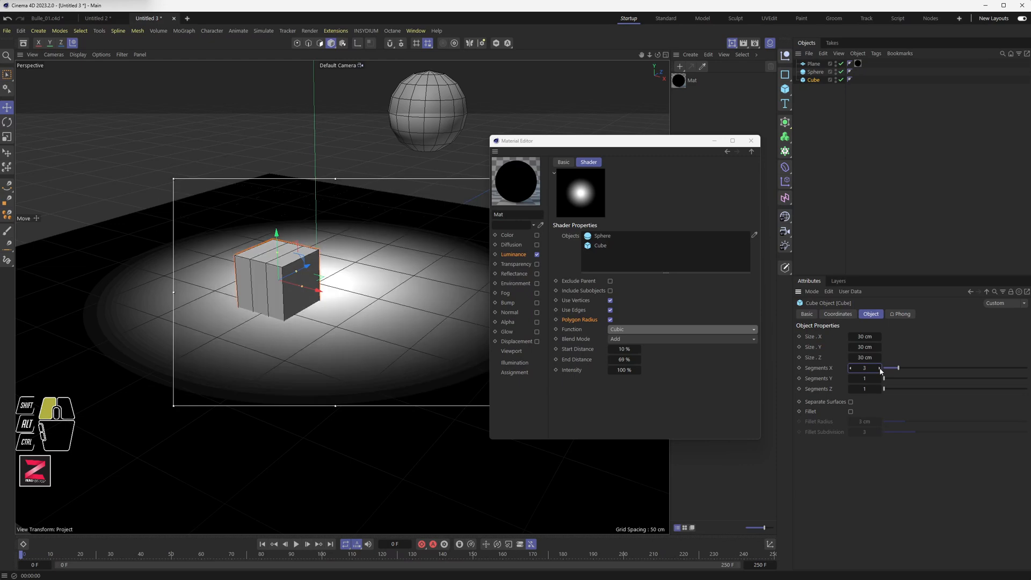
pyautogui.click(880, 379)
pyautogui.click(880, 379)
pyautogui.click(879, 388)
pyautogui.click(879, 387)
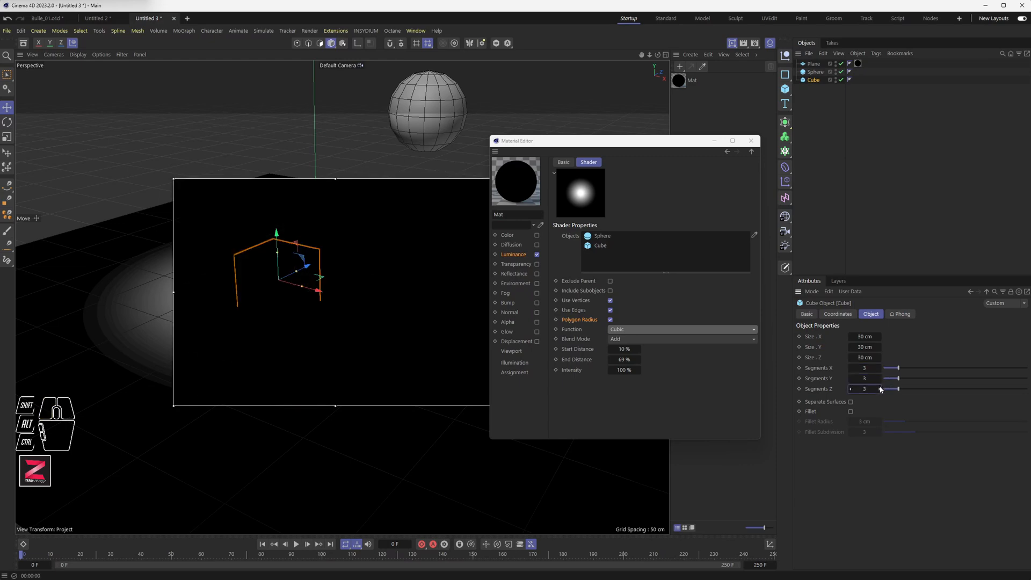
pyautogui.click(879, 388)
pyautogui.click(879, 389)
pyautogui.click(879, 379)
pyautogui.click(879, 379)
pyautogui.click(879, 368)
pyautogui.click(878, 368)
# Lift the cube a little above the plane.
pyautogui.click(276, 246)
pyautogui.moveTo(278, 242); pyautogui.dragTo(278, 237)
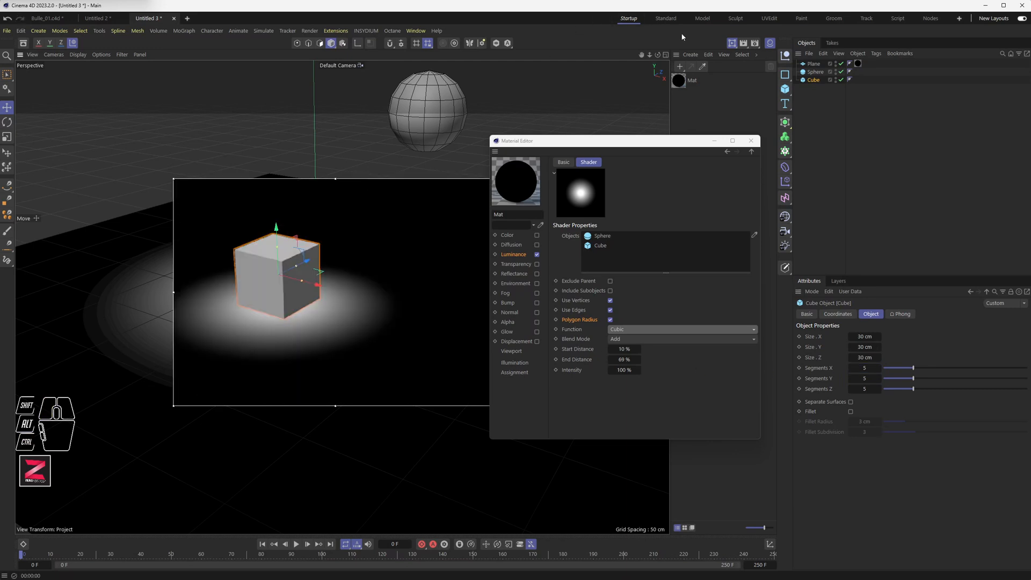
pyautogui.click(732, 43)
pyautogui.click(732, 43)
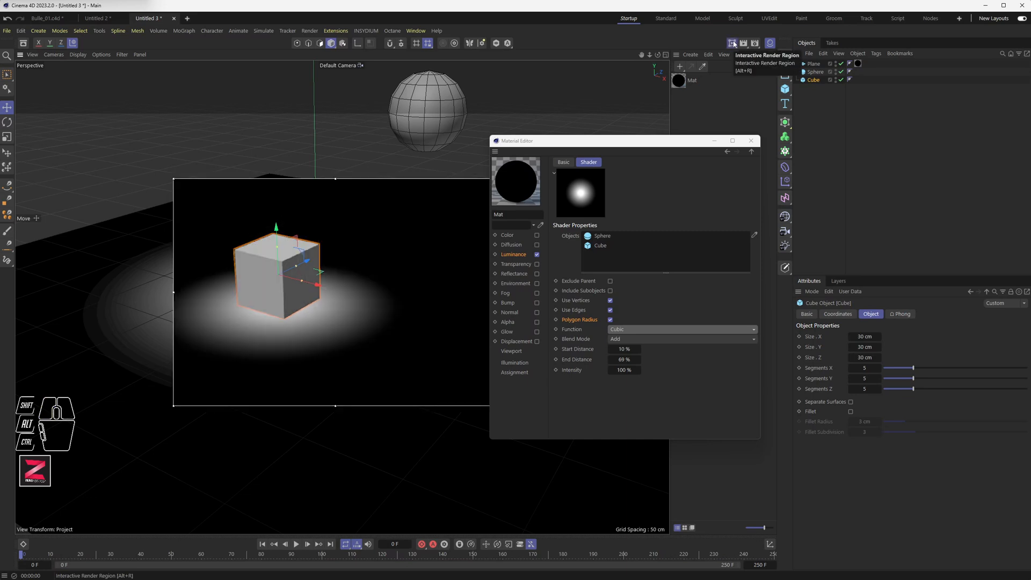
pyautogui.click(734, 43)
pyautogui.moveTo(733, 44)
pyautogui.mouseDown()
pyautogui.moveTo(763, 81)
pyautogui.moveTo(762, 56)
pyautogui.moveTo(768, 101)
pyautogui.mouseUp()
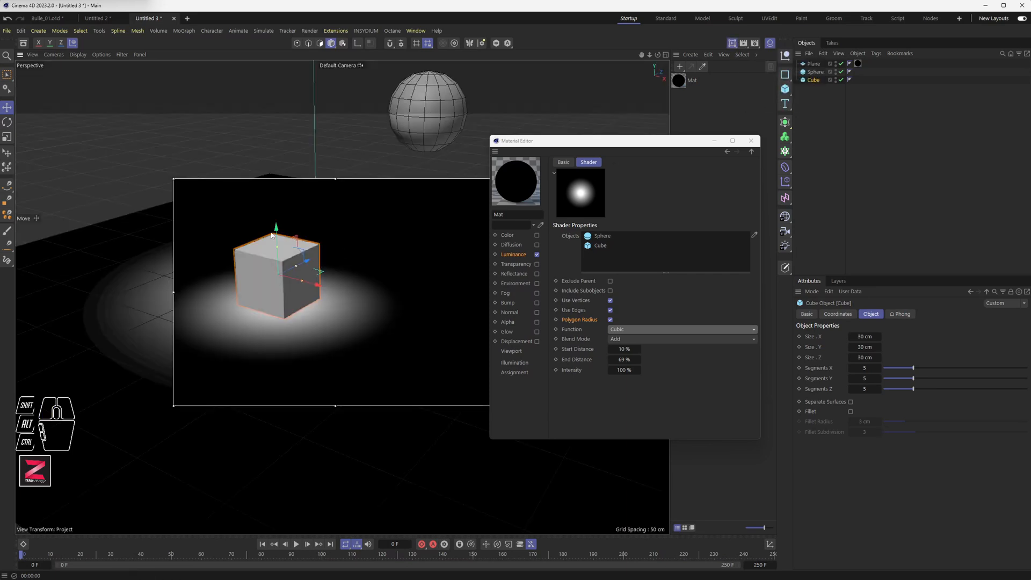
pyautogui.moveTo(278, 242); pyautogui.dragTo(276, 232)
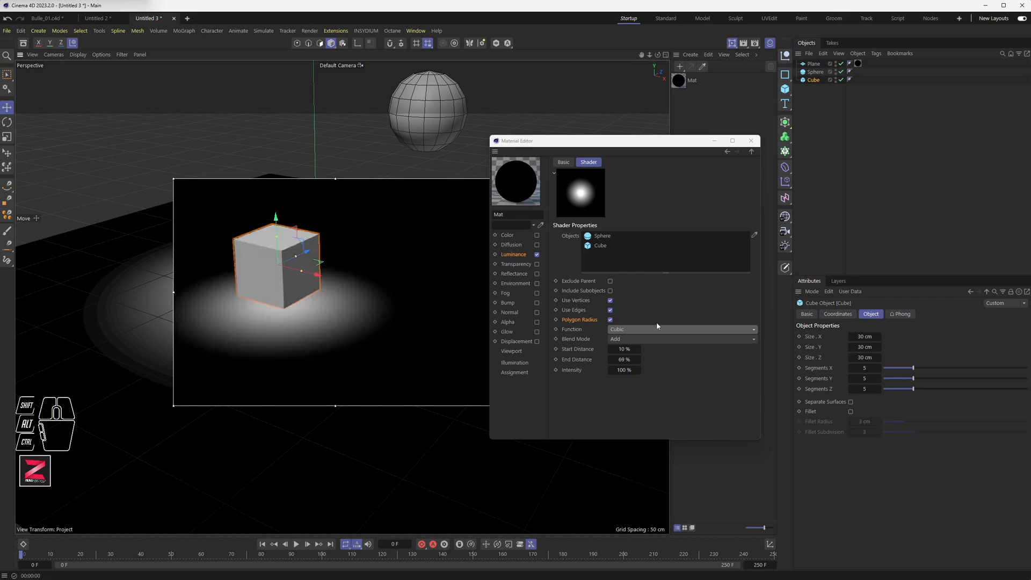
# Remove the sphere from the Proximal shader's Objects list.
pyautogui.click(612, 301)
pyautogui.click(610, 301)
pyautogui.click(611, 311)
pyautogui.click(611, 310)
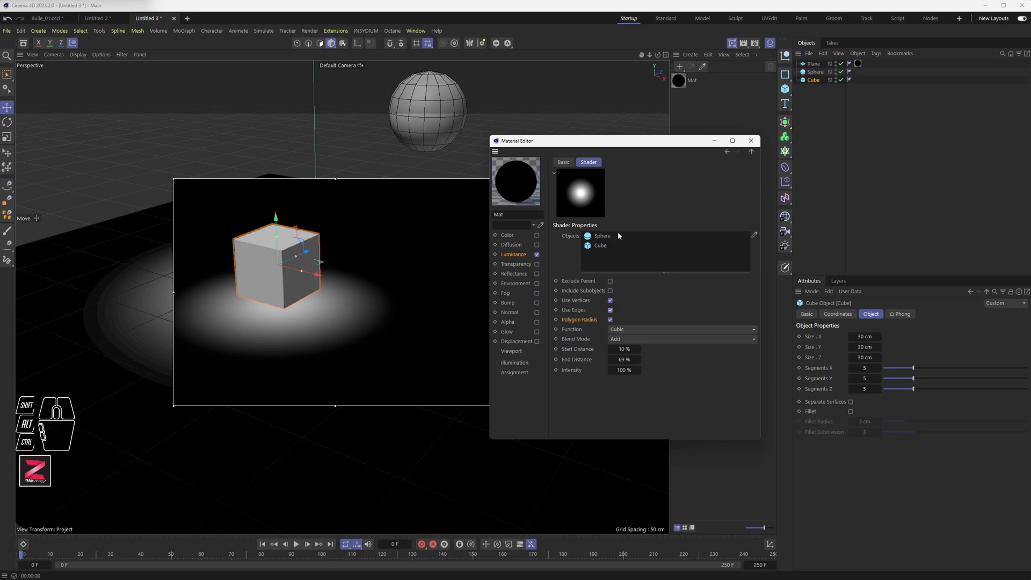
pyautogui.press('Delete')
# Set Start Distance to 0%, End Distance to 42% and Intensity to about 142%.
pyautogui.moveTo(621, 359); pyautogui.dragTo(620, 359)
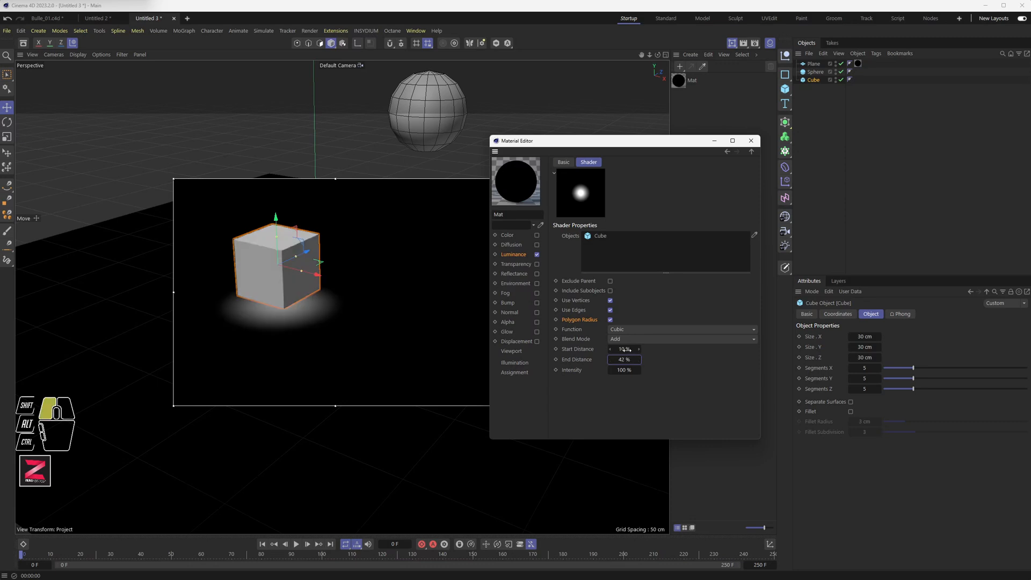
pyautogui.press('Return')
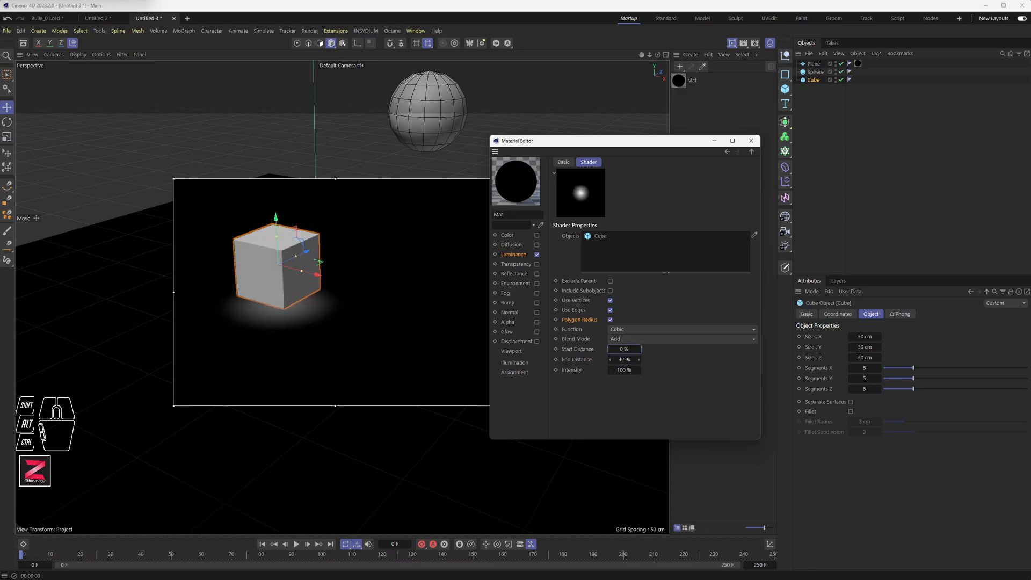
pyautogui.moveTo(624, 366); pyautogui.dragTo(743, 376)
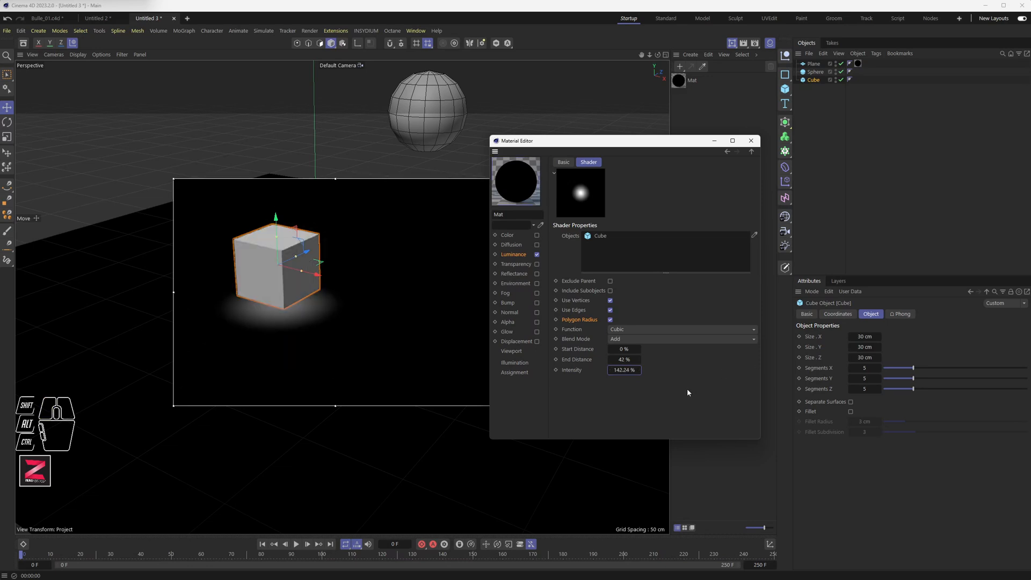
# Lower the cube slightly and set the Intensity to 100%.
pyautogui.moveTo(276, 227); pyautogui.dragTo(276, 239)
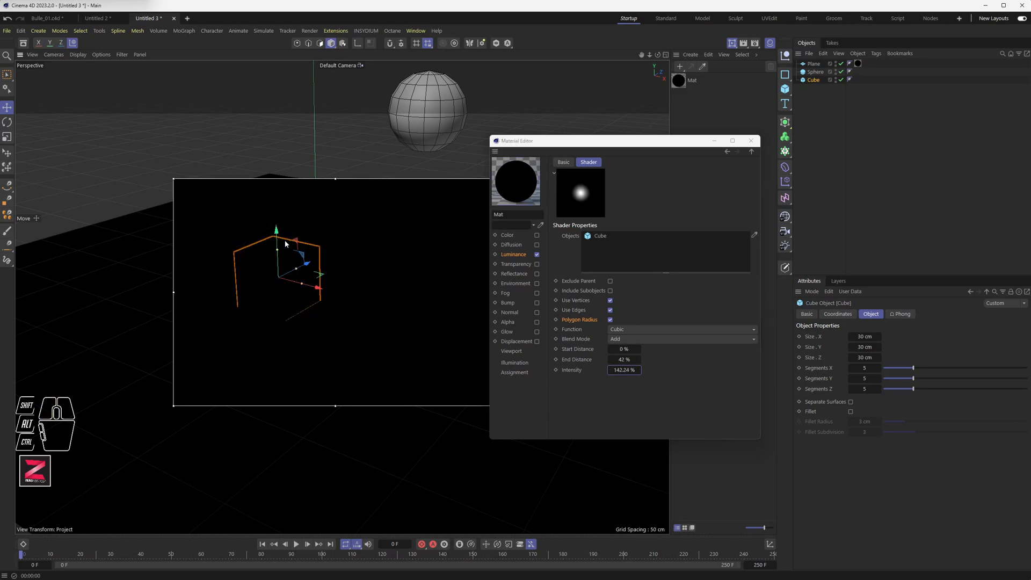
pyautogui.moveTo(622, 370); pyautogui.dragTo(628, 391)
pyautogui.click(624, 369)
pyautogui.write('100')
pyautogui.press('Return')
# Set the End Distance to 100%.
pyautogui.click(623, 359)
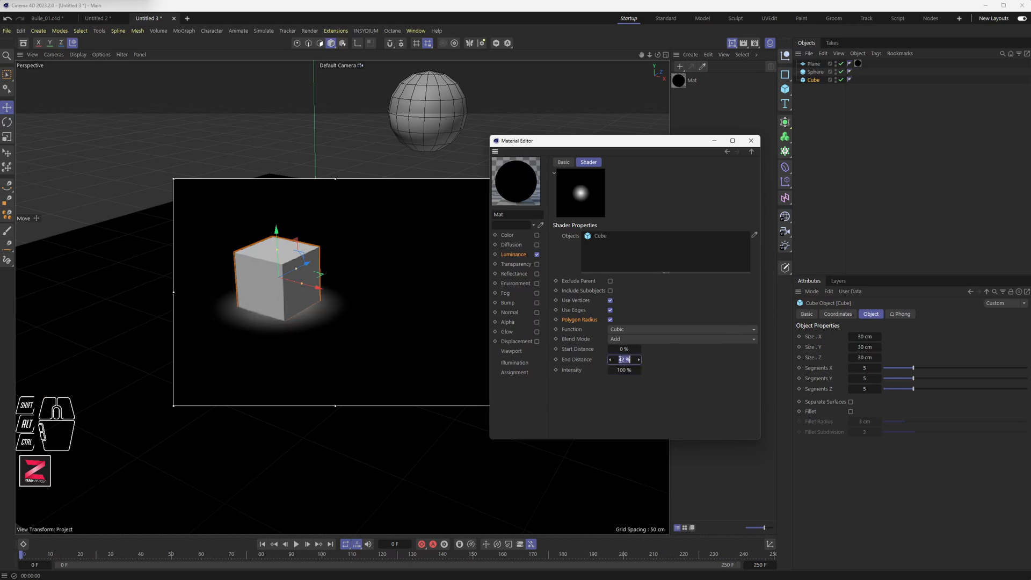
pyautogui.write('100')
pyautogui.press('Return')
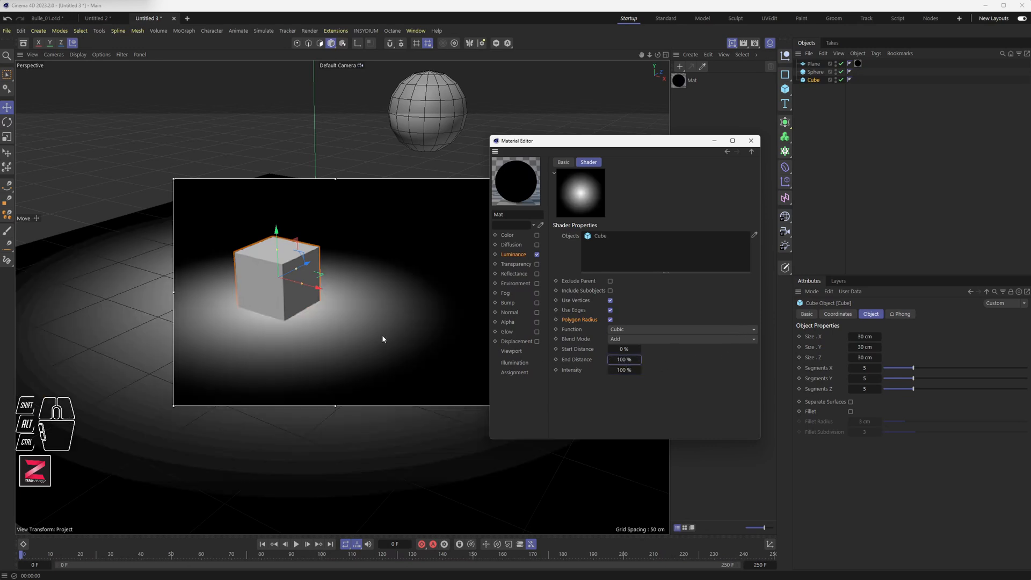
# Convert the cube into an editable polygon object.
pyautogui.moveTo(282, 247); pyautogui.dragTo(292, 216)
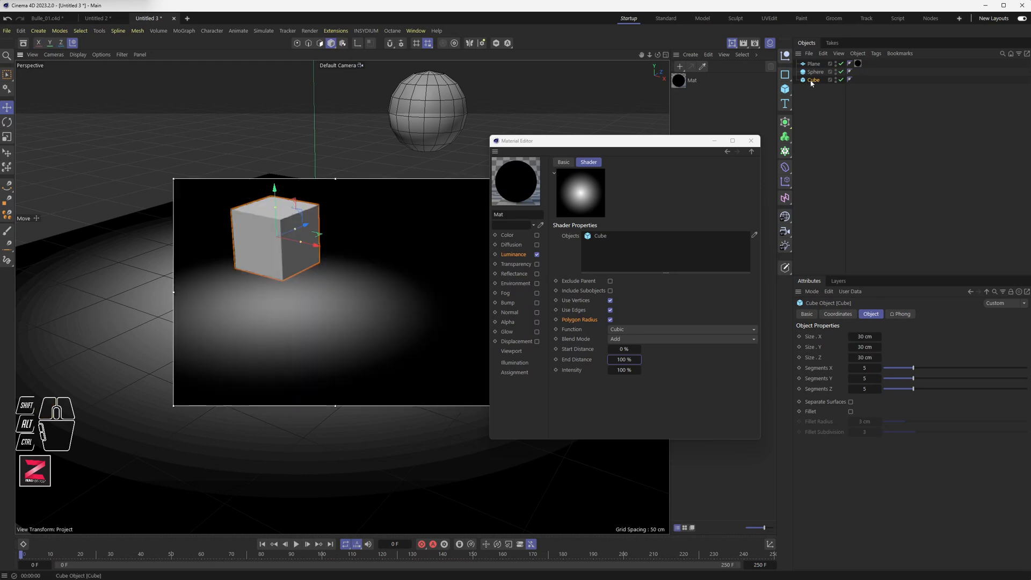
pyautogui.click(791, 270)
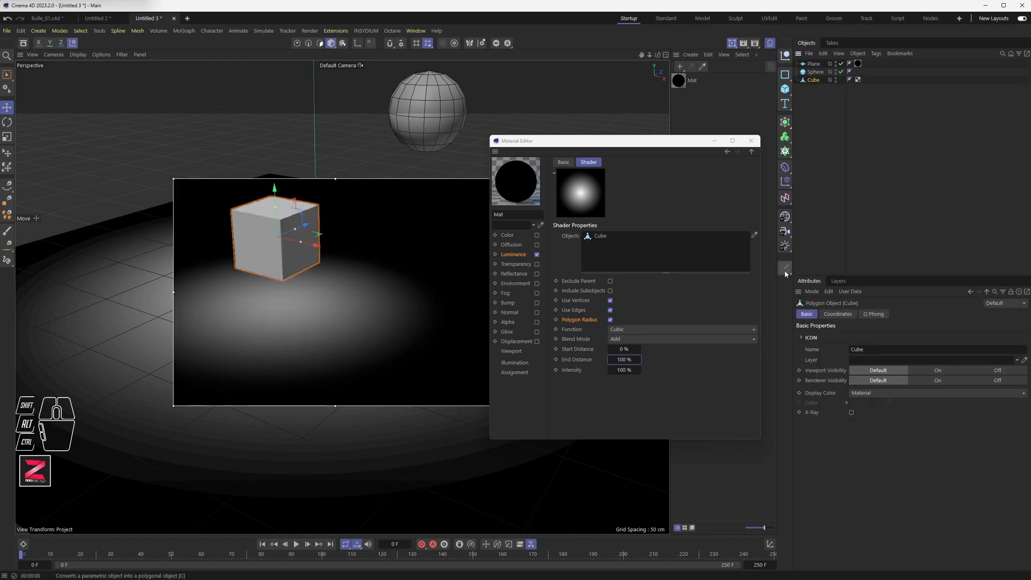
pyautogui.moveTo(277, 207); pyautogui.dragTo(274, 247)
# Set the End Distance to 16%.
pyautogui.click(621, 359)
pyautogui.moveTo(634, 358); pyautogui.dragTo(623, 359)
pyautogui.click(628, 359)
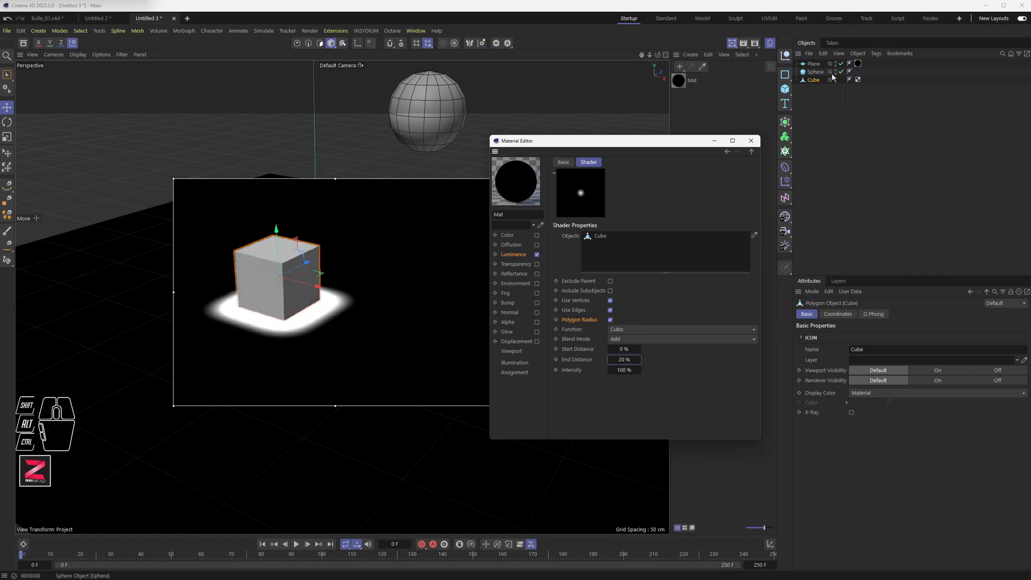
pyautogui.click(610, 360)
pyautogui.click(610, 360)
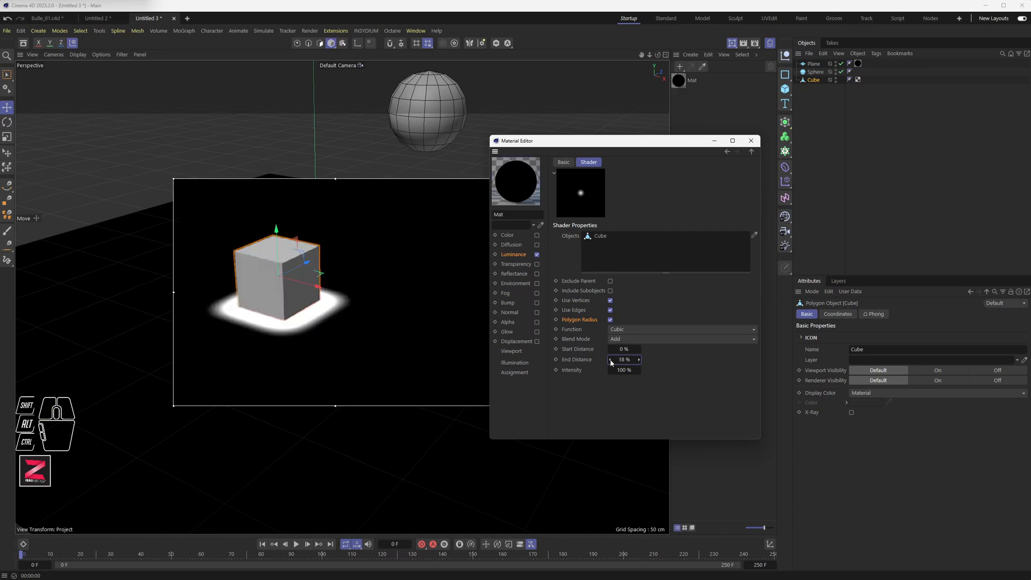
pyautogui.click(610, 359)
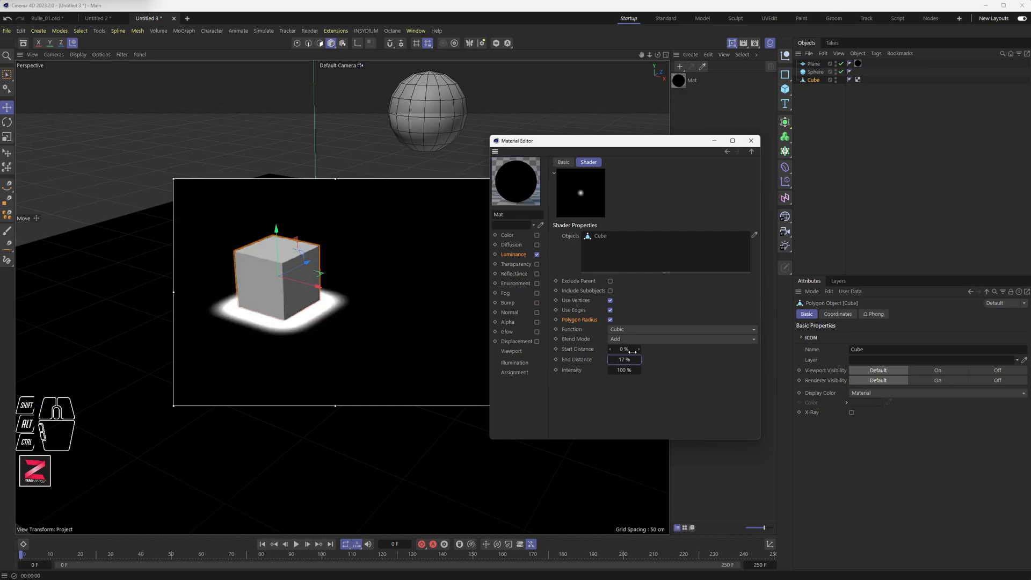
pyautogui.click(610, 359)
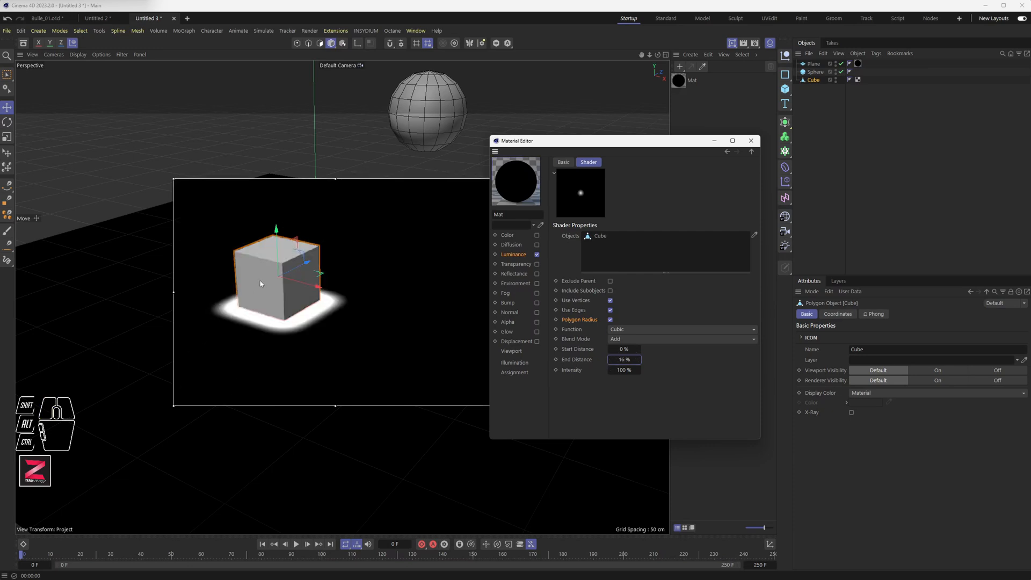
# Raise the cube slightly and set the End Distance to 33%.
pyautogui.moveTo(277, 246); pyautogui.dragTo(277, 237)
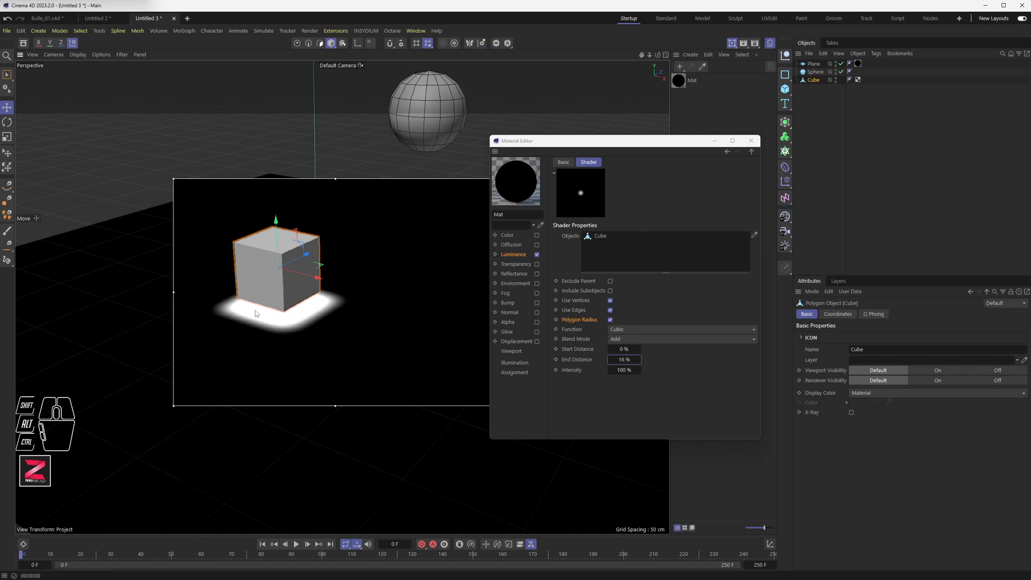
pyautogui.moveTo(283, 311)
pyautogui.keyDown('alt'); pyautogui.mouseDown()
pyautogui.moveTo(305, 329)
pyautogui.moveTo(287, 321)
pyautogui.mouseUp(); pyautogui.keyUp('alt')
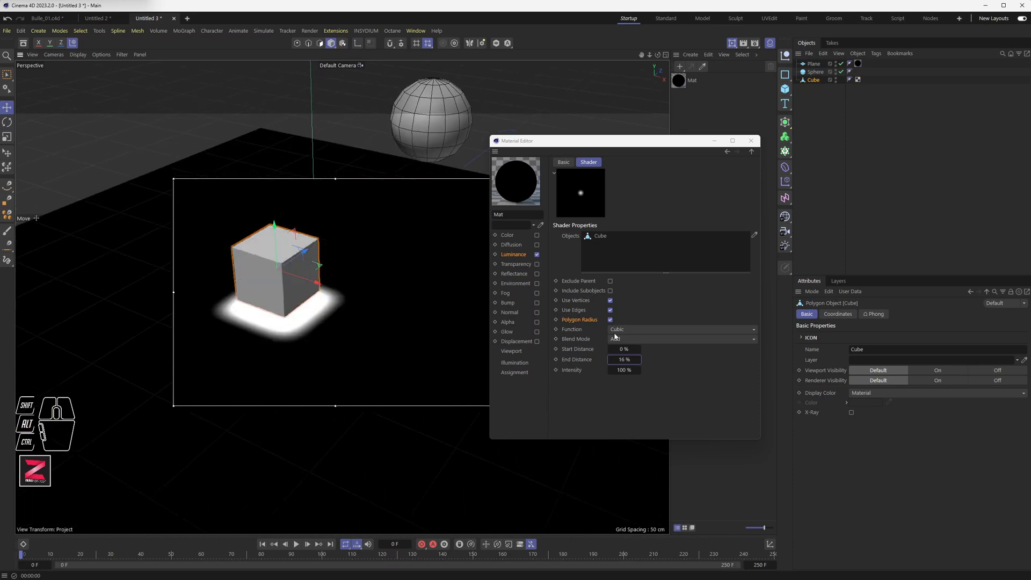
pyautogui.click(624, 359)
pyautogui.click(665, 367)
pyautogui.moveTo(627, 359); pyautogui.dragTo(639, 359)
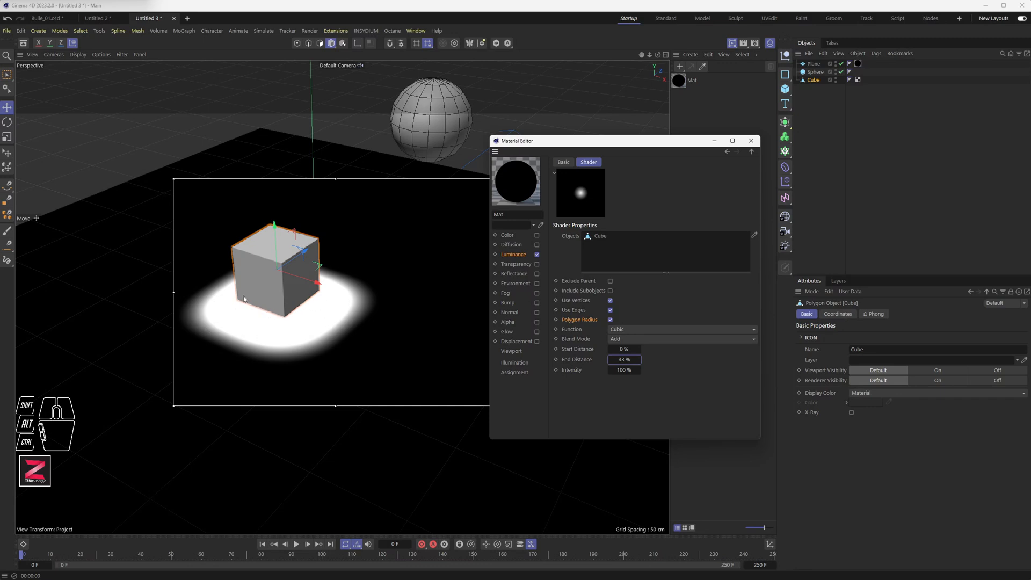
# Disable Use Vertices and Polygon Radius in the Proximal shader.
pyautogui.click(611, 319)
pyautogui.click(611, 310)
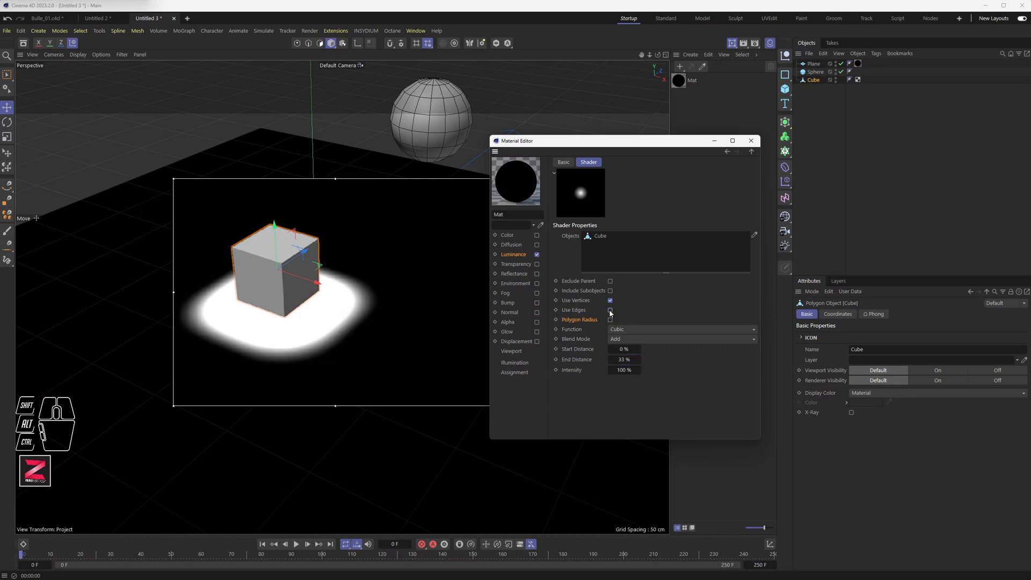
pyautogui.click(611, 300)
pyautogui.click(611, 311)
pyautogui.click(610, 310)
pyautogui.click(610, 311)
pyautogui.click(609, 321)
# Reduce the End Distance slightly.
pyautogui.keyDown('alt'); pyautogui.moveTo(382, 344); pyautogui.dragTo(307, 309); pyautogui.keyUp('alt')
pyautogui.moveTo(624, 349); pyautogui.dragTo(620, 349)
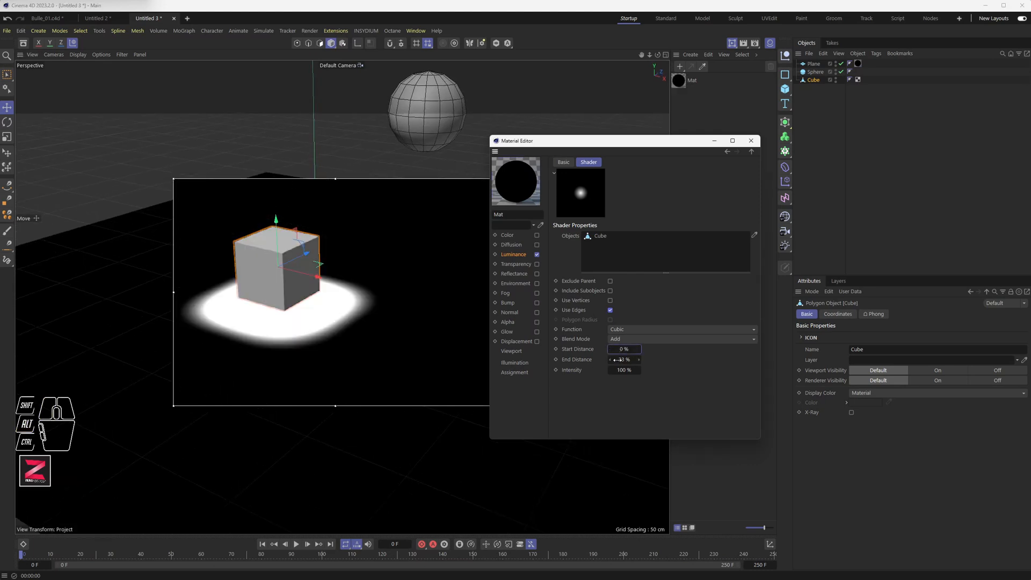
# Set the Proximal shader's Intensity to 50% and close the material editor.
pyautogui.moveTo(631, 373); pyautogui.dragTo(623, 370)
pyautogui.doubleClick(626, 370)
pyautogui.write('50')
pyautogui.press('Return')
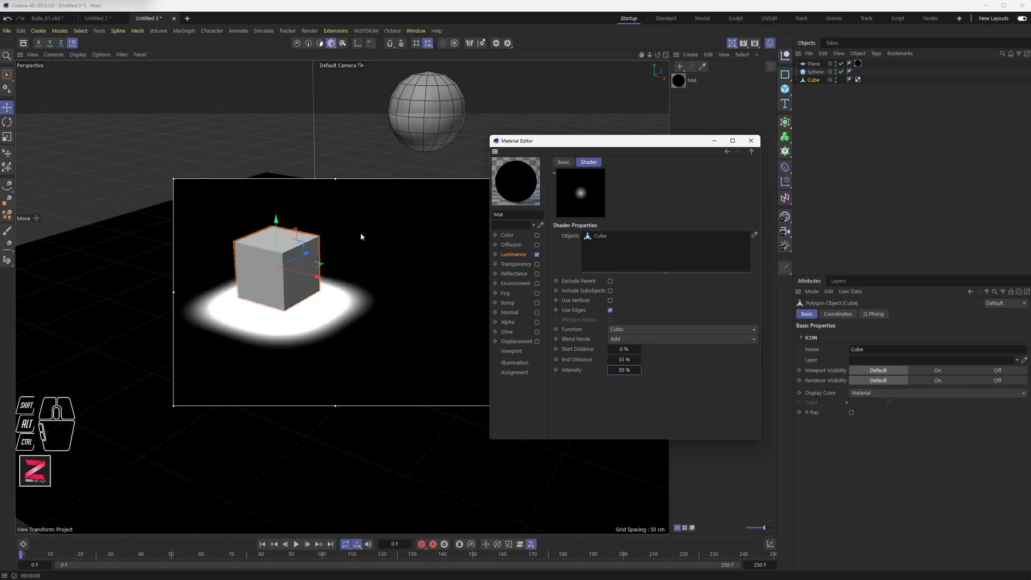
pyautogui.click(751, 141)
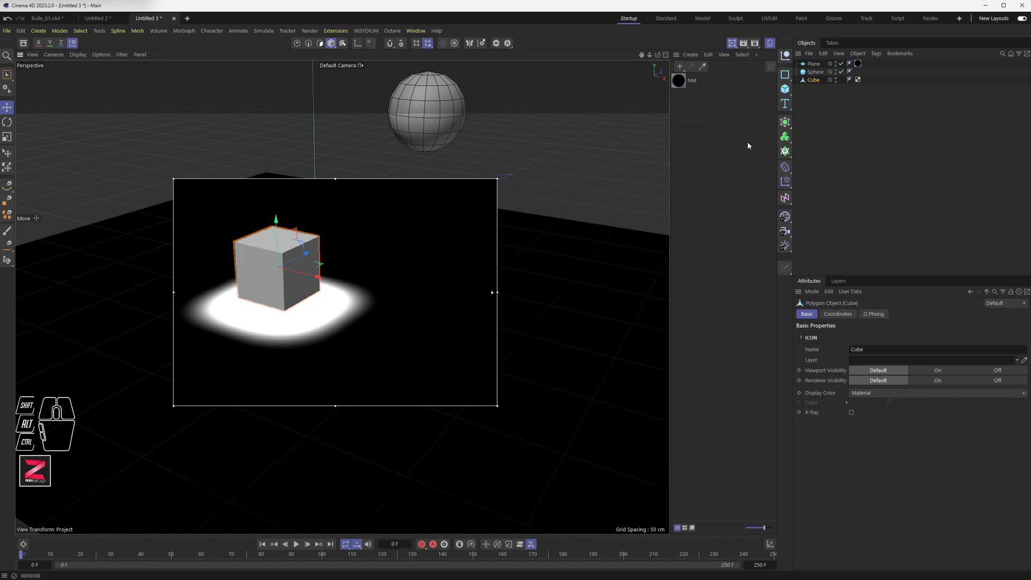
# Turn off the interactive render region and delete the cube and the sphere.
pyautogui.click(731, 43)
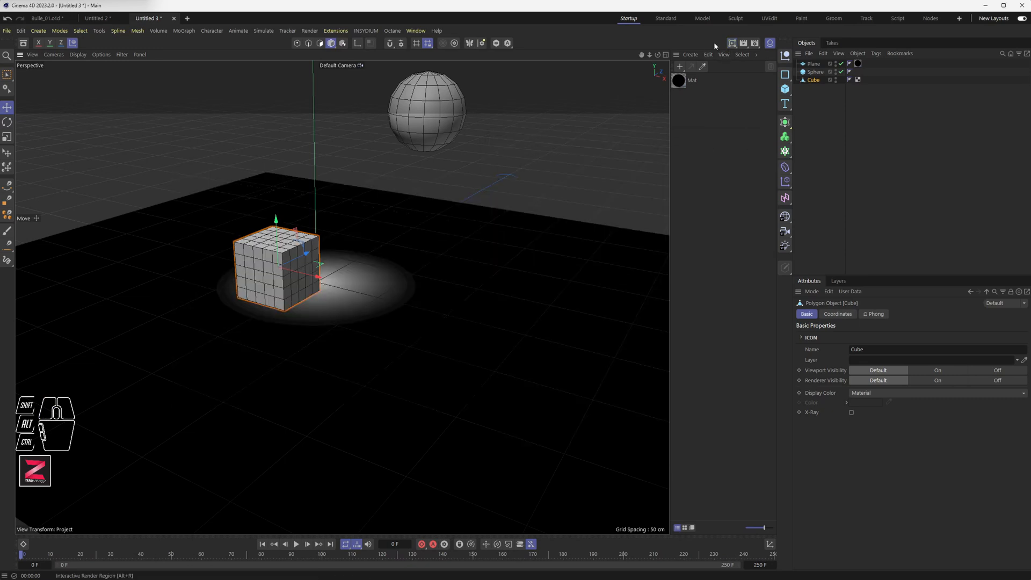
pyautogui.click(269, 251)
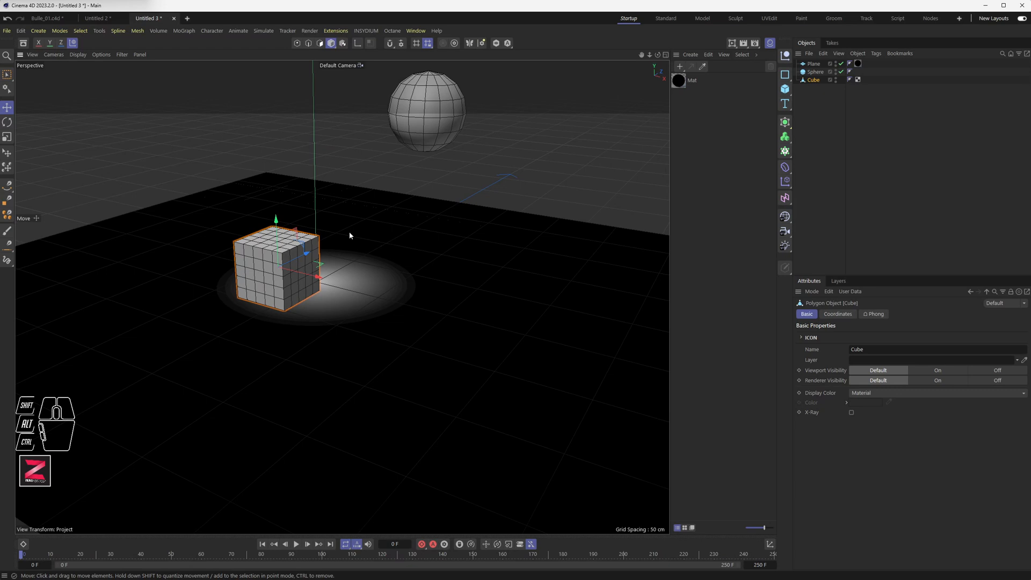
pyautogui.press('Delete')
pyautogui.click(427, 116)
pyautogui.press('Delete')
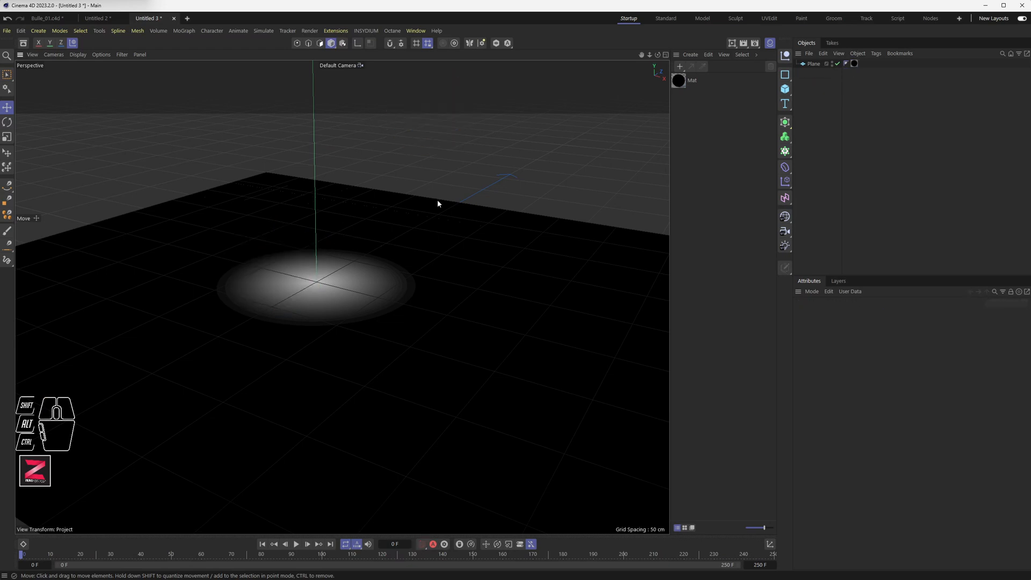
# Add a new sphere at the centre of the plane and set its radius to 20 cm.
pyautogui.scroll(-5, 398, 279)
pyautogui.keyDown('alt'); pyautogui.moveTo(376, 290); pyautogui.dragTo(434, 264); pyautogui.keyUp('alt')
pyautogui.keyDown('alt'); pyautogui.moveTo(380, 280); pyautogui.dragTo(394, 255, button='middle'); pyautogui.keyUp('alt')
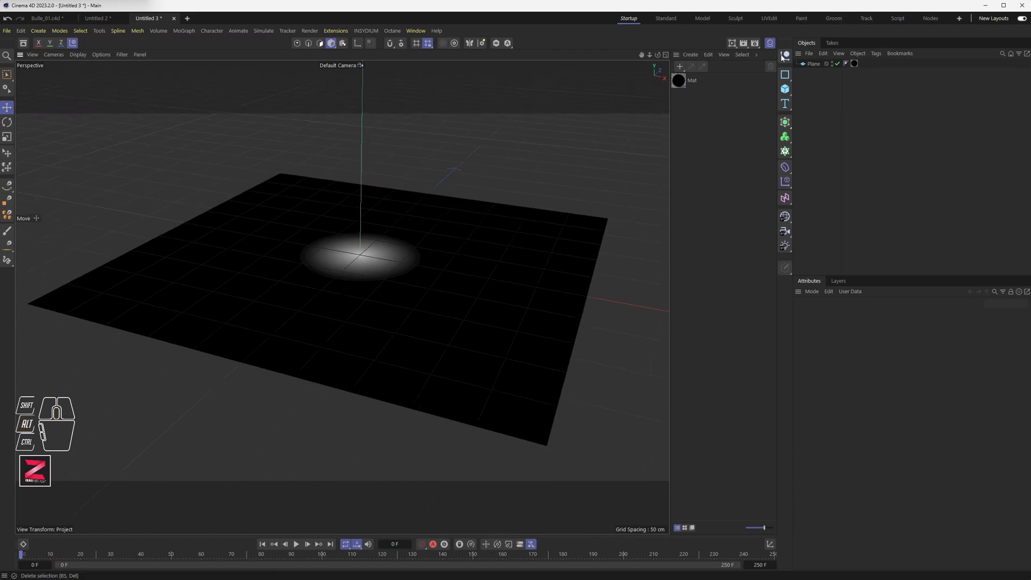
pyautogui.click(786, 90)
pyautogui.moveTo(785, 90); pyautogui.dragTo(878, 133)
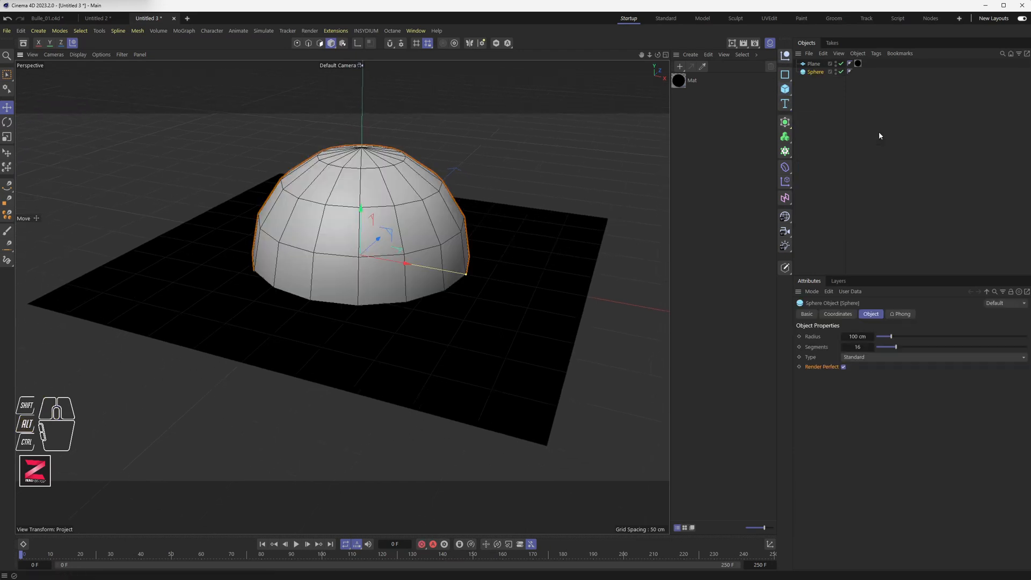
pyautogui.click(857, 337)
pyautogui.write('20')
pyautogui.press('Return')
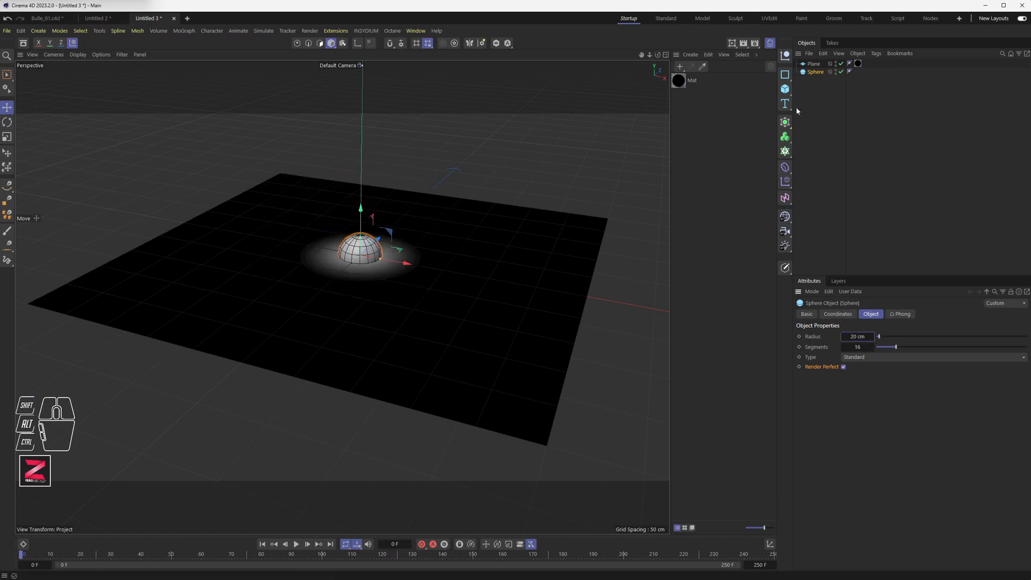
# Add a Cloner and place the sphere inside it as a child.
pyautogui.click(785, 151)
pyautogui.moveTo(815, 71); pyautogui.dragTo(815, 83)
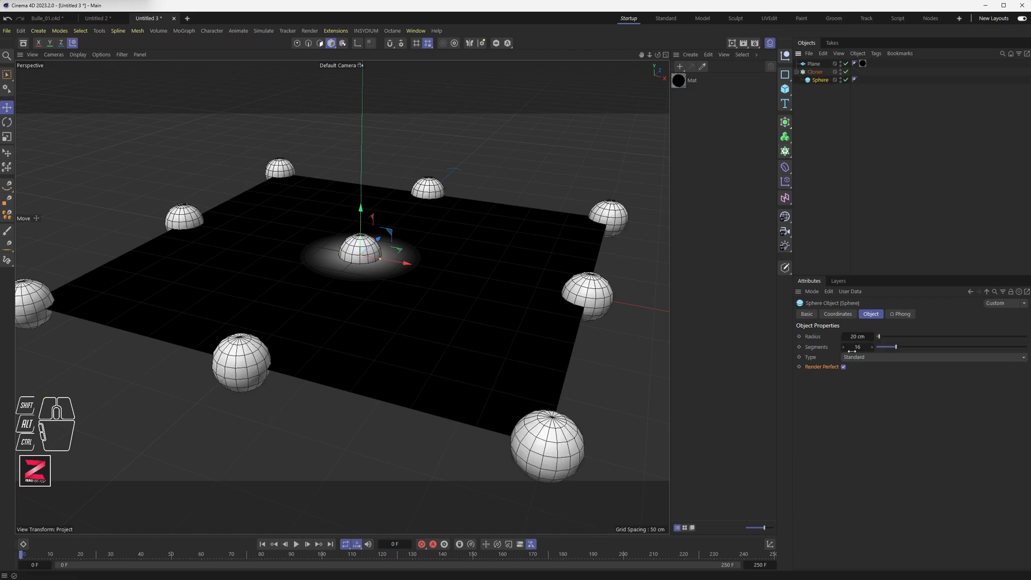
pyautogui.click(815, 71)
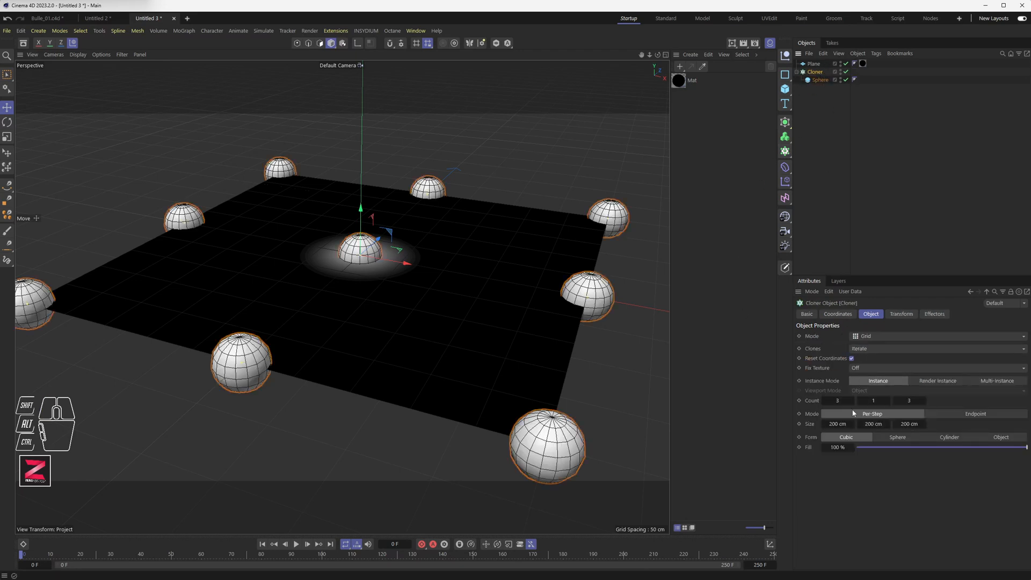
# Set the cloner's grid size to 10 cm on all three axes.
pyautogui.doubleClick(830, 423)
pyautogui.write('10')
pyautogui.press('Tab')
pyautogui.write('10')
pyautogui.press('Tab')
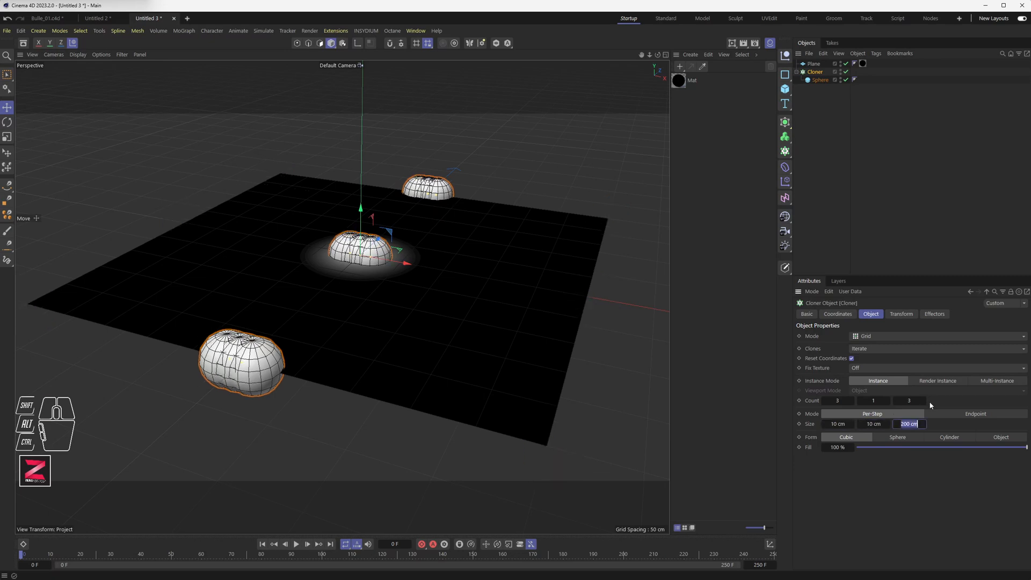
pyautogui.write('10')
pyautogui.press('Tab')
# Set the cloner's grid size to 100 cm on all three axes and raise the cloner above the plane.
pyautogui.doubleClick(842, 427)
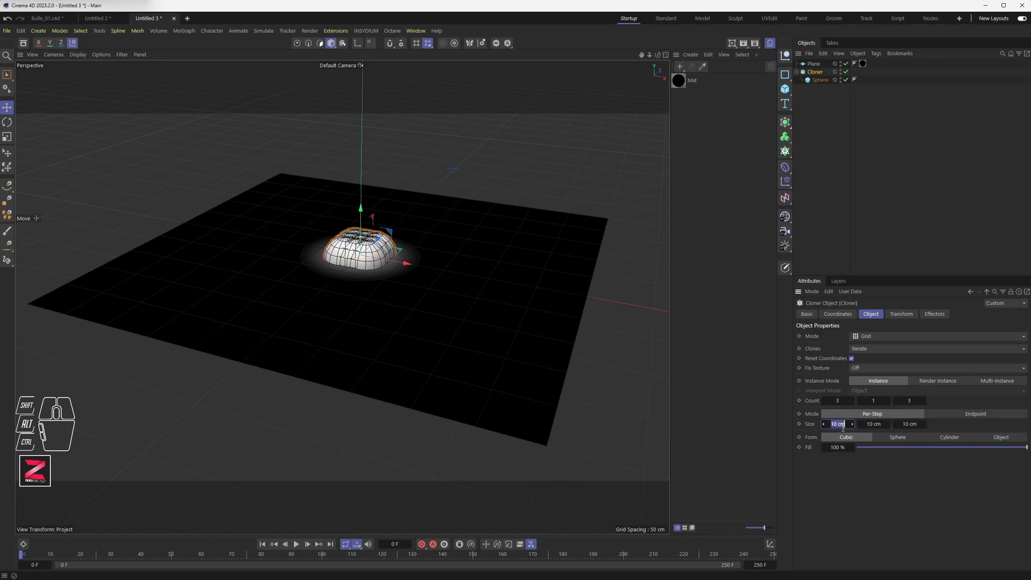
pyautogui.write('100')
pyautogui.press('Tab')
pyautogui.write('100')
pyautogui.press('Tab')
pyautogui.write('100')
pyautogui.press('Tab')
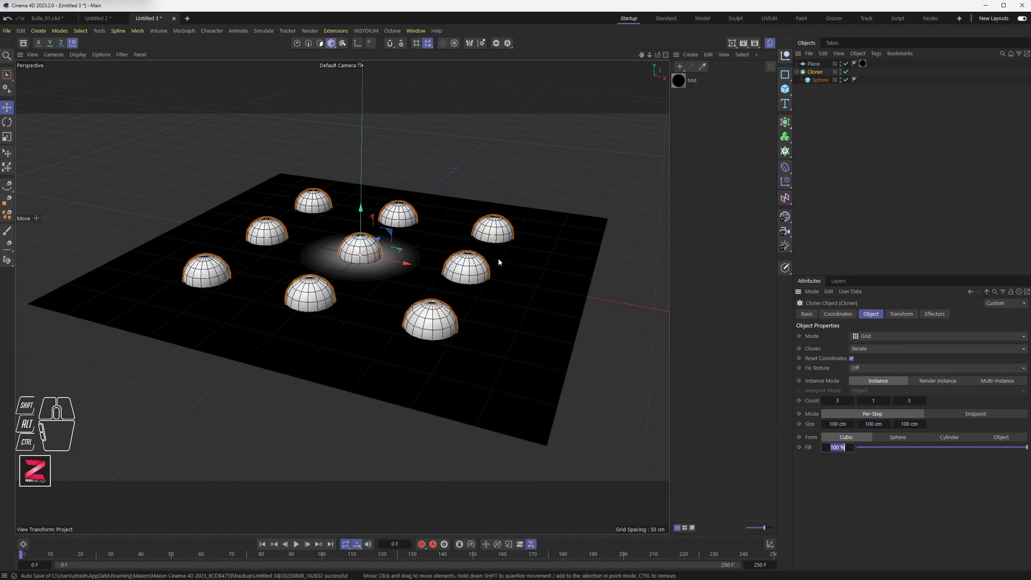
pyautogui.moveTo(362, 226); pyautogui.dragTo(362, 193)
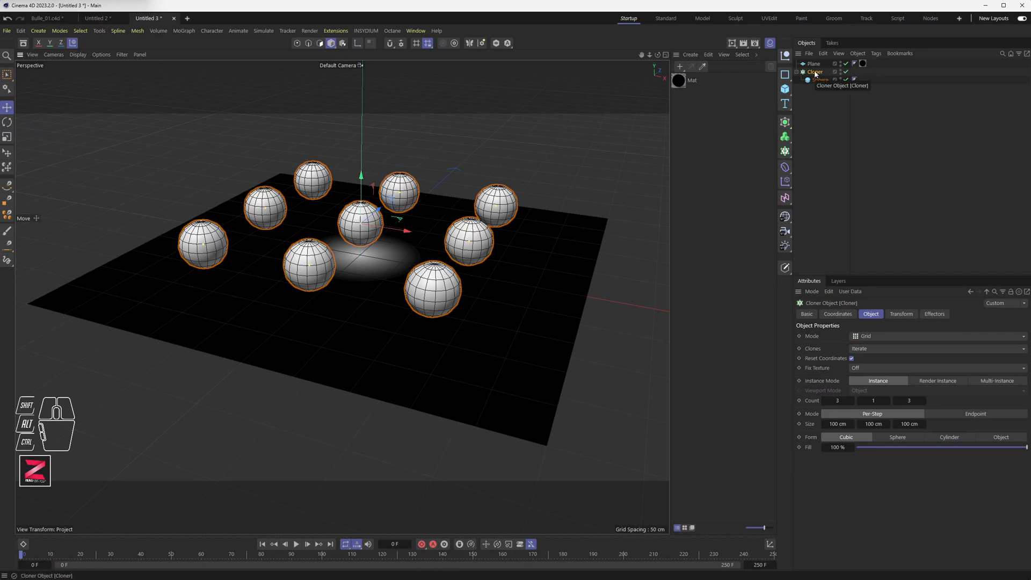
# Open the material's Proximal shader, add the Cloner to its Objects list, and enable Use Vertices and Polygon Radius.
pyautogui.doubleClick(678, 80)
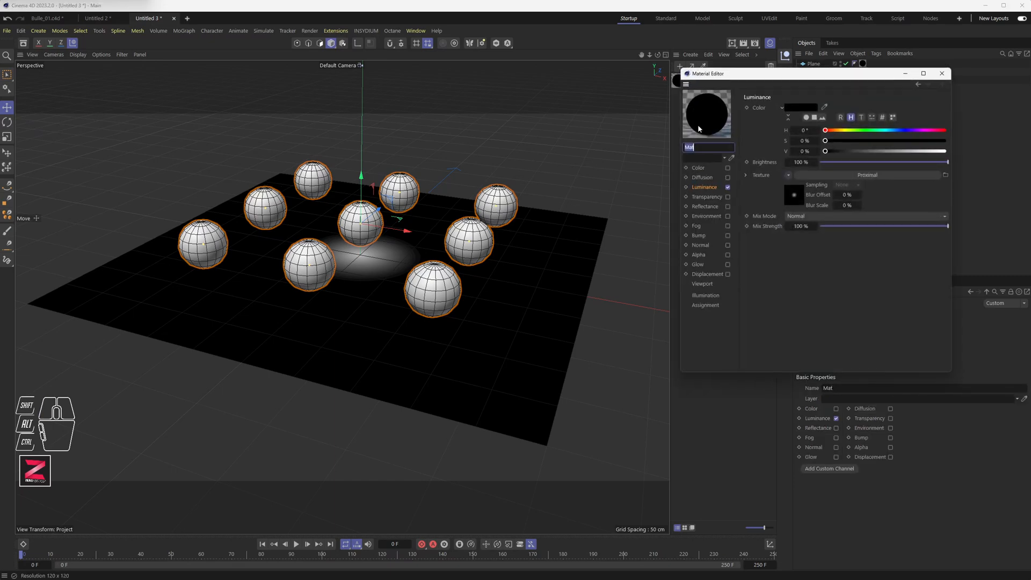
pyautogui.moveTo(714, 74); pyautogui.dragTo(553, 80)
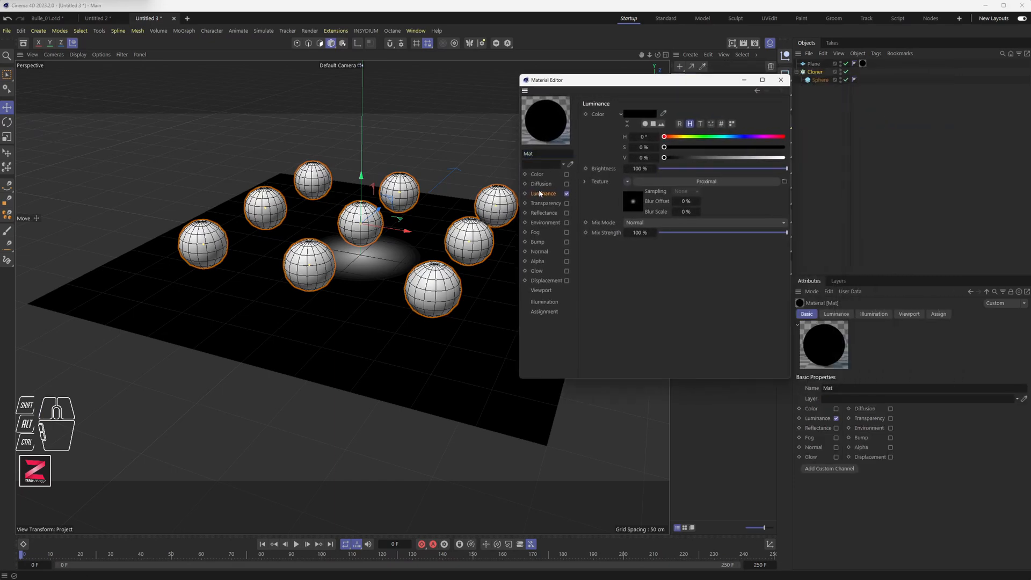
pyautogui.click(674, 181)
pyautogui.moveTo(814, 72); pyautogui.dragTo(663, 194)
pyautogui.click(639, 239)
pyautogui.click(640, 259)
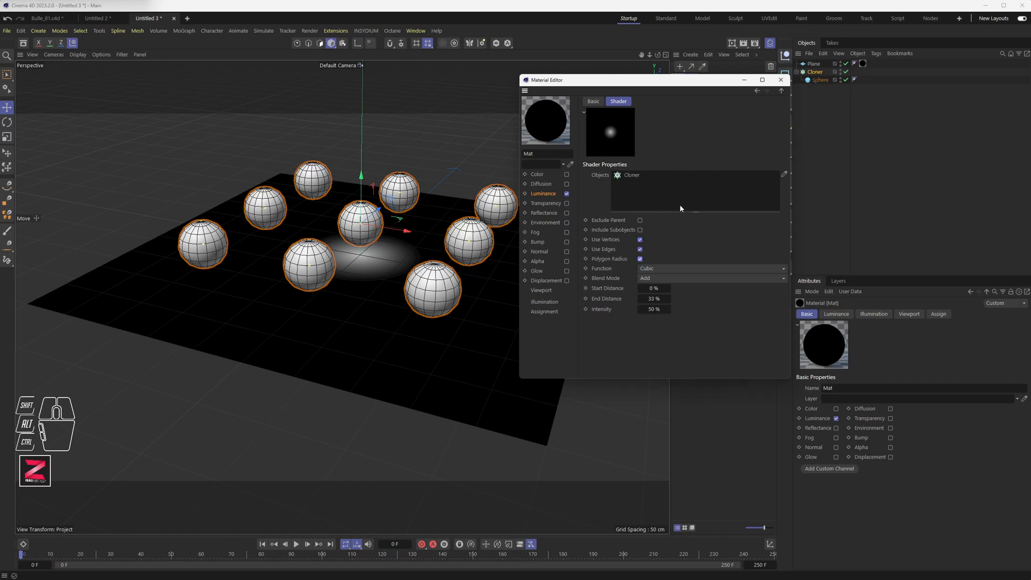
# Turn on the interactive render region and lower the cloner slightly.
pyautogui.moveTo(665, 82); pyautogui.dragTo(730, 138)
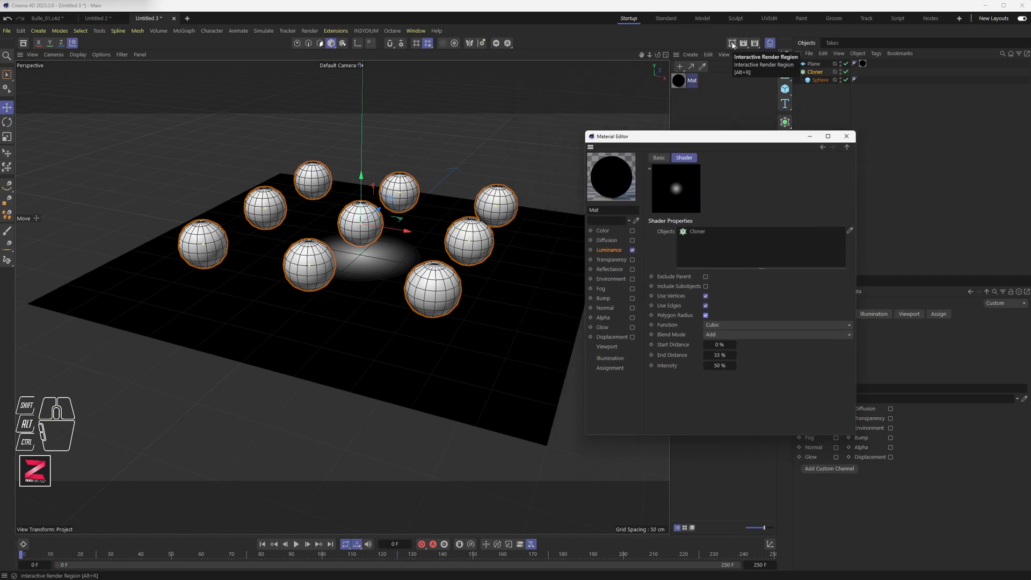
pyautogui.click(731, 45)
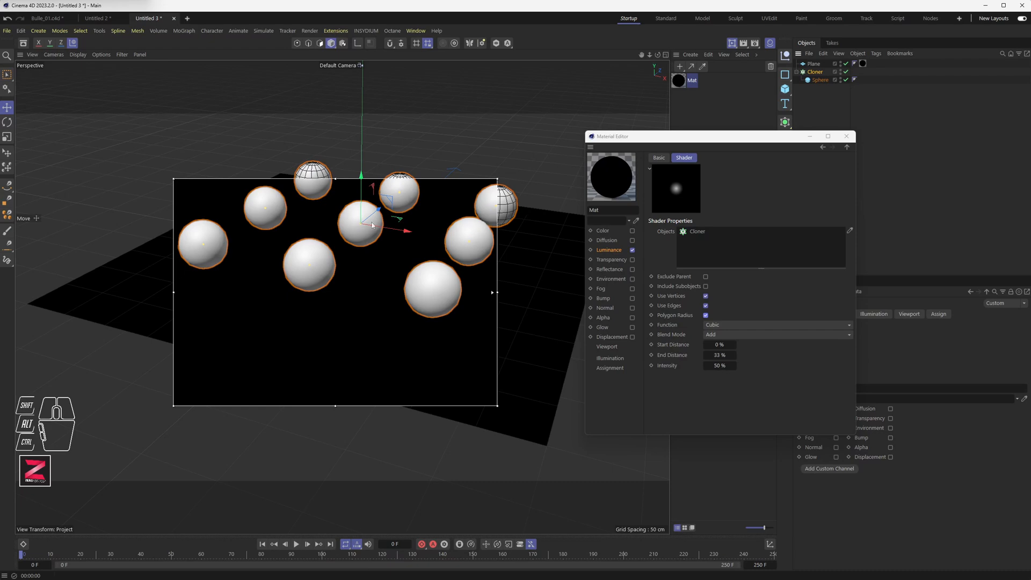
pyautogui.moveTo(365, 192)
pyautogui.mouseDown()
pyautogui.moveTo(361, 212)
pyautogui.moveTo(361, 204)
pyautogui.mouseUp()
# Raise the End Distance to about 104% and set the Intensity to 100%.
pyautogui.moveTo(724, 356); pyautogui.dragTo(744, 356)
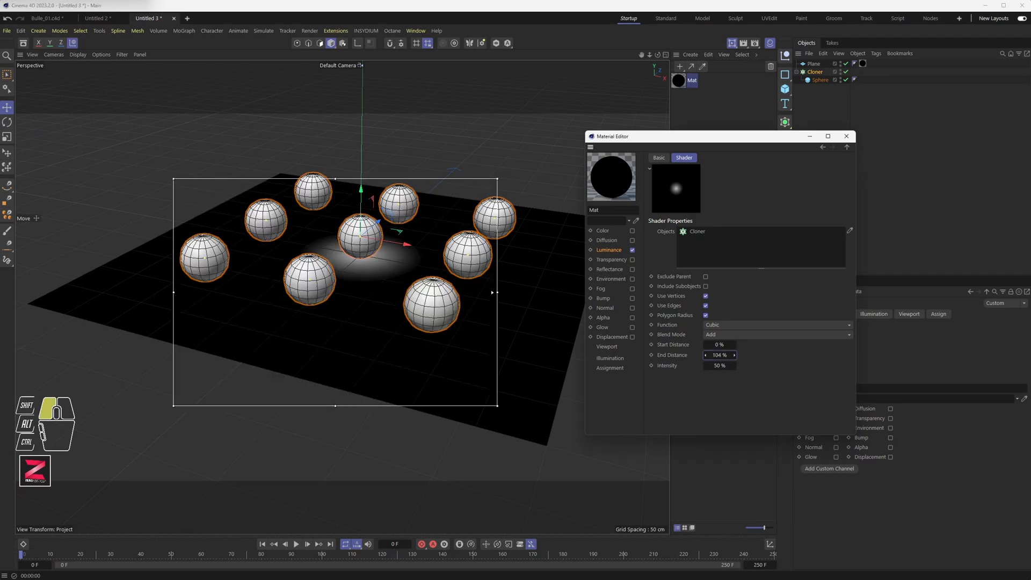
pyautogui.doubleClick(720, 365)
pyautogui.write('10')
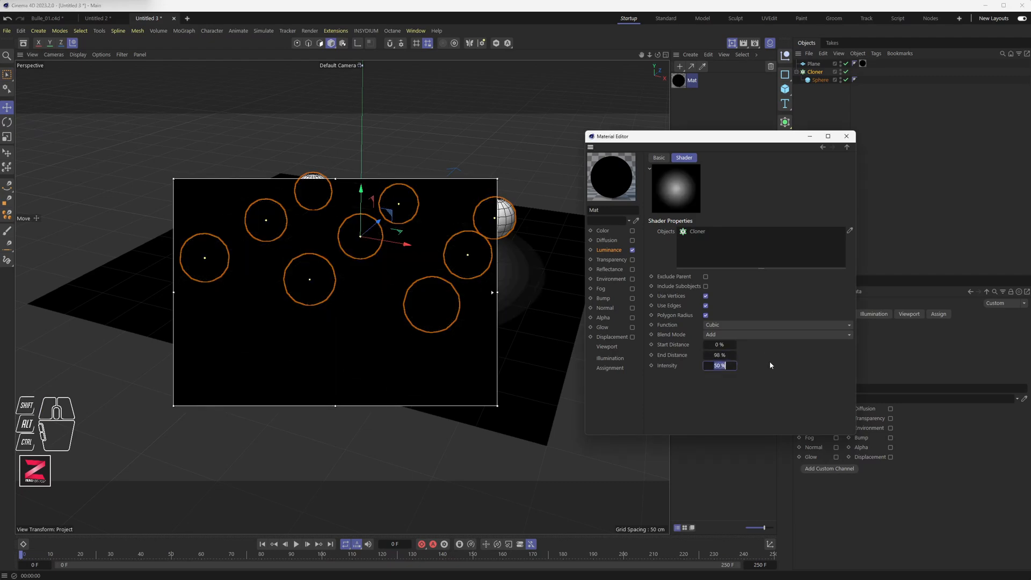
pyautogui.write('0')
pyautogui.press('Return')
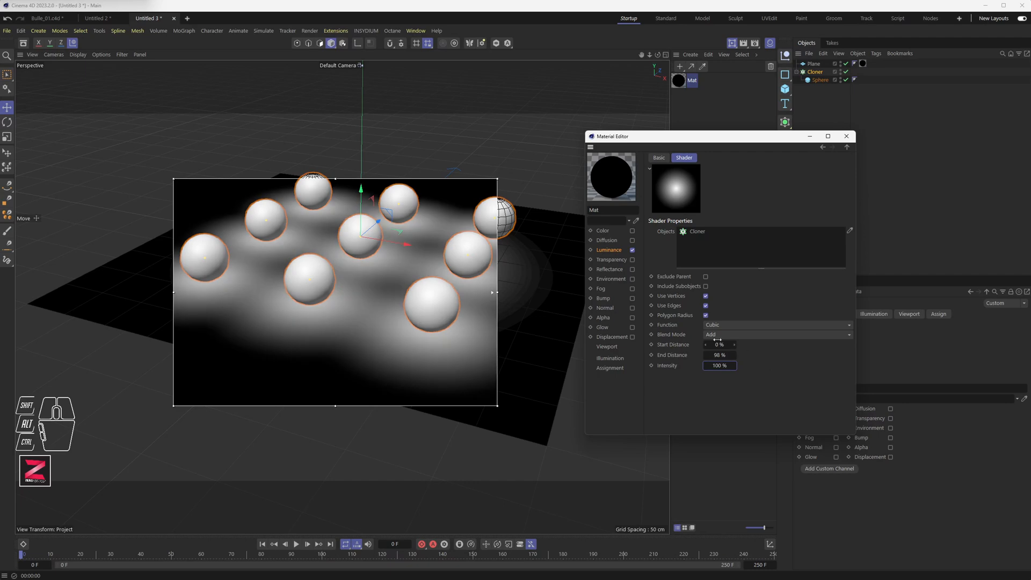
# Set the End Distance to 60% and move the cloner back down toward the plane.
pyautogui.moveTo(718, 354); pyautogui.dragTo(712, 355)
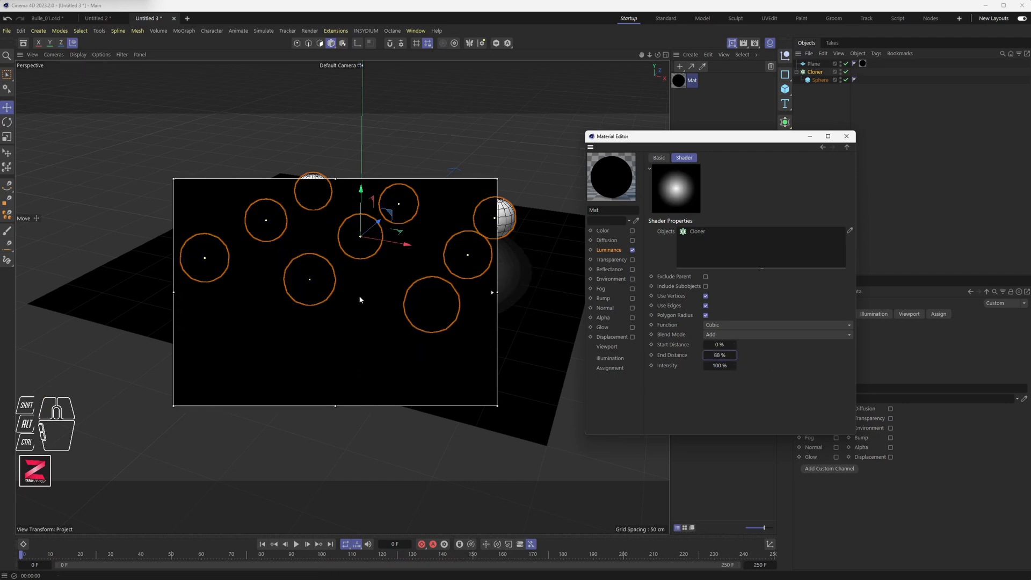
pyautogui.moveTo(363, 204); pyautogui.dragTo(362, 171)
pyautogui.click(719, 358)
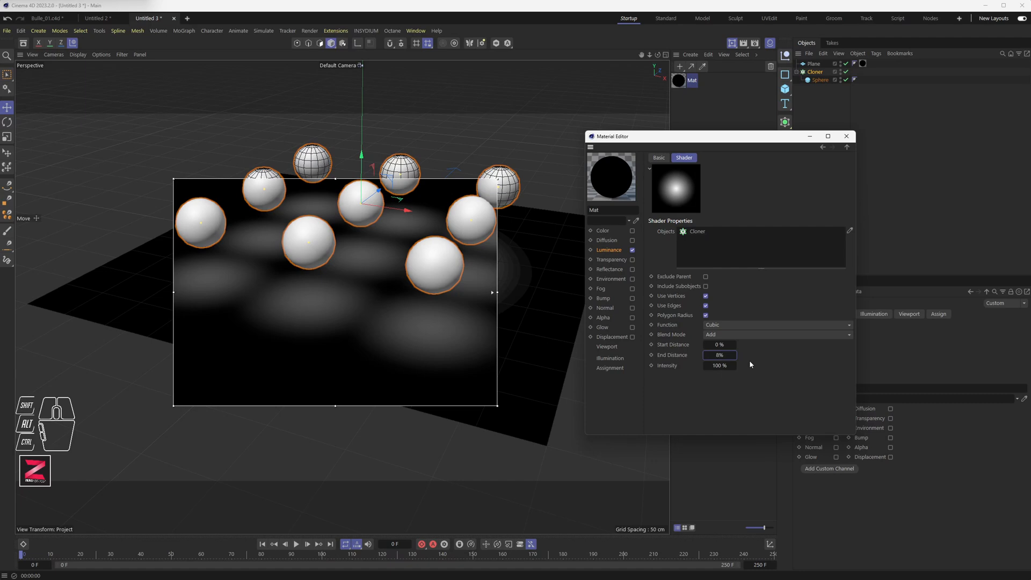
pyautogui.write('60')
pyautogui.press('Tab')
pyautogui.doubleClick(719, 355)
pyautogui.write('60')
pyautogui.press('Return')
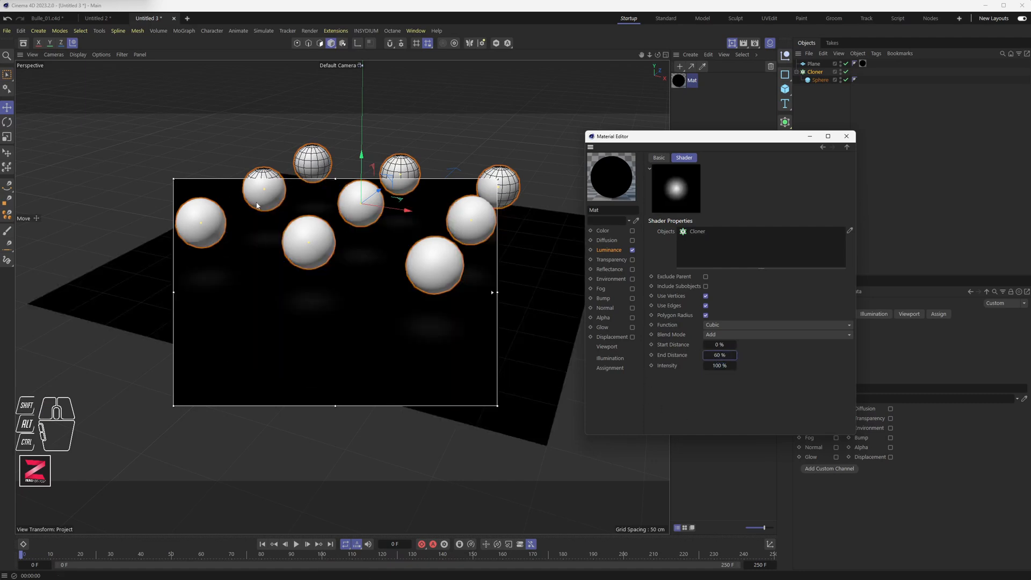
pyautogui.moveTo(362, 171); pyautogui.dragTo(361, 211)
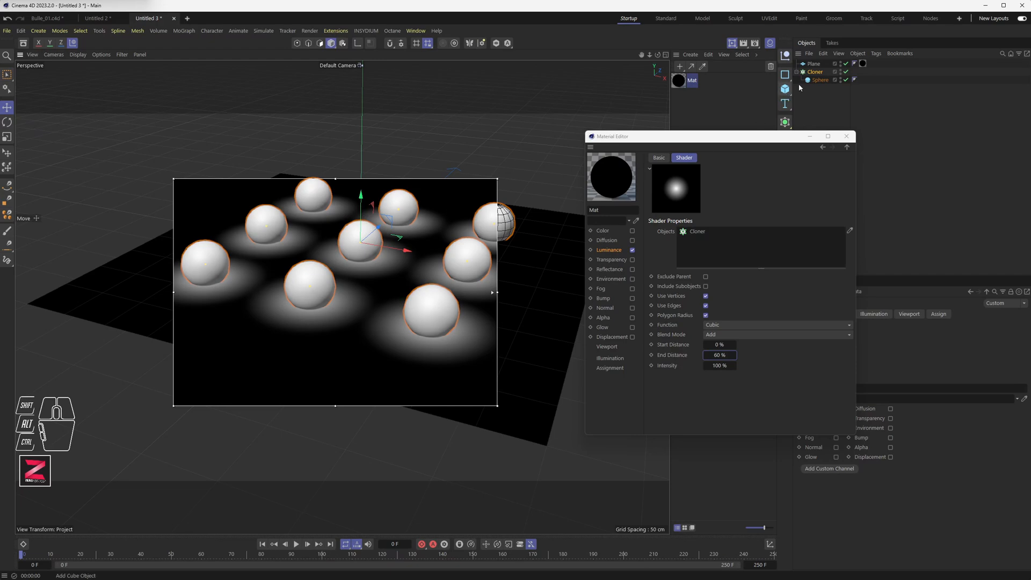
pyautogui.click(821, 81)
pyautogui.moveTo(761, 140); pyautogui.dragTo(674, 130)
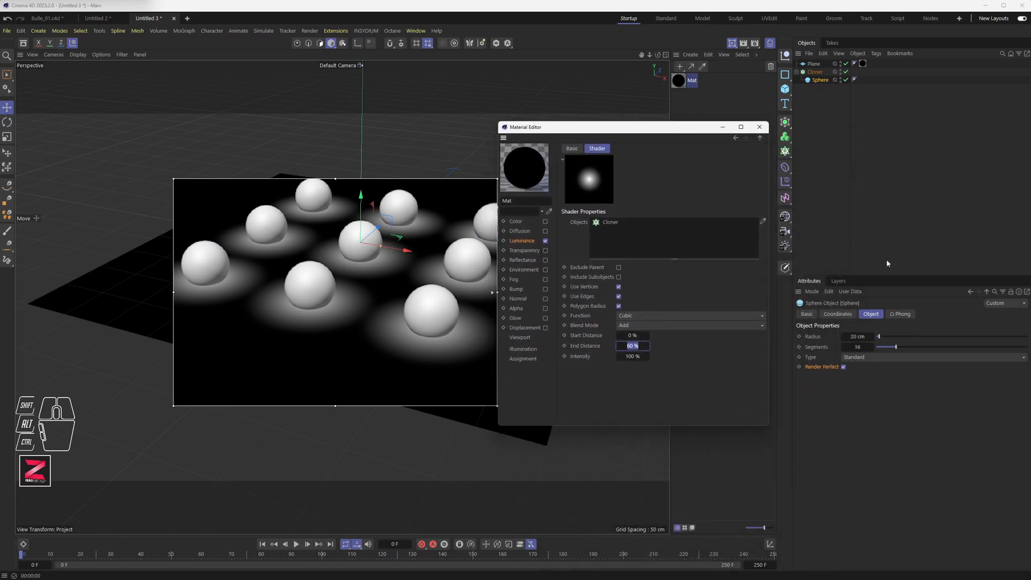
pyautogui.click(785, 267)
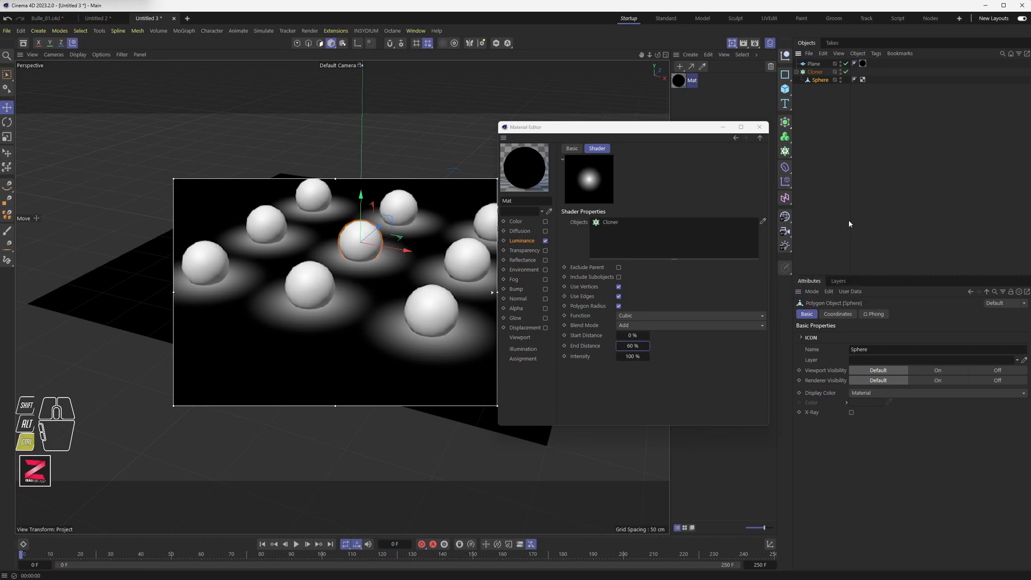
pyautogui.hotkey('ctrl', 'z')
pyautogui.moveTo(655, 128); pyautogui.dragTo(674, 129)
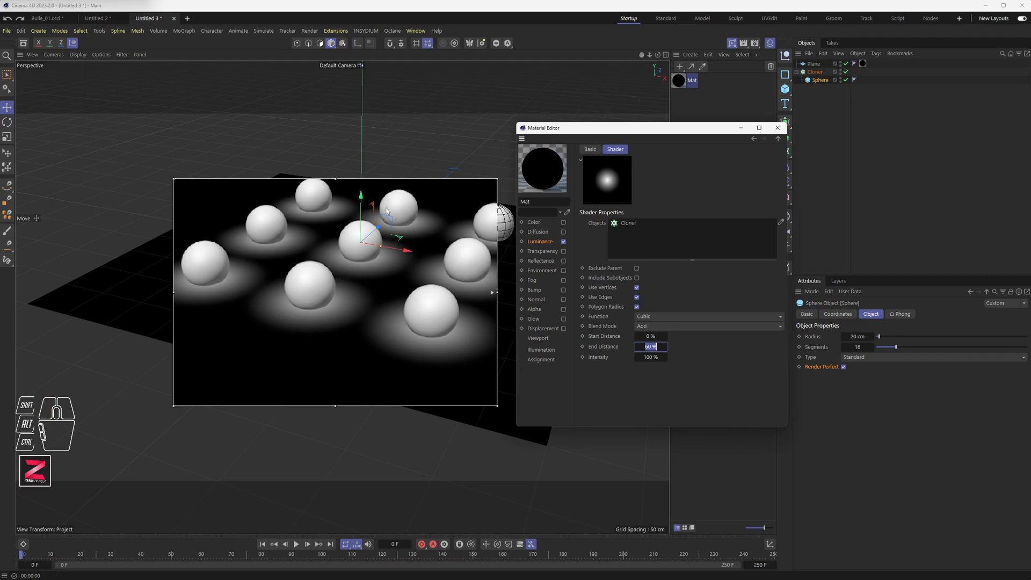
pyautogui.moveTo(362, 207); pyautogui.dragTo(361, 164)
pyautogui.hotkey('ctrl', 'z')
# Raise the cloner well above the plane.
pyautogui.click(814, 72)
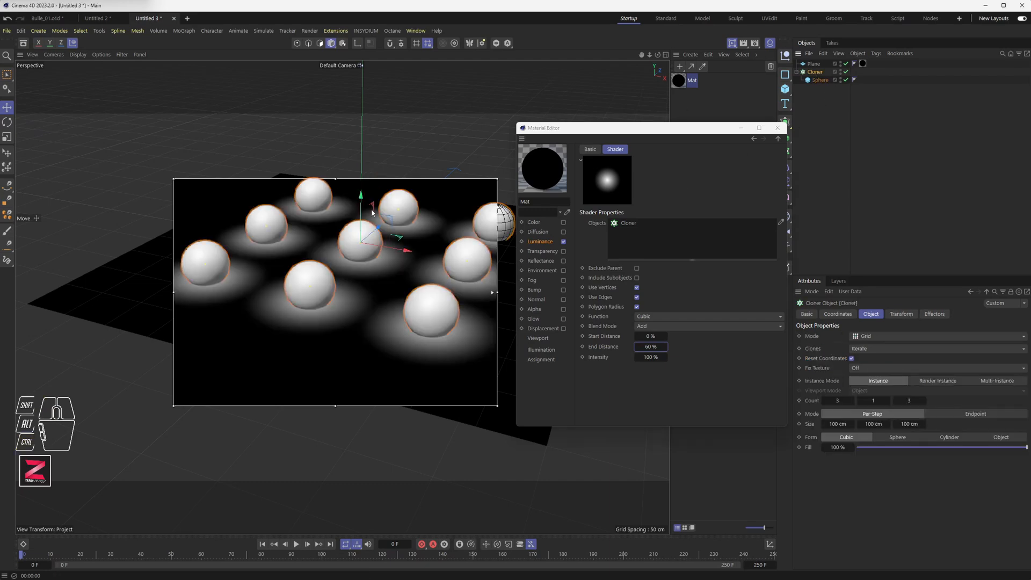
pyautogui.moveTo(361, 210); pyautogui.dragTo(361, 110)
pyautogui.keyDown('alt'); pyautogui.moveTo(379, 188); pyautogui.dragTo(369, 238, button='middle'); pyautogui.keyUp('alt')
# Add a Collider Body tag to the plane.
pyautogui.click(814, 65)
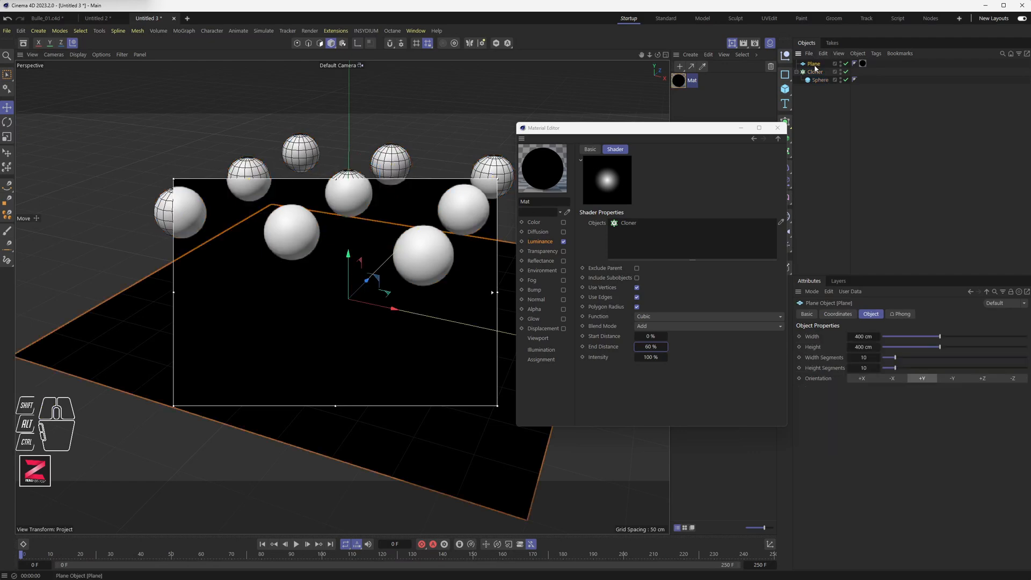
pyautogui.rightClick(814, 65)
pyautogui.moveTo(859, 97)
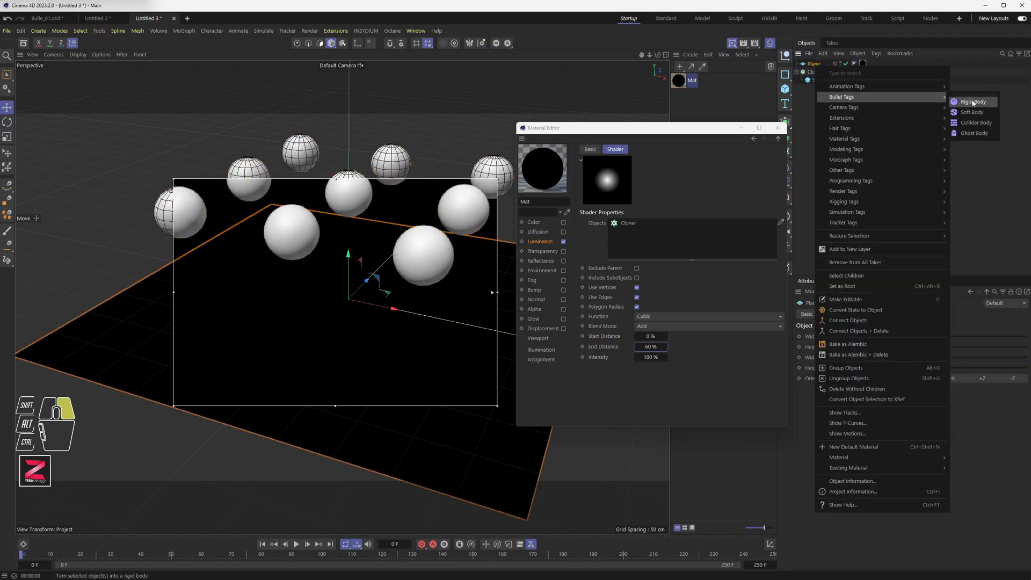
pyautogui.click(973, 123)
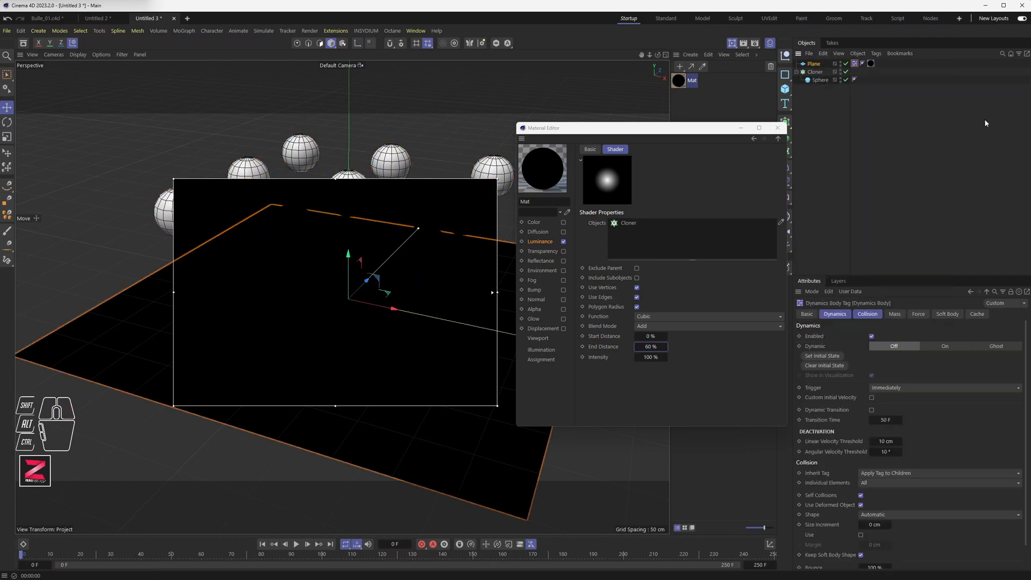
# Add a Rigid Body tag to the cloner.
pyautogui.click(815, 73)
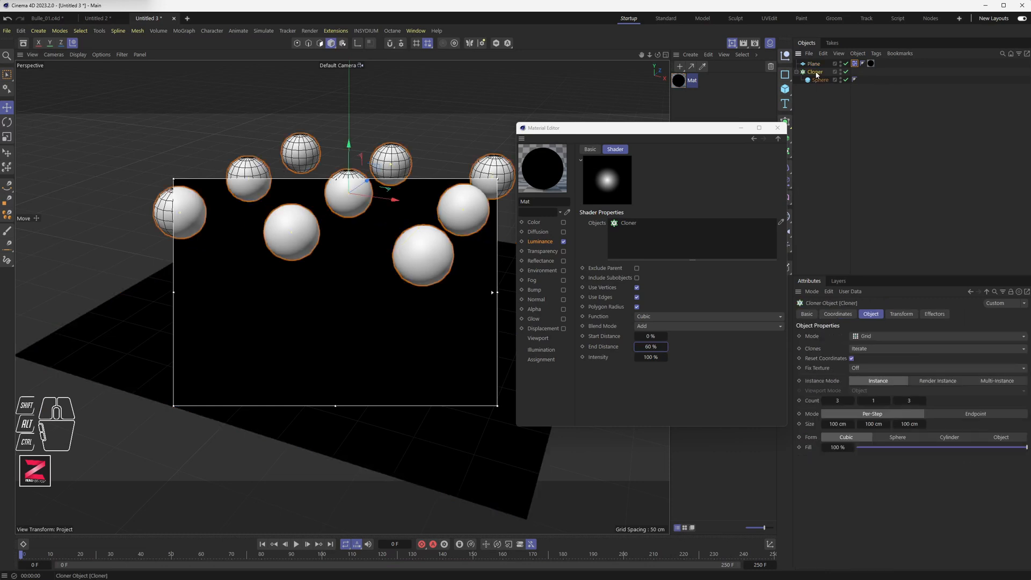
pyautogui.rightClick(816, 73)
pyautogui.moveTo(859, 103)
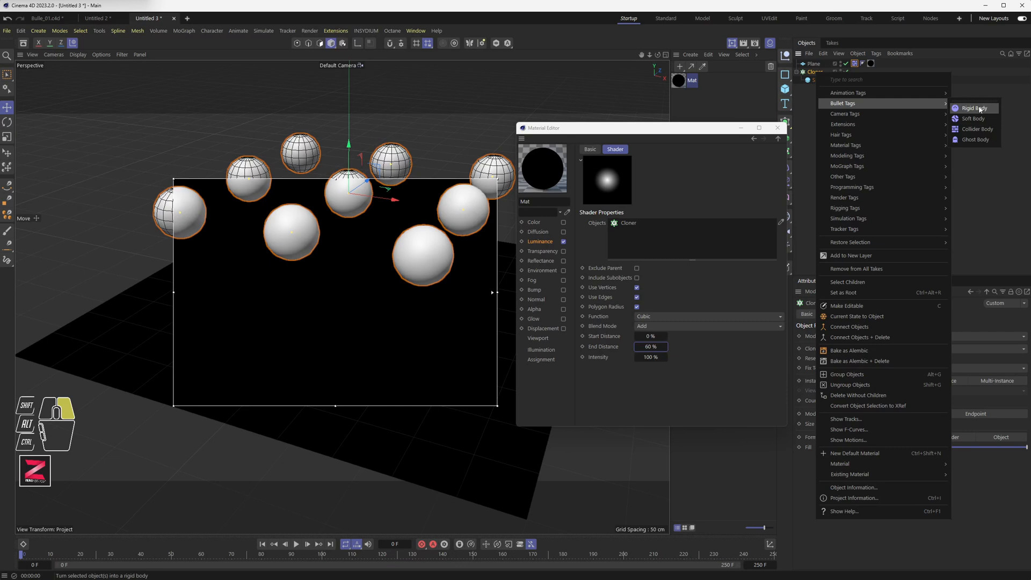
pyautogui.click(974, 107)
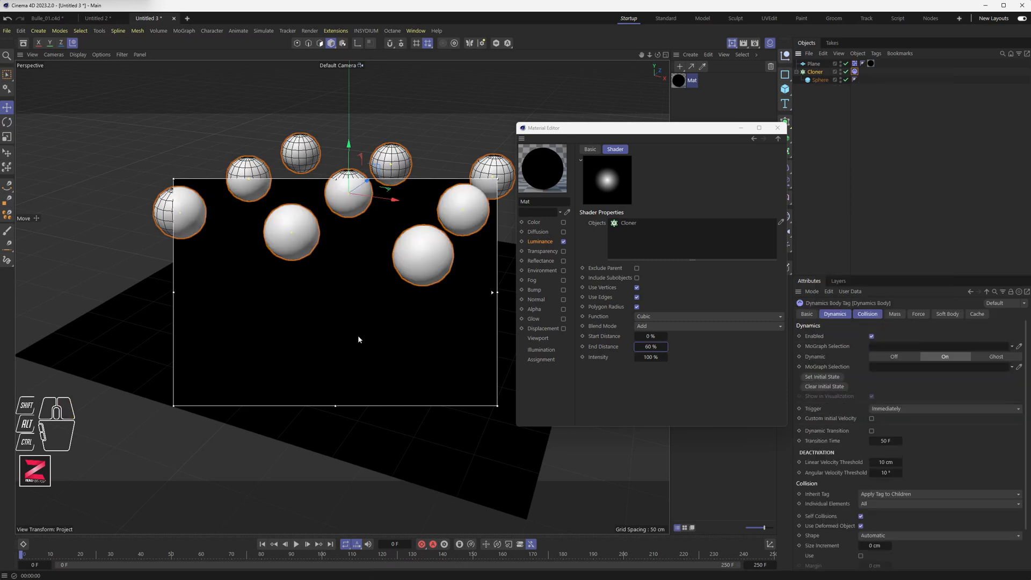
# Play the dynamics simulation and return to the first frame.
pyautogui.click(296, 543)
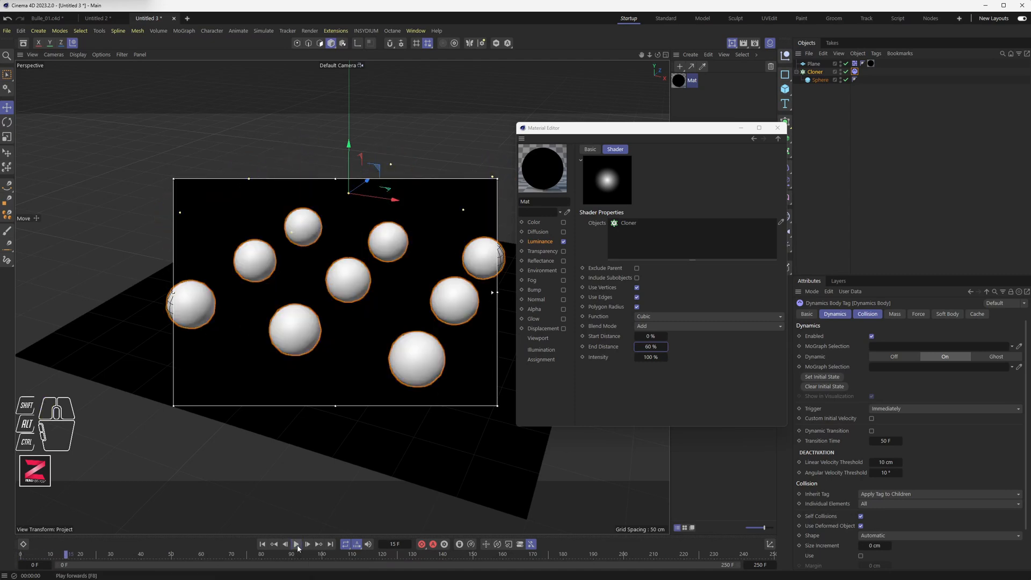
pyautogui.click(296, 544)
pyautogui.click(296, 544)
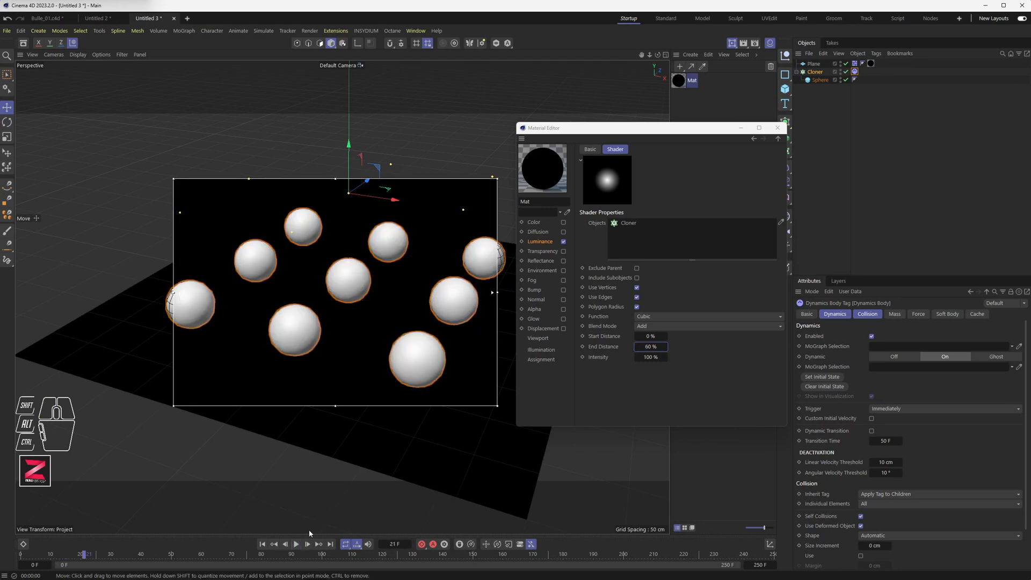
pyautogui.click(262, 543)
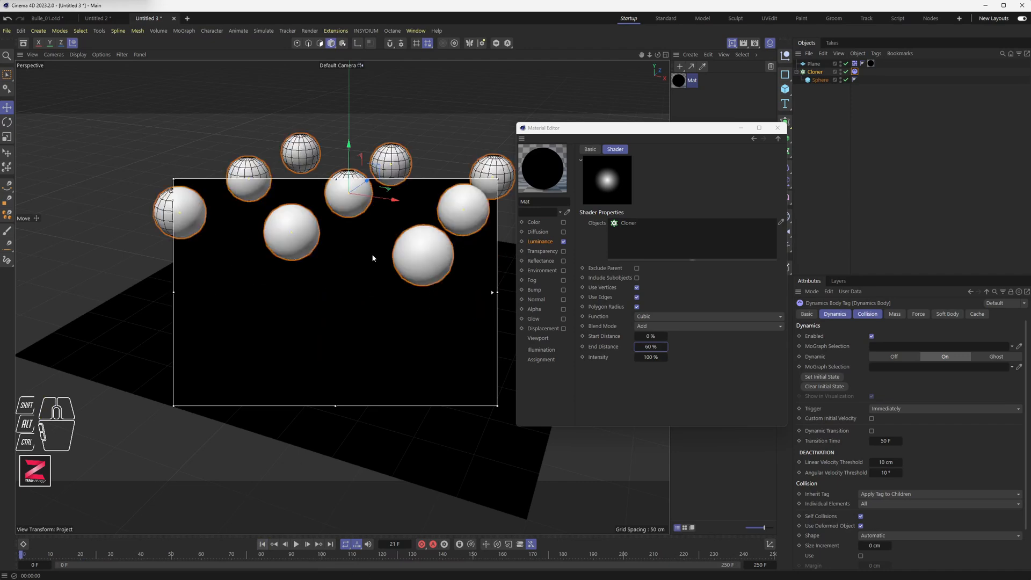
# Rotate the cloner slightly so the spheres tilt, and replay the simulation.
pyautogui.press('r')
pyautogui.moveTo(370, 177)
pyautogui.mouseDown()
pyautogui.moveTo(383, 210)
pyautogui.moveTo(350, 186)
pyautogui.mouseUp()
pyautogui.press('e')
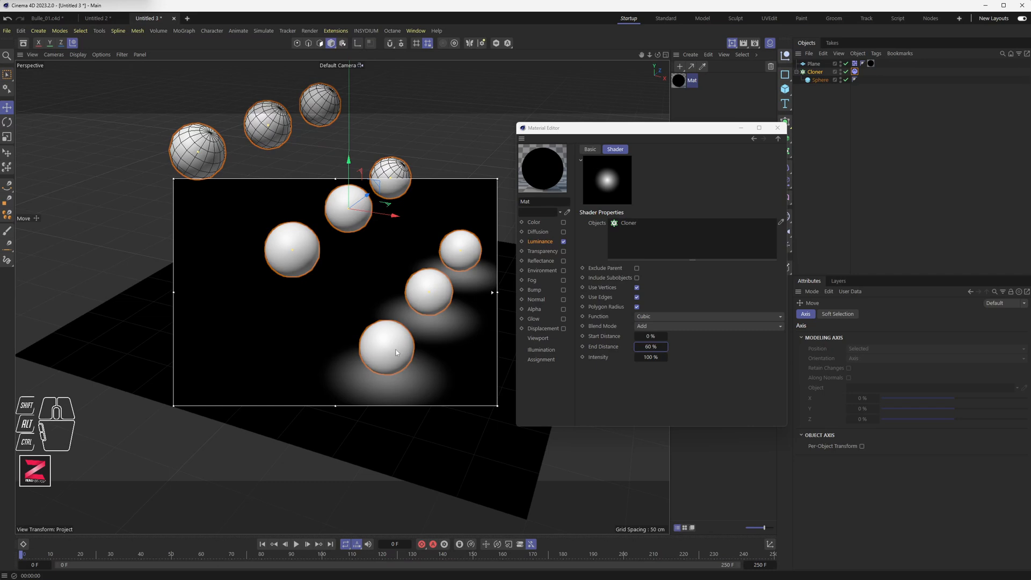
pyautogui.click(297, 544)
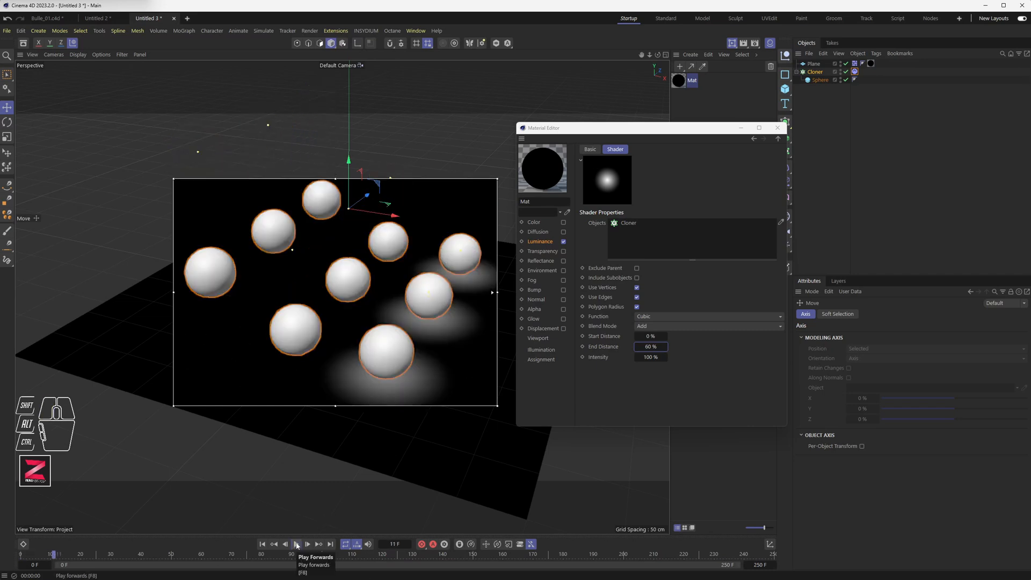
pyautogui.click(297, 545)
pyautogui.click(296, 545)
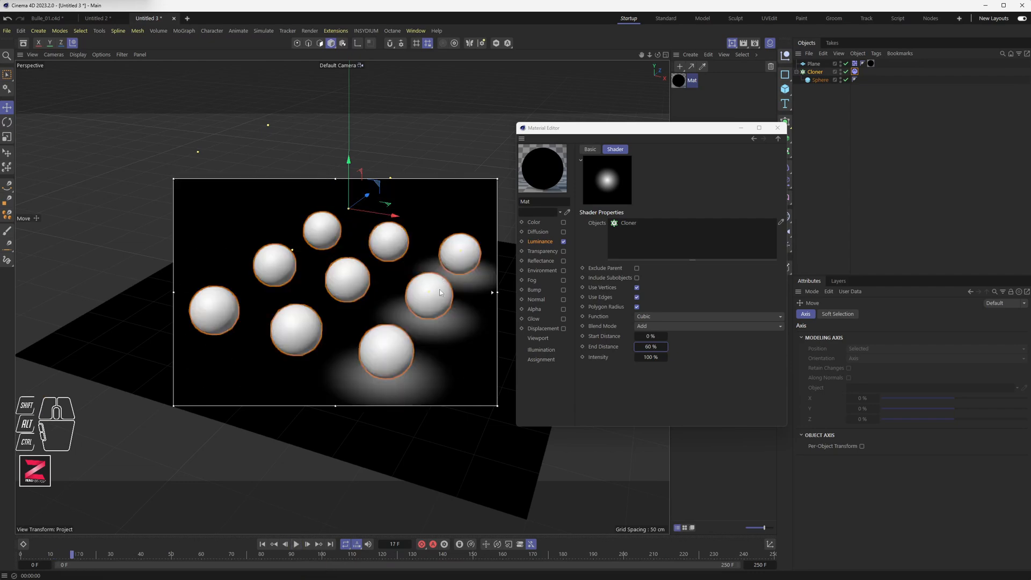
# Enlarge the interactive render region and replay the simulation from the start.
pyautogui.moveTo(180, 179); pyautogui.dragTo(160, 153)
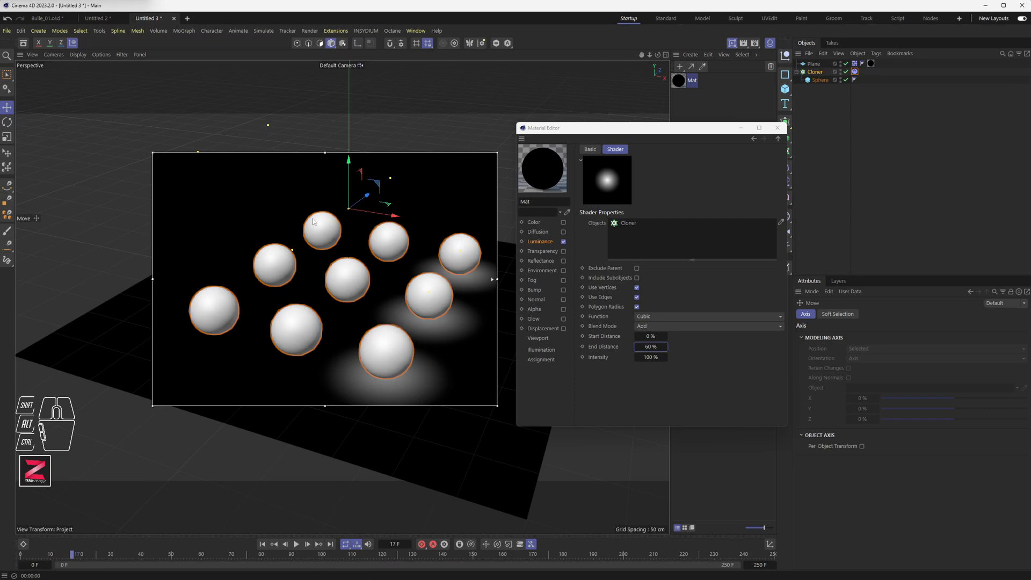
pyautogui.click(297, 545)
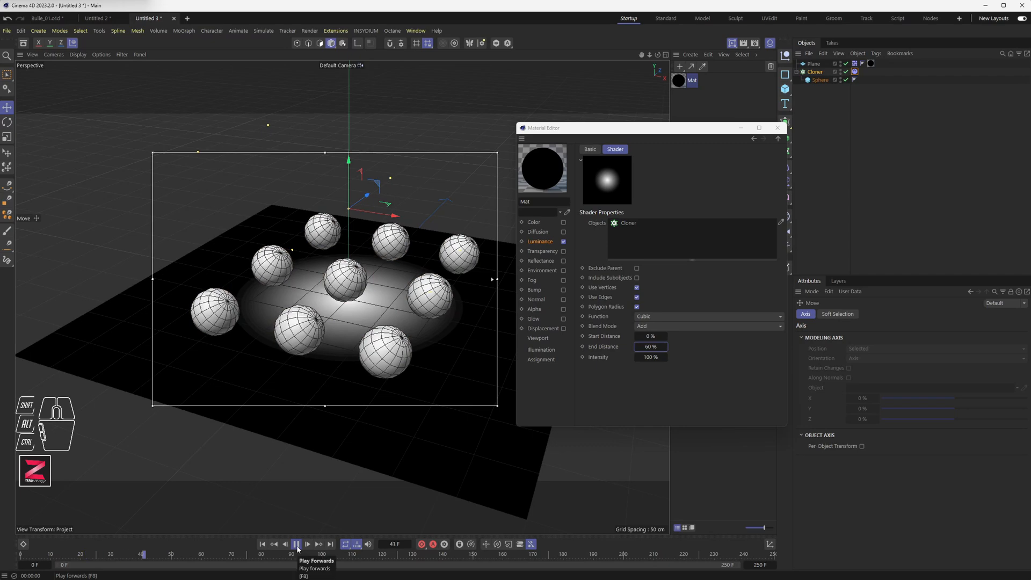
pyautogui.click(297, 544)
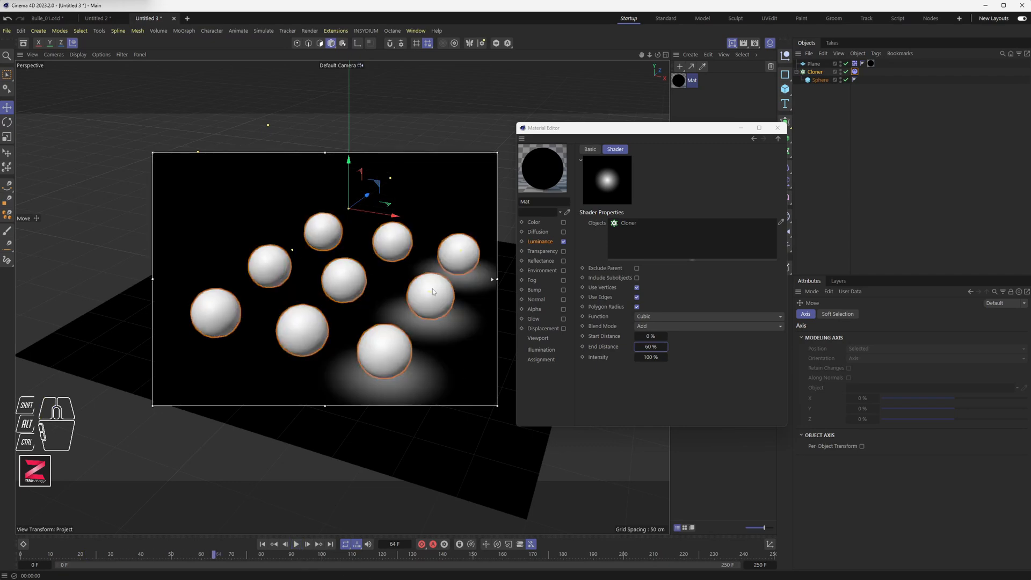
pyautogui.moveTo(498, 407); pyautogui.dragTo(526, 440)
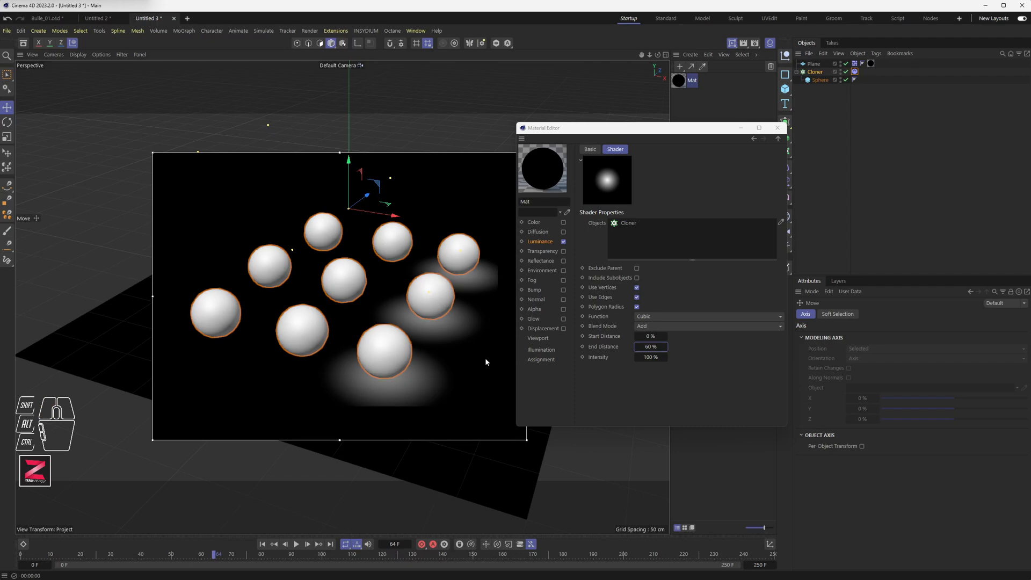
pyautogui.click(262, 544)
pyautogui.click(296, 543)
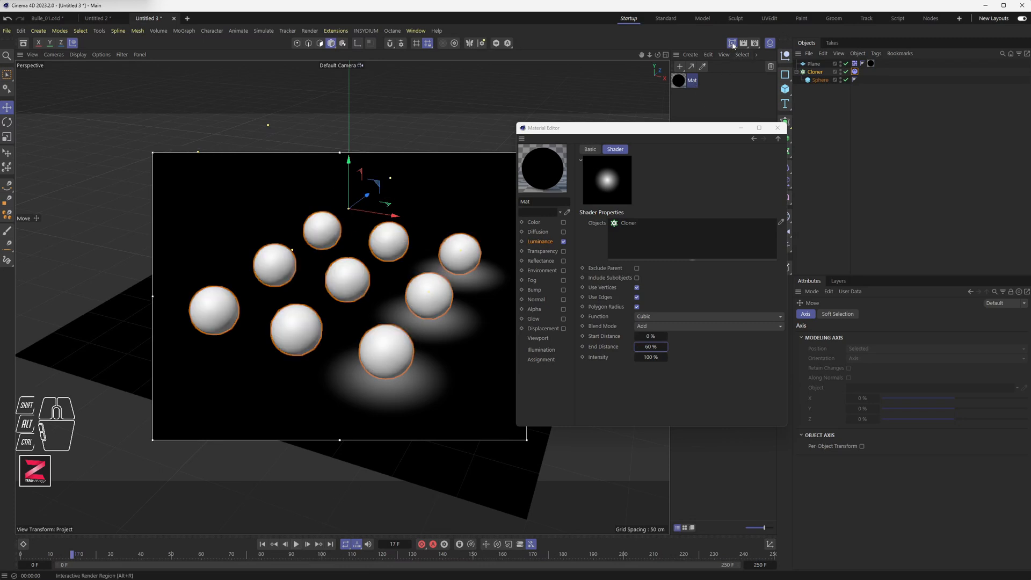
# Turn off the interactive render region and render the full viewport to preview the result.
pyautogui.moveTo(733, 45); pyautogui.dragTo(766, 101)
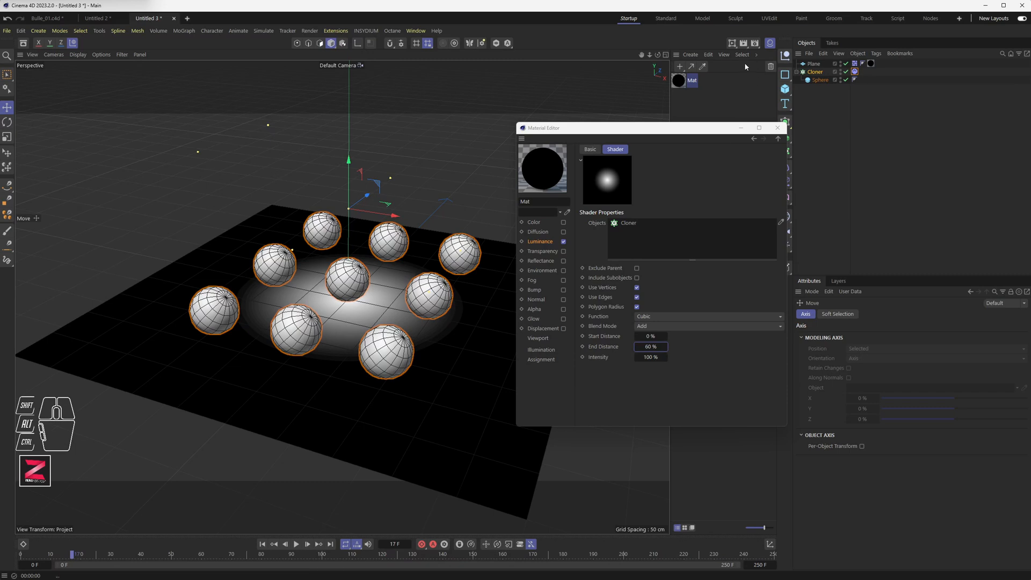
pyautogui.moveTo(733, 46); pyautogui.dragTo(759, 101)
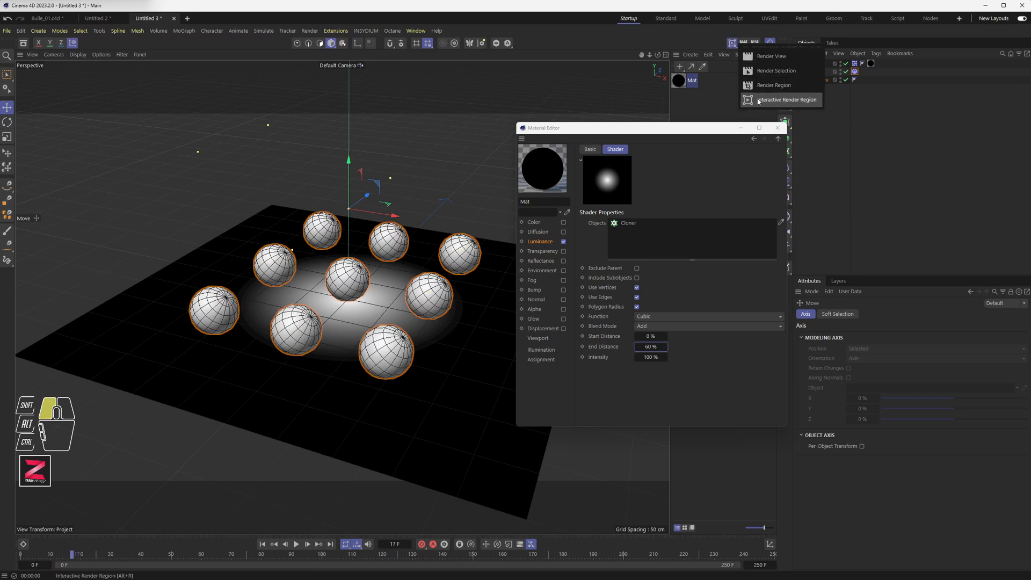
pyautogui.moveTo(758, 101); pyautogui.dragTo(758, 101)
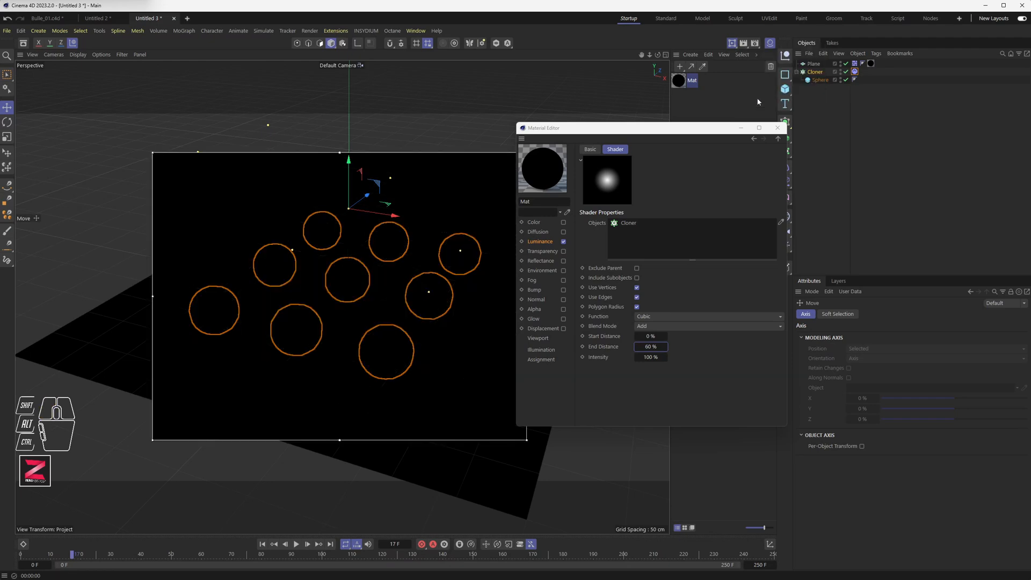
pyautogui.click(732, 44)
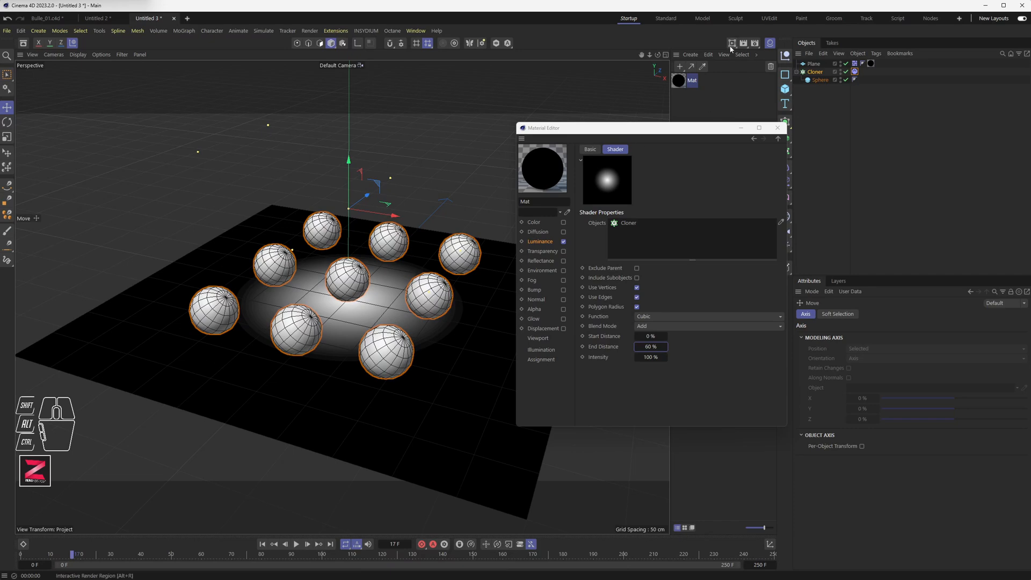
pyautogui.moveTo(732, 43); pyautogui.dragTo(765, 60)
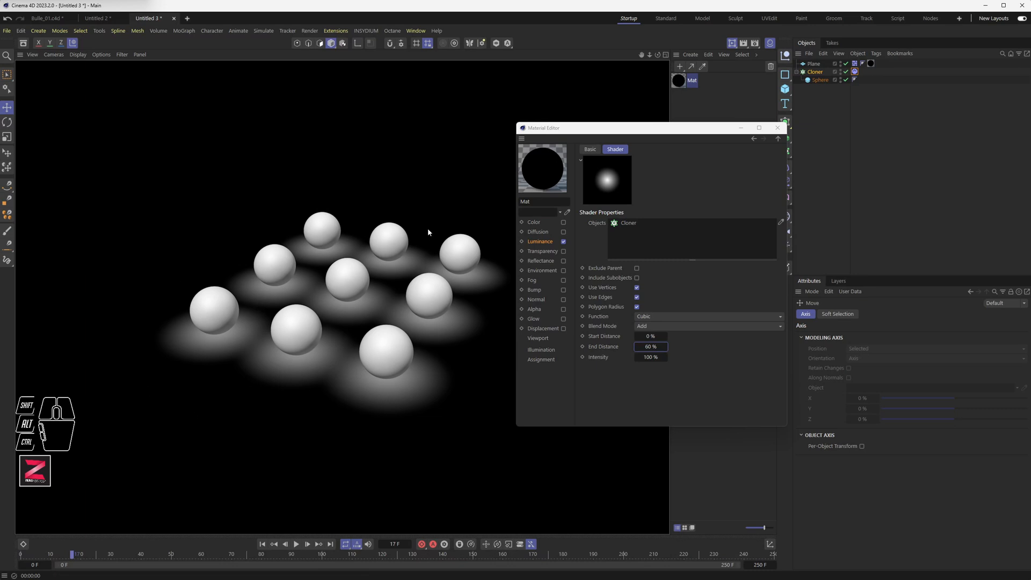
pyautogui.click(731, 45)
pyautogui.click(734, 42)
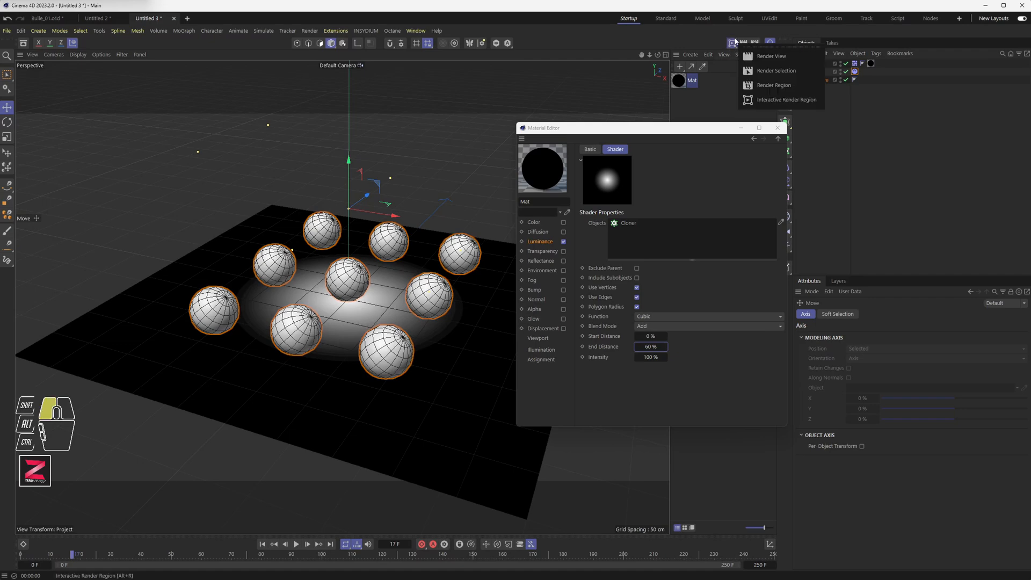
pyautogui.moveTo(739, 54); pyautogui.dragTo(741, 56)
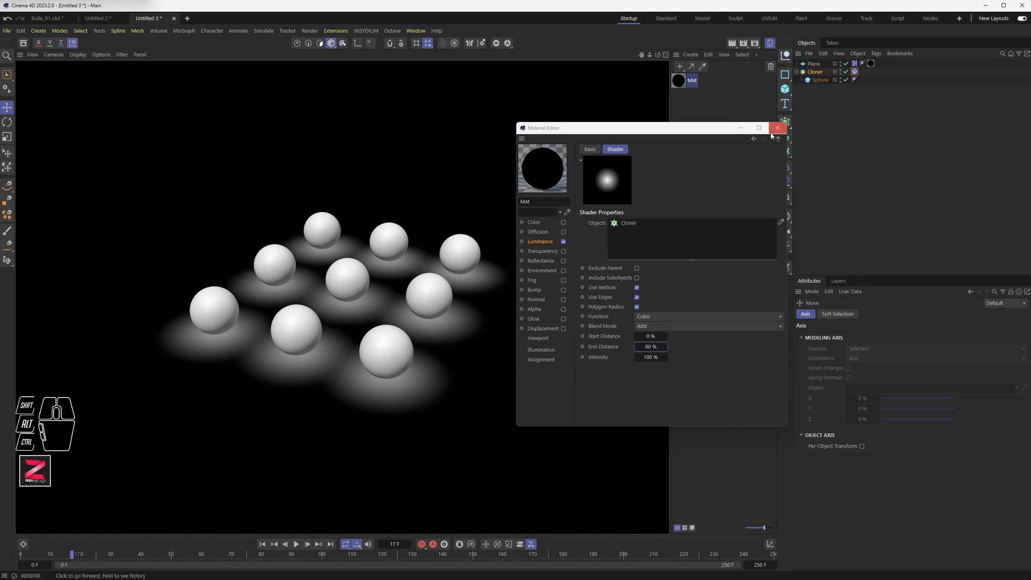
pyautogui.click(386, 341)
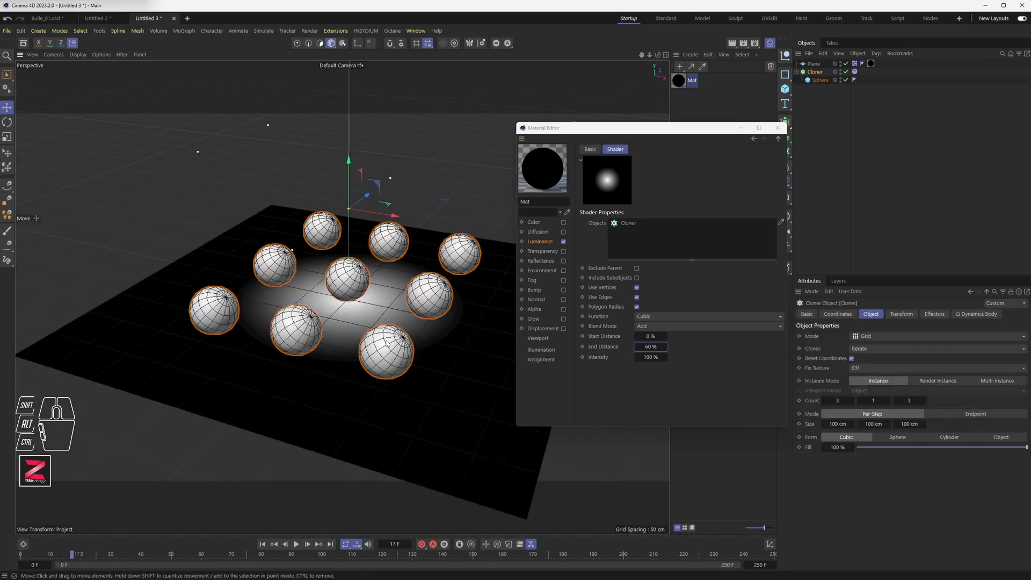
pyautogui.keyDown('alt'); pyautogui.moveTo(377, 297); pyautogui.dragTo(371, 298); pyautogui.keyUp('alt')
pyautogui.scroll(-5, 376, 286)
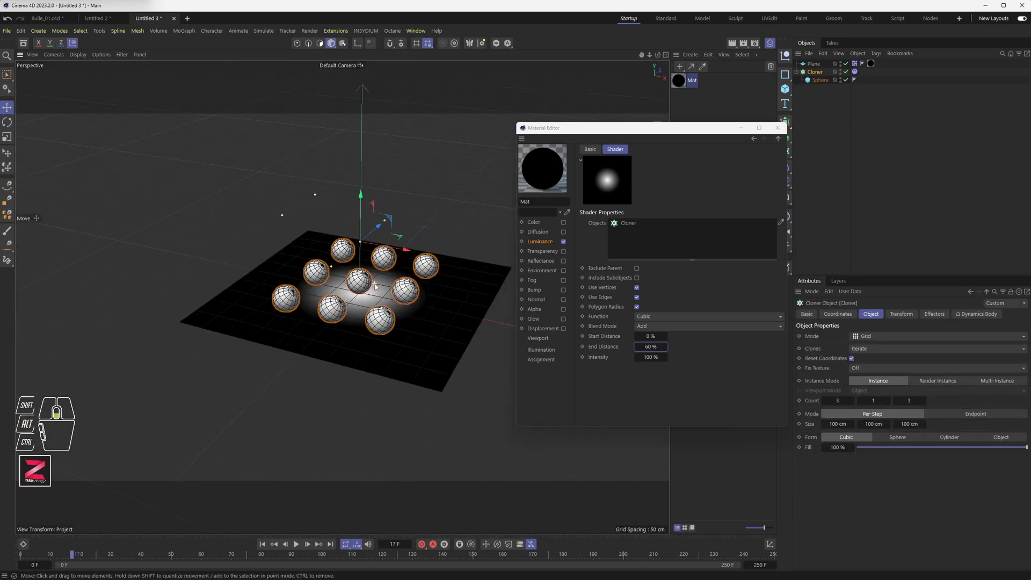
pyautogui.click(813, 63)
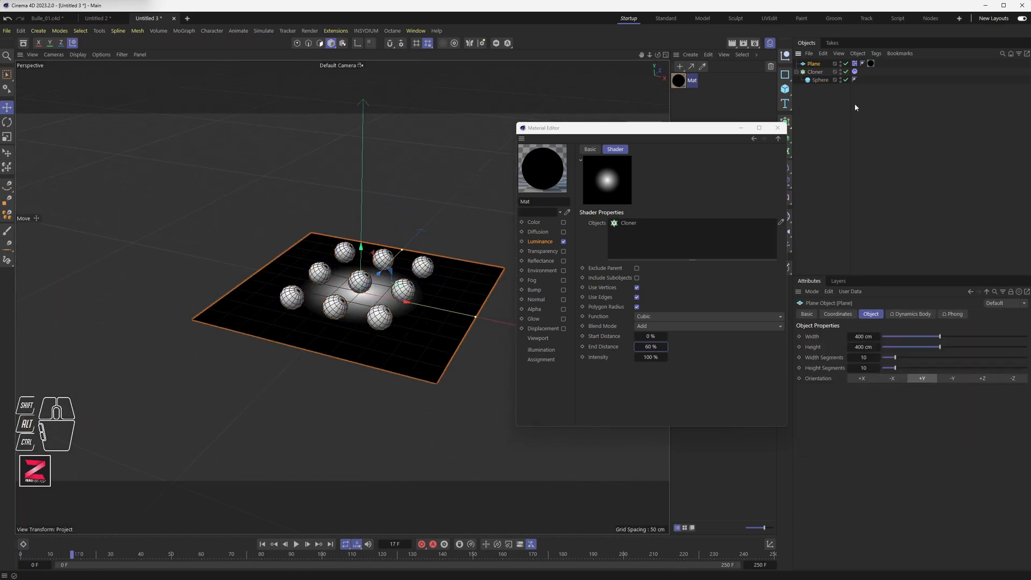
pyautogui.press('Delete')
pyautogui.moveTo(725, 130); pyautogui.dragTo(645, 147)
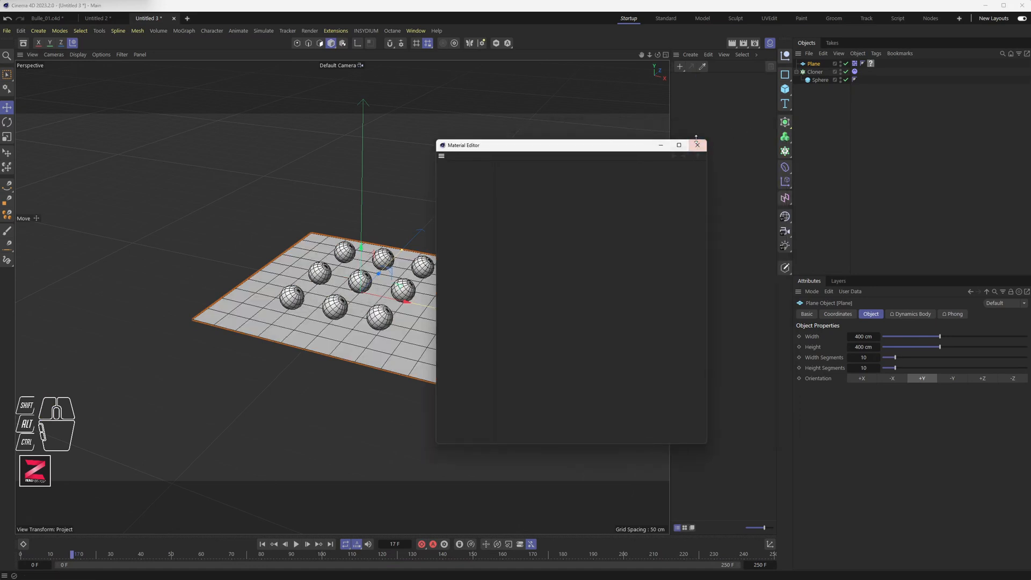
pyautogui.hotkey('ctrl', 'z')
# Delete the plane and add a new Sphere object to the scene.
pyautogui.click(813, 63)
pyautogui.press('Delete')
pyautogui.moveTo(675, 145); pyautogui.dragTo(719, 143)
pyautogui.moveTo(785, 88); pyautogui.dragTo(876, 135)
pyautogui.click(877, 134)
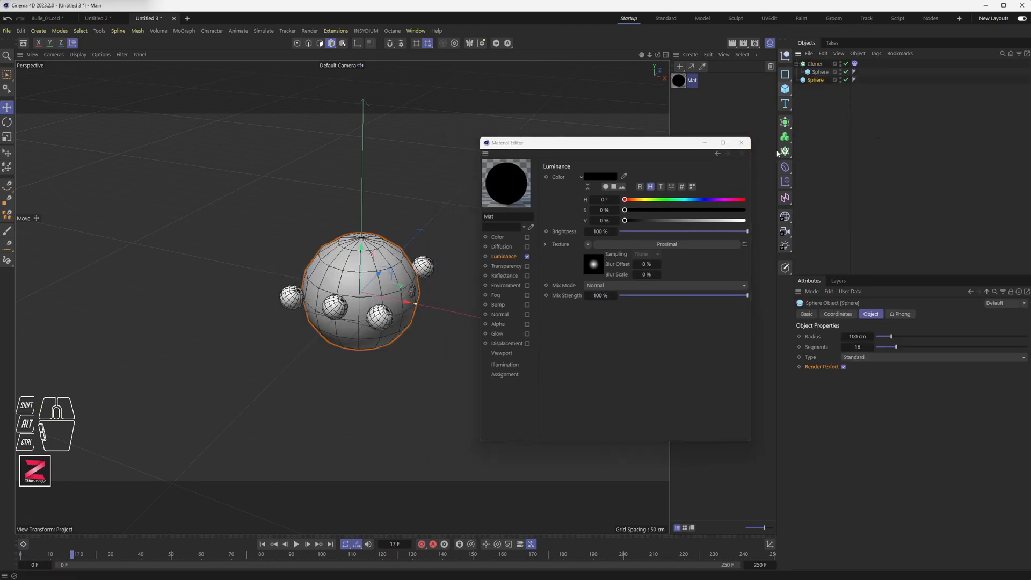
# Switch the cloner to Radial mode with 8 clones at an 80 cm radius.
pyautogui.moveTo(417, 306); pyautogui.dragTo(407, 301)
pyautogui.click(816, 64)
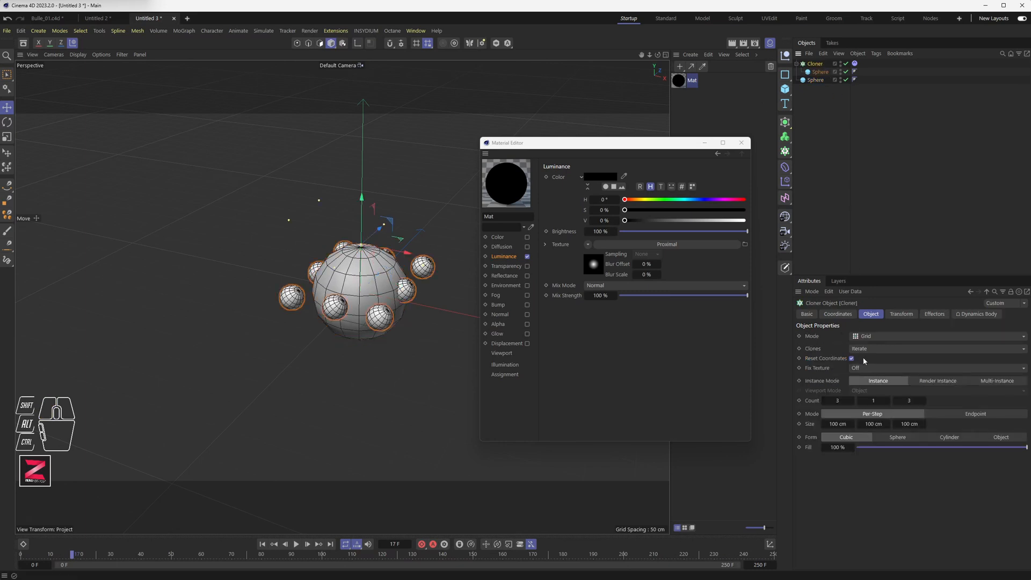
pyautogui.click(870, 337)
pyautogui.click(873, 369)
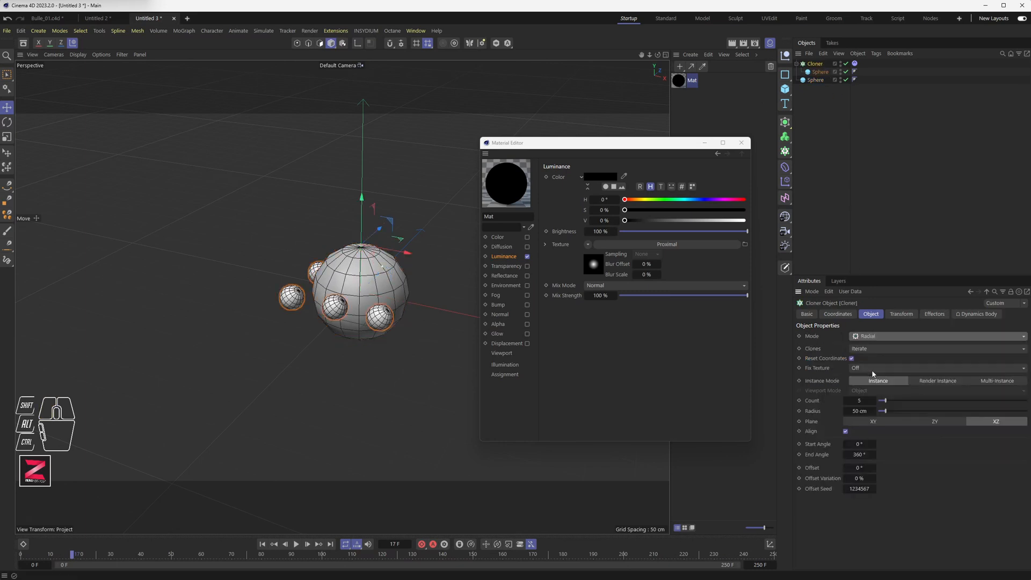
pyautogui.moveTo(884, 411)
pyautogui.mouseDown()
pyautogui.moveTo(896, 411)
pyautogui.moveTo(889, 402)
pyautogui.mouseUp()
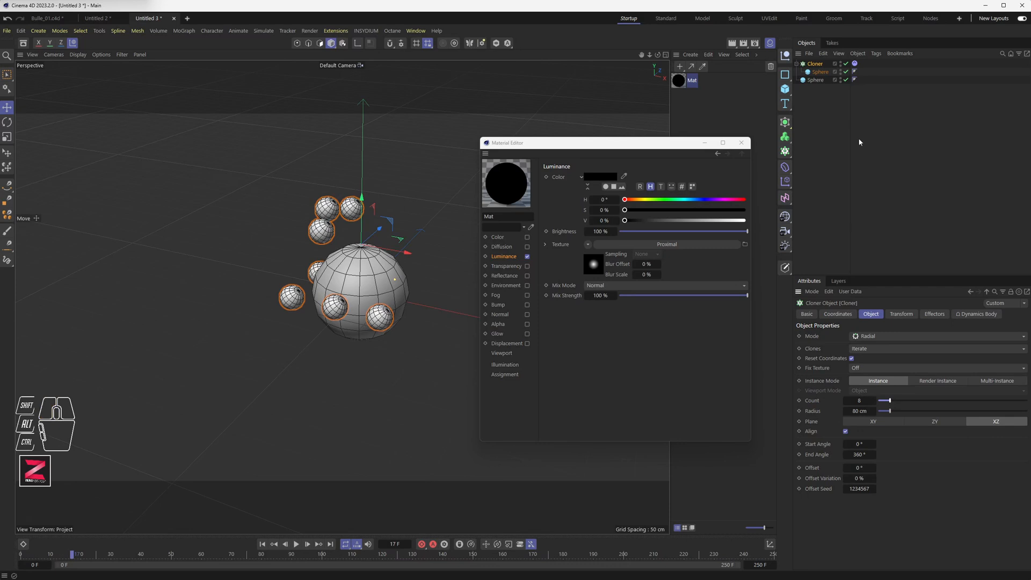
# Inspect the clone sphere's settings and toggle the cloner on and off.
pyautogui.keyDown('alt'); pyautogui.moveTo(392, 421); pyautogui.dragTo(290, 341); pyautogui.keyUp('alt')
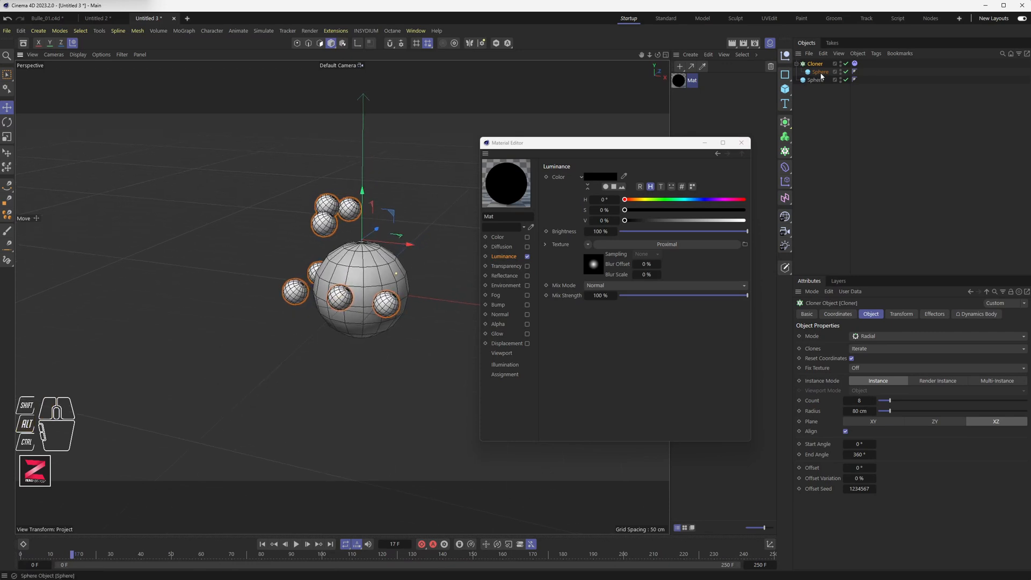
pyautogui.click(814, 65)
pyautogui.click(820, 73)
pyautogui.click(815, 65)
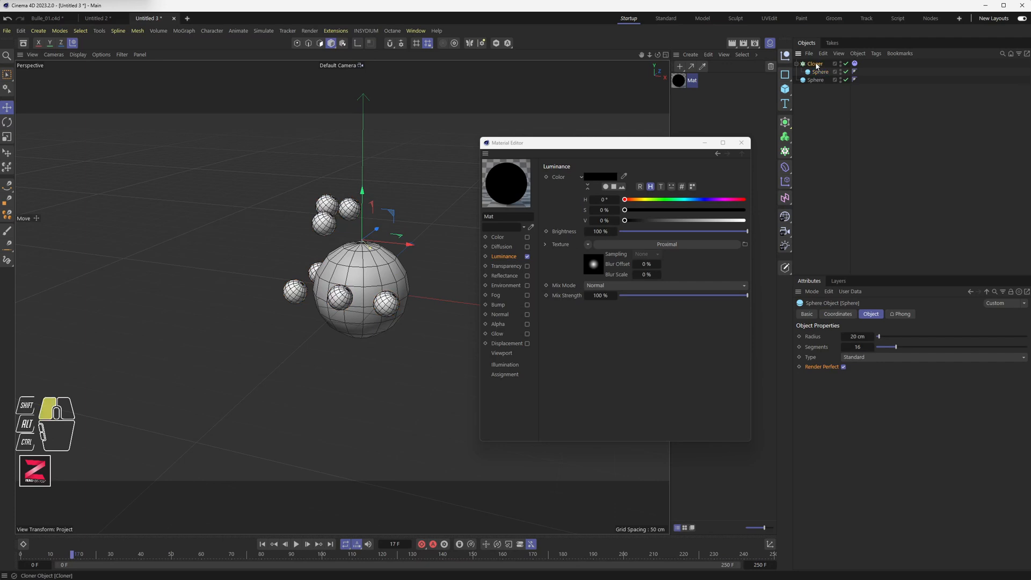
pyautogui.click(846, 64)
pyautogui.click(846, 64)
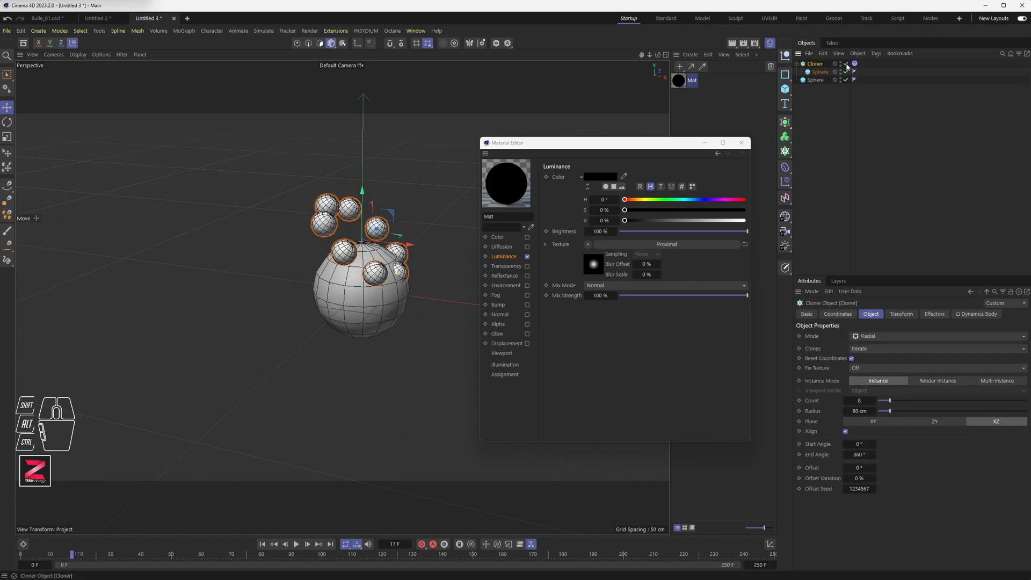
pyautogui.click(846, 63)
pyautogui.click(846, 64)
# Increase the cloner's radius to 130 cm.
pyautogui.press('alt')
pyautogui.moveTo(361, 220); pyautogui.dragTo(360, 265)
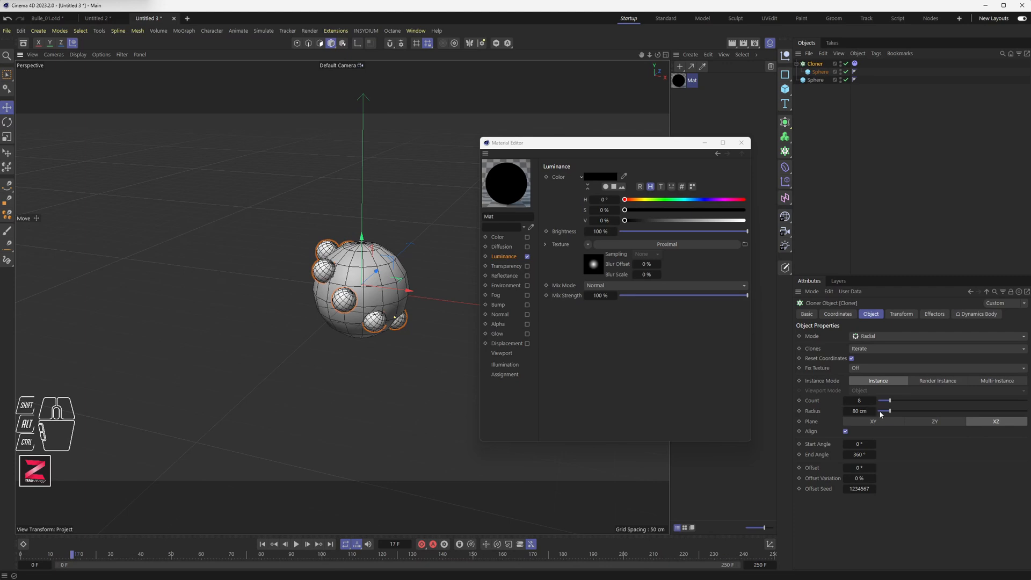
pyautogui.moveTo(870, 411); pyautogui.dragTo(902, 410)
# Assign the Mat material to the large sphere.
pyautogui.keyDown('alt'); pyautogui.moveTo(379, 359); pyautogui.dragTo(357, 292); pyautogui.keyUp('alt')
pyautogui.keyDown('alt'); pyautogui.scroll(4, 374, 305); pyautogui.keyUp('alt')
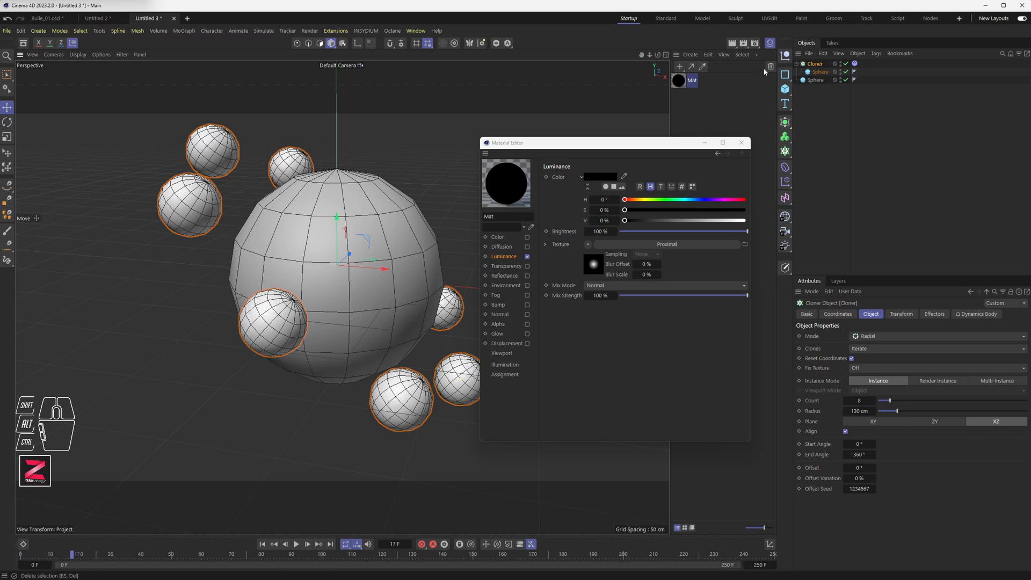
pyautogui.moveTo(682, 82); pyautogui.dragTo(813, 81)
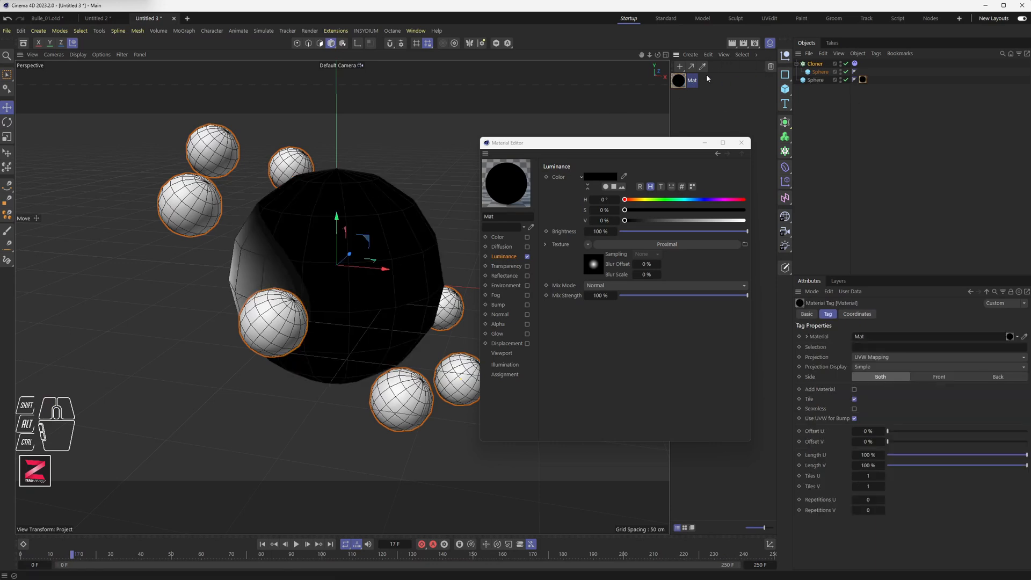
# Start an interactive render region over the scene and set the cloner's radius to about 102 cm.
pyautogui.click(733, 44)
pyautogui.click(760, 98)
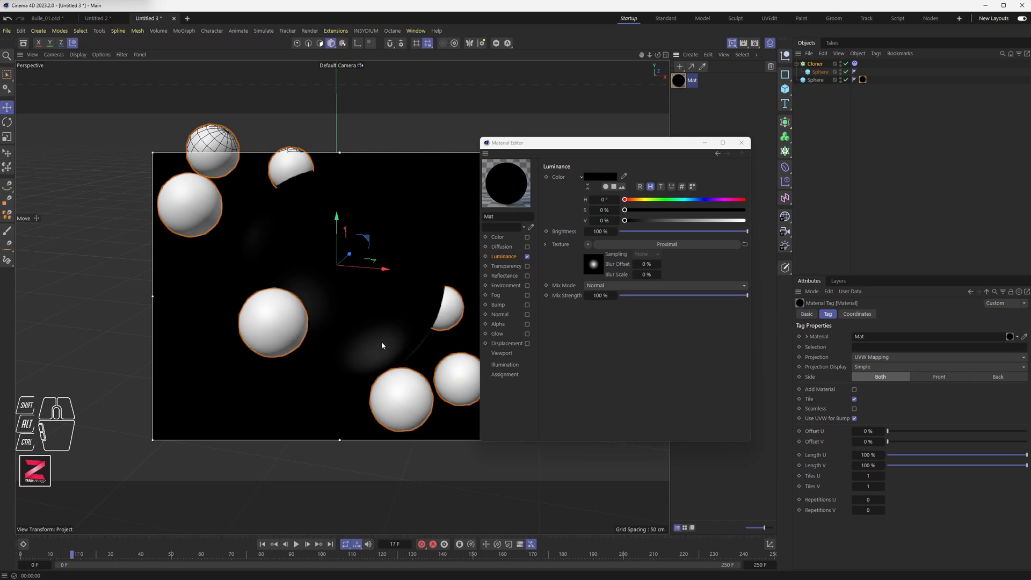
pyautogui.click(814, 63)
pyautogui.moveTo(865, 410); pyautogui.dragTo(853, 410)
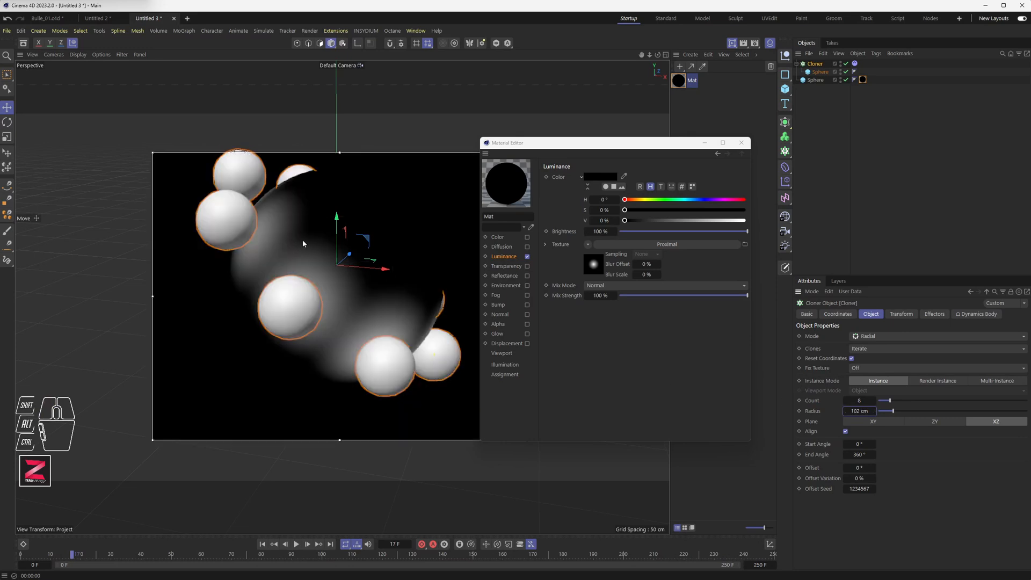
# Step through the timeline and preview the interactive render across the whole view, then switch it off.
pyautogui.click(262, 543)
pyautogui.click(296, 544)
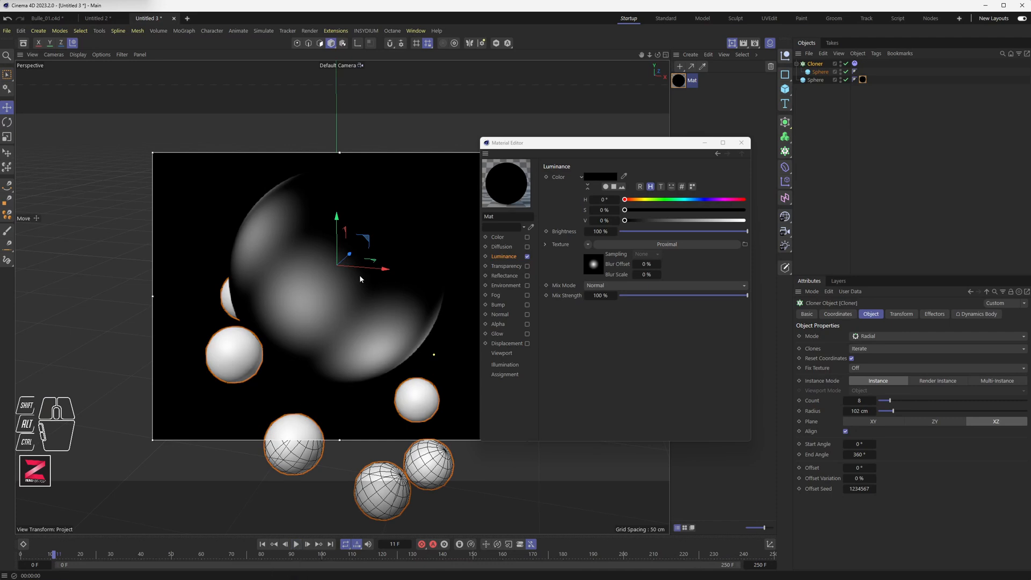
pyautogui.click(734, 45)
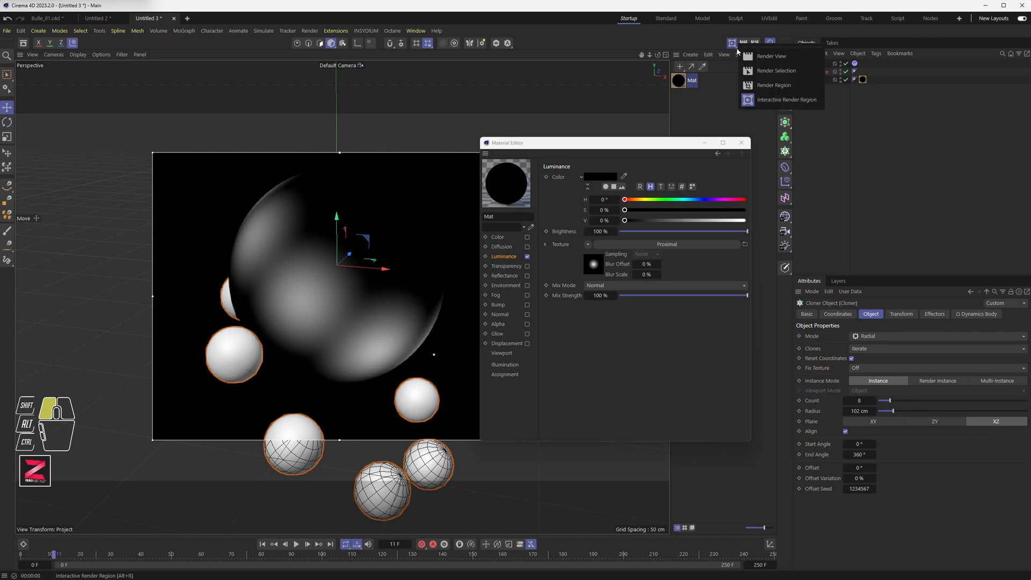
pyautogui.click(732, 44)
pyautogui.click(731, 44)
pyautogui.click(767, 57)
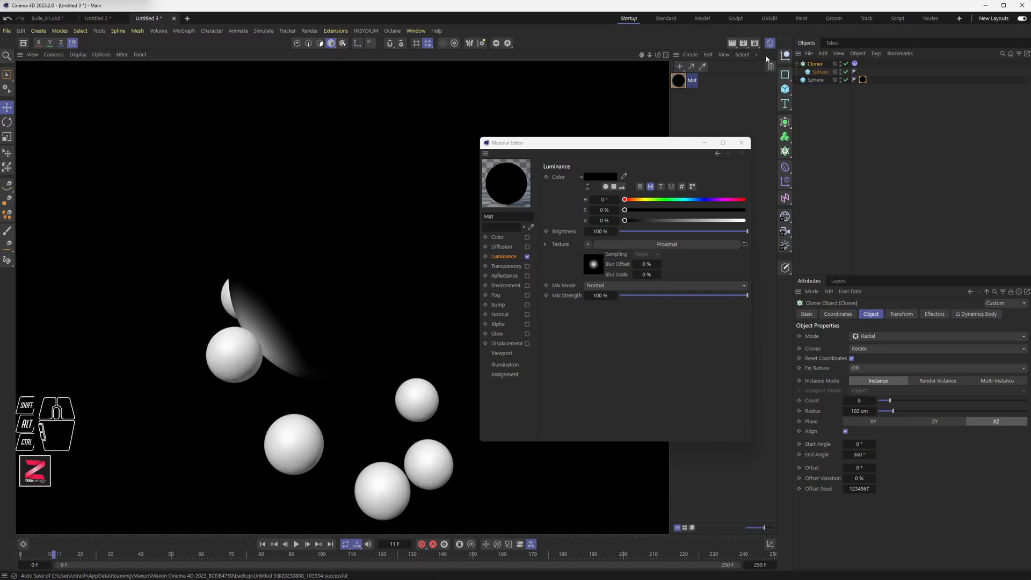
pyautogui.keyDown('alt'); pyautogui.moveTo(327, 347); pyautogui.dragTo(395, 337); pyautogui.keyUp('alt')
pyautogui.click(732, 43)
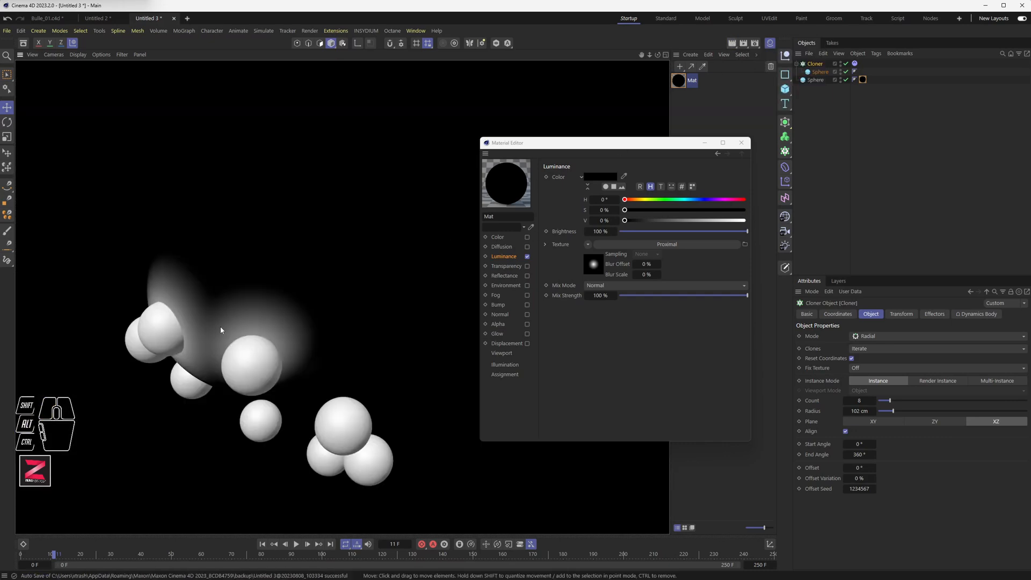
pyautogui.keyDown('alt'); pyautogui.moveTo(411, 339); pyautogui.dragTo(334, 330); pyautogui.keyUp('alt')
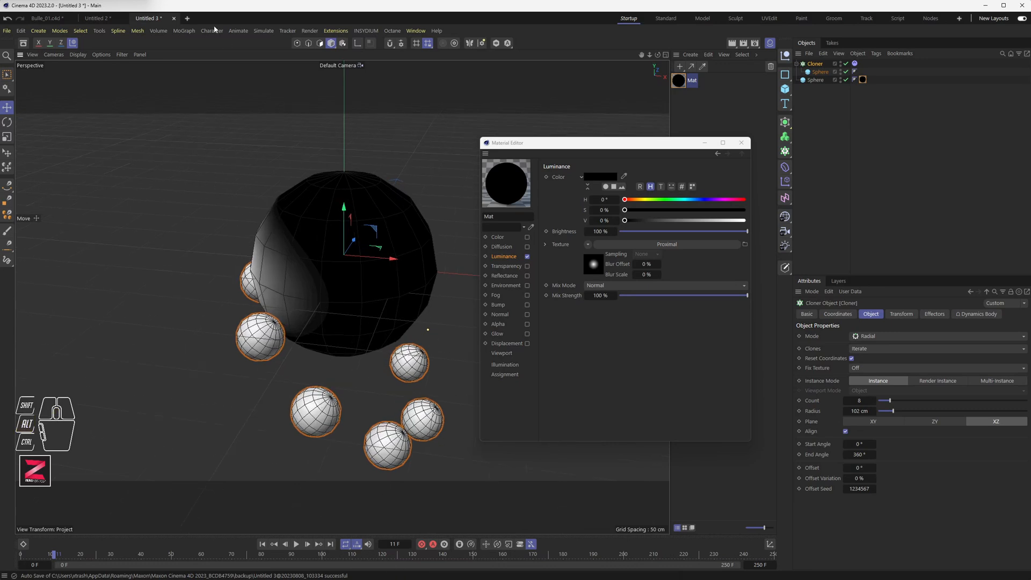
# Open a new project, close the material editor and add a sphere.
pyautogui.click(187, 18)
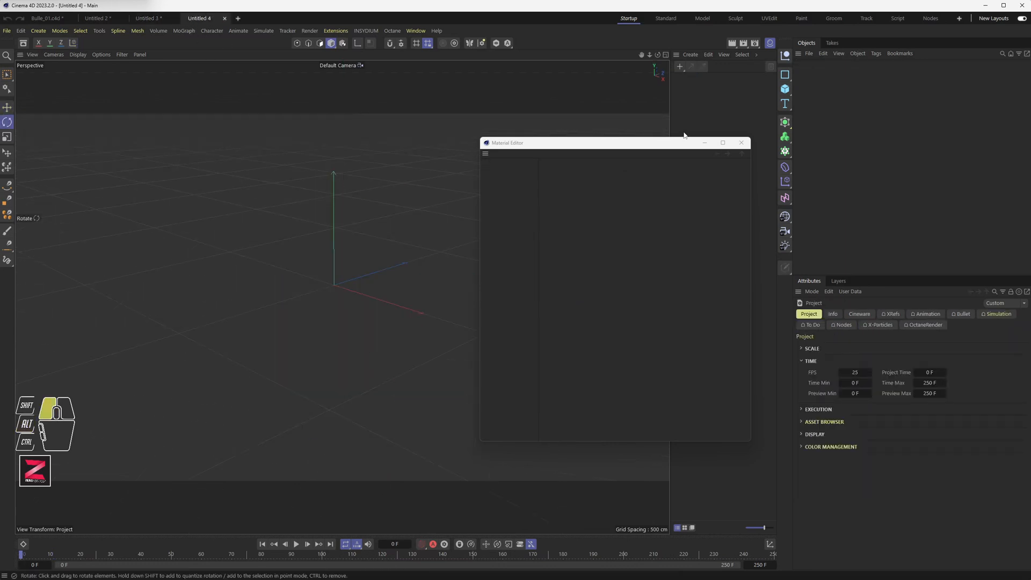
pyautogui.click(741, 143)
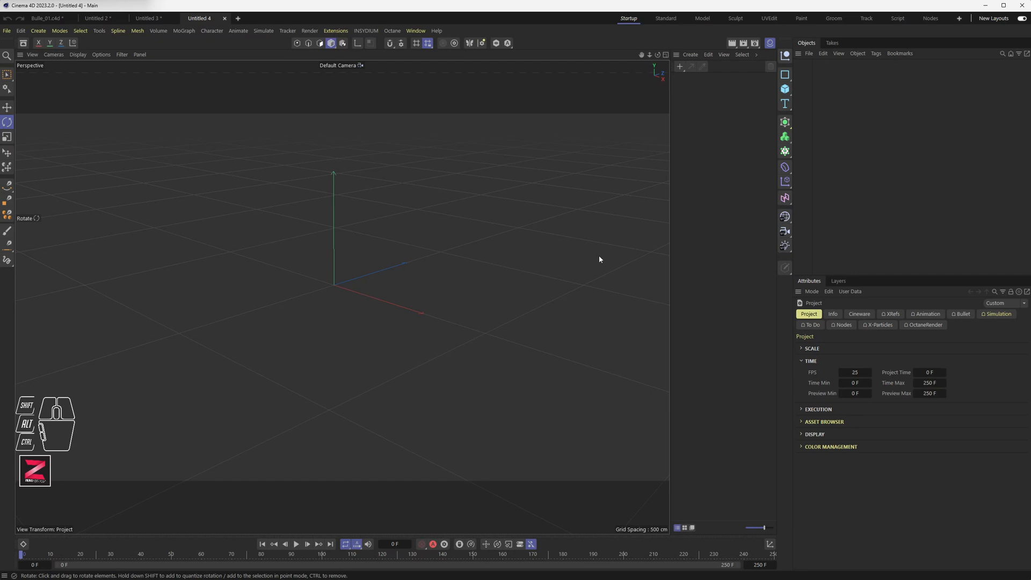
pyautogui.moveTo(785, 88); pyautogui.dragTo(876, 131)
pyautogui.press('h')
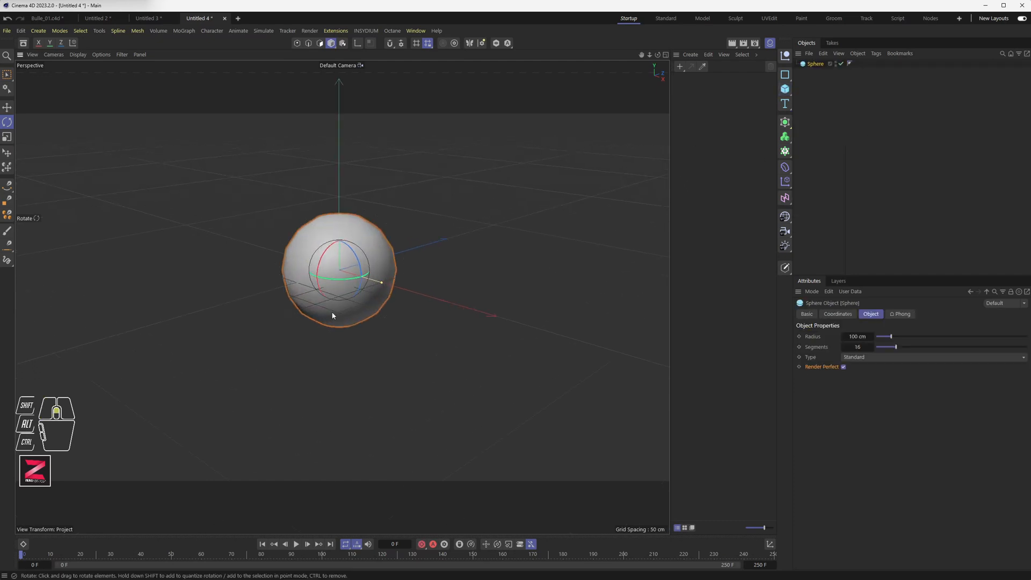
pyautogui.scroll(3, 345, 296)
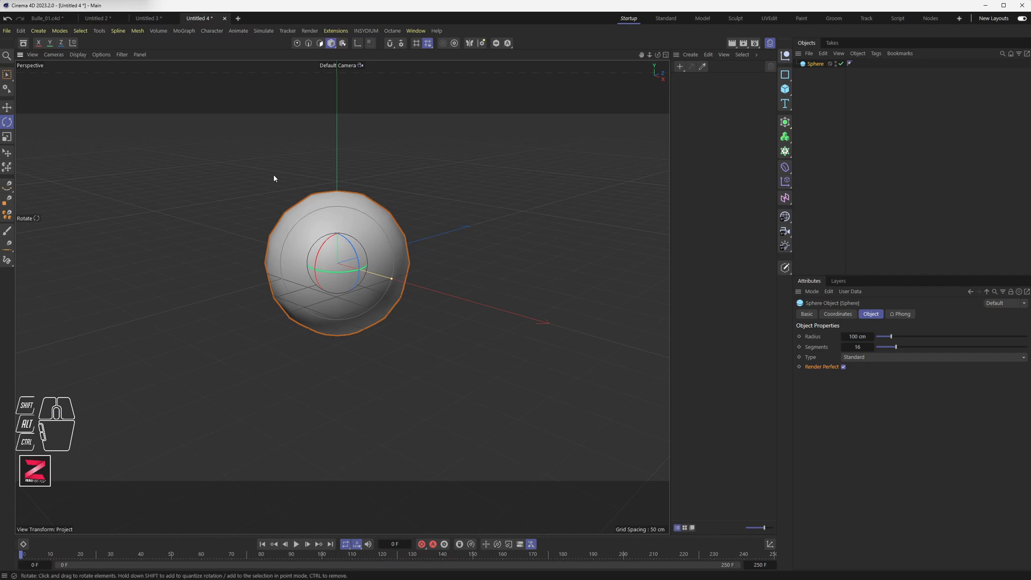
# Switch the viewport display to Gouraud Shading (Lines).
pyautogui.click(54, 55)
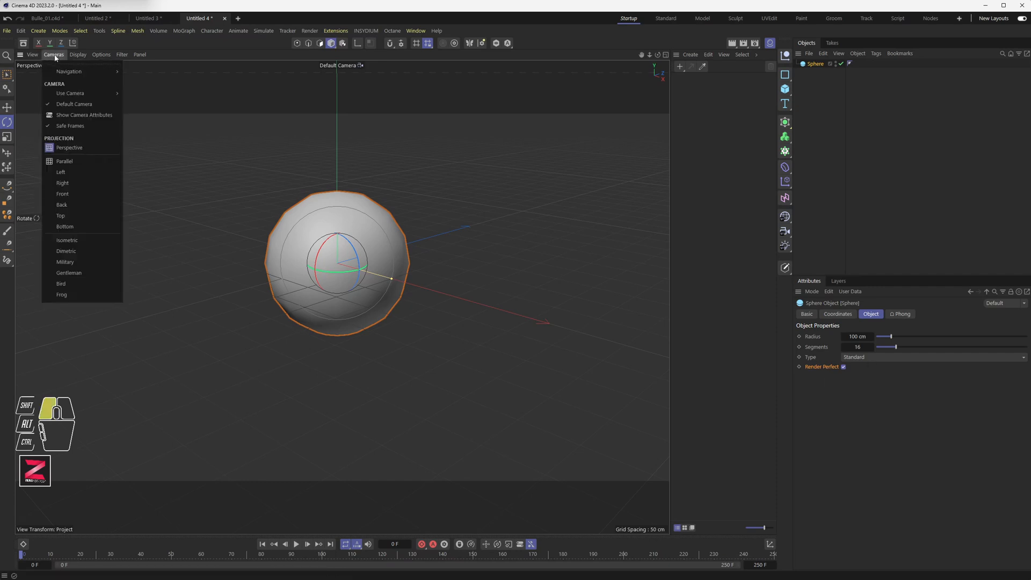
pyautogui.click(78, 55)
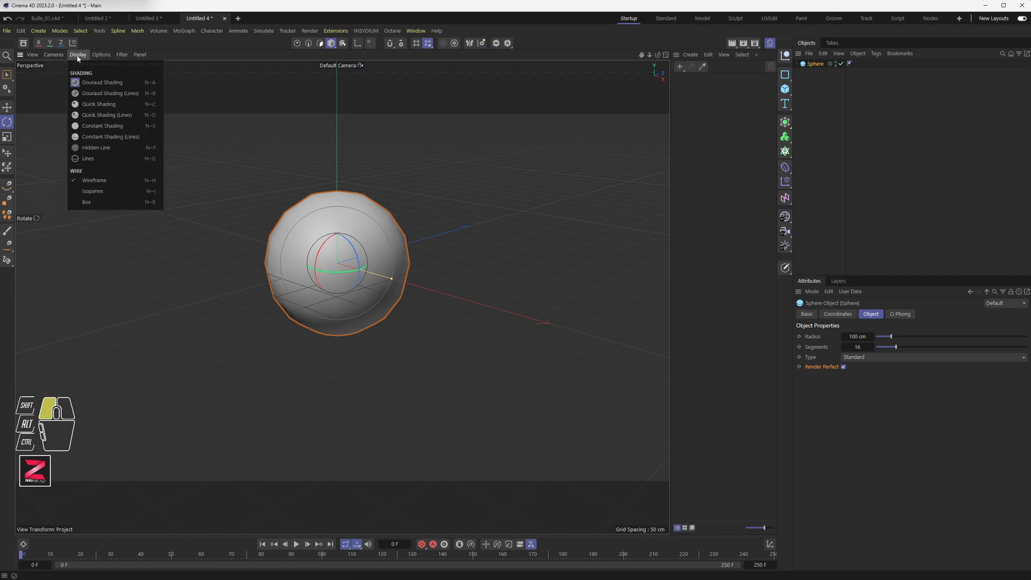
pyautogui.click(91, 93)
pyautogui.scroll(4, 336, 270)
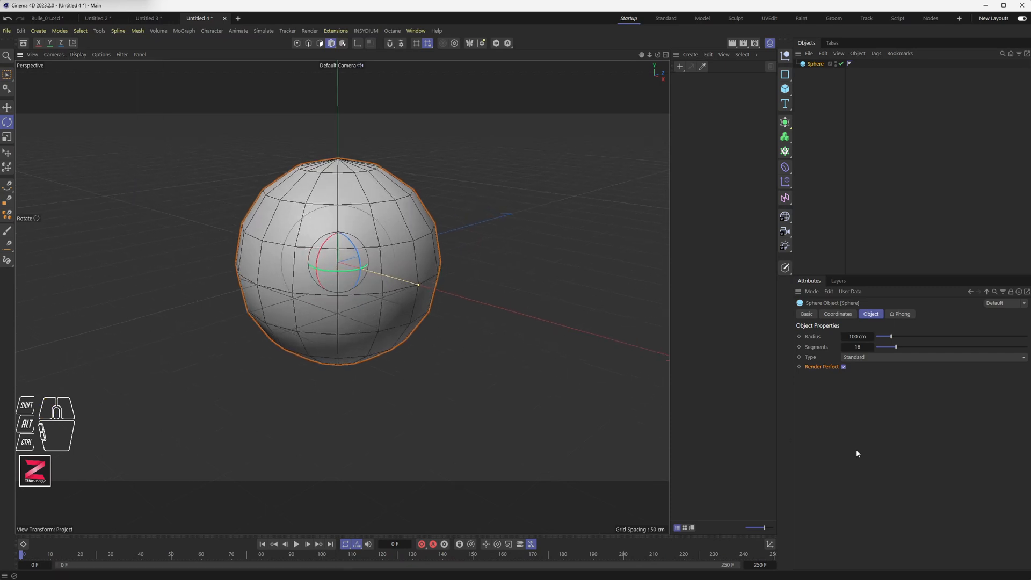
# Set the sphere's type to Icosahedron.
pyautogui.click(848, 357)
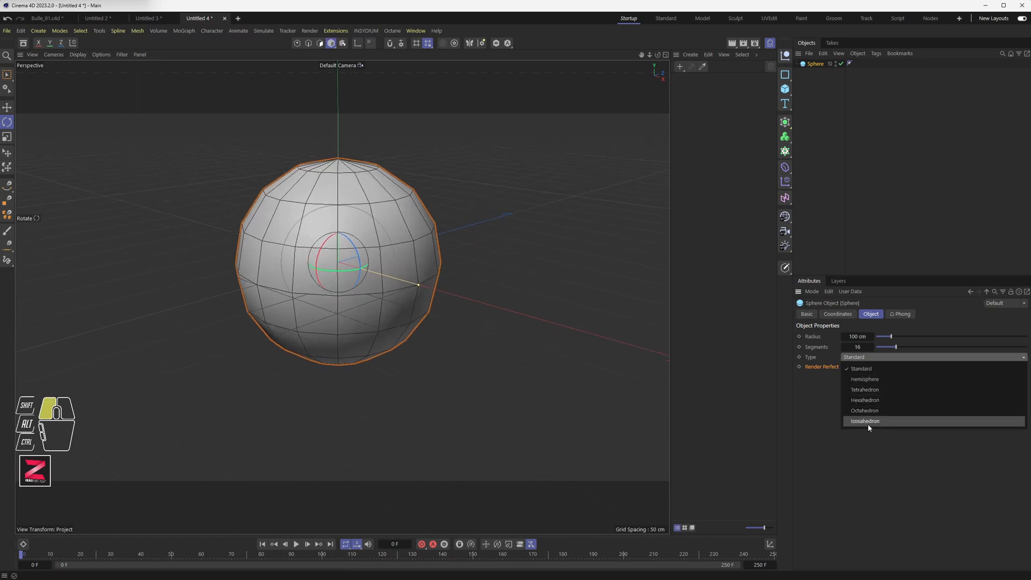
pyautogui.moveTo(868, 426); pyautogui.dragTo(752, 449)
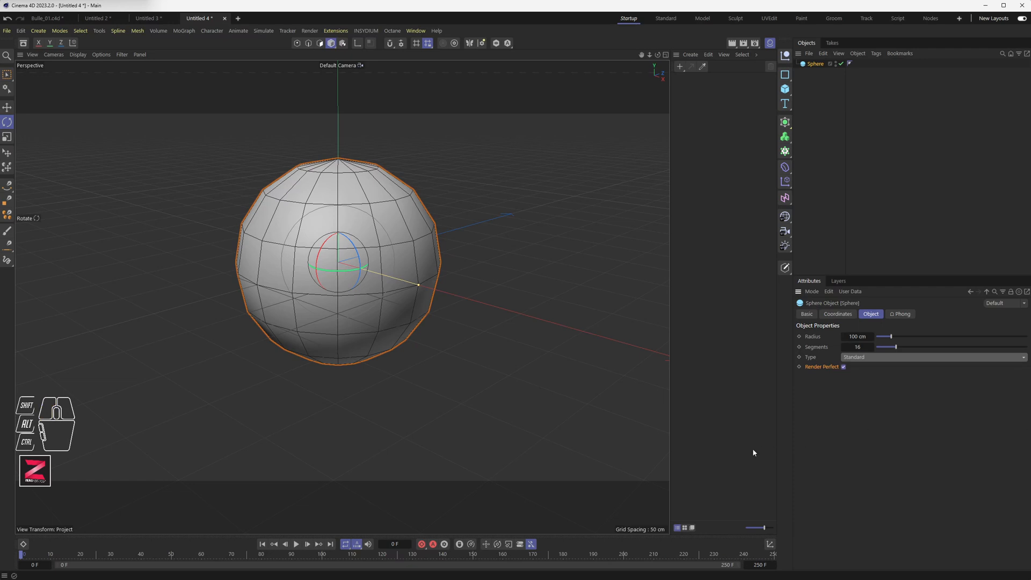
pyautogui.keyDown('alt'); pyautogui.moveTo(393, 288); pyautogui.dragTo(368, 284); pyautogui.keyUp('alt')
pyautogui.keyDown('alt'); pyautogui.scroll(3, 352, 271); pyautogui.keyUp('alt')
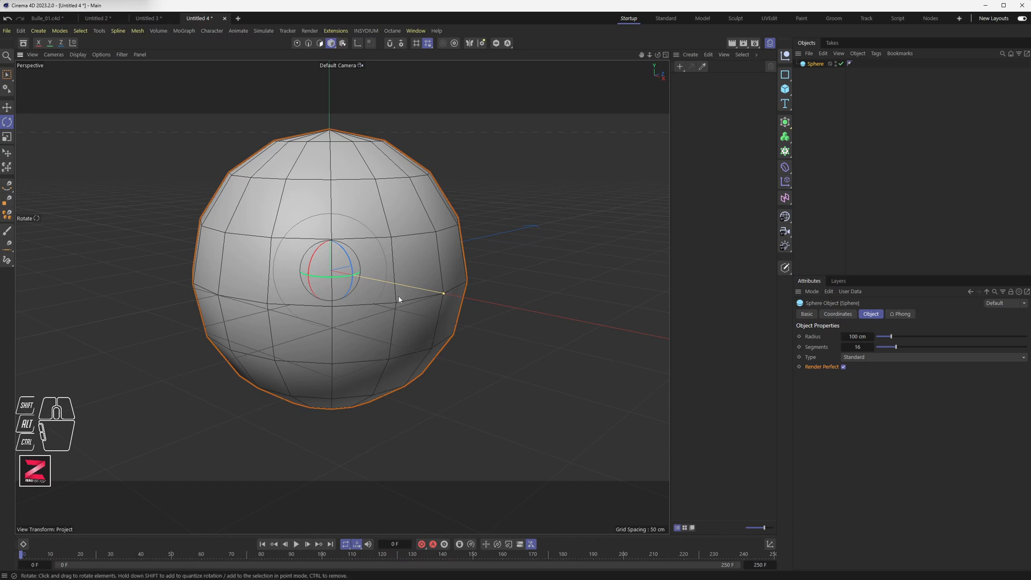
pyautogui.keyDown('alt'); pyautogui.moveTo(328, 228); pyautogui.dragTo(325, 102); pyautogui.keyUp('alt')
pyautogui.keyDown('alt'); pyautogui.moveTo(325, 102); pyautogui.dragTo(318, 242, button='middle'); pyautogui.keyUp('alt')
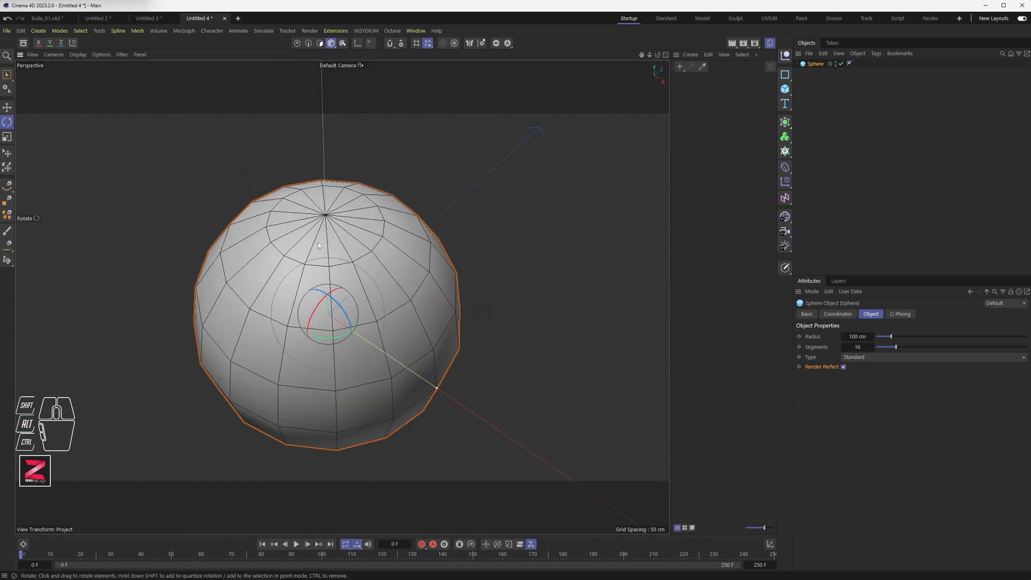
pyautogui.keyDown('alt'); pyautogui.moveTo(340, 276); pyautogui.dragTo(346, 255); pyautogui.keyUp('alt')
pyautogui.scroll(-3, 346, 255)
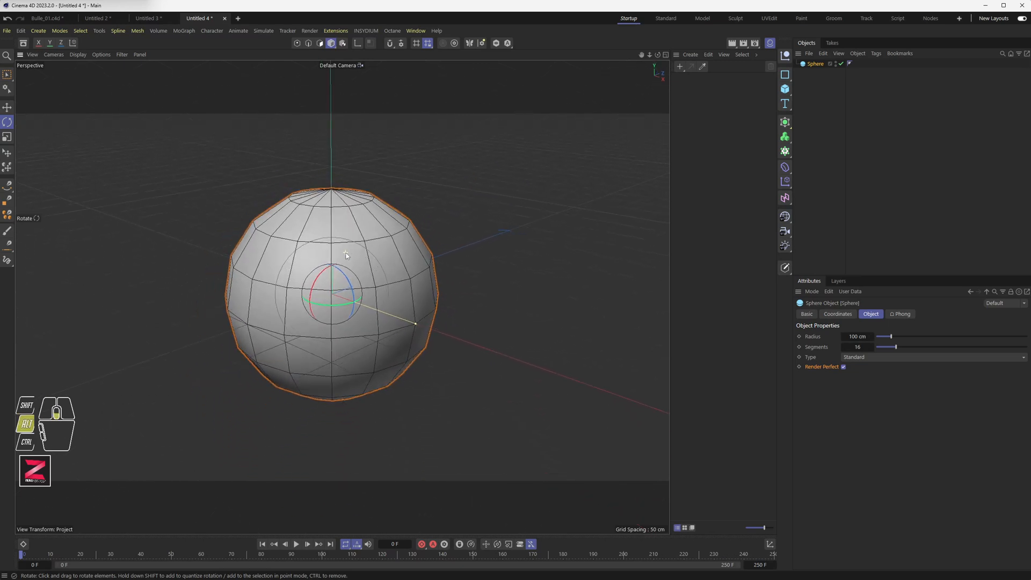
pyautogui.keyDown('alt'); pyautogui.moveTo(344, 298); pyautogui.dragTo(353, 318); pyautogui.keyUp('alt')
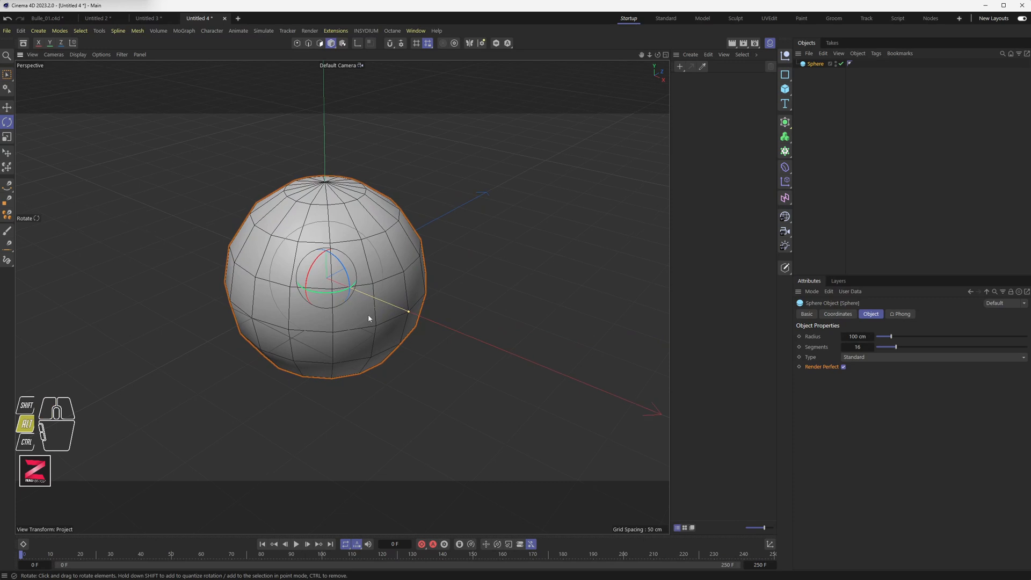
pyautogui.click(862, 358)
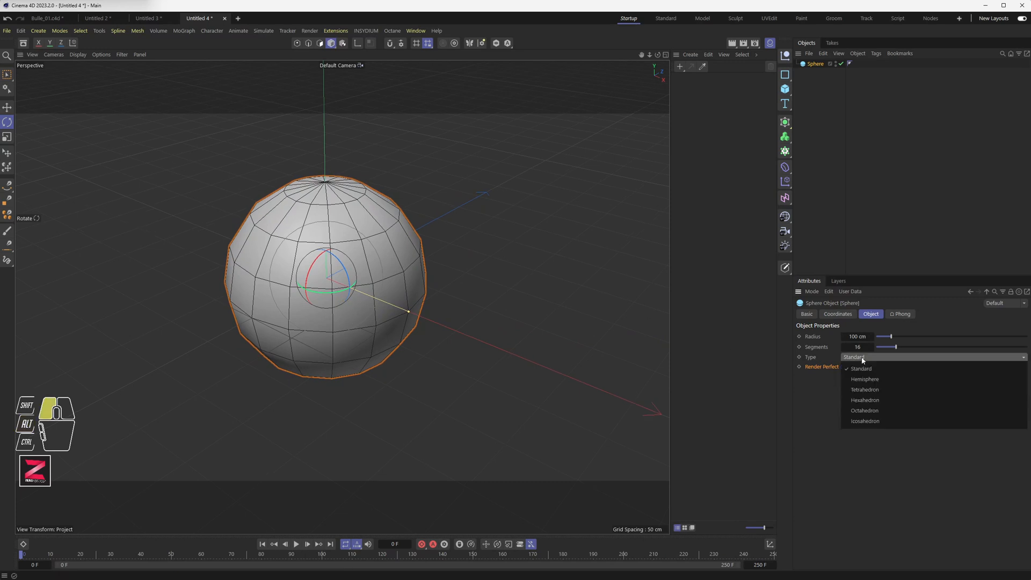
pyautogui.click(876, 422)
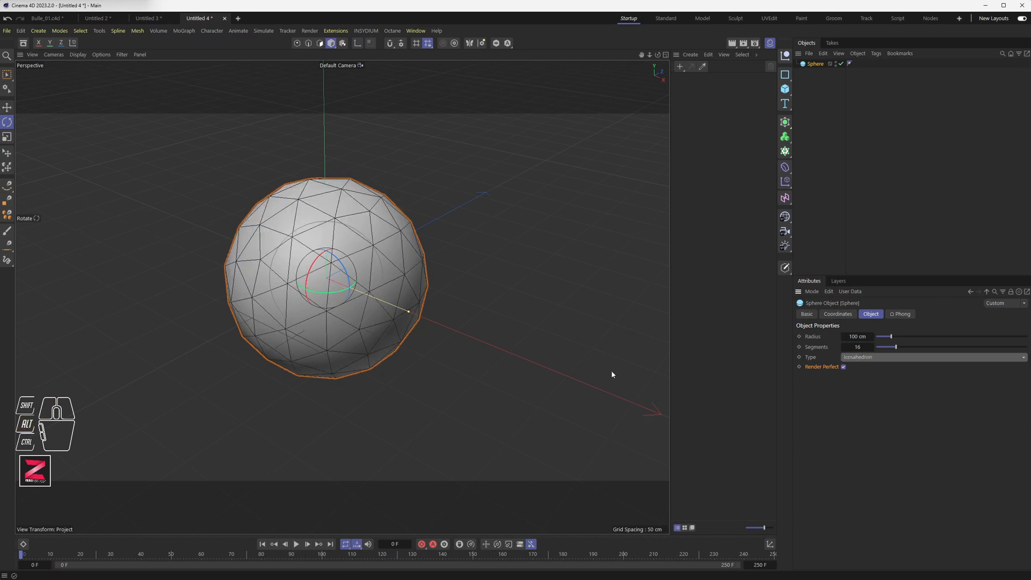
# Increase the sphere's segments to 64.
pyautogui.keyDown('alt'); pyautogui.moveTo(372, 250); pyautogui.dragTo(319, 233); pyautogui.keyUp('alt')
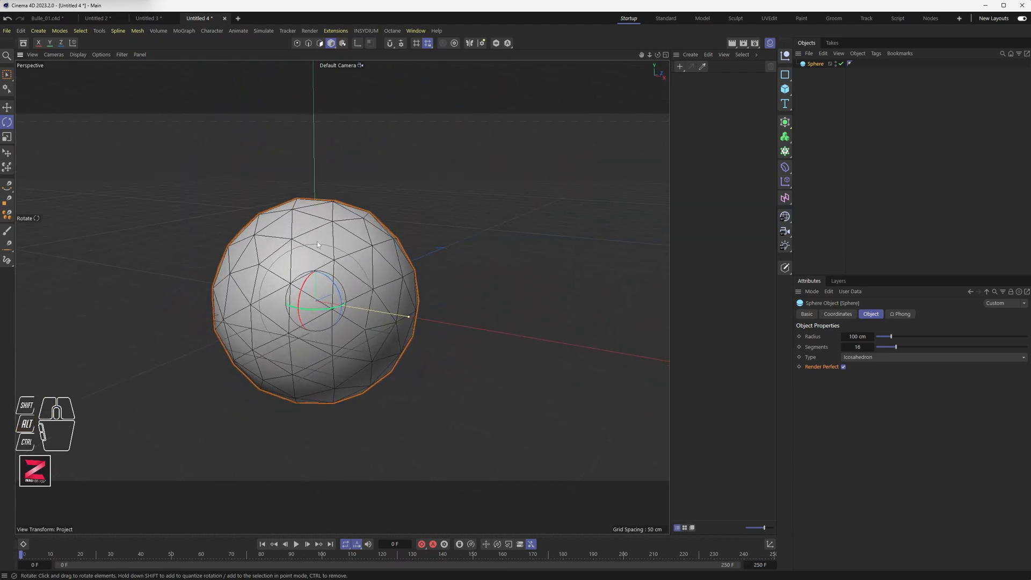
pyautogui.keyDown('alt'); pyautogui.scroll(-3, 317, 287); pyautogui.keyUp('alt')
pyautogui.keyDown('alt'); pyautogui.scroll(2, 316, 287); pyautogui.keyUp('alt')
pyautogui.keyDown('alt'); pyautogui.moveTo(318, 287); pyautogui.dragTo(330, 266, button='middle'); pyautogui.keyUp('alt')
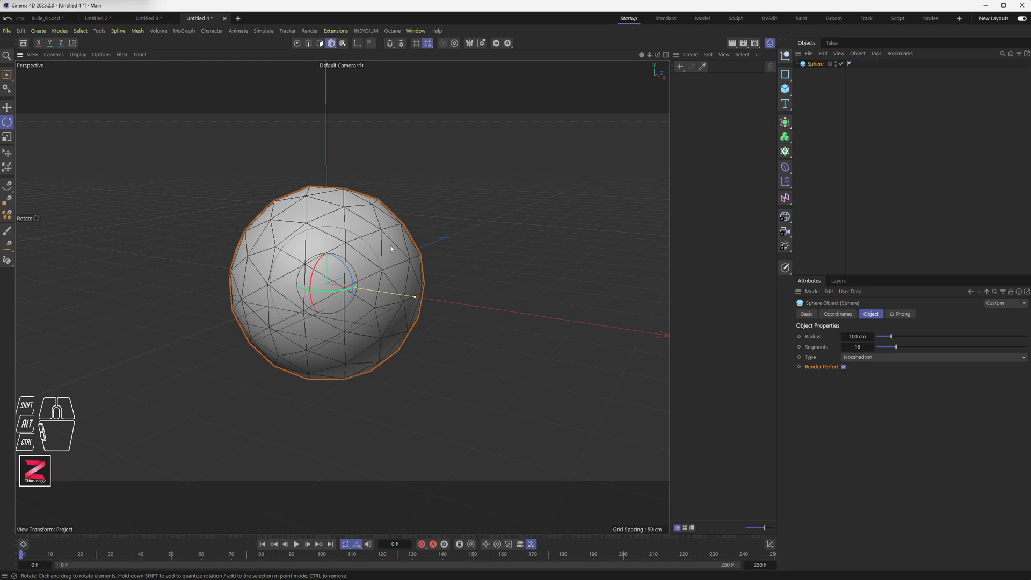
pyautogui.click(859, 348)
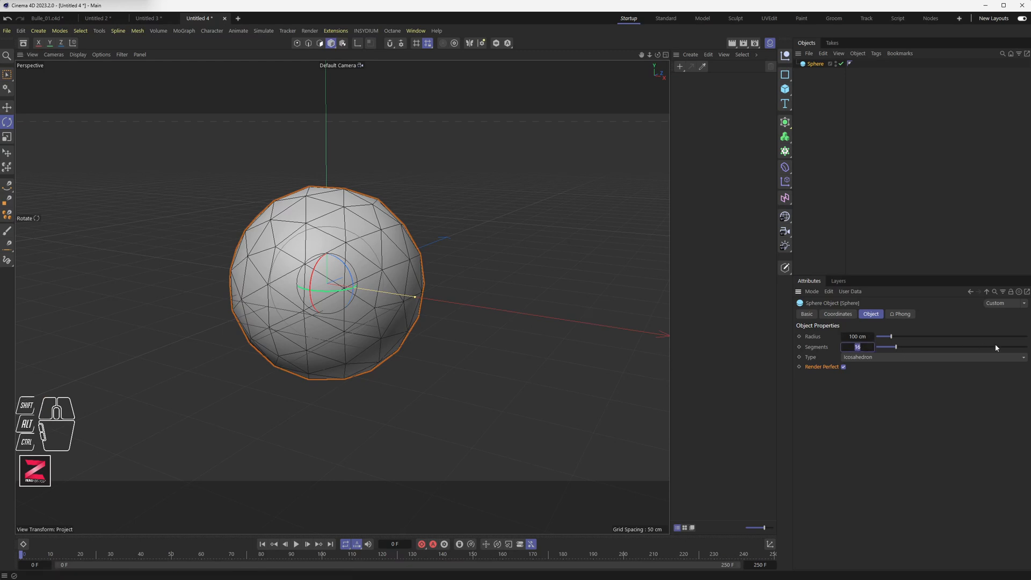
pyautogui.write('32')
pyautogui.press('Return')
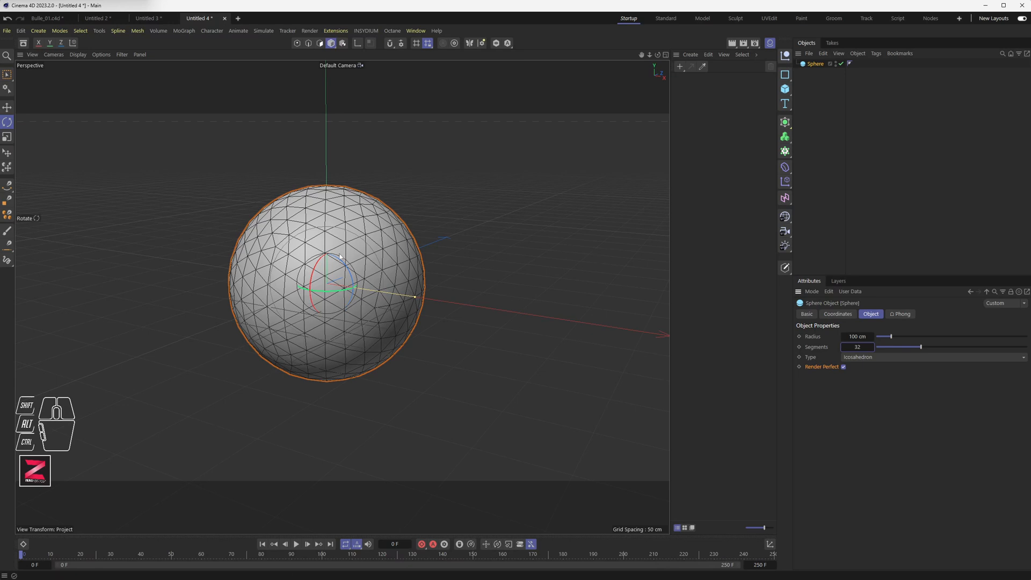
pyautogui.click(855, 347)
pyautogui.write('64')
pyautogui.press('Return')
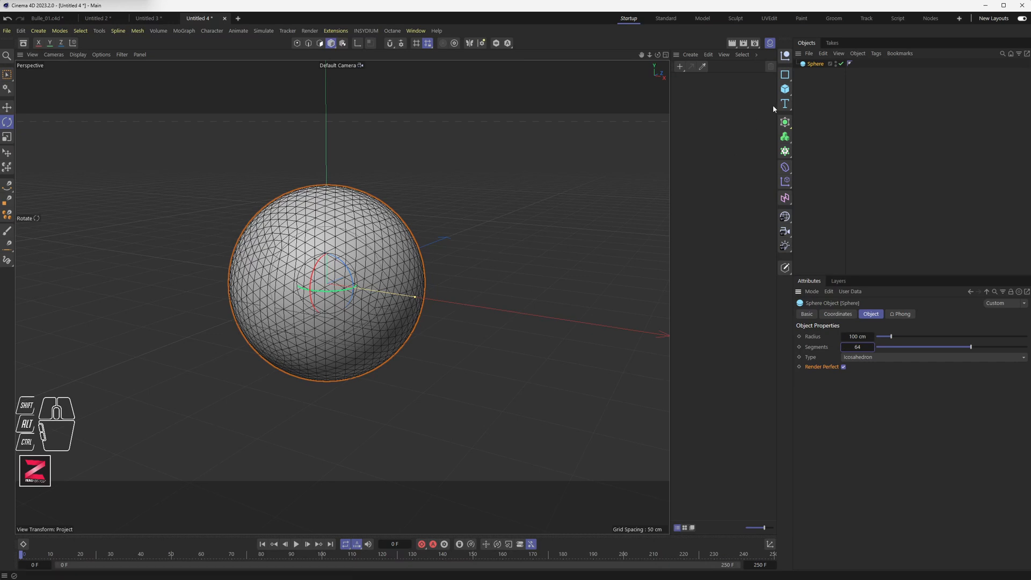
# Add a second sphere and move it beside the first one.
pyautogui.moveTo(785, 89); pyautogui.dragTo(865, 128)
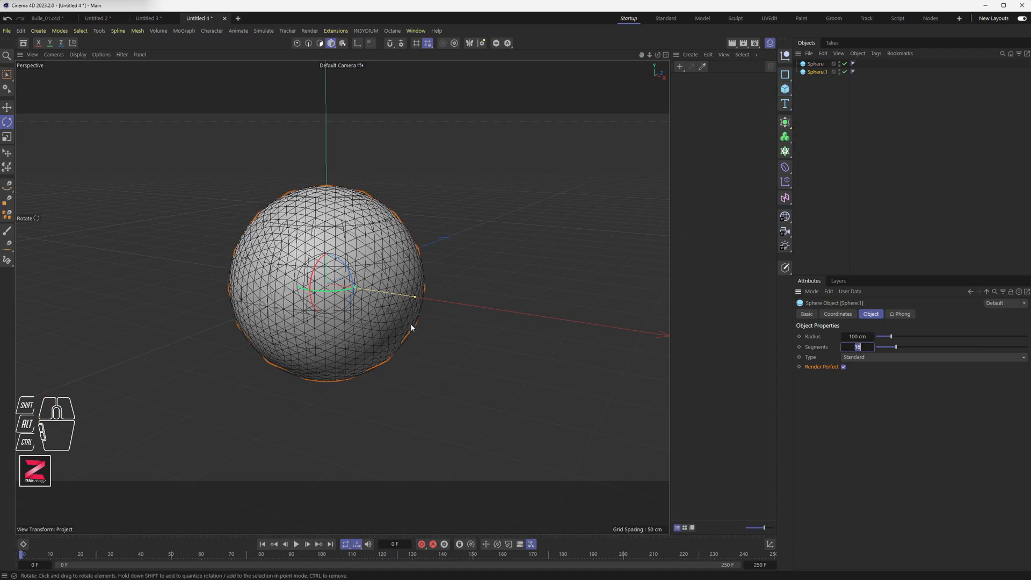
pyautogui.click(340, 288)
pyautogui.press('e')
pyautogui.moveTo(346, 287); pyautogui.dragTo(445, 298)
pyautogui.hotkey('ctrl', 'z')
pyautogui.click(816, 72)
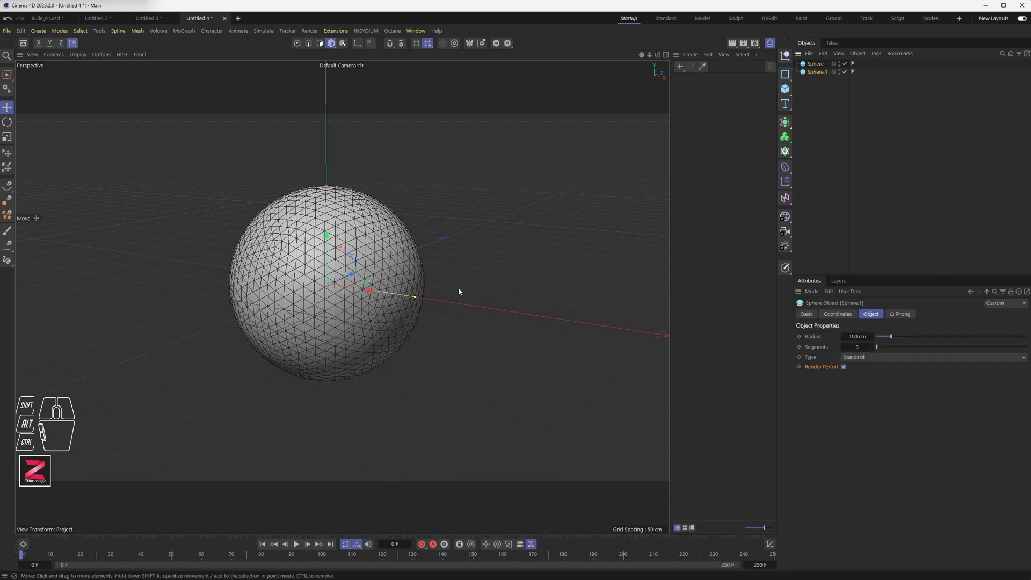
pyautogui.moveTo(360, 291); pyautogui.dragTo(548, 311)
# Set the second sphere's type to Icosahedron with 12 segments.
pyautogui.moveTo(865, 346); pyautogui.dragTo(906, 351)
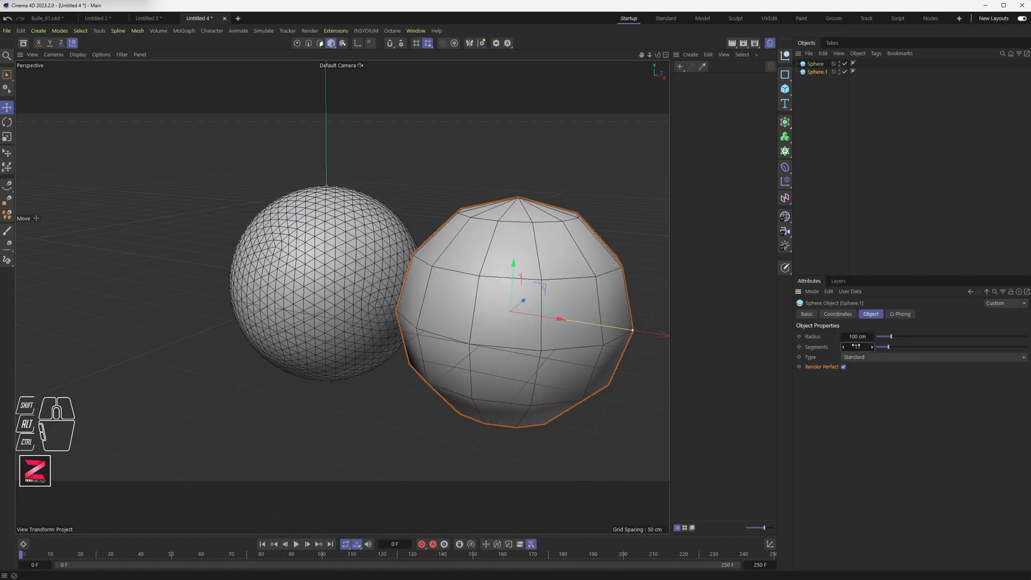
pyautogui.click(871, 345)
pyautogui.click(867, 356)
pyautogui.click(864, 409)
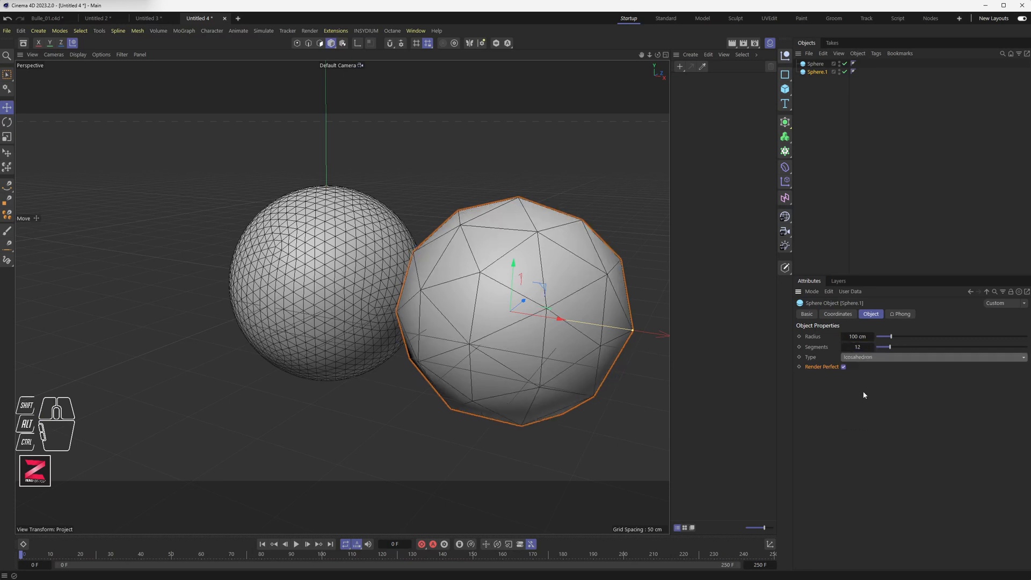
# Set the second sphere's radius to 12 cm and move it closer to the large sphere.
pyautogui.click(861, 336)
pyautogui.write('10')
pyautogui.press('Return')
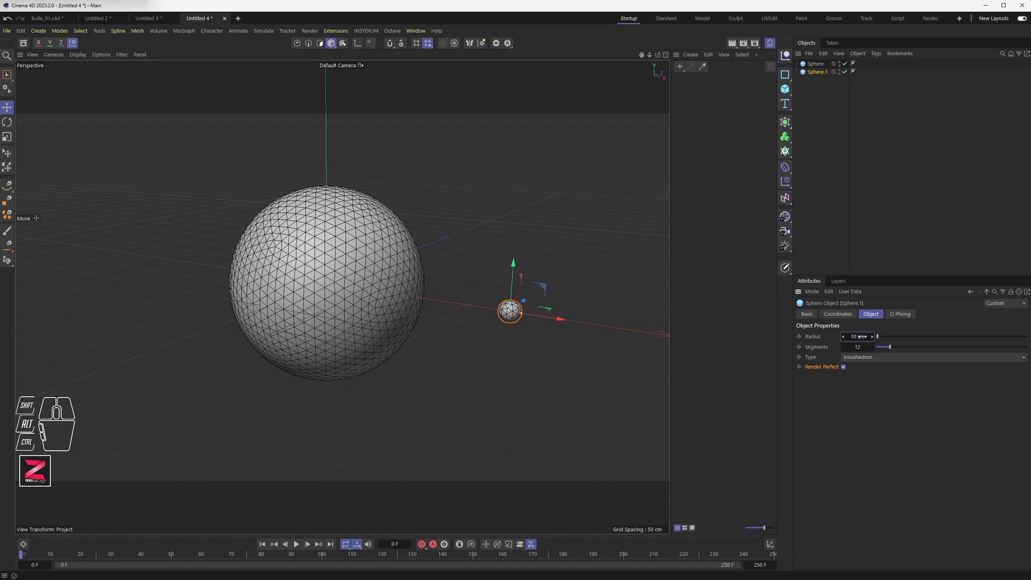
pyautogui.click(859, 336)
pyautogui.write('12')
pyautogui.press('Return')
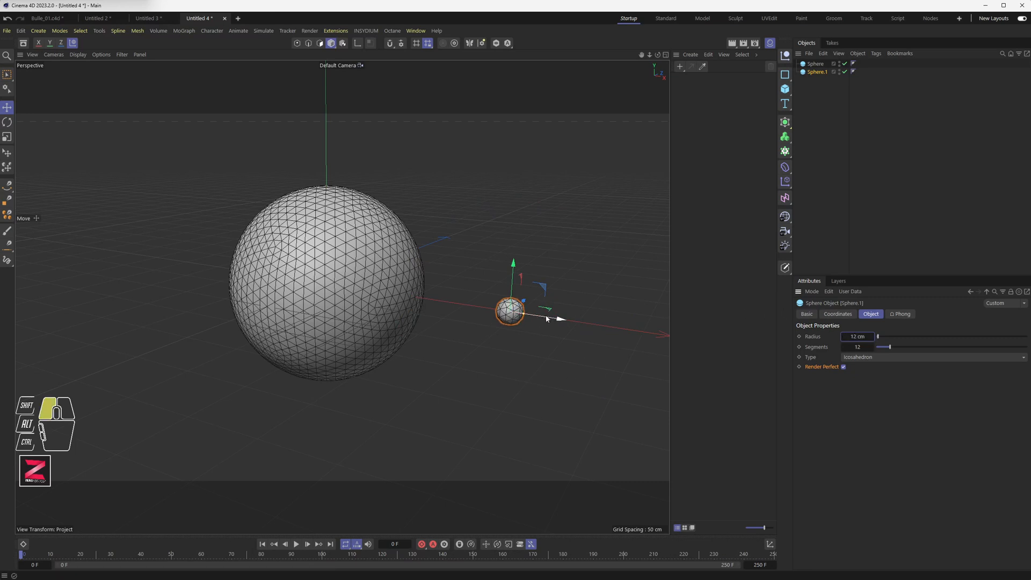
pyautogui.moveTo(546, 319); pyautogui.dragTo(506, 313)
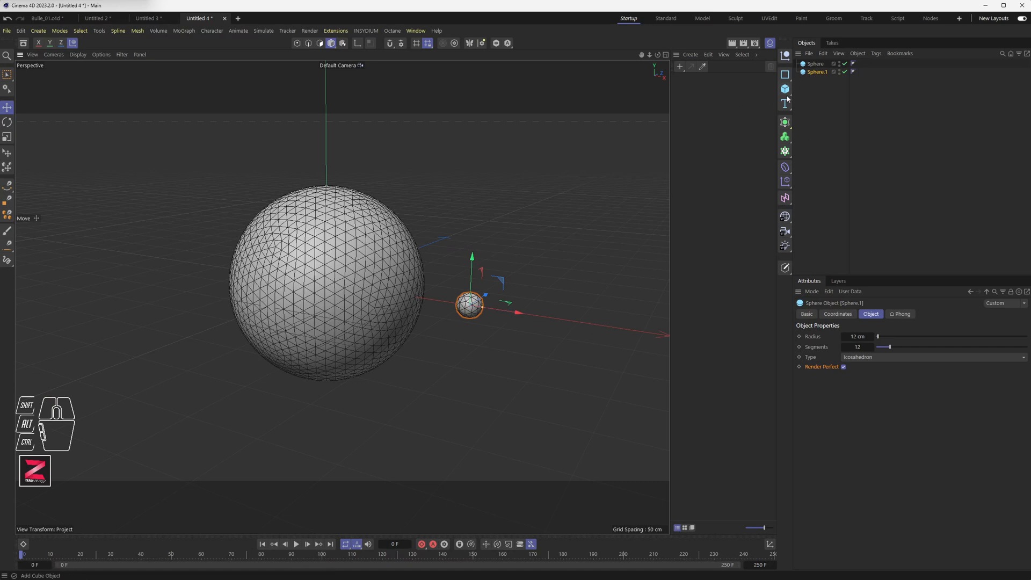
# Add a Cloner and place the small sphere inside it.
pyautogui.click(784, 152)
pyautogui.moveTo(816, 72); pyautogui.dragTo(817, 85)
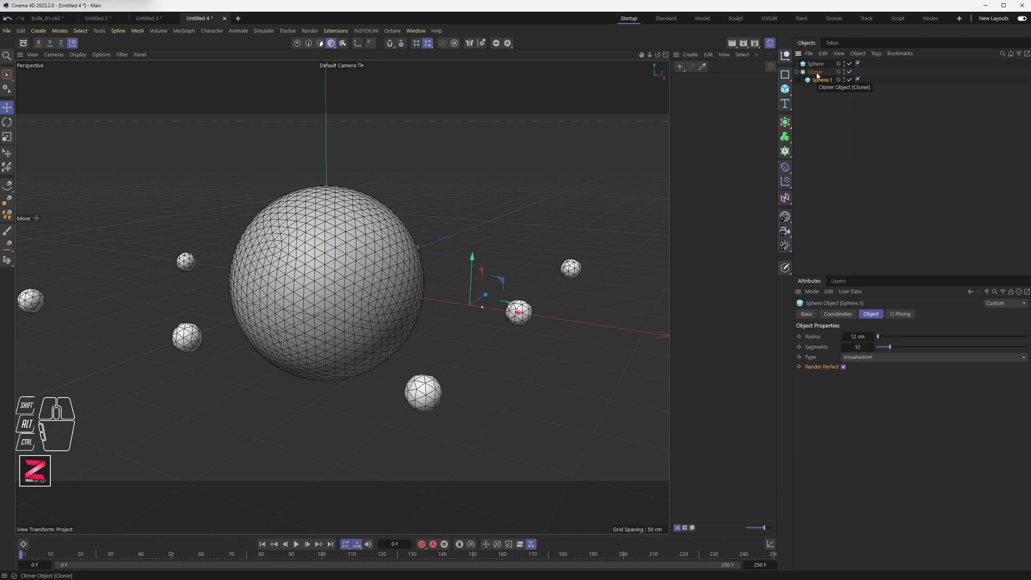
# Switch the Cloner to Radial mode and set its radius to 162 cm.
pyautogui.click(815, 72)
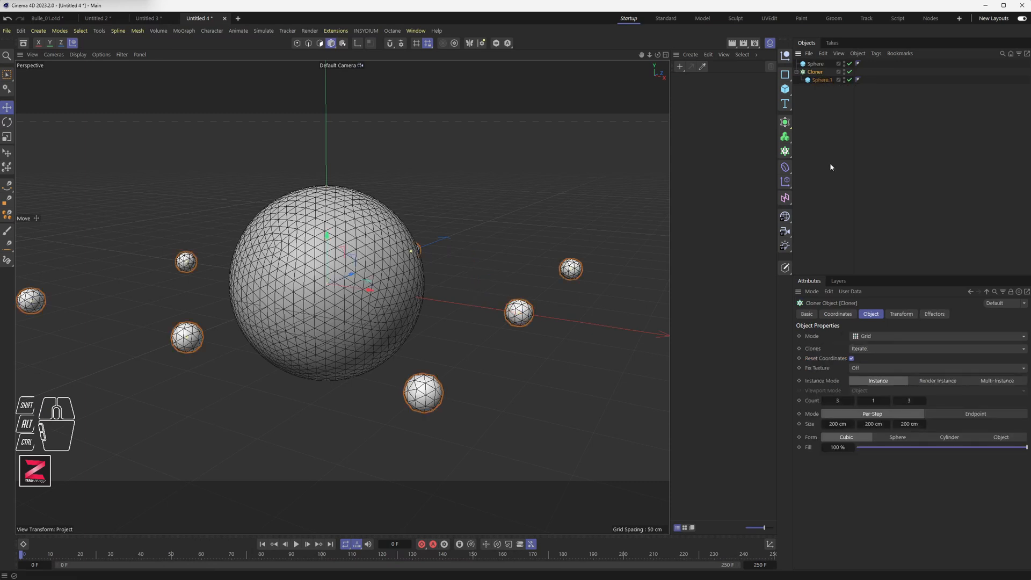
pyautogui.click(867, 336)
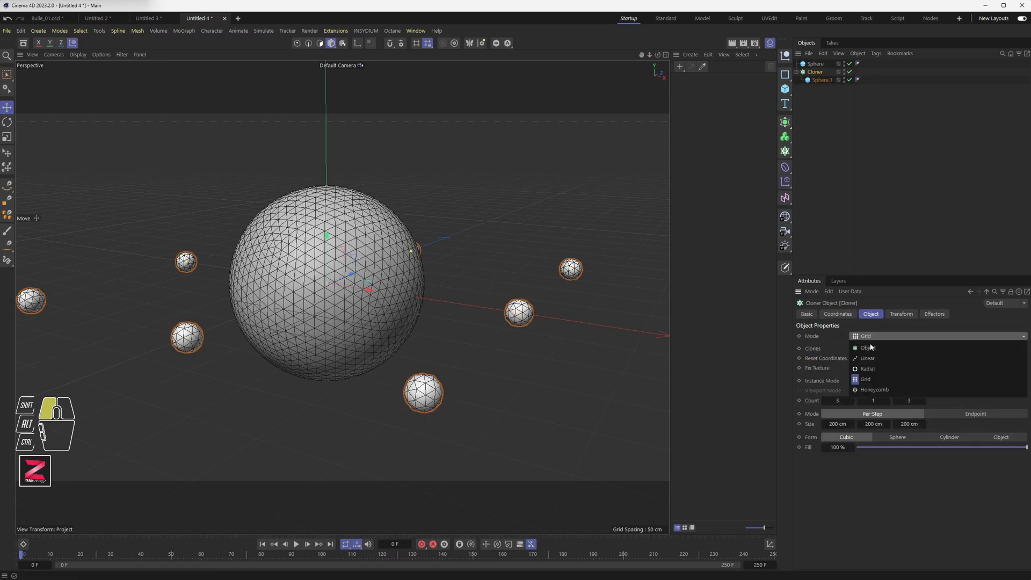
pyautogui.click(867, 369)
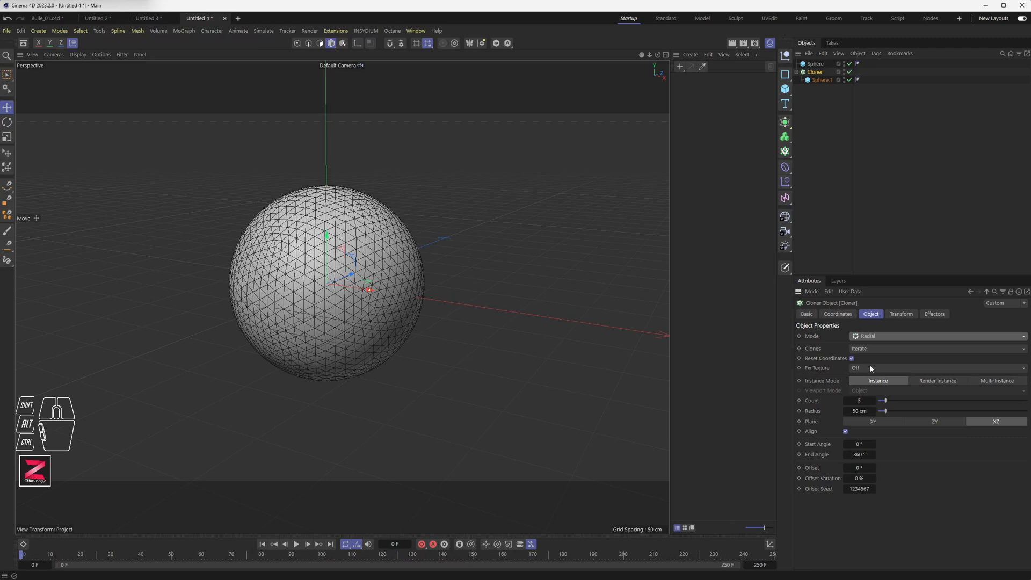
pyautogui.moveTo(859, 410); pyautogui.dragTo(862, 410)
pyautogui.write('16')
pyautogui.press('Return')
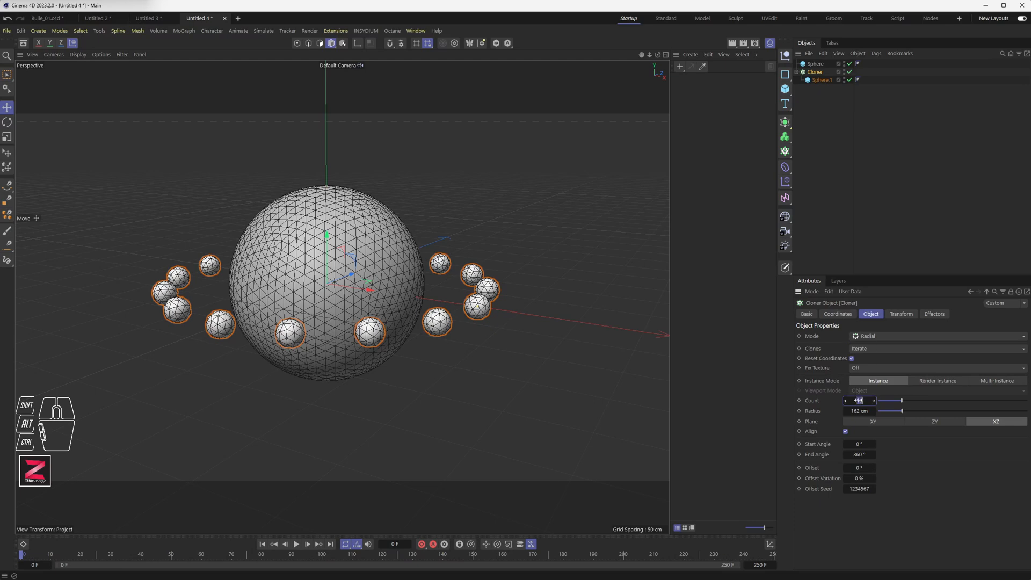
# Set the Cloner's count to 12 clones.
pyautogui.moveTo(858, 400); pyautogui.dragTo(857, 400)
pyautogui.moveTo(343, 252)
pyautogui.keyDown('alt'); pyautogui.mouseDown()
pyautogui.moveTo(349, 310)
pyautogui.moveTo(339, 242)
pyautogui.moveTo(347, 252)
pyautogui.mouseUp(); pyautogui.keyUp('alt')
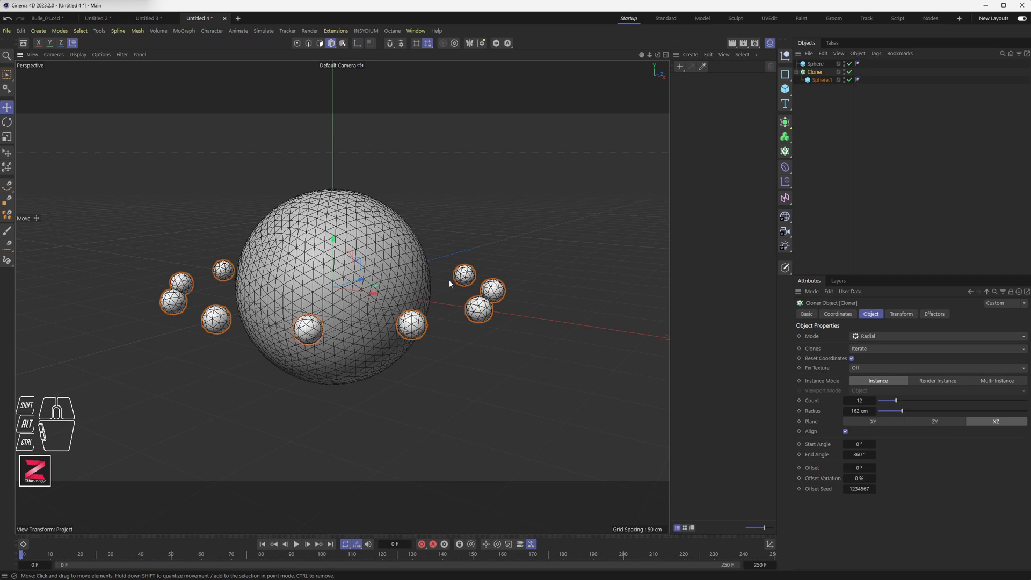
# Add a Bullet Collider Body tag to the large sphere.
pyautogui.click(815, 64)
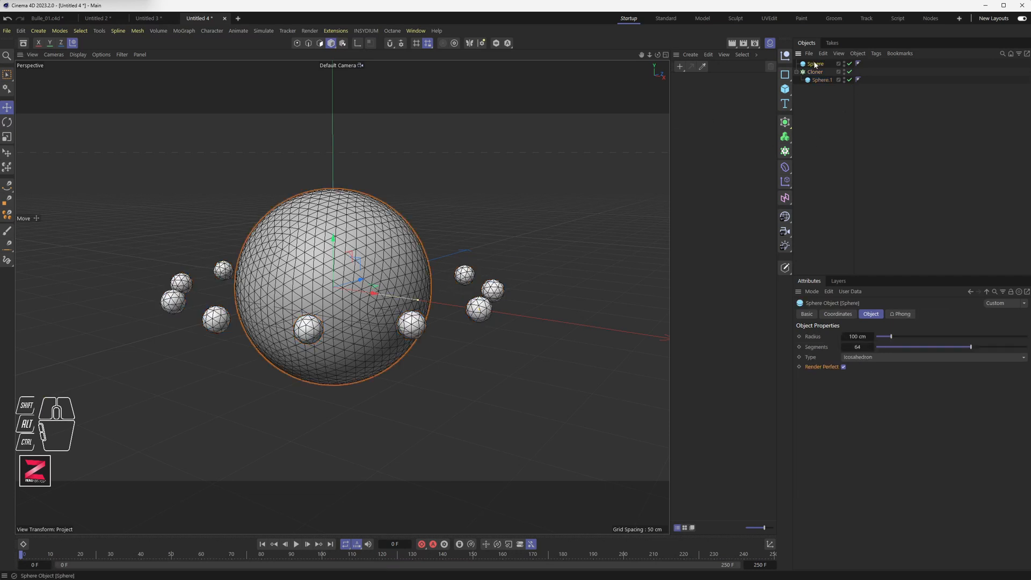
pyautogui.rightClick(815, 65)
pyautogui.moveTo(855, 93)
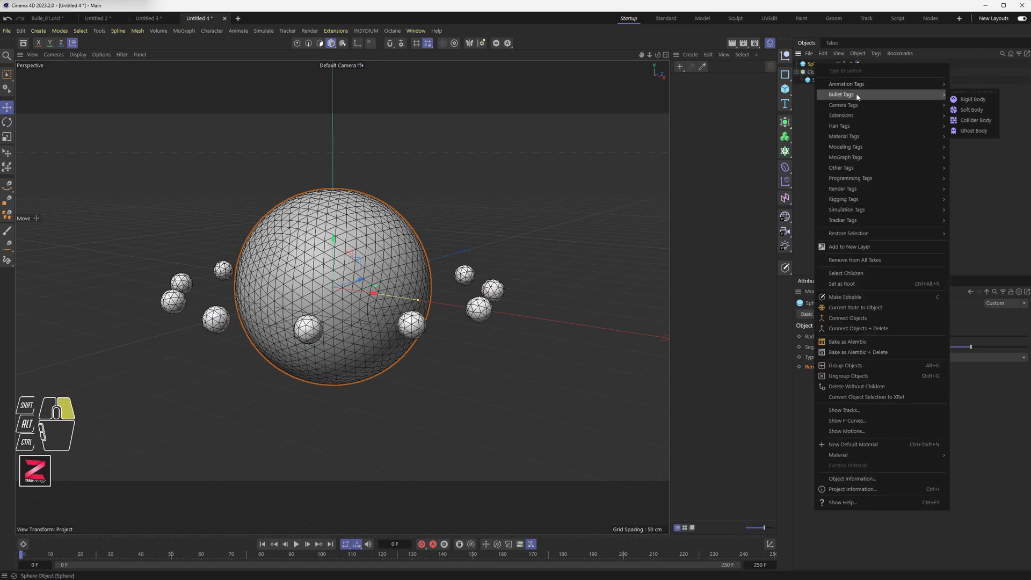
pyautogui.click(972, 120)
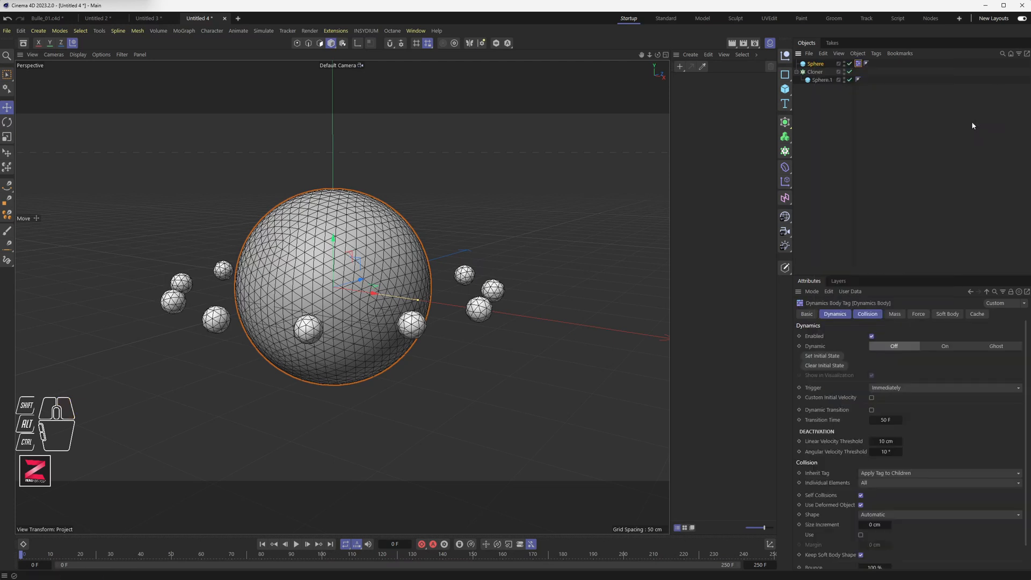
# Add a Bullet Rigid Body tag to the Cloner.
pyautogui.click(817, 73)
pyautogui.rightClick(815, 75)
pyautogui.moveTo(848, 107)
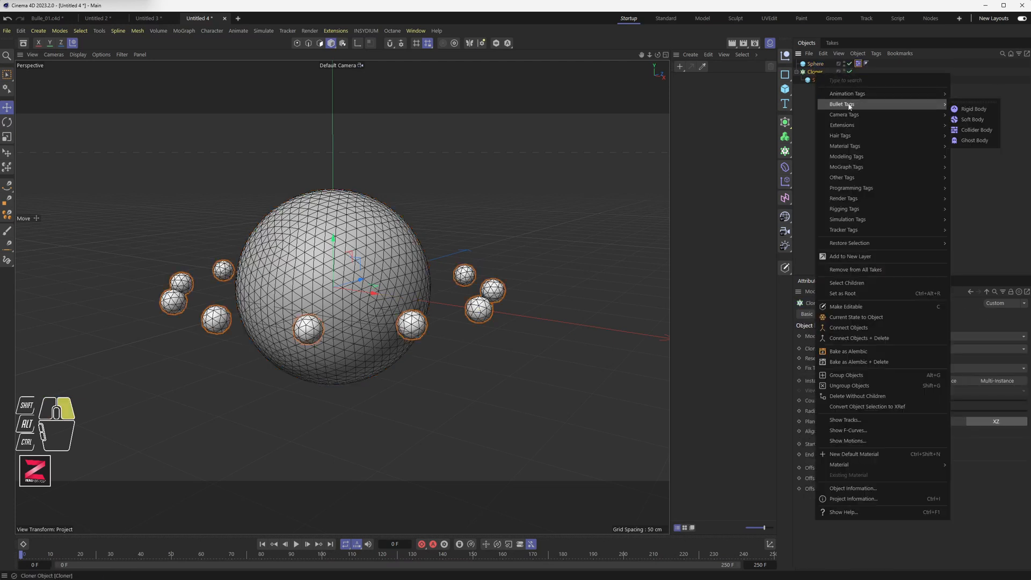
pyautogui.click(972, 110)
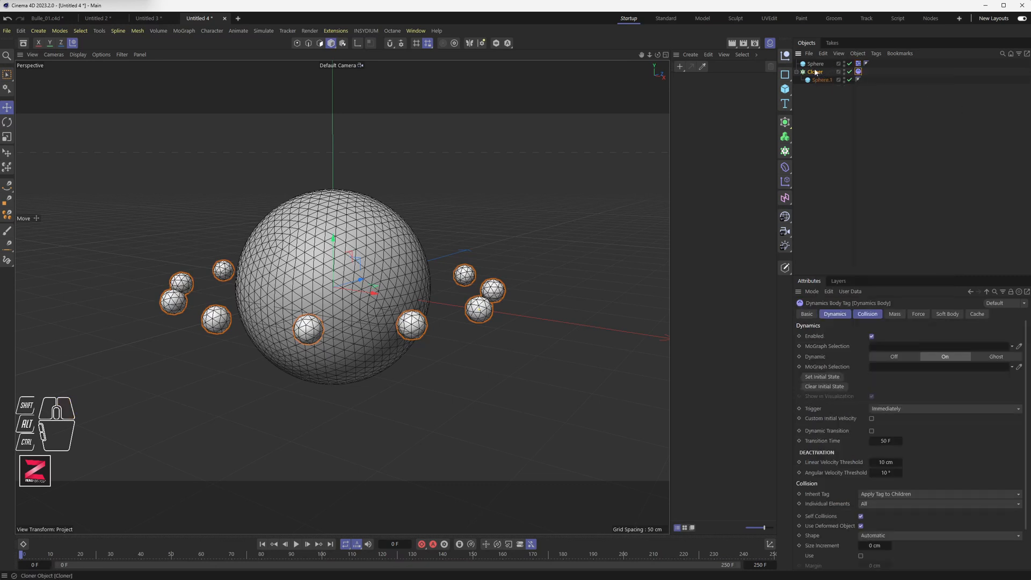
# Open the Cloner's rigid body tag collision settings and check the Inherit Tag option.
pyautogui.click(859, 72)
pyautogui.click(867, 314)
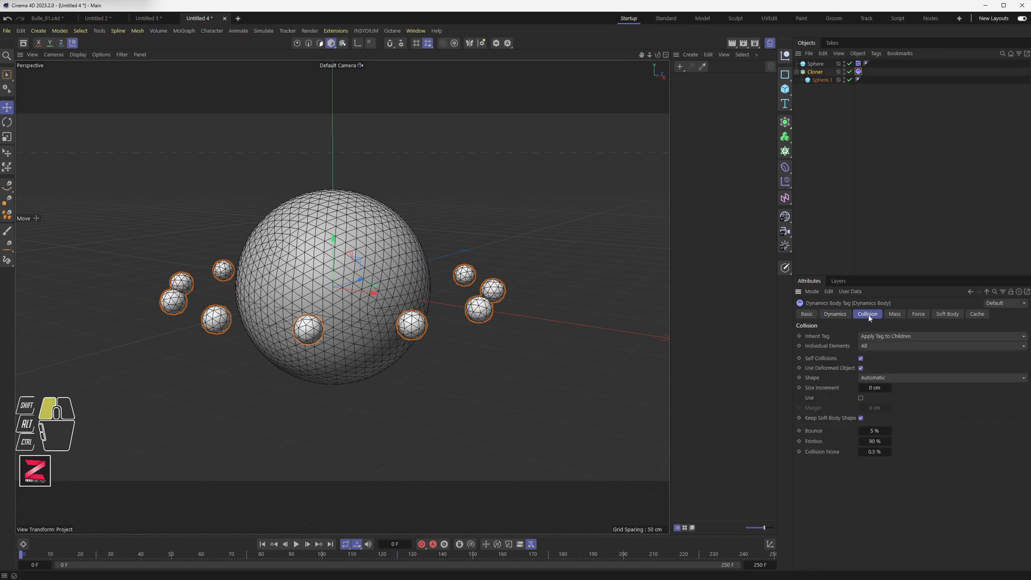
pyautogui.click(893, 338)
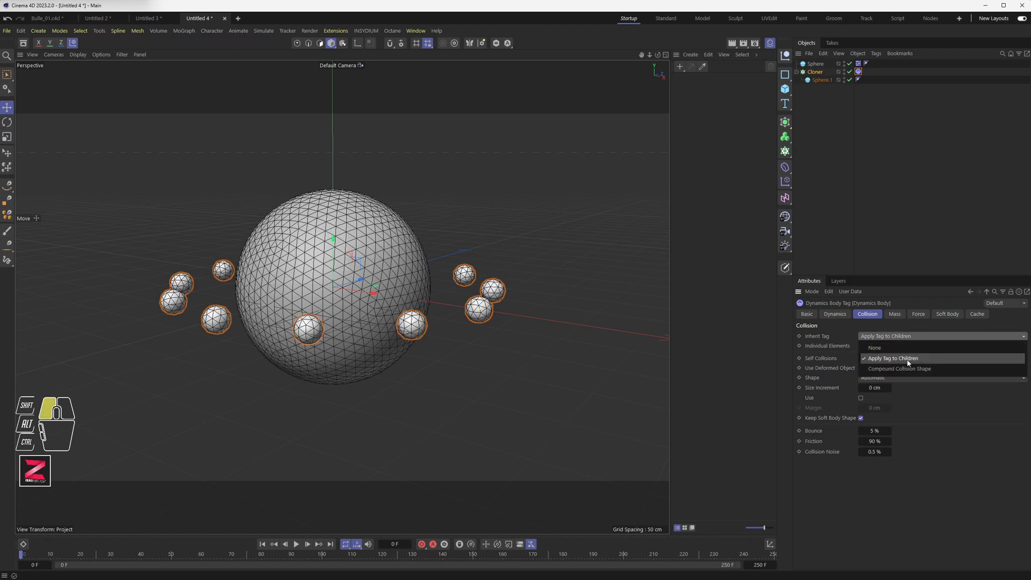
pyautogui.click(866, 74)
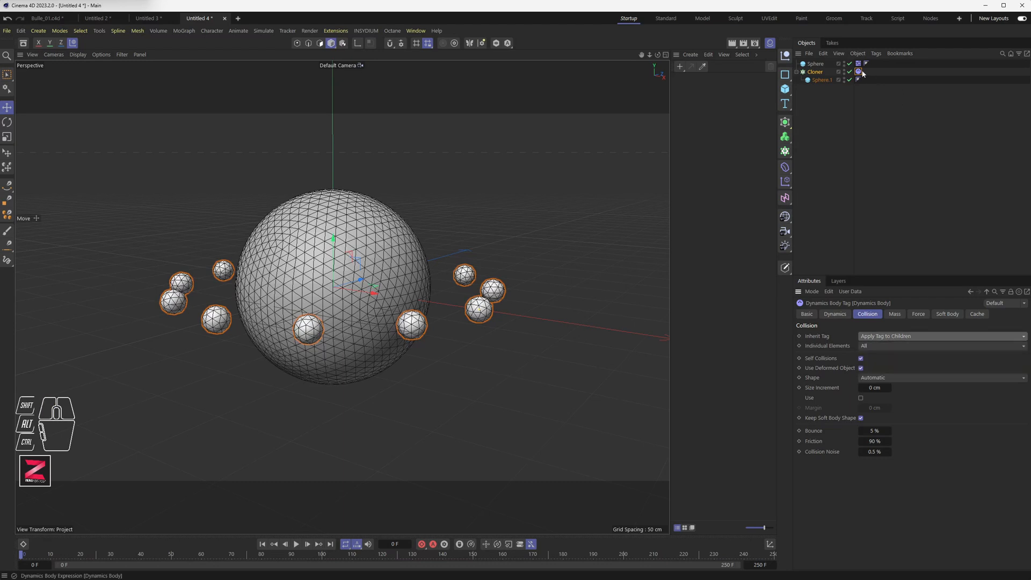
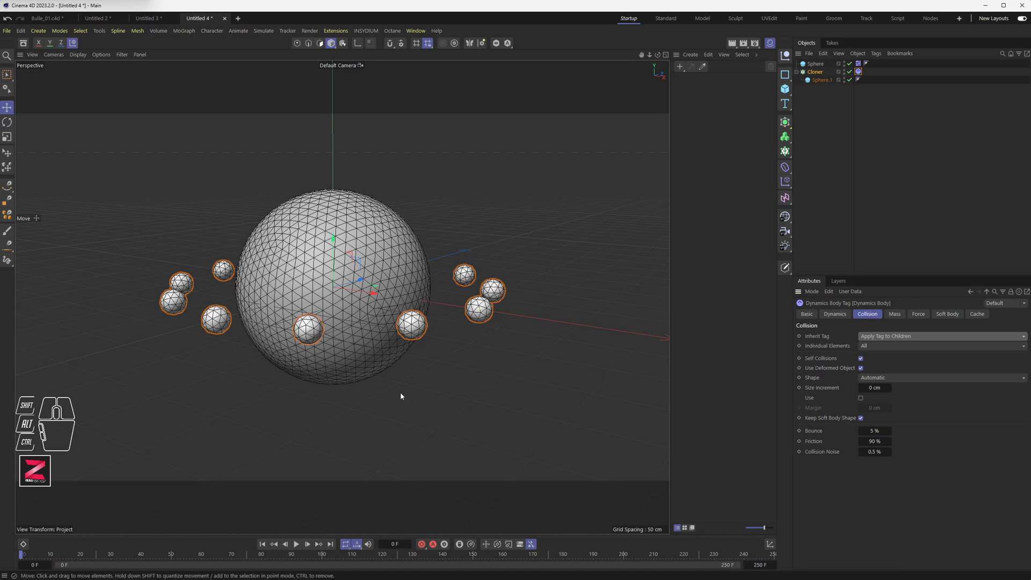
# Play the simulation and return to the start to preview the cloned spheres' motion.
pyautogui.click(296, 544)
pyautogui.click(296, 544)
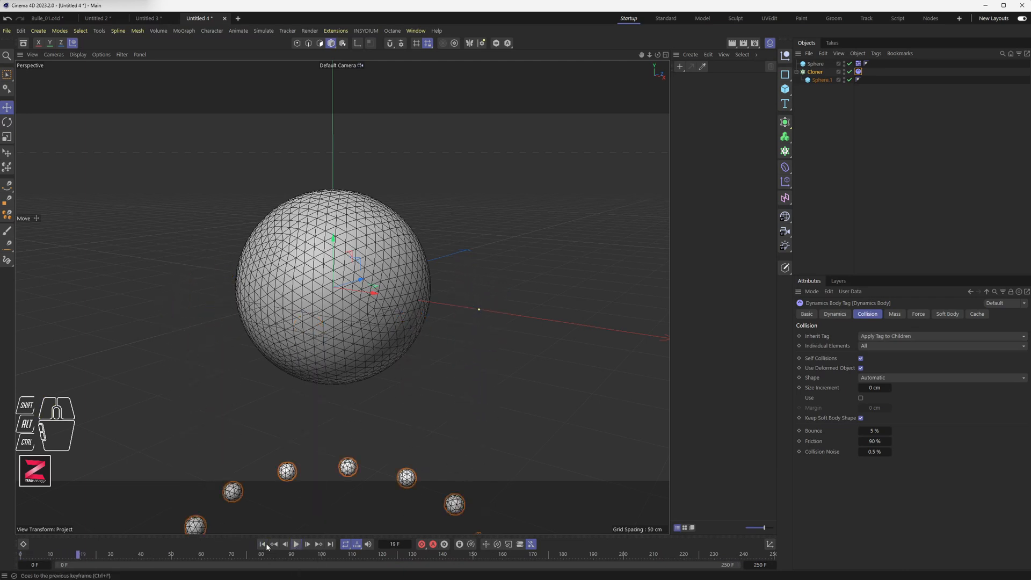
pyautogui.click(262, 544)
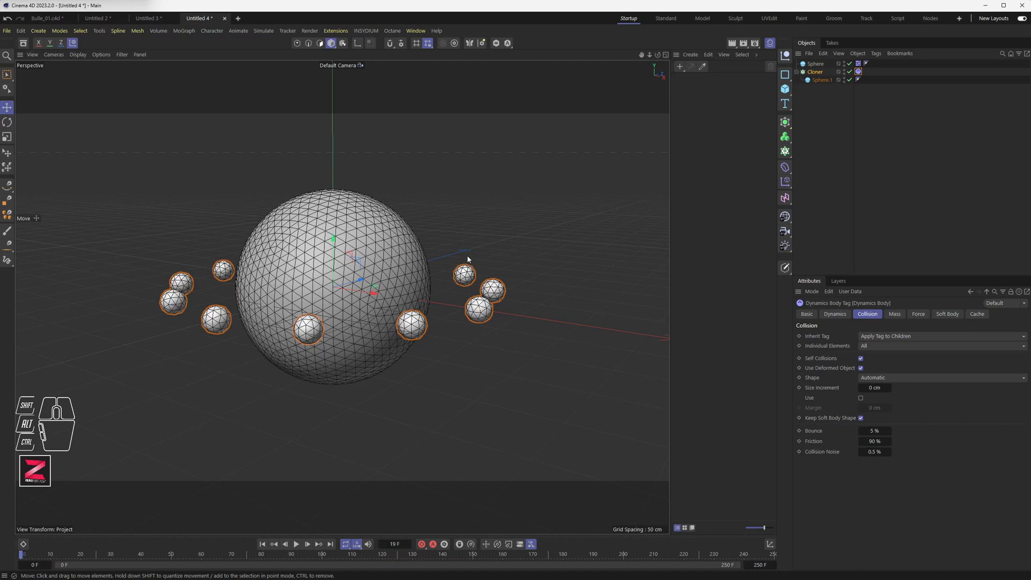
# Set the project's Bullet gravity to 0 cm and replay the simulation from the start.
pyautogui.click(21, 31)
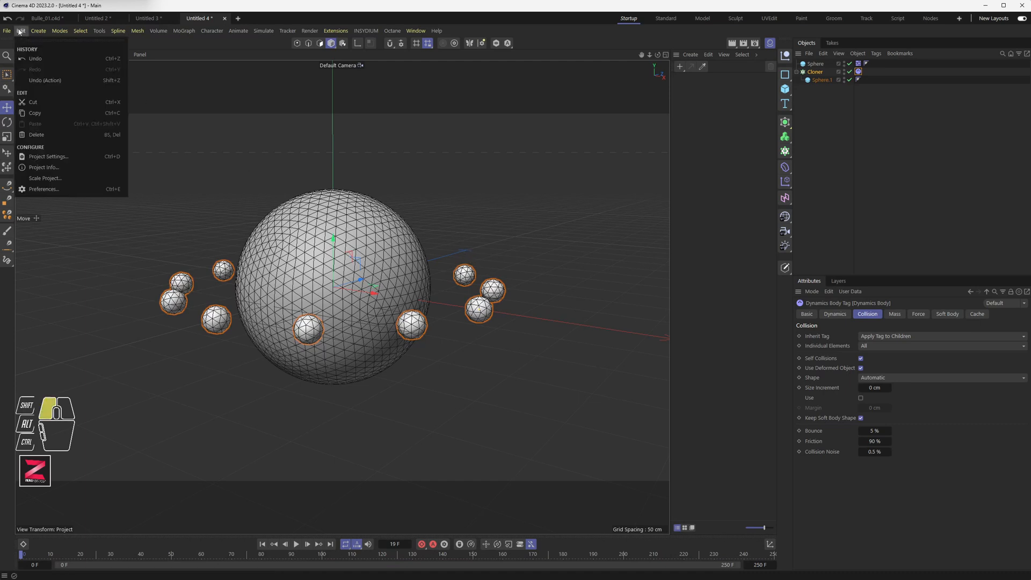
pyautogui.click(47, 157)
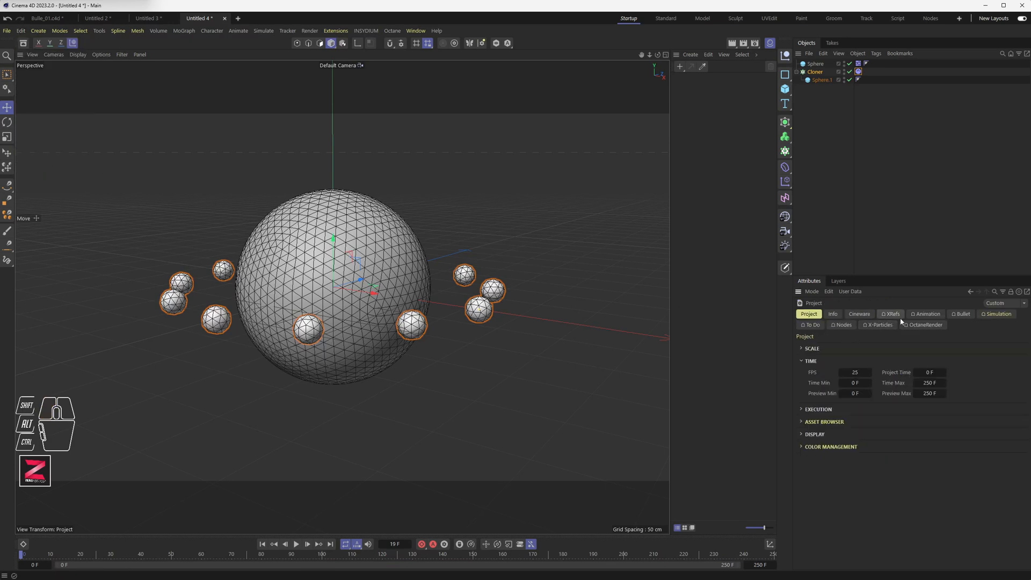
pyautogui.click(962, 315)
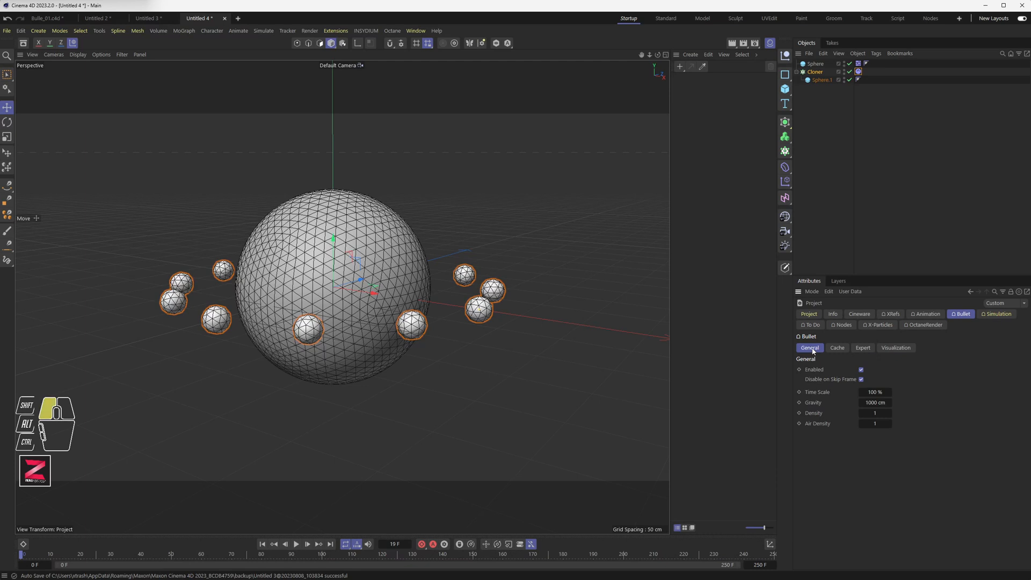
pyautogui.click(873, 402)
pyautogui.write('0')
pyautogui.press('Return')
pyautogui.click(296, 544)
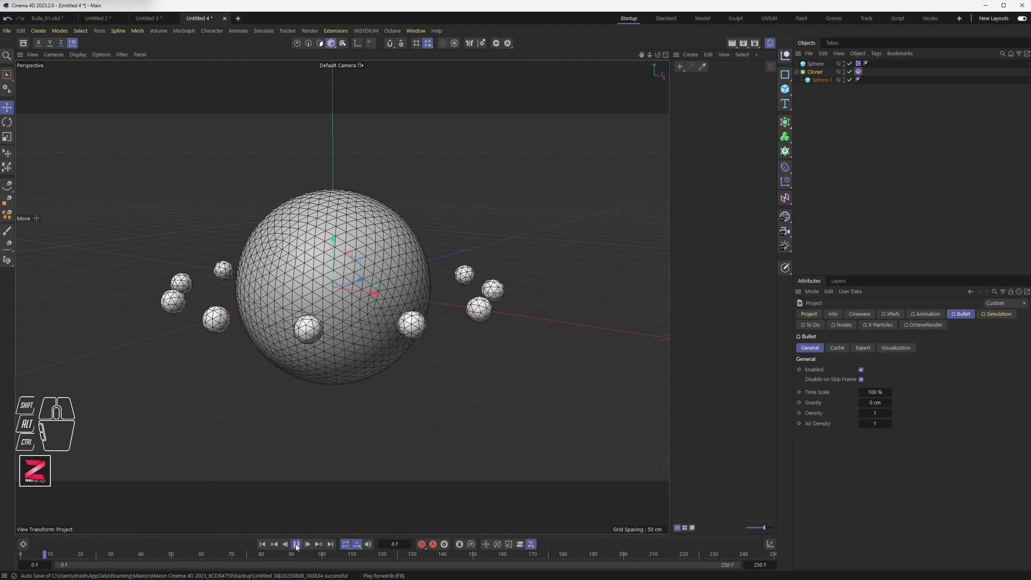
pyautogui.click(262, 544)
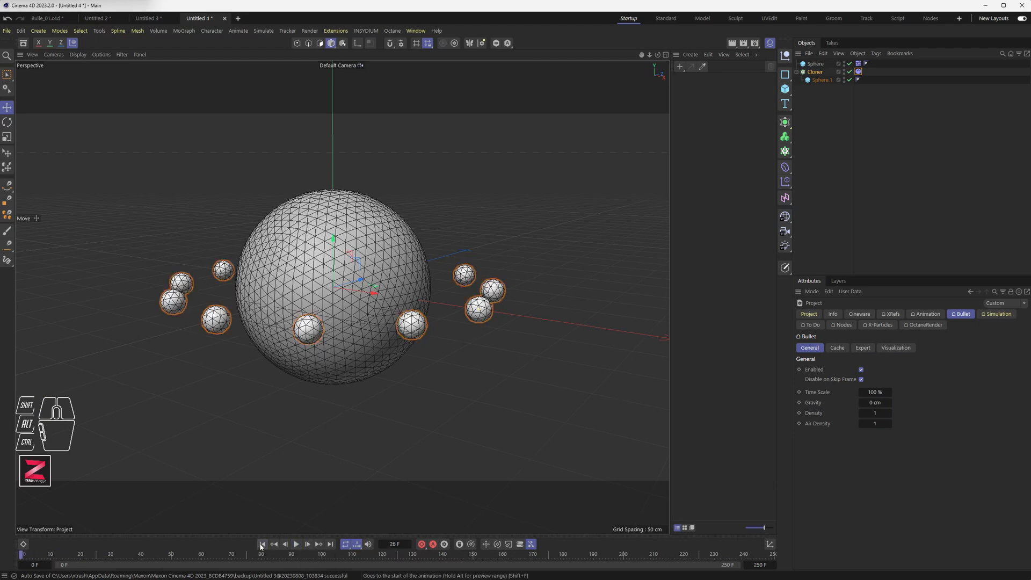
# Add an Attractor force to the scene and play the simulation to test it.
pyautogui.keyDown('alt'); pyautogui.moveTo(313, 175); pyautogui.dragTo(225, 70); pyautogui.keyUp('alt')
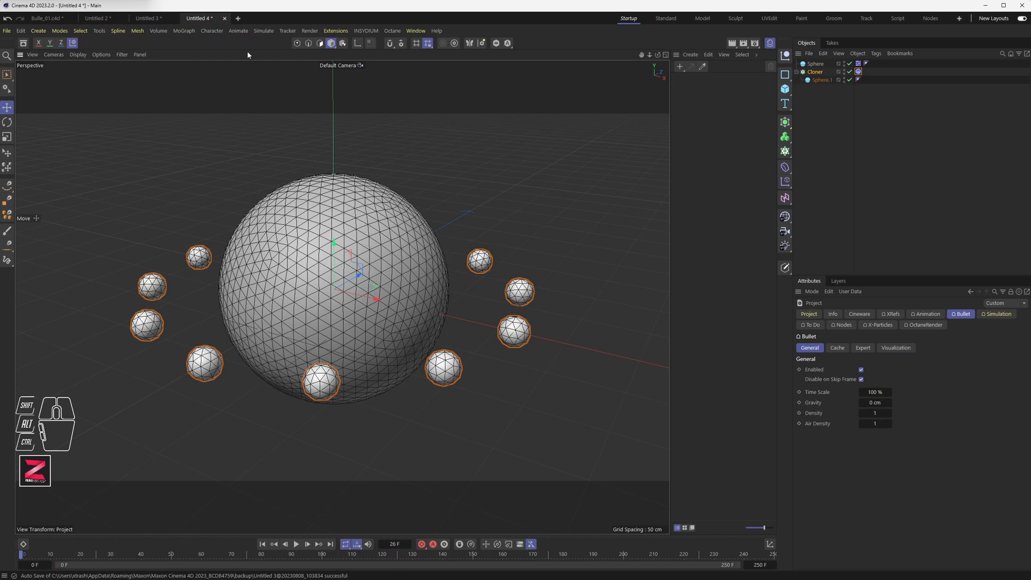
pyautogui.click(263, 31)
pyautogui.moveTo(270, 48)
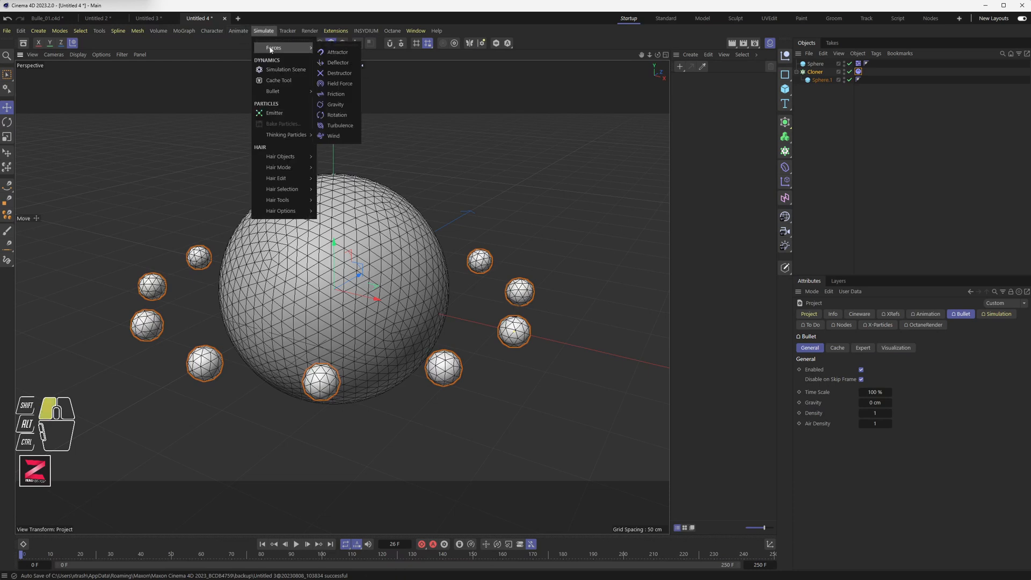
pyautogui.click(342, 56)
pyautogui.keyDown('alt'); pyautogui.moveTo(383, 234); pyautogui.dragTo(359, 302); pyautogui.keyUp('alt')
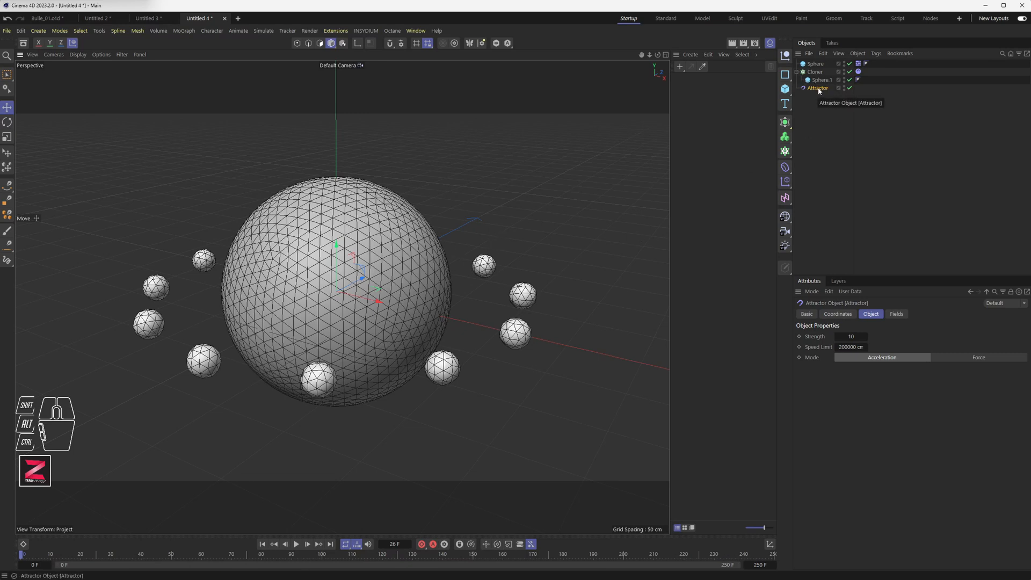
pyautogui.click(296, 544)
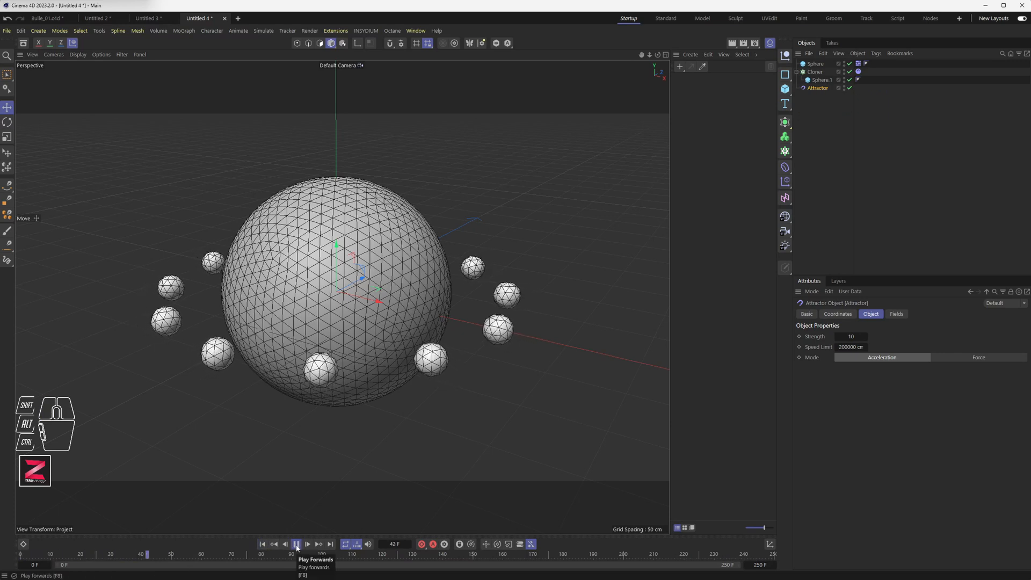
pyautogui.click(296, 544)
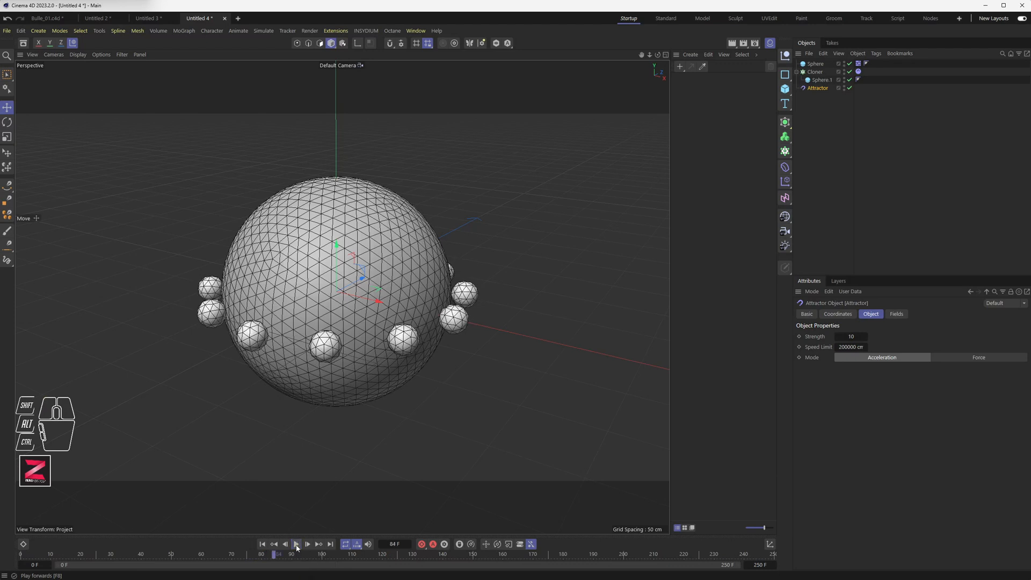
pyautogui.click(262, 544)
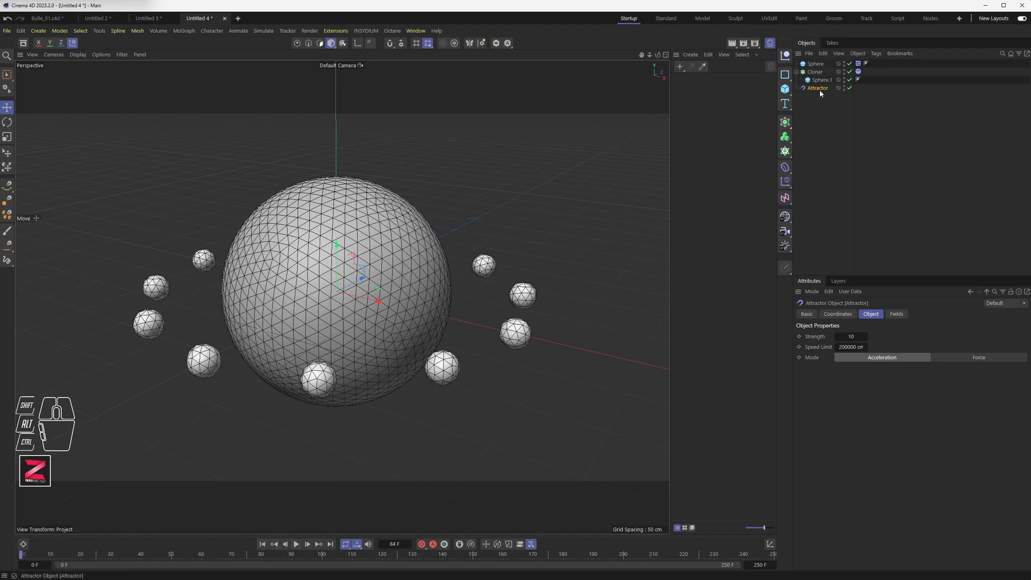
# Set the Attractor's strength to 100 and speed limit to 250 cm, then play the simulation.
pyautogui.click(858, 334)
pyautogui.write('100')
pyautogui.press('Tab')
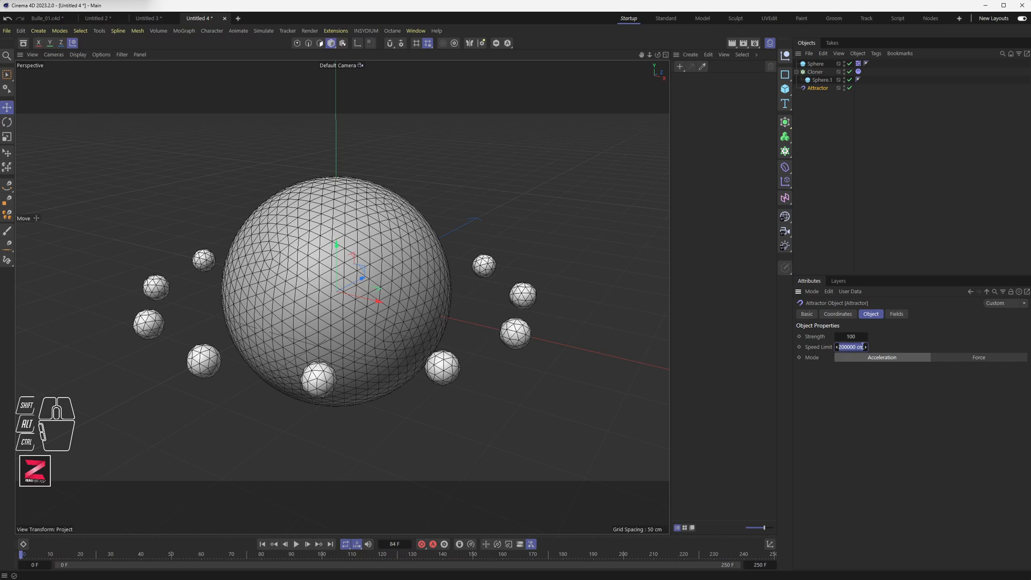
pyautogui.write('250')
pyautogui.press('Return')
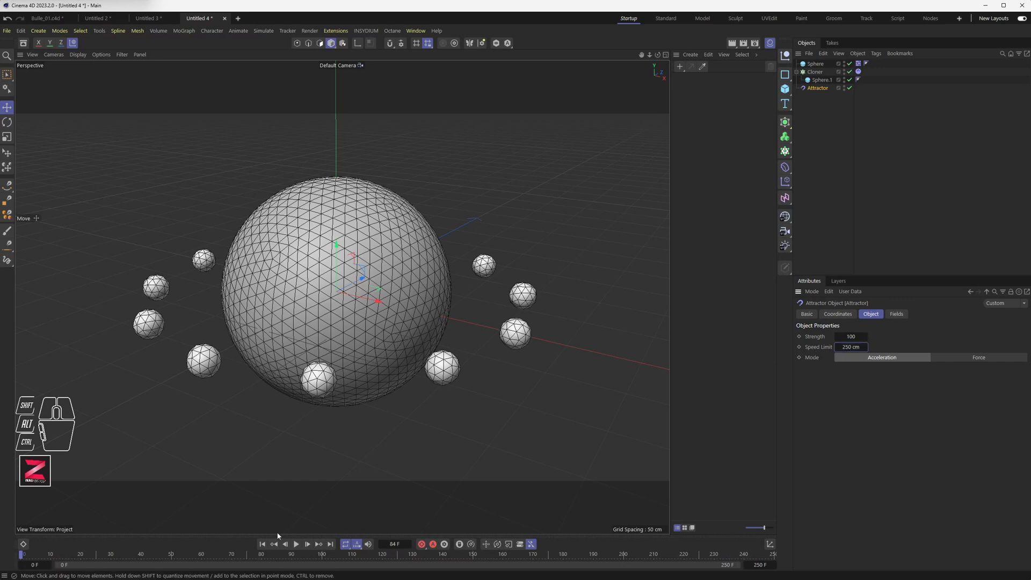
pyautogui.click(297, 544)
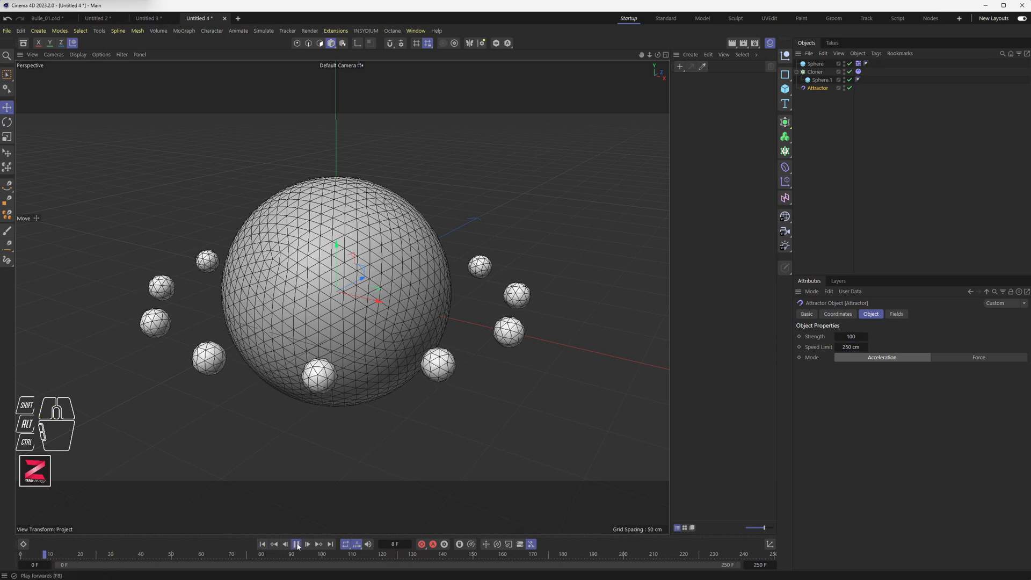
pyautogui.click(297, 544)
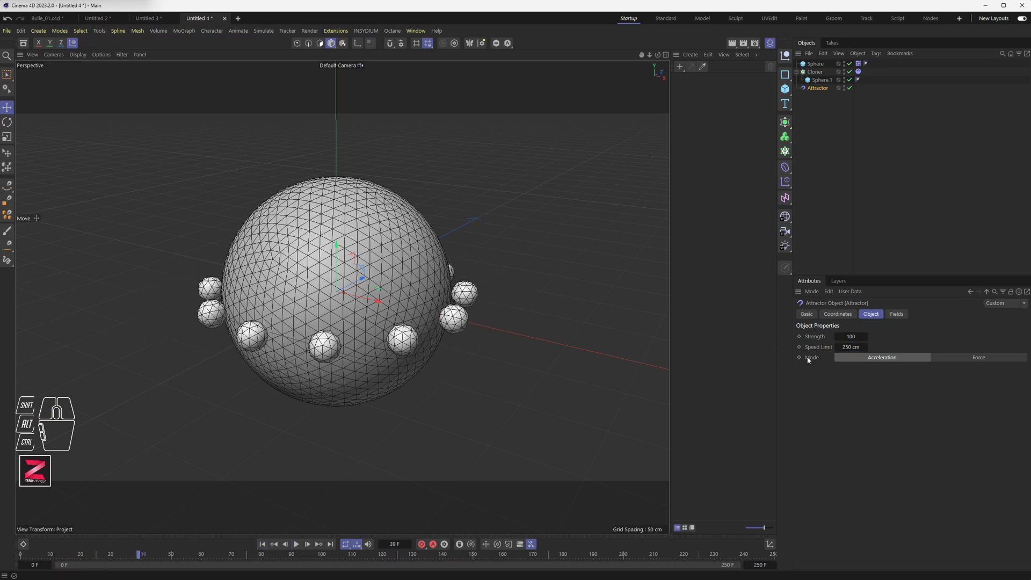
# Raise the Attractor's strength to 150 and replay the simulation from the start.
pyautogui.click(858, 336)
pyautogui.write('150')
pyautogui.click(262, 544)
pyautogui.click(297, 544)
pyautogui.click(296, 545)
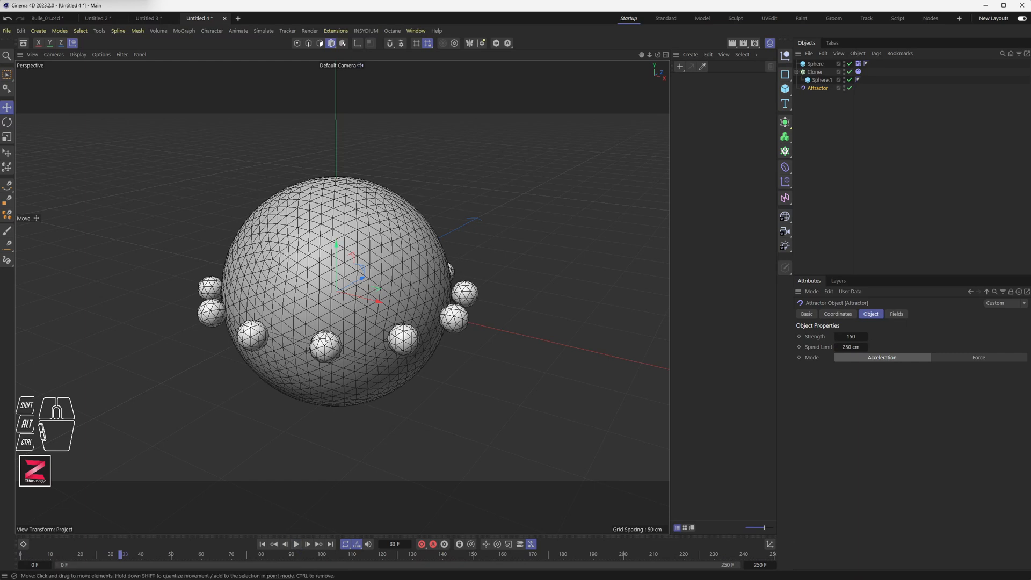
# Move the Attractor beside the large sphere toward the right and replay the simulation.
pyautogui.click(824, 90)
pyautogui.moveTo(369, 301); pyautogui.dragTo(534, 338)
pyautogui.click(262, 544)
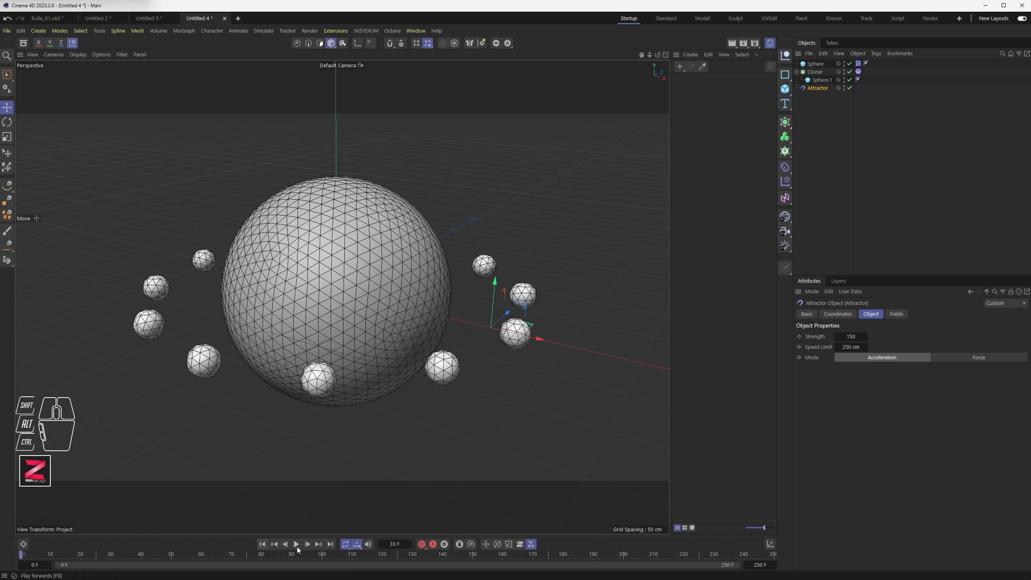
pyautogui.click(296, 544)
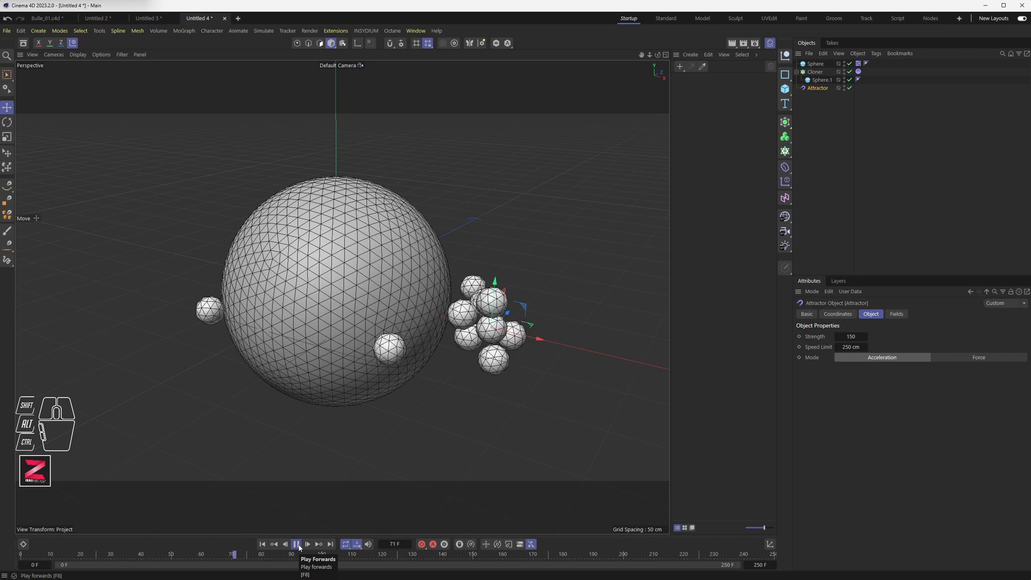
pyautogui.click(297, 543)
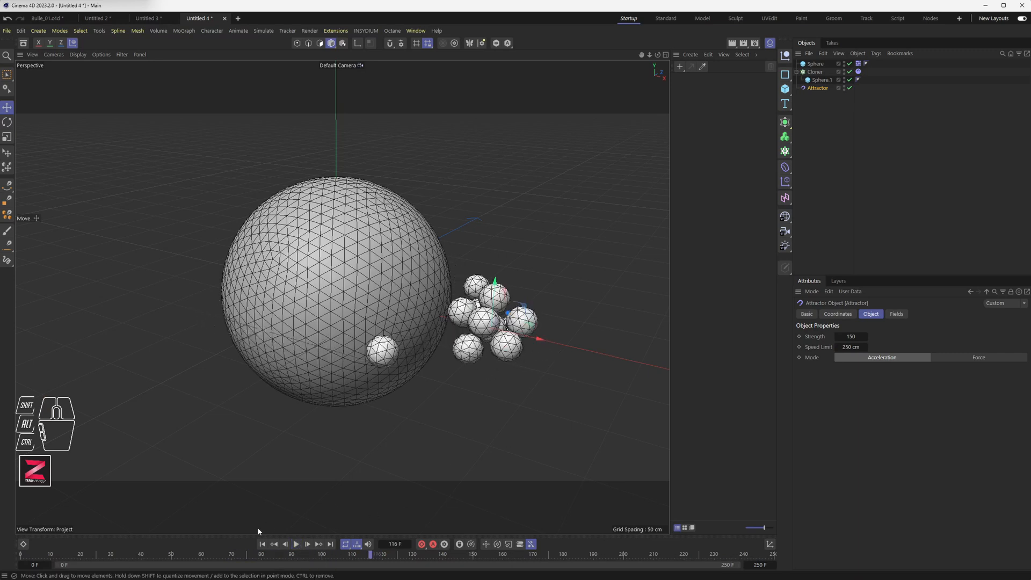
pyautogui.click(262, 544)
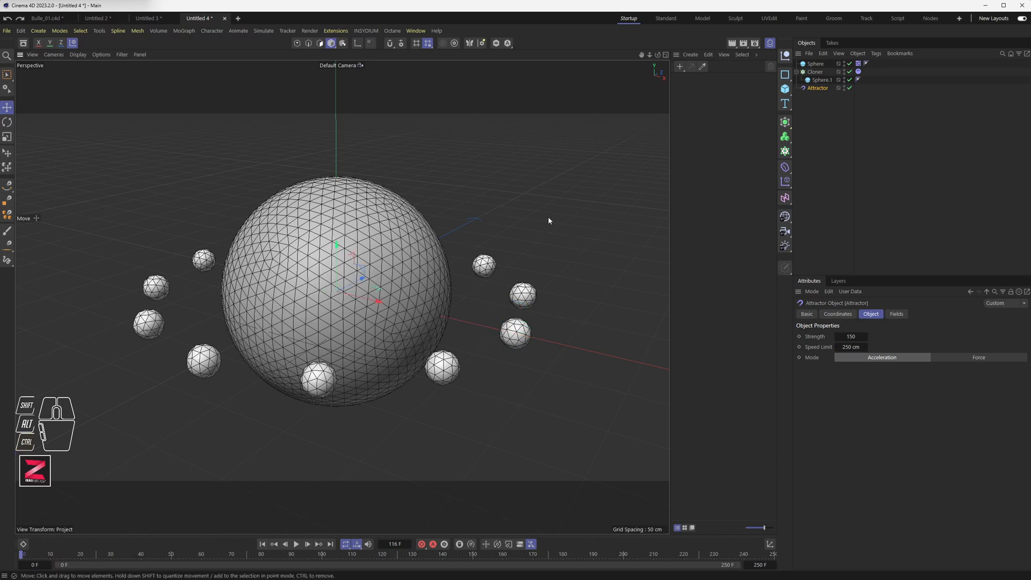
# Add a Turbulence force to the scene and play the simulation.
pyautogui.click(260, 32)
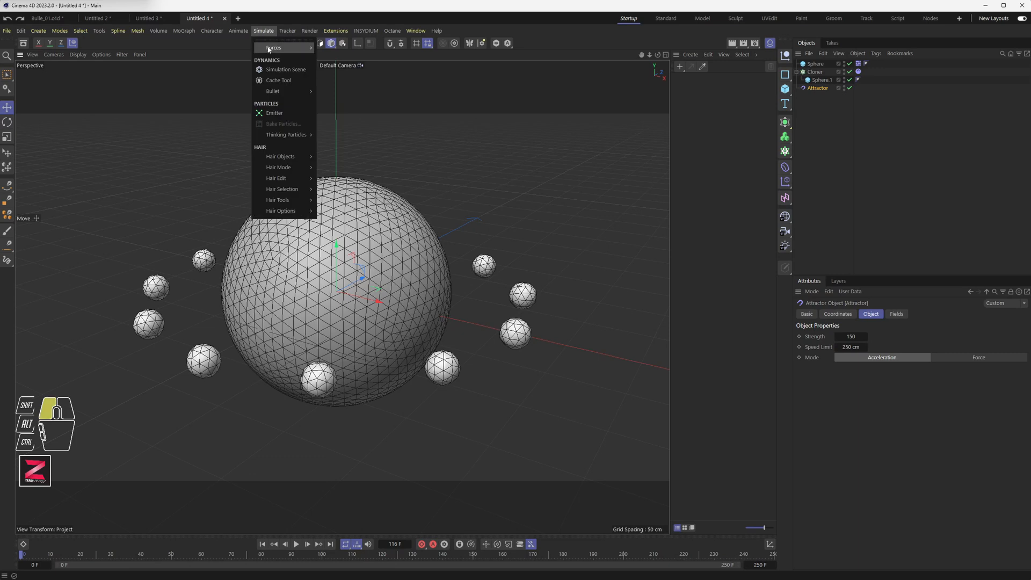
pyautogui.moveTo(277, 47)
pyautogui.click(338, 125)
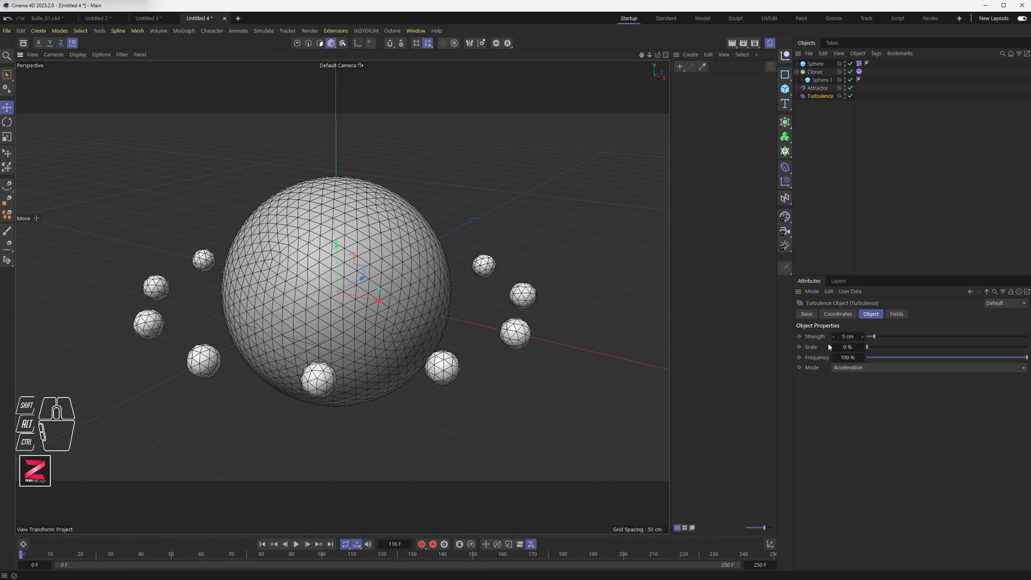
pyautogui.click(296, 544)
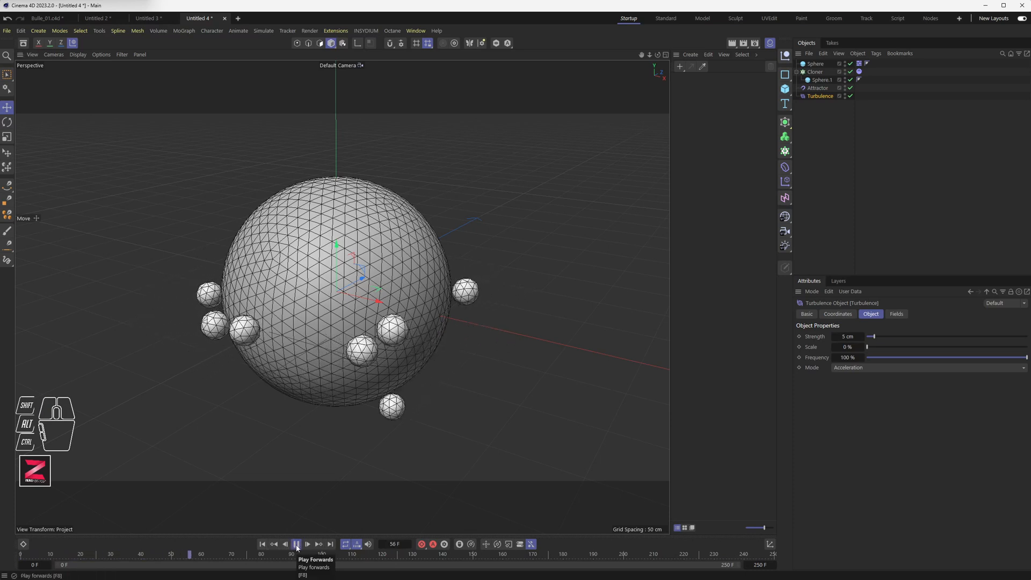
pyautogui.click(297, 545)
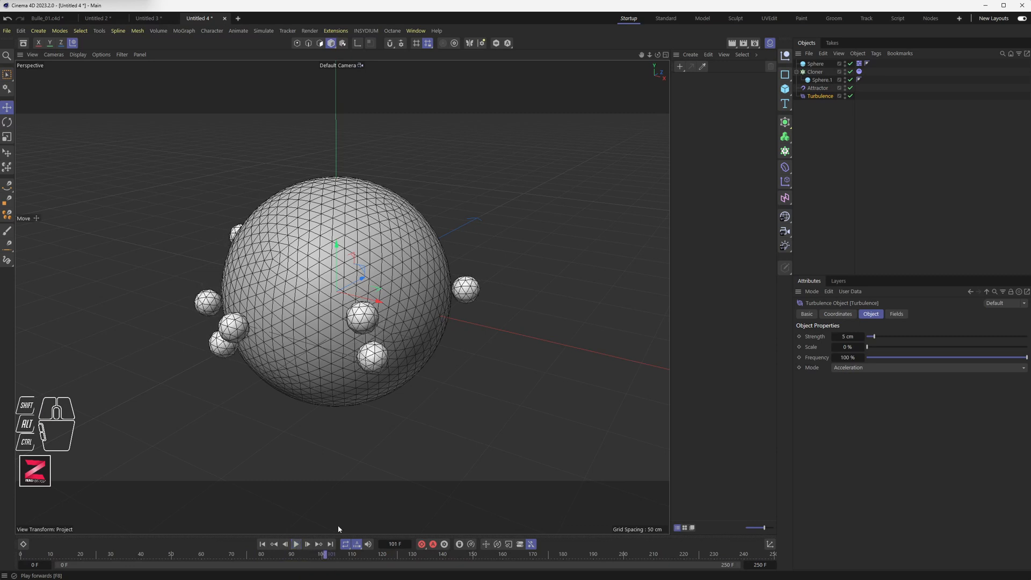
# Set the Turbulence strength to 20 cm and replay the simulation from the start.
pyautogui.click(847, 336)
pyautogui.write('20')
pyautogui.press('Return')
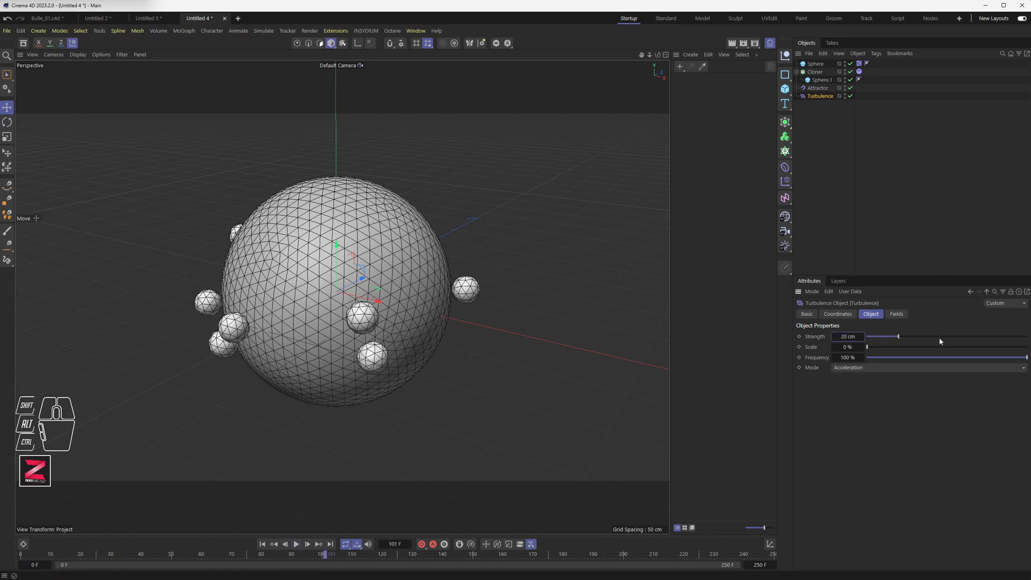
pyautogui.click(262, 544)
pyautogui.click(296, 544)
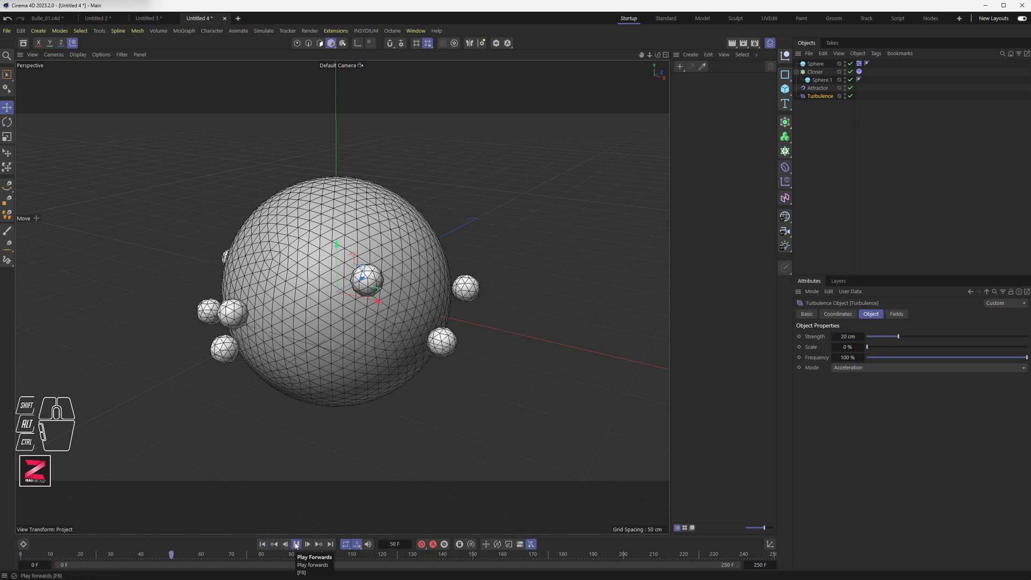
pyautogui.click(296, 545)
# Lower the Turbulence strength to 15 cm, raise its scale to about 54%, and replay the simulation.
pyautogui.click(847, 336)
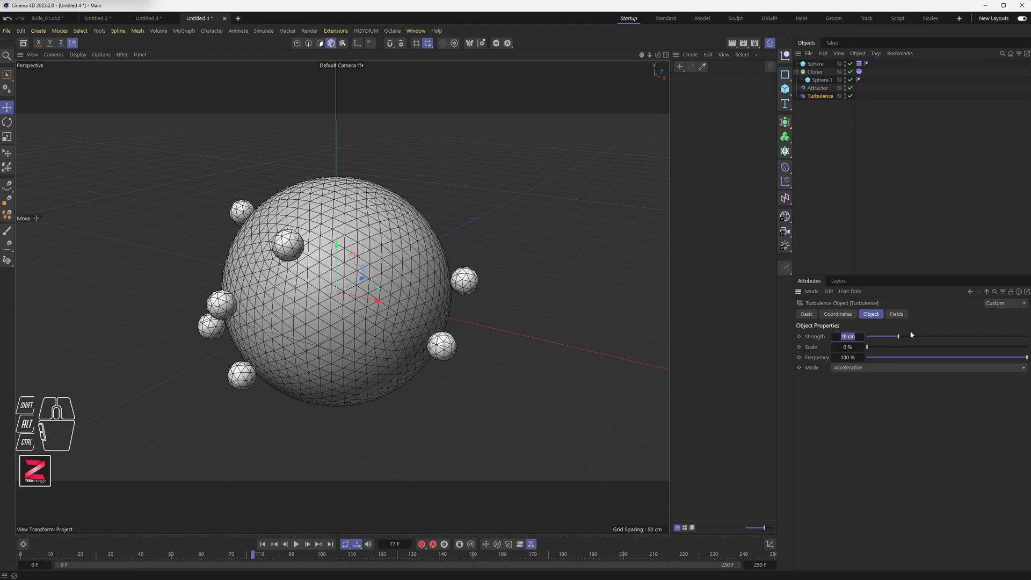
pyautogui.write('15')
pyautogui.press('Return')
pyautogui.moveTo(867, 346); pyautogui.dragTo(954, 347)
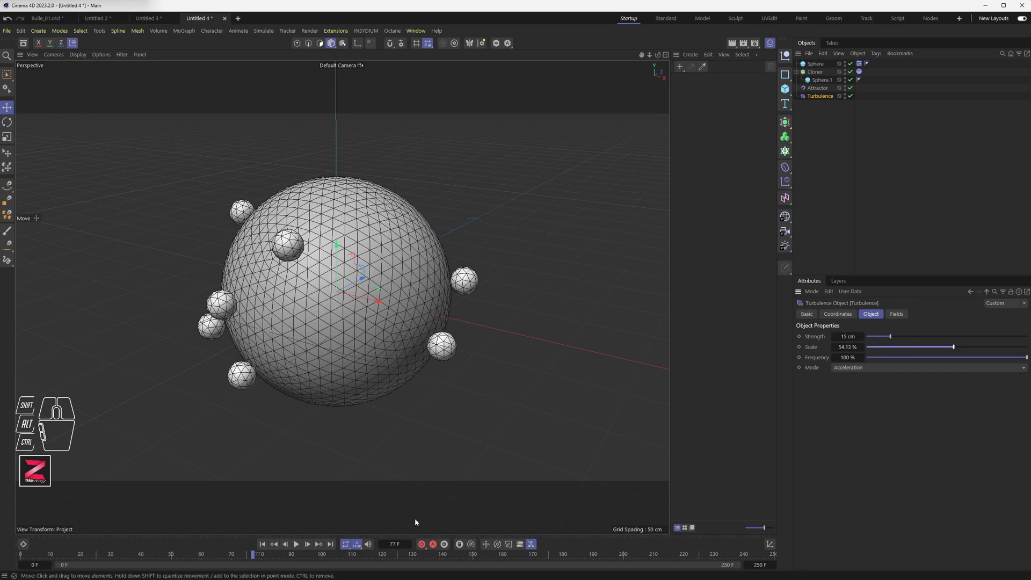
pyautogui.click(262, 544)
pyautogui.click(295, 543)
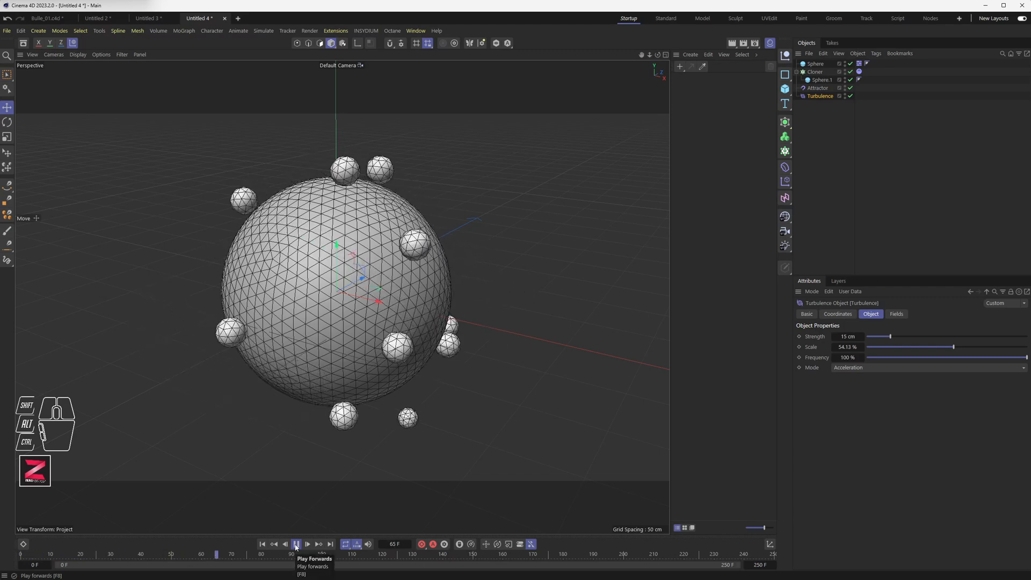
pyautogui.click(296, 544)
# Set the Turbulence strength to 12 cm.
pyautogui.click(848, 336)
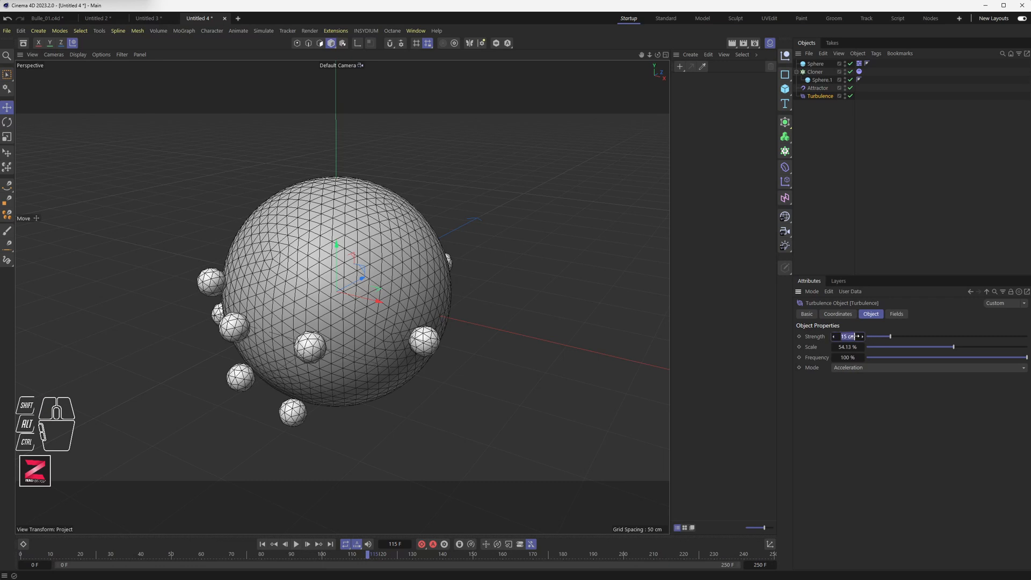
pyautogui.write('12')
pyautogui.press('Return')
# Set the bounce of the large sphere's collider body tag to 35%.
pyautogui.click(859, 72)
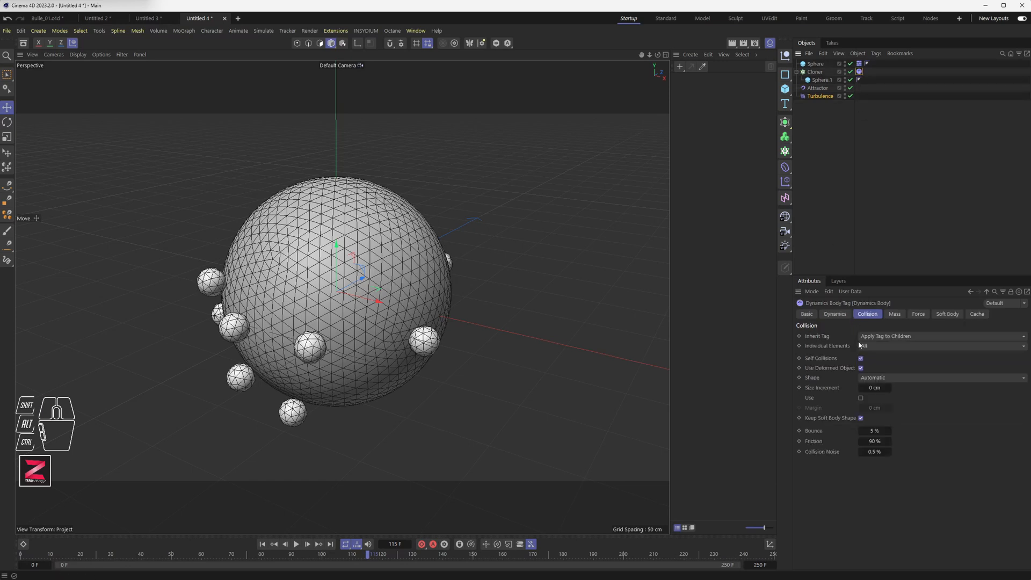
pyautogui.click(878, 433)
pyautogui.click(859, 64)
pyautogui.click(873, 430)
pyautogui.write('35')
pyautogui.press('Return')
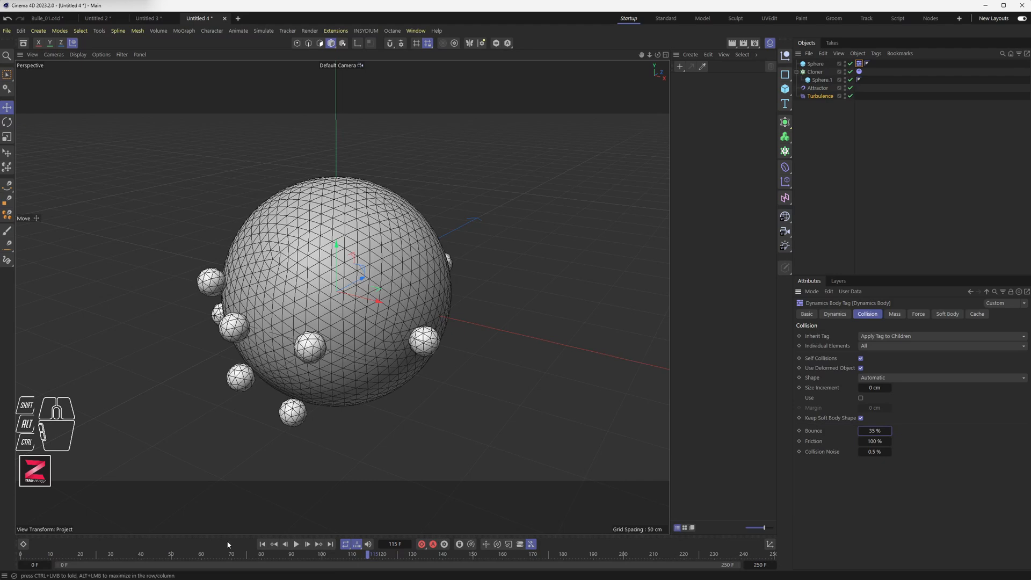
# Replay the simulation from the start to check the spheres' motion.
pyautogui.click(262, 544)
pyautogui.click(297, 544)
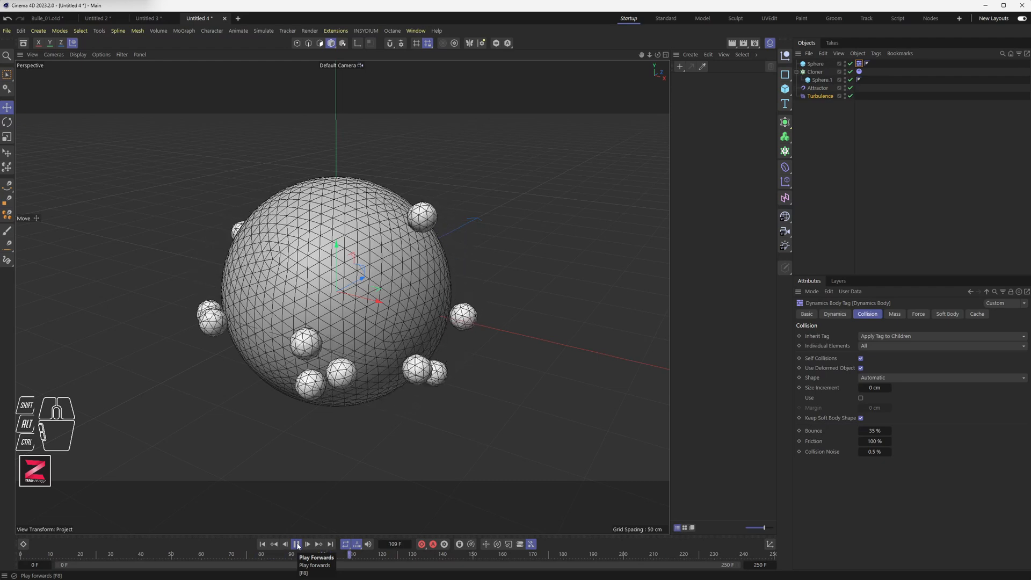
pyautogui.click(297, 544)
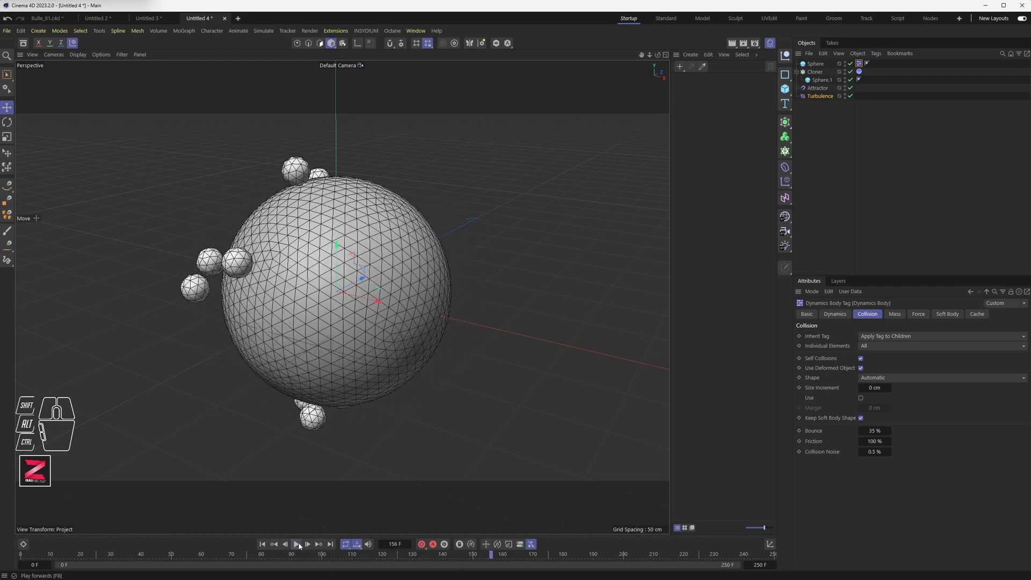
# Lower the Turbulence strength to 7.6 cm and replay the simulation from the start.
pyautogui.click(820, 95)
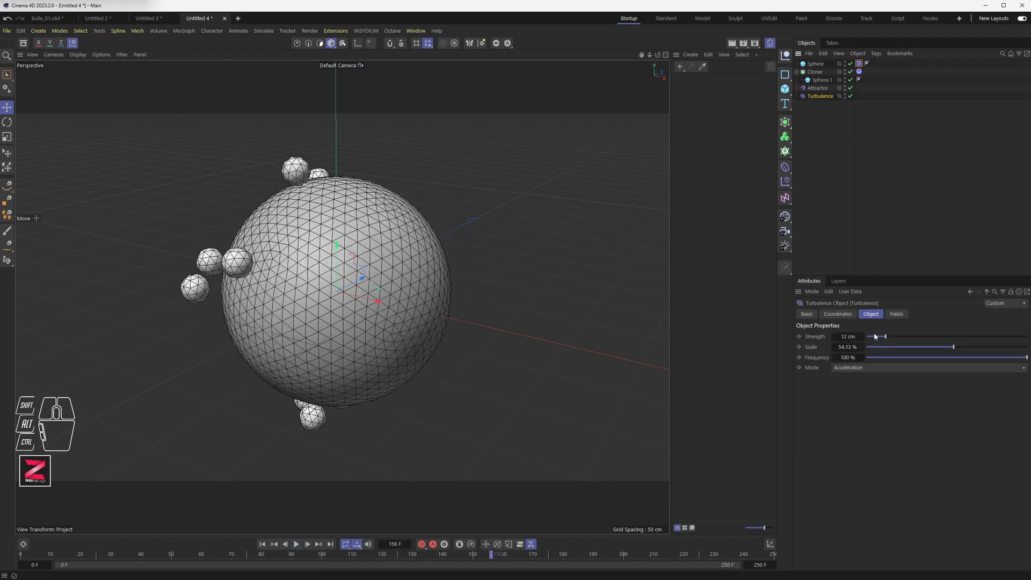
pyautogui.moveTo(884, 339); pyautogui.dragTo(878, 339)
pyautogui.click(262, 543)
pyautogui.click(297, 545)
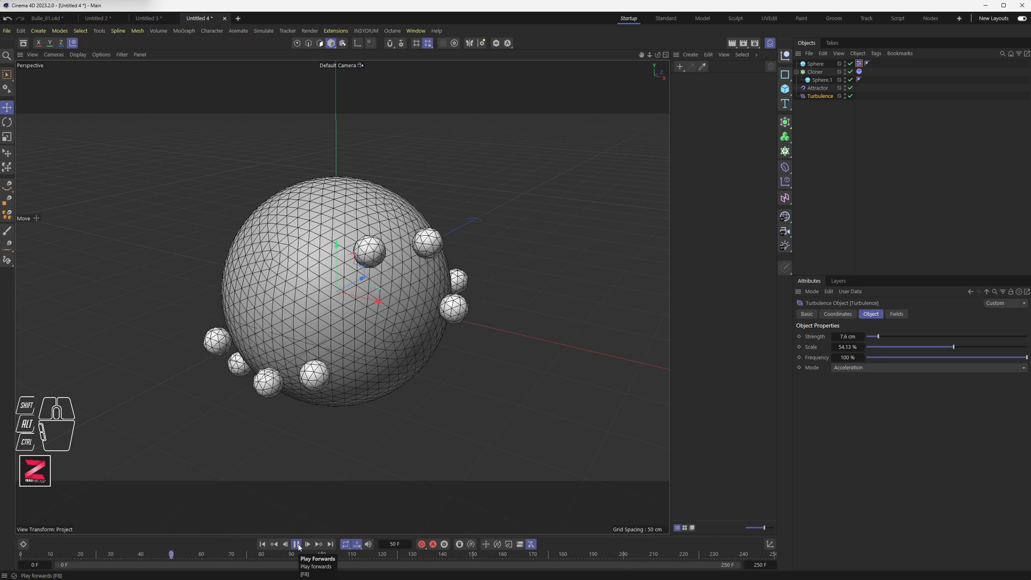
pyautogui.click(297, 545)
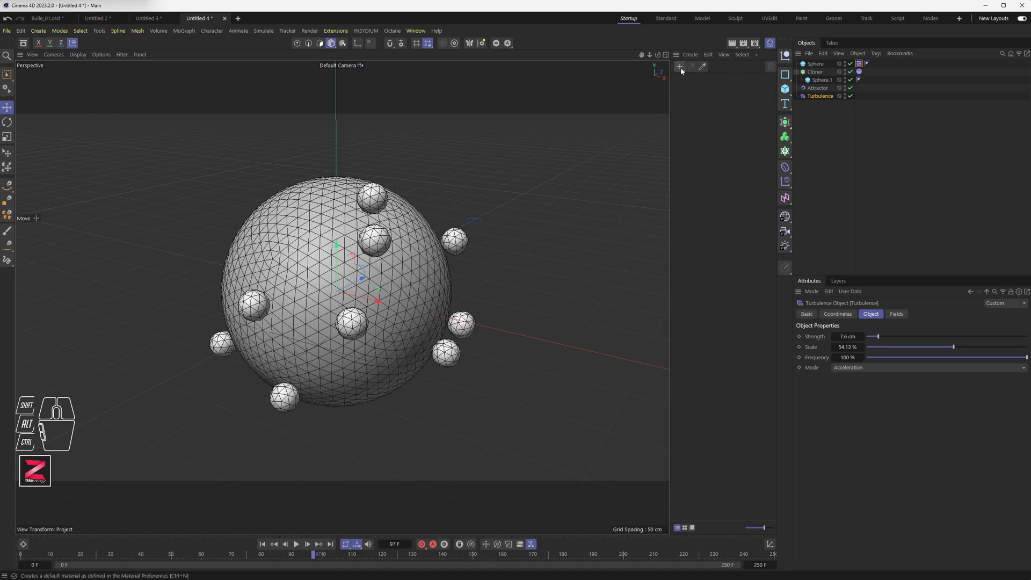
# Create a new default material.
pyautogui.click(414, 31)
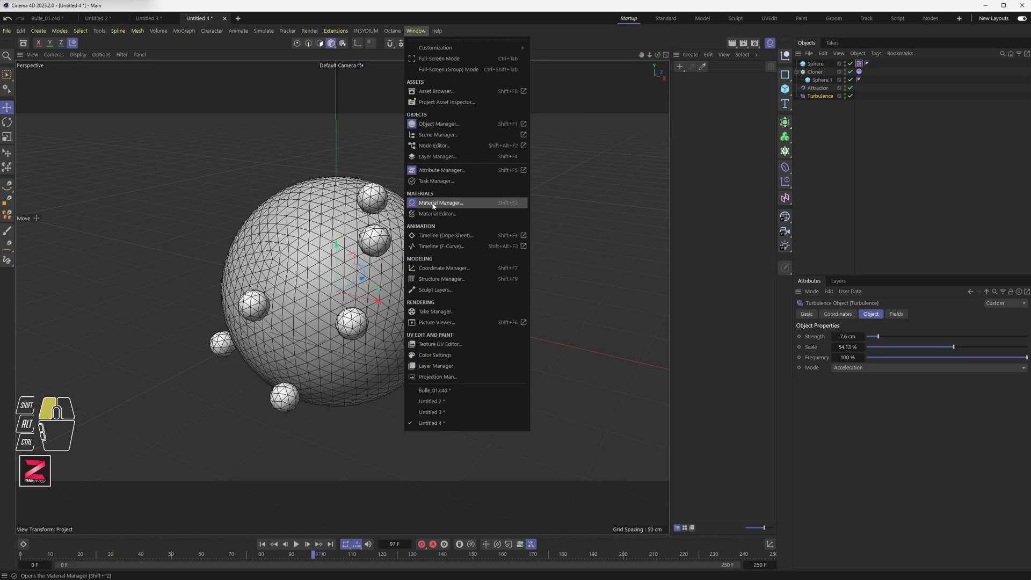
pyautogui.click(691, 178)
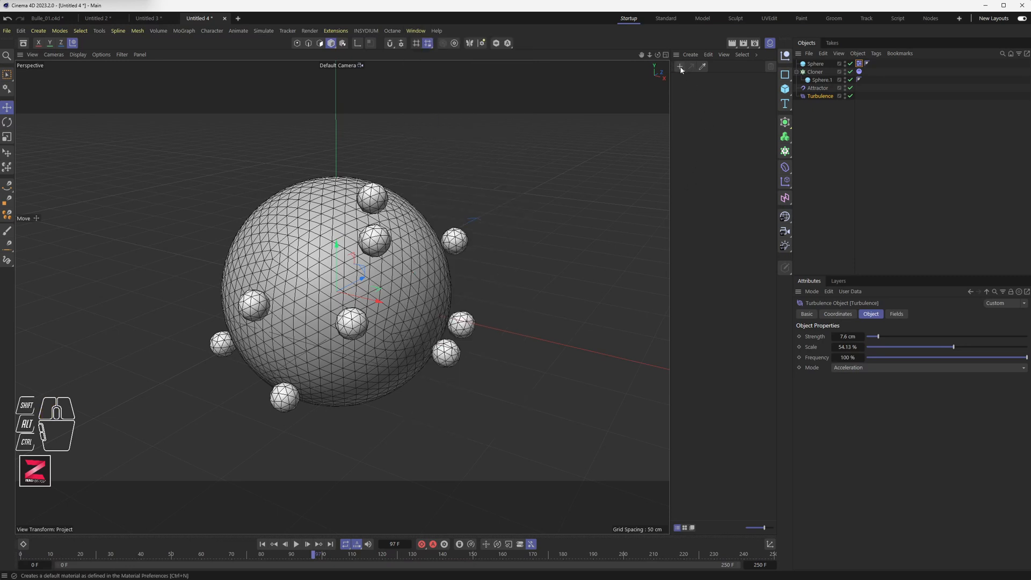
pyautogui.click(690, 54)
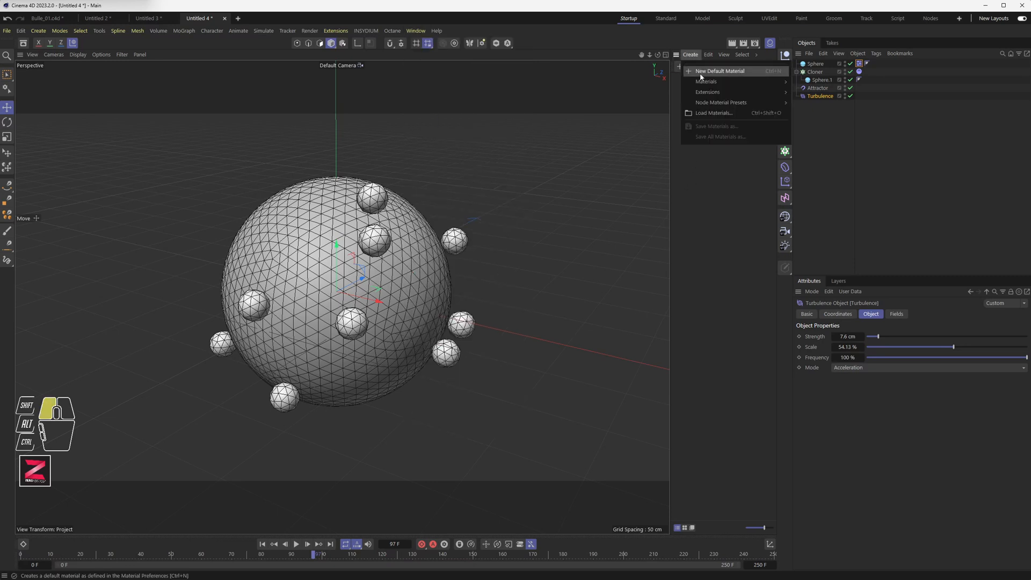
pyautogui.click(701, 77)
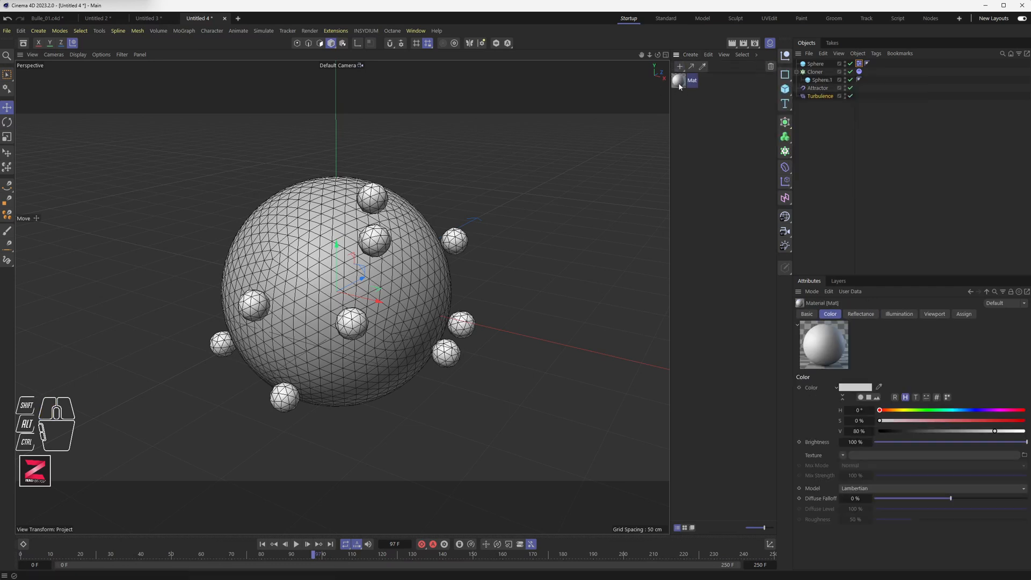
# Open the new material in the Material Editor and disable its Color and Reflectance channels.
pyautogui.doubleClick(679, 81)
pyautogui.moveTo(717, 76); pyautogui.dragTo(525, 109)
pyautogui.click(536, 201)
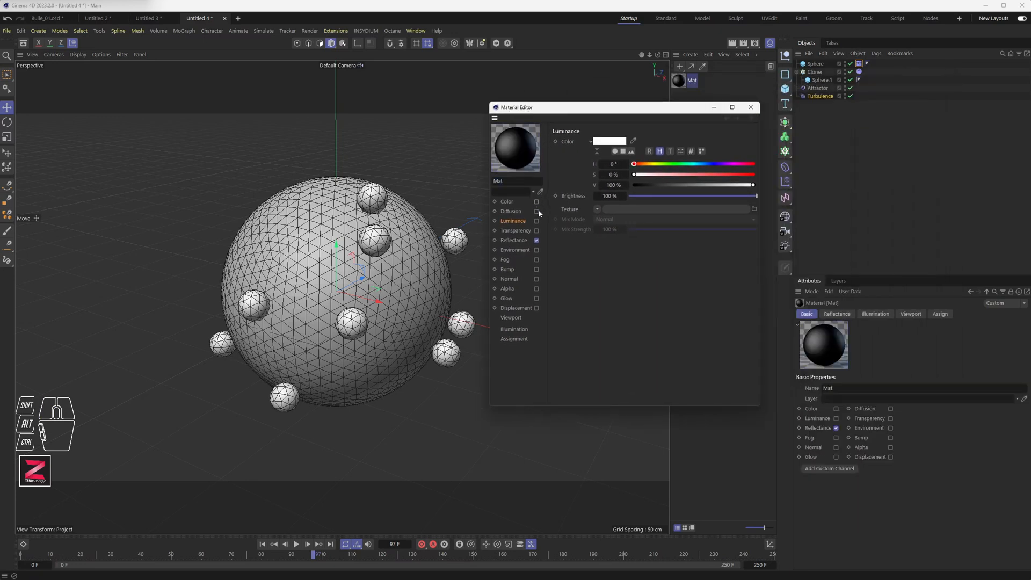
pyautogui.click(536, 240)
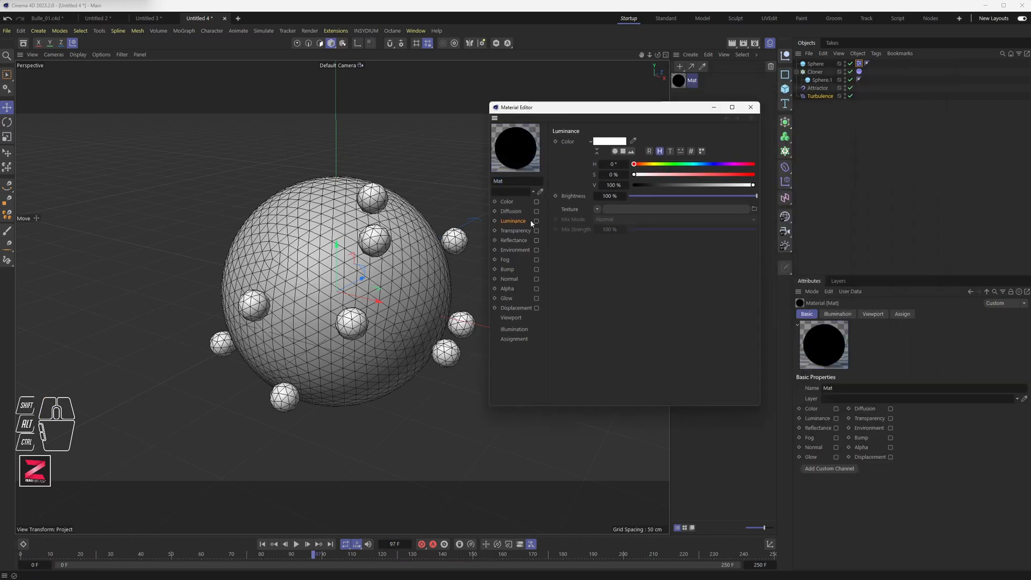
# Enable the Luminance channel and load a Proximal shader as its texture.
pyautogui.click(536, 221)
pyautogui.click(517, 223)
pyautogui.click(514, 214)
pyautogui.click(514, 221)
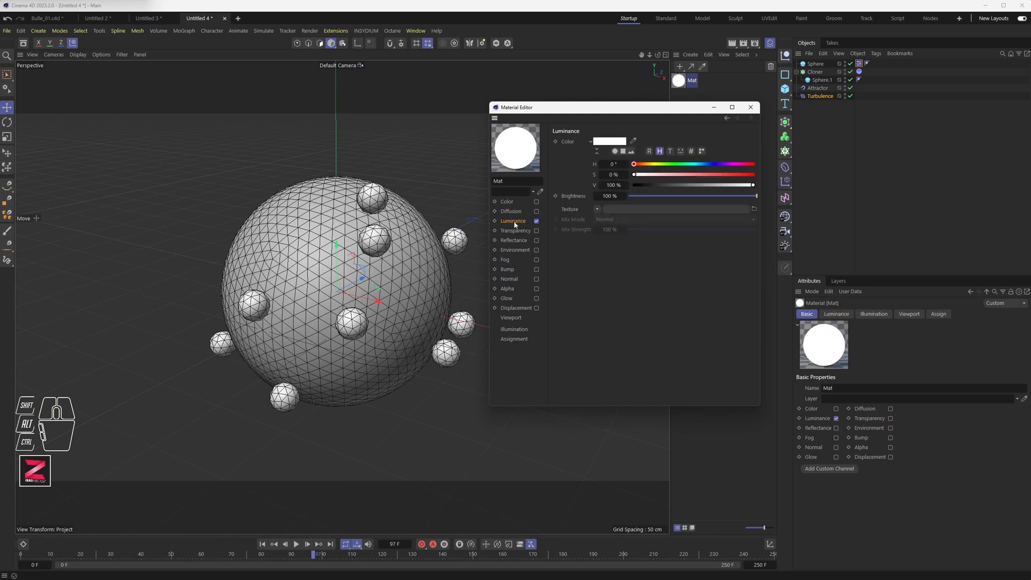
pyautogui.click(600, 207)
pyautogui.moveTo(630, 387)
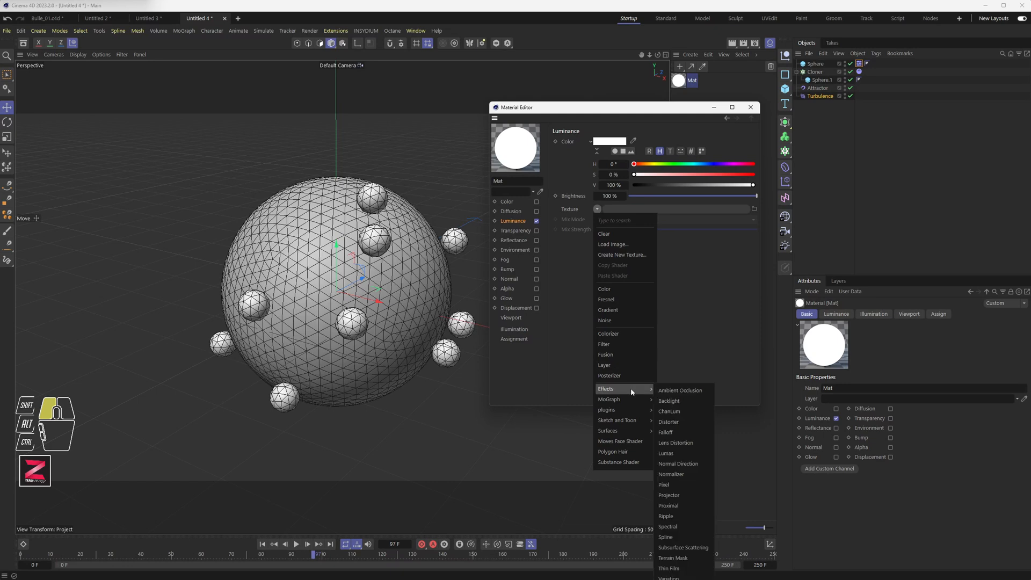
pyautogui.click(678, 507)
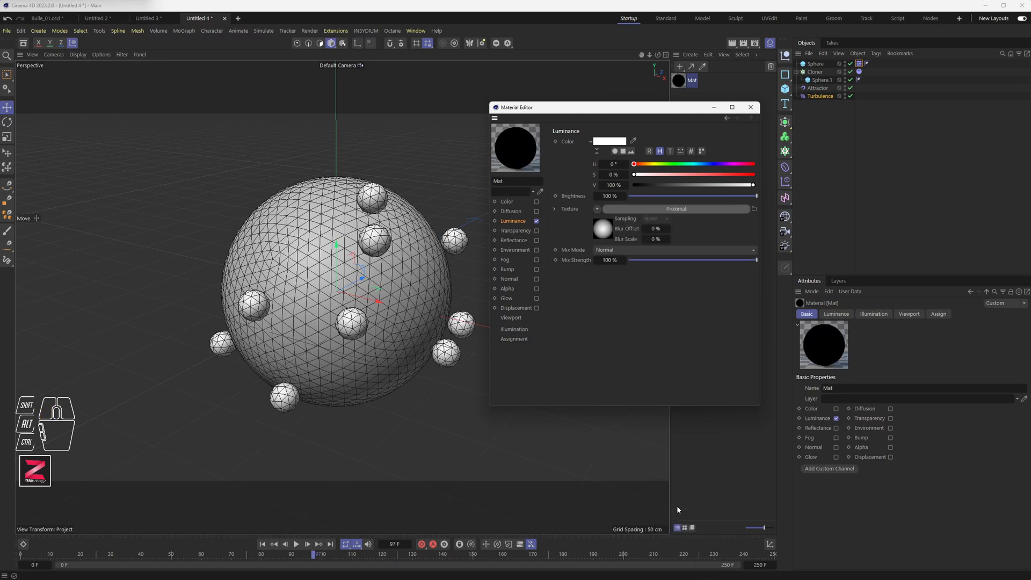
# Open the Proximal shader and add the Cloner to its Objects list.
pyautogui.click(666, 209)
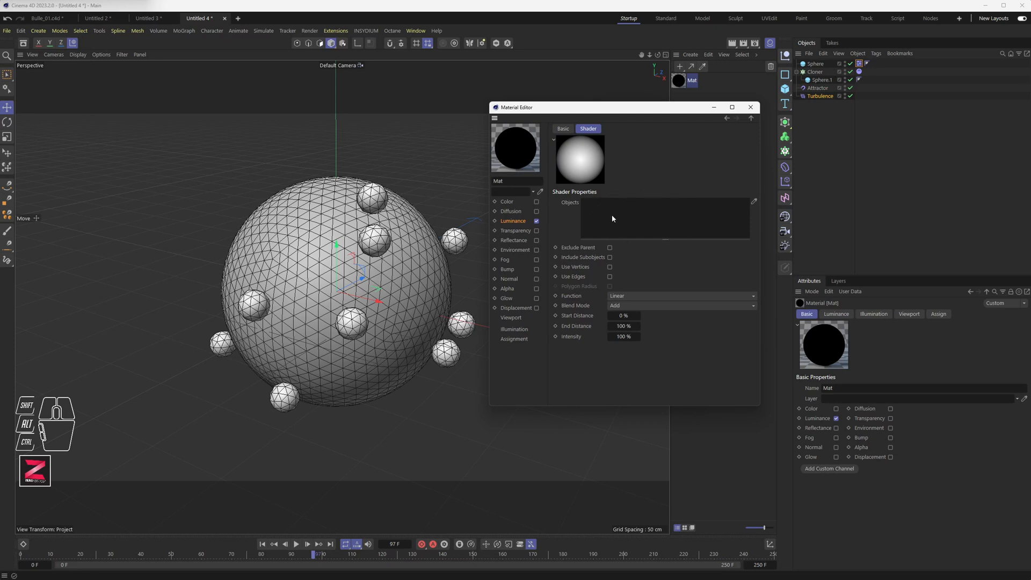
pyautogui.moveTo(814, 71); pyautogui.dragTo(634, 223)
pyautogui.moveTo(679, 116); pyautogui.dragTo(662, 128)
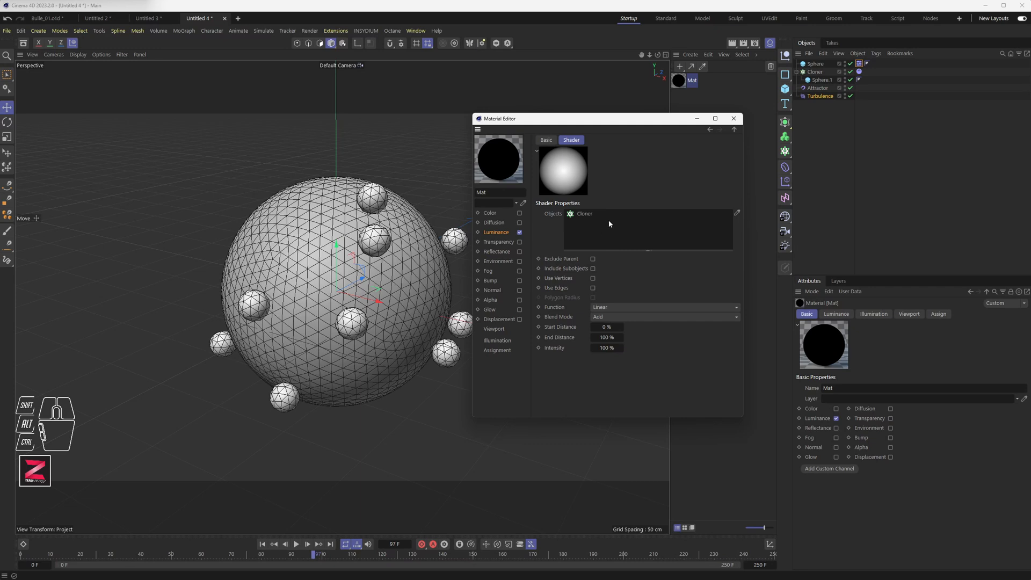
# Apply the material to the large Sphere object.
pyautogui.moveTo(678, 88); pyautogui.dragTo(817, 66)
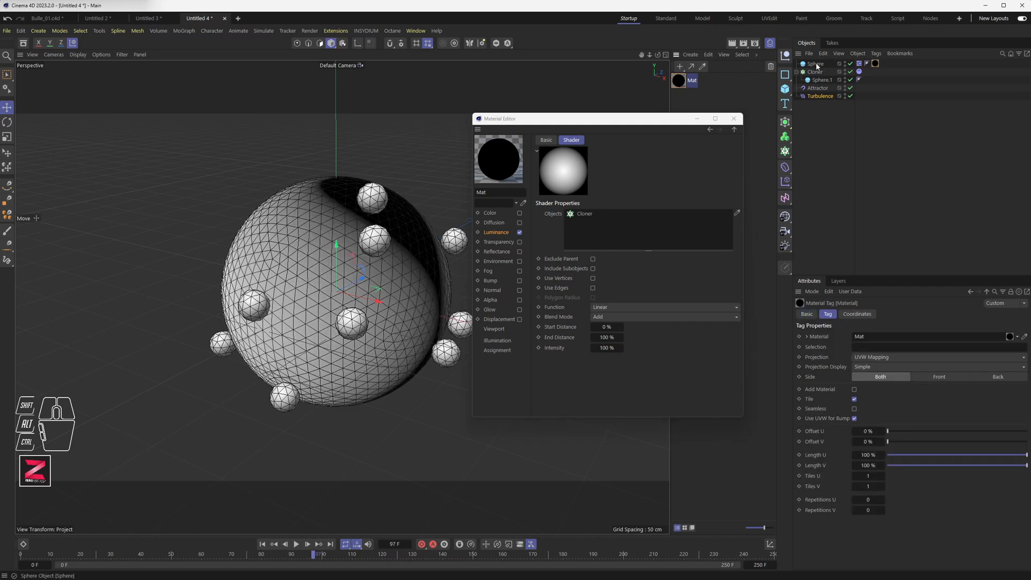
pyautogui.keyDown('alt'); pyautogui.moveTo(329, 291); pyautogui.dragTo(354, 279); pyautogui.keyUp('alt')
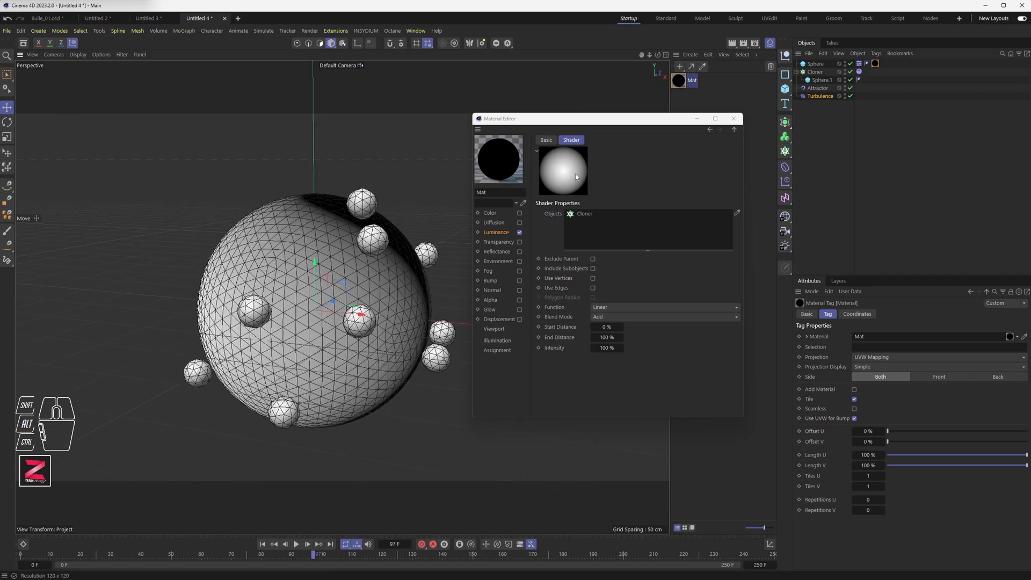
pyautogui.keyDown('alt'); pyautogui.moveTo(352, 278); pyautogui.dragTo(381, 273); pyautogui.keyUp('alt')
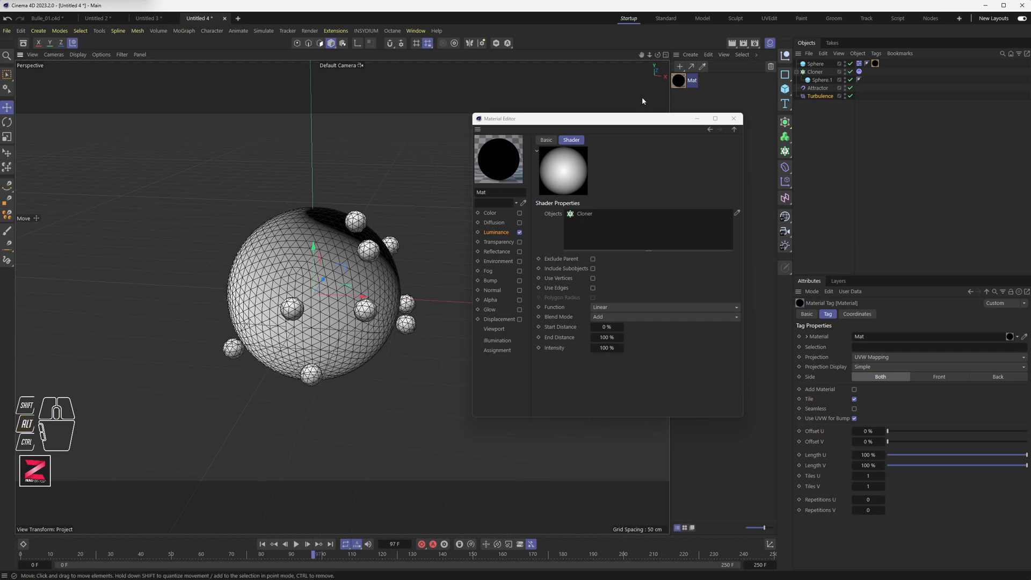
# Start an interactive render region around the sphere and enlarge it to frame the scene.
pyautogui.moveTo(735, 47); pyautogui.dragTo(766, 103)
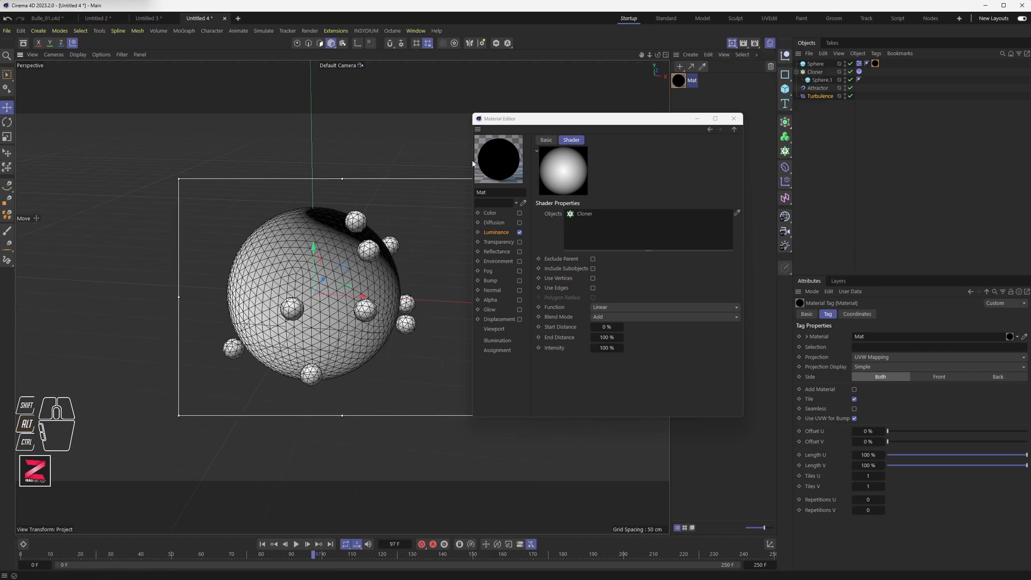
pyautogui.click(262, 545)
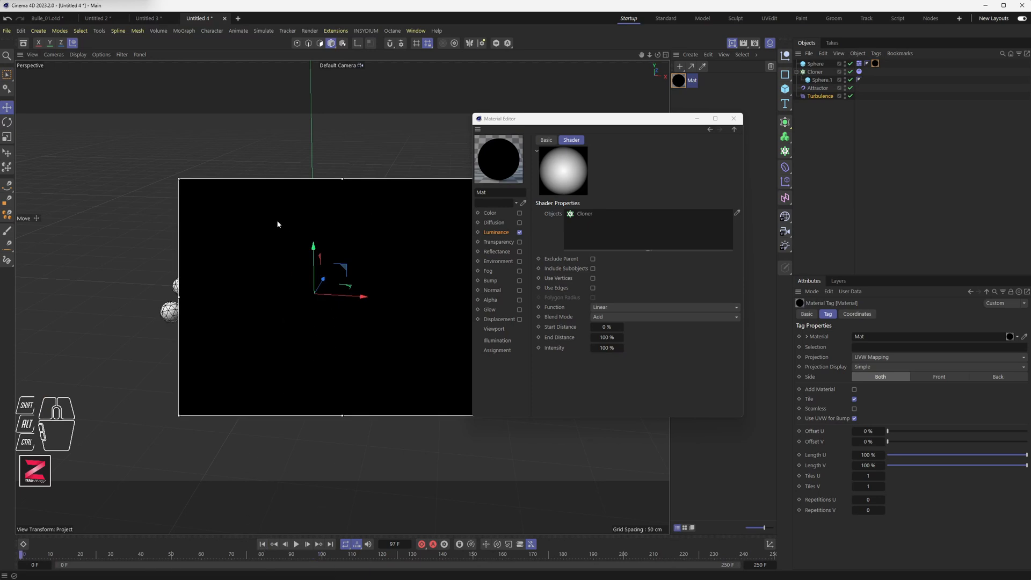
pyautogui.moveTo(178, 179); pyautogui.dragTo(112, 138)
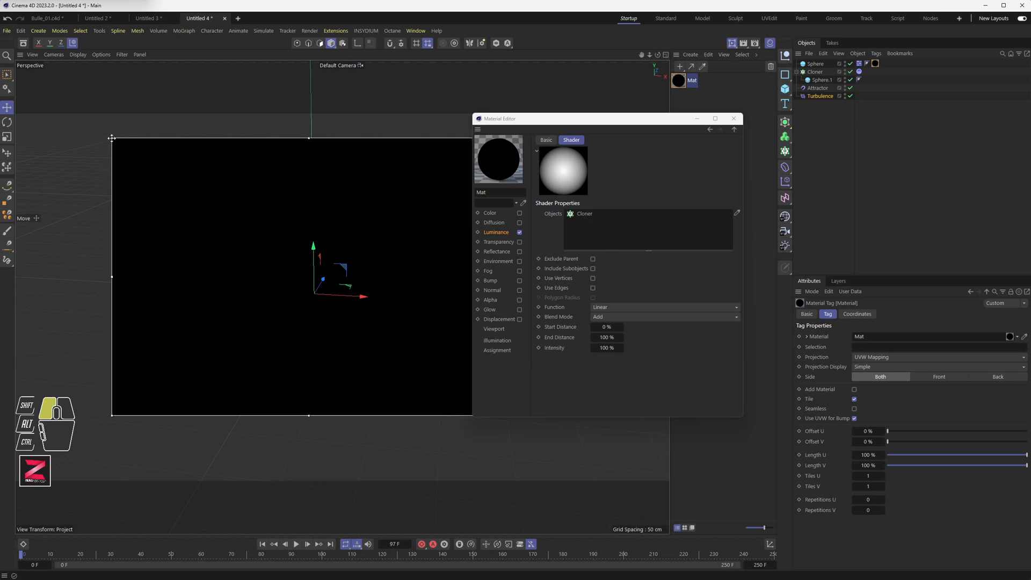
pyautogui.moveTo(569, 119); pyautogui.dragTo(644, 135)
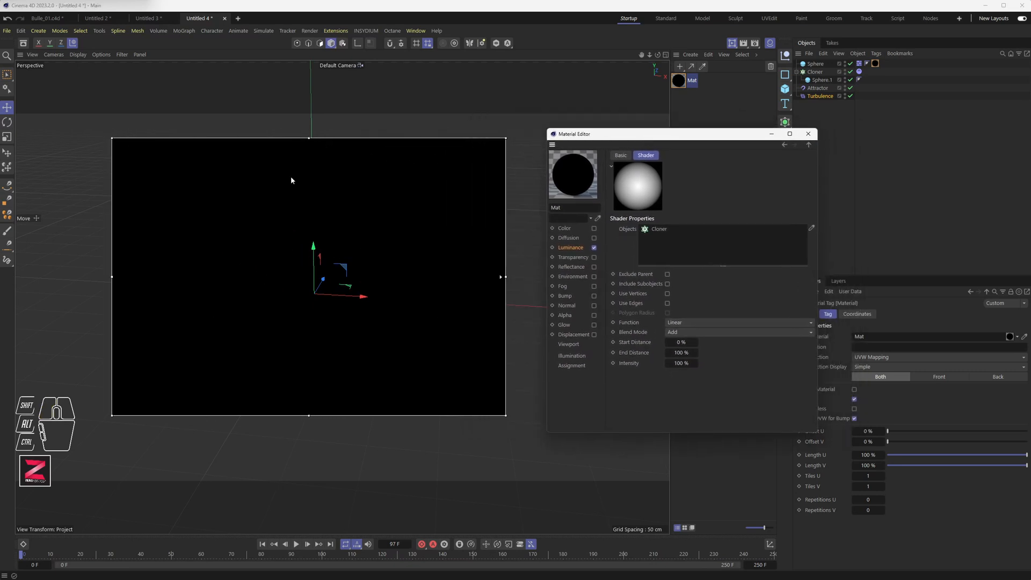
pyautogui.moveTo(112, 276); pyautogui.dragTo(223, 280)
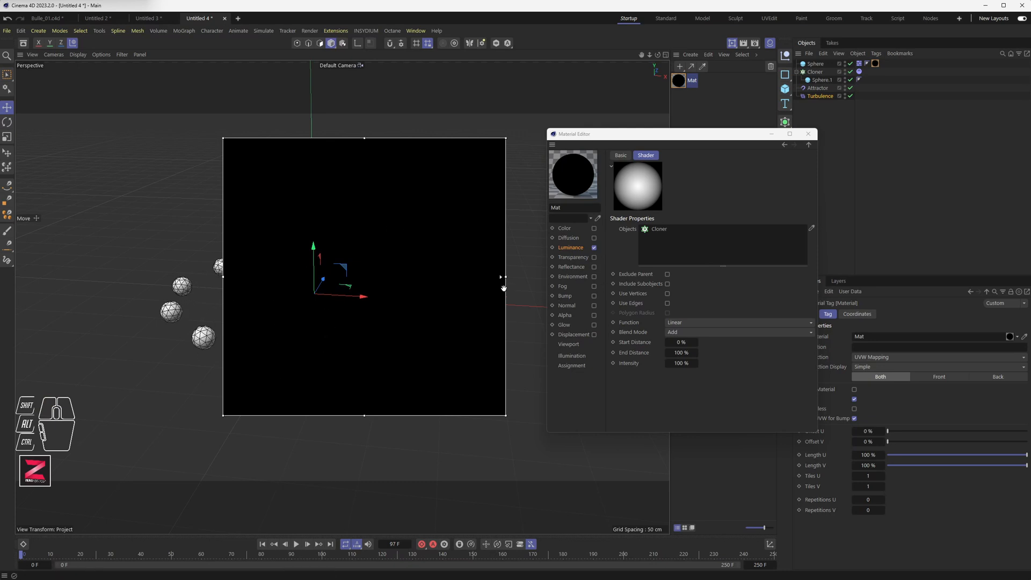
# Select the Cloner and set its radius to 138 cm.
pyautogui.moveTo(752, 137); pyautogui.dragTo(721, 128)
pyautogui.click(816, 73)
pyautogui.moveTo(859, 411); pyautogui.dragTo(852, 400)
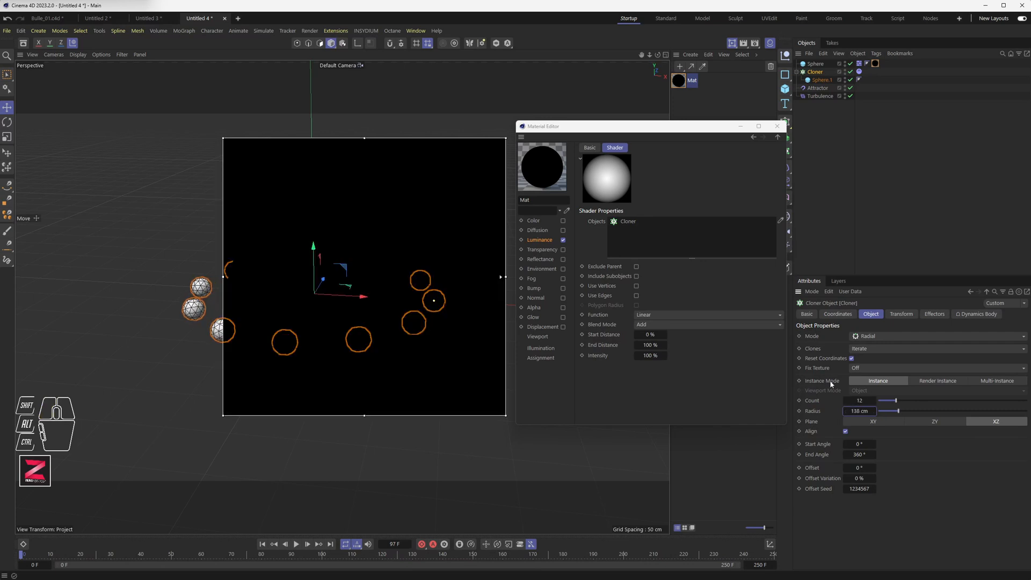
# Enable Use Vertices, Use Edges and Polygon Radius in the Proximal shader, and set the Cloner radius to 116 cm.
pyautogui.click(637, 286)
pyautogui.click(636, 295)
pyautogui.click(636, 305)
pyautogui.moveTo(861, 411)
pyautogui.mouseDown()
pyautogui.moveTo(850, 412)
pyautogui.moveTo(859, 411)
pyautogui.mouseUp()
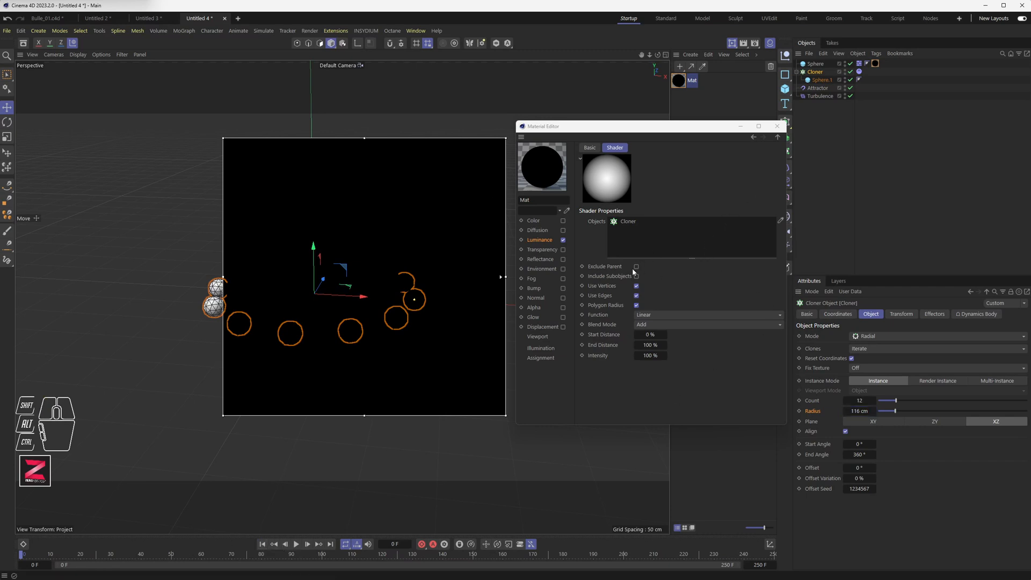
# Switch the renderer to Standard in the render settings.
pyautogui.click(756, 47)
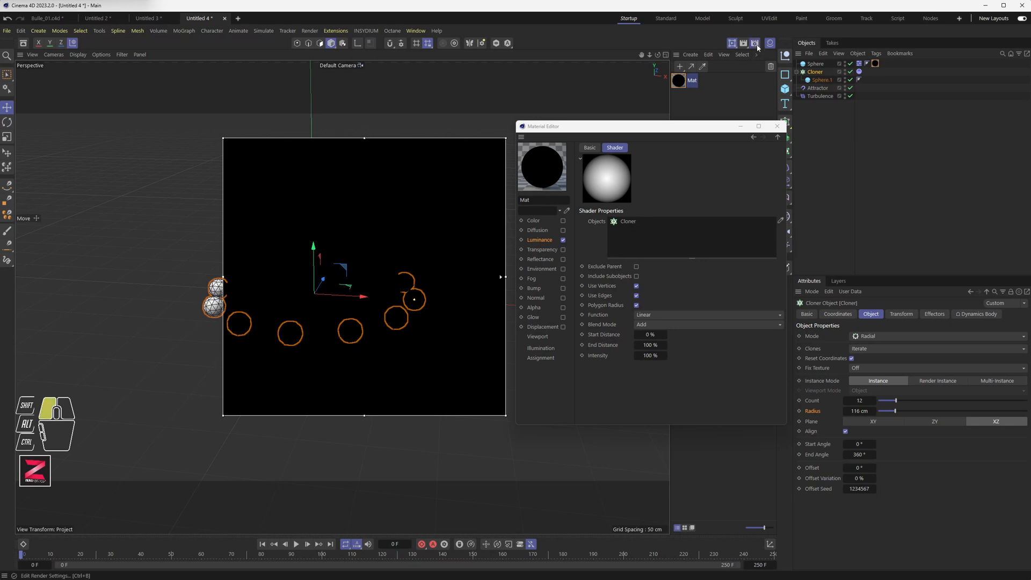
pyautogui.click(755, 46)
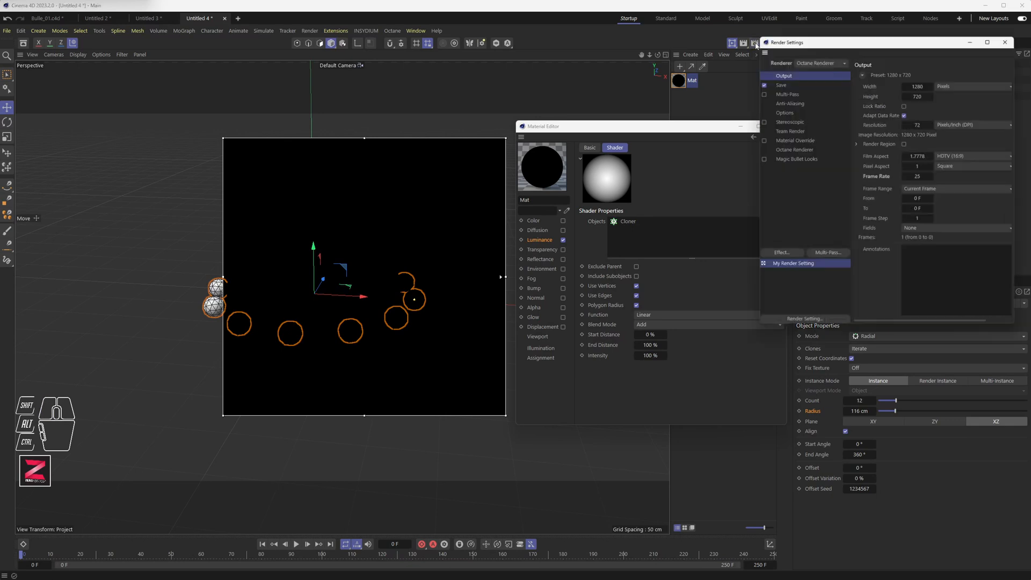
pyautogui.click(806, 59)
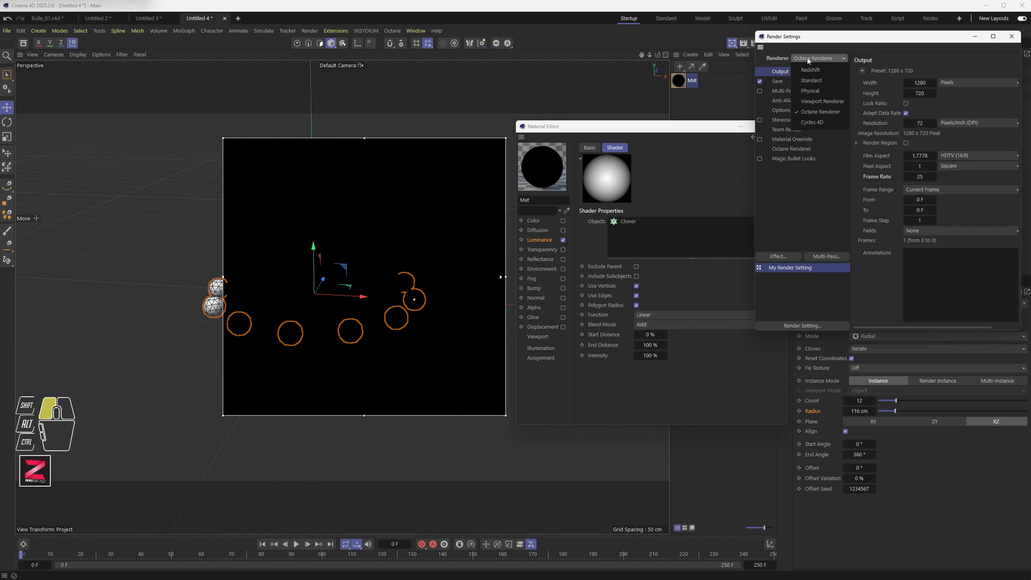
pyautogui.click(811, 79)
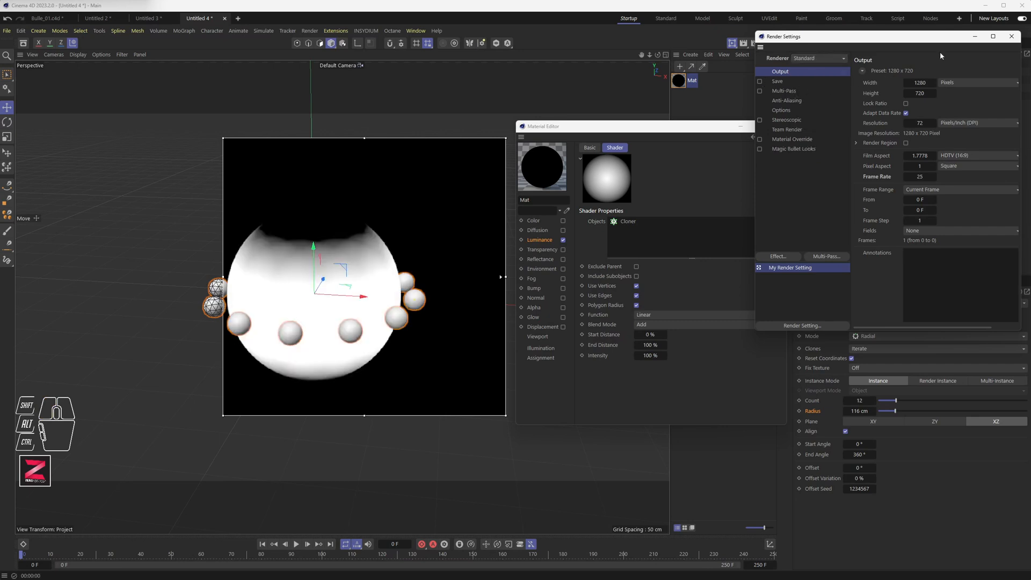
pyautogui.click(1011, 36)
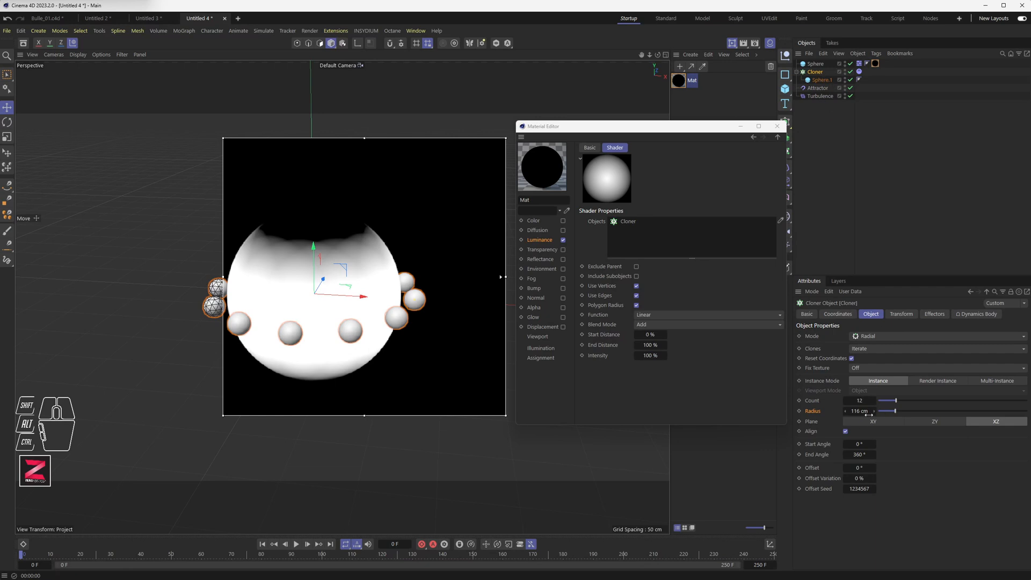
# Set the Cloner radius to 120 cm.
pyautogui.moveTo(860, 411)
pyautogui.mouseDown()
pyautogui.moveTo(884, 411)
pyautogui.moveTo(859, 415)
pyautogui.mouseUp()
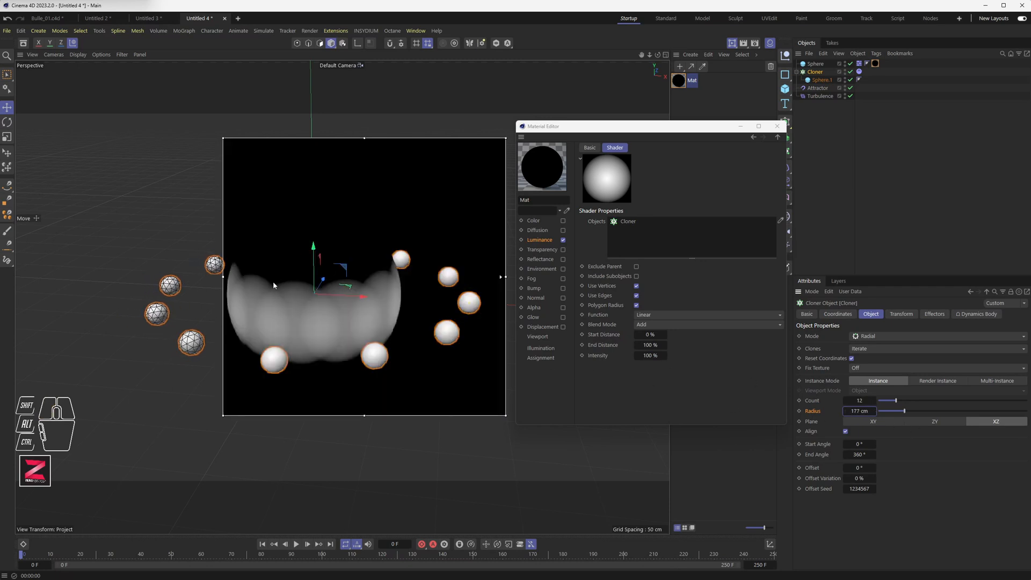
pyautogui.moveTo(865, 412); pyautogui.dragTo(864, 412)
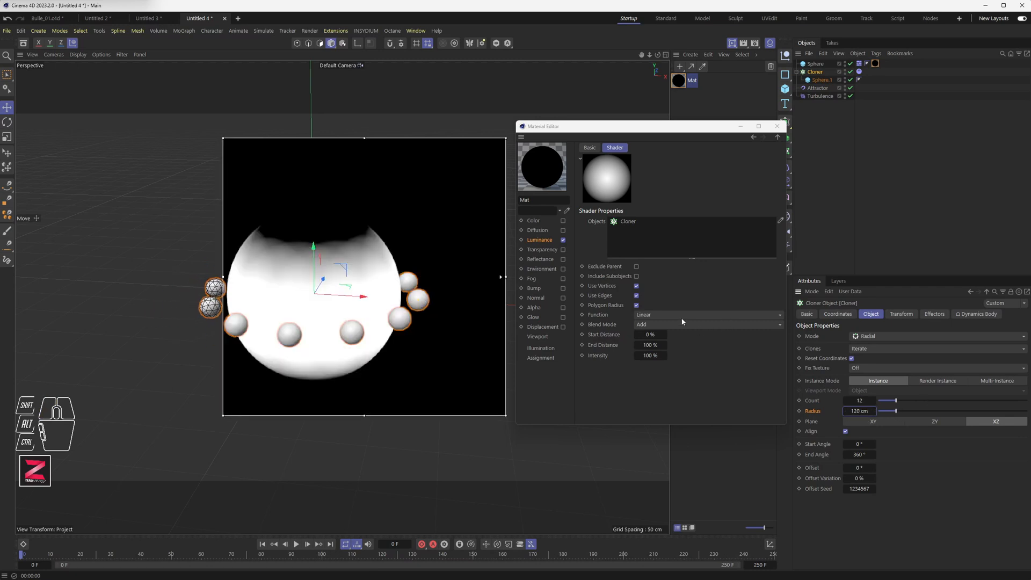
# Disable Use Vertices in the Proximal shader and switch its Function to Square.
pyautogui.click(636, 286)
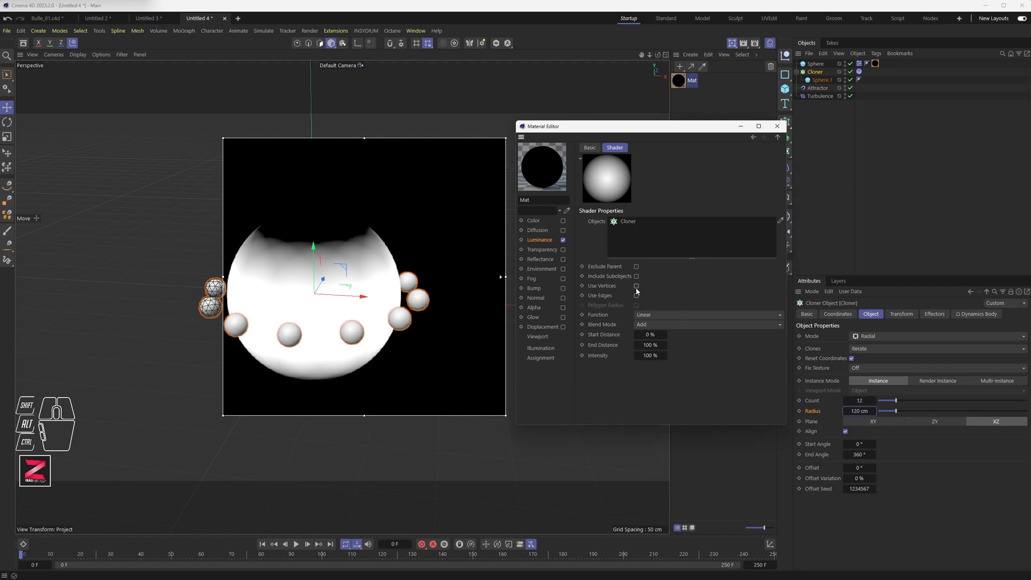
pyautogui.click(652, 316)
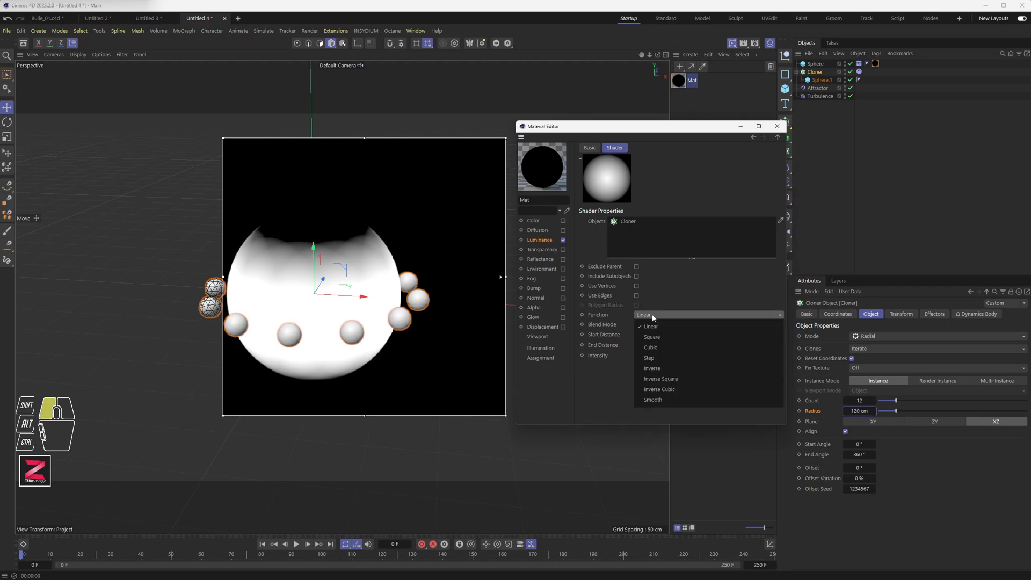
pyautogui.click(657, 337)
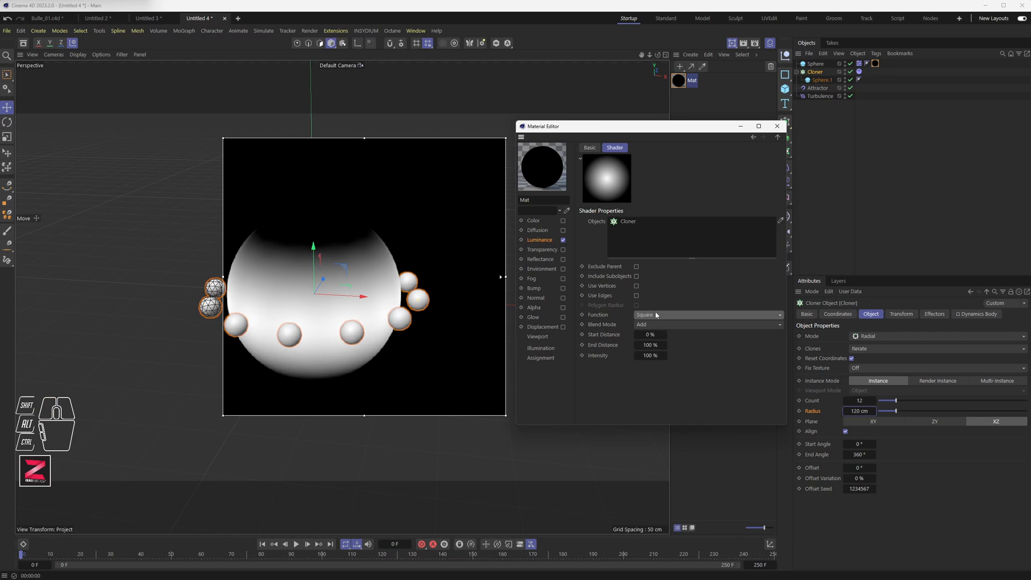
# Set the Proximal shader's End Distance to 50%.
pyautogui.moveTo(650, 345); pyautogui.dragTo(640, 345)
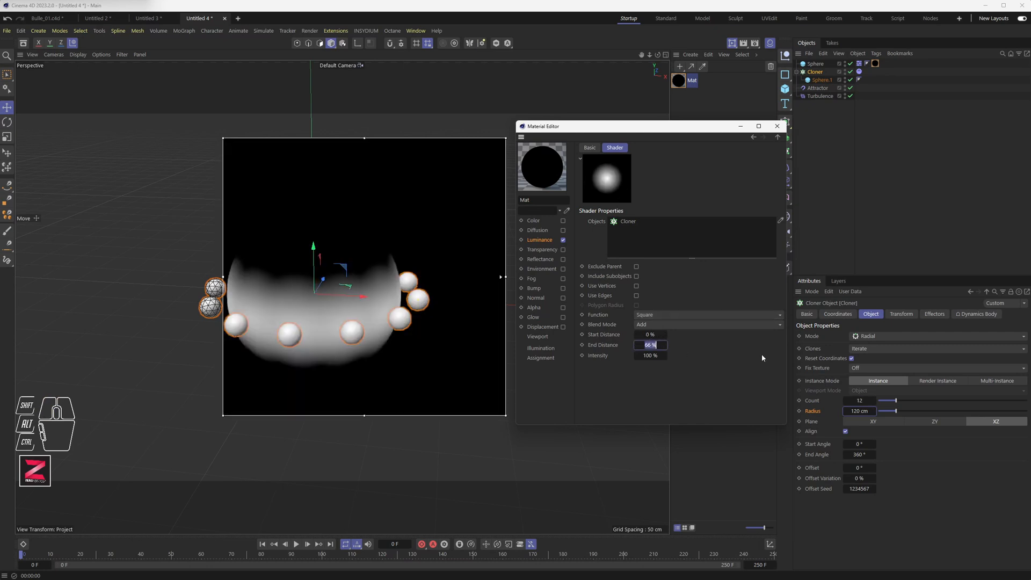
pyautogui.write('0')
pyautogui.press('Return')
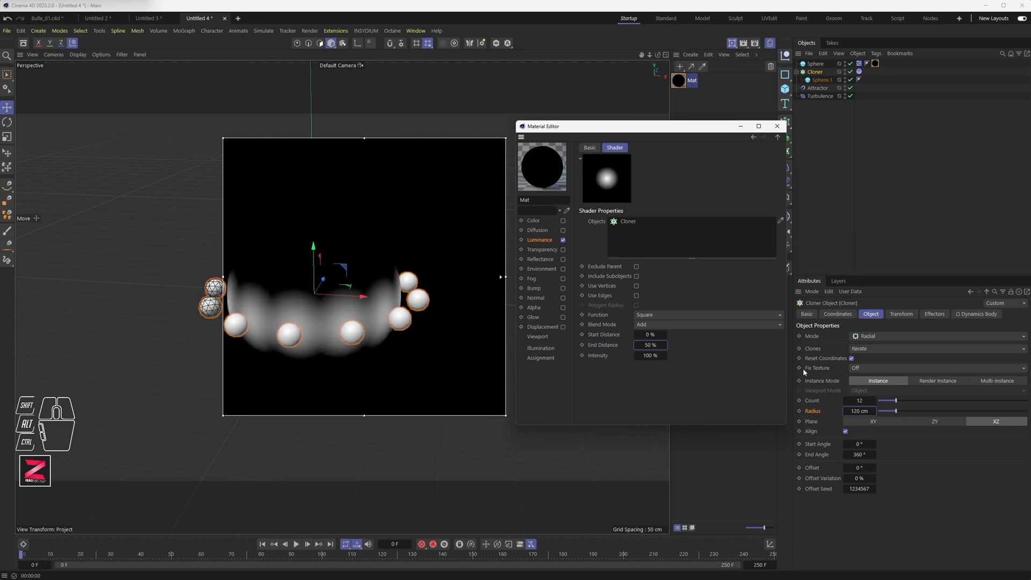
# Set the Cloner radius to 112 cm.
pyautogui.click(854, 411)
pyautogui.click(844, 411)
pyautogui.click(844, 411)
pyautogui.moveTo(844, 411); pyautogui.dragTo(858, 411)
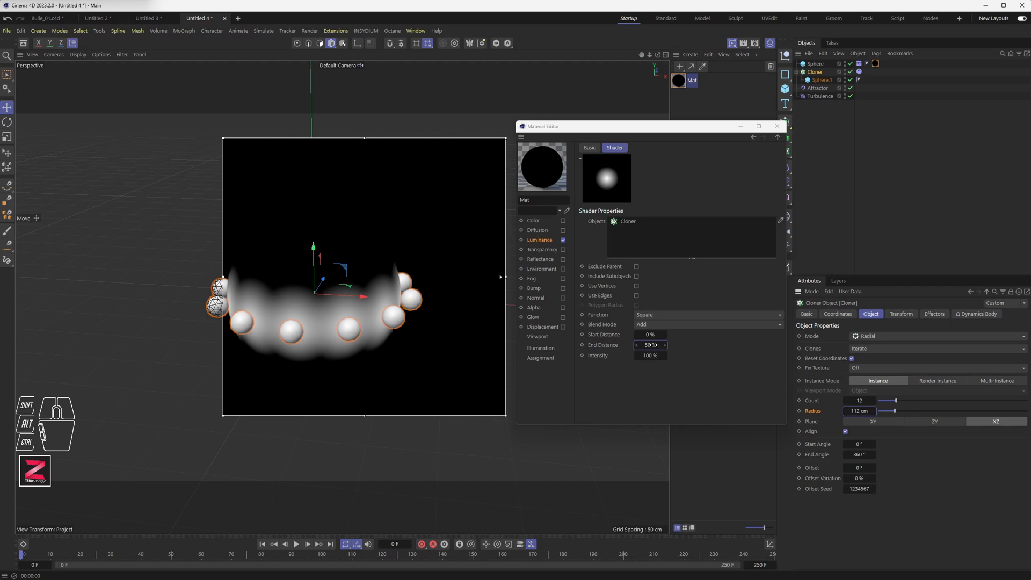
# Switch the Proximal Function to Cubic and set the End Distance to 50%.
pyautogui.click(655, 318)
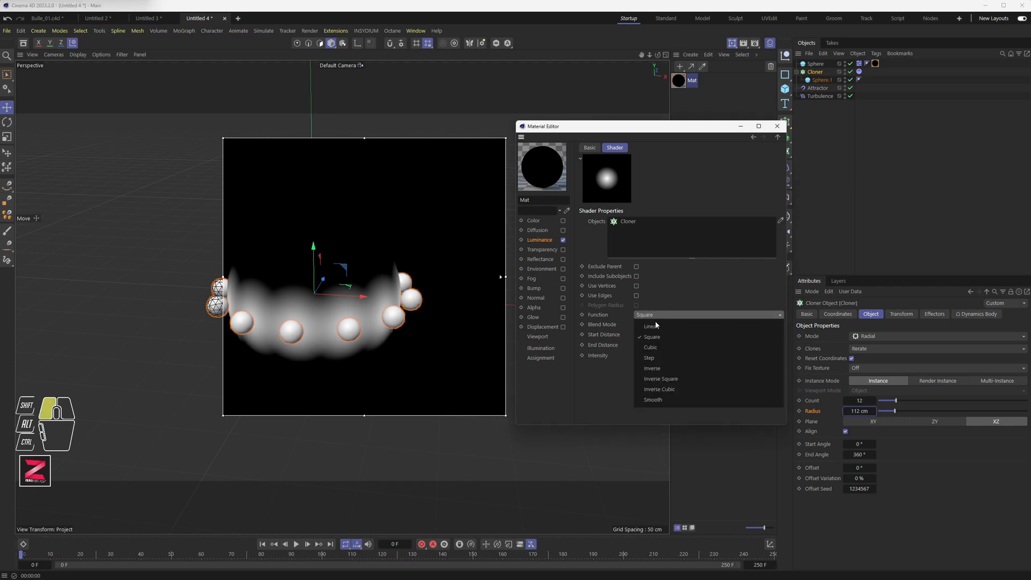
pyautogui.click(652, 348)
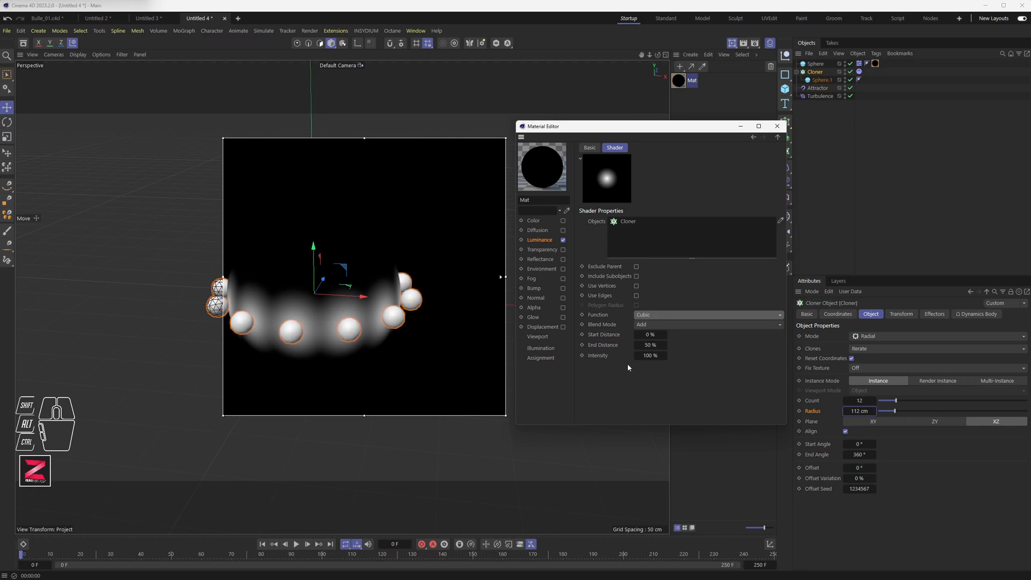
pyautogui.doubleClick(651, 345)
pyautogui.write('45')
pyautogui.press('Return')
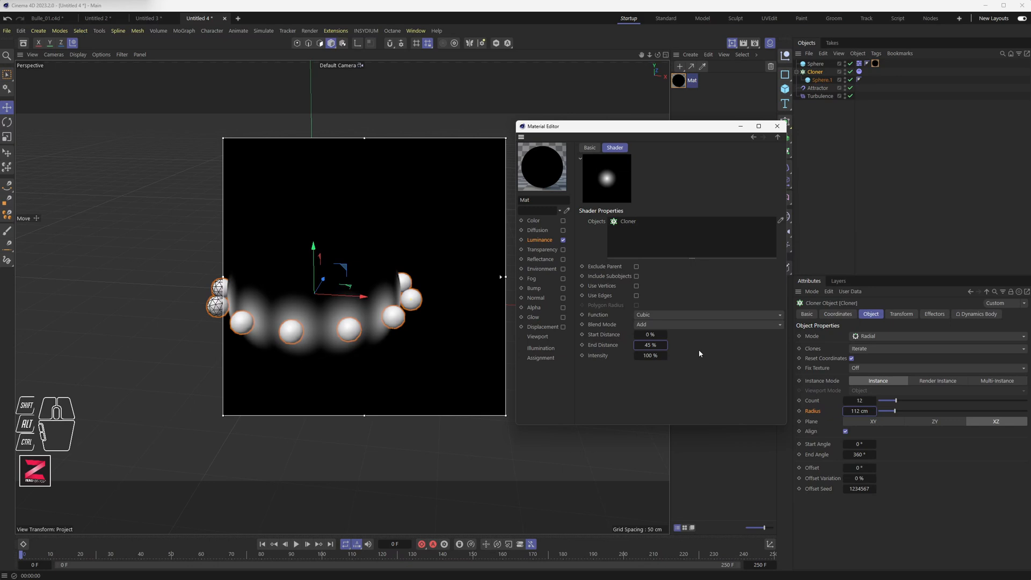
pyautogui.doubleClick(657, 346)
pyautogui.write('50')
pyautogui.press('Return')
# Enlarge the interactive render region and play the animation to about frame 60.
pyautogui.moveTo(223, 138); pyautogui.dragTo(180, 128)
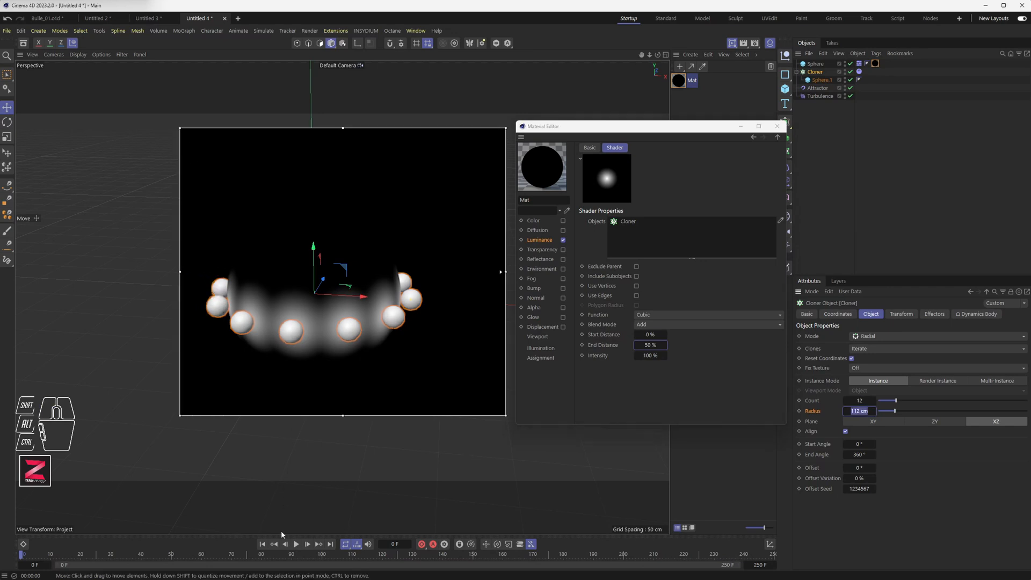
pyautogui.click(296, 545)
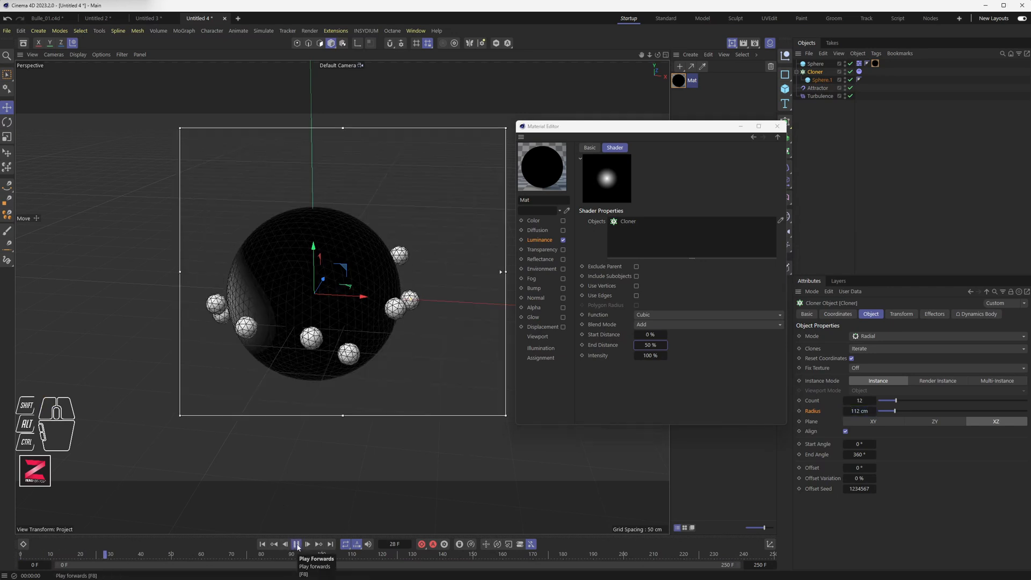
pyautogui.click(296, 544)
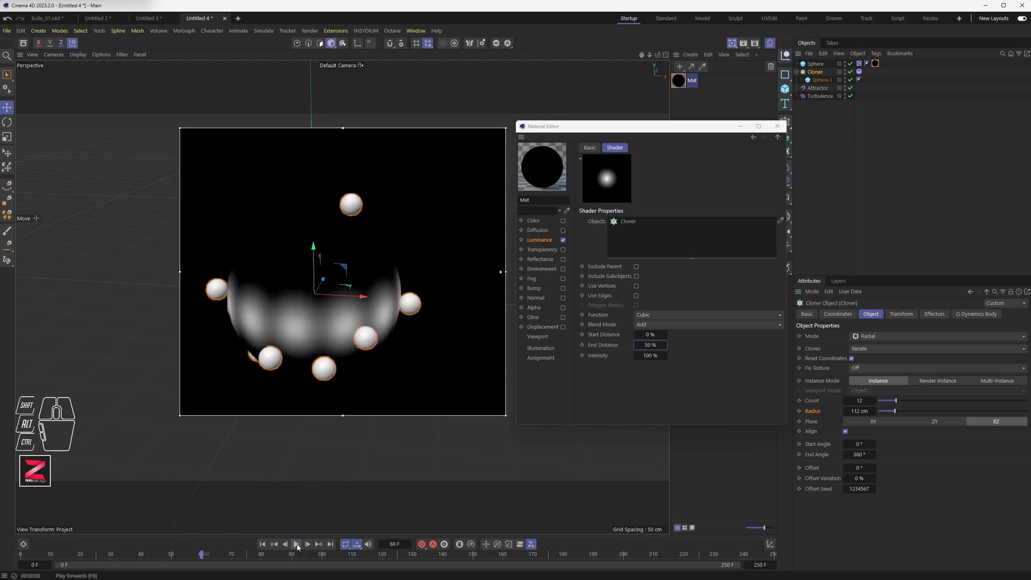
# Turn off the interactive render region and render the active view.
pyautogui.click(733, 43)
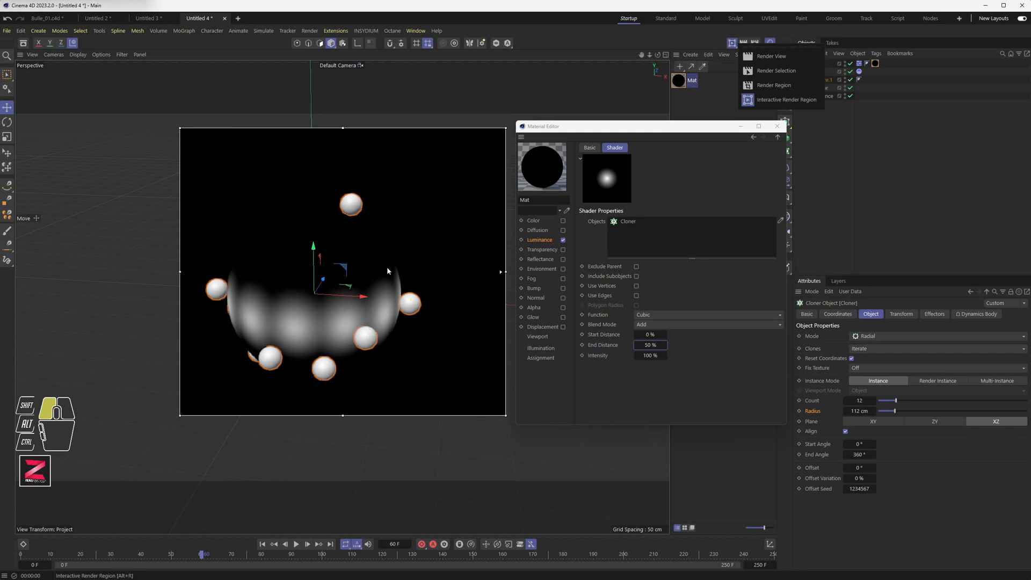
pyautogui.click(404, 255)
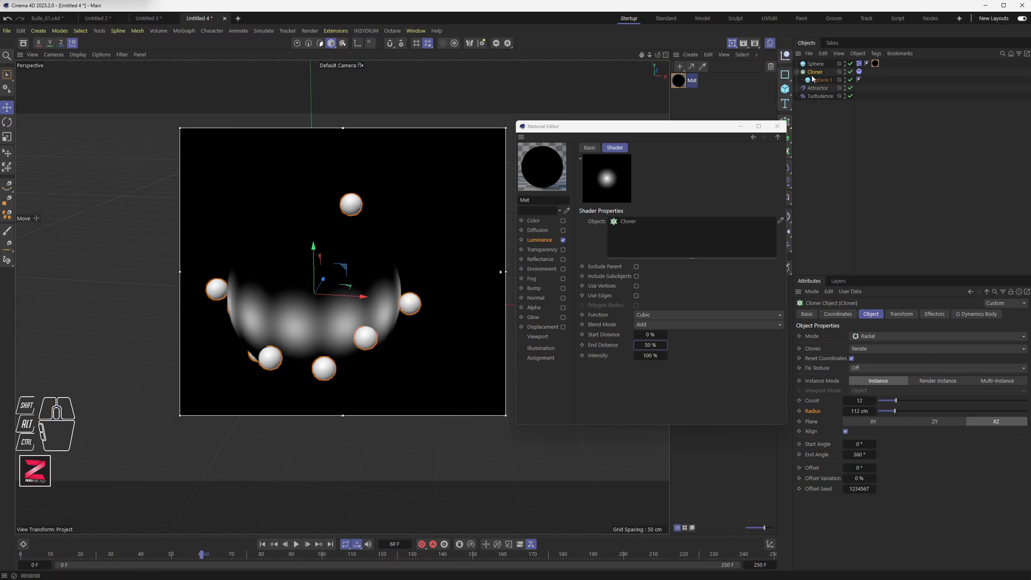
pyautogui.click(731, 44)
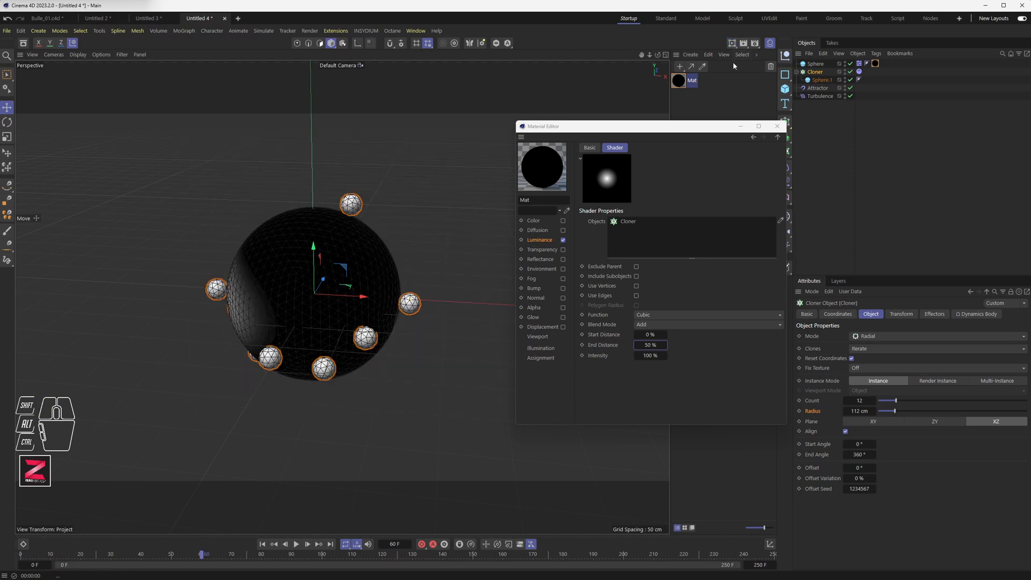
pyautogui.click(733, 43)
pyautogui.moveTo(734, 44); pyautogui.dragTo(771, 60)
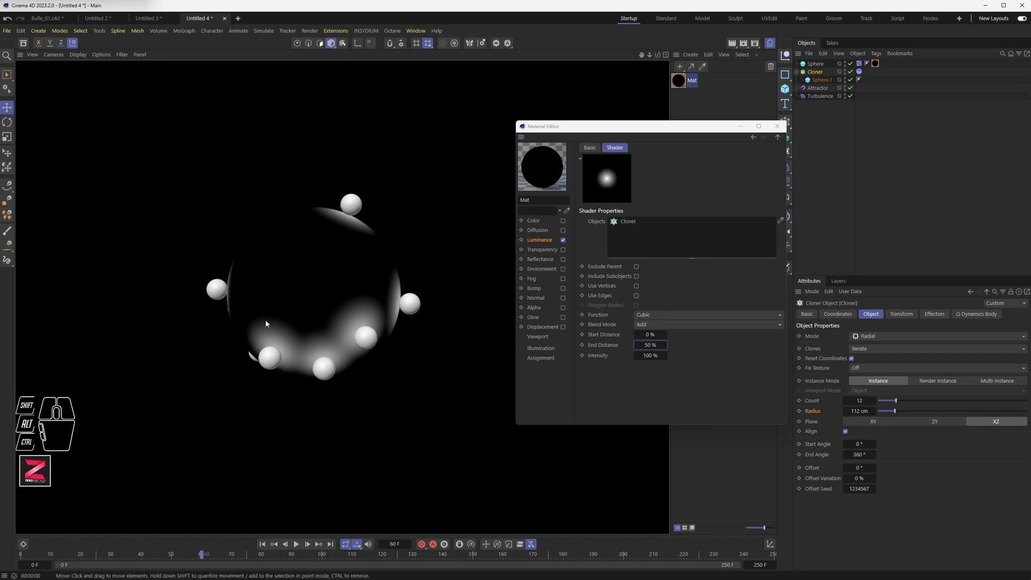
# Rewind the animation to the start and add a Displacer deformer.
pyautogui.click(262, 544)
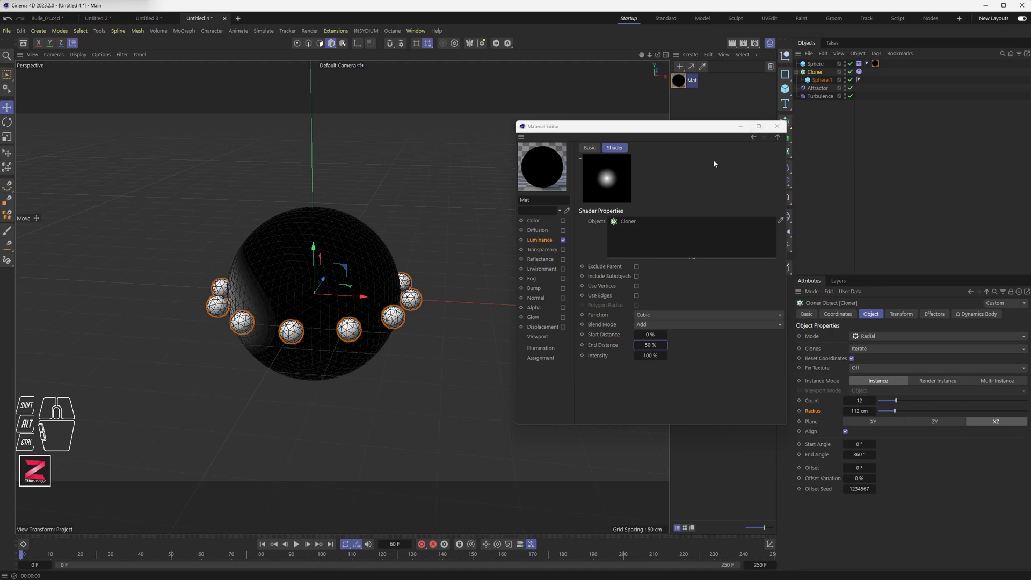
pyautogui.moveTo(719, 122); pyautogui.dragTo(698, 147)
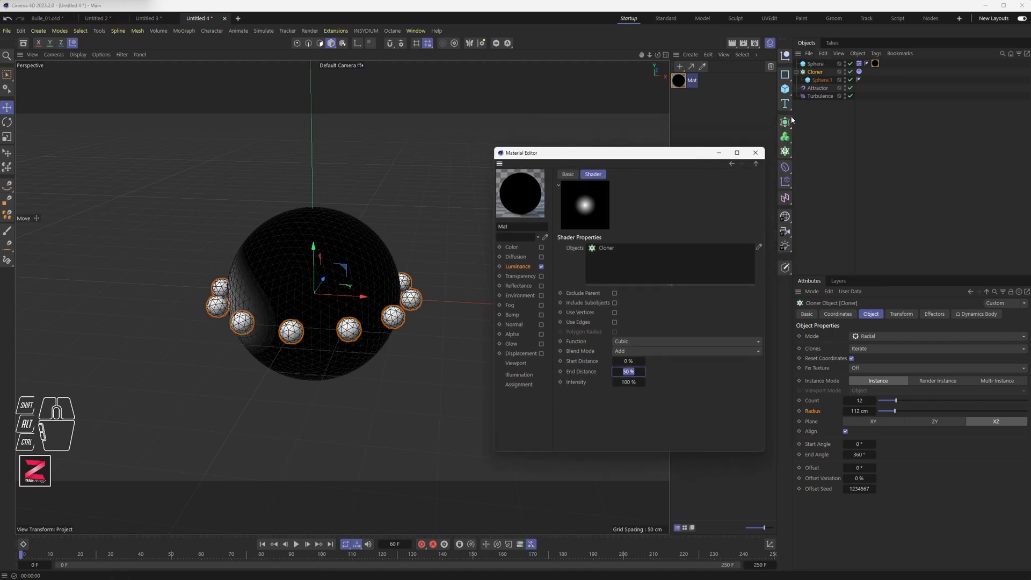
pyautogui.click(786, 170)
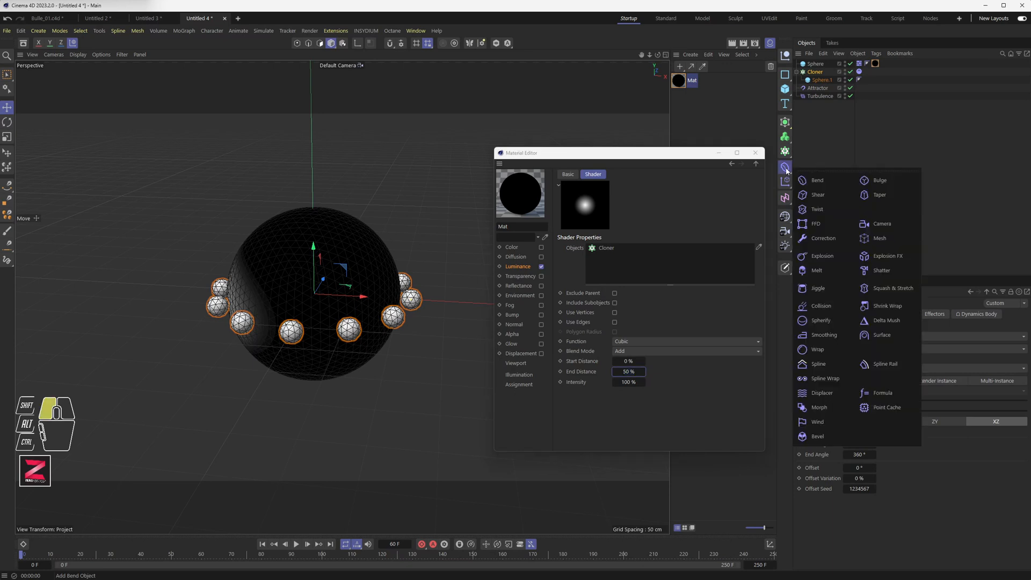
pyautogui.moveTo(818, 173); pyautogui.dragTo(824, 393)
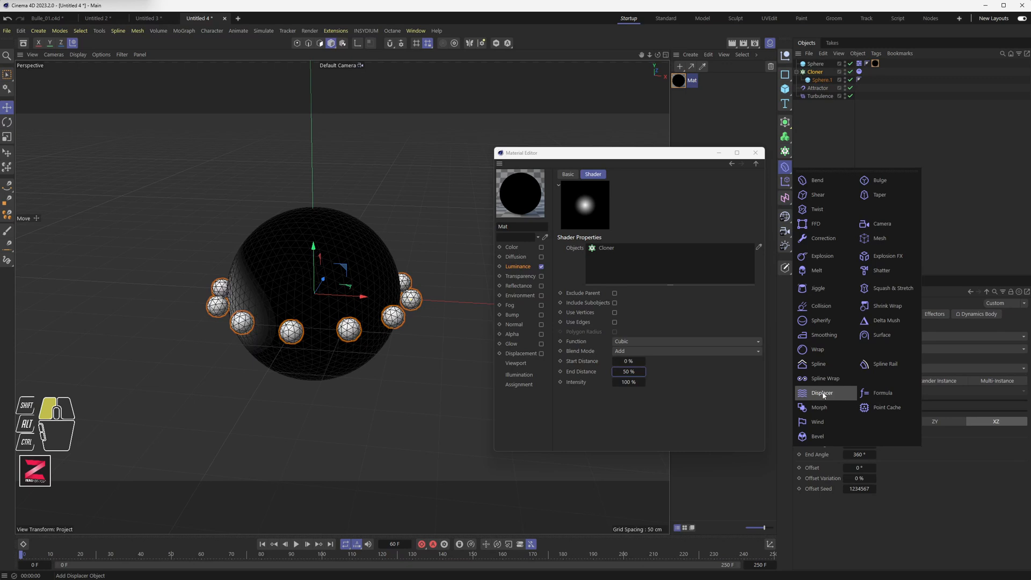
pyautogui.moveTo(823, 395); pyautogui.dragTo(823, 396)
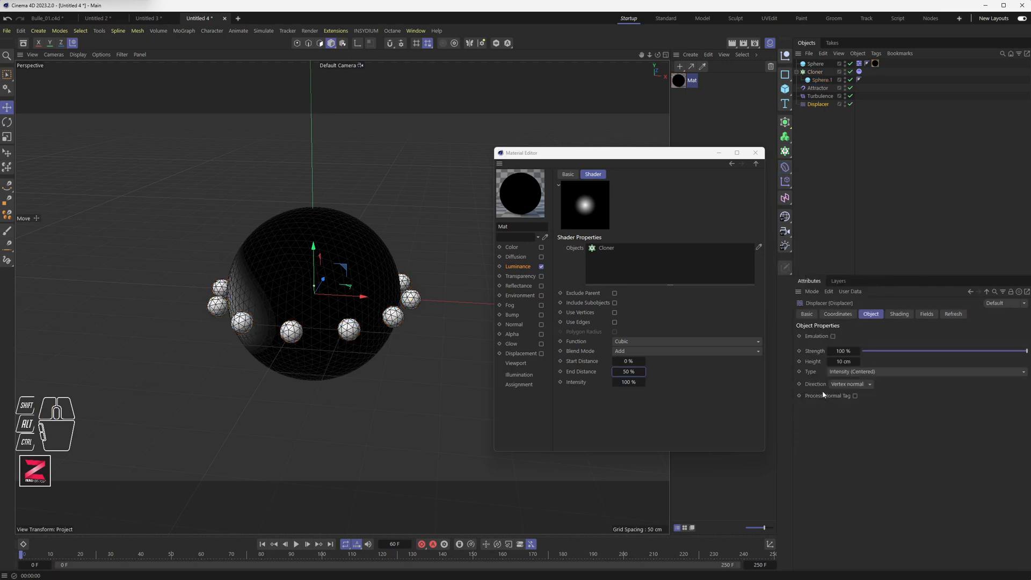
# Nest the Displacer under the collider Sphere.
pyautogui.moveTo(820, 106)
pyautogui.mouseDown()
pyautogui.moveTo(830, 79)
pyautogui.moveTo(817, 65)
pyautogui.mouseUp()
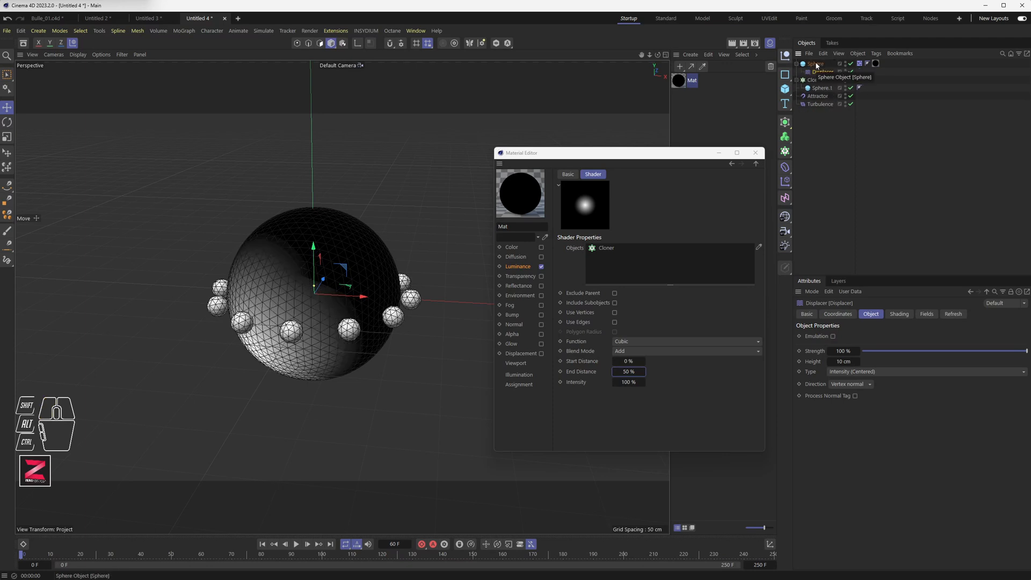
pyautogui.click(821, 73)
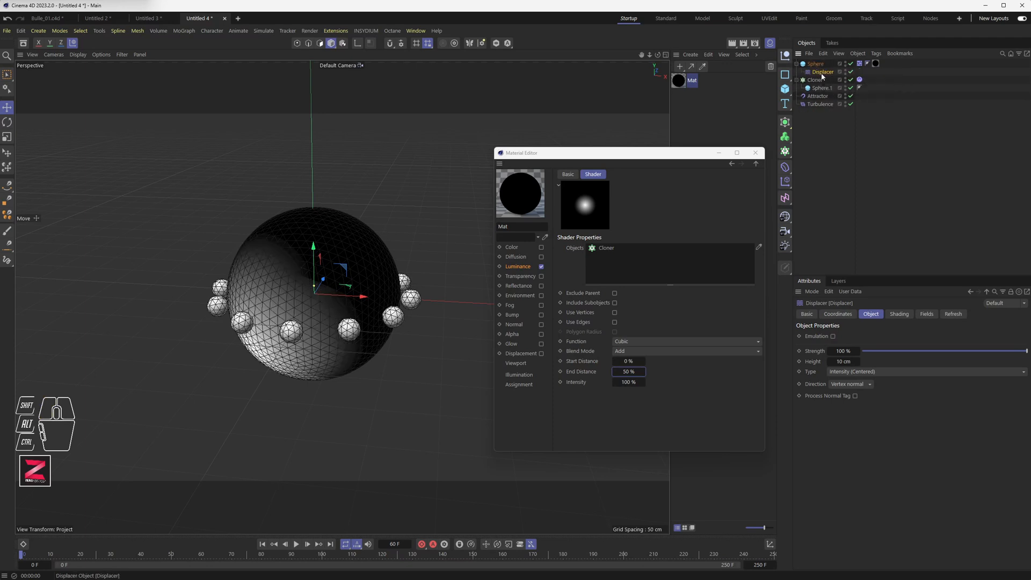
pyautogui.scroll(4, 296, 284)
pyautogui.keyDown('alt'); pyautogui.moveTo(337, 306); pyautogui.dragTo(305, 287, button='middle'); pyautogui.keyUp('alt')
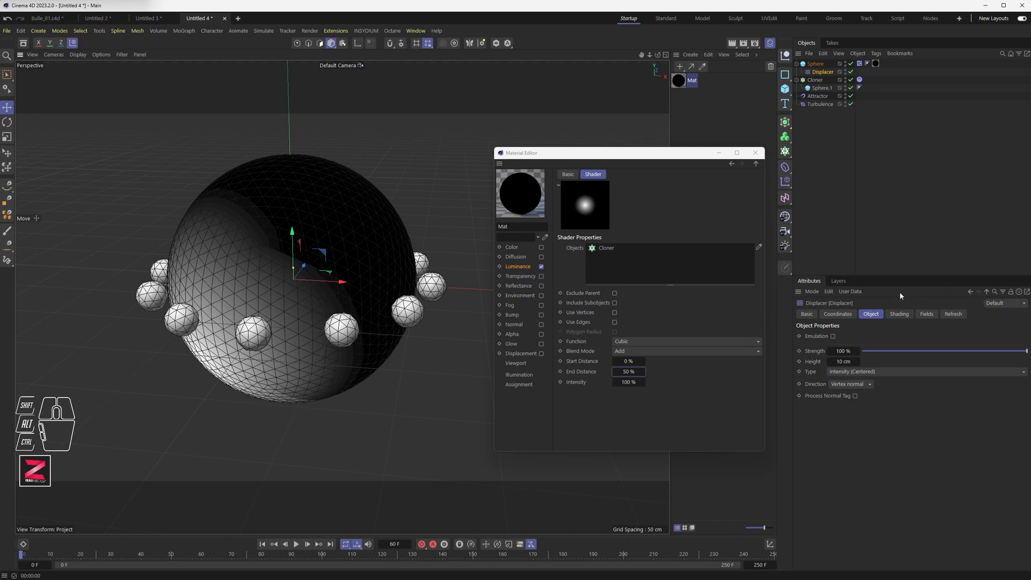
pyautogui.click(823, 73)
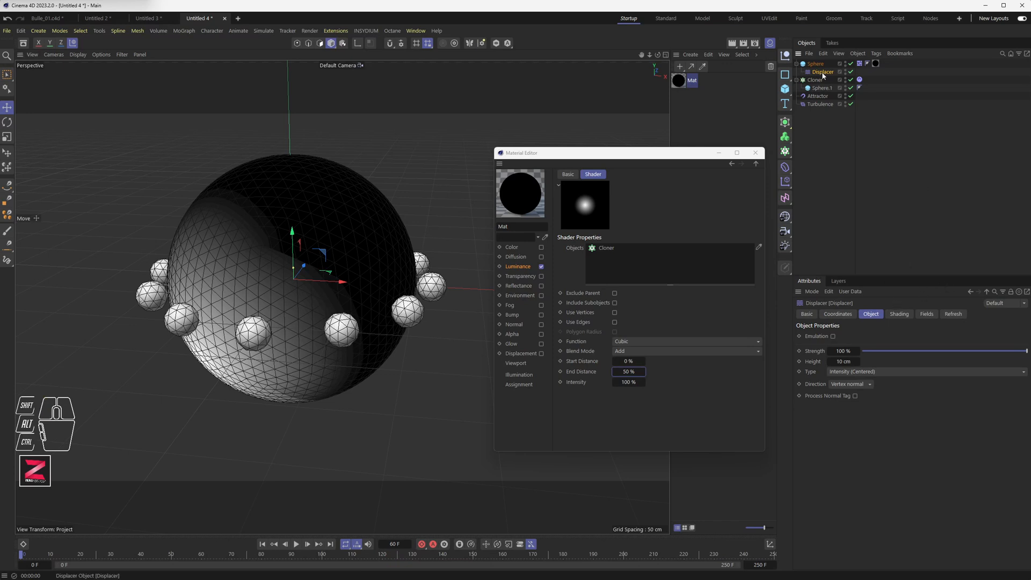
# Close the Material Editor and open the Displacer's shading settings.
pyautogui.click(754, 152)
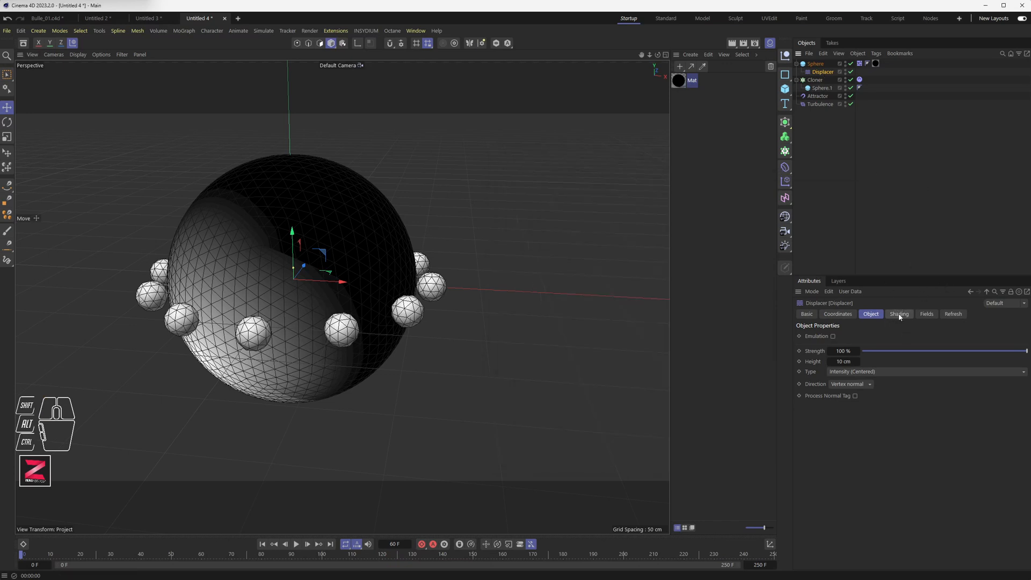
pyautogui.click(898, 316)
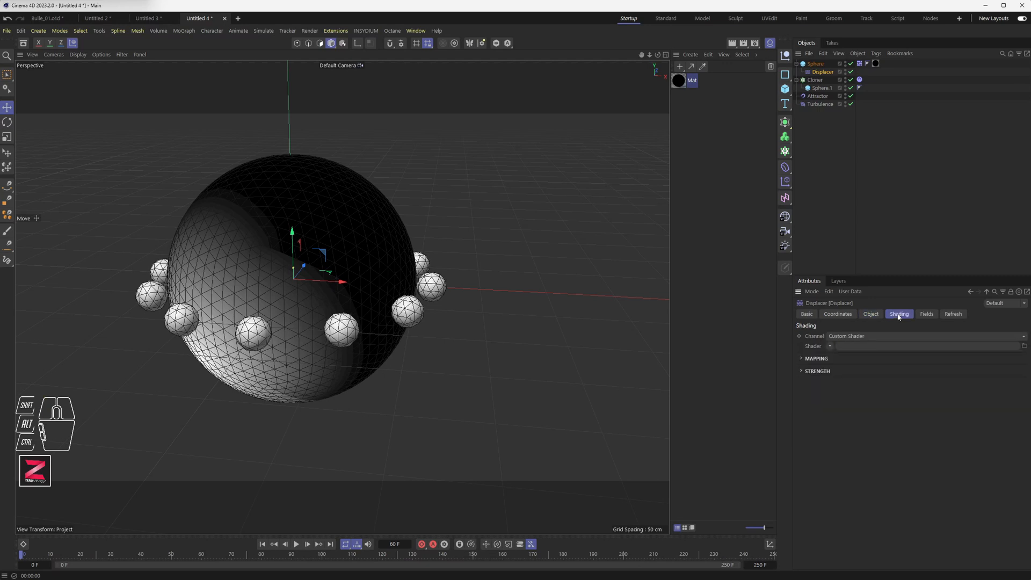
pyautogui.click(830, 346)
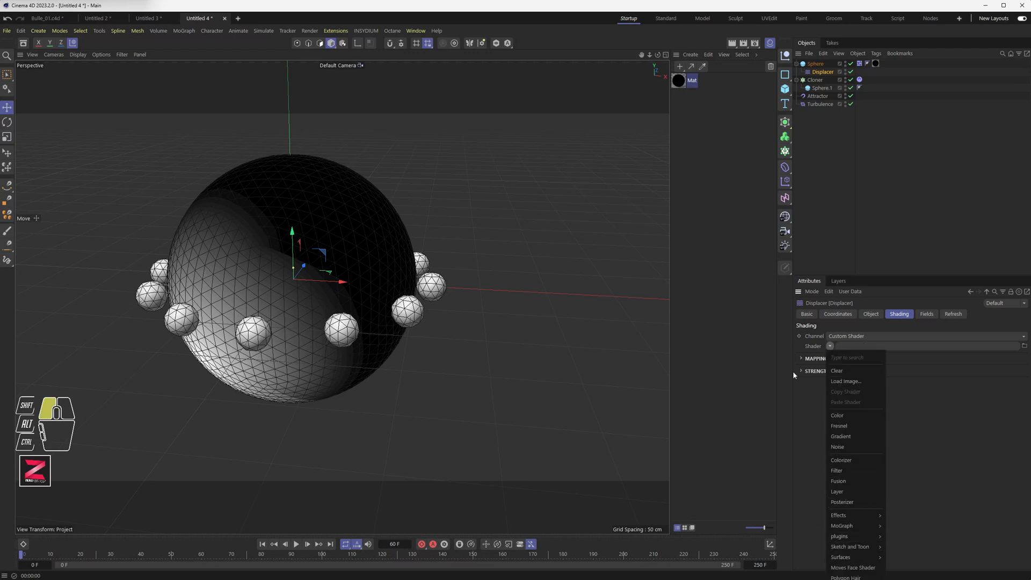
pyautogui.click(705, 258)
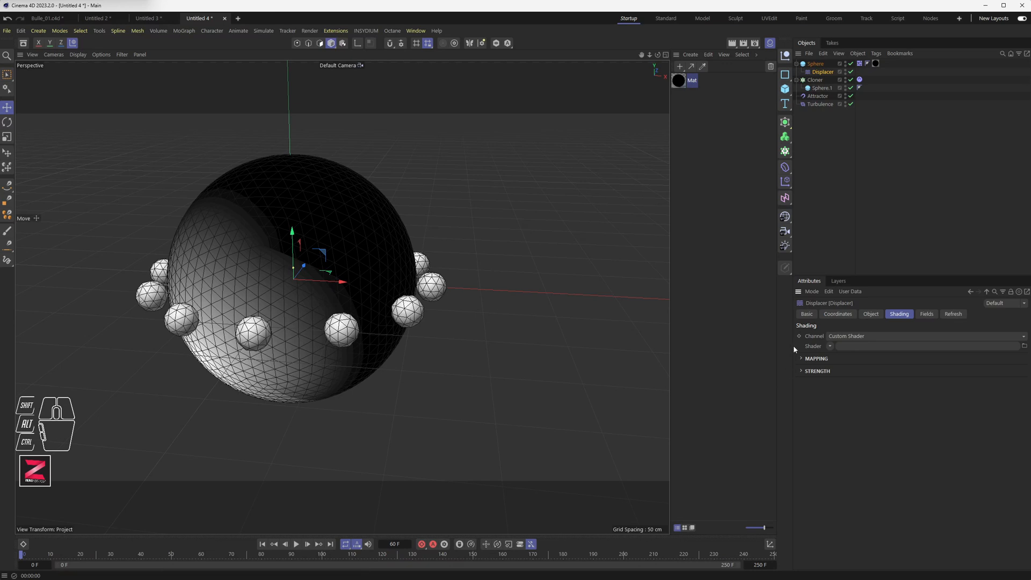
pyautogui.click(831, 346)
pyautogui.moveTo(851, 515)
# Rename the material to Mat.Prox.
pyautogui.click(679, 86)
pyautogui.press('Right')
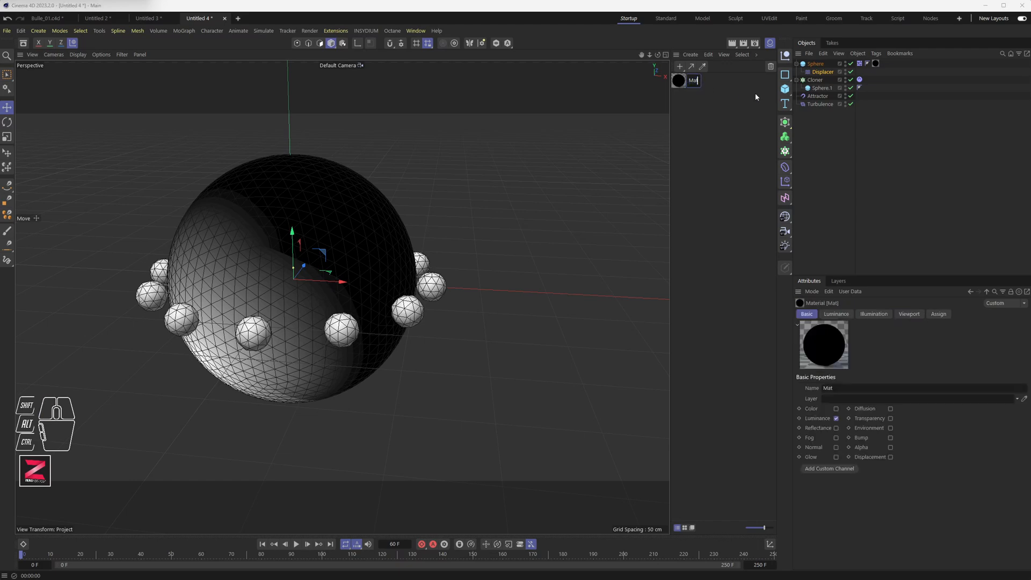
pyautogui.write('_Prox')
pyautogui.press('Return')
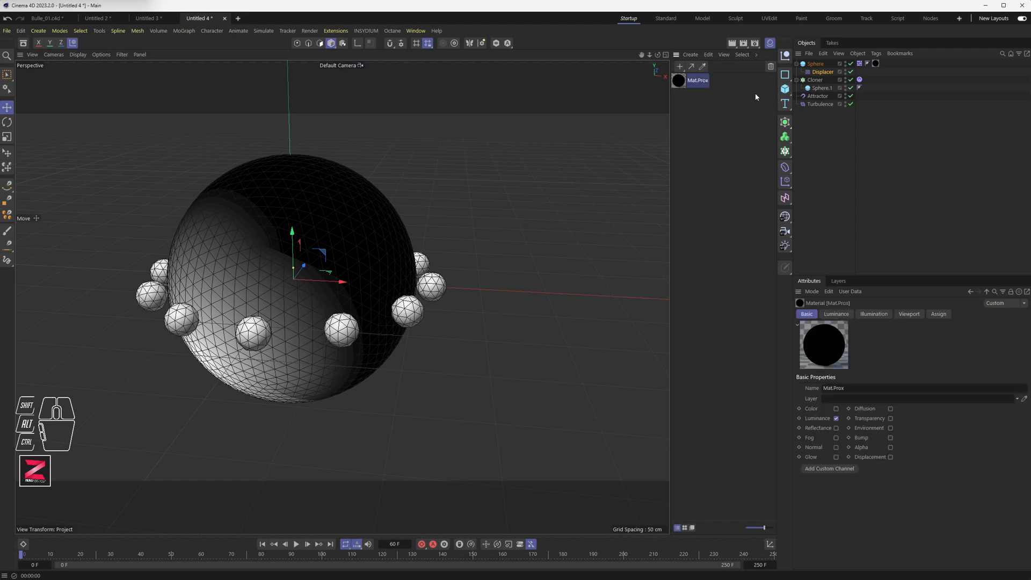
# Set the Displacer's shading Channel to Luminance.
pyautogui.click(822, 72)
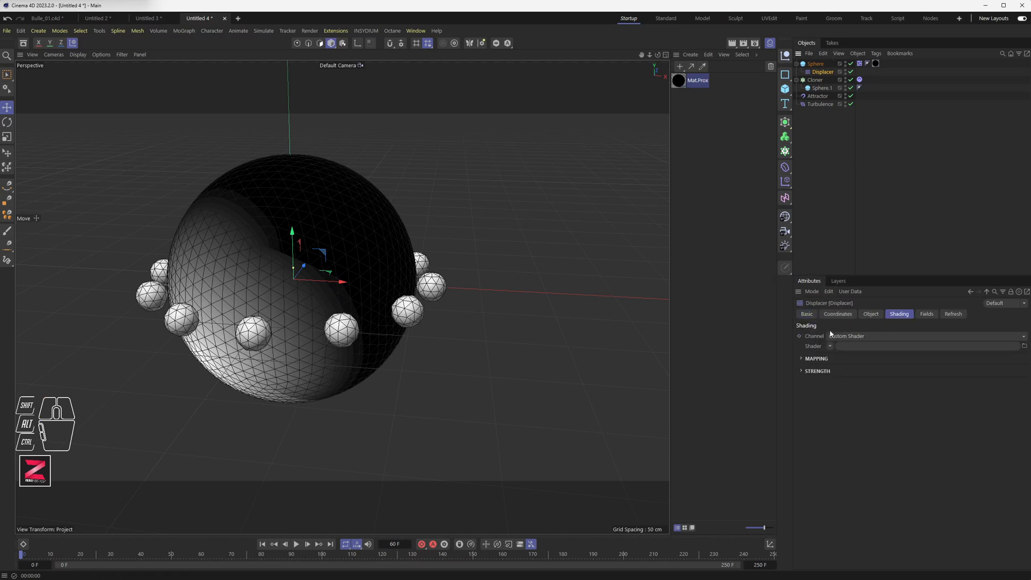
pyautogui.click(857, 337)
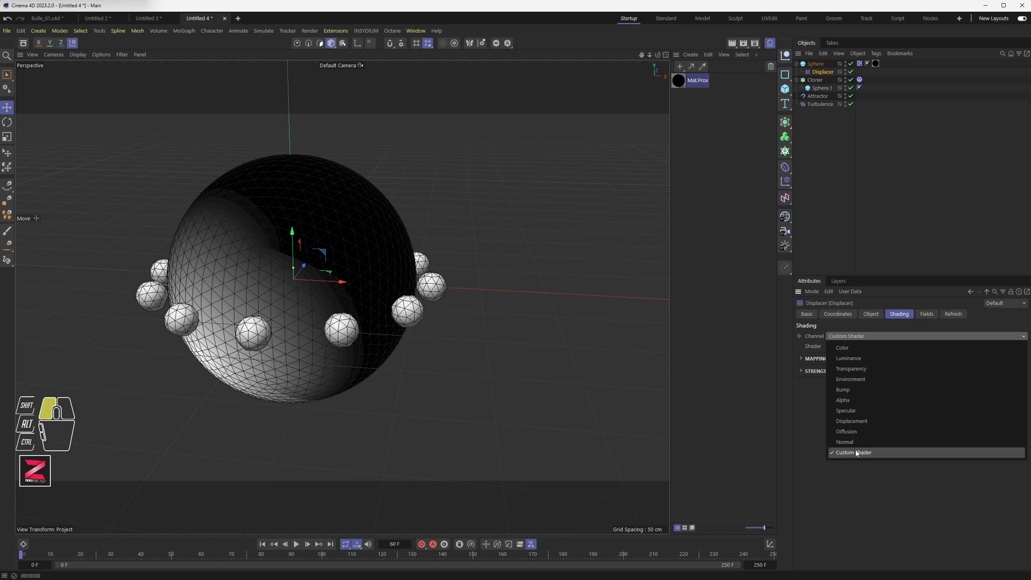
pyautogui.click(855, 361)
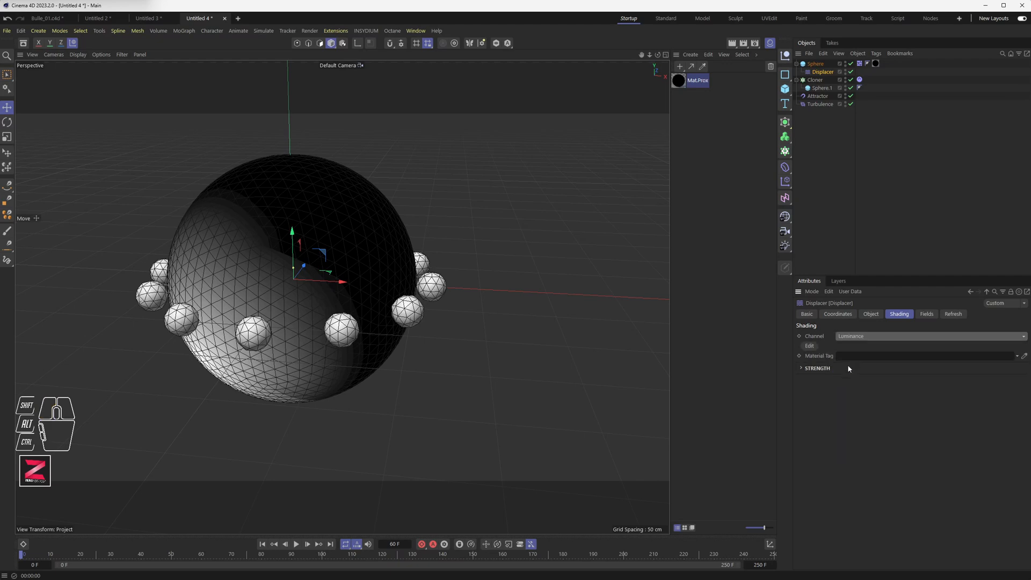
# Link the Sphere's Mat.Prox material tag into the Displacer's Material Tag field.
pyautogui.click(816, 359)
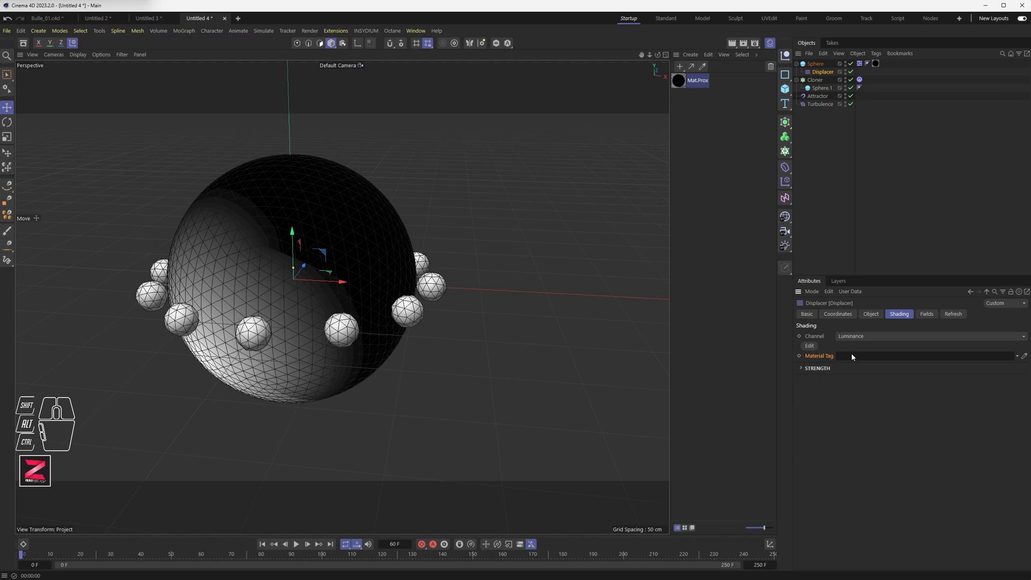
pyautogui.moveTo(687, 81); pyautogui.dragTo(698, 131)
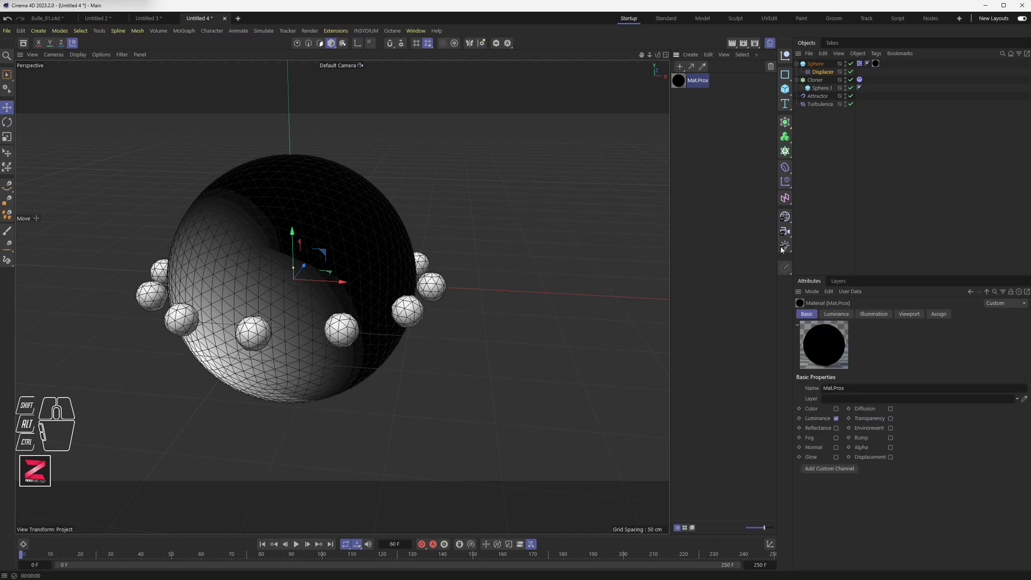
pyautogui.click(817, 63)
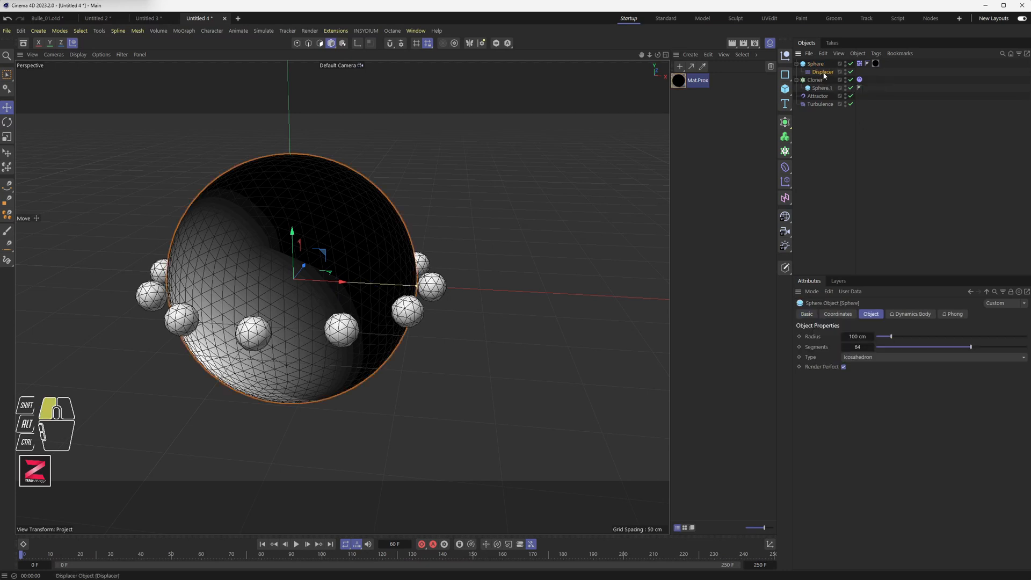
pyautogui.click(823, 72)
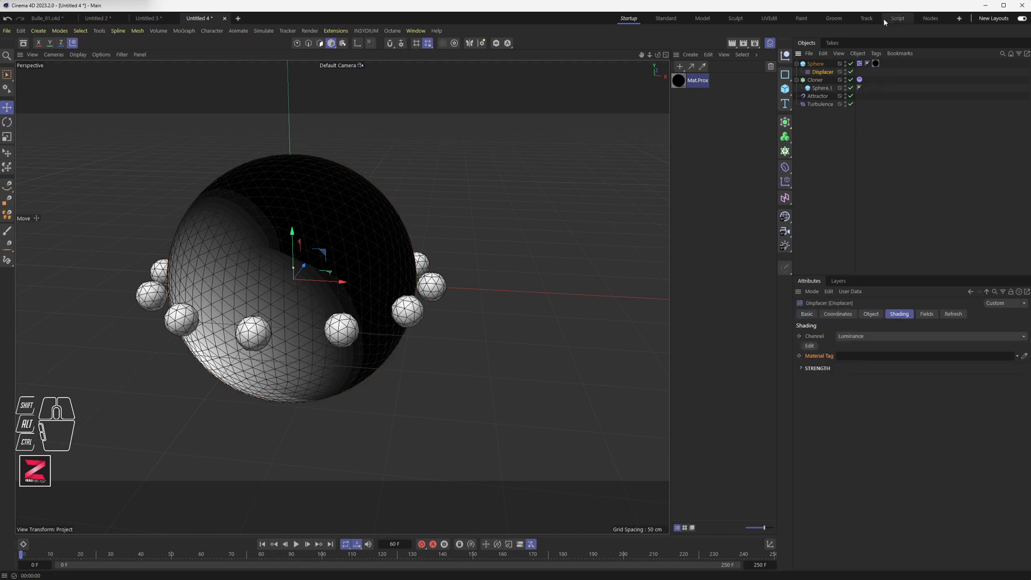
pyautogui.moveTo(876, 63); pyautogui.dragTo(859, 360)
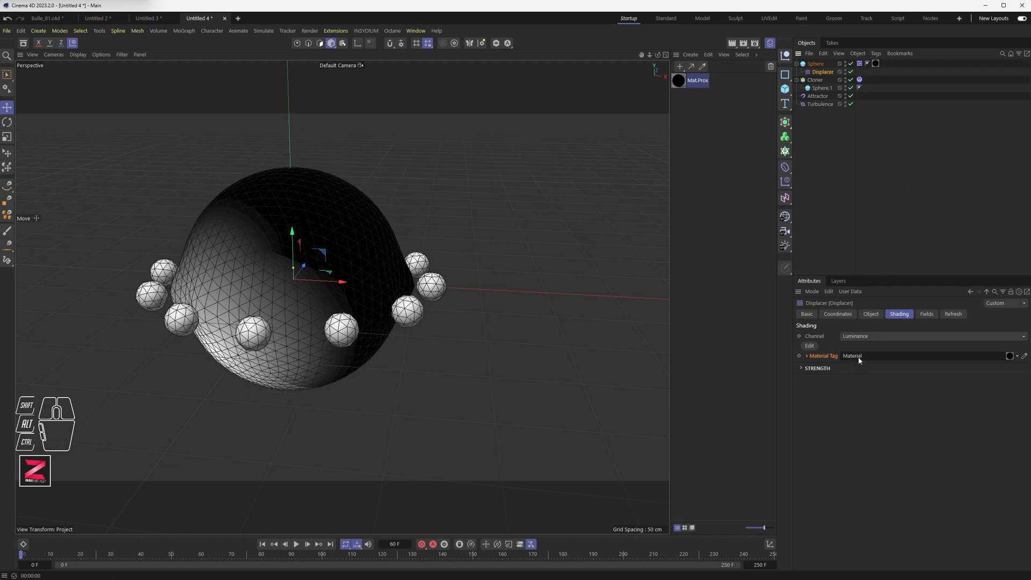
# Orbit around and play the animation to examine how the collider sphere deforms near the clones.
pyautogui.keyDown('alt'); pyautogui.moveTo(339, 303); pyautogui.dragTo(334, 230); pyautogui.keyUp('alt')
pyautogui.keyDown('alt'); pyautogui.moveTo(334, 230); pyautogui.dragTo(385, 290, button='middle'); pyautogui.keyUp('alt')
pyautogui.keyDown('alt'); pyautogui.moveTo(384, 290); pyautogui.dragTo(376, 314); pyautogui.keyUp('alt')
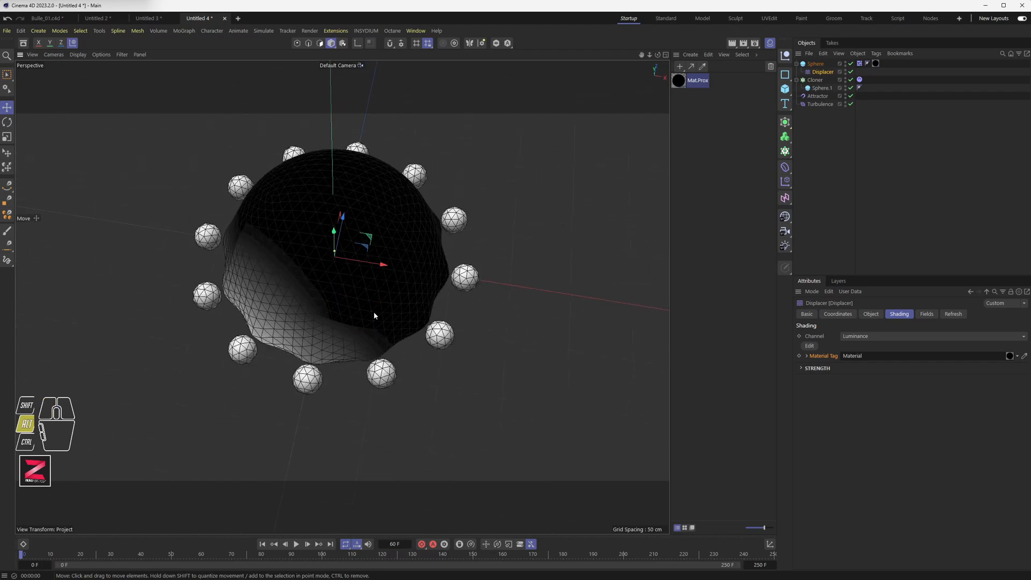
pyautogui.click(296, 544)
pyautogui.click(297, 544)
pyautogui.keyDown('alt'); pyautogui.moveTo(361, 421); pyautogui.dragTo(355, 354); pyautogui.keyUp('alt')
pyautogui.click(296, 544)
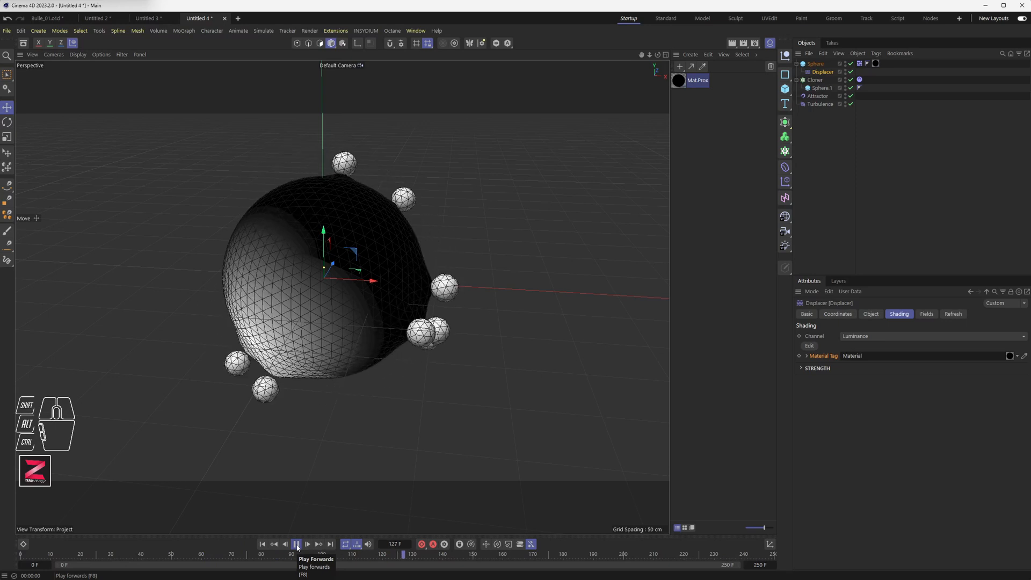
pyautogui.click(296, 544)
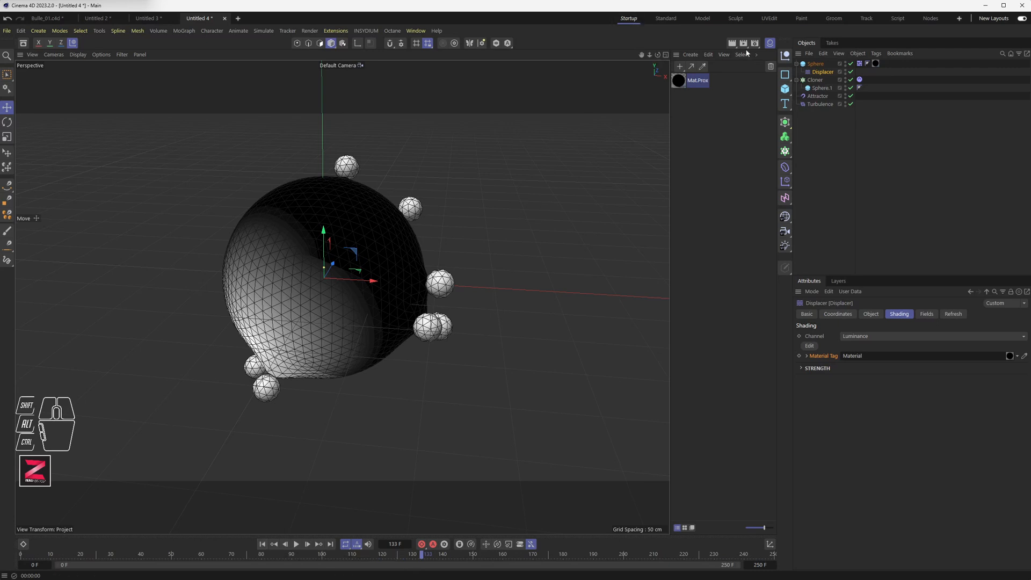
pyautogui.keyDown('alt'); pyautogui.moveTo(333, 303); pyautogui.dragTo(321, 328); pyautogui.keyUp('alt')
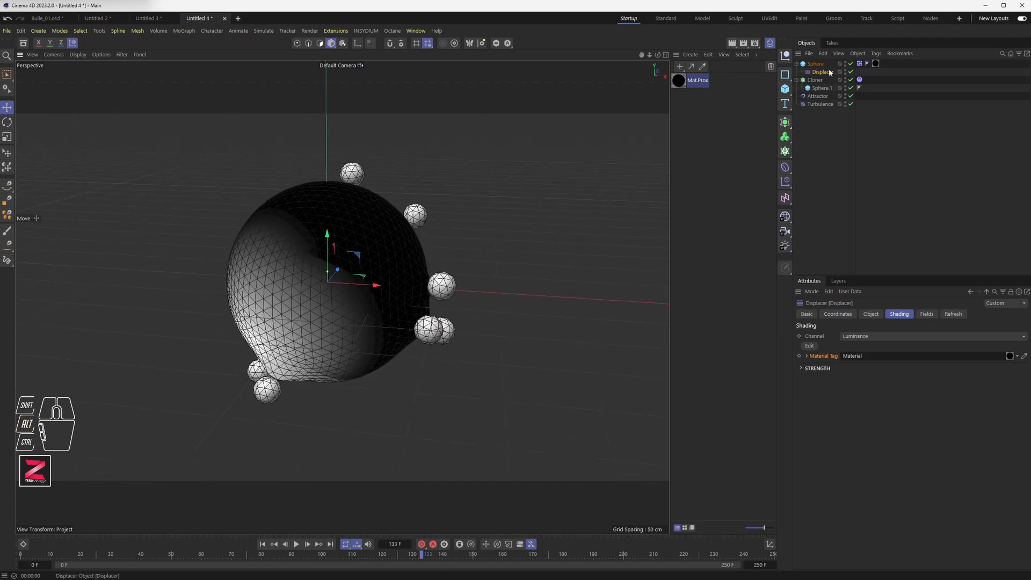
# Set the Displacer's Strength to 100 % and render a viewport preview.
pyautogui.click(871, 315)
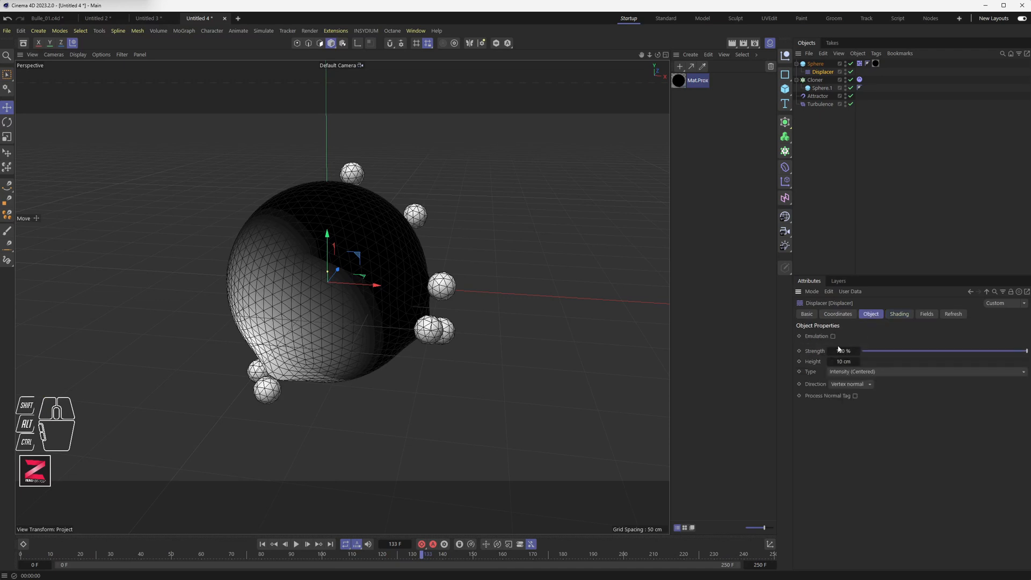
pyautogui.moveTo(1000, 354); pyautogui.dragTo(1026, 354)
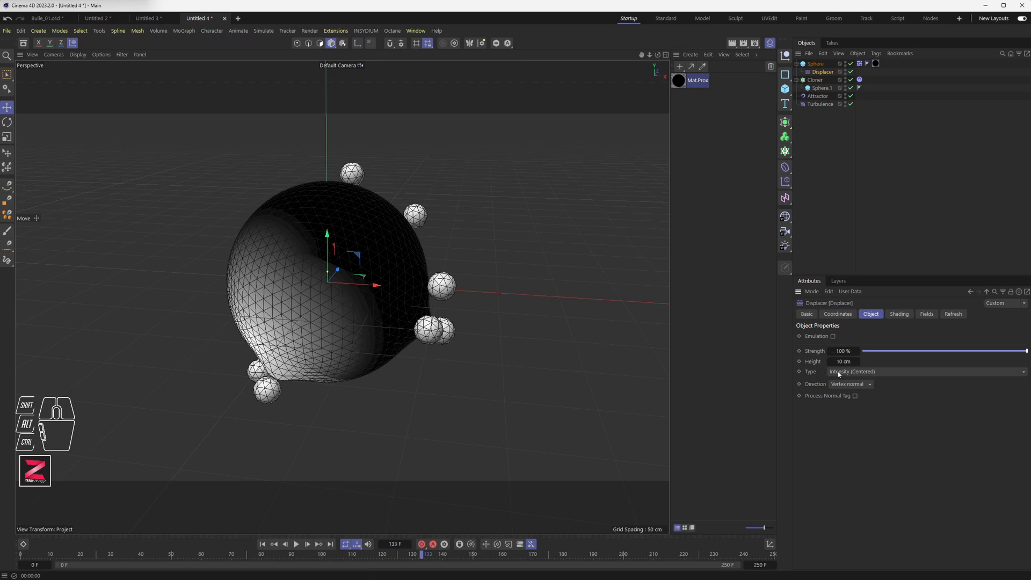
pyautogui.click(858, 372)
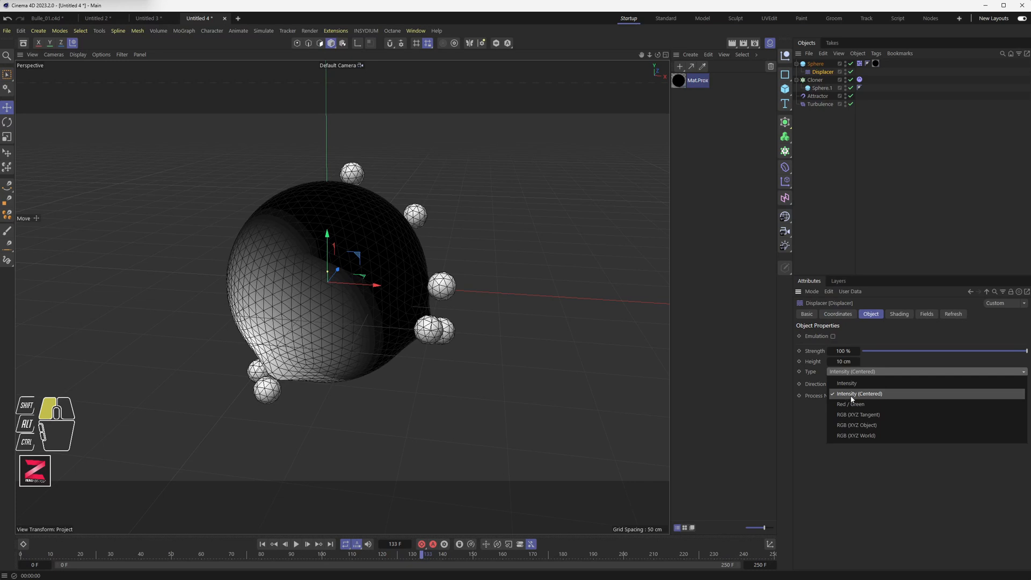
pyautogui.click(550, 369)
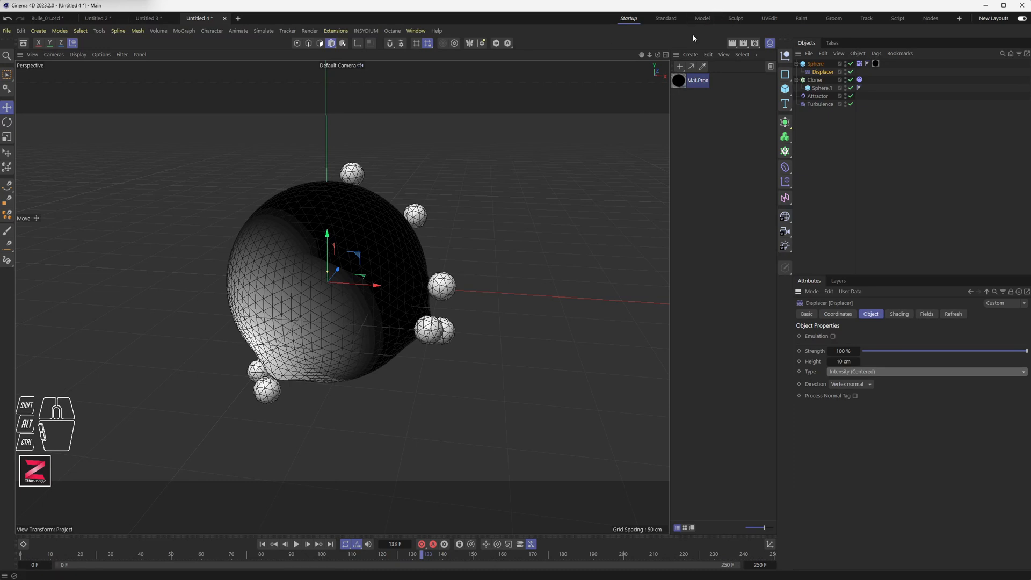
pyautogui.click(731, 43)
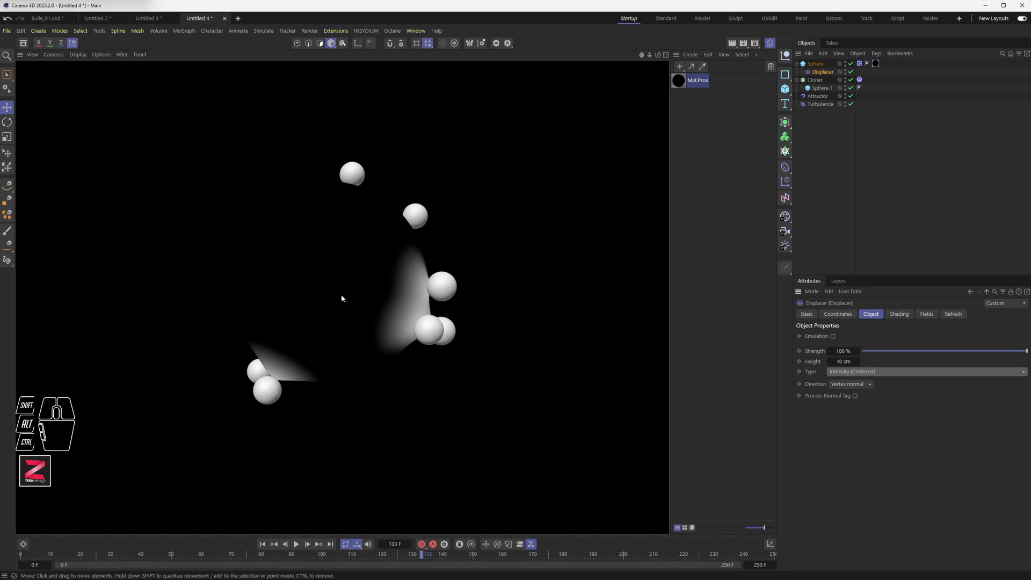
# Compare the Displacer's Type options Intensity and Intensity (Centered), settling on Intensity.
pyautogui.click(849, 372)
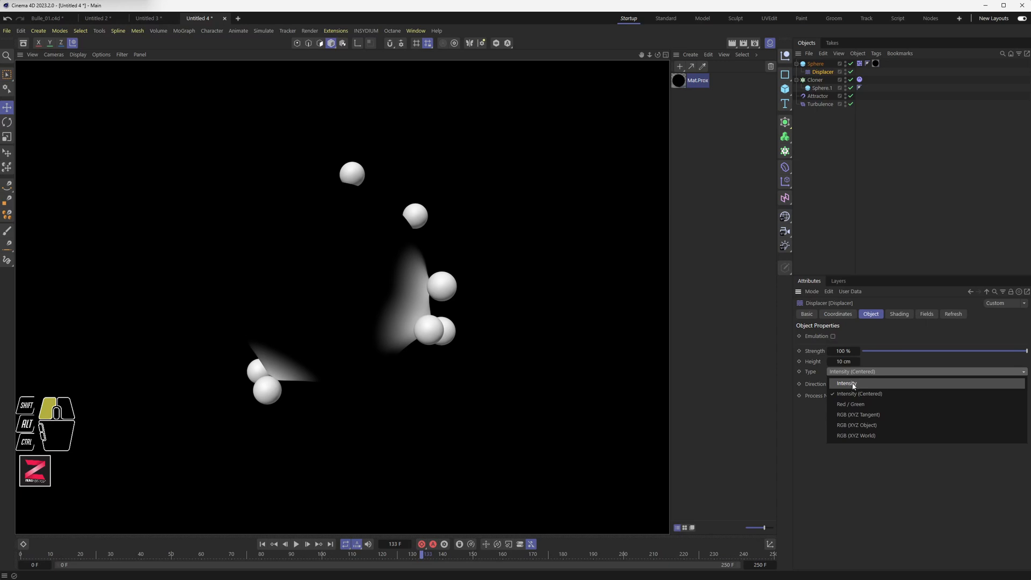
pyautogui.click(853, 384)
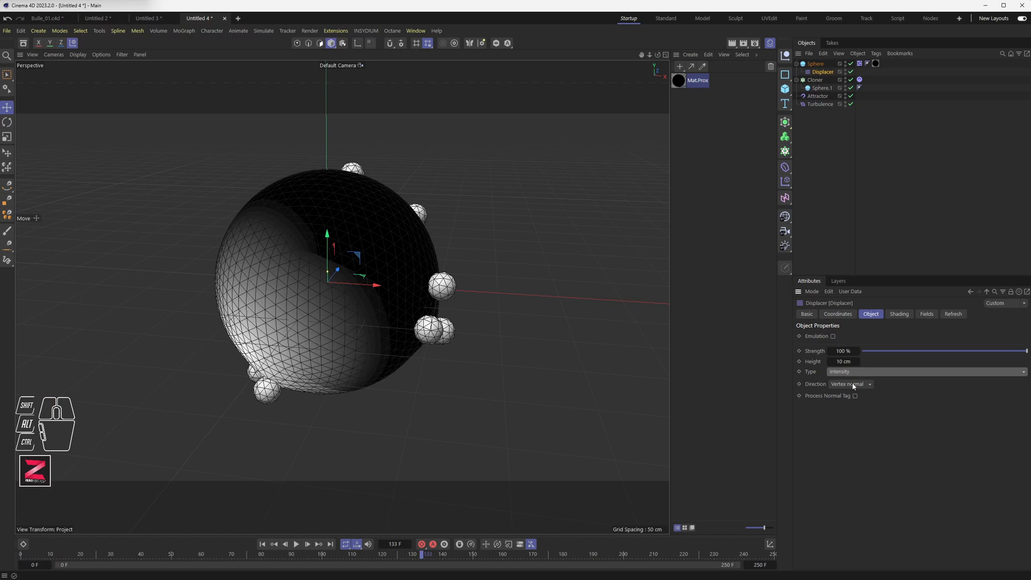
pyautogui.click(847, 372)
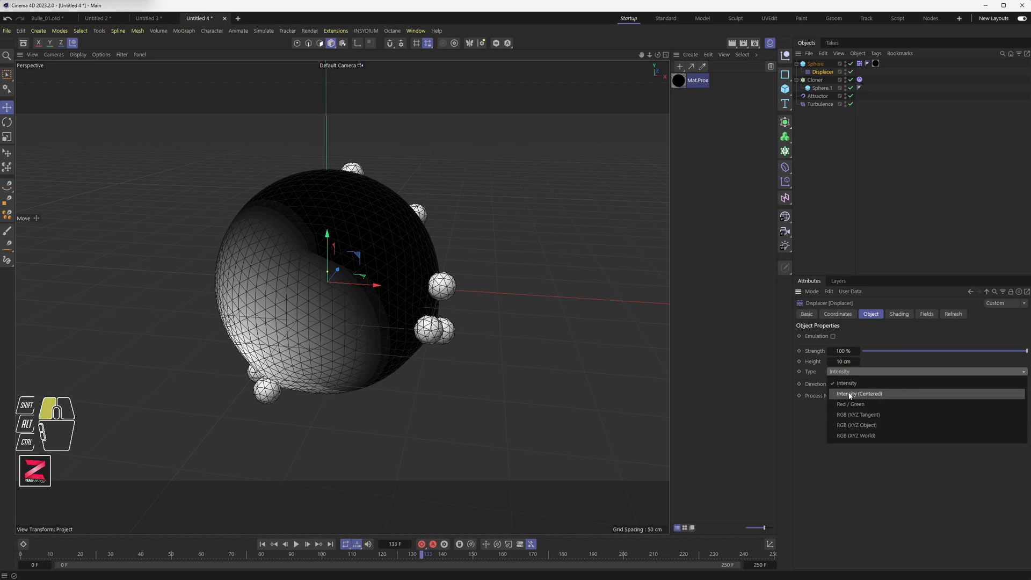
pyautogui.click(854, 393)
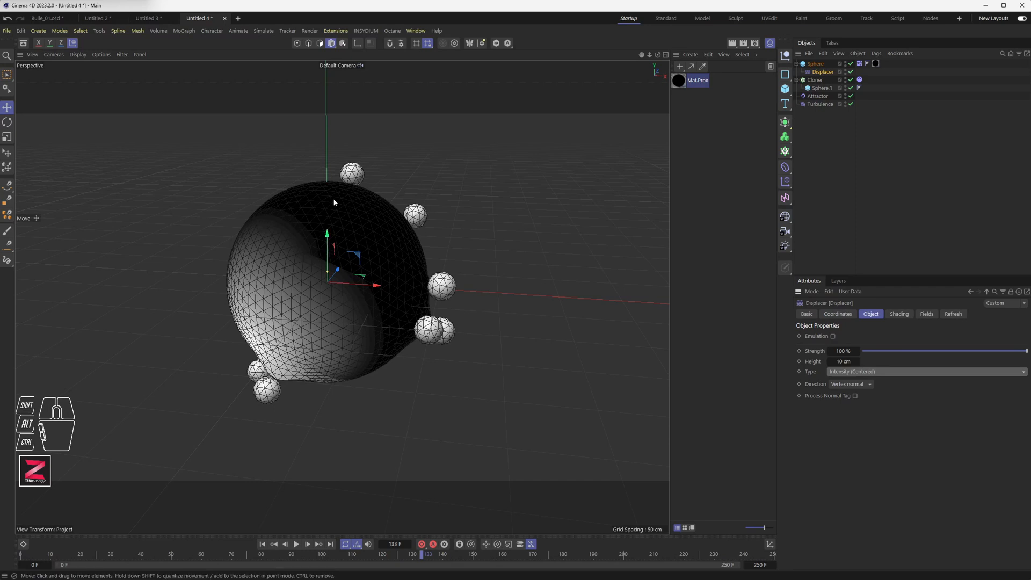
pyautogui.click(861, 371)
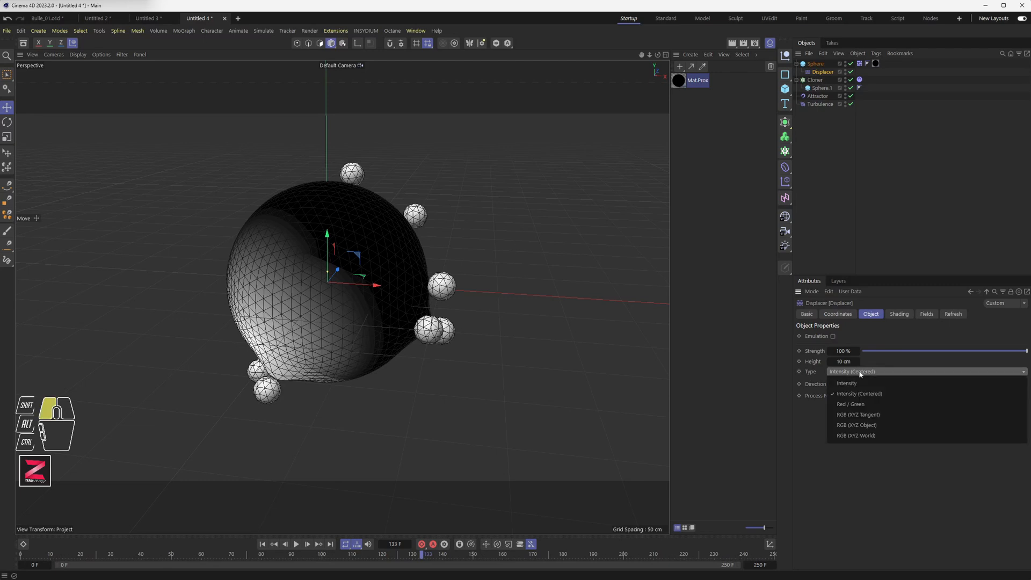
pyautogui.click(856, 382)
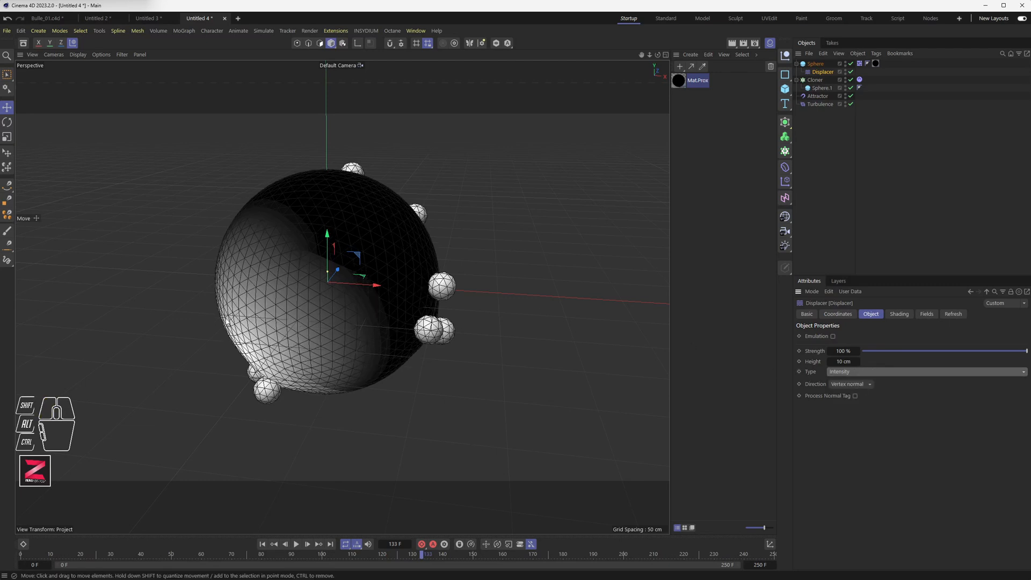
# Set the Displacer's Height to 85 cm and replay the animation from the start.
pyautogui.keyDown('alt'); pyautogui.moveTo(284, 403); pyautogui.dragTo(391, 368); pyautogui.keyUp('alt')
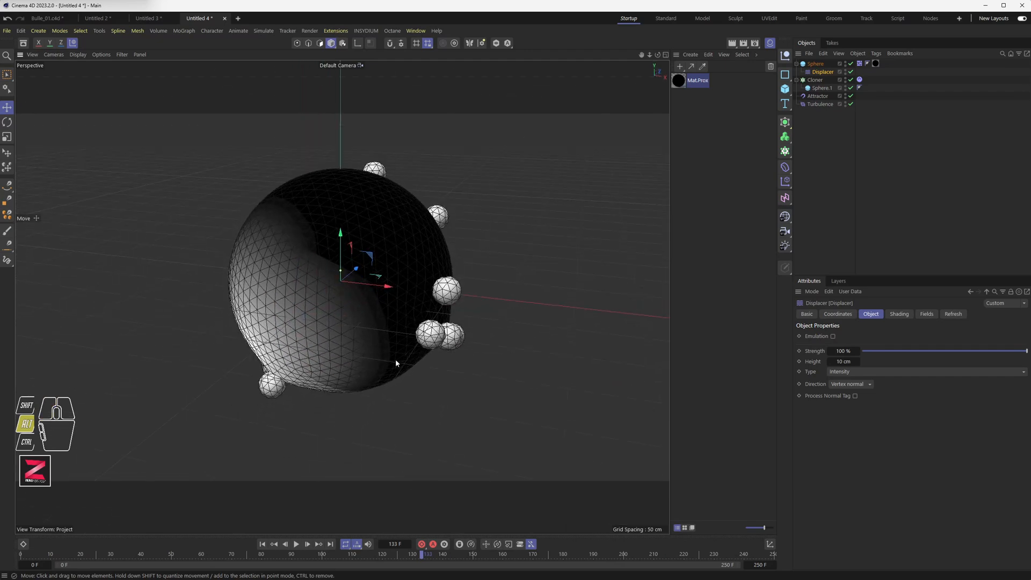
pyautogui.keyDown('alt'); pyautogui.scroll(3, 422, 340); pyautogui.keyUp('alt')
pyautogui.keyDown('alt'); pyautogui.scroll(-2, 422, 340); pyautogui.keyUp('alt')
pyautogui.click(264, 544)
pyautogui.click(296, 543)
pyautogui.click(295, 544)
pyautogui.moveTo(842, 362); pyautogui.dragTo(885, 362)
pyautogui.click(262, 544)
pyautogui.click(296, 544)
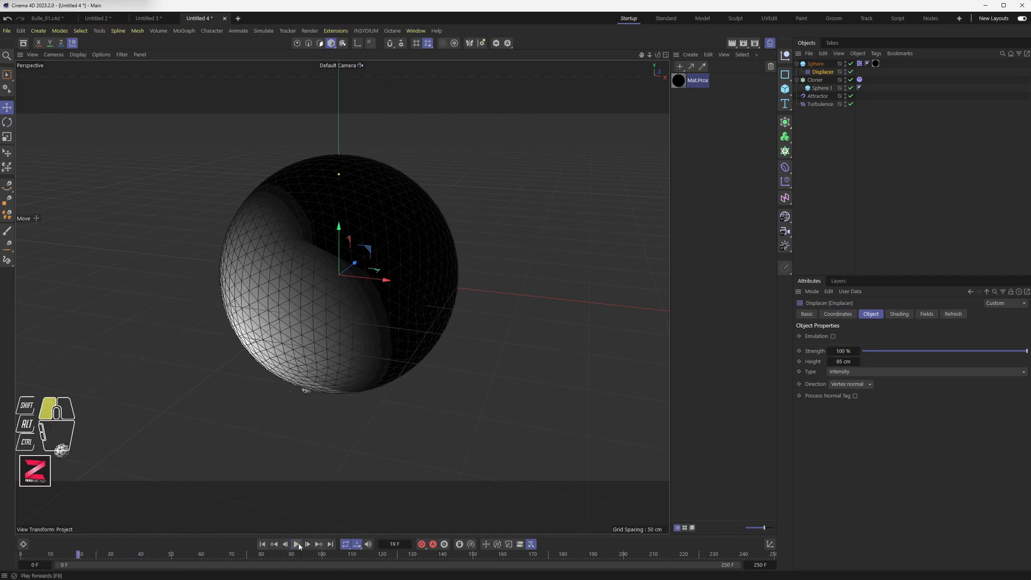
pyautogui.click(296, 544)
pyautogui.click(261, 543)
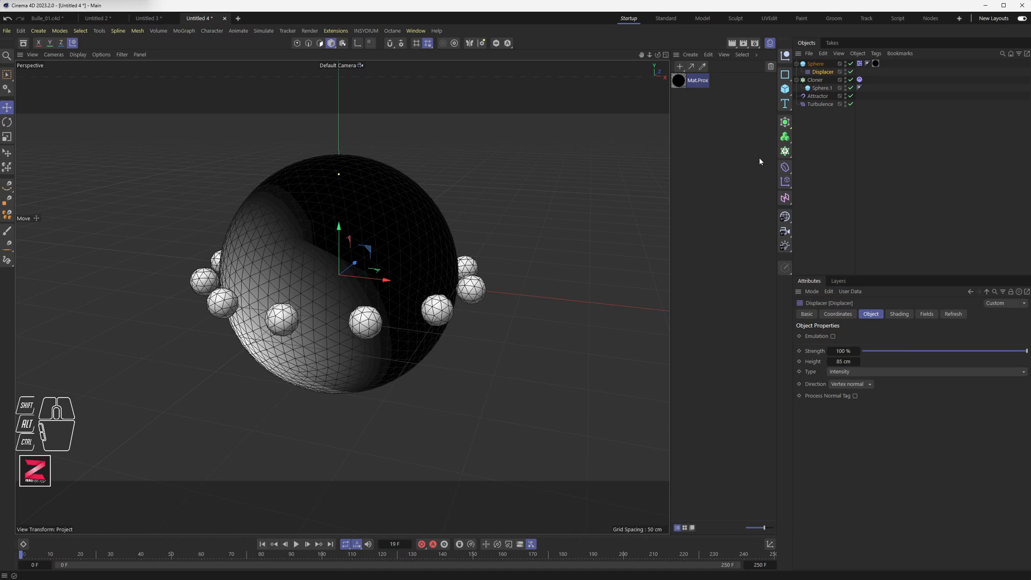
# Increase the Cloner's Radius to 144 cm and play the animation.
pyautogui.click(815, 79)
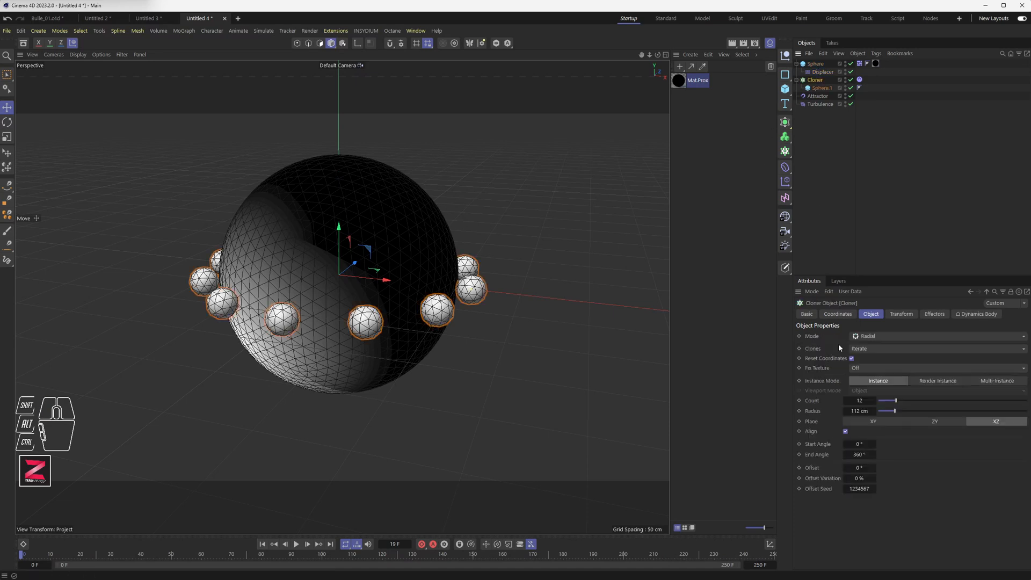
pyautogui.moveTo(894, 411); pyautogui.dragTo(901, 411)
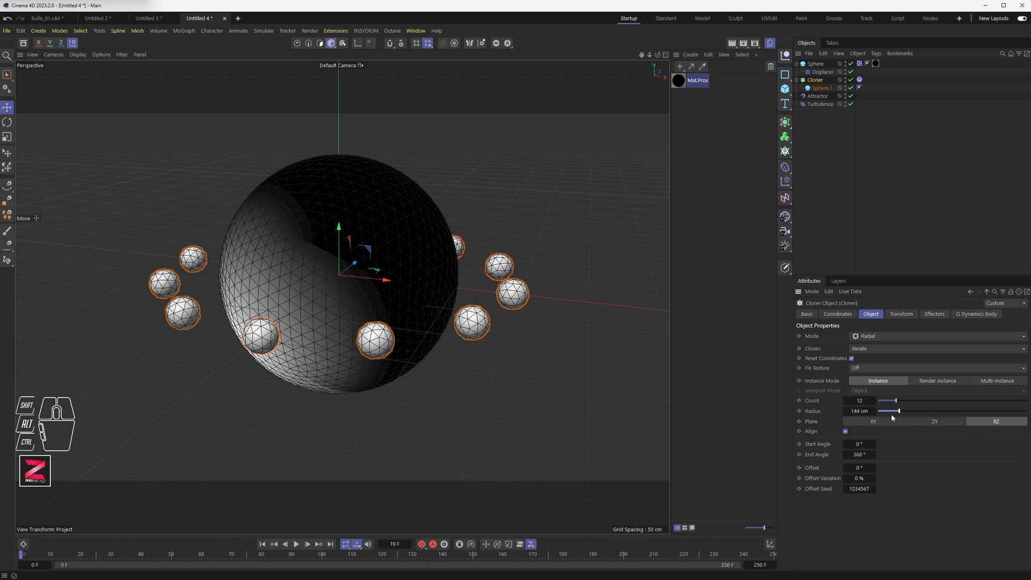
pyautogui.click(296, 544)
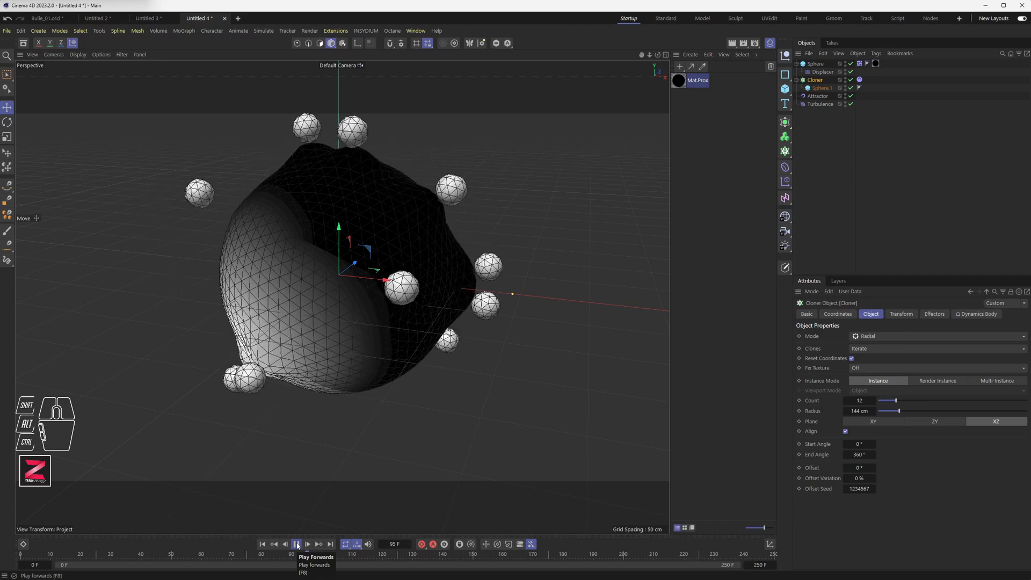
pyautogui.click(297, 544)
pyautogui.keyDown('alt'); pyautogui.moveTo(325, 308); pyautogui.dragTo(375, 271); pyautogui.keyUp('alt')
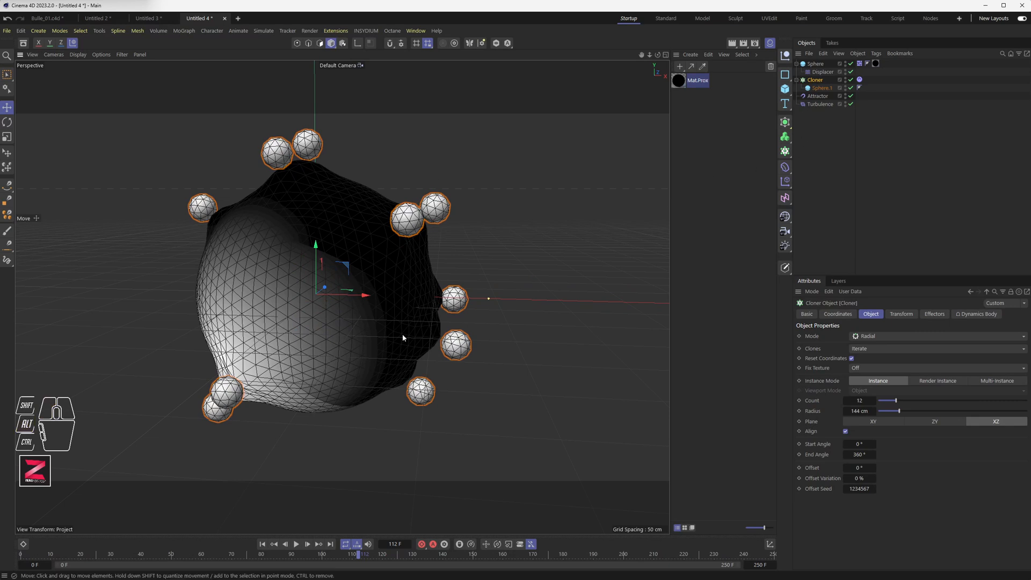
# Set the Displacer's Height to -66 cm and replay the animation.
pyautogui.click(822, 72)
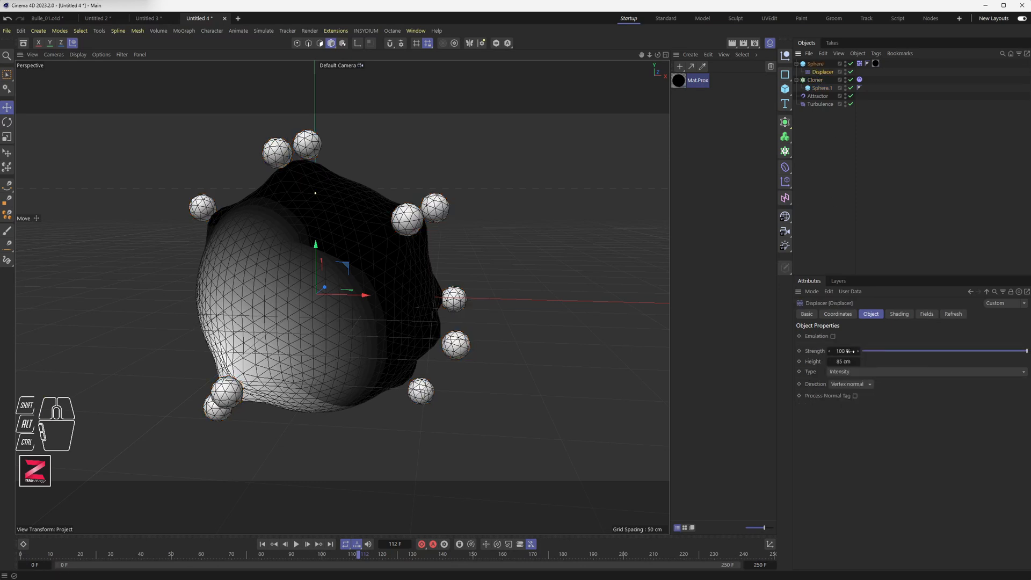
pyautogui.moveTo(847, 361); pyautogui.dragTo(781, 362)
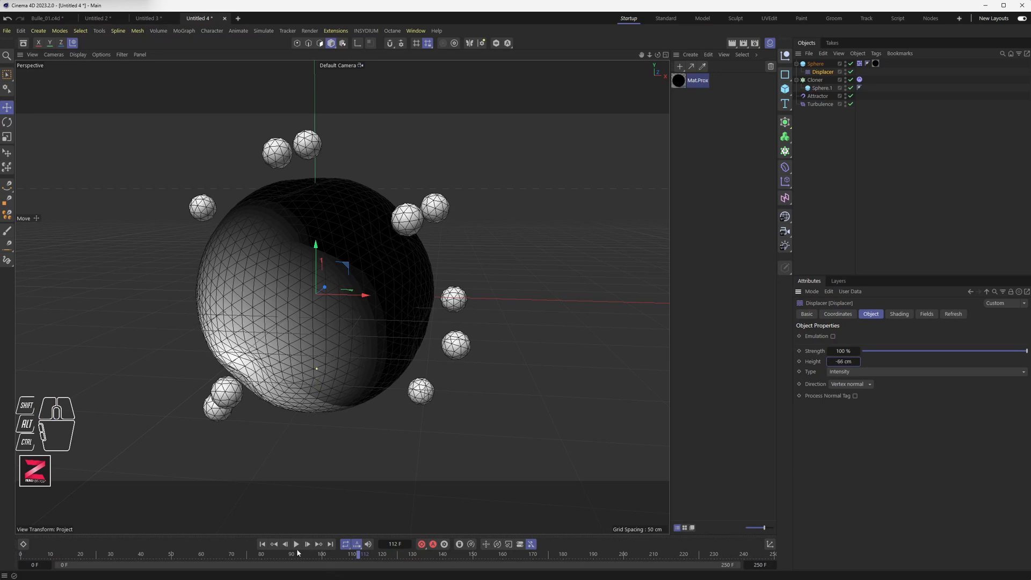
pyautogui.click(262, 544)
pyautogui.click(295, 543)
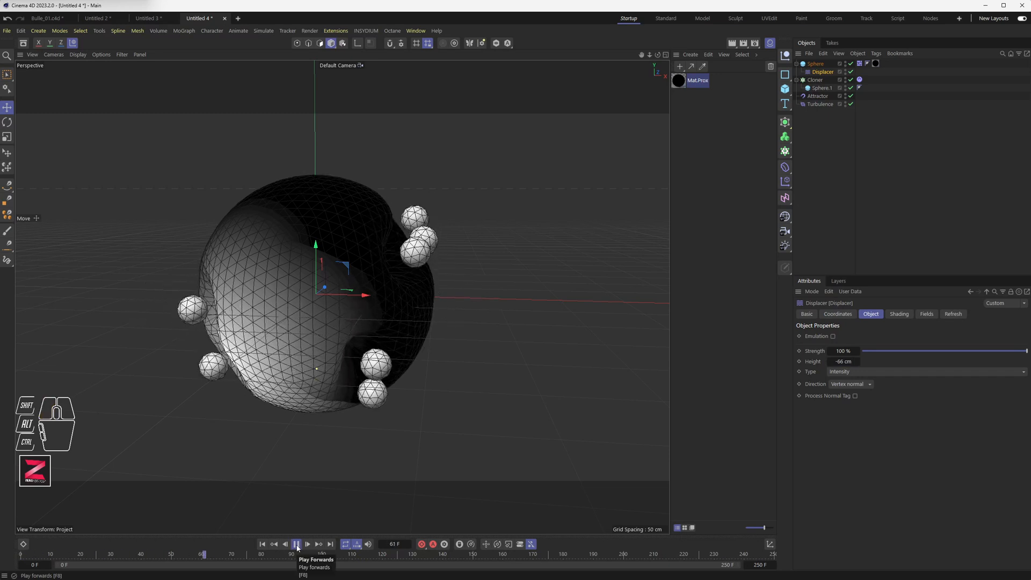
pyautogui.click(296, 544)
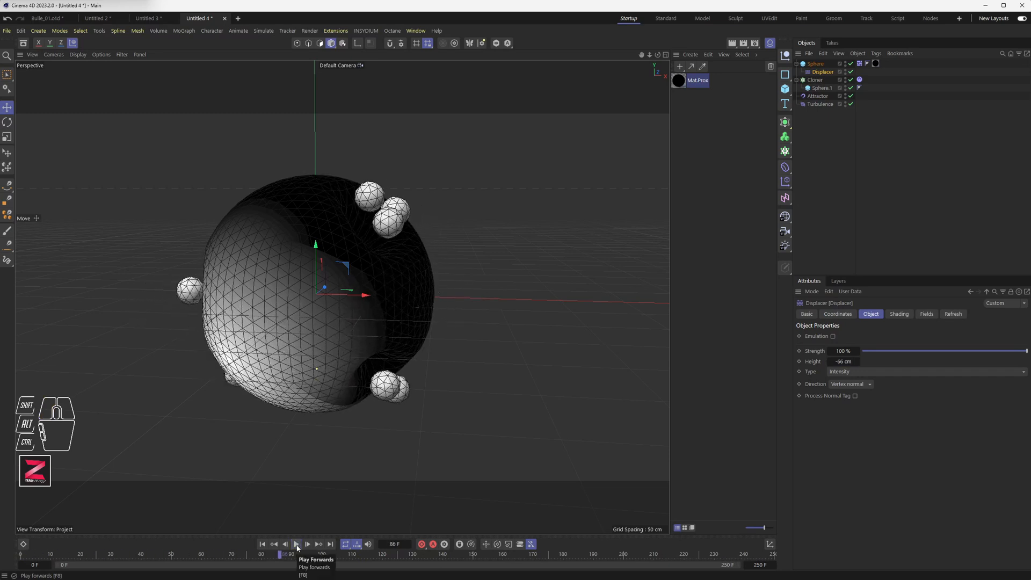
pyautogui.keyDown('alt'); pyautogui.moveTo(297, 281); pyautogui.dragTo(315, 366); pyautogui.keyUp('alt')
pyautogui.click(262, 544)
# Set the Displacer's Height to -40 cm and step forward frame by frame.
pyautogui.moveTo(849, 361); pyautogui.dragTo(856, 362)
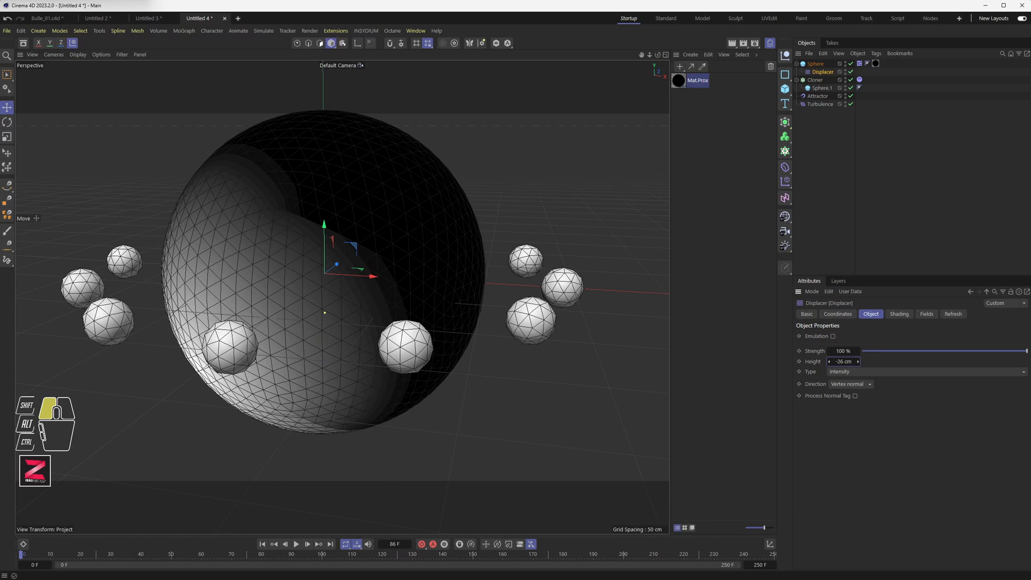
pyautogui.moveTo(844, 361); pyautogui.dragTo(847, 363)
pyautogui.click(308, 545)
pyautogui.click(309, 545)
pyautogui.click(308, 546)
pyautogui.click(308, 547)
pyautogui.click(308, 547)
pyautogui.click(308, 547)
pyautogui.click(309, 546)
pyautogui.click(308, 547)
pyautogui.click(308, 547)
pyautogui.click(308, 547)
pyautogui.click(309, 545)
pyautogui.click(309, 544)
pyautogui.click(309, 544)
pyautogui.click(308, 544)
pyautogui.click(309, 544)
pyautogui.click(309, 545)
pyautogui.click(309, 545)
pyautogui.click(308, 544)
pyautogui.click(309, 545)
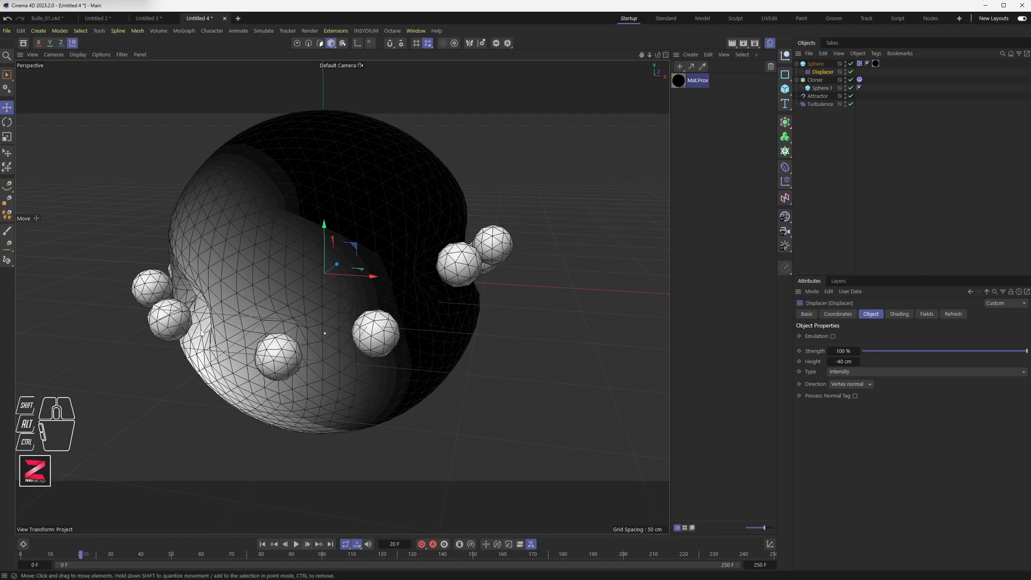
# Play the animation to inspect the sphere's inward dents up close.
pyautogui.scroll(4, 144, 311)
pyautogui.keyDown('alt'); pyautogui.moveTo(194, 256); pyautogui.dragTo(236, 350); pyautogui.keyUp('alt')
pyautogui.click(296, 543)
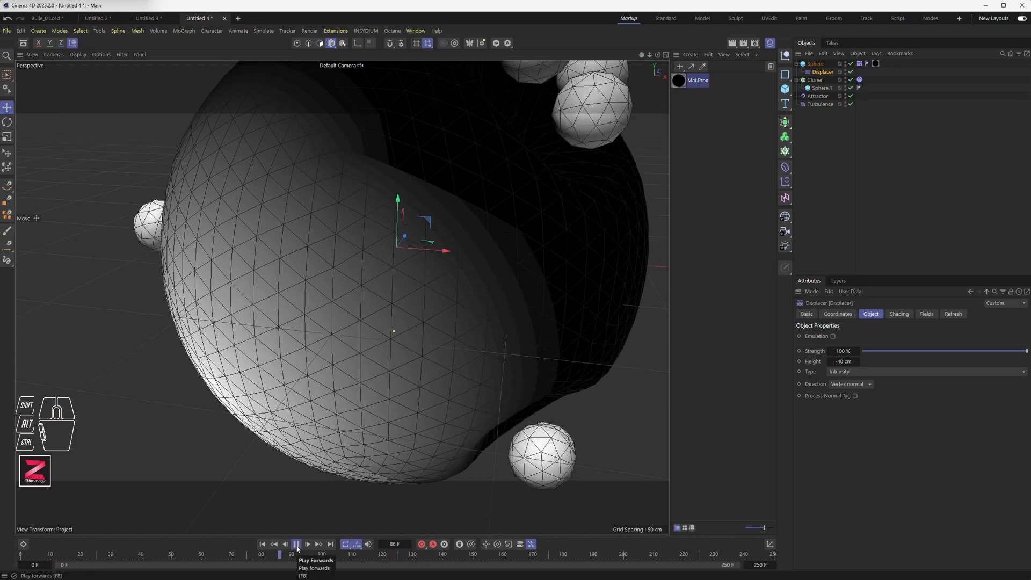
pyautogui.click(296, 544)
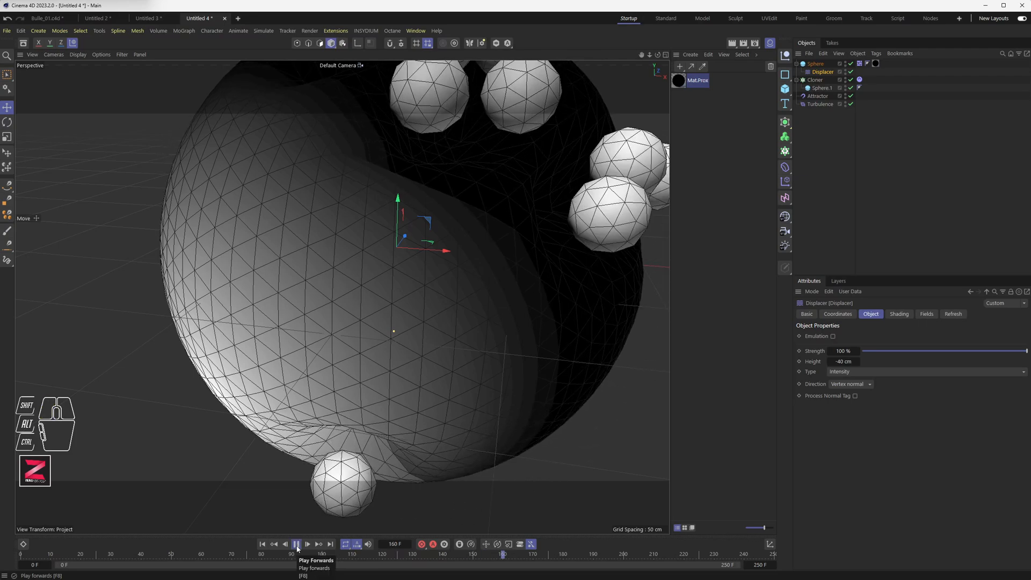
# Move the collider Sphere below the Turbulence object in the hierarchy and replay the animation from the start.
pyautogui.click(296, 544)
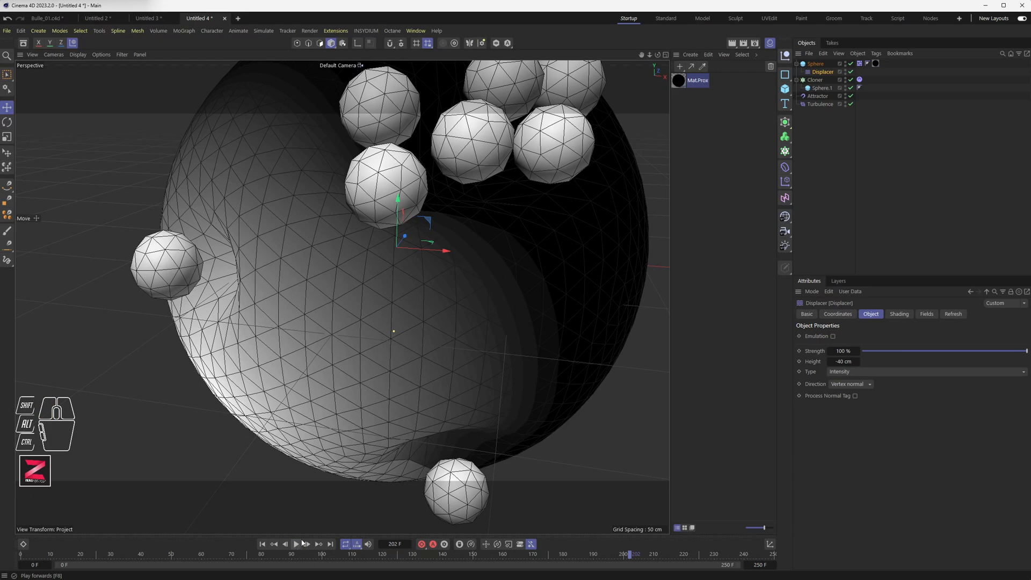
pyautogui.scroll(-8, 426, 352)
pyautogui.keyDown('alt'); pyautogui.moveTo(439, 343); pyautogui.dragTo(379, 336, button='middle'); pyautogui.keyUp('alt')
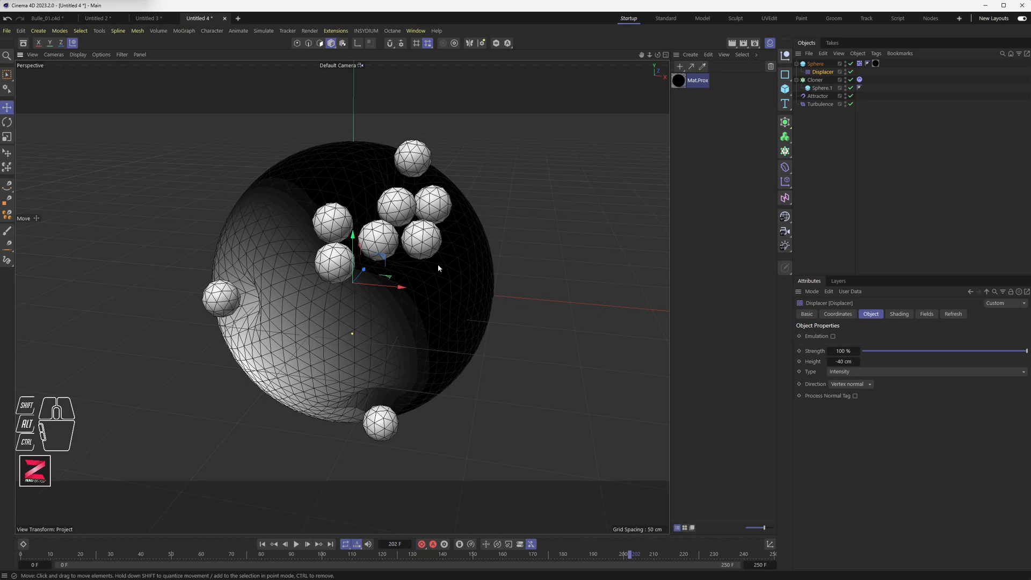
pyautogui.moveTo(818, 68); pyautogui.dragTo(828, 110)
pyautogui.click(262, 544)
pyautogui.click(295, 544)
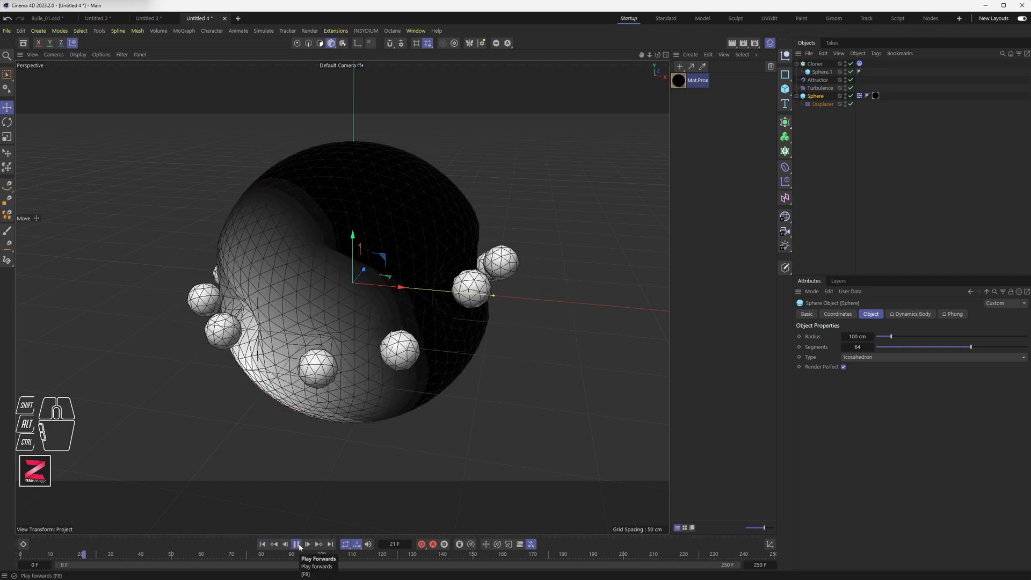
pyautogui.click(298, 545)
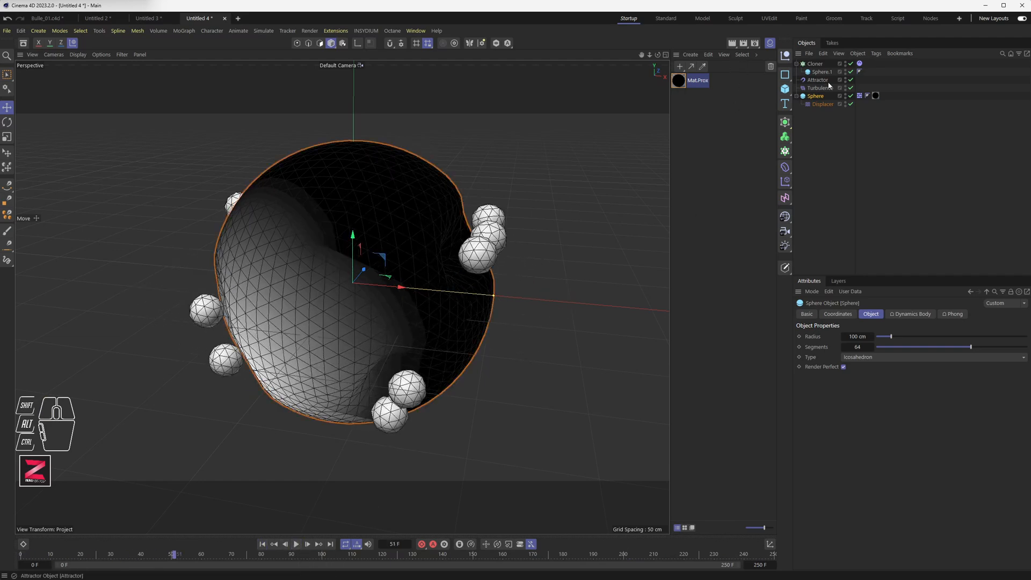
# Move the Sphere back to the top of the object hierarchy and replay the animation from the start.
pyautogui.moveTo(817, 95); pyautogui.dragTo(819, 62)
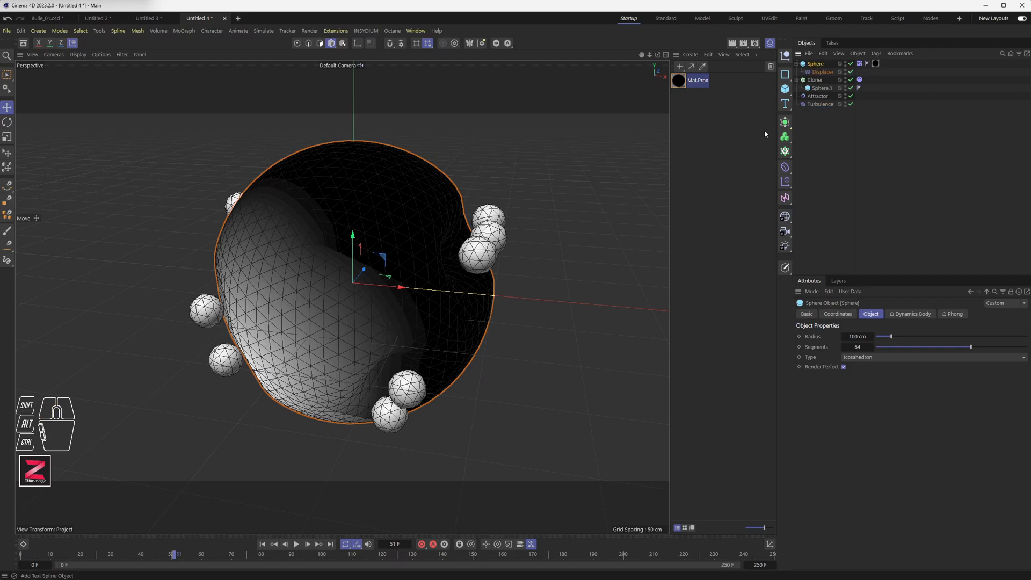
pyautogui.click(262, 544)
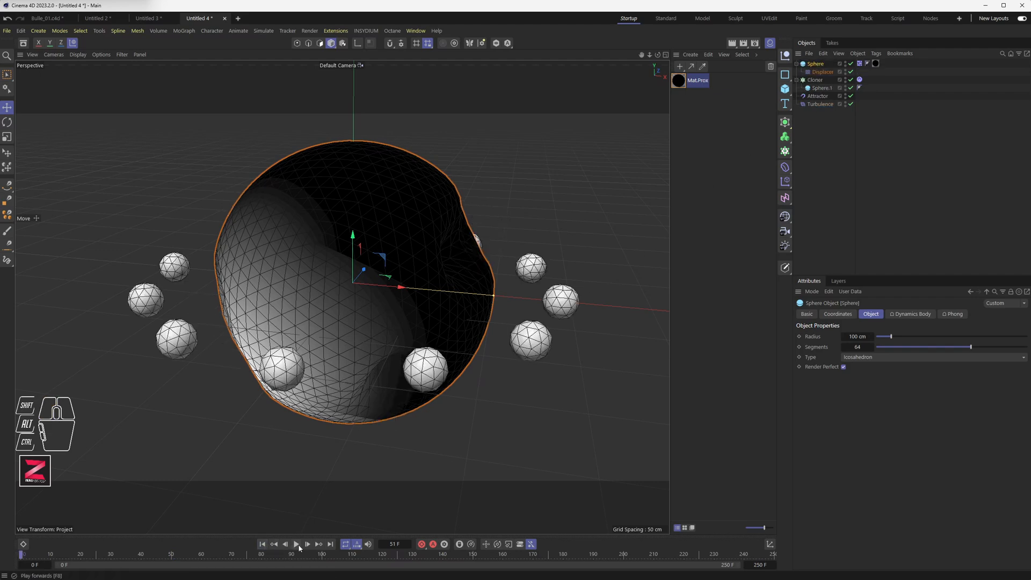
pyautogui.click(296, 544)
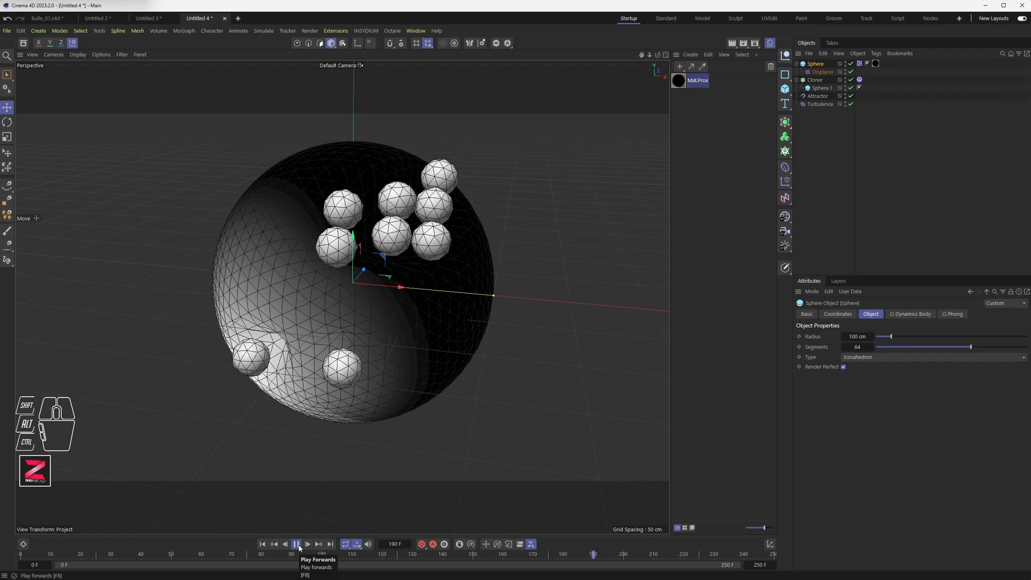
pyautogui.click(299, 547)
# Create an Instance object and set its Reference Object to the collider Sphere.
pyautogui.keyDown('alt'); pyautogui.moveTo(321, 309); pyautogui.dragTo(368, 269); pyautogui.keyUp('alt')
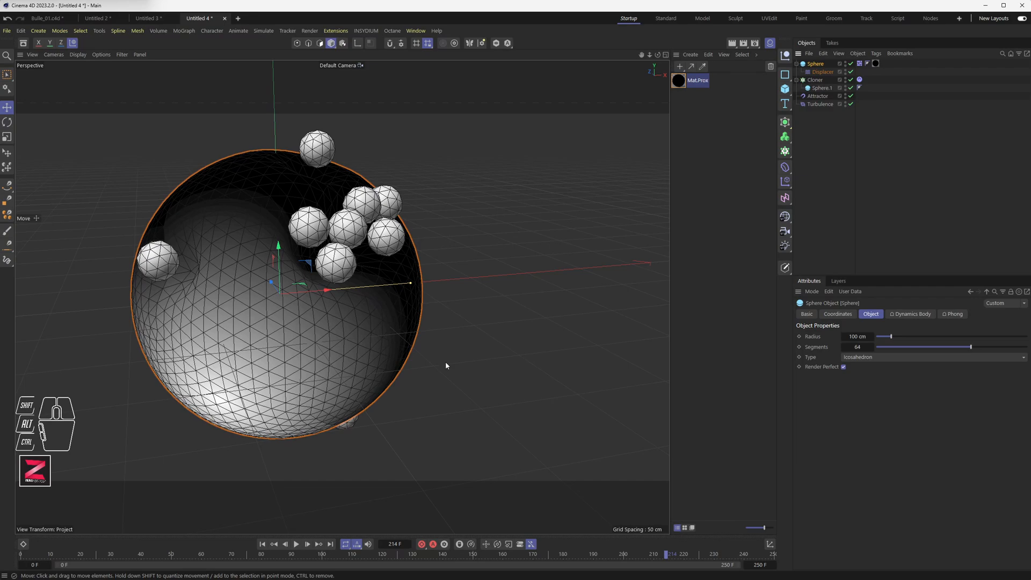
pyautogui.moveTo(286, 335)
pyautogui.keyDown('alt'); pyautogui.mouseDown()
pyautogui.moveTo(322, 331)
pyautogui.moveTo(291, 344)
pyautogui.mouseUp(); pyautogui.keyUp('alt')
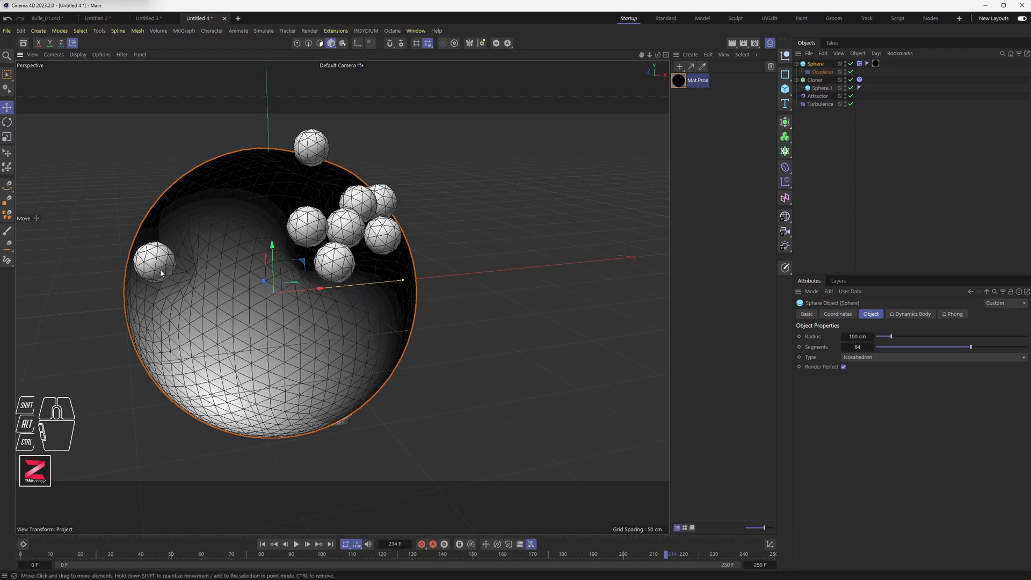
pyautogui.click(810, 145)
pyautogui.moveTo(785, 123); pyautogui.dragTo(819, 229)
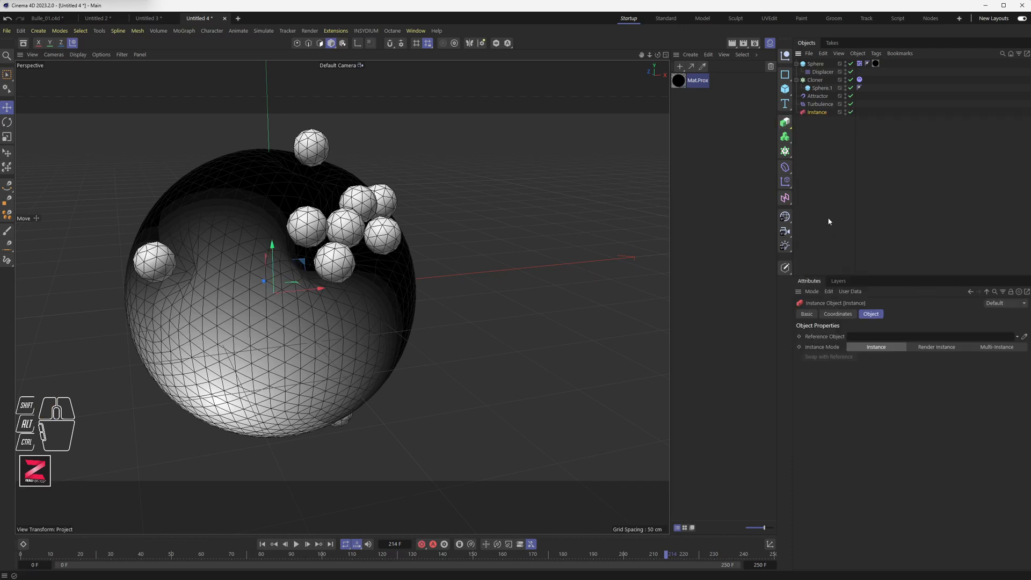
pyautogui.moveTo(816, 64); pyautogui.dragTo(819, 115)
pyautogui.click(820, 115)
pyautogui.moveTo(816, 64); pyautogui.dragTo(885, 340)
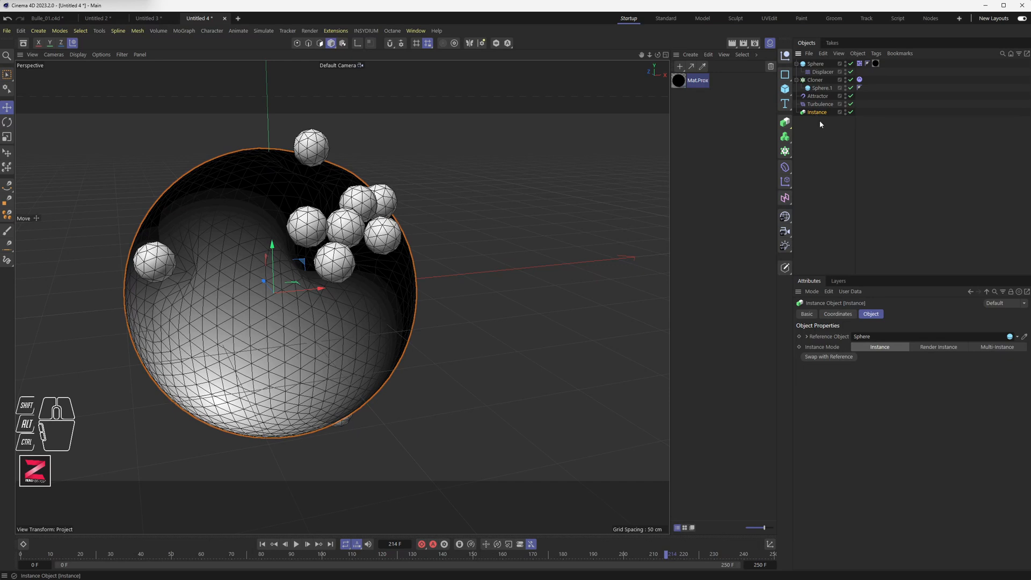
# Scale the Instance to 1.1 on all three axes.
pyautogui.click(839, 314)
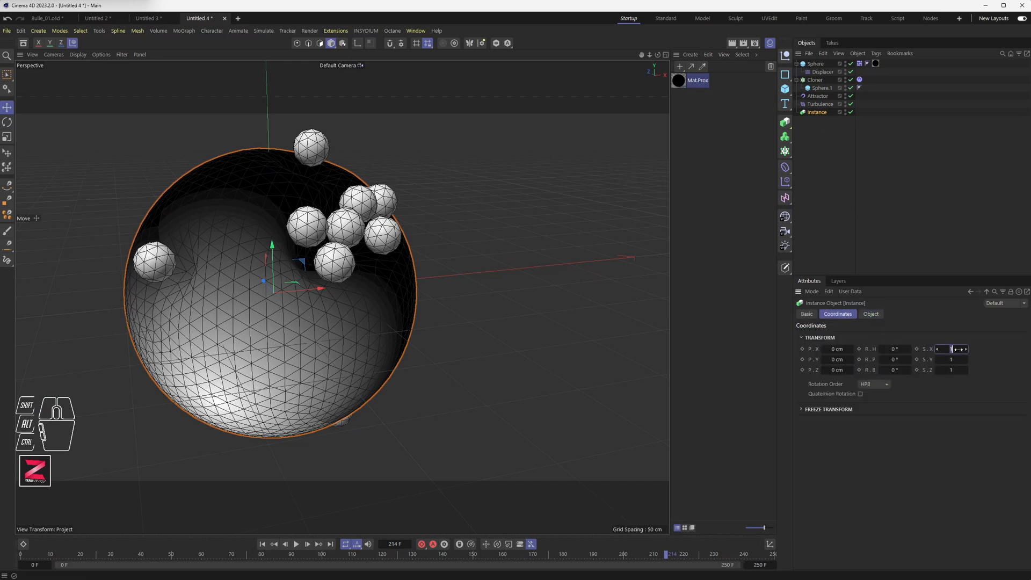
pyautogui.write('1')
pyautogui.press('Tab')
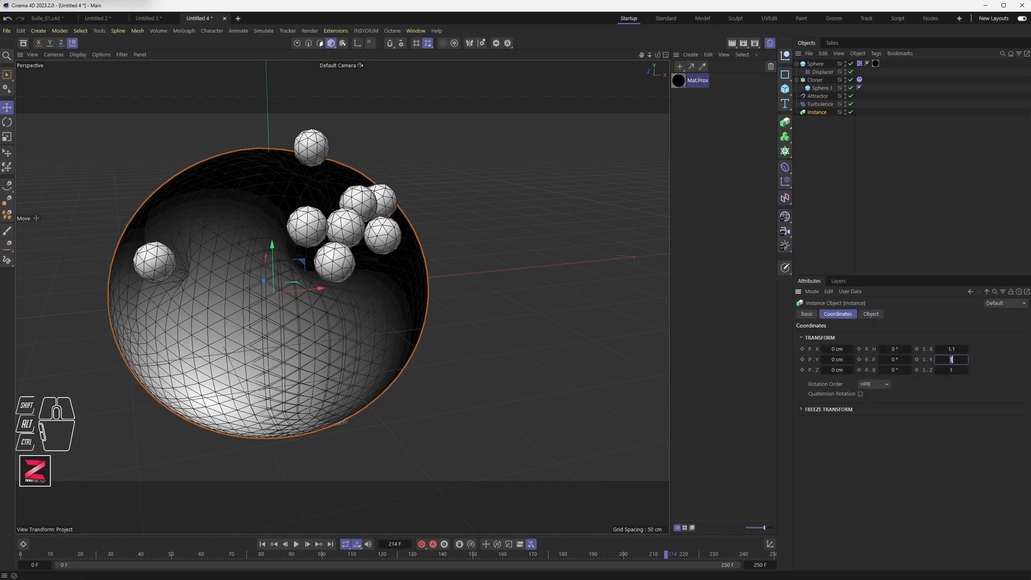
pyautogui.write('1.1')
pyautogui.press('Tab')
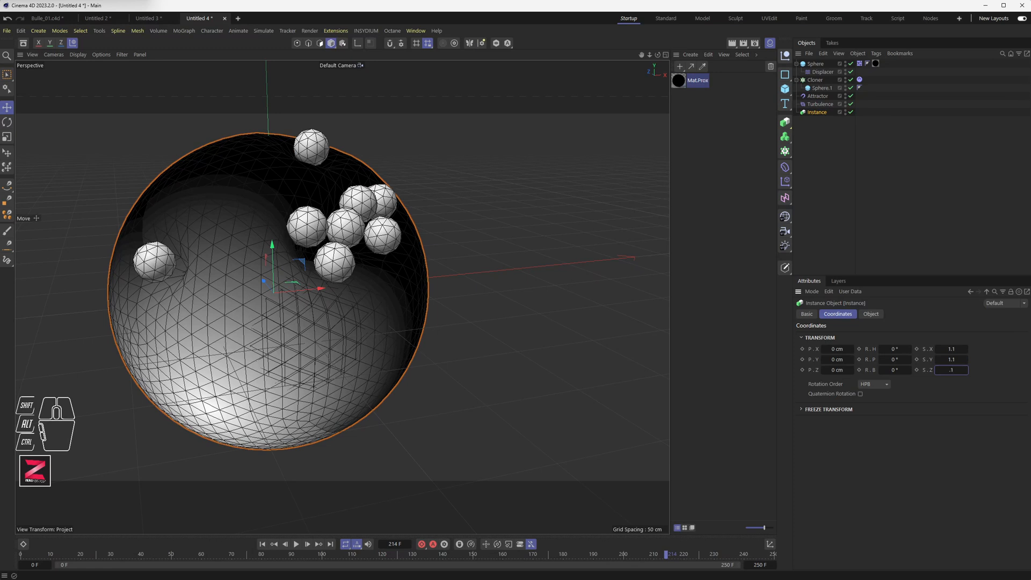
pyautogui.write('1.1')
pyautogui.press('Tab')
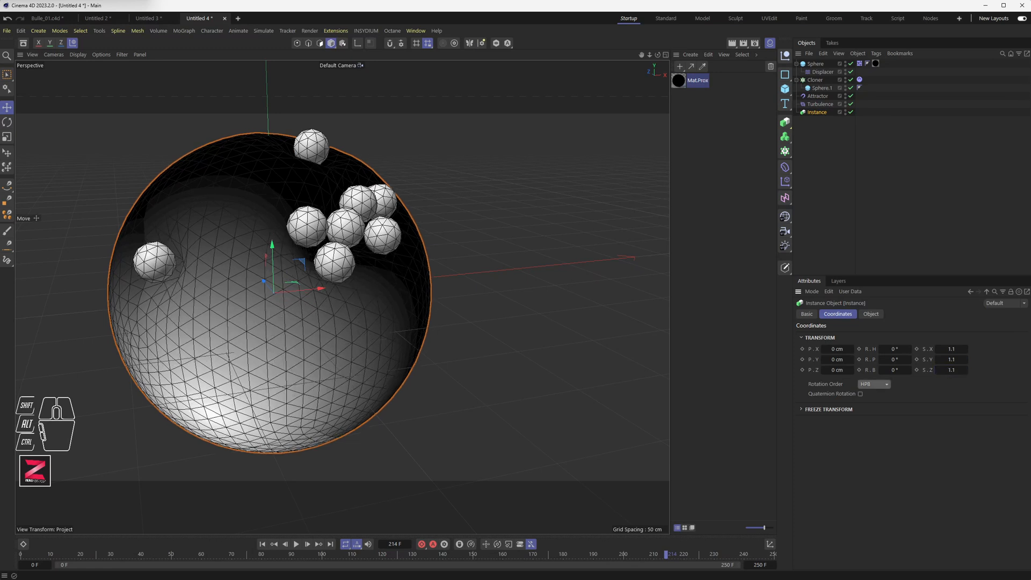
# Scale the Instance to 1.2 on all three axes.
pyautogui.click(956, 349)
pyautogui.write('1.2')
pyautogui.press('Tab')
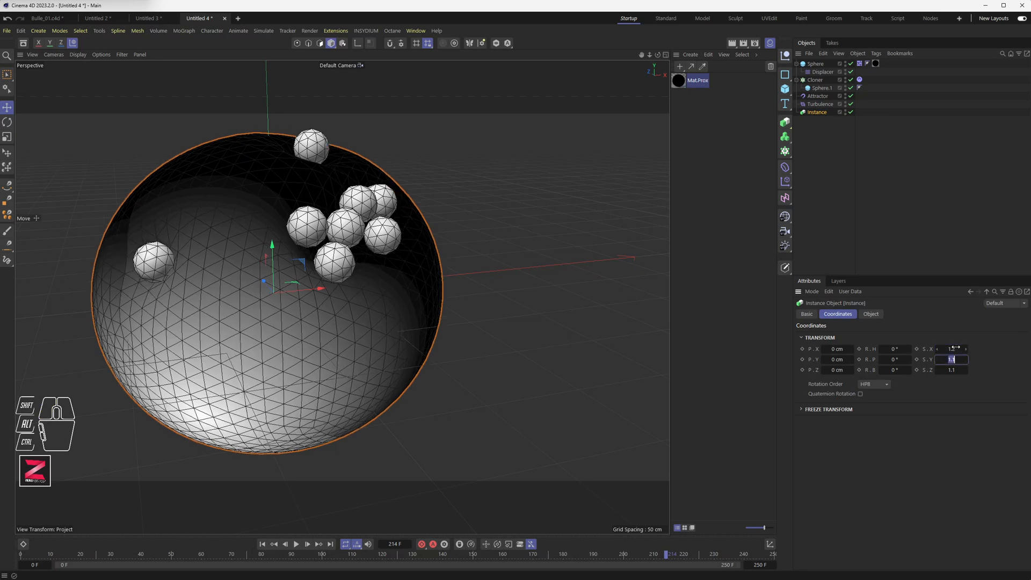
pyautogui.write('1.2')
pyautogui.press('Tab')
pyautogui.write('1.2')
pyautogui.press('Tab')
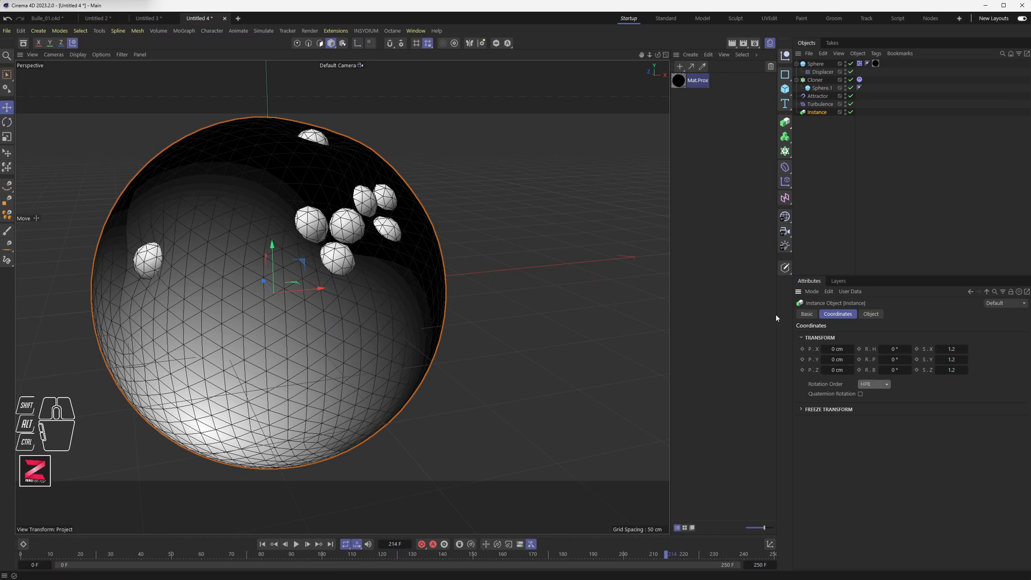
# Set the Instance's scale to 1.15 on X and Y and 1.115 on Z.
pyautogui.click(951, 349)
pyautogui.press('Tab')
pyautogui.write('1.15')
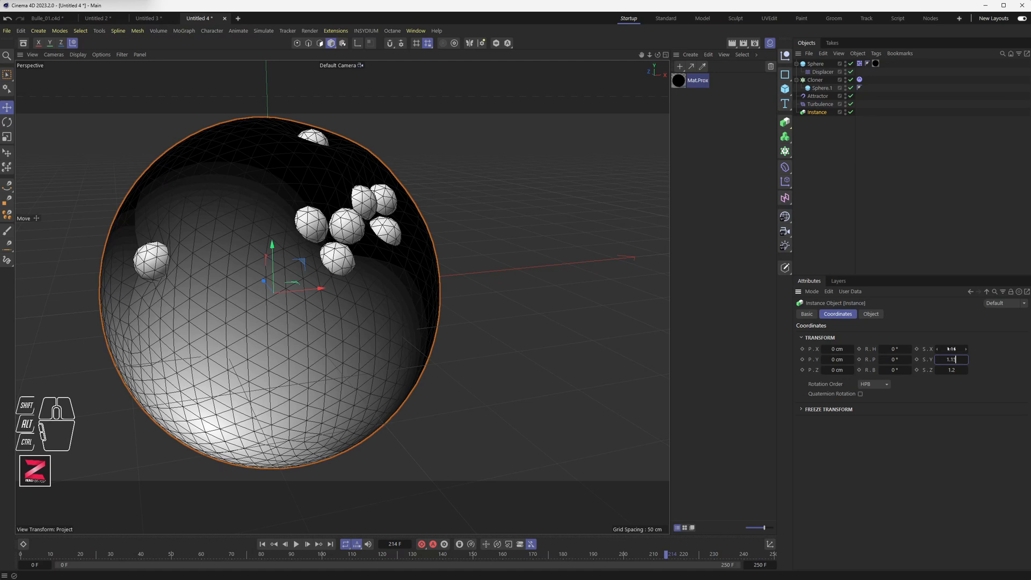
pyautogui.press('Tab')
pyautogui.write('1.115')
pyautogui.press('Return')
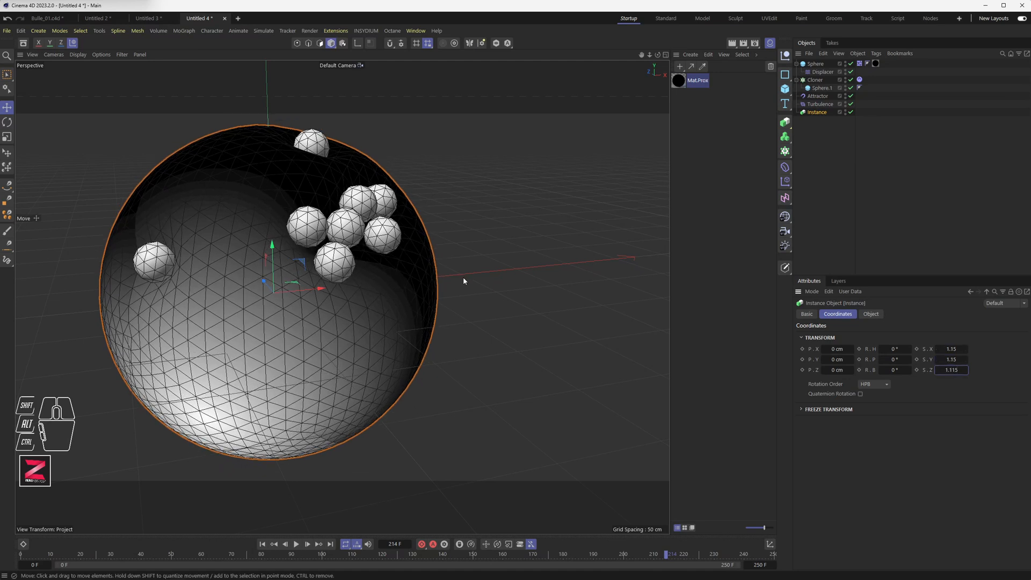
# Extend the animation's end frame to 500 F and play the animation.
pyautogui.click(296, 544)
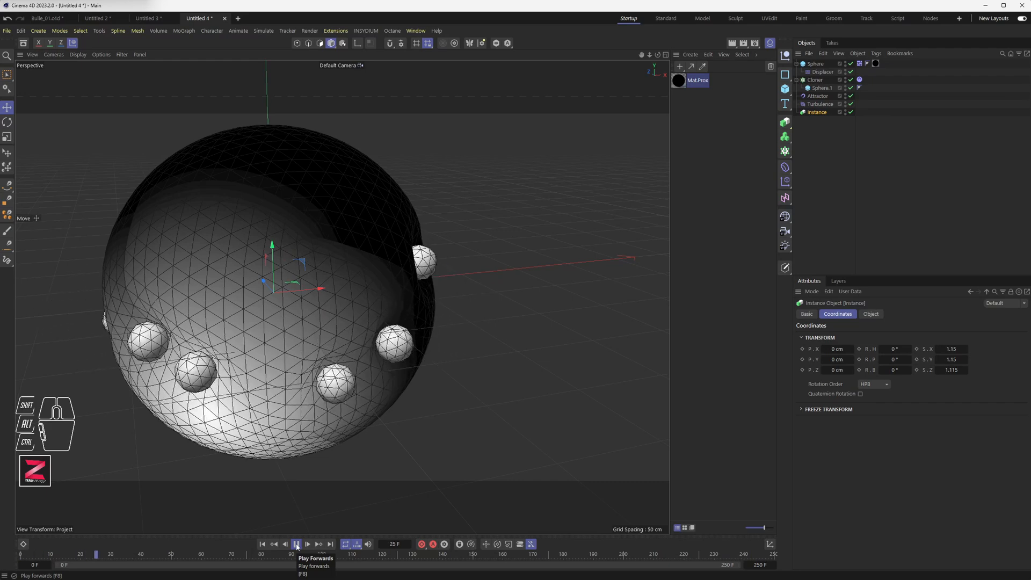
pyautogui.click(297, 543)
pyautogui.click(758, 561)
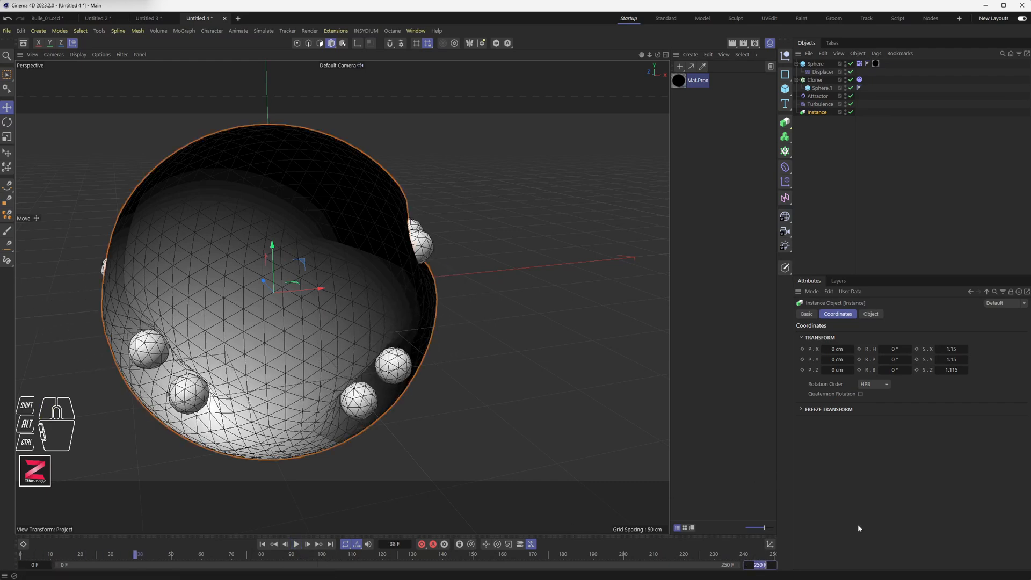
pyautogui.write('50')
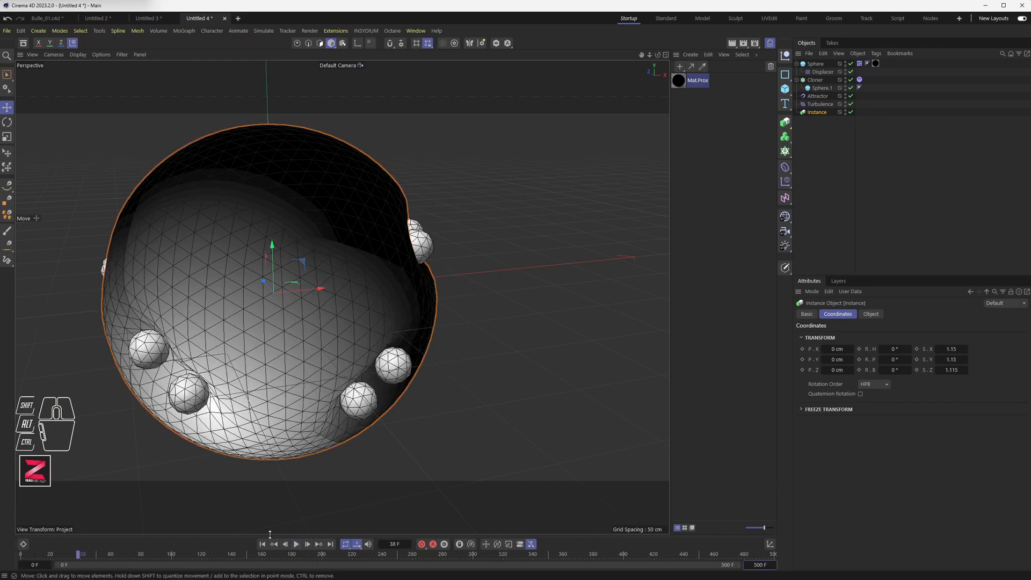
pyautogui.click(297, 544)
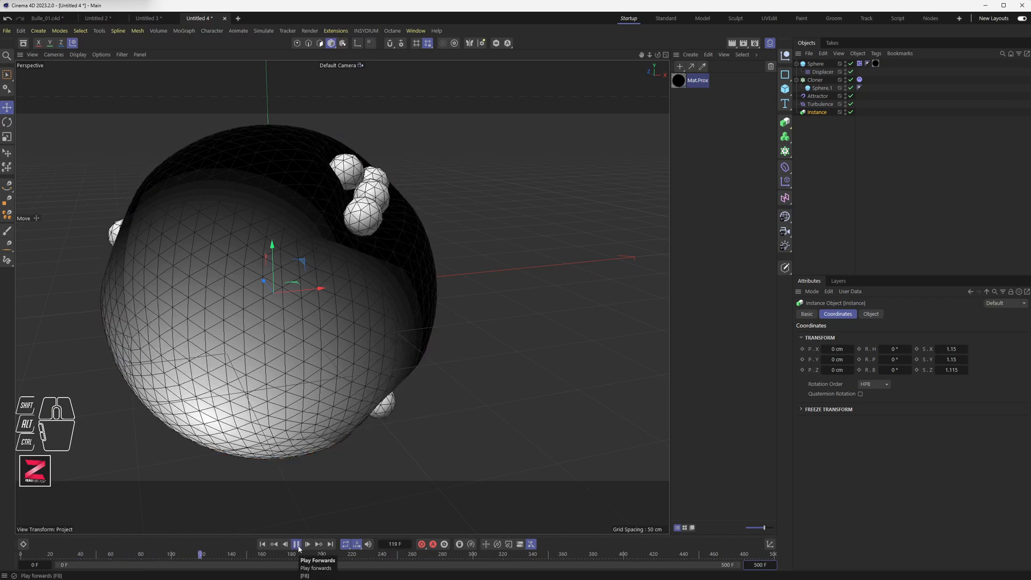
pyautogui.click(296, 544)
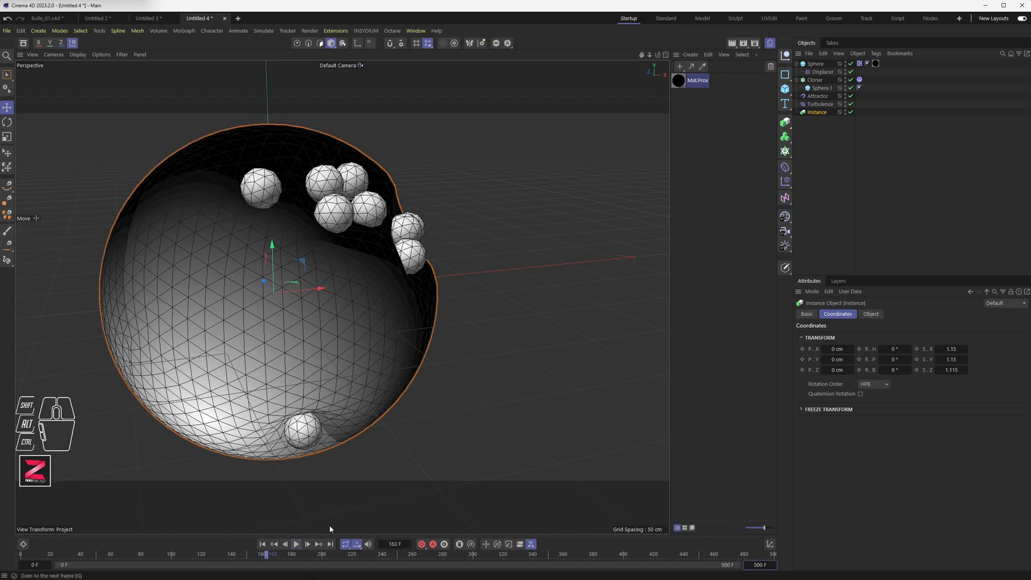
# Switch the viewport display to Lines shading.
pyautogui.click(851, 112)
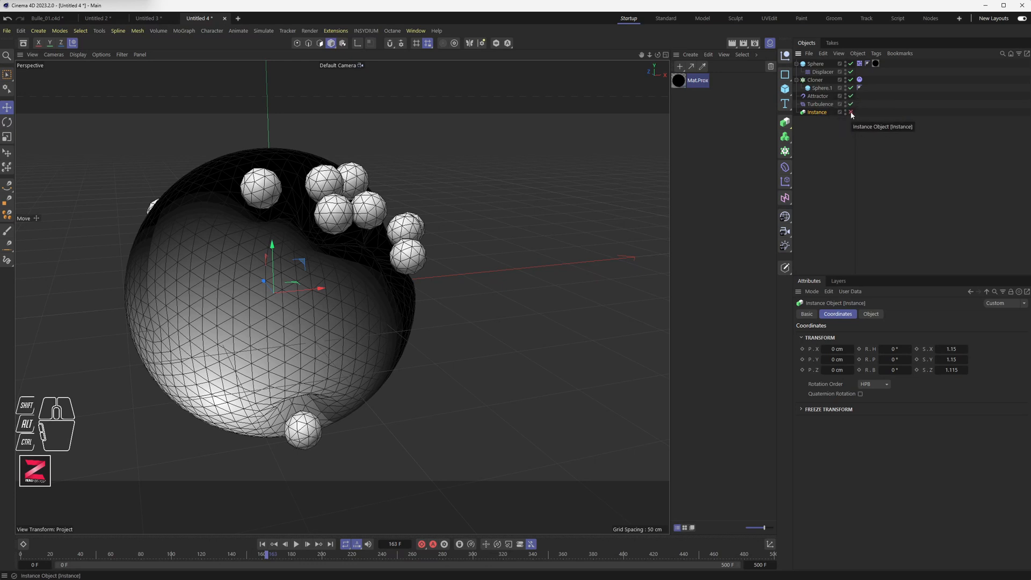
pyautogui.click(850, 112)
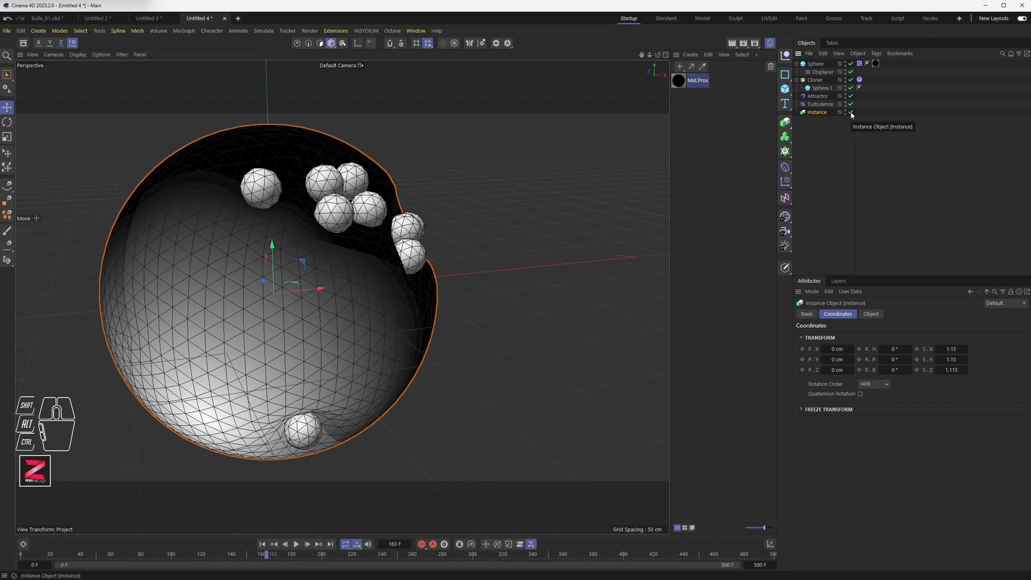
pyautogui.click(77, 54)
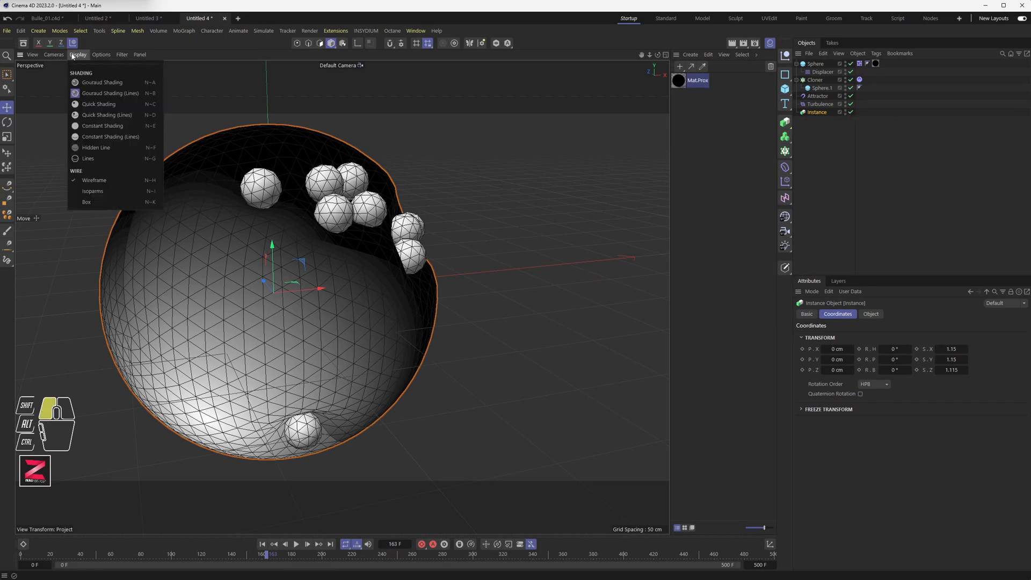
pyautogui.click(91, 158)
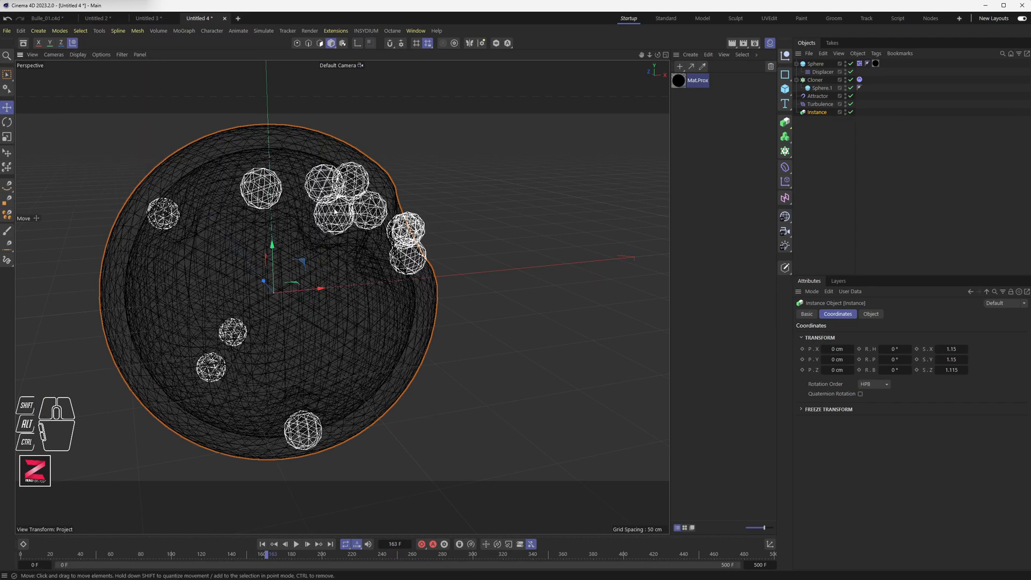
# Toggle the viewport visibility of the Instance and the collider Sphere to compare them.
pyautogui.click(851, 112)
pyautogui.click(851, 113)
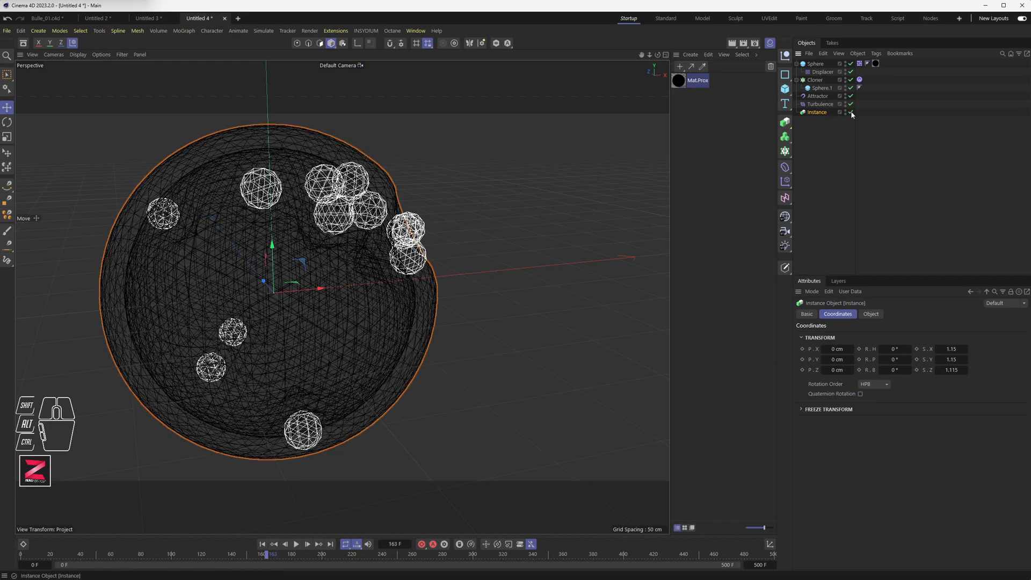
pyautogui.click(851, 64)
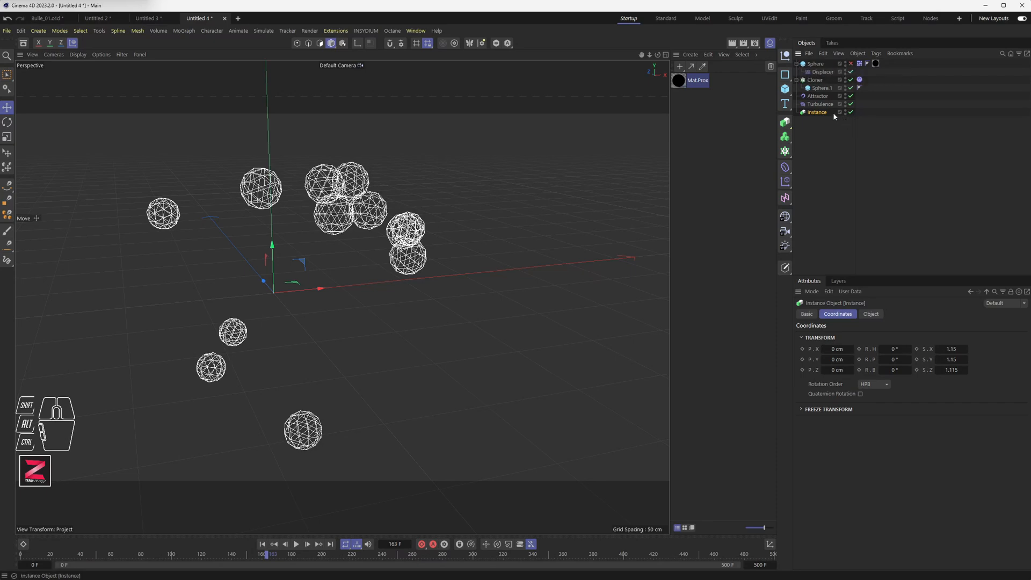
pyautogui.click(850, 63)
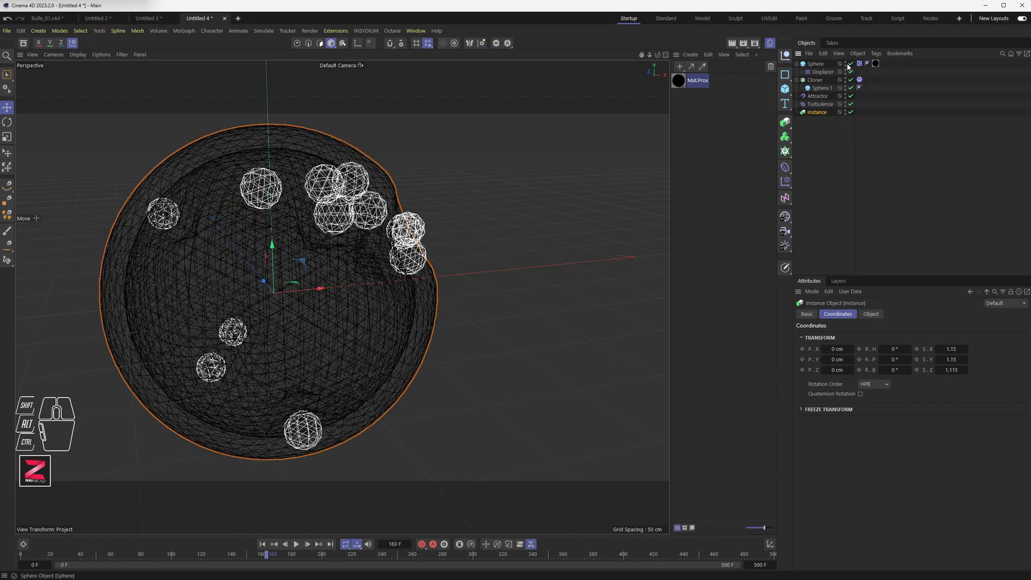
pyautogui.click(845, 63)
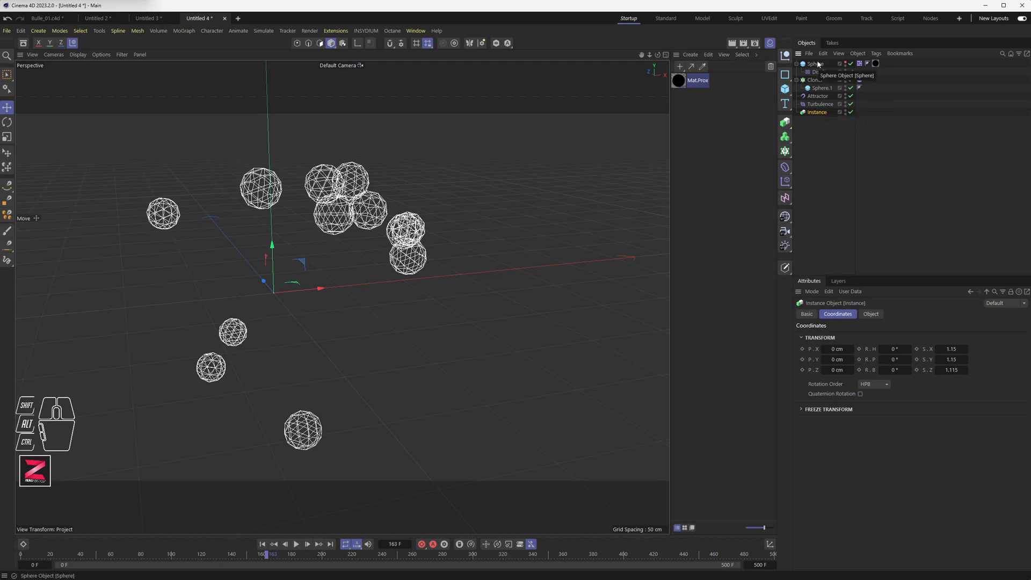
pyautogui.click(846, 64)
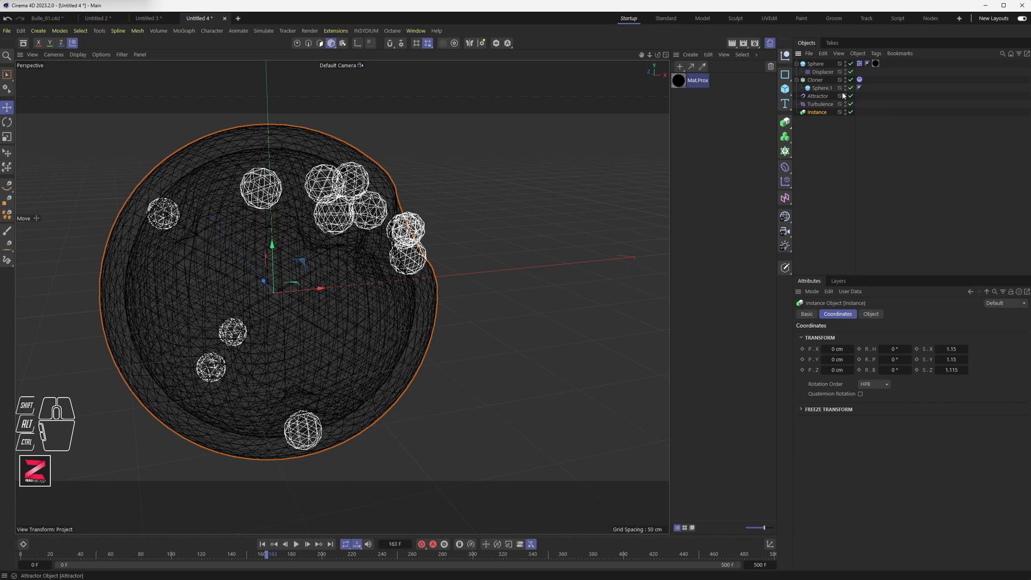
# Hide the collider Sphere in the viewport.
pyautogui.click(79, 57)
pyautogui.click(854, 164)
pyautogui.click(846, 66)
pyautogui.click(845, 64)
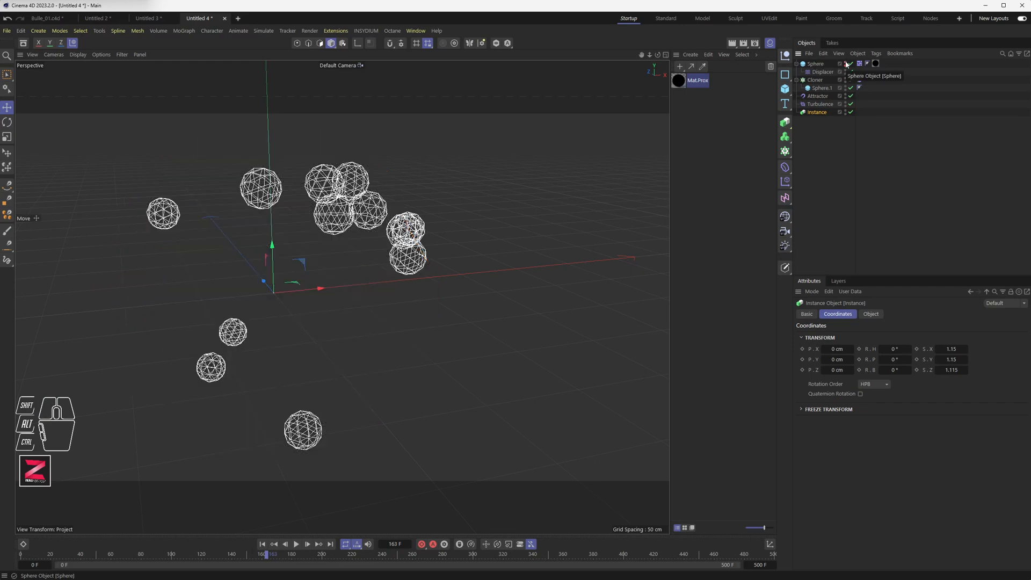
# Check the Instance's reference object and show the collider Sphere in the viewport again.
pyautogui.click(846, 66)
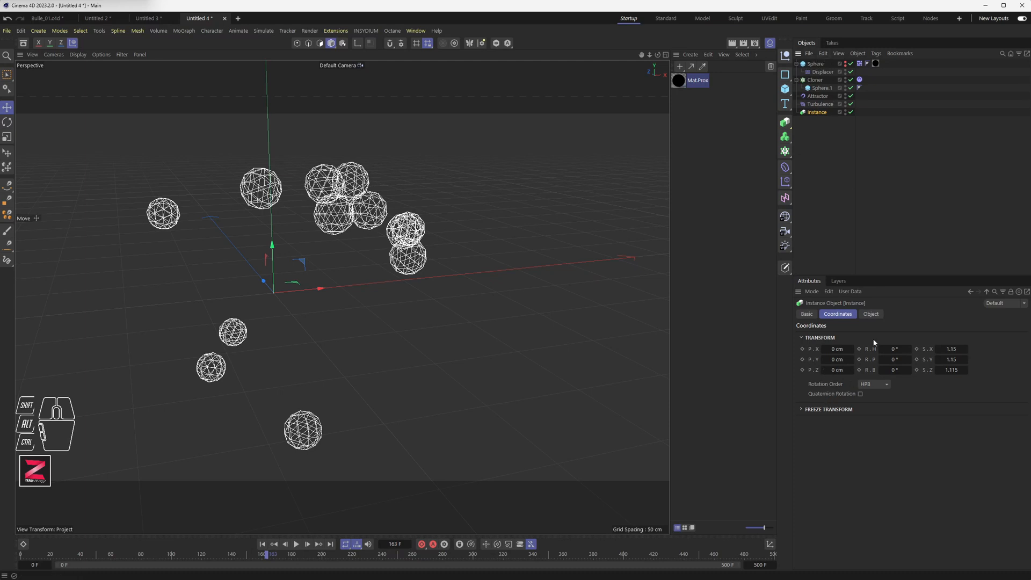
pyautogui.click(872, 314)
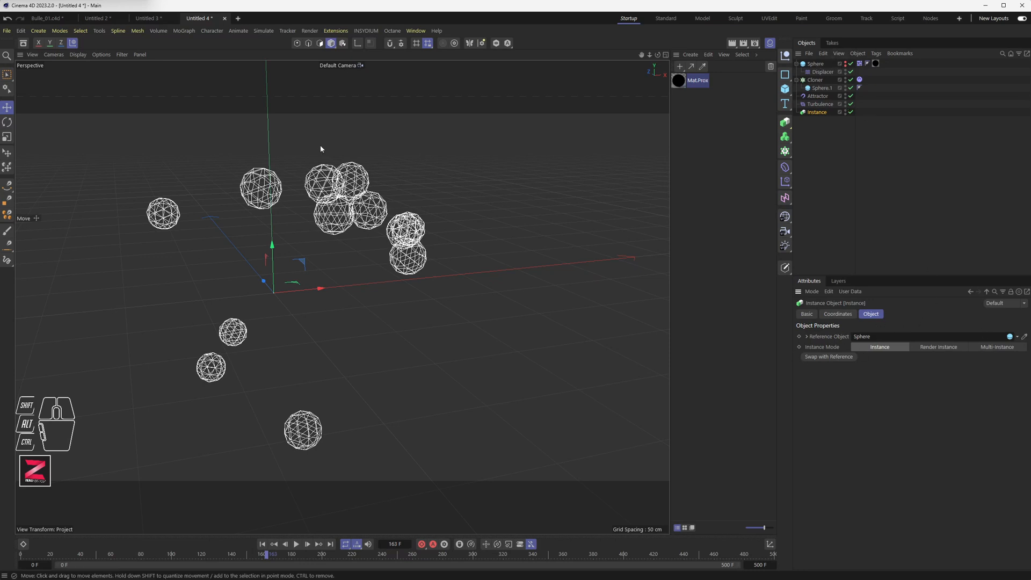
pyautogui.click(846, 64)
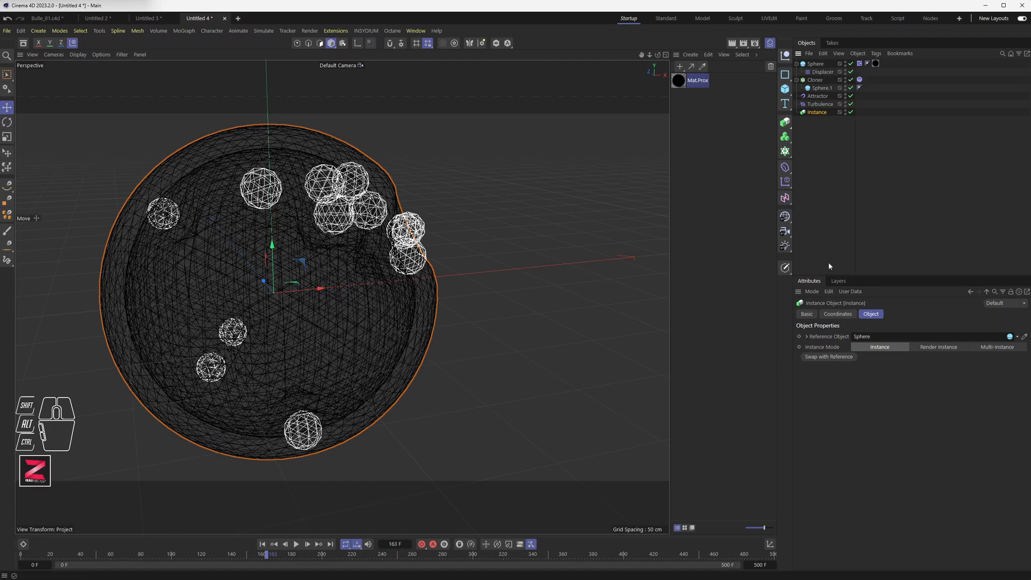
# Add the collider Sphere to a new layer.
pyautogui.click(837, 281)
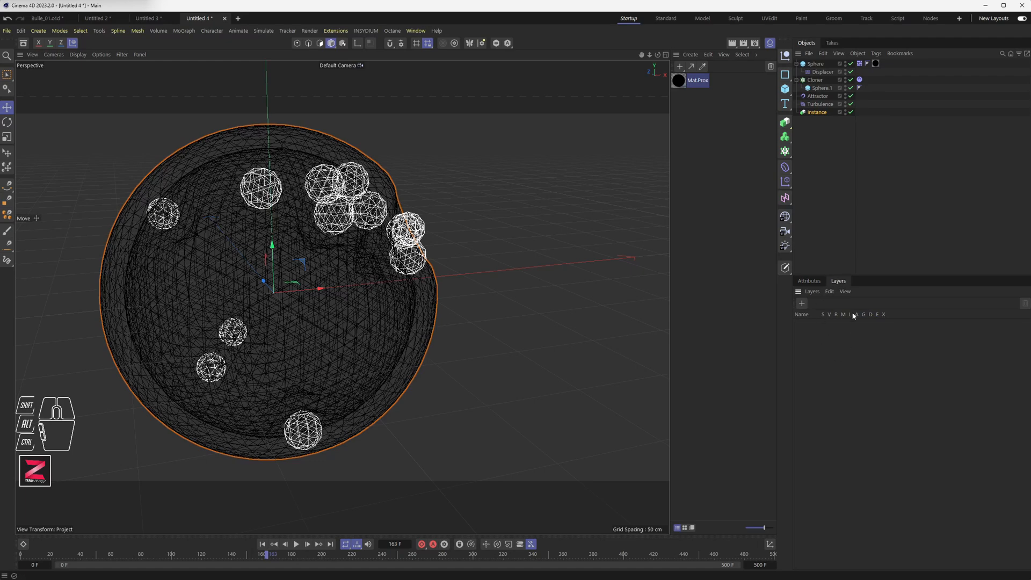
pyautogui.rightClick(814, 66)
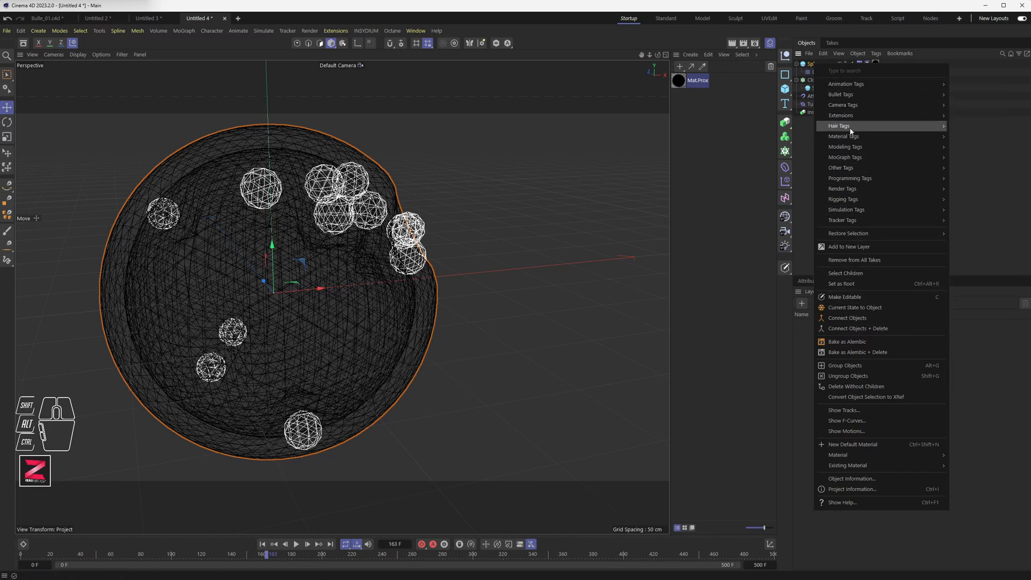
pyautogui.click(862, 250)
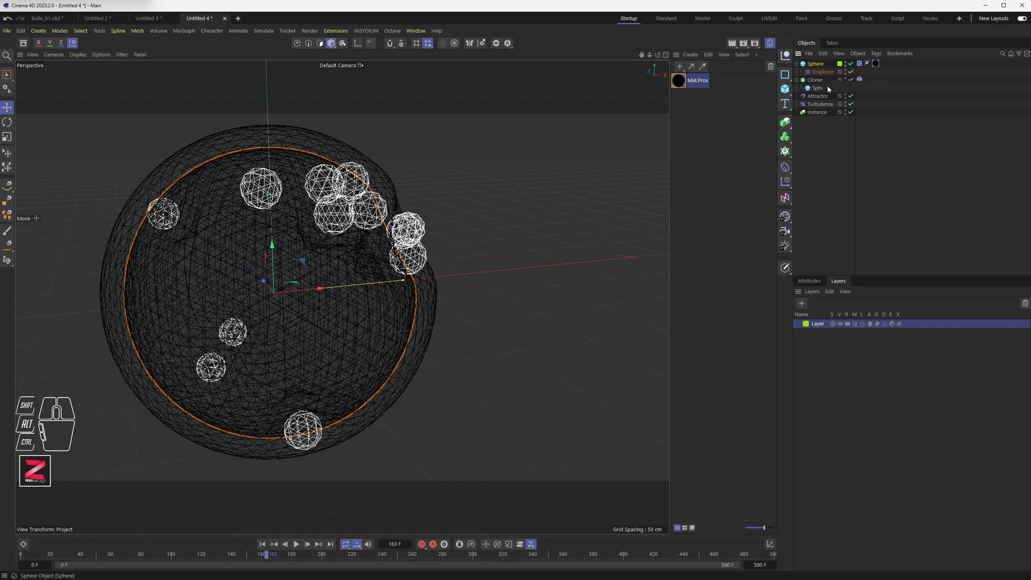
# Toggle the new layer's visibility switches to compare how the Sphere is displayed.
pyautogui.click(839, 324)
pyautogui.click(839, 324)
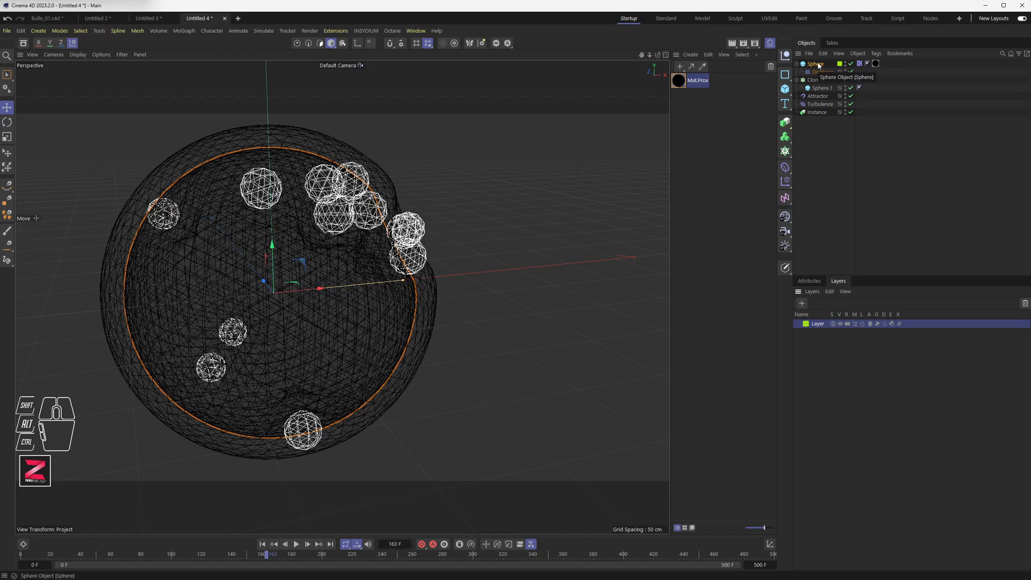
pyautogui.click(840, 324)
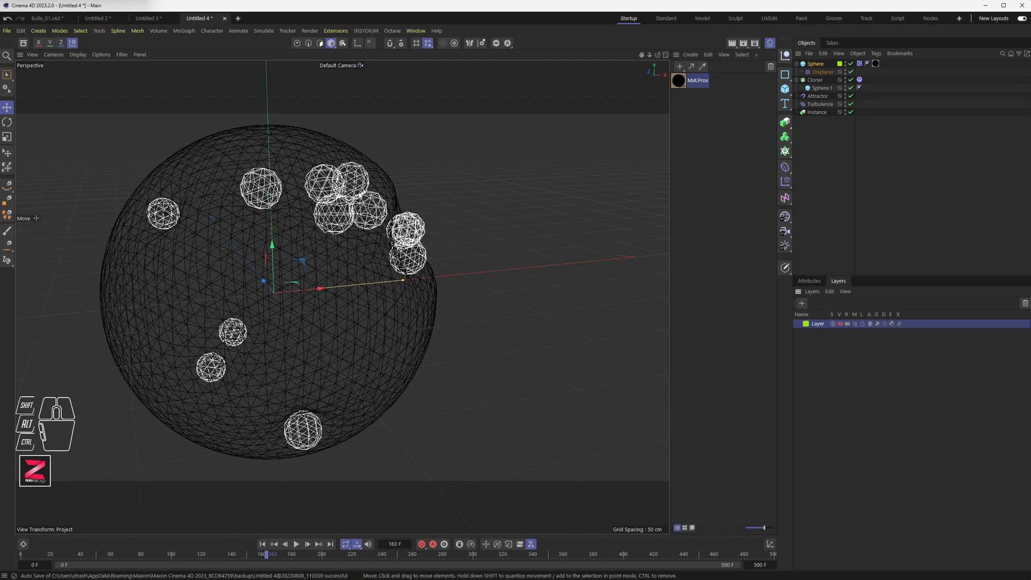
pyautogui.click(848, 325)
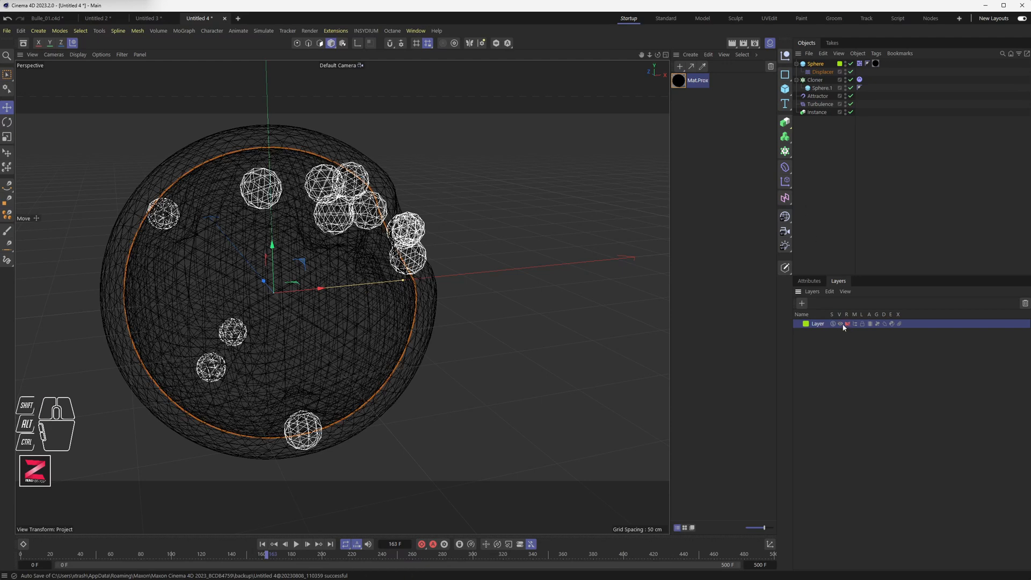
pyautogui.click(840, 324)
pyautogui.click(847, 324)
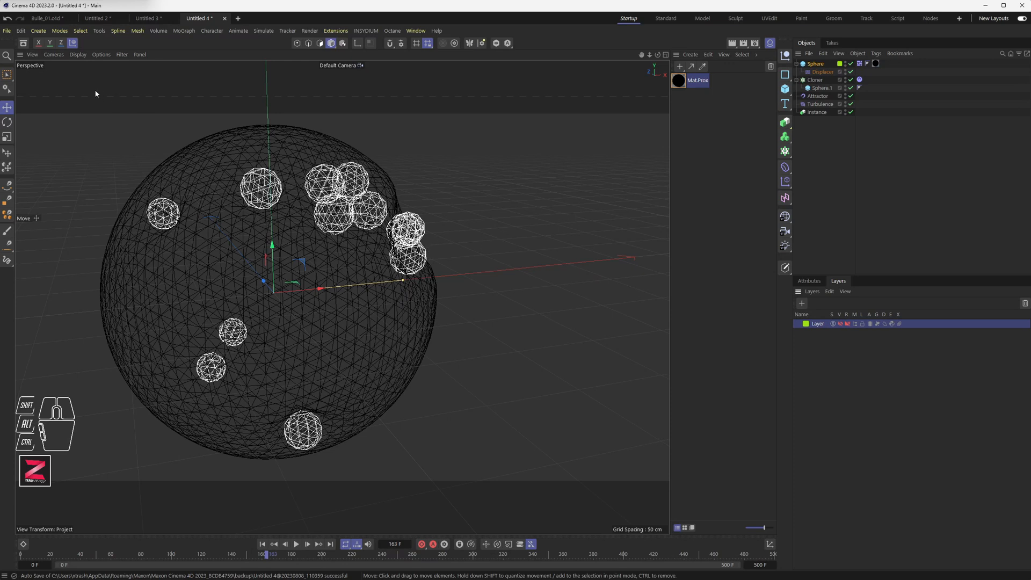
# Switch the viewport to Gouraud shading and toggle the Sphere layer's visibility switches again.
pyautogui.click(78, 55)
pyautogui.click(84, 88)
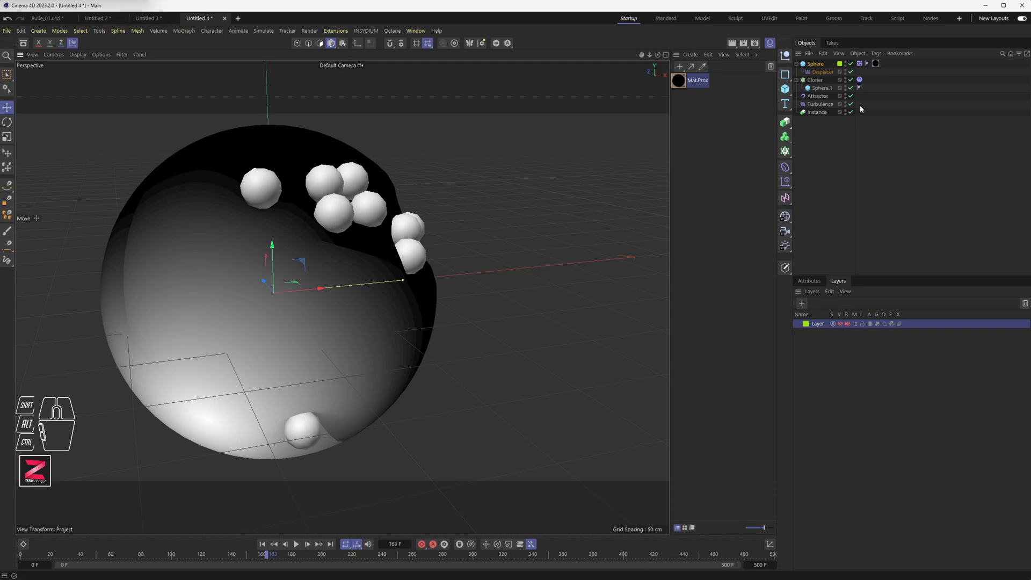
pyautogui.click(840, 324)
pyautogui.click(847, 324)
# Hide the Instance in the viewport.
pyautogui.click(816, 282)
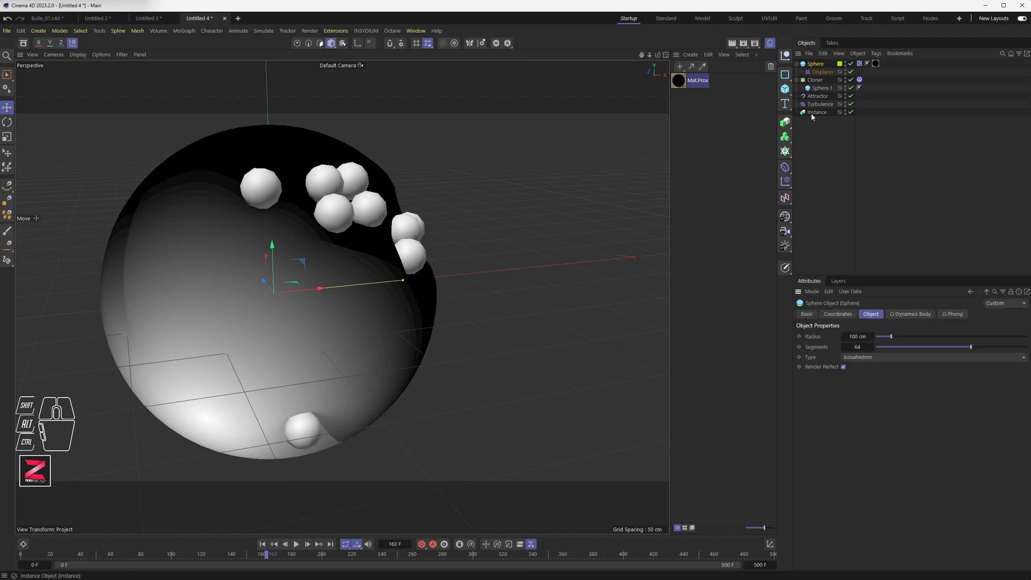
pyautogui.click(851, 112)
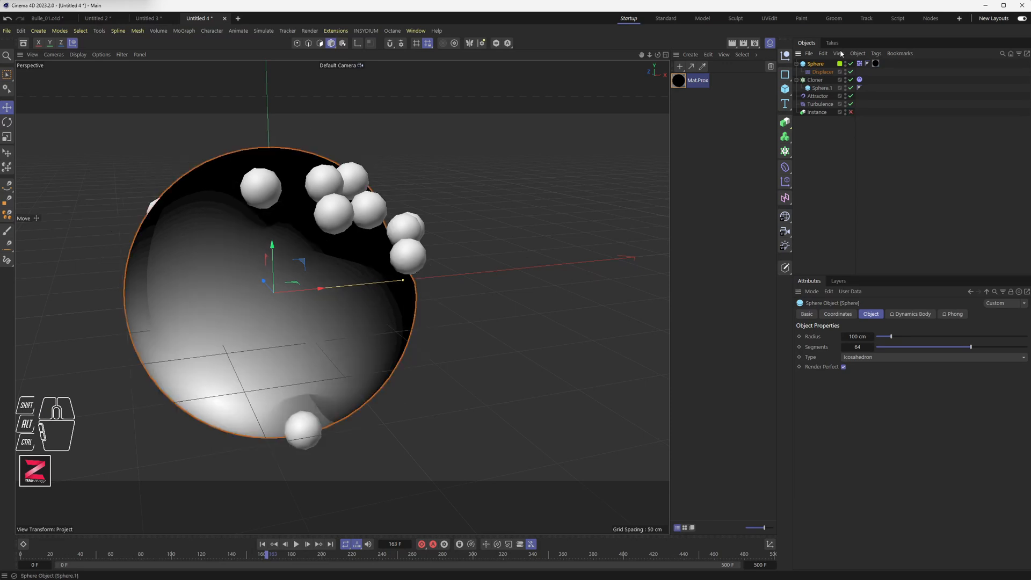
# Switch the viewport display to Gouraud Shading (Lines).
pyautogui.click(78, 55)
pyautogui.click(110, 93)
pyautogui.keyDown('alt'); pyautogui.moveTo(282, 260); pyautogui.dragTo(308, 266); pyautogui.keyUp('alt')
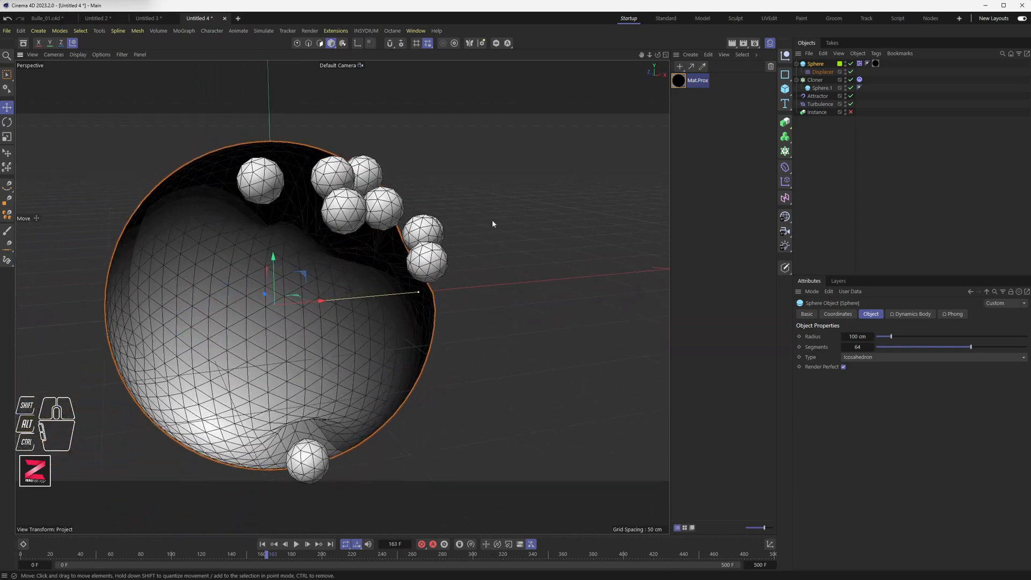
# Set the Displacer's Type to Intensity (Centered).
pyautogui.click(821, 72)
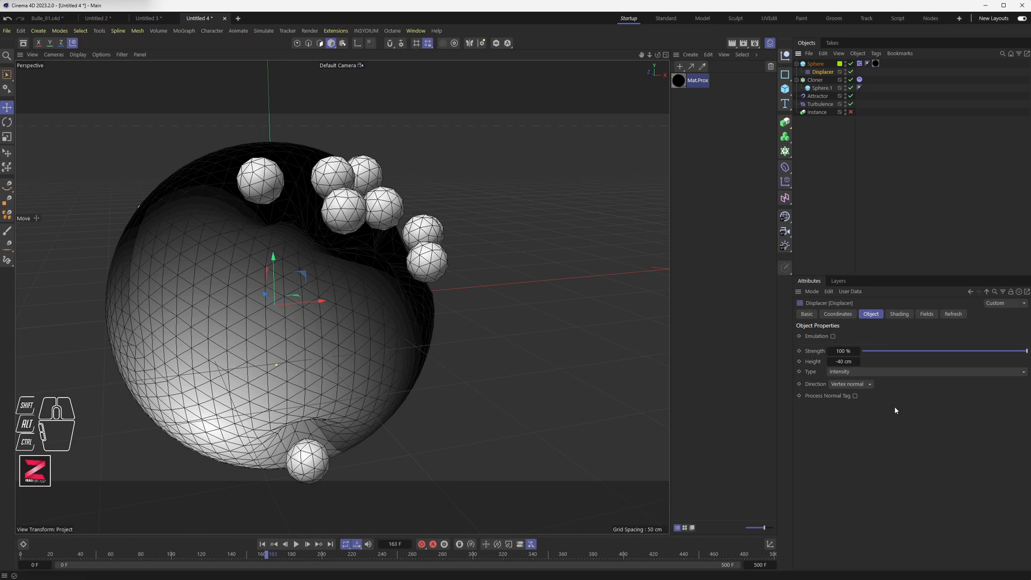
pyautogui.click(858, 372)
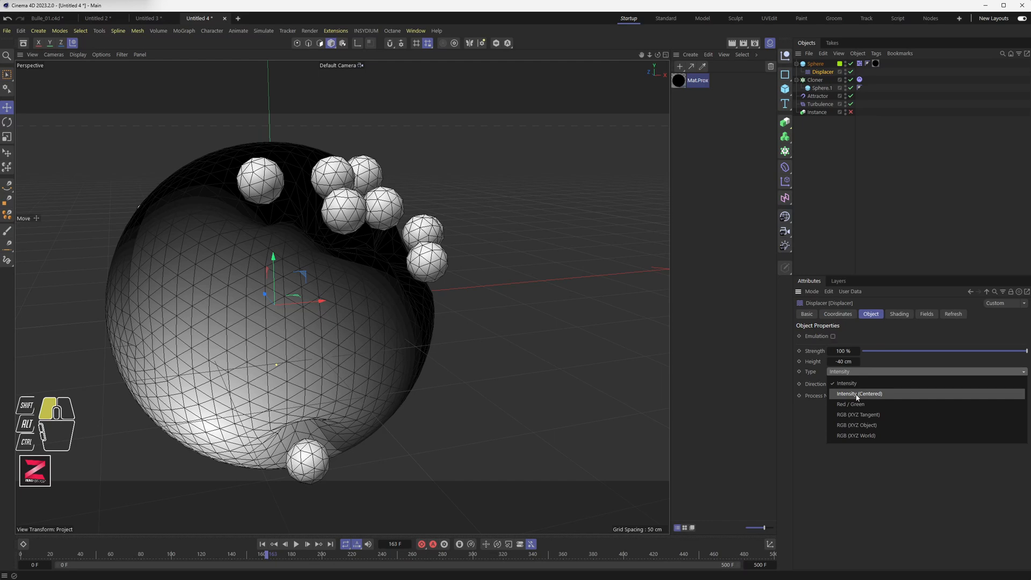
pyautogui.click(852, 395)
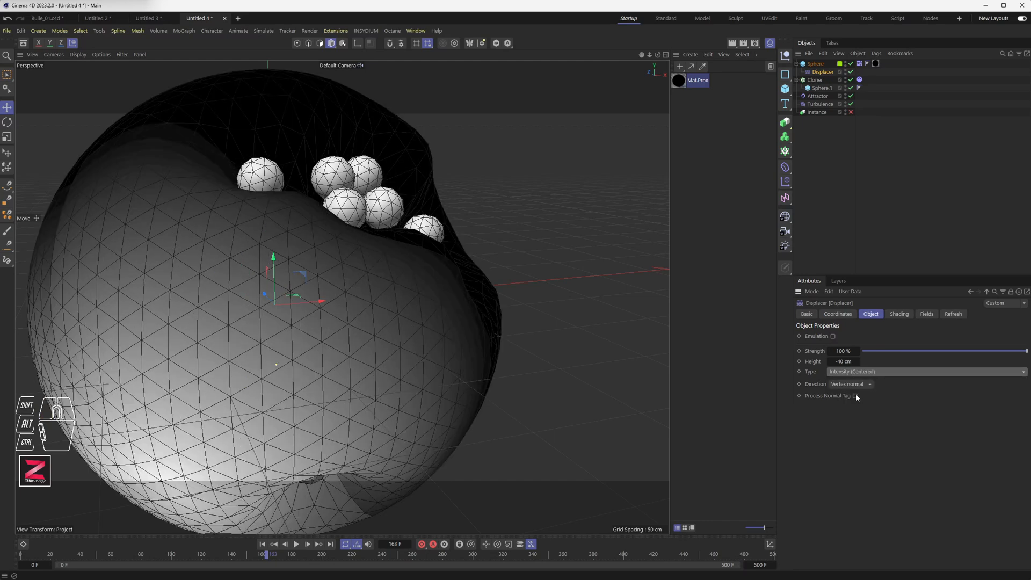
# Set the Displacer's Height to 20 cm.
pyautogui.moveTo(546, 331)
pyautogui.keyDown('alt'); pyautogui.mouseDown()
pyautogui.moveTo(420, 334)
pyautogui.moveTo(414, 345)
pyautogui.moveTo(408, 288)
pyautogui.moveTo(401, 370)
pyautogui.moveTo(418, 364)
pyautogui.moveTo(403, 370)
pyautogui.moveTo(405, 361)
pyautogui.mouseUp(); pyautogui.keyUp('alt')
pyautogui.moveTo(849, 376); pyautogui.dragTo(848, 394)
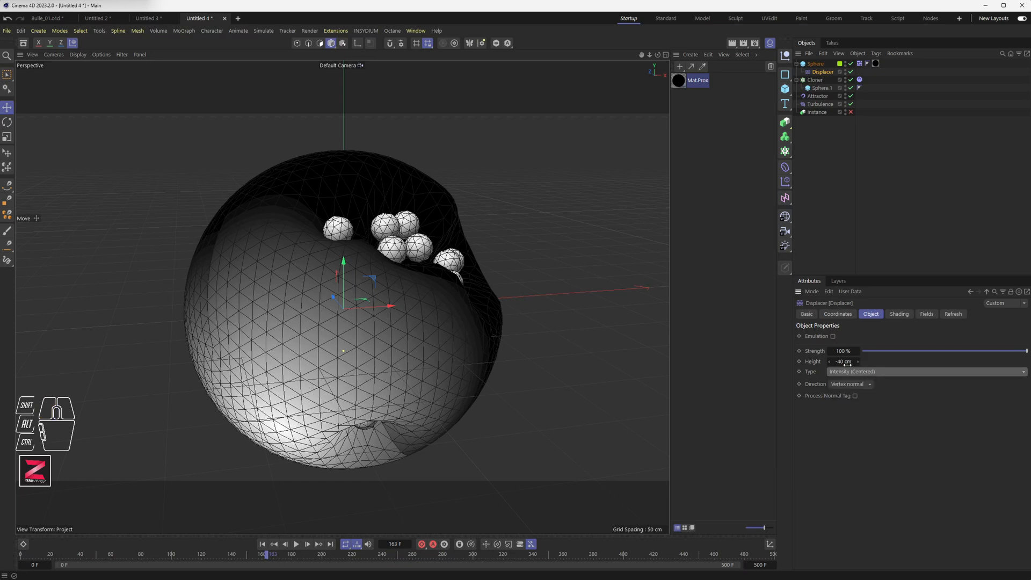
pyautogui.click(843, 361)
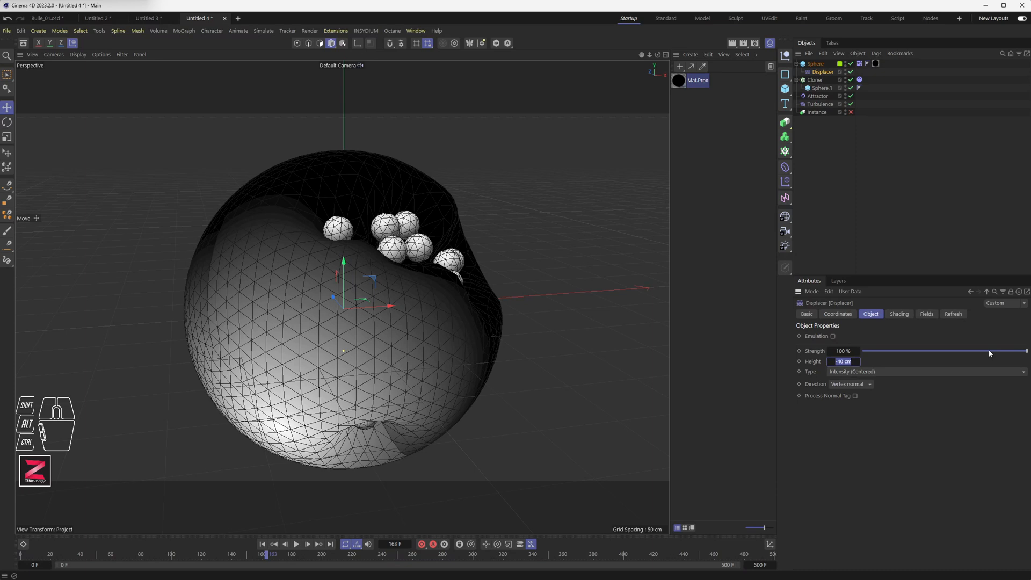
pyautogui.write('20')
pyautogui.press('Return')
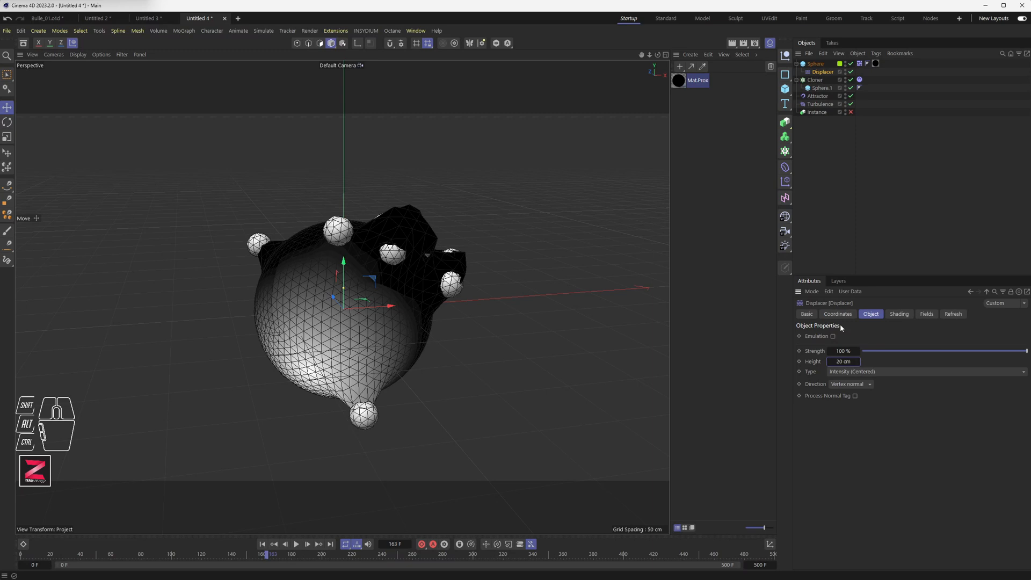
# Set the Displacer's Strength to -50%.
pyautogui.click(843, 350)
pyautogui.moveTo(1026, 352); pyautogui.dragTo(904, 354)
pyautogui.keyDown('alt'); pyautogui.moveTo(483, 300); pyautogui.dragTo(398, 231); pyautogui.keyUp('alt')
pyautogui.scroll(5, 392, 268)
pyautogui.keyDown('alt'); pyautogui.moveTo(392, 272); pyautogui.dragTo(351, 316); pyautogui.keyUp('alt')
pyautogui.scroll(-5, 397, 279)
# Play the animation to watch the displacement.
pyautogui.click(296, 544)
pyautogui.click(296, 544)
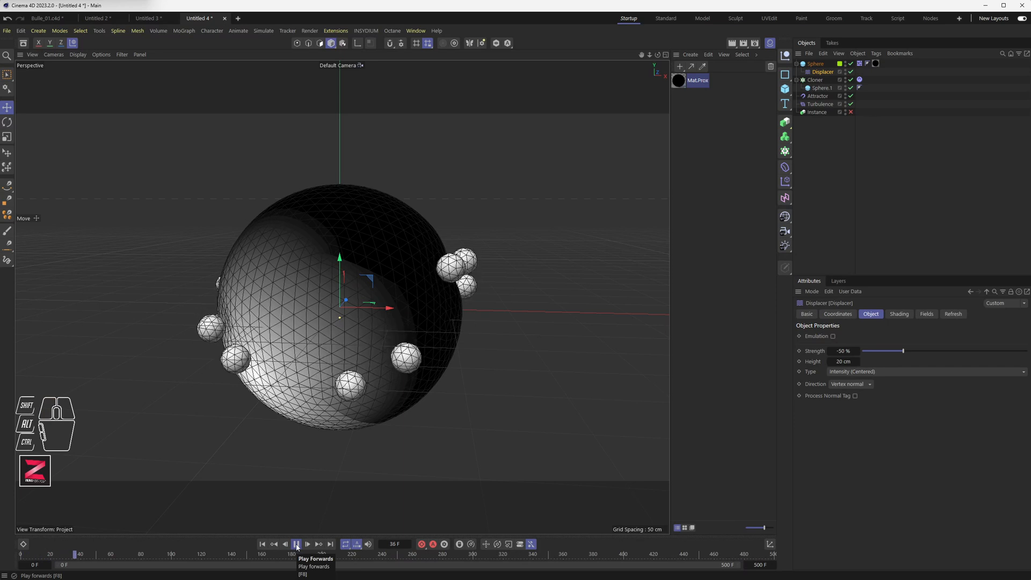
pyautogui.click(296, 544)
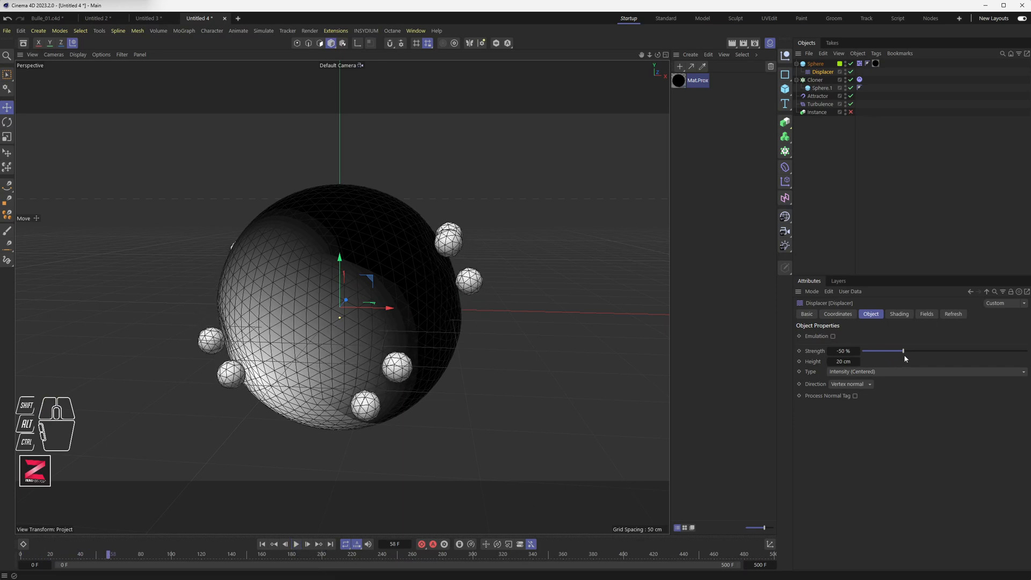
# Set the Displacer's Strength to -60% and replay the animation from the start.
pyautogui.moveTo(903, 352); pyautogui.dragTo(840, 361)
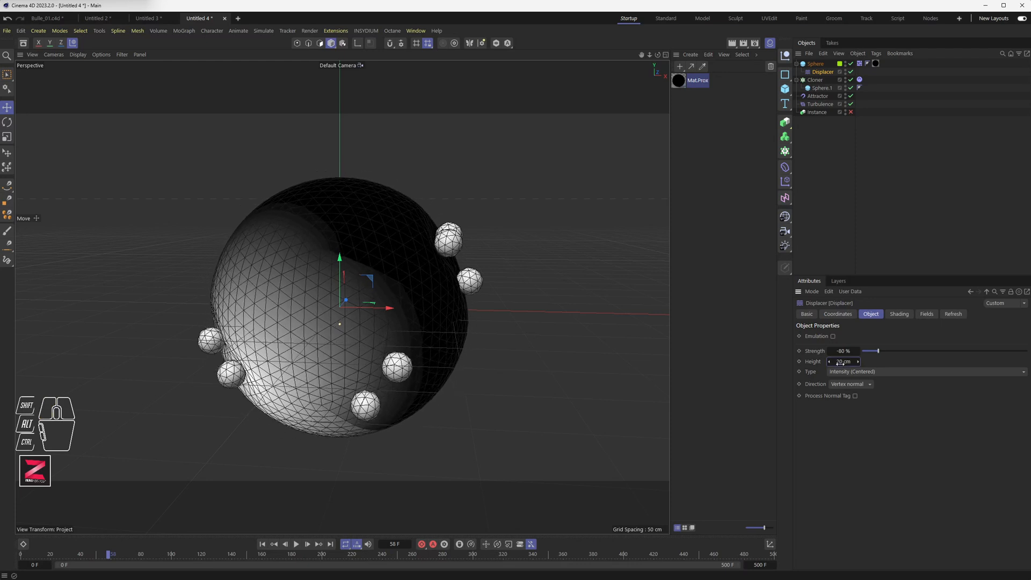
pyautogui.click(261, 544)
pyautogui.click(296, 544)
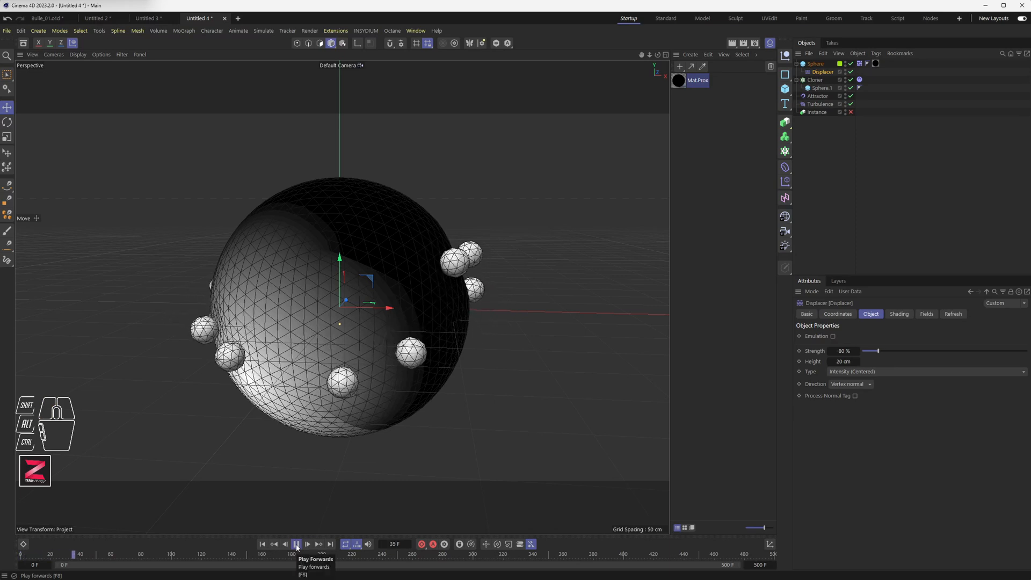
pyautogui.click(298, 546)
# Set the Displacer's Strength to -100% and its Height to 10 cm.
pyautogui.moveTo(878, 351); pyautogui.dragTo(854, 361)
pyautogui.hotkey('ctrl', 'z')
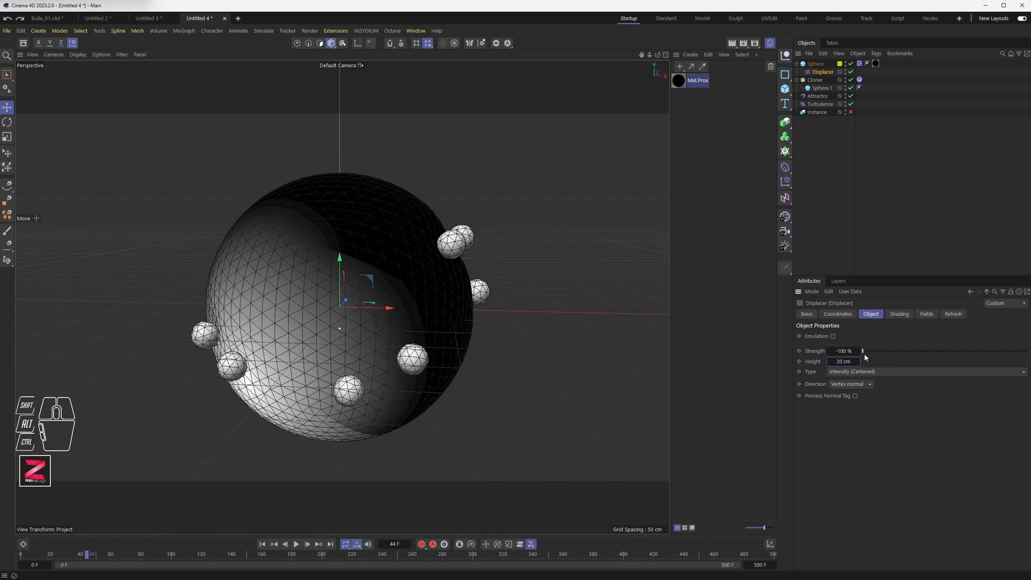
pyautogui.moveTo(843, 361); pyautogui.dragTo(834, 361)
pyautogui.moveTo(858, 361); pyautogui.dragTo(857, 362)
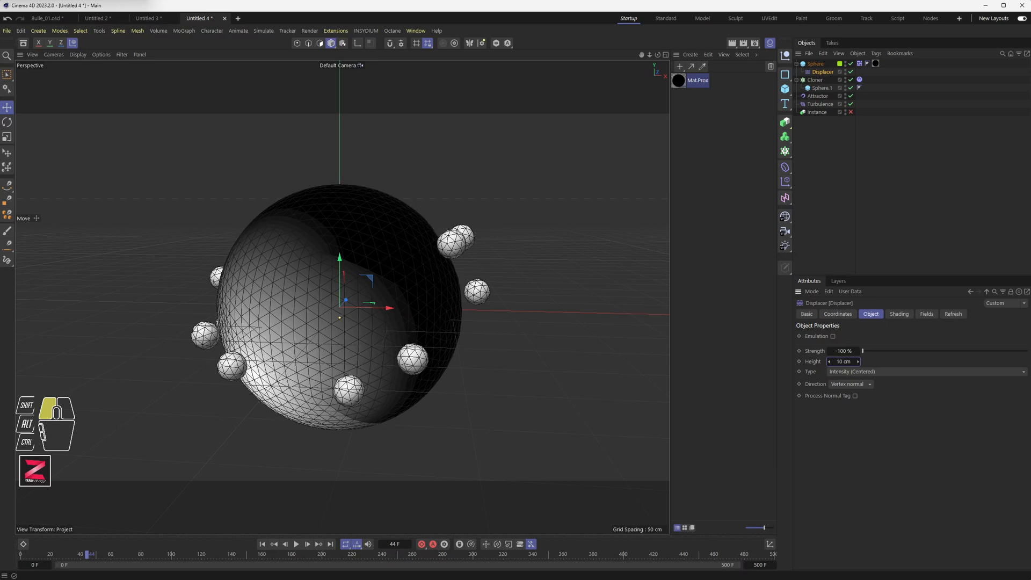
# Replay the animation from the first frame.
pyautogui.click(262, 544)
pyautogui.click(296, 544)
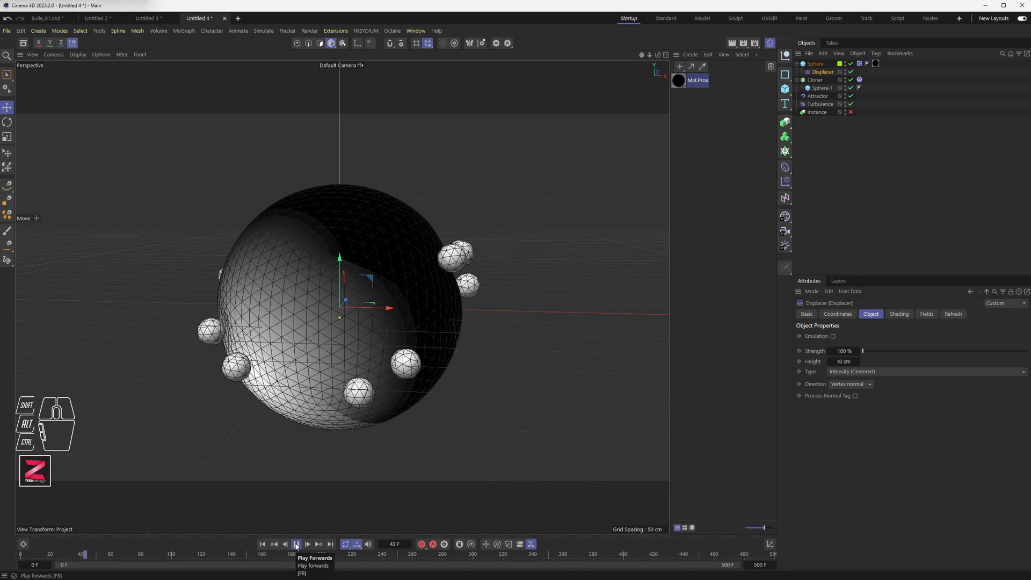
pyautogui.click(296, 544)
# Open the Mat.Prox material and set the Proximal shader's End Distance to 63%.
pyautogui.doubleClick(678, 81)
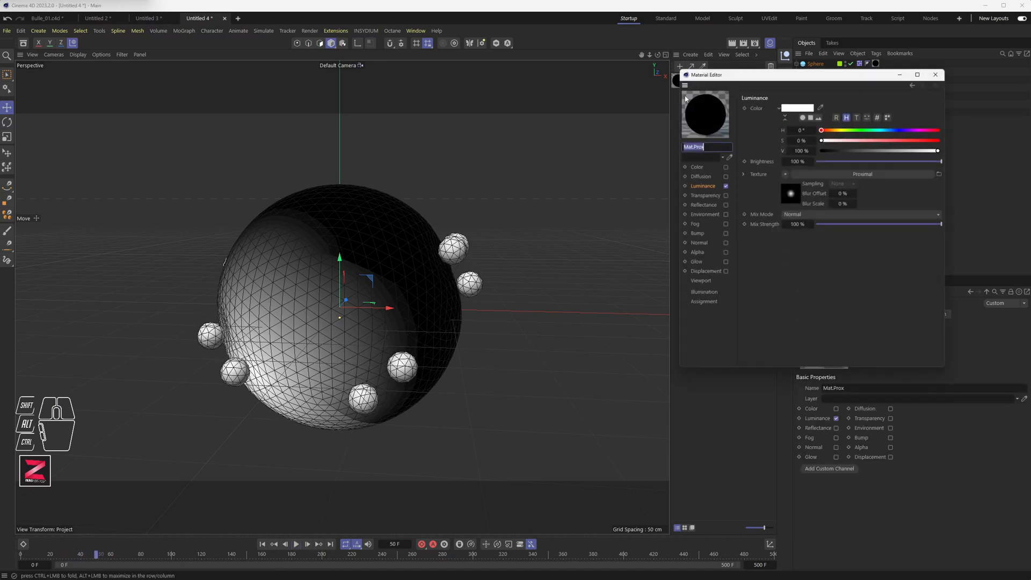
pyautogui.moveTo(759, 76); pyautogui.dragTo(620, 90)
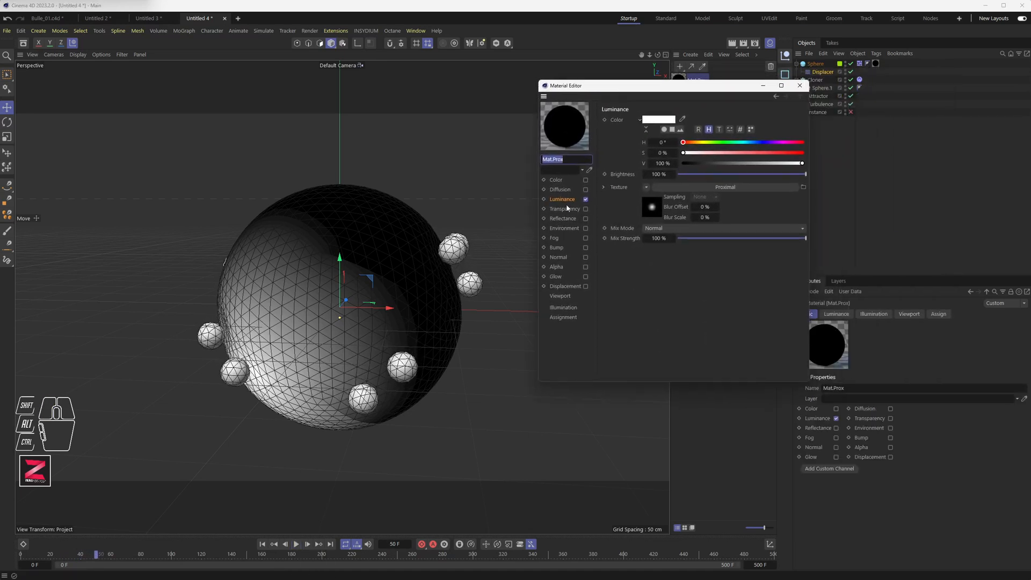
pyautogui.click(720, 189)
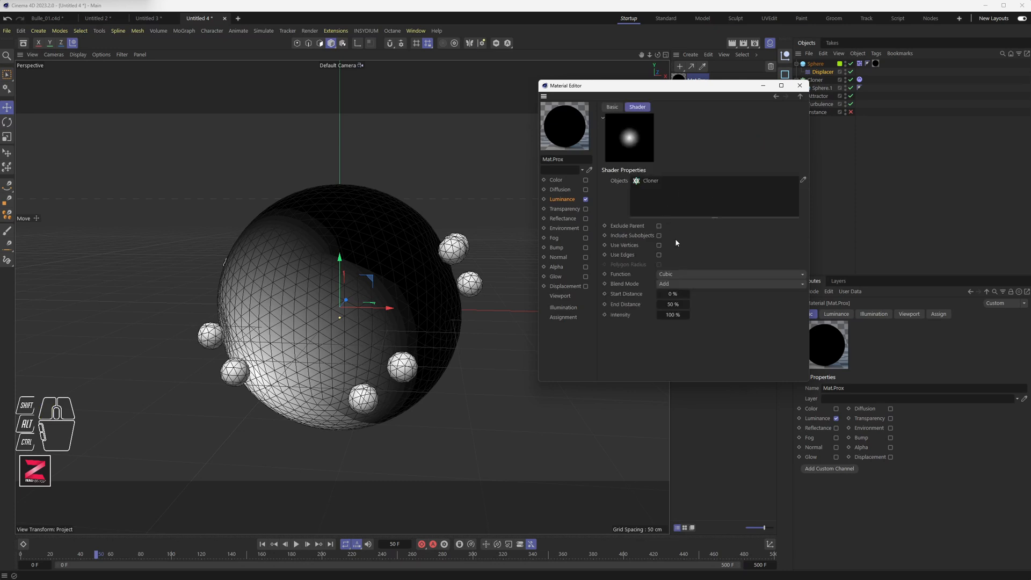
pyautogui.moveTo(677, 305); pyautogui.dragTo(687, 305)
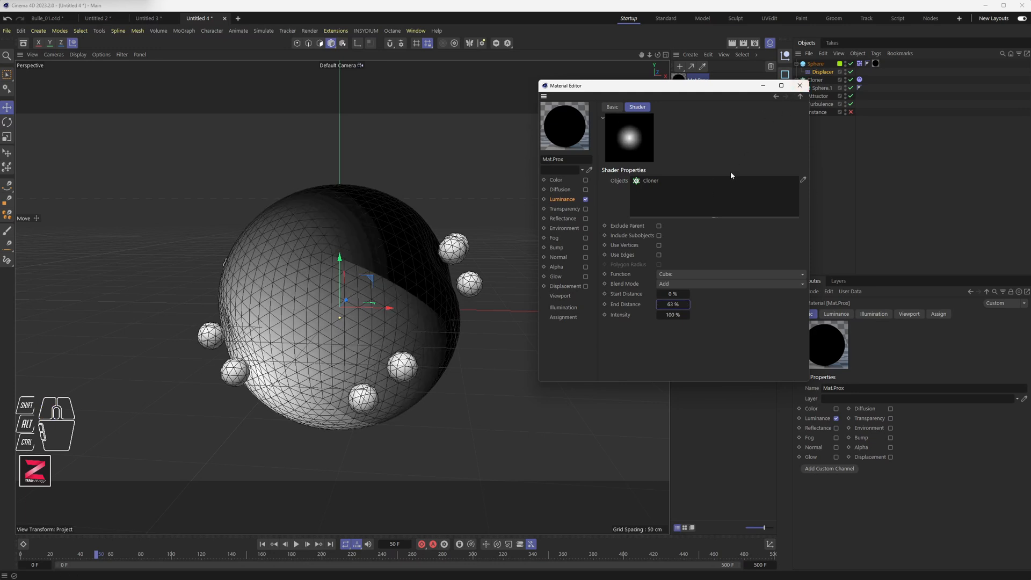
pyautogui.click(800, 87)
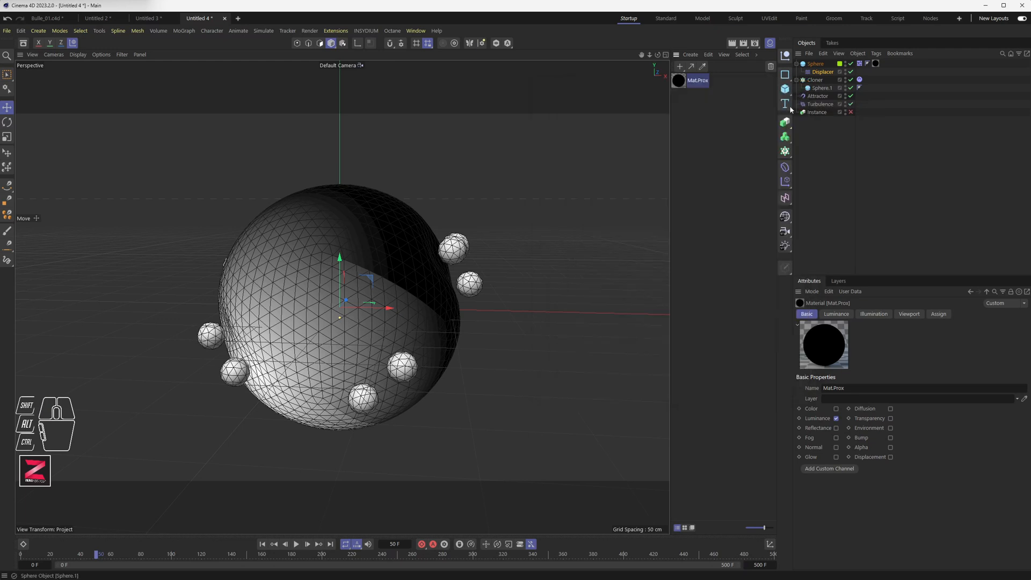
# Set the Displacer's Height to 22 cm.
pyautogui.click(822, 72)
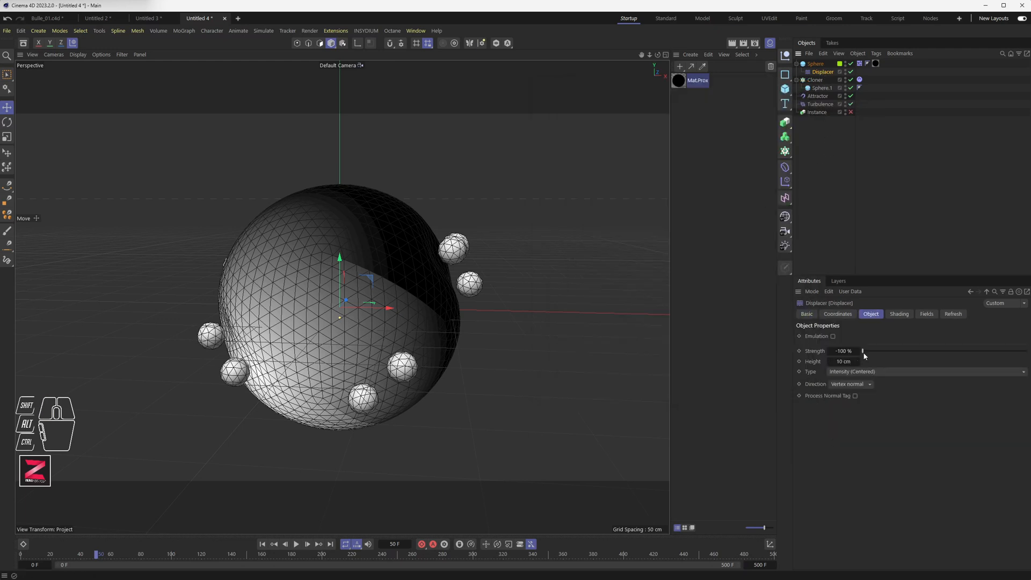
pyautogui.moveTo(847, 361); pyautogui.dragTo(866, 361)
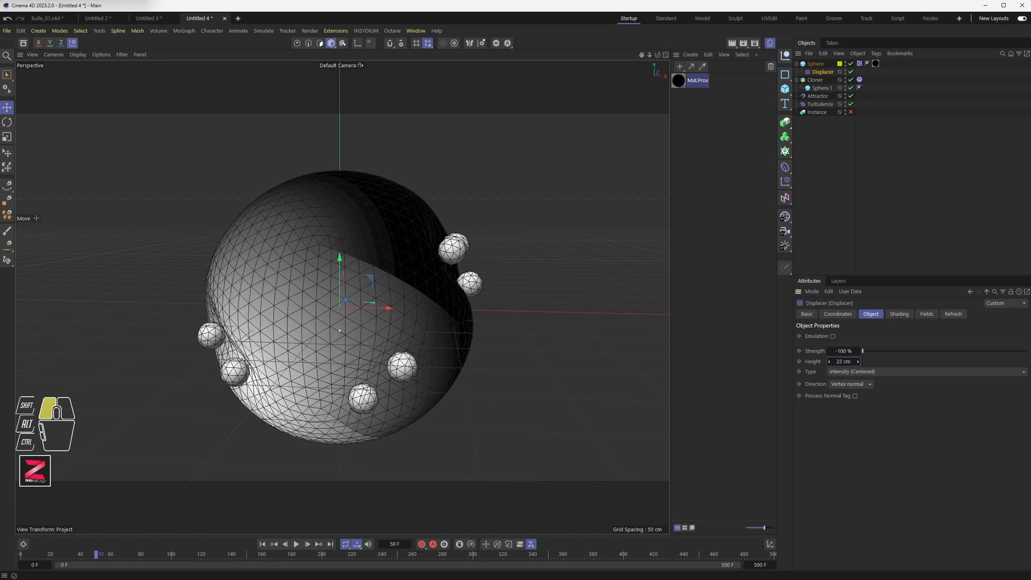
# Rewind and play the animation to review the displacement.
pyautogui.click(293, 545)
pyautogui.click(262, 544)
pyautogui.click(297, 546)
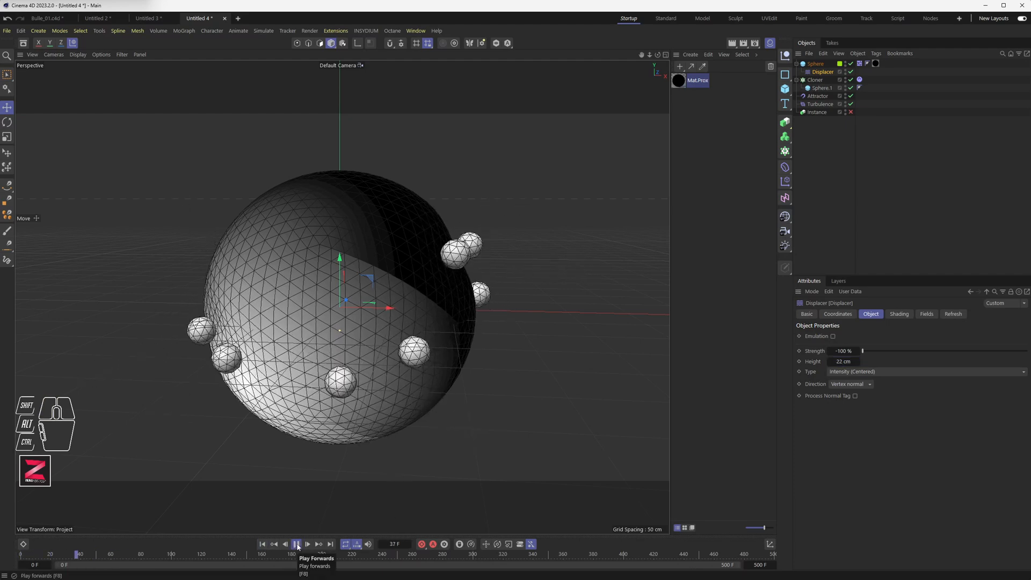
pyautogui.click(297, 544)
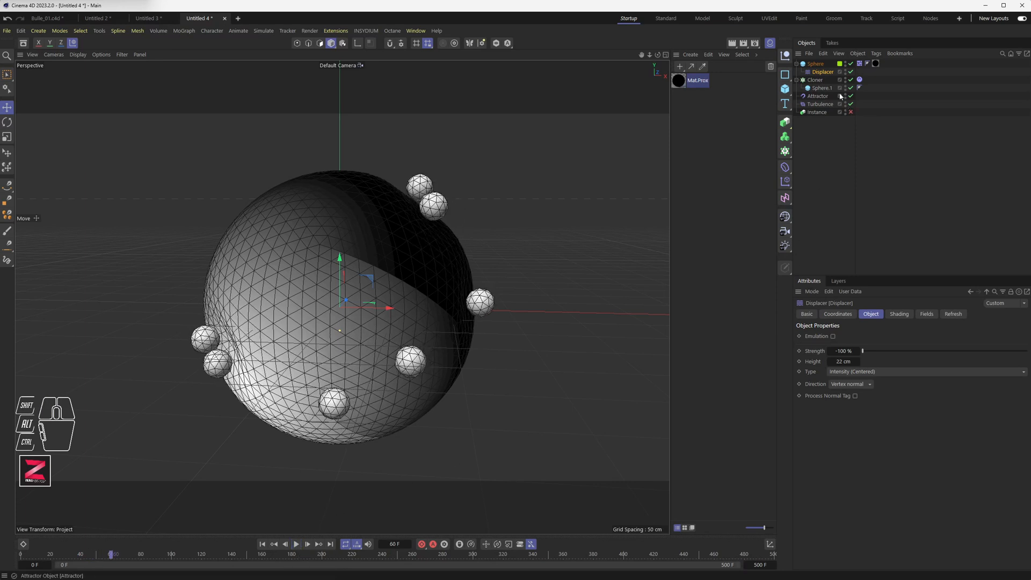
# Select the Cloner and replay the animation from the start.
pyautogui.click(815, 80)
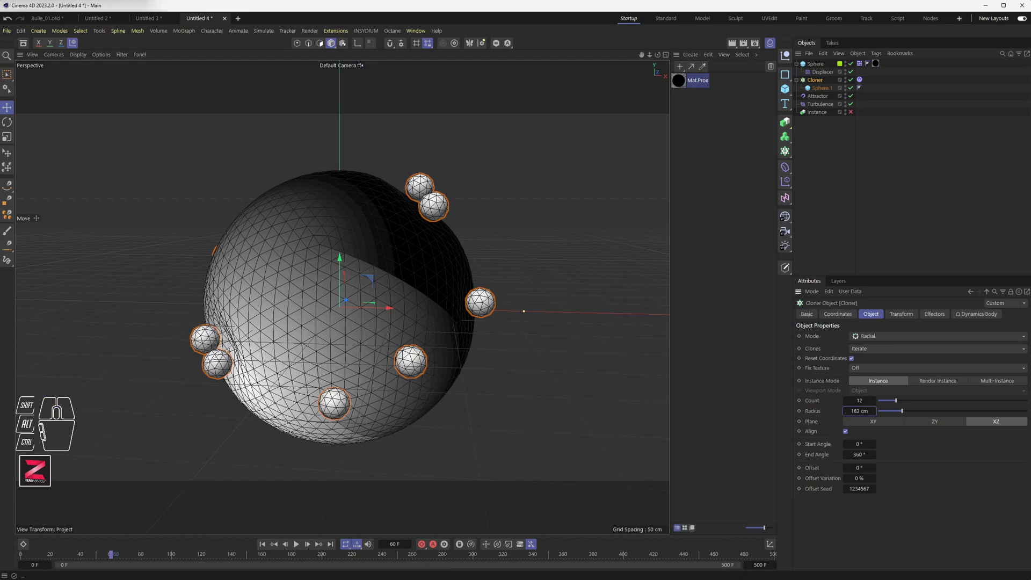
pyautogui.click(262, 543)
pyautogui.click(296, 544)
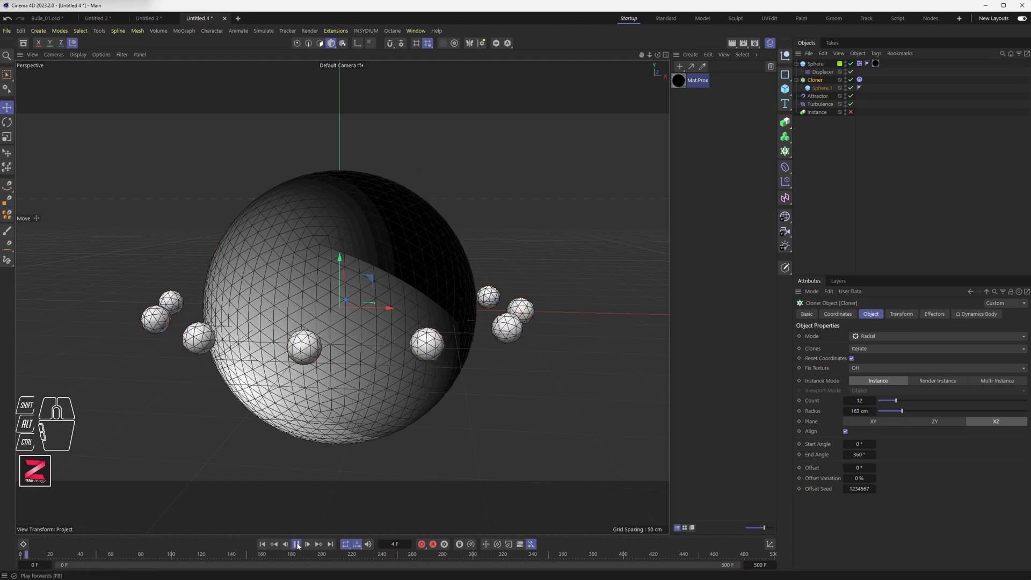
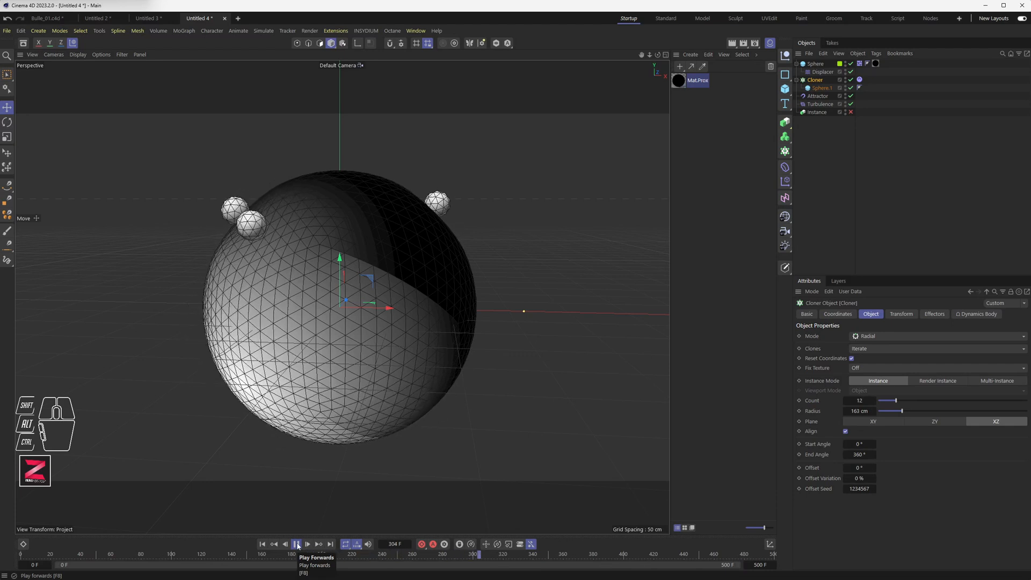
# Open the project's Bullet Expert settings, set Steps per Frame to 10 and Maximum Solver Iterations per Step to 20.
pyautogui.click(296, 544)
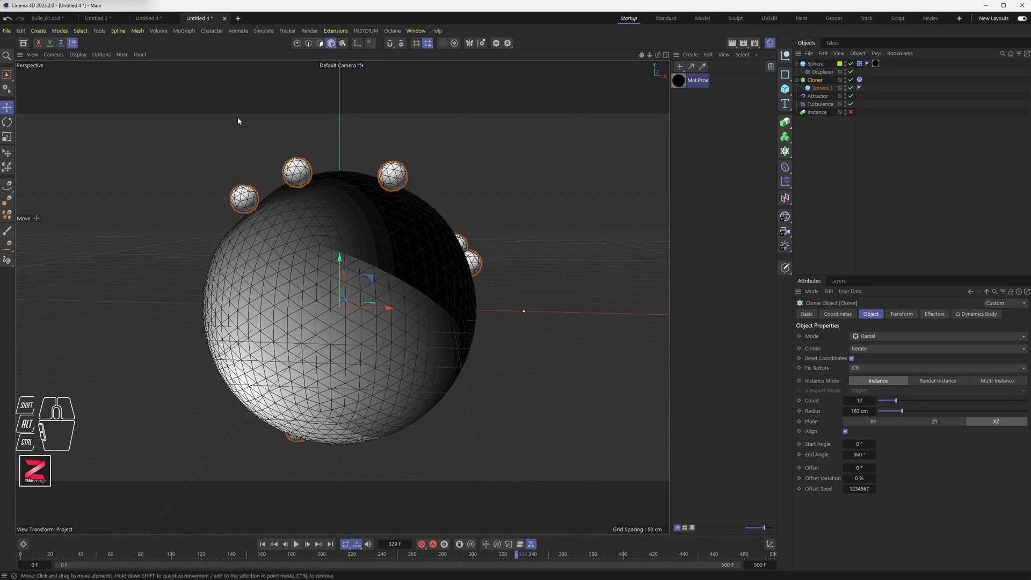
pyautogui.click(21, 31)
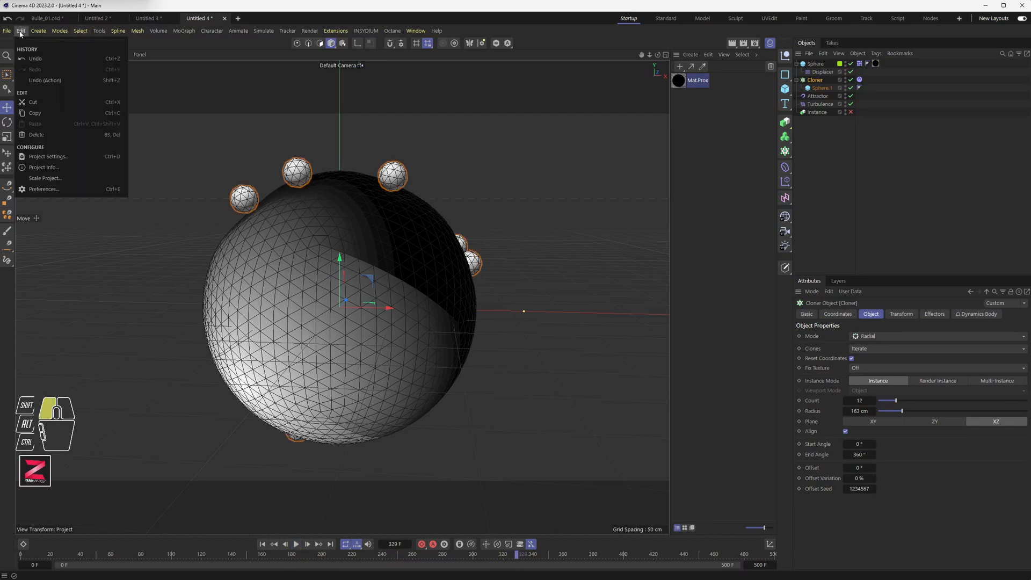
pyautogui.click(42, 156)
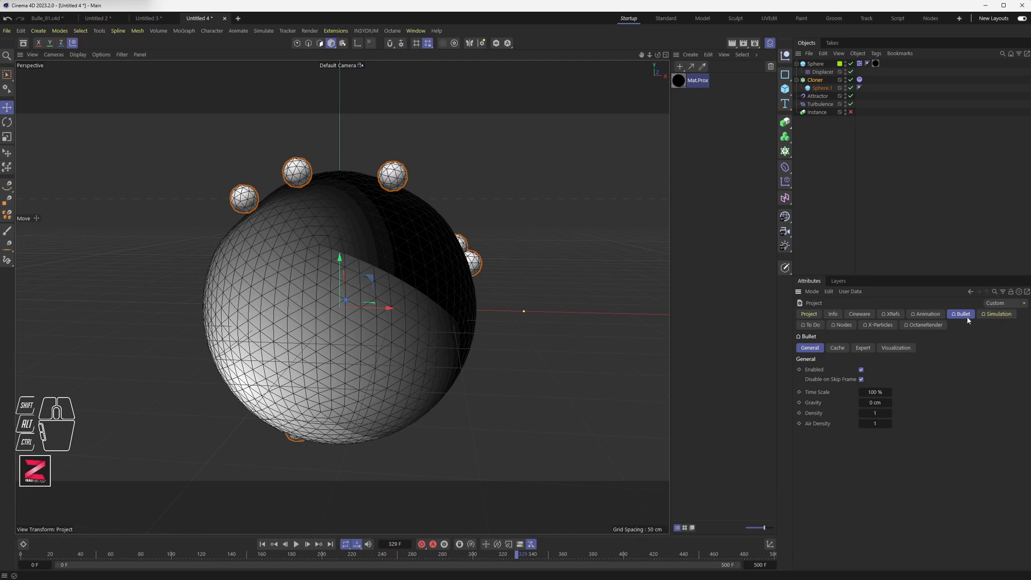
pyautogui.click(861, 349)
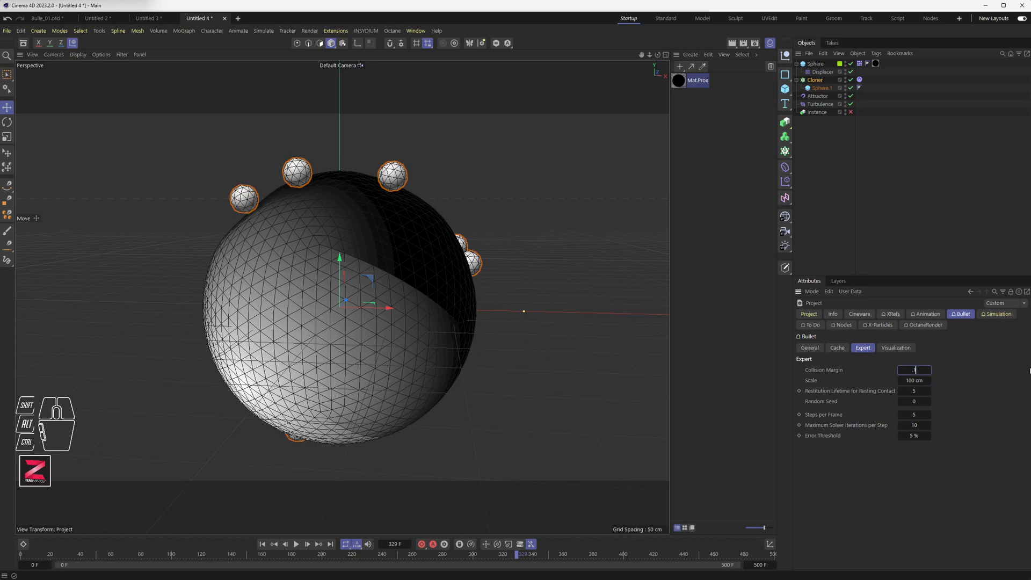
pyautogui.click(262, 544)
pyautogui.click(295, 544)
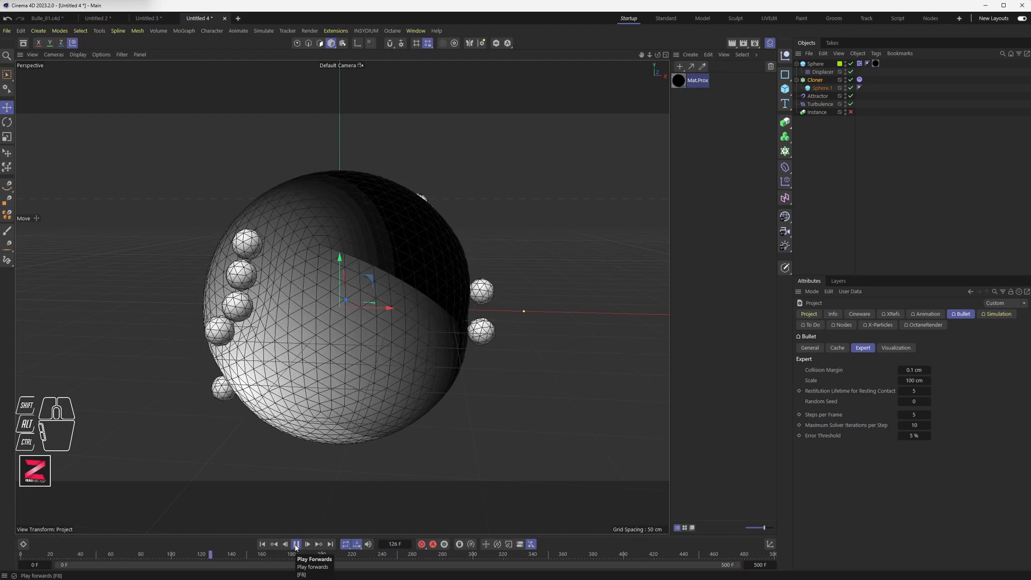
pyautogui.click(296, 544)
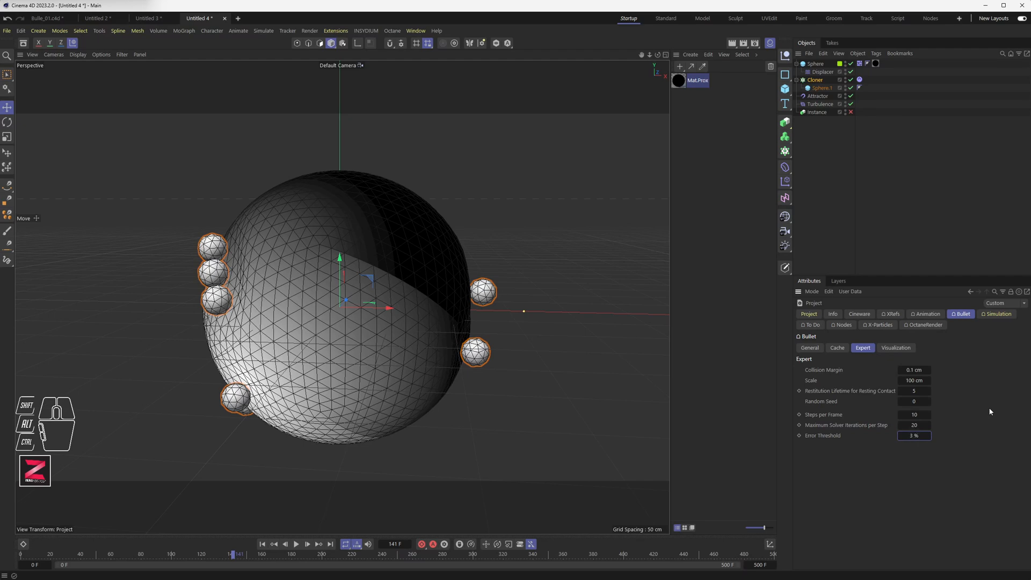
# Replay the animation to check how the clones collide with the sphere.
pyautogui.click(278, 544)
pyautogui.click(296, 545)
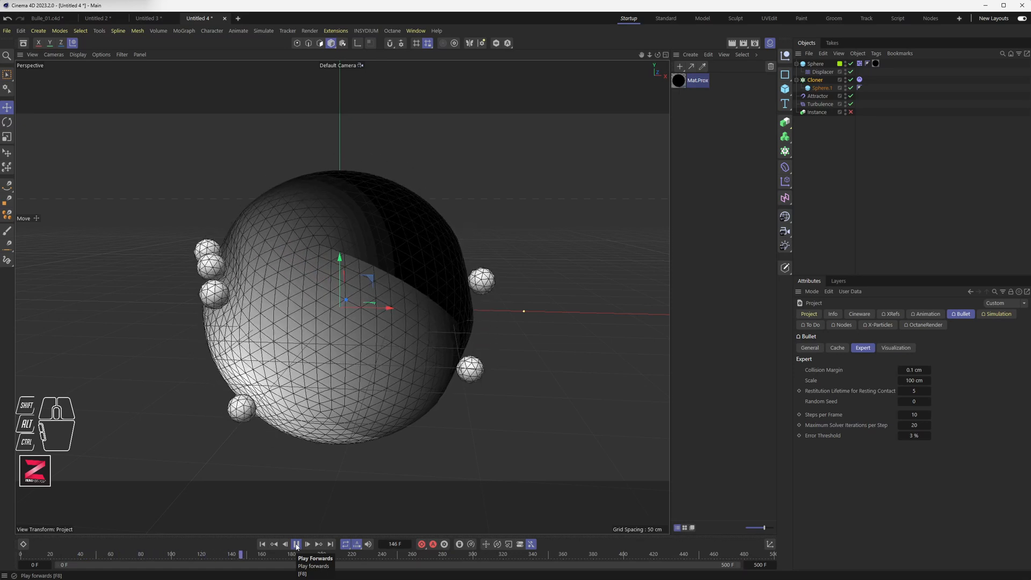
pyautogui.click(296, 544)
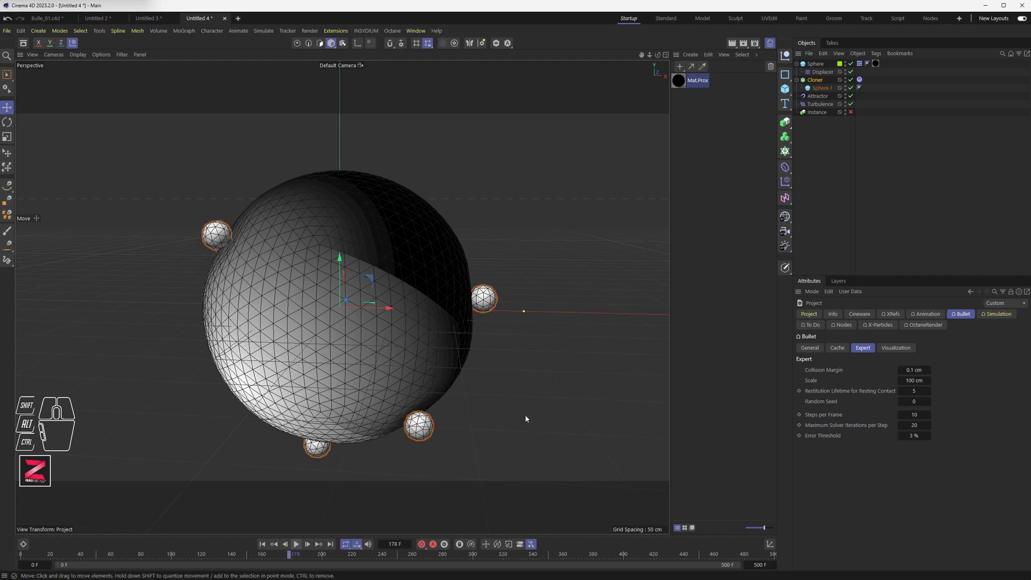
# Select the Displacer and switch its Type to Intensity.
pyautogui.click(822, 72)
pyautogui.moveTo(858, 351)
pyautogui.mouseDown()
pyautogui.moveTo(833, 351)
pyautogui.moveTo(866, 351)
pyautogui.moveTo(855, 361)
pyautogui.mouseUp()
pyautogui.hotkey('ctrl', 'z')
pyautogui.click(872, 371)
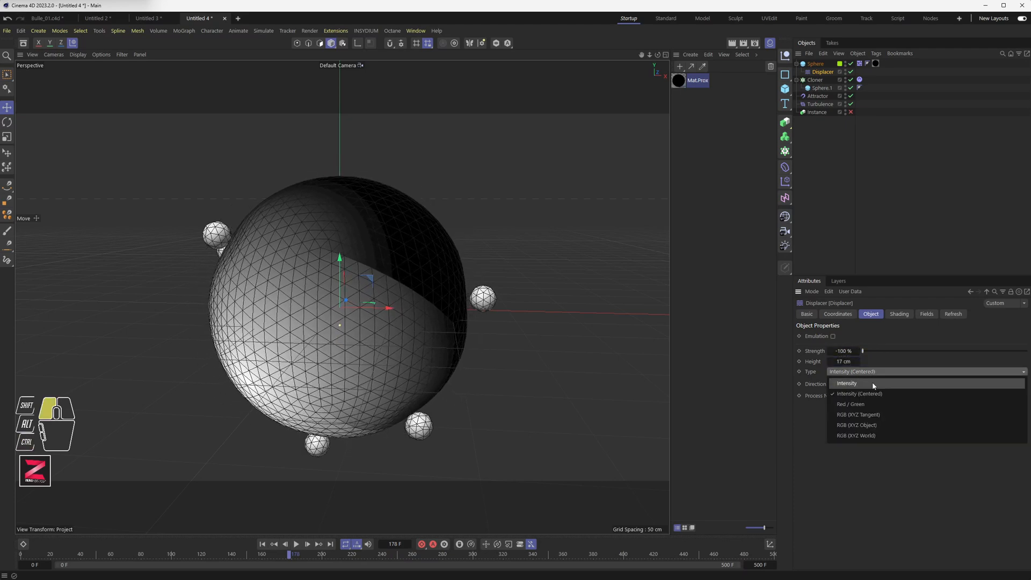
pyautogui.click(872, 383)
# Rewind and play the animation to compare the displacement.
pyautogui.click(262, 544)
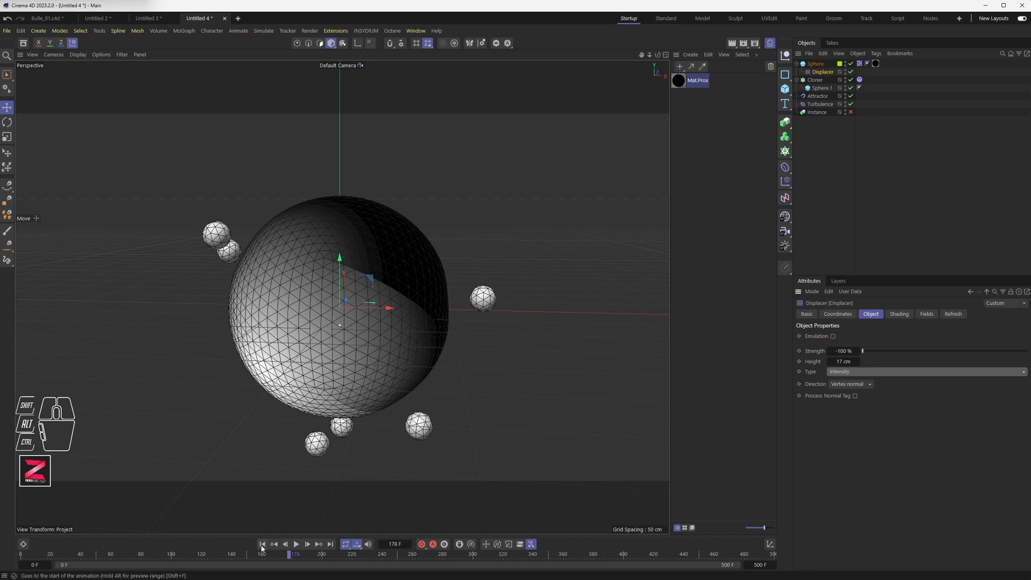
pyautogui.click(296, 543)
pyautogui.click(296, 544)
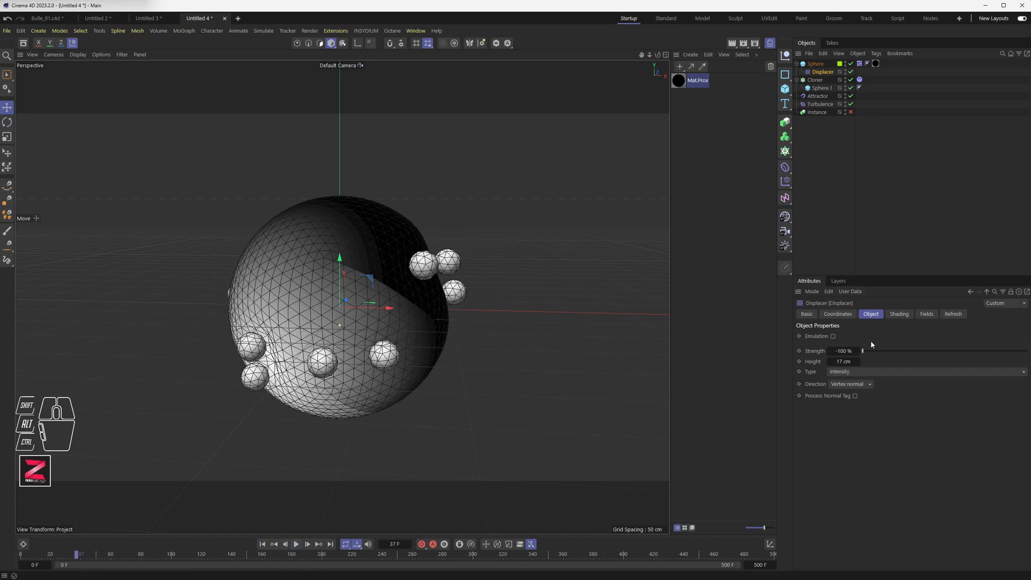
# Try changing the Displacer's Strength and Height, then undo the last three changes.
pyautogui.moveTo(863, 354); pyautogui.dragTo(1029, 352)
pyautogui.moveTo(857, 361); pyautogui.dragTo(837, 361)
pyautogui.hotkey('ctrl', 'z')
pyautogui.hotkey('ctrl', 'z')
pyautogui.hotkey('ctrl', 'z')
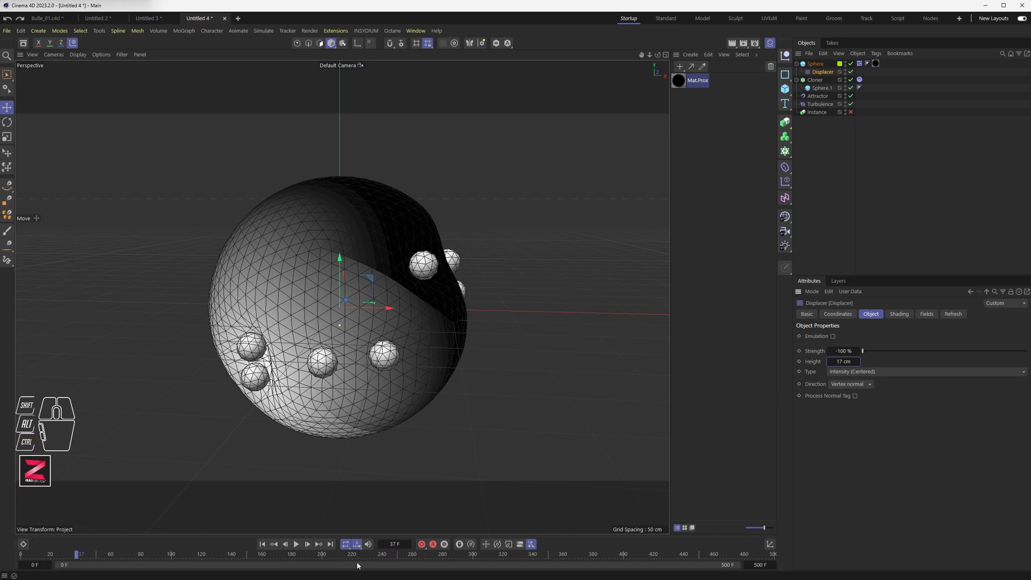
# Play the animation to review the displacement on the collider sphere.
pyautogui.click(295, 546)
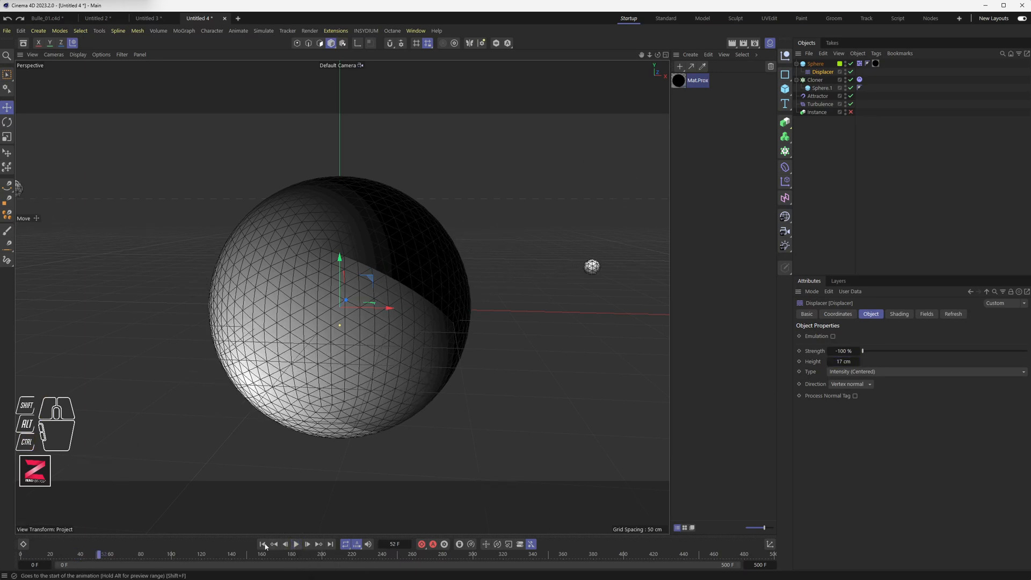
pyautogui.click(295, 545)
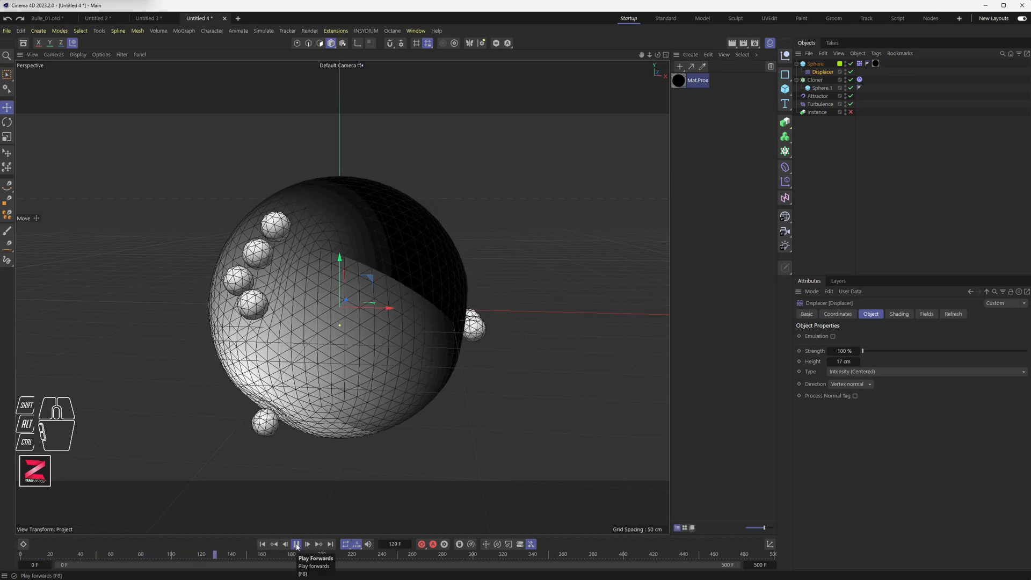
pyautogui.click(297, 545)
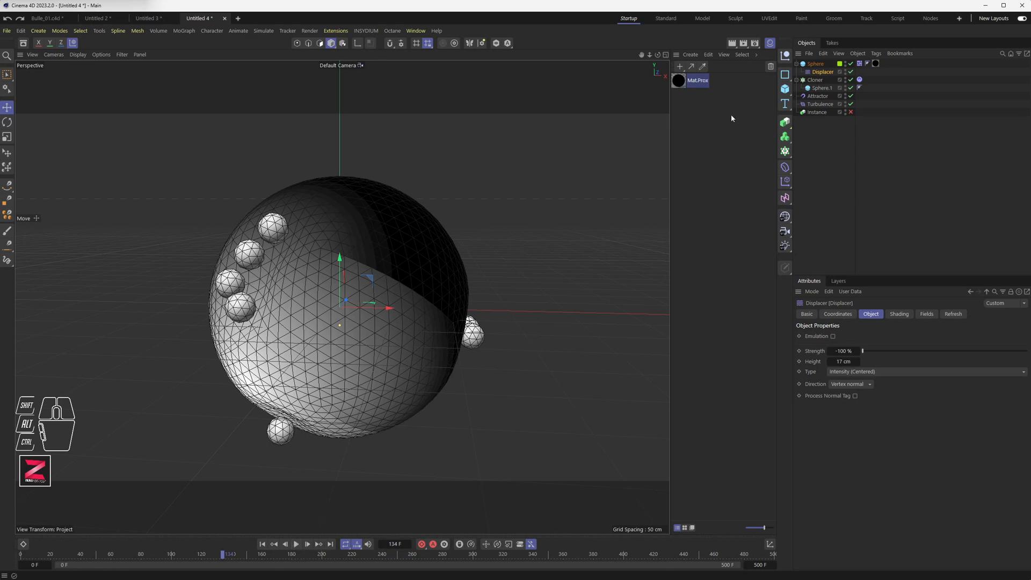
# Add a new sphere with 64 segments and set its Type to Icosahedron.
pyautogui.click(816, 65)
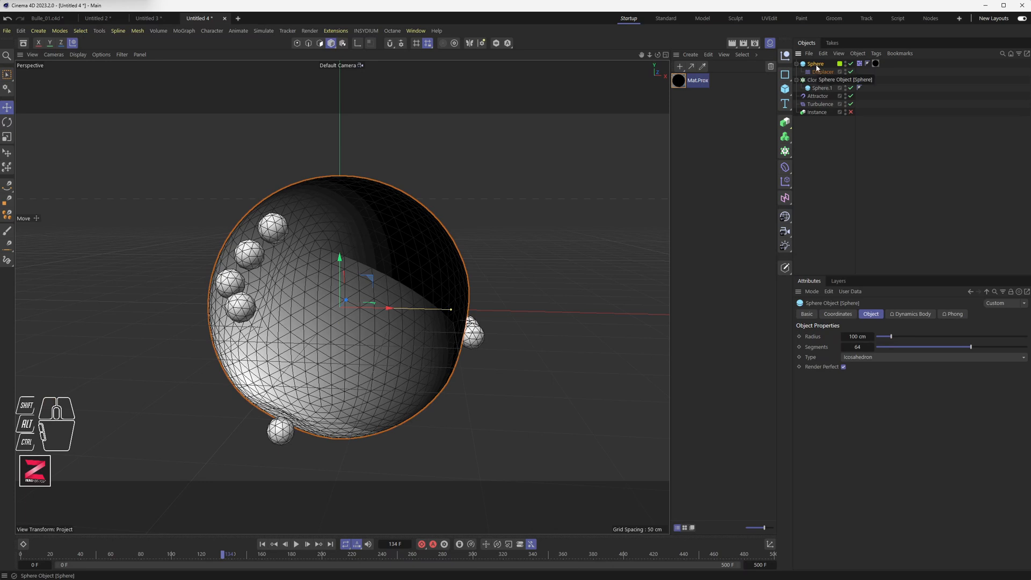
pyautogui.click(788, 93)
pyautogui.click(866, 131)
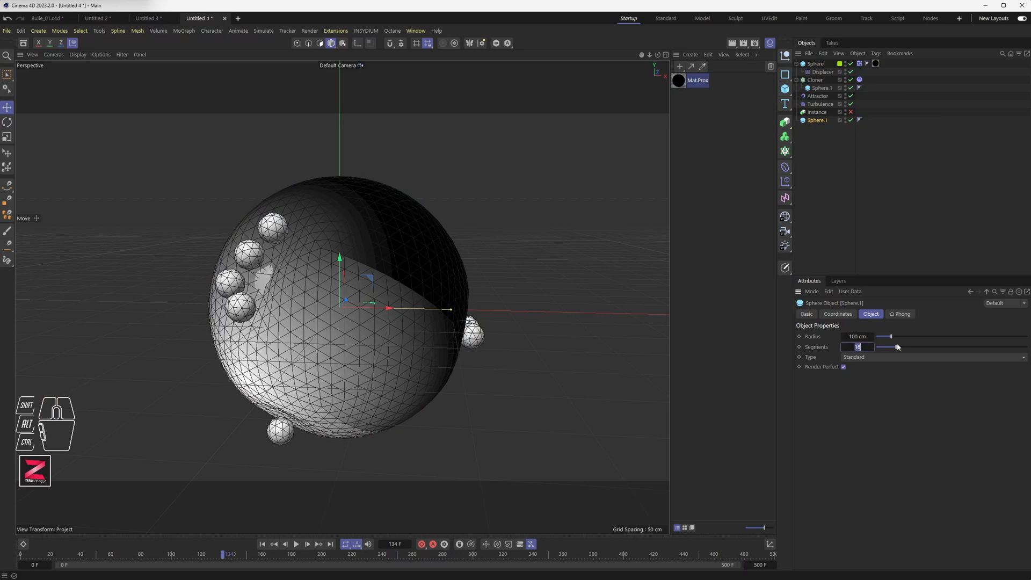
pyautogui.press('Return')
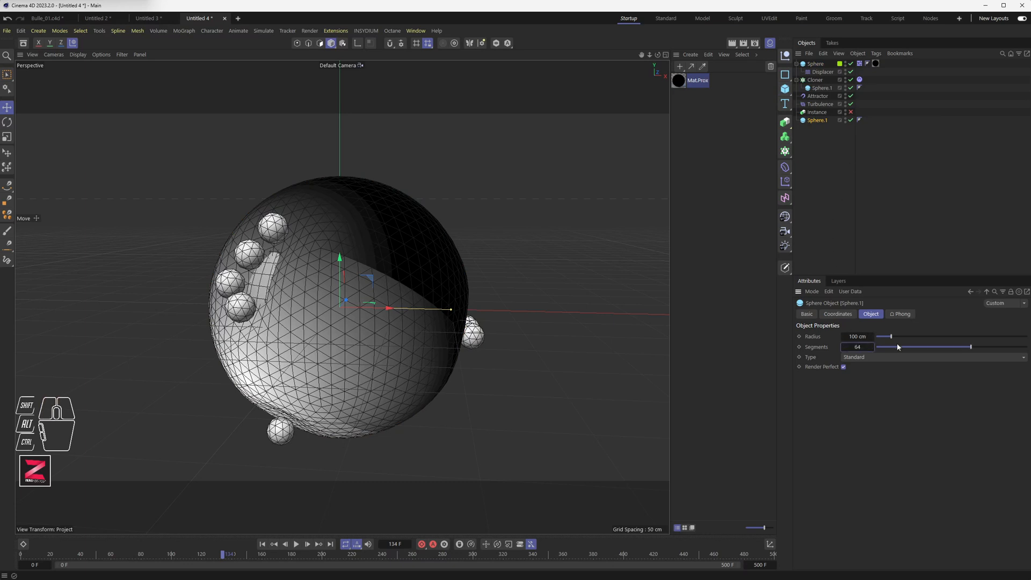
pyautogui.click(875, 357)
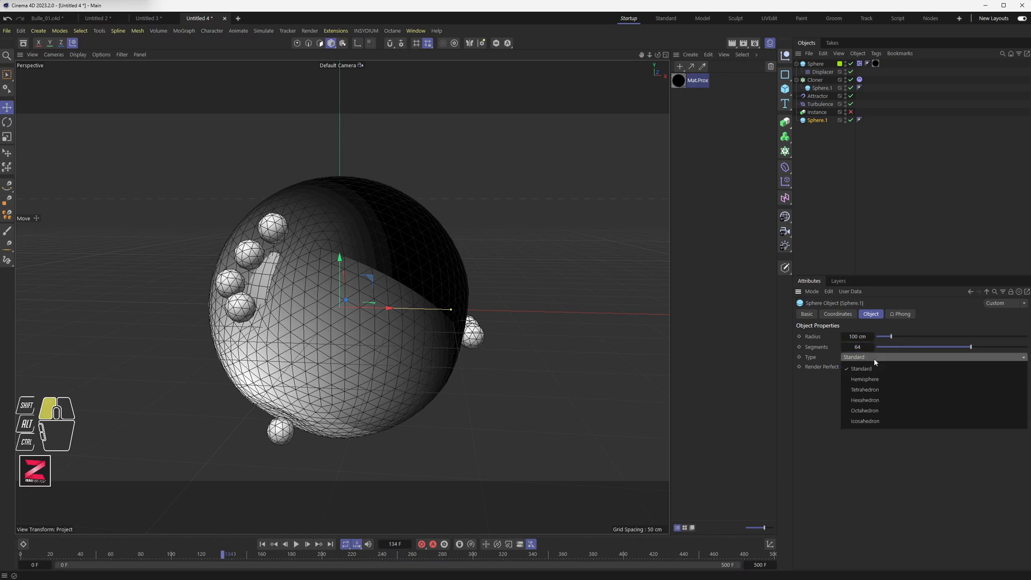
pyautogui.click(866, 421)
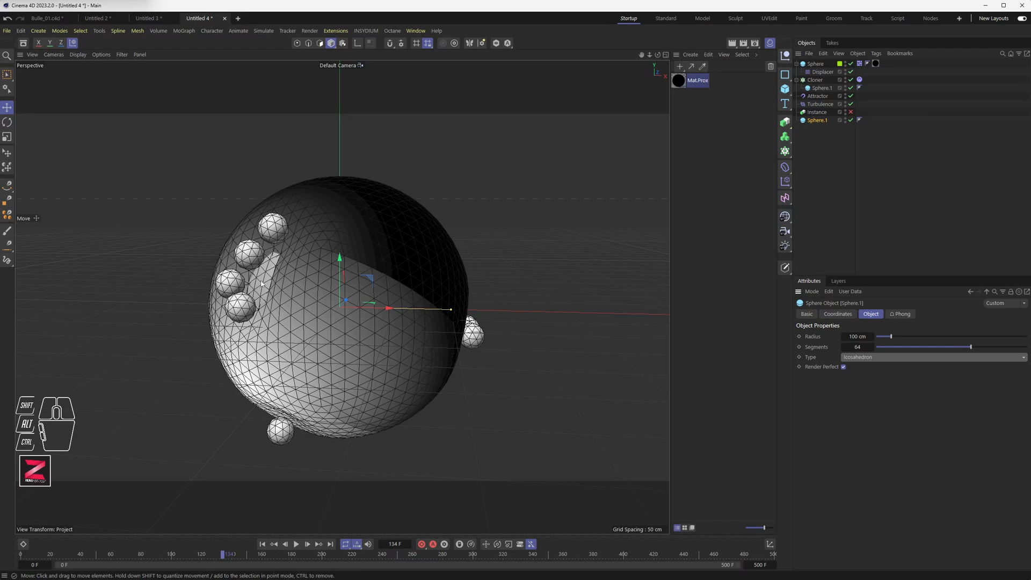
# Replay the animation to inspect the new sphere against the displaced collider sphere.
pyautogui.keyDown('alt'); pyautogui.moveTo(298, 305); pyautogui.dragTo(252, 296); pyautogui.keyUp('alt')
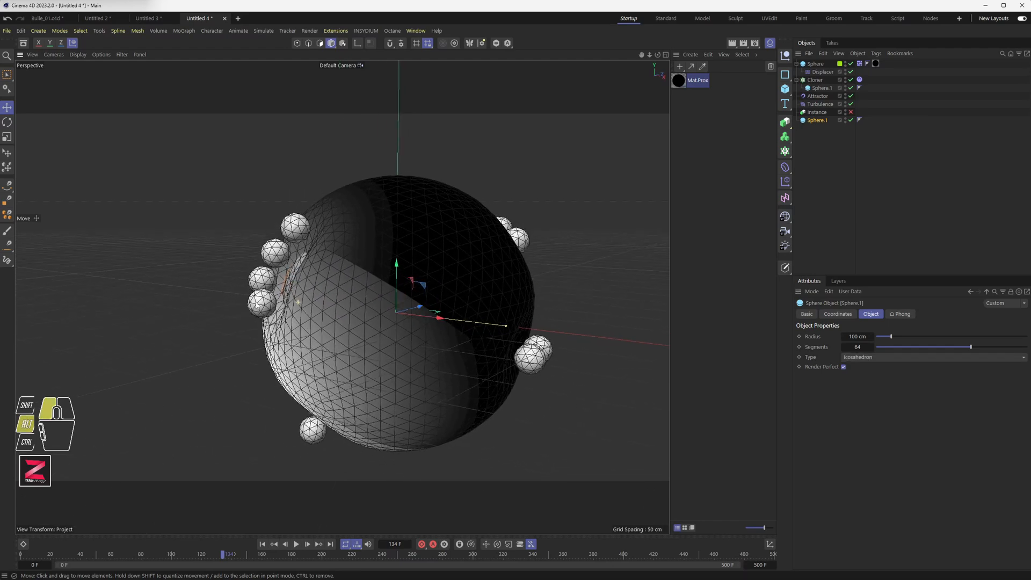
pyautogui.keyDown('alt'); pyautogui.scroll(5, 299, 302); pyautogui.keyUp('alt')
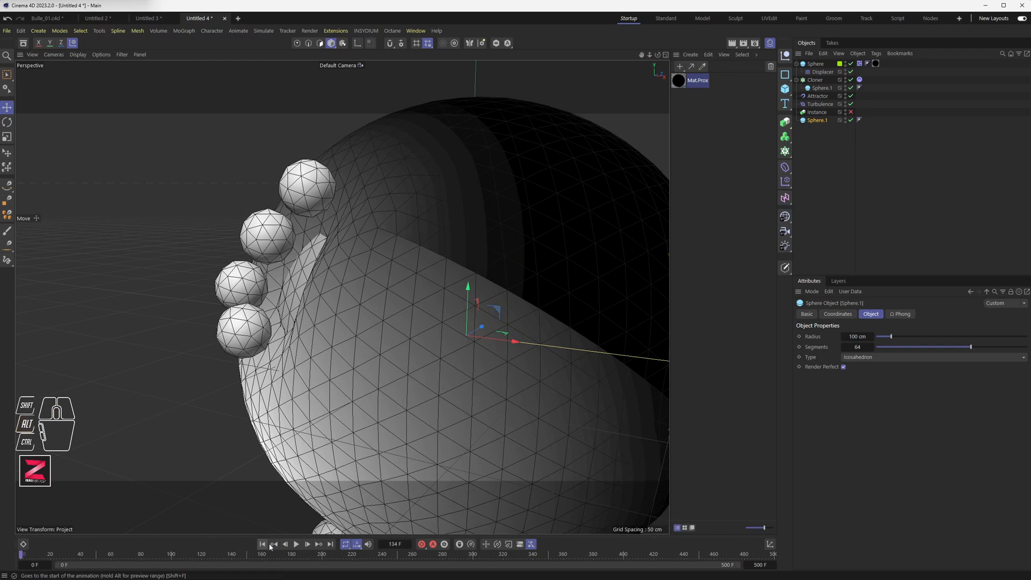
pyautogui.click(262, 544)
pyautogui.click(297, 543)
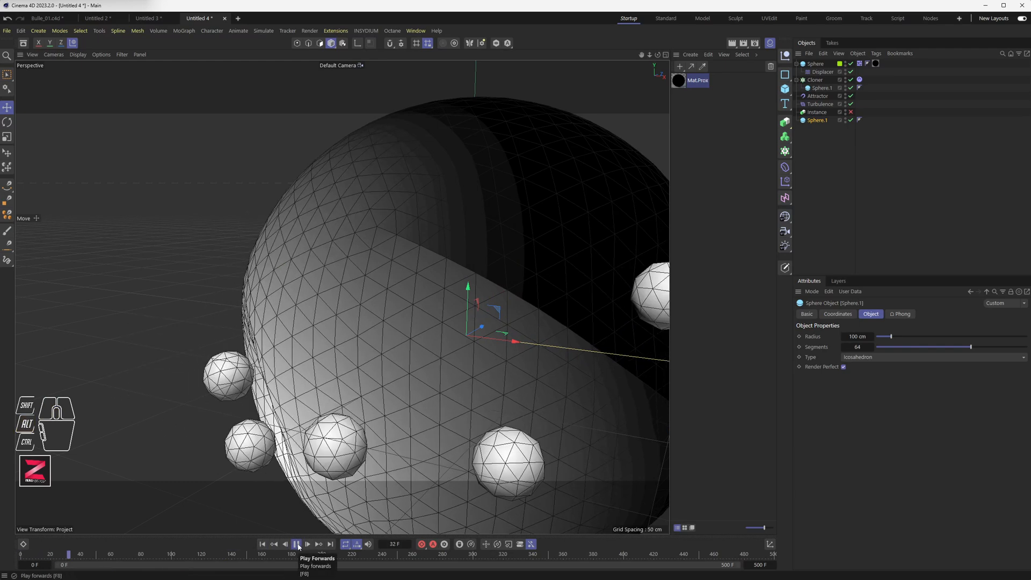
pyautogui.click(297, 544)
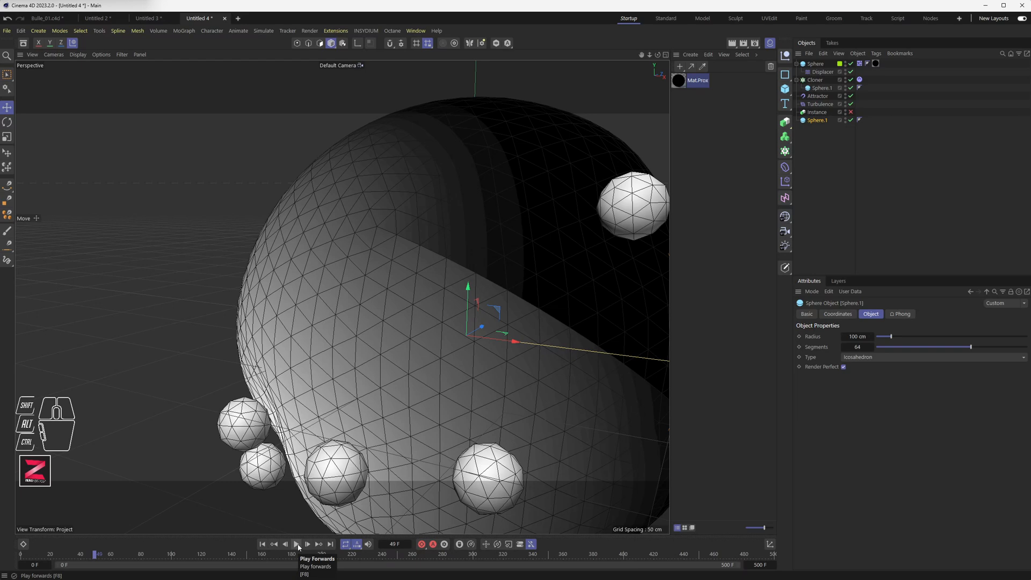
pyautogui.keyDown('alt'); pyautogui.moveTo(418, 337); pyautogui.dragTo(376, 300); pyautogui.keyUp('alt')
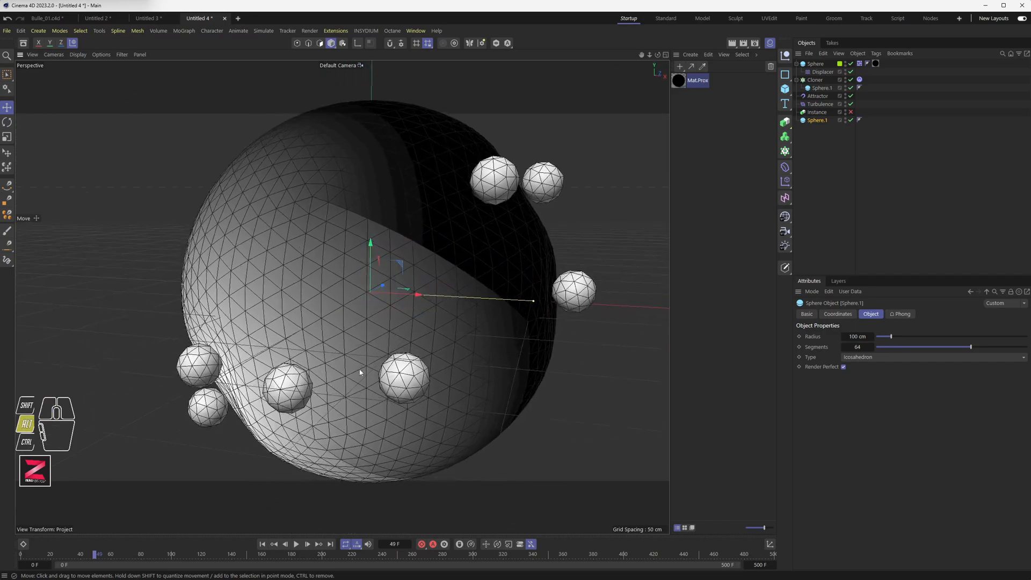
pyautogui.click(296, 544)
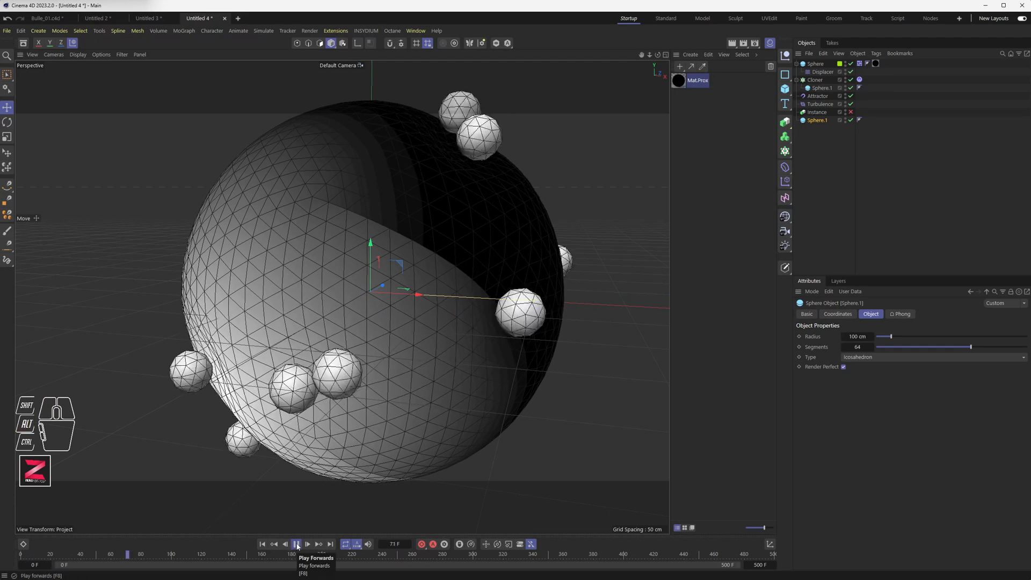
pyautogui.click(296, 544)
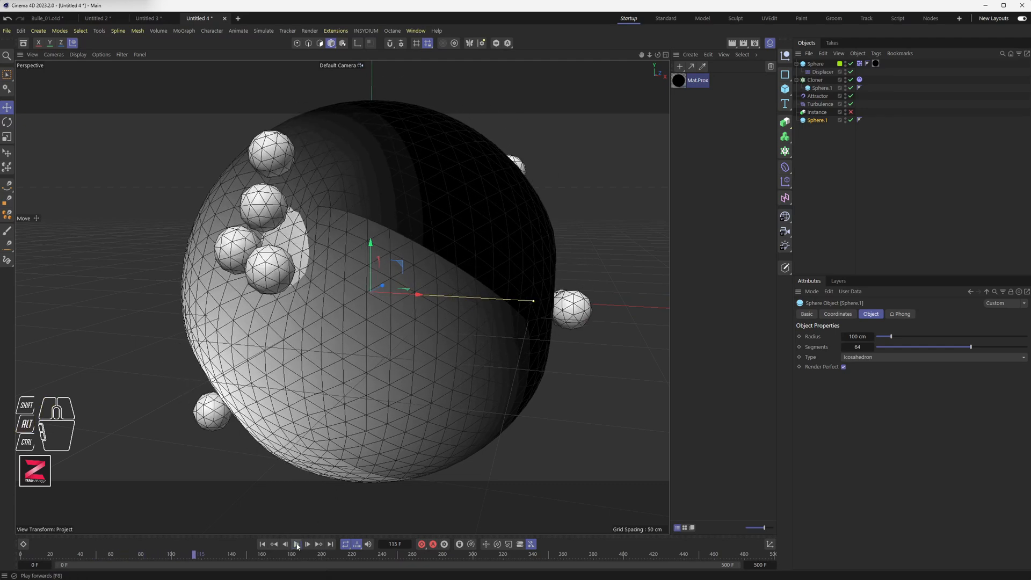
# Set the new sphere's Radius to 105.1 cm and replay the animation from the start.
pyautogui.scroll(2, 287, 273)
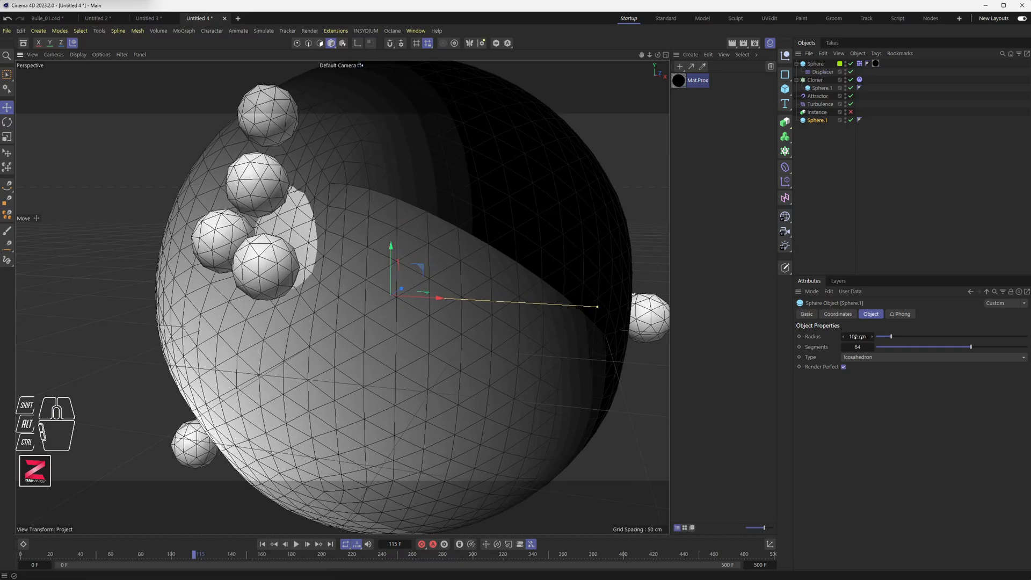
pyautogui.keyDown('alt'); pyautogui.moveTo(857, 336); pyautogui.dragTo(863, 336); pyautogui.keyUp('alt')
pyautogui.keyDown('alt'); pyautogui.moveTo(456, 300); pyautogui.dragTo(422, 307); pyautogui.keyUp('alt')
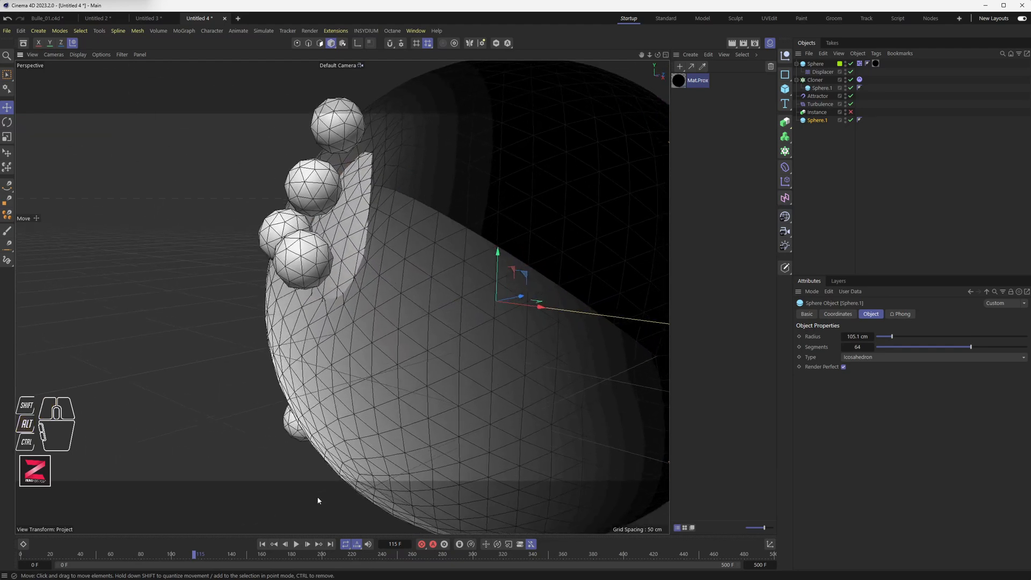
pyautogui.click(262, 544)
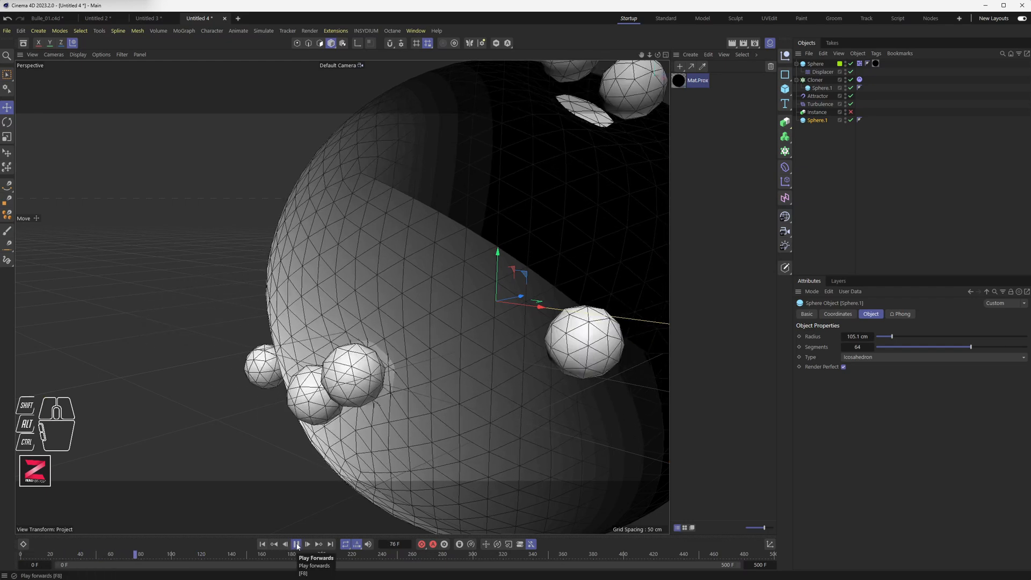
pyautogui.click(297, 544)
# Set the Displacer's Height to 20 cm and its Type to Intensity.
pyautogui.click(819, 73)
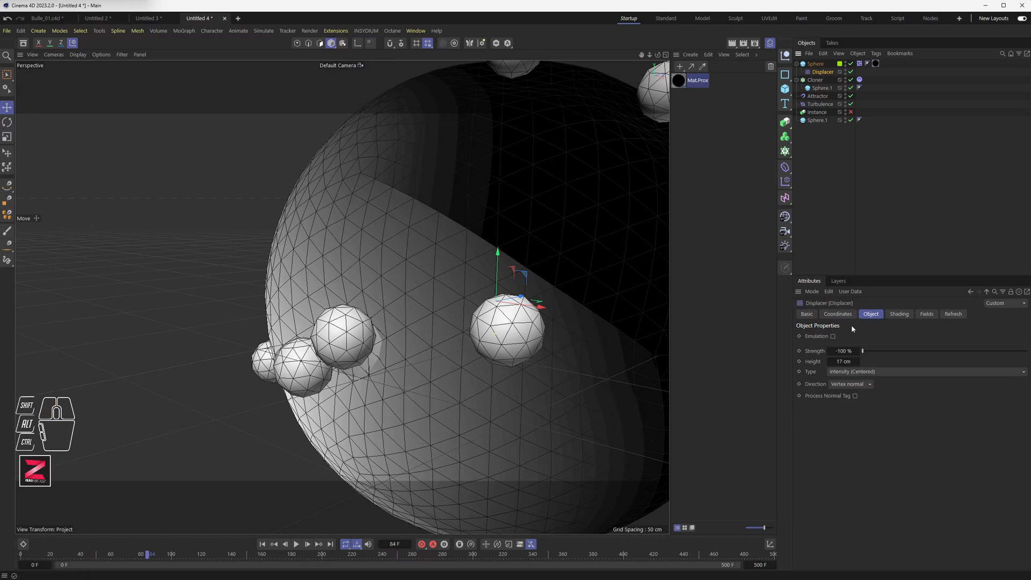
pyautogui.moveTo(848, 361); pyautogui.dragTo(858, 361)
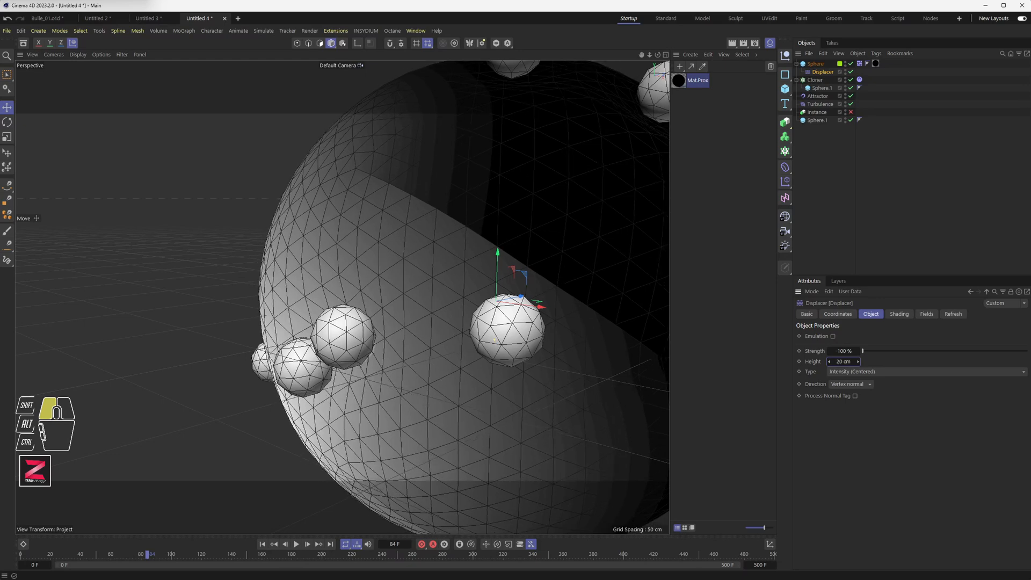
pyautogui.click(859, 371)
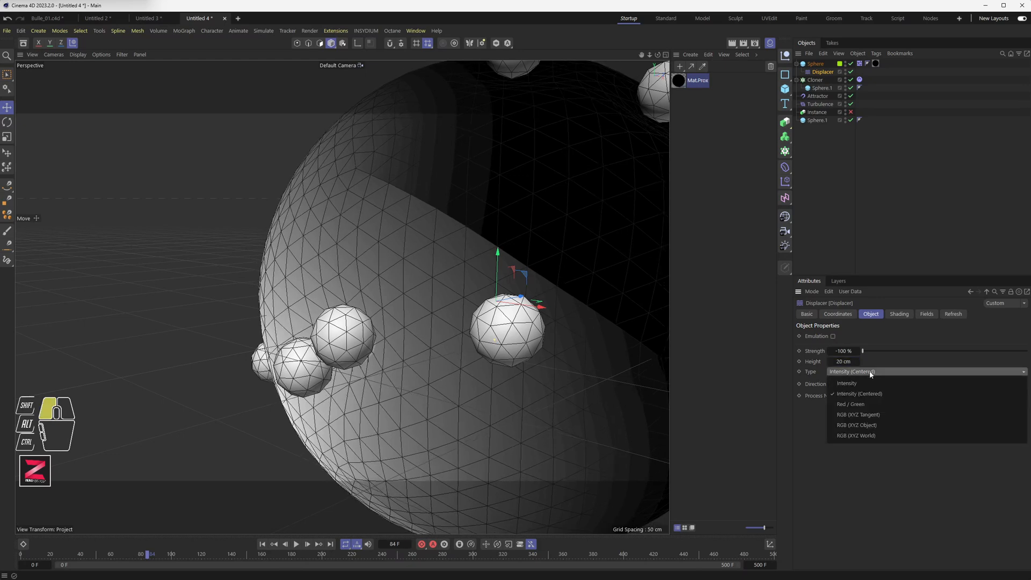
pyautogui.click(869, 384)
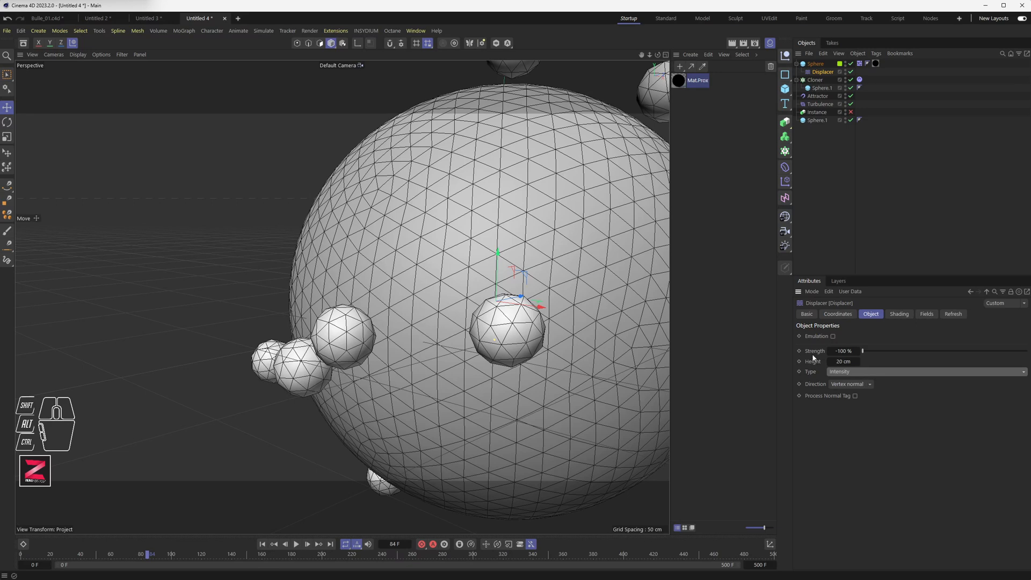
# Disable the new sphere Sphere.1.
pyautogui.click(850, 120)
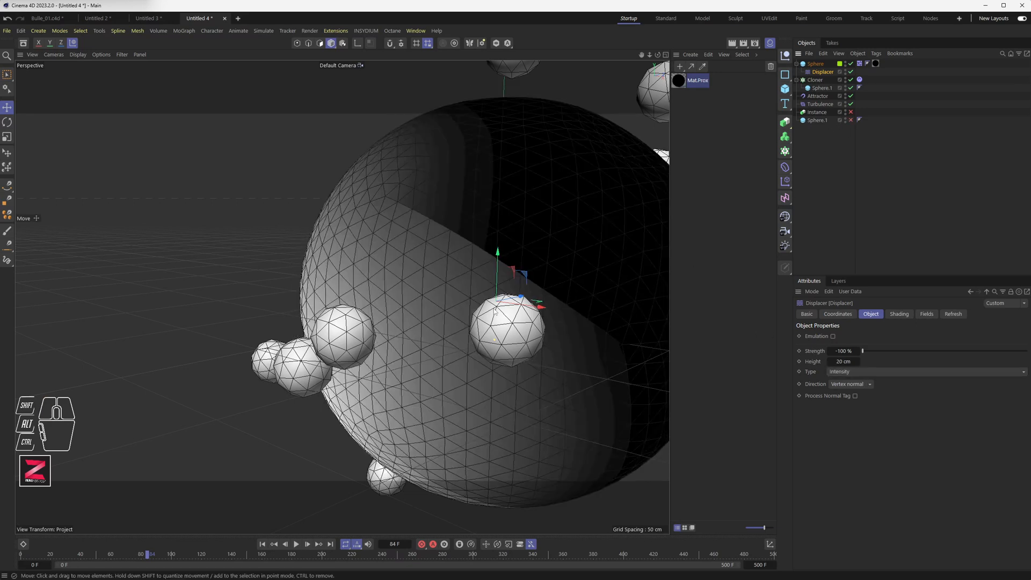
# Replay the animation from the start to inspect the displaced collider sphere.
pyautogui.click(262, 545)
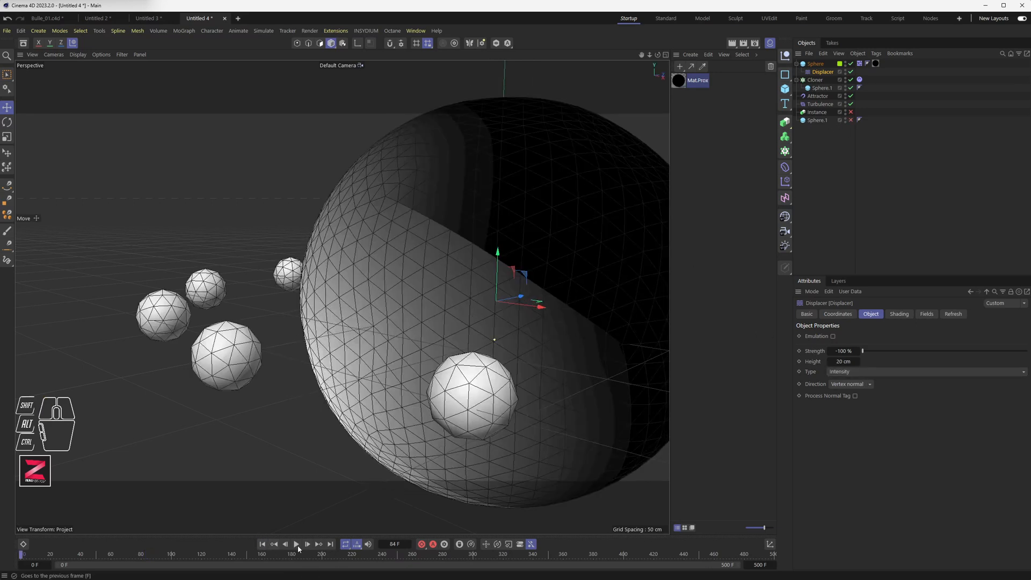
pyautogui.click(296, 544)
pyautogui.keyDown('alt'); pyautogui.moveTo(438, 333); pyautogui.dragTo(356, 368); pyautogui.keyUp('alt')
# Set the Displacer's Strength to 100 %, Height to -14 cm and Type to Intensity (Centered).
pyautogui.moveTo(862, 353); pyautogui.dragTo(1030, 361)
pyautogui.moveTo(857, 362); pyautogui.dragTo(827, 362)
pyautogui.click(865, 372)
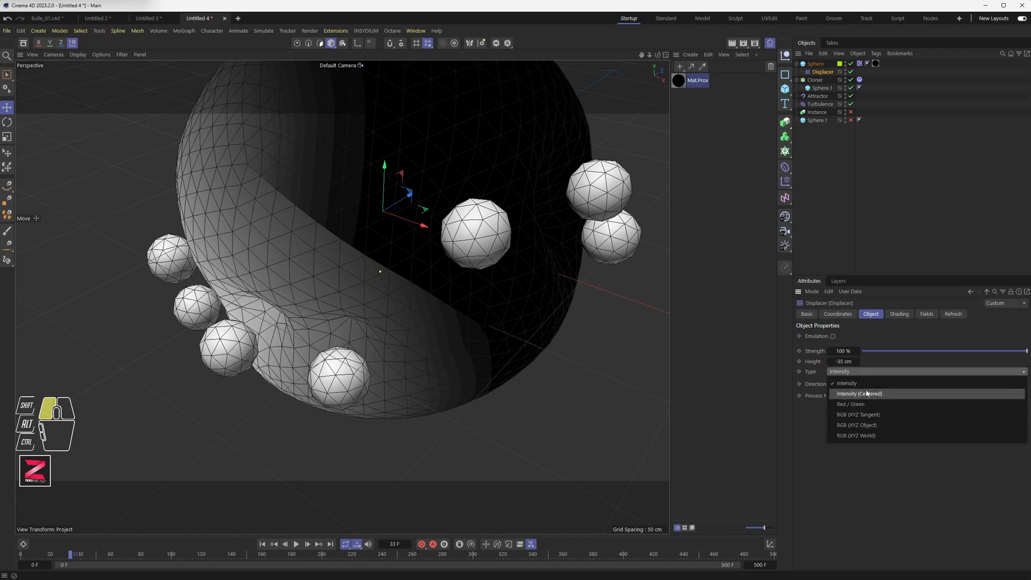
pyautogui.click(867, 396)
pyautogui.moveTo(845, 362)
pyautogui.mouseDown()
pyautogui.moveTo(867, 361)
pyautogui.moveTo(850, 351)
pyautogui.mouseUp()
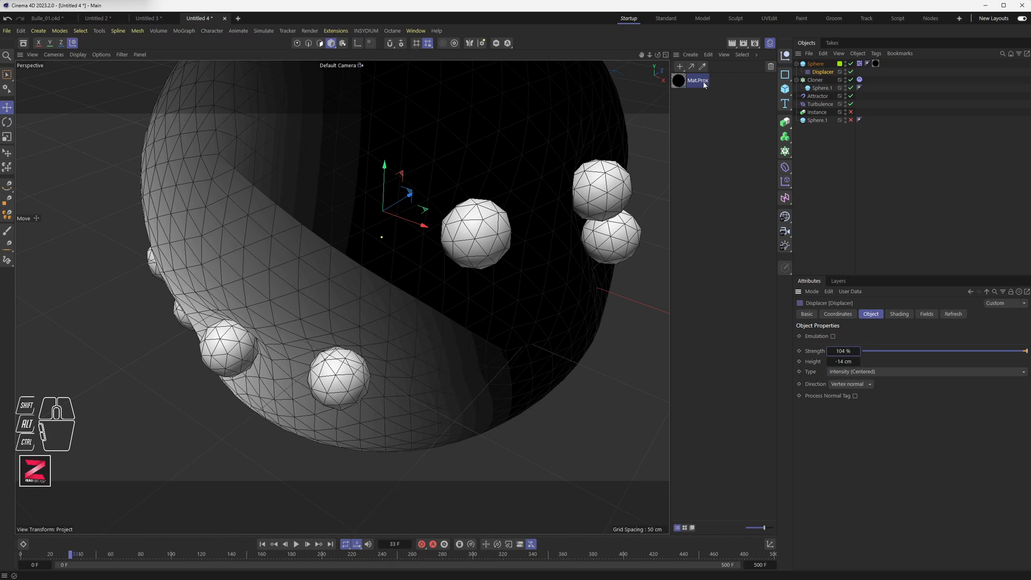
pyautogui.moveTo(850, 350); pyautogui.dragTo(847, 350)
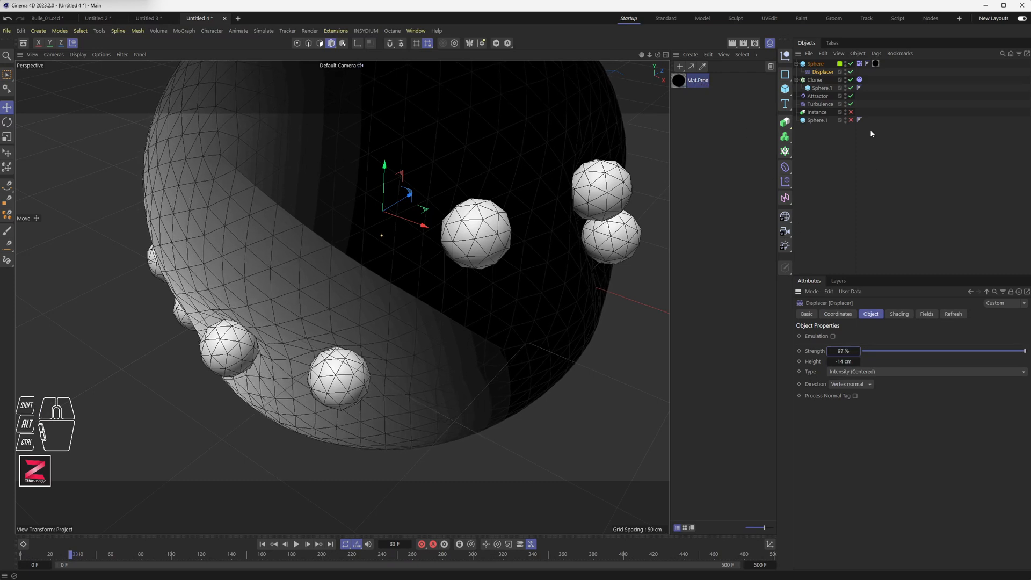
pyautogui.moveTo(857, 352); pyautogui.dragTo(859, 352)
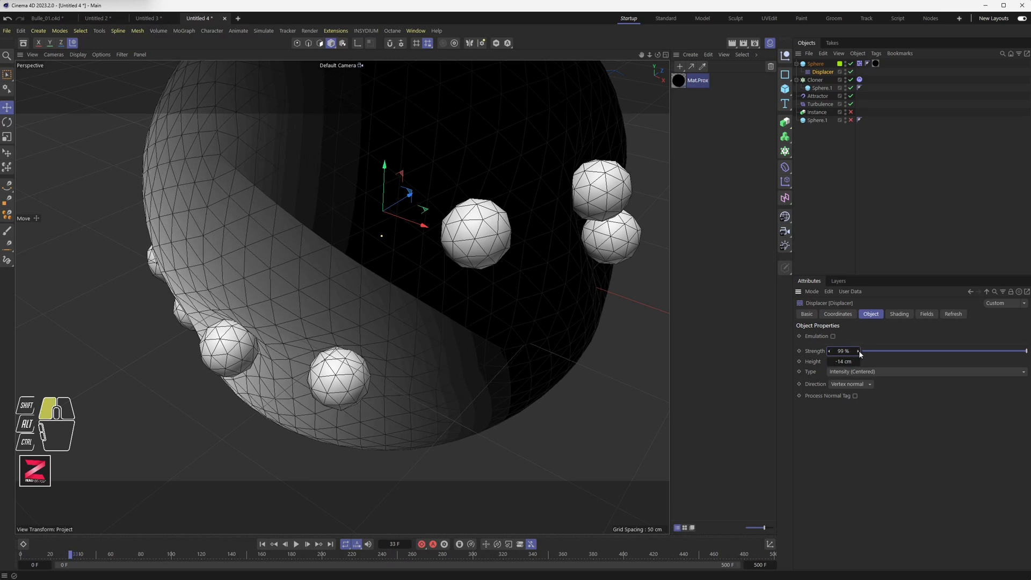
# In the Mat.Prox Proximal shader, set Function to Square and End Distance to 55 %, then close the material editor.
pyautogui.doubleClick(689, 81)
pyautogui.click(845, 177)
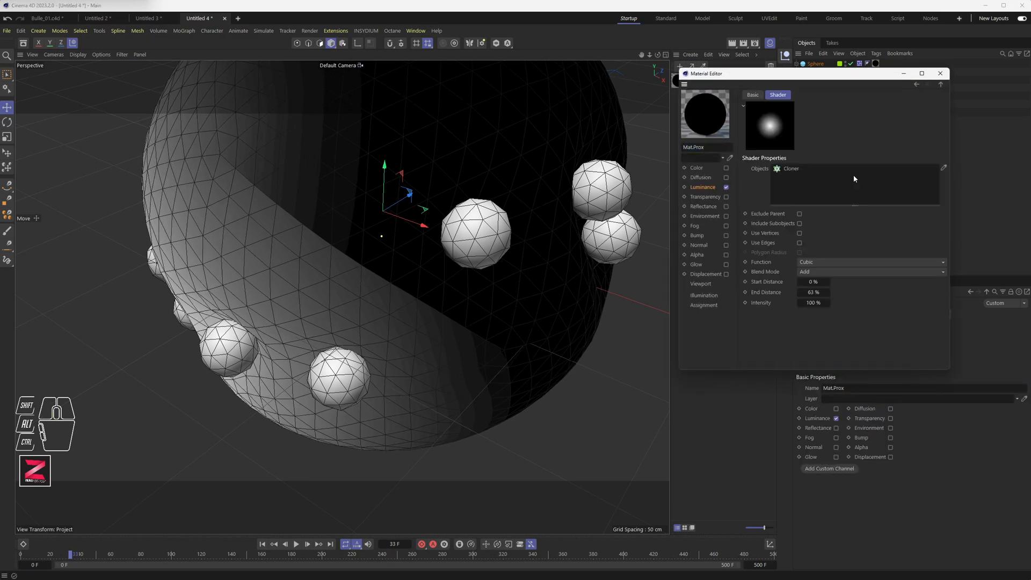
pyautogui.moveTo(814, 292); pyautogui.dragTo(825, 293)
pyautogui.click(809, 262)
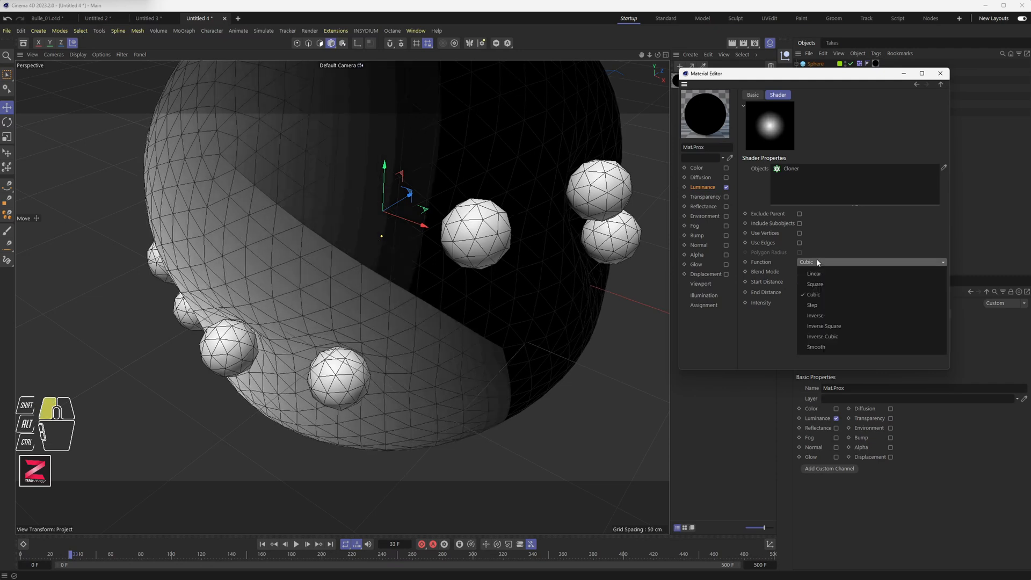
pyautogui.click(814, 284)
pyautogui.moveTo(814, 292); pyautogui.dragTo(821, 292)
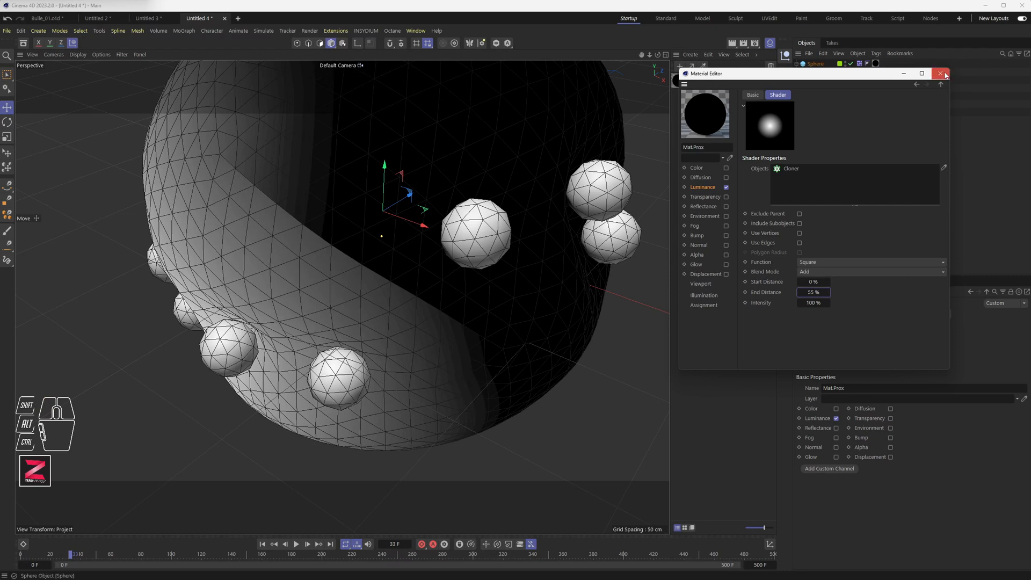
pyautogui.click(940, 74)
# Re-enable Sphere.1 and set its Radius to 100 cm.
pyautogui.click(814, 121)
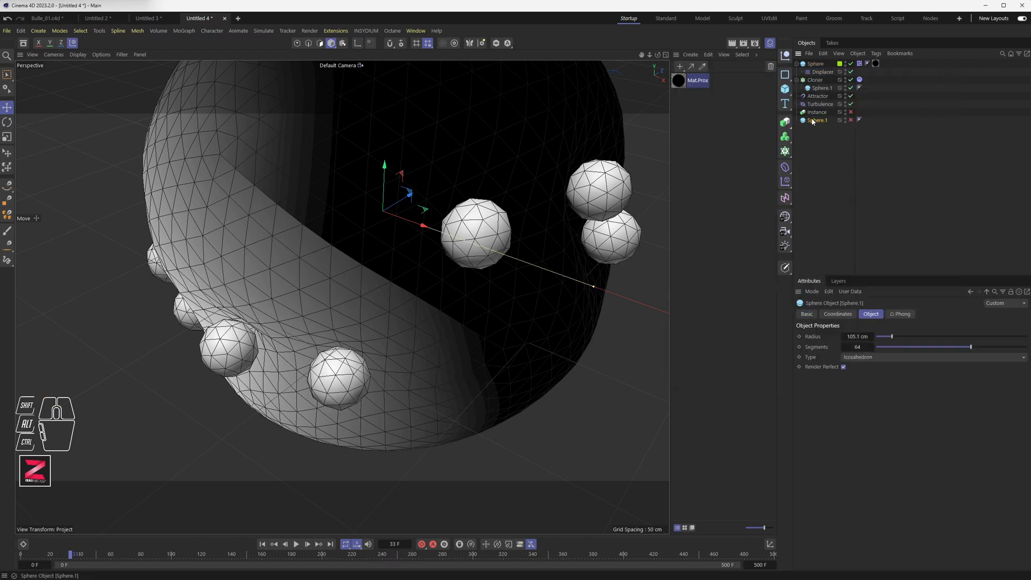
pyautogui.click(850, 120)
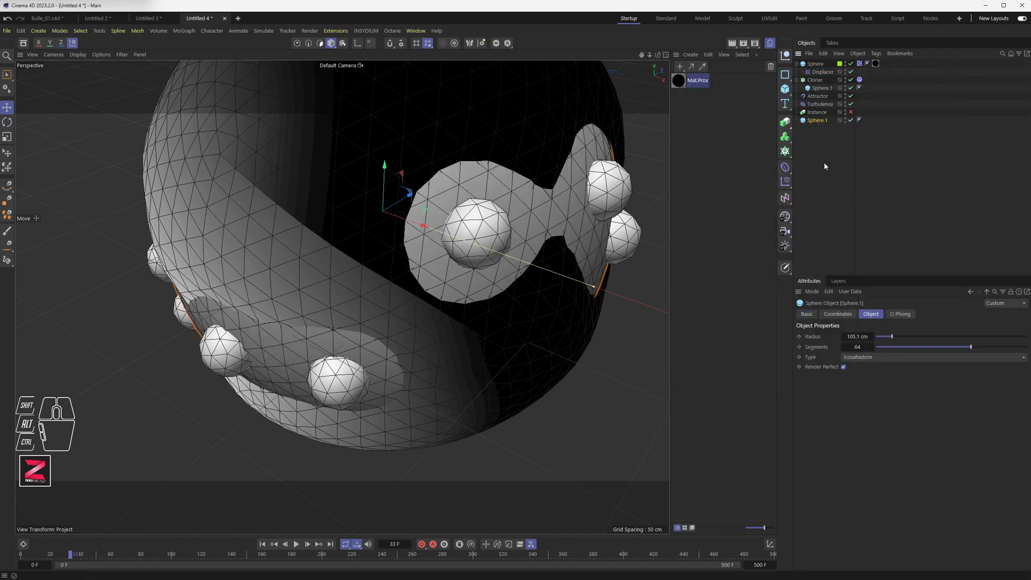
pyautogui.moveTo(865, 336); pyautogui.dragTo(860, 337)
pyautogui.keyDown('alt'); pyautogui.moveTo(440, 305); pyautogui.dragTo(456, 336); pyautogui.keyUp('alt')
pyautogui.keyDown('alt'); pyautogui.scroll(-4, 436, 306); pyautogui.keyUp('alt')
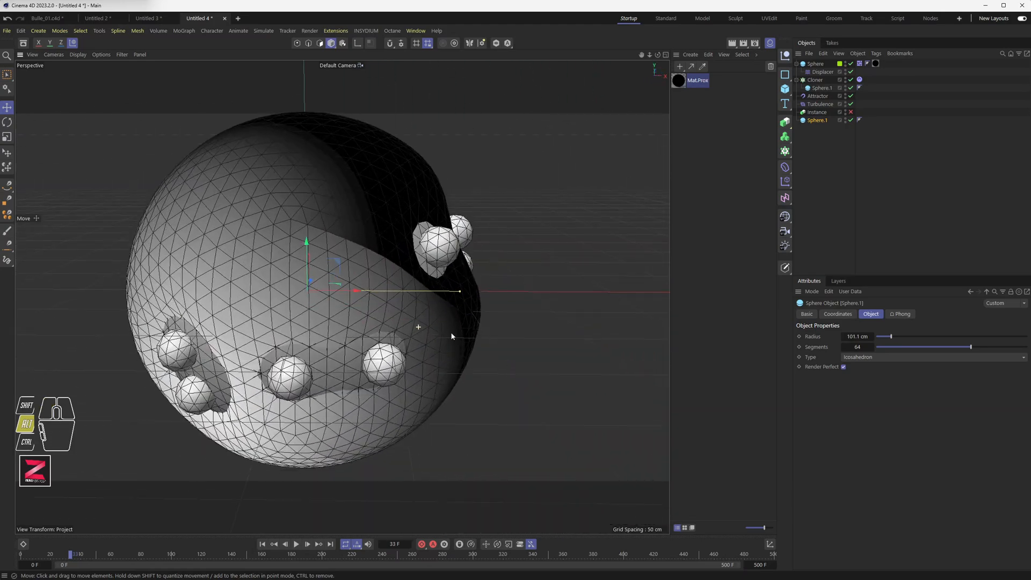
pyautogui.keyDown('alt'); pyautogui.scroll(4, 456, 336); pyautogui.keyUp('alt')
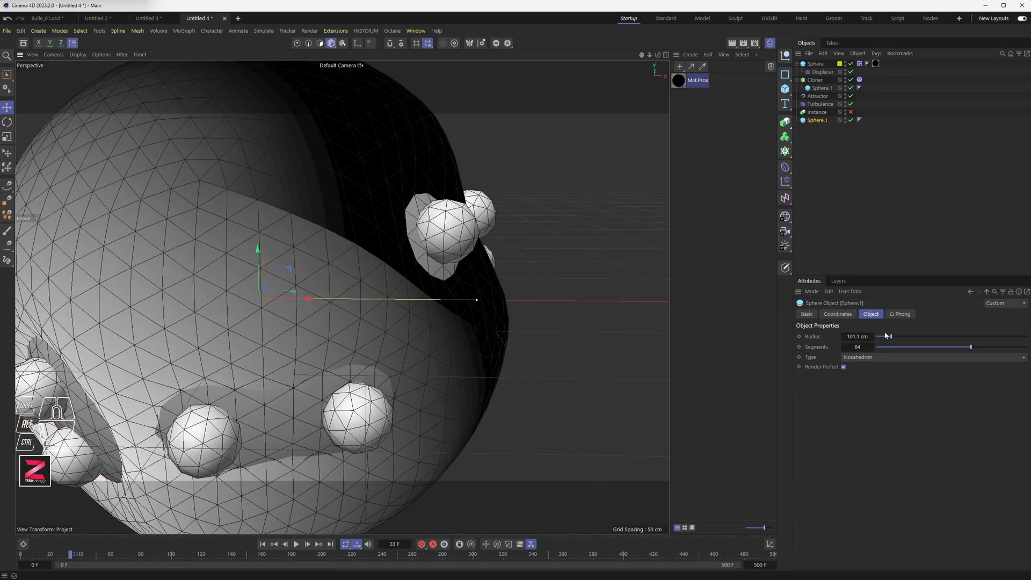
pyautogui.keyDown('alt'); pyautogui.moveTo(866, 336); pyautogui.dragTo(858, 336); pyautogui.keyUp('alt')
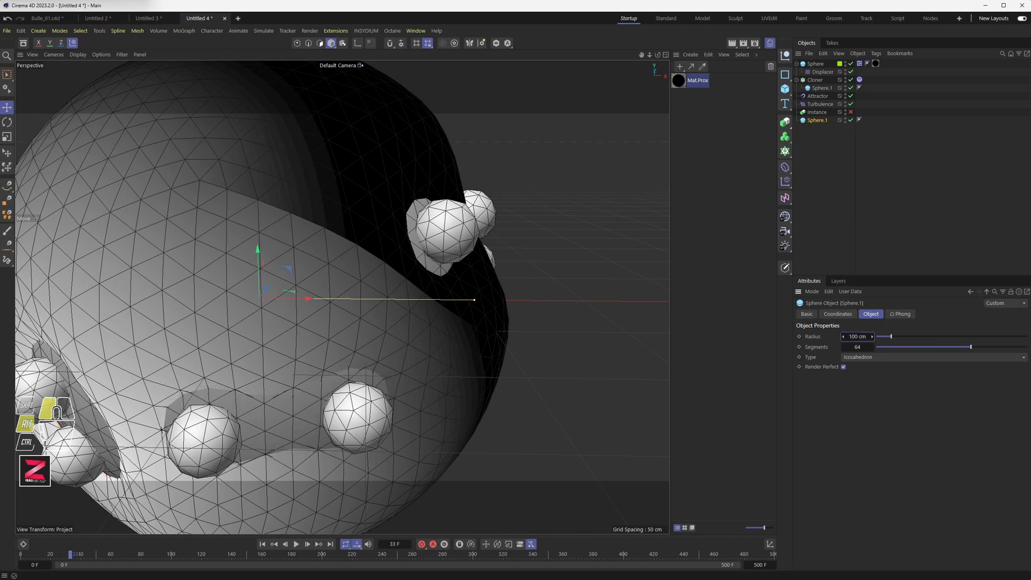
# Replay the animation from the start to check Sphere.1 against the collider sphere.
pyautogui.keyDown('alt'); pyautogui.moveTo(462, 301); pyautogui.dragTo(398, 309); pyautogui.keyUp('alt')
pyautogui.click(261, 544)
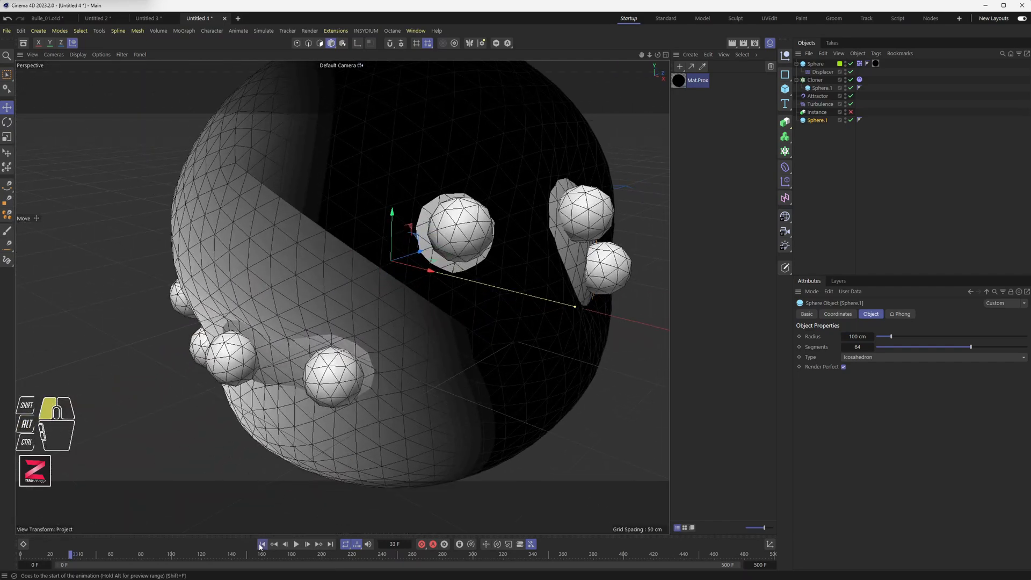
pyautogui.click(296, 544)
pyautogui.keyDown('alt'); pyautogui.moveTo(283, 410); pyautogui.dragTo(672, 348); pyautogui.keyUp('alt')
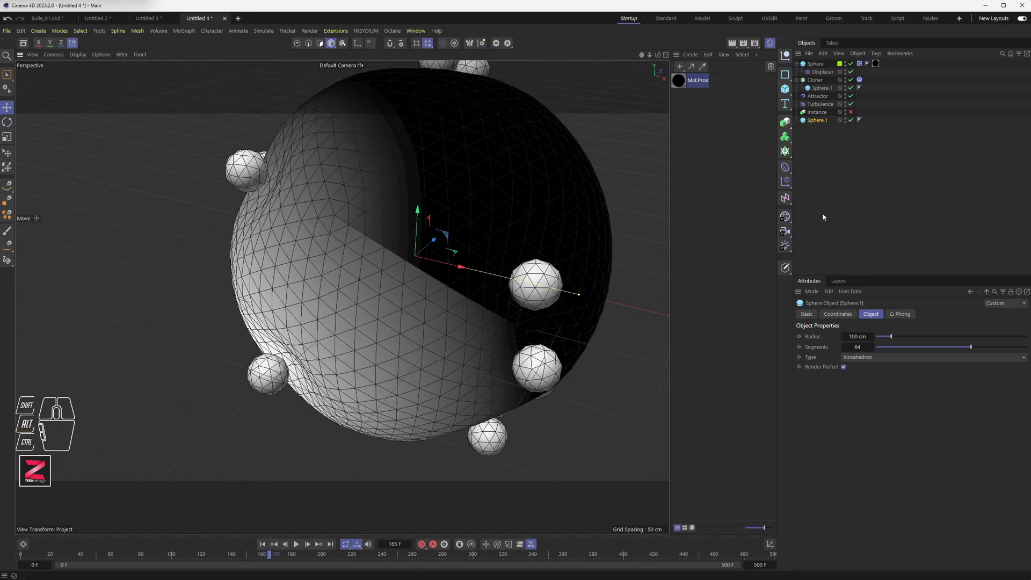
# Set the Displacer's Strength to -72 % and Height to 36 cm.
pyautogui.click(823, 72)
pyautogui.moveTo(873, 371); pyautogui.dragTo(822, 351)
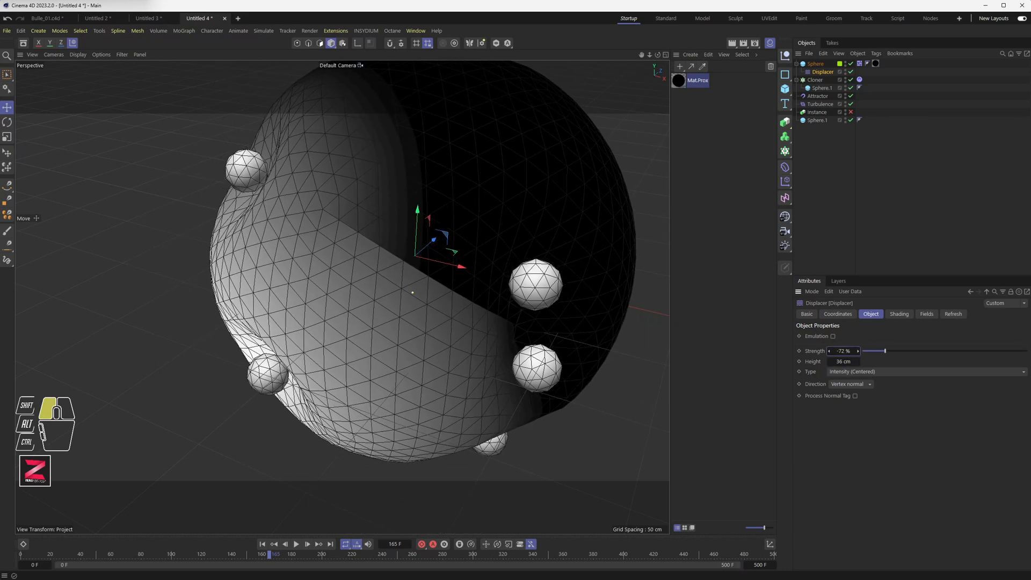
# Replay the animation with the new Displacer settings.
pyautogui.moveTo(519, 357)
pyautogui.keyDown('alt'); pyautogui.mouseDown()
pyautogui.moveTo(524, 309)
pyautogui.moveTo(527, 343)
pyautogui.mouseUp(); pyautogui.keyUp('alt')
pyautogui.click(283, 548)
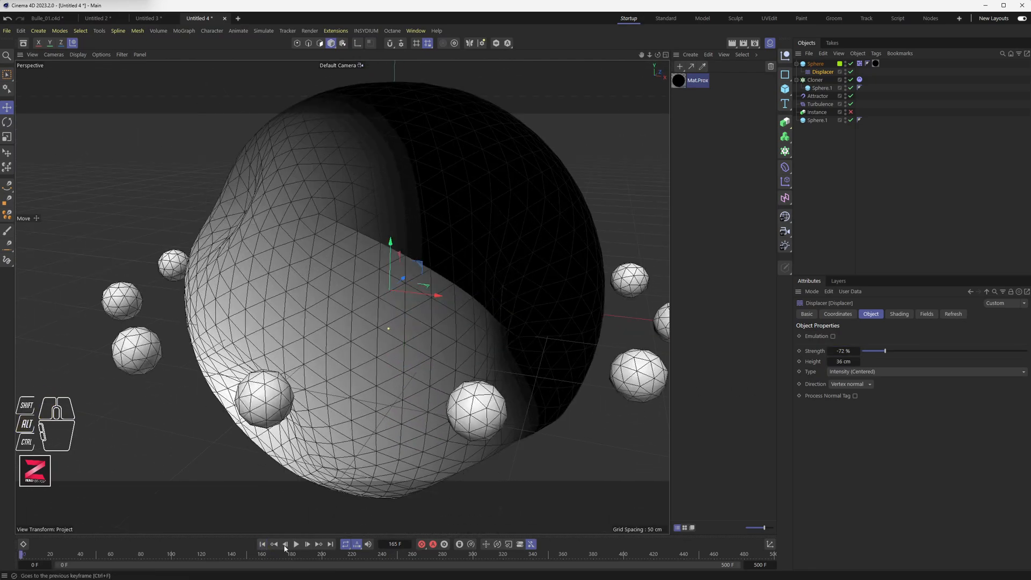
pyautogui.click(296, 544)
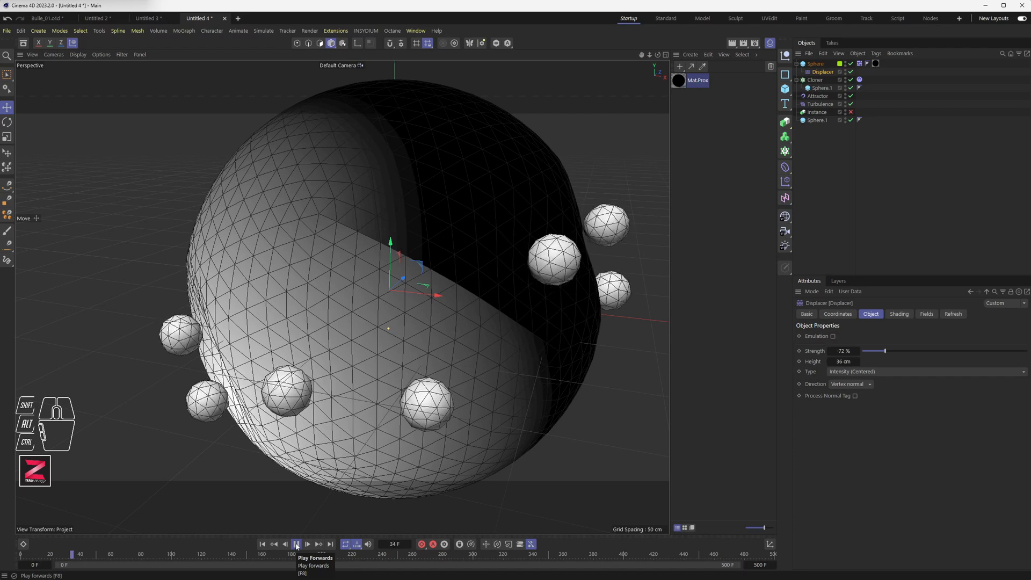
# Set the Displacer's Height to 47 cm.
pyautogui.moveTo(848, 351)
pyautogui.mouseDown()
pyautogui.moveTo(837, 351)
pyautogui.moveTo(846, 362)
pyautogui.moveTo(859, 351)
pyautogui.mouseUp()
pyautogui.keyDown('alt'); pyautogui.moveTo(502, 354); pyautogui.dragTo(537, 321); pyautogui.keyUp('alt')
# Set Sphere.1's Radius to 125 cm.
pyautogui.click(816, 120)
pyautogui.moveTo(867, 336); pyautogui.dragTo(865, 336)
pyautogui.keyDown('alt'); pyautogui.moveTo(484, 329); pyautogui.dragTo(460, 378); pyautogui.keyUp('alt')
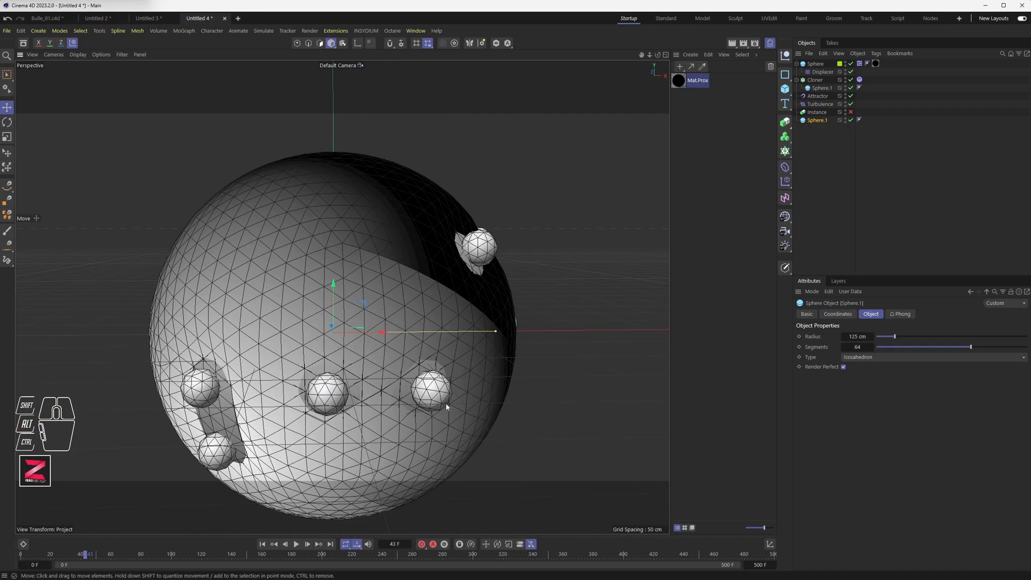
# Replay the animation several times from the start to inspect the enlarged Sphere.1.
pyautogui.click(296, 544)
pyautogui.click(263, 544)
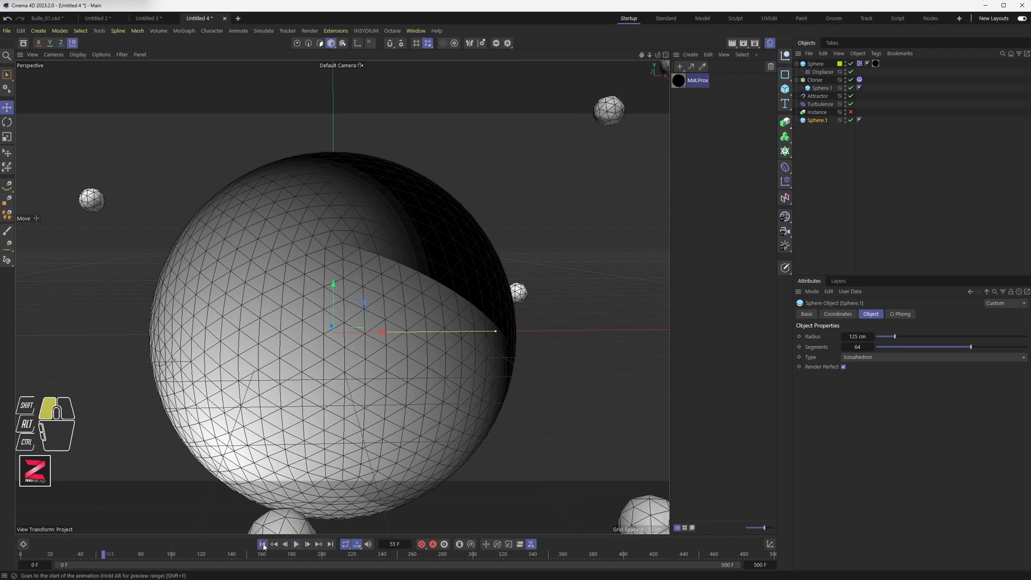
pyautogui.click(295, 546)
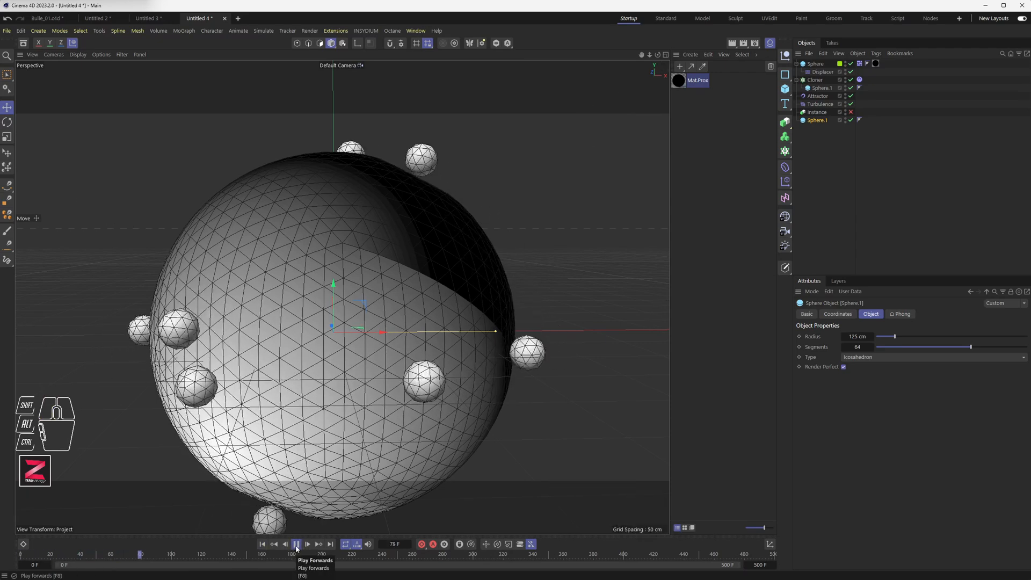
pyautogui.click(296, 544)
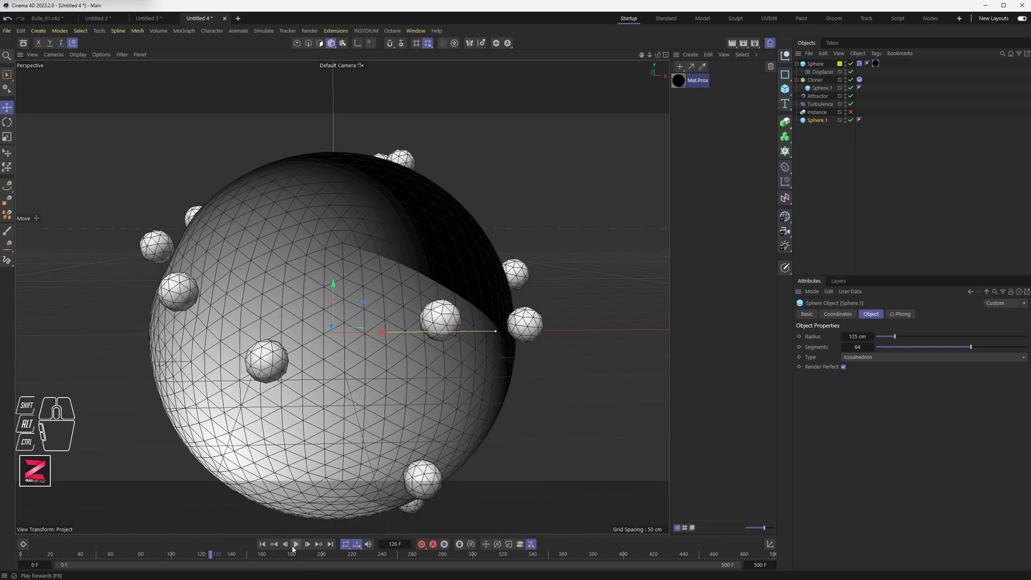
pyautogui.click(260, 544)
pyautogui.click(296, 545)
pyautogui.click(296, 545)
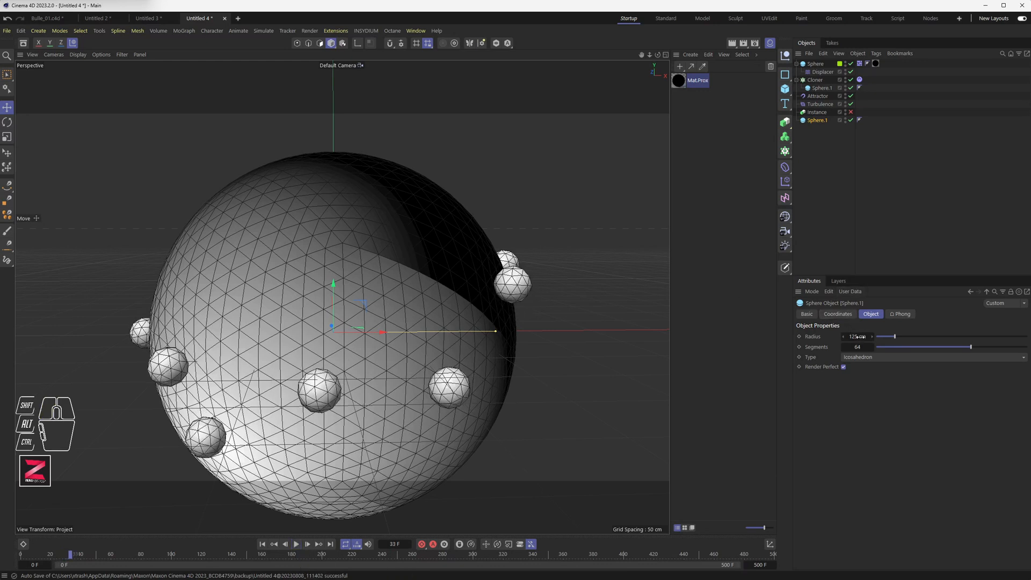
# Disable Sphere.1 and return to the Displacer at the start of the animation.
pyautogui.click(851, 120)
pyautogui.click(823, 72)
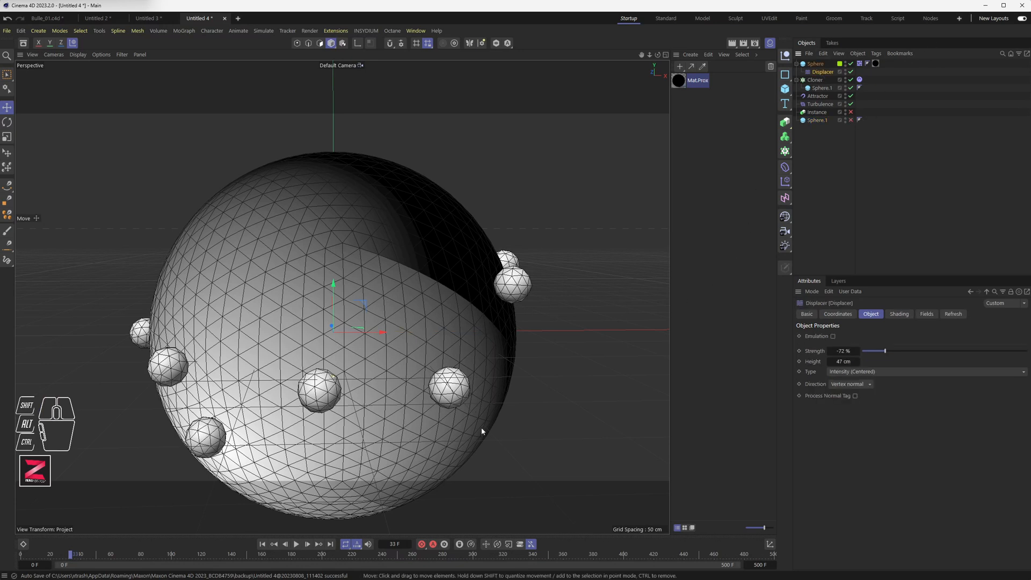
pyautogui.click(263, 544)
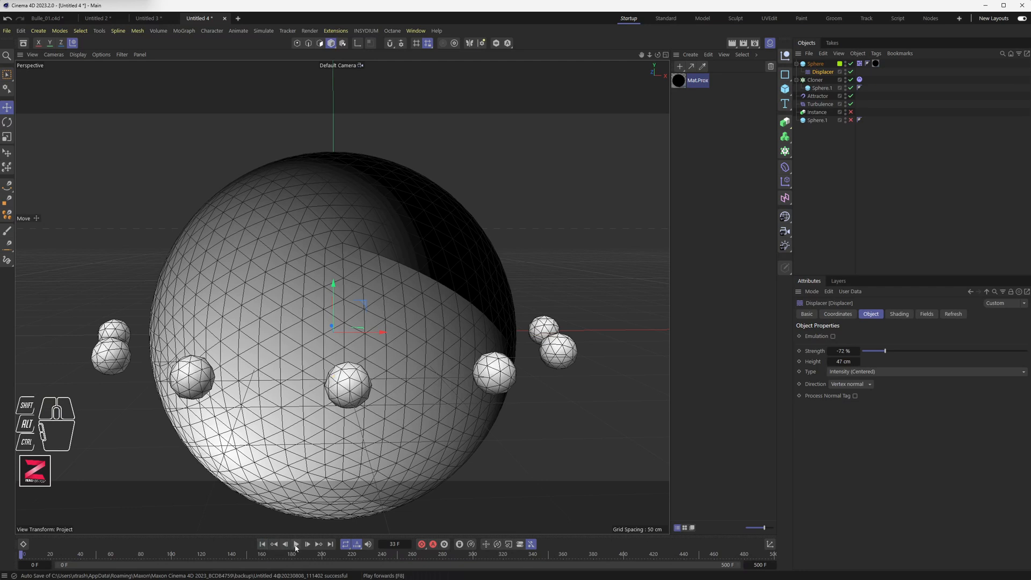
# Set the Displacer's Strength to -79 % and Height to 11 cm, and play the animation.
pyautogui.click(876, 371)
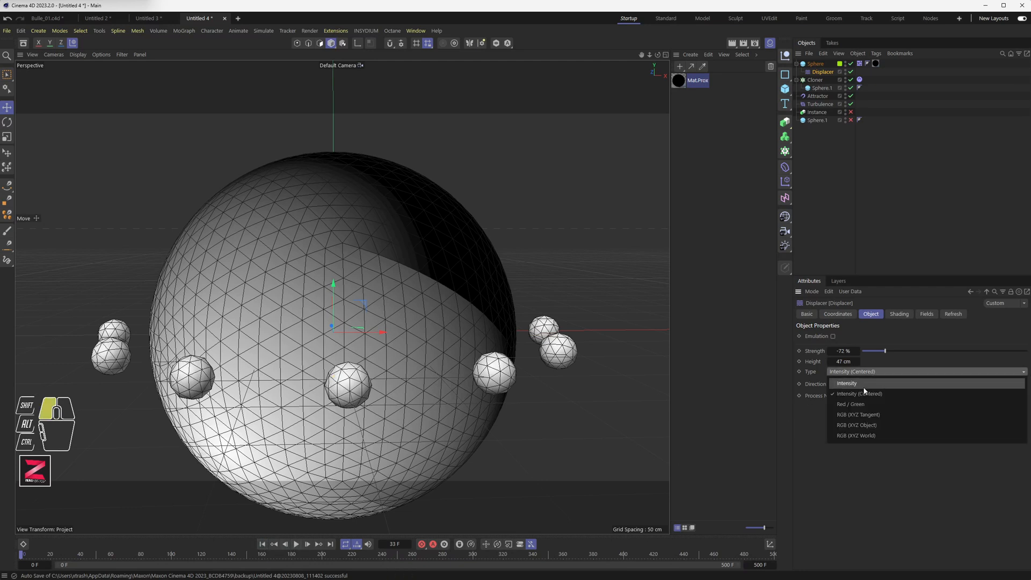
pyautogui.click(863, 385)
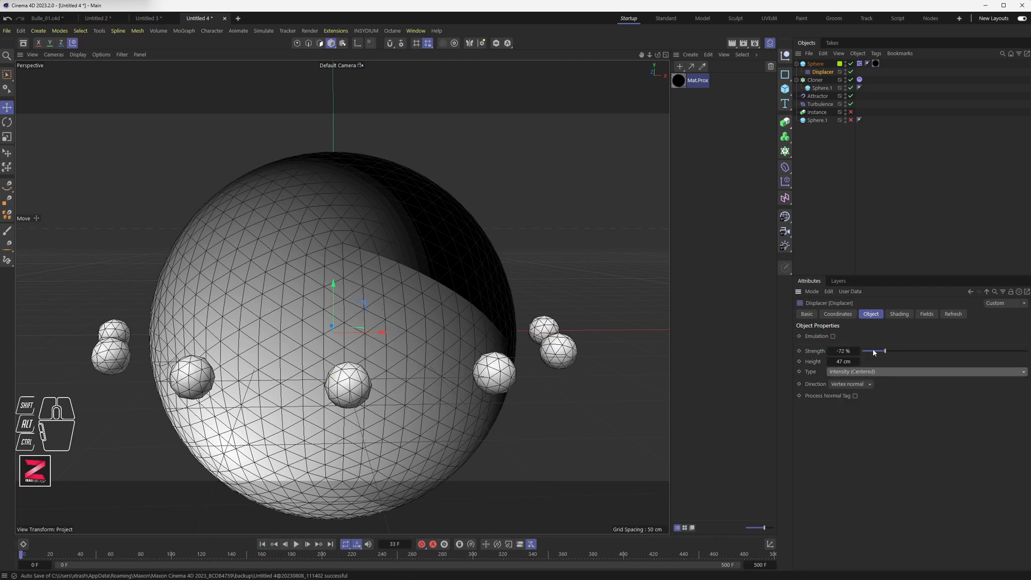
pyautogui.moveTo(882, 352); pyautogui.dragTo(840, 363)
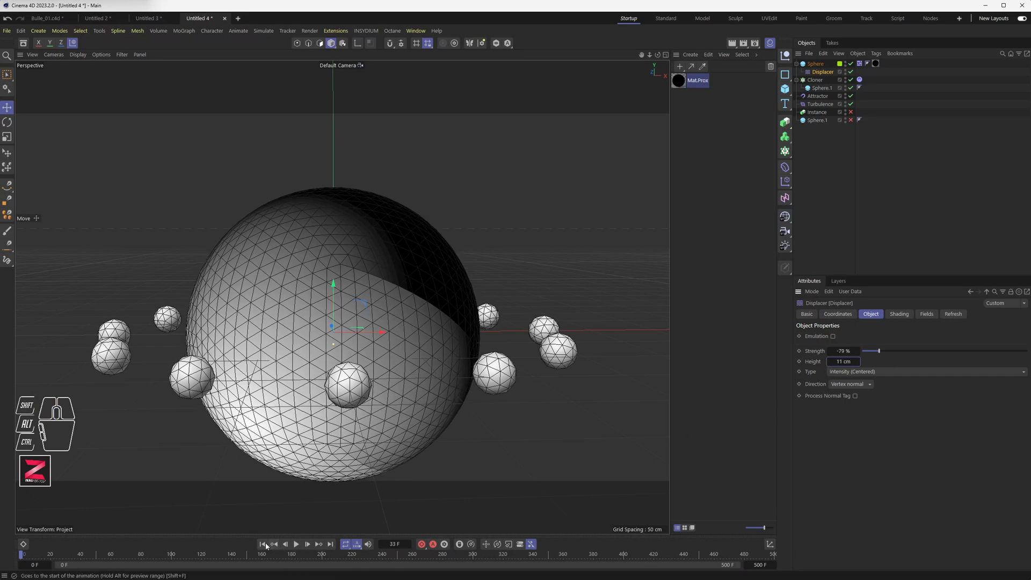
pyautogui.click(296, 545)
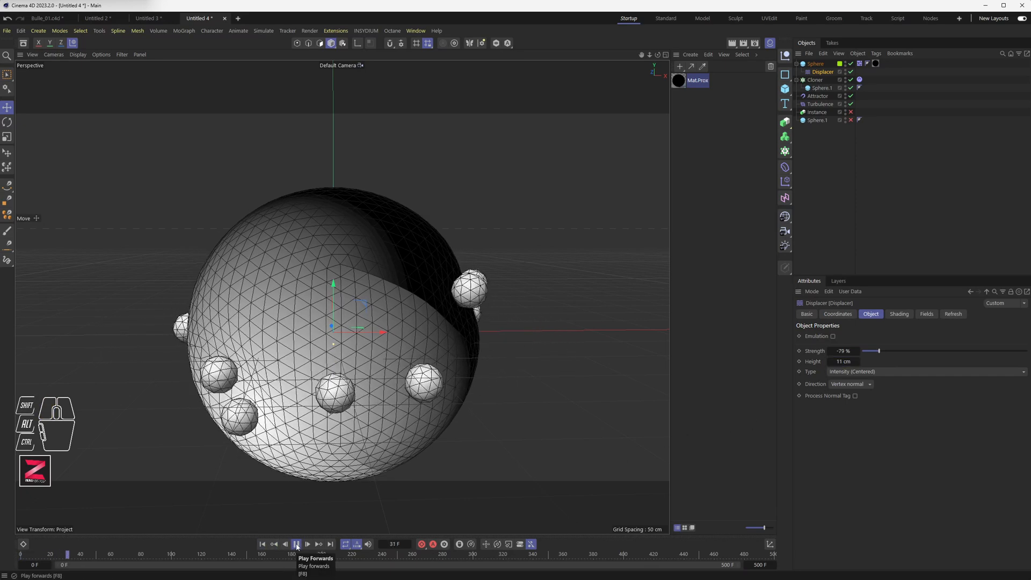
pyautogui.click(296, 545)
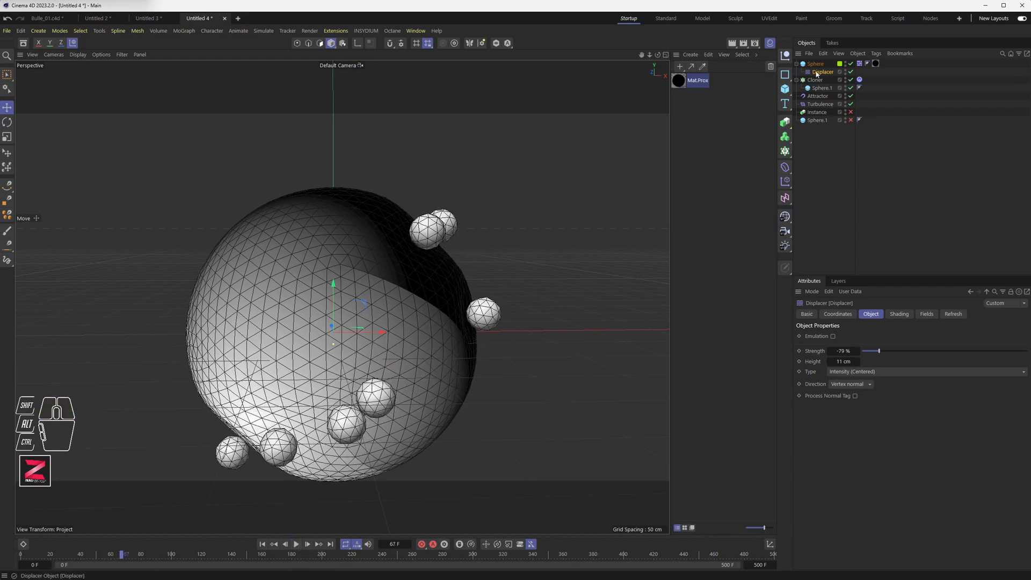
# Set the Proximal shader's End Distance to 65 % and replay the animation from the start.
pyautogui.doubleClick(680, 81)
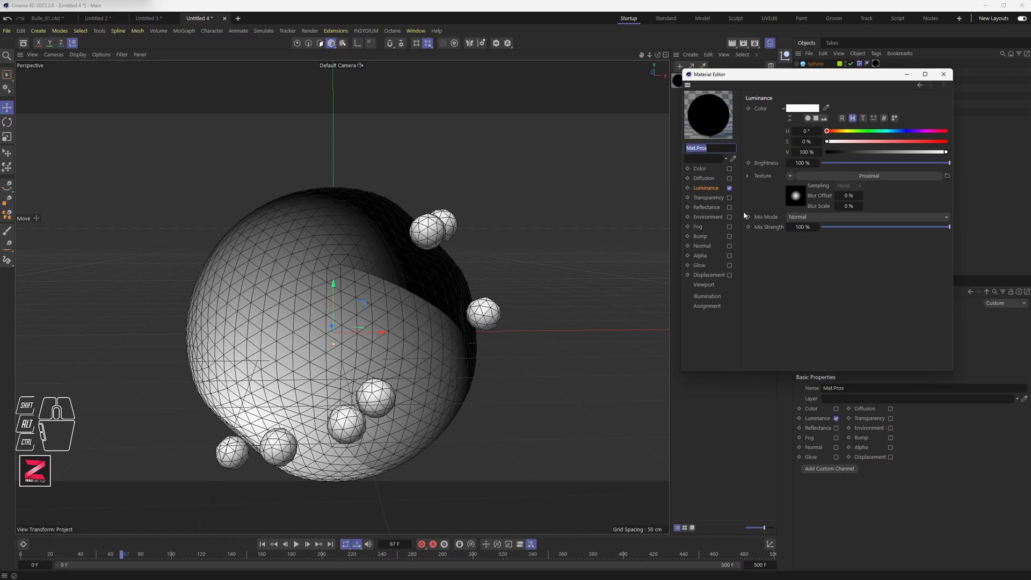
pyautogui.click(863, 176)
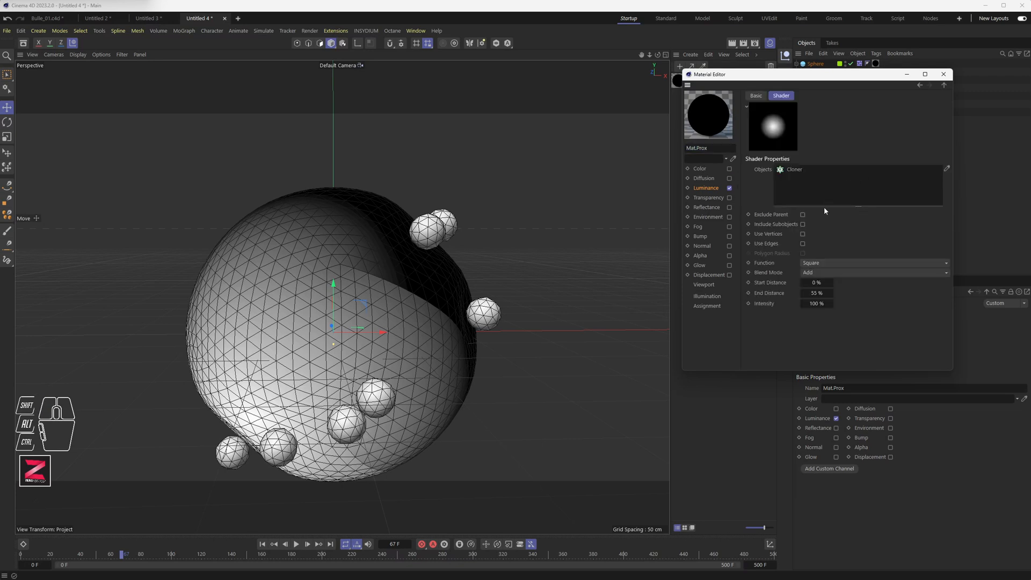
pyautogui.moveTo(820, 294); pyautogui.dragTo(870, 295)
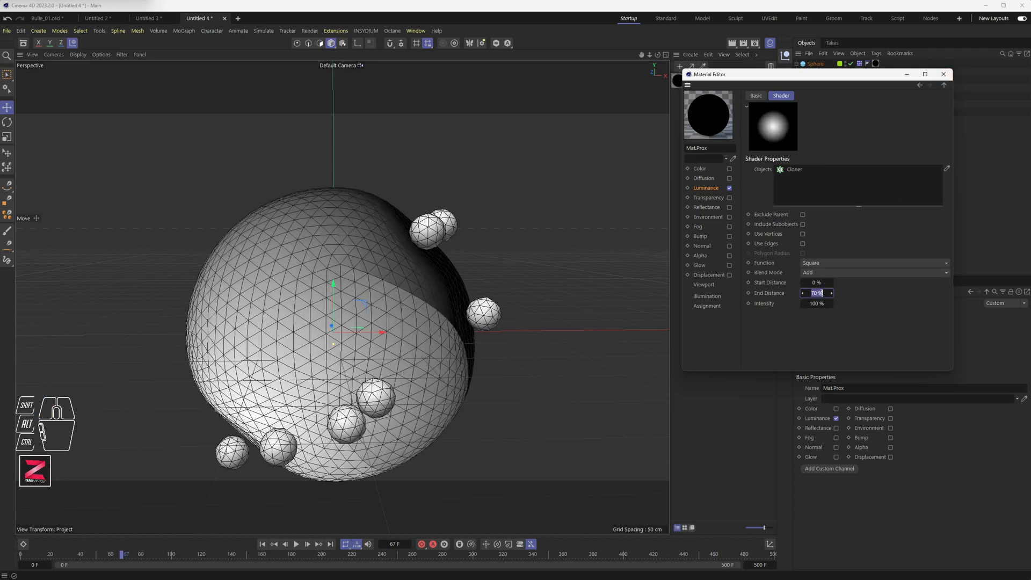
pyautogui.write('5')
pyautogui.press('Return')
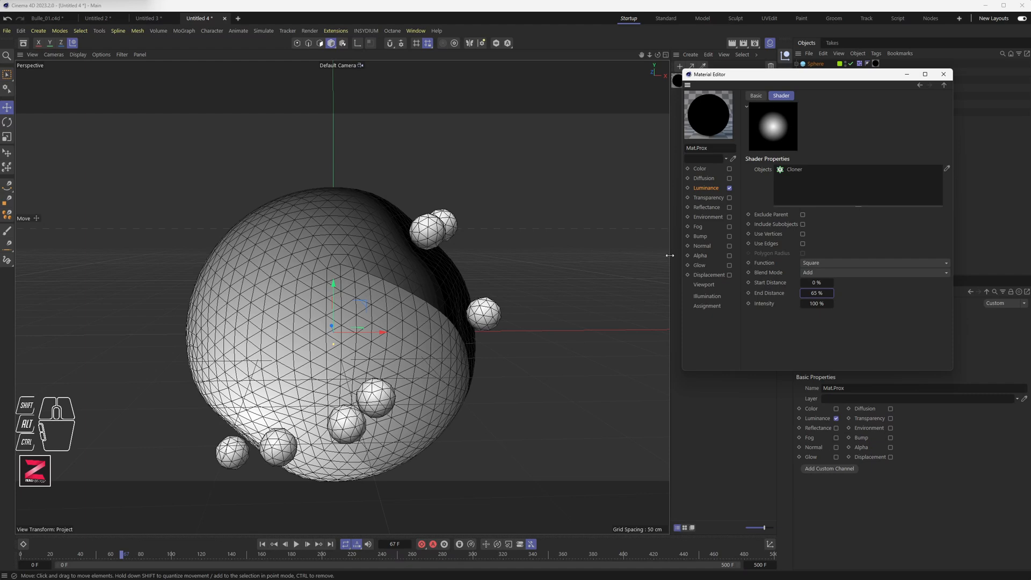
pyautogui.click(262, 544)
pyautogui.click(296, 544)
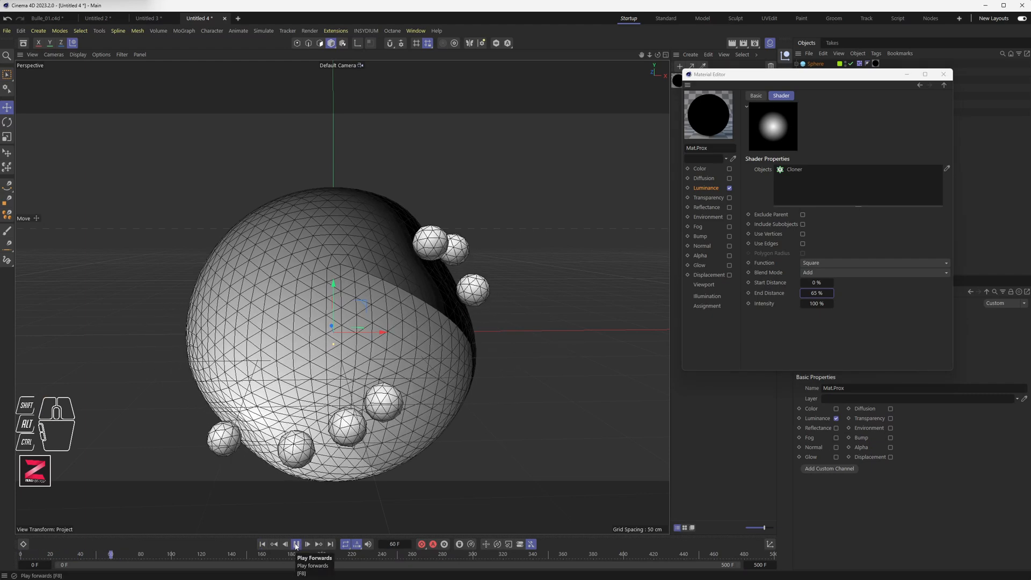
# Close the material editor and set the collider Sphere.1's Radius to 100 cm.
pyautogui.click(296, 544)
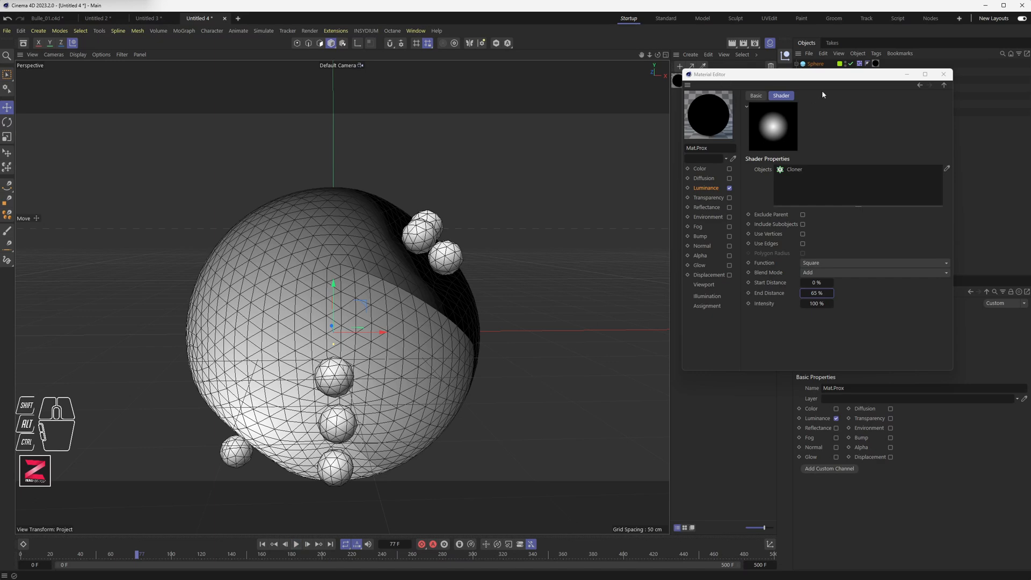
pyautogui.click(943, 74)
pyautogui.click(816, 120)
pyautogui.click(851, 120)
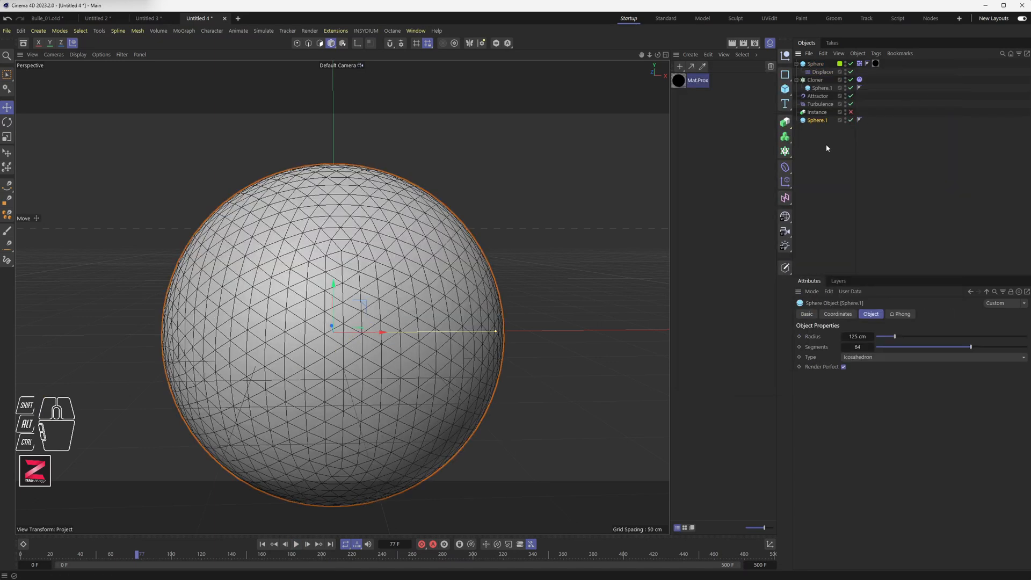
pyautogui.click(848, 336)
pyautogui.write('100')
pyautogui.press('Return')
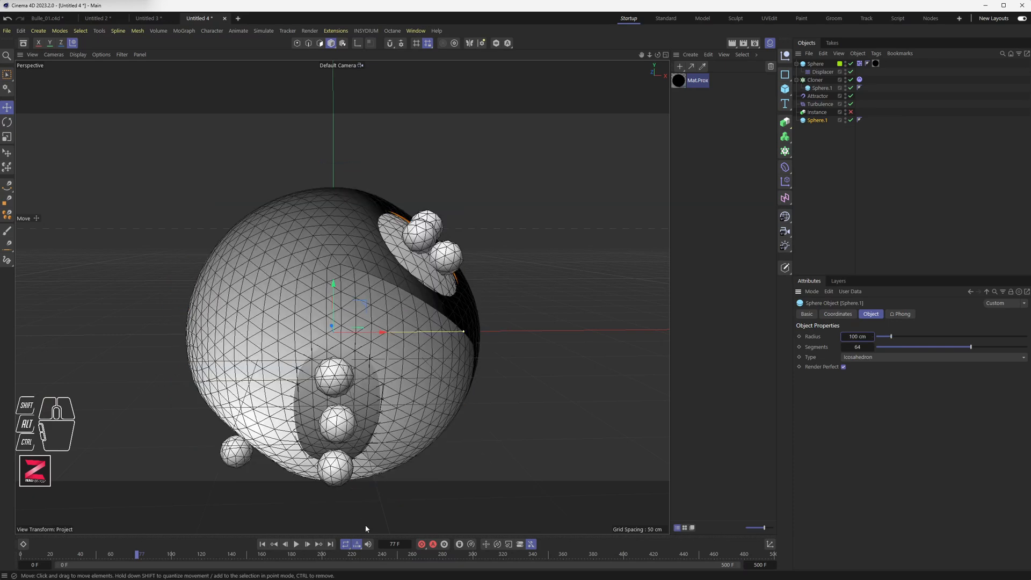
# Replay the animation from the start to check the smaller collider sphere.
pyautogui.click(262, 544)
pyautogui.click(296, 544)
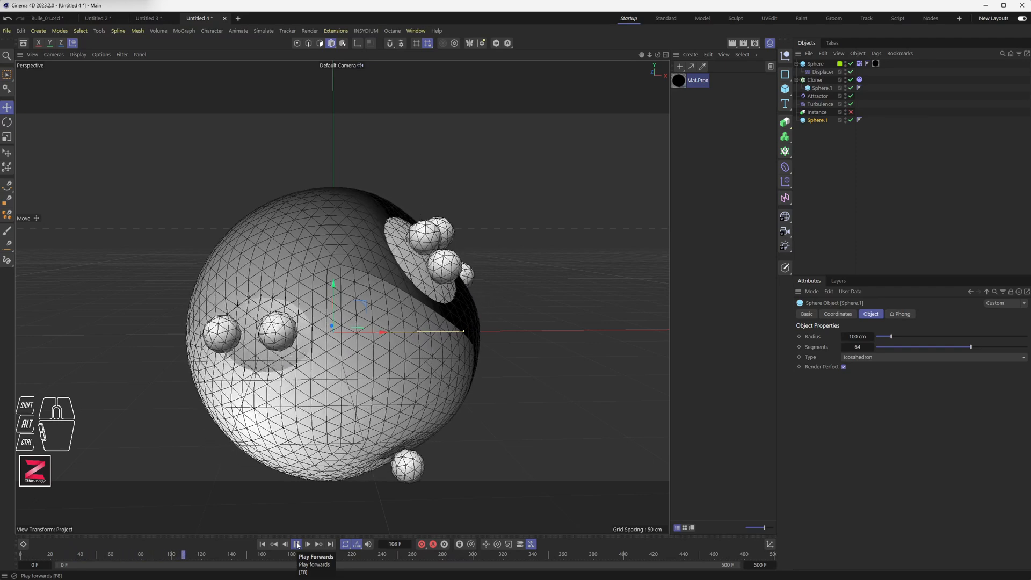
pyautogui.click(296, 544)
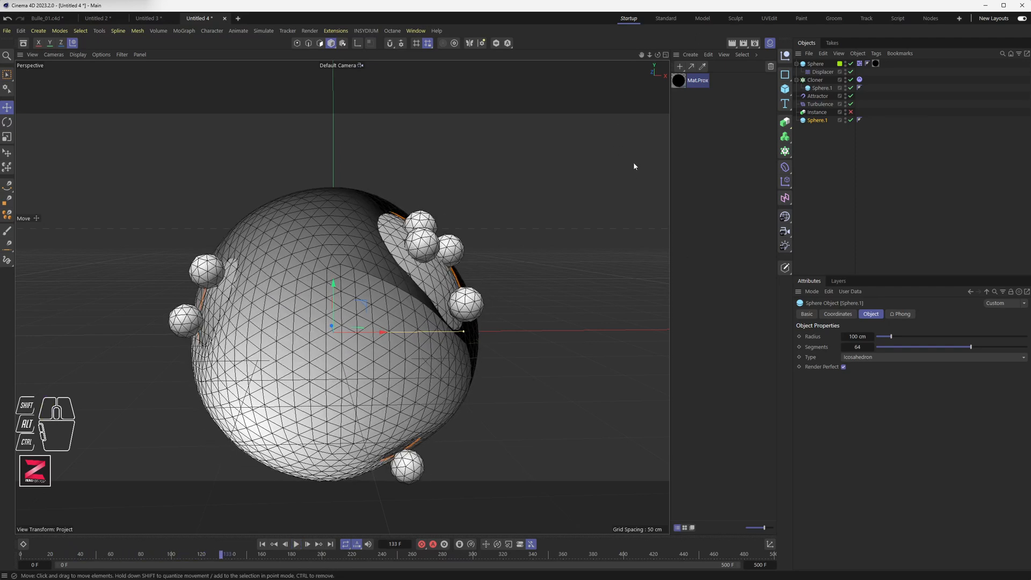
# Save the scene as Bulle_02(tuto).c4d in the Bulle folder.
pyautogui.hotkey('ctrl', 's')
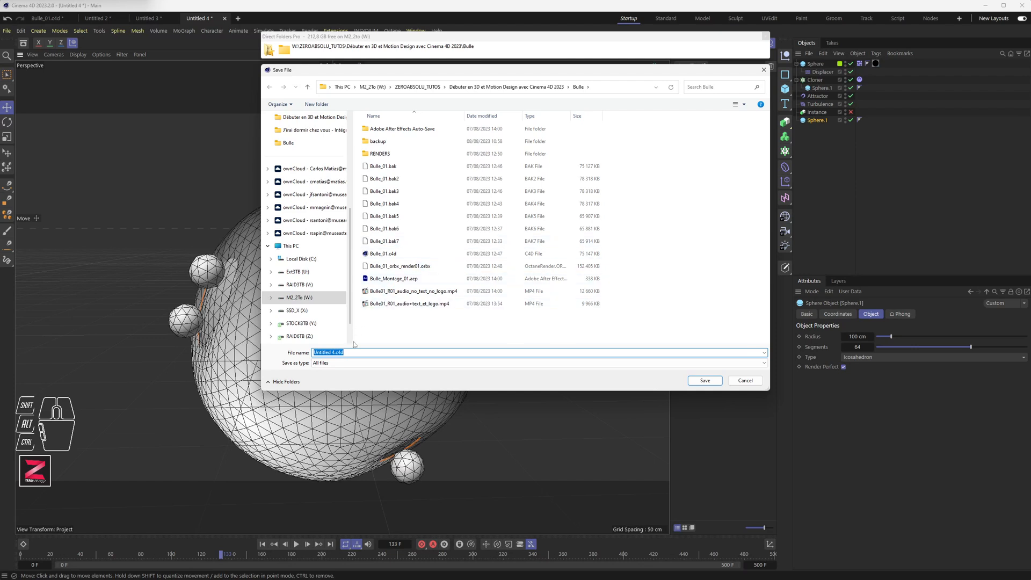
pyautogui.click(386, 254)
pyautogui.doubleClick(331, 352)
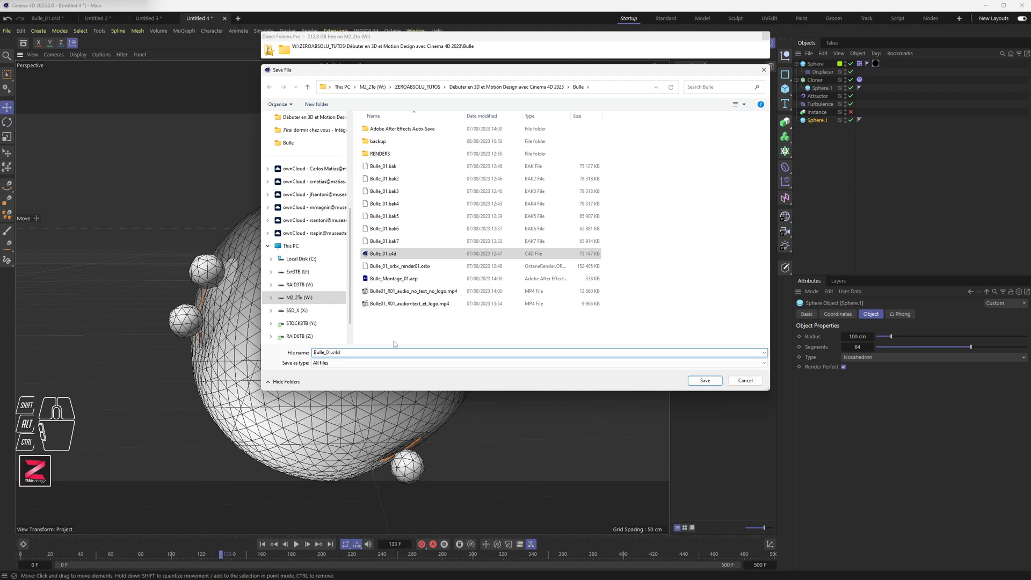
pyautogui.press('BackSpace')
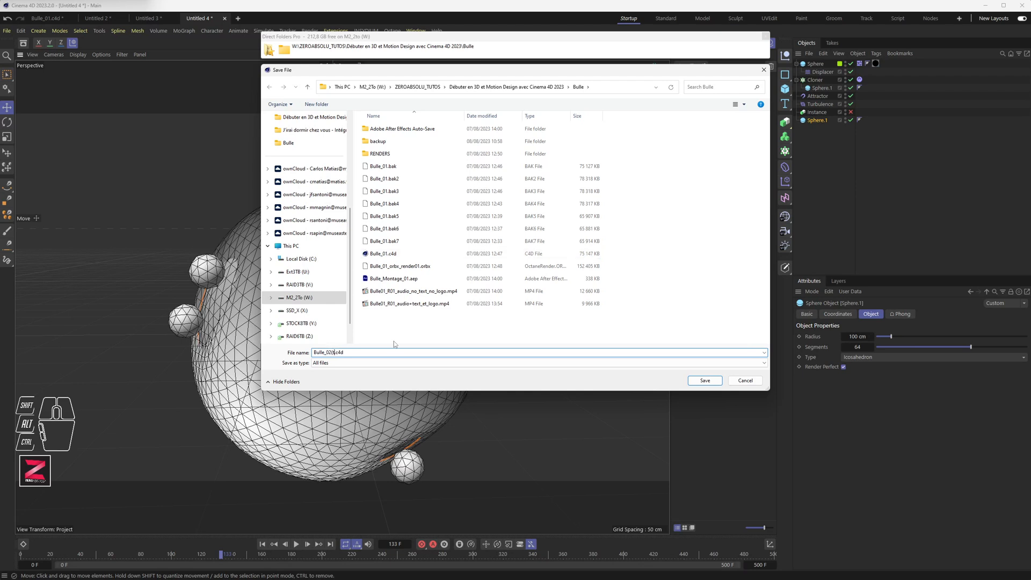
pyautogui.press('Return')
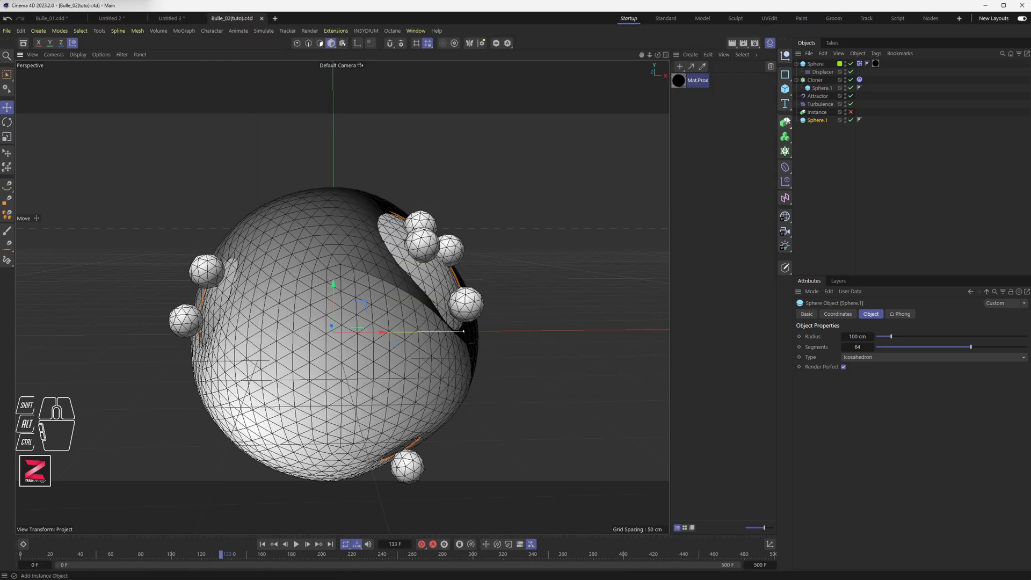
# Create a new material and apply it to the collider Sphere.1.
pyautogui.click(680, 68)
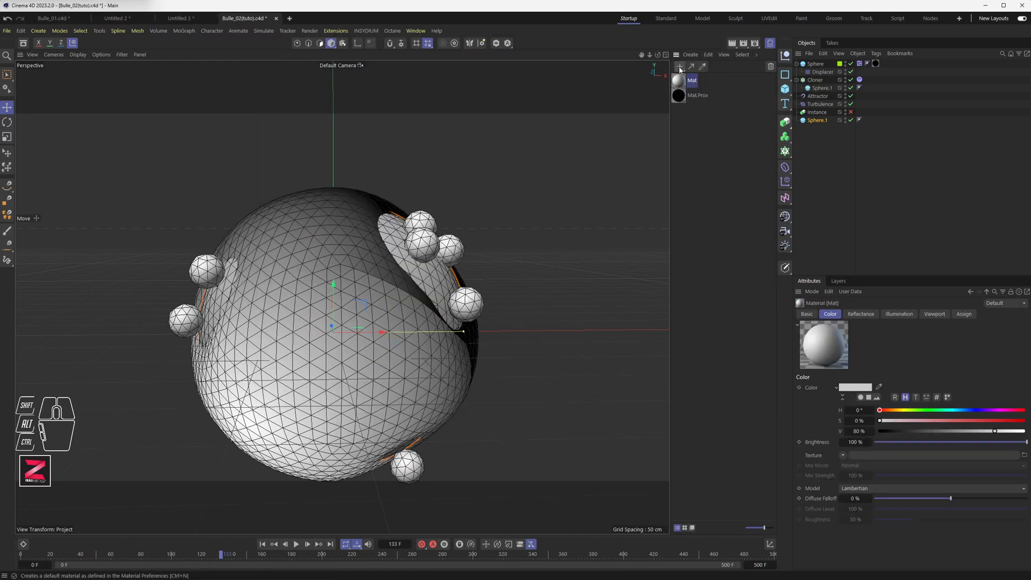
pyautogui.moveTo(680, 83); pyautogui.dragTo(814, 122)
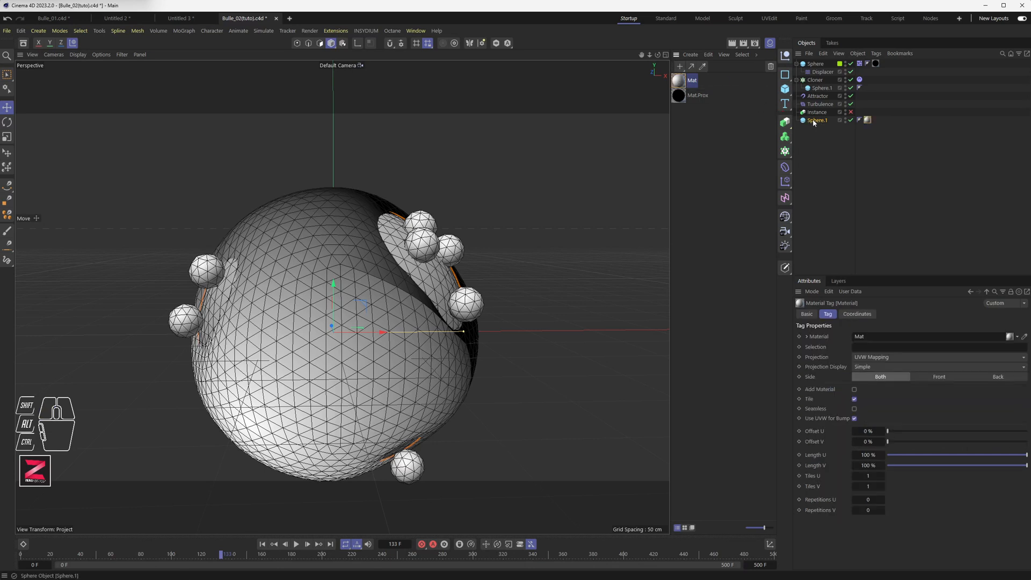
# Edit the Mat material: set its luminance to white and its color to blue (H 206°, S 76%).
pyautogui.doubleClick(678, 82)
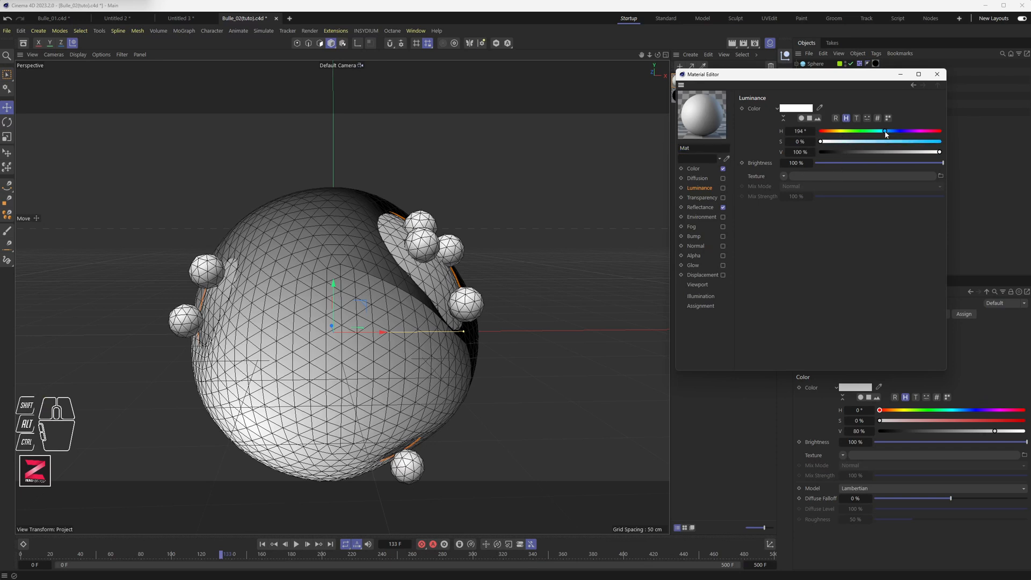
pyautogui.click(936, 75)
pyautogui.doubleClick(677, 81)
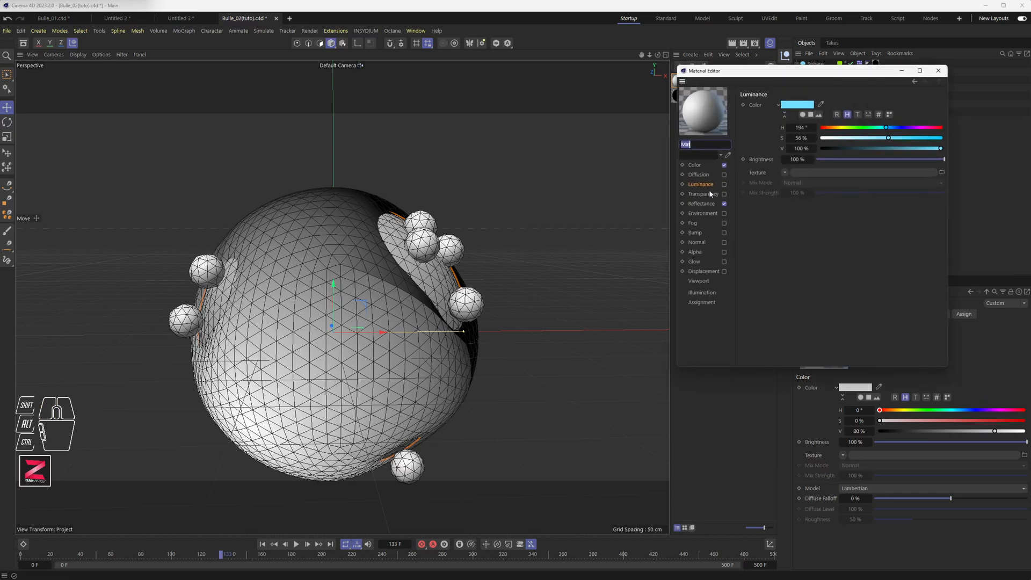
pyautogui.moveTo(839, 137); pyautogui.dragTo(820, 137)
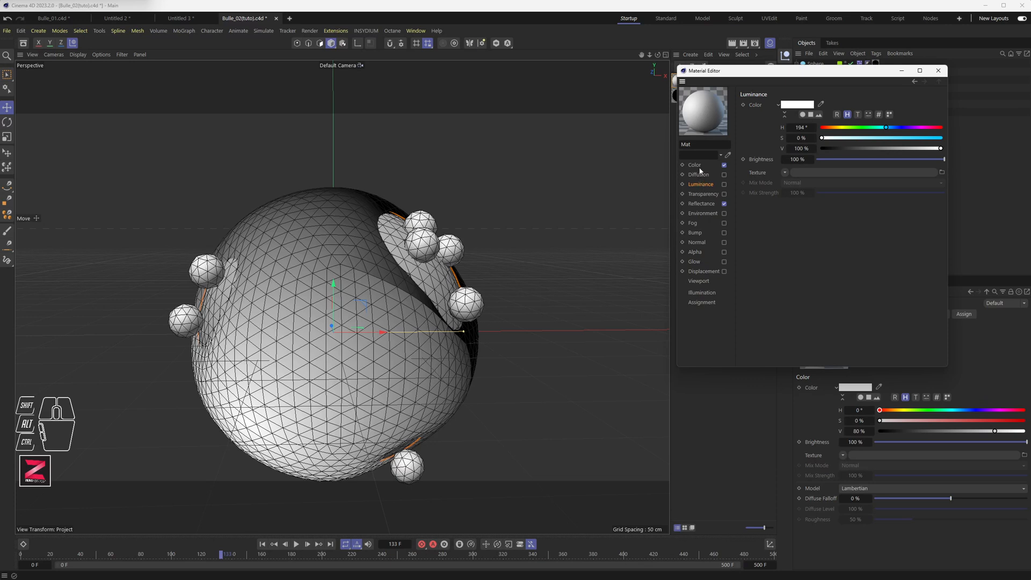
pyautogui.click(695, 166)
pyautogui.moveTo(823, 127); pyautogui.dragTo(914, 138)
pyautogui.click(938, 70)
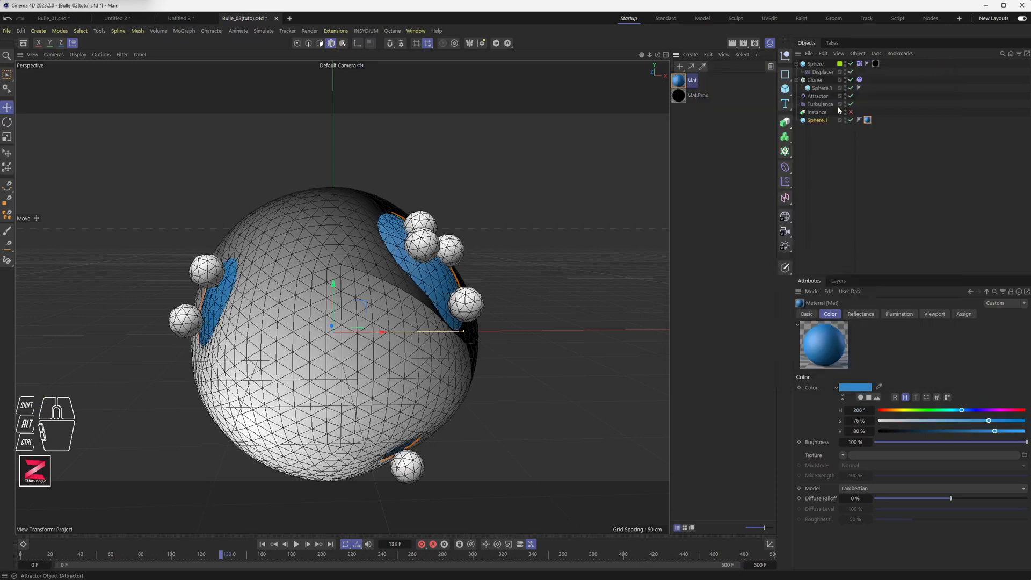
# Create a second material, Mat.1, and give it an orange color.
pyautogui.click(679, 67)
pyautogui.doubleClick(678, 81)
pyautogui.click(737, 146)
pyautogui.moveTo(846, 127); pyautogui.dragTo(840, 127)
pyautogui.moveTo(907, 147)
pyautogui.mouseDown()
pyautogui.moveTo(949, 146)
pyautogui.moveTo(951, 136)
pyautogui.moveTo(923, 147)
pyautogui.mouseUp()
pyautogui.click(940, 69)
# Apply the orange Mat.1 material to the main Sphere and to the Cloner.
pyautogui.moveTo(694, 81); pyautogui.dragTo(690, 81)
pyautogui.moveTo(818, 64); pyautogui.dragTo(815, 65)
pyautogui.moveTo(687, 80); pyautogui.dragTo(712, 81)
pyautogui.moveTo(819, 78); pyautogui.dragTo(815, 80)
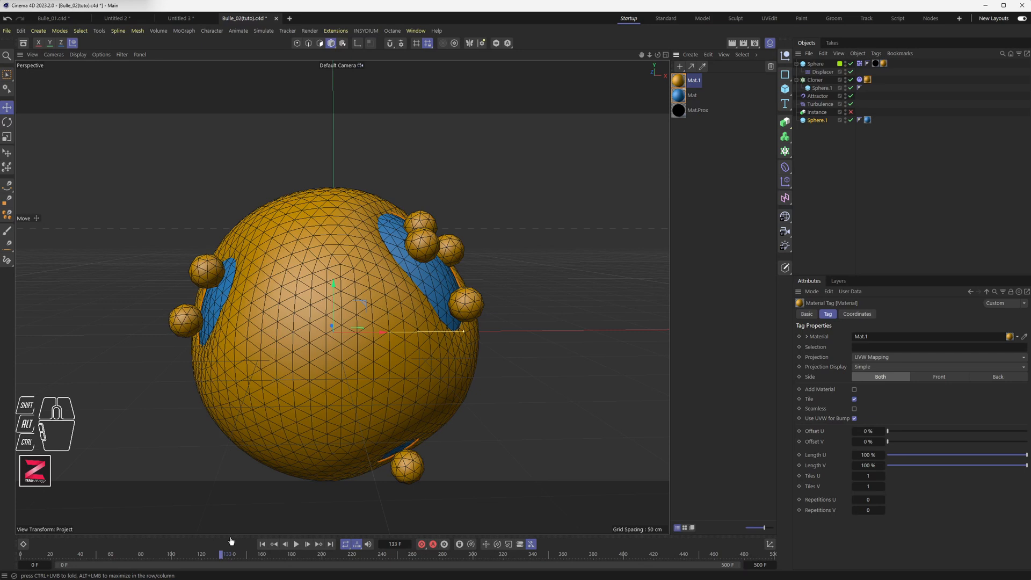
# Replay the animation from the start to inspect the new materials.
pyautogui.scroll(-4, 336, 373)
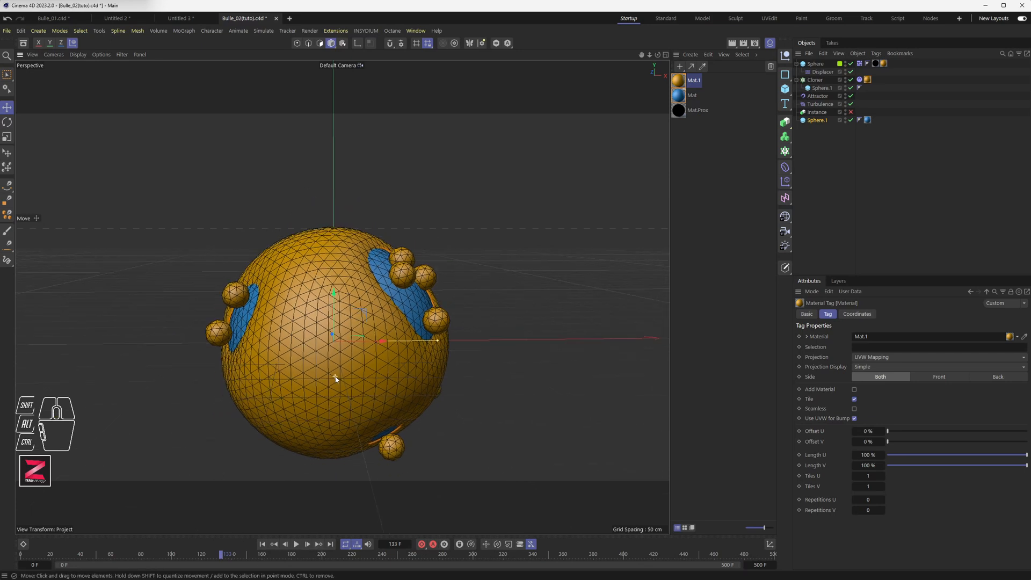
pyautogui.keyDown('alt'); pyautogui.moveTo(343, 394); pyautogui.dragTo(326, 371, button='middle'); pyautogui.keyUp('alt')
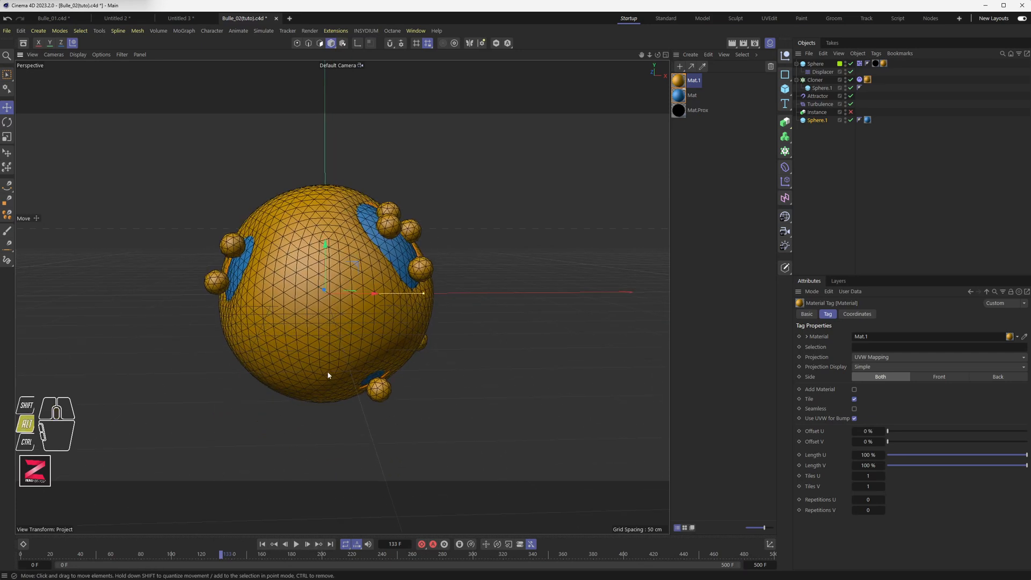
pyautogui.click(262, 543)
pyautogui.click(296, 544)
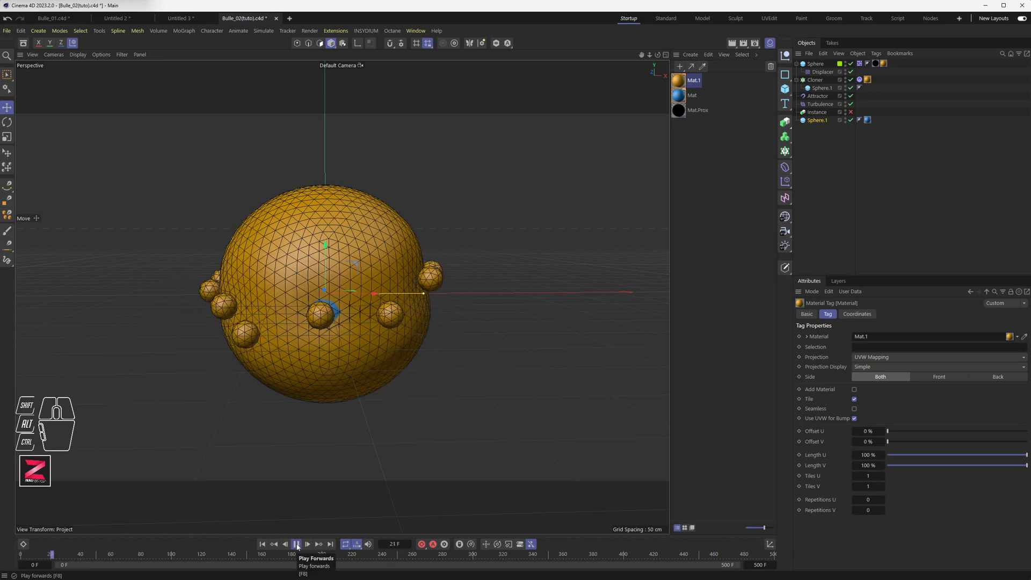
pyautogui.click(296, 544)
# Set the main Sphere's Segments to 128.
pyautogui.click(815, 64)
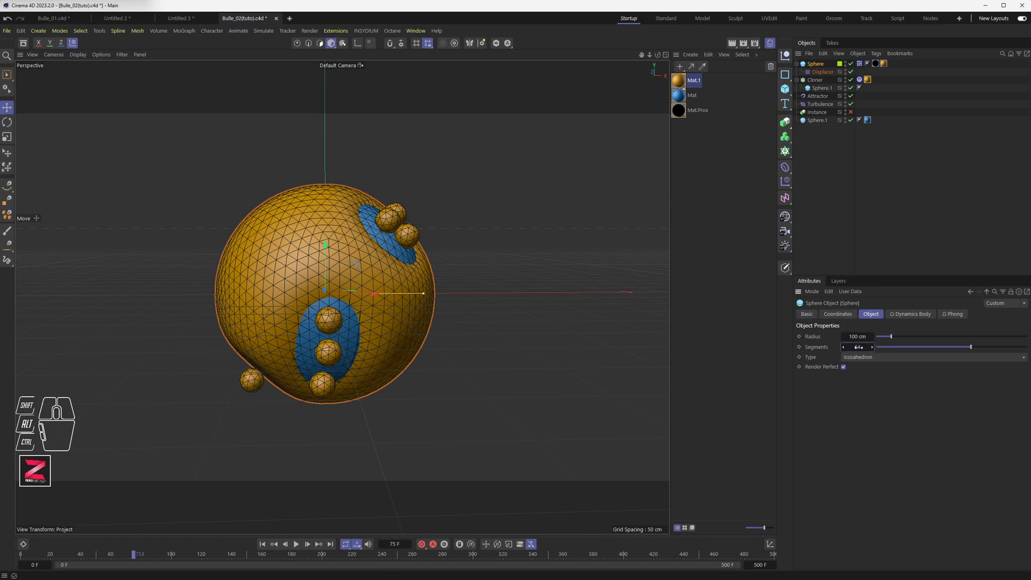
pyautogui.write('128')
pyautogui.press('Return')
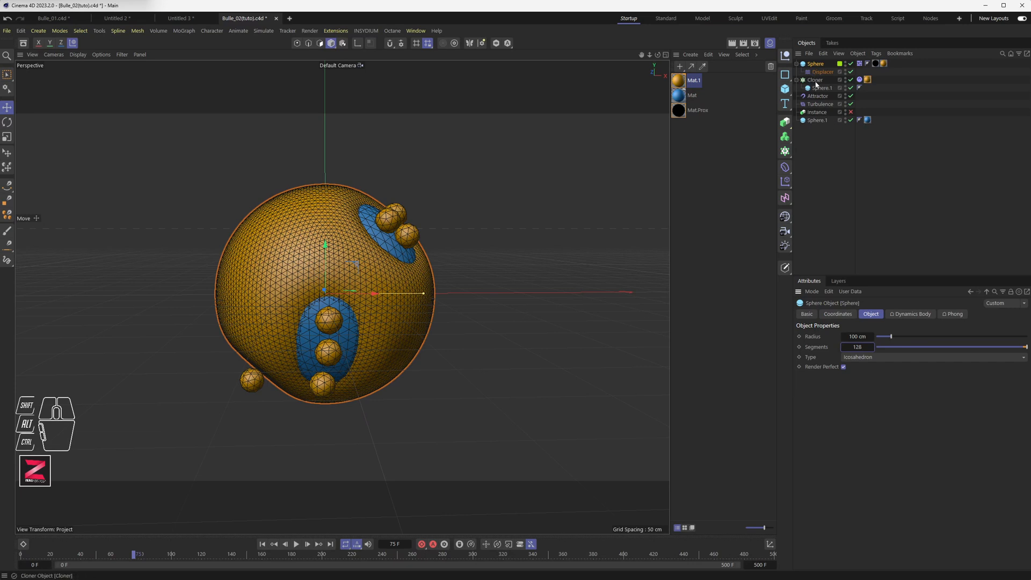
# Set the collider Sphere.1's Segments to 128.
pyautogui.click(819, 119)
pyautogui.click(865, 346)
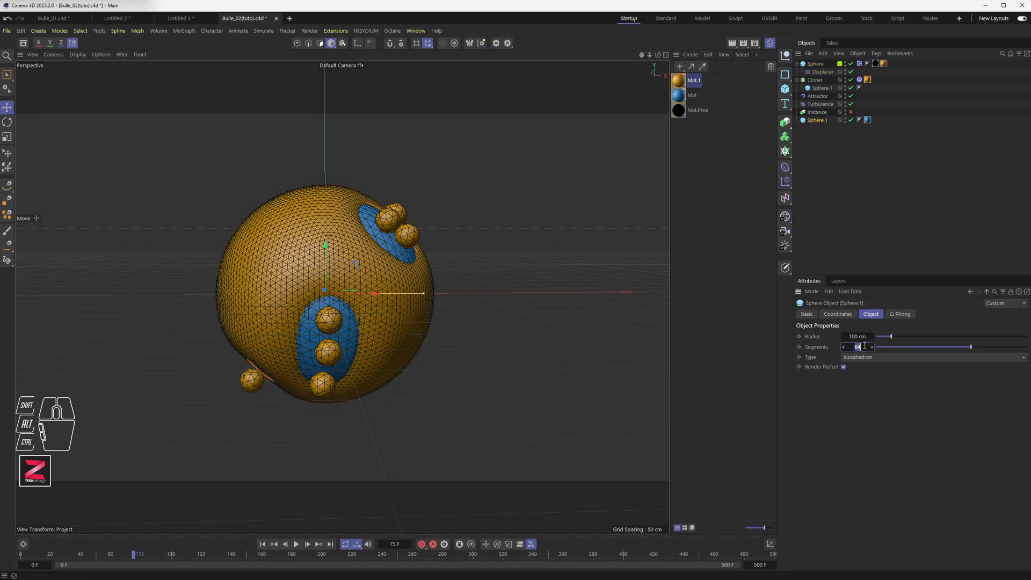
pyautogui.press('Return')
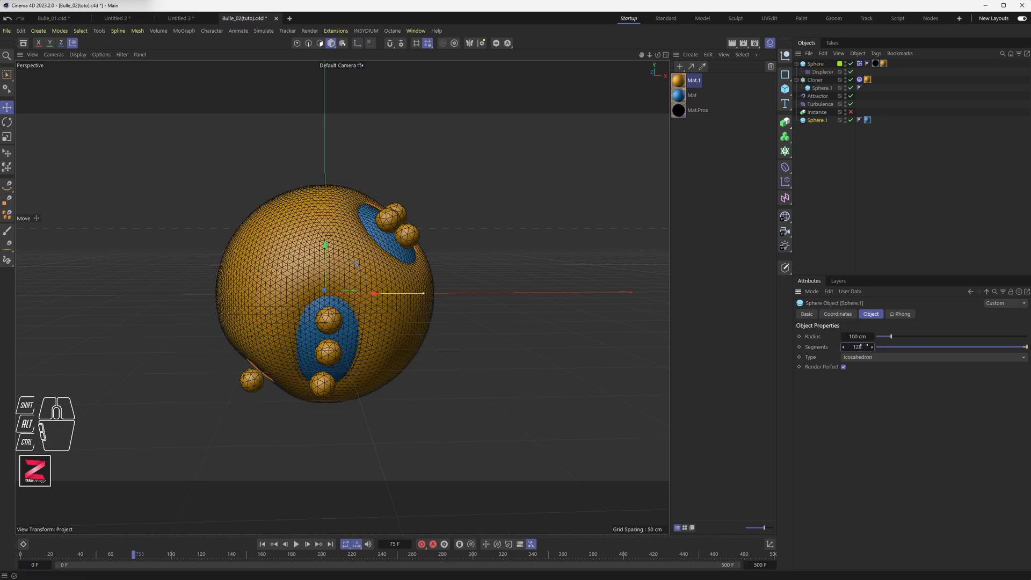
# Set the cloned Sphere.1's Segments to 16 and play the animation.
pyautogui.click(819, 89)
pyautogui.moveTo(860, 348); pyautogui.dragTo(907, 345)
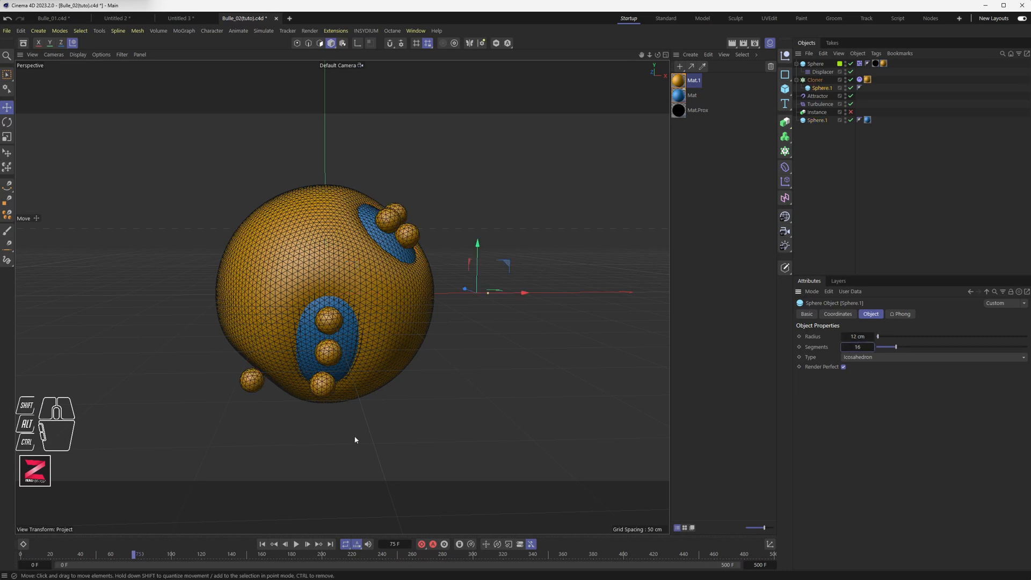
pyautogui.click(296, 544)
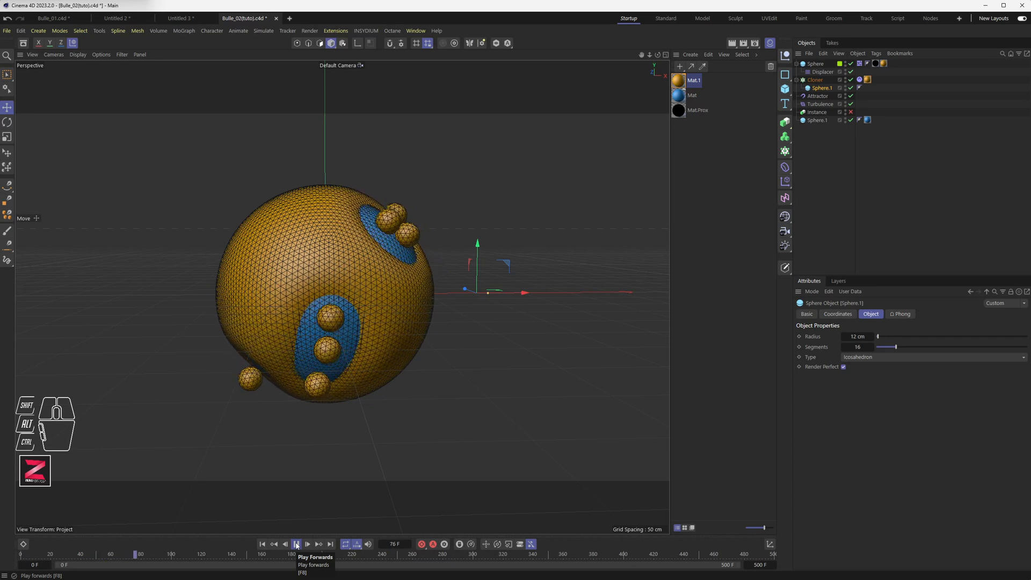
pyautogui.click(297, 545)
# Set the cloned Sphere.1's Radius to 13 cm.
pyautogui.click(822, 89)
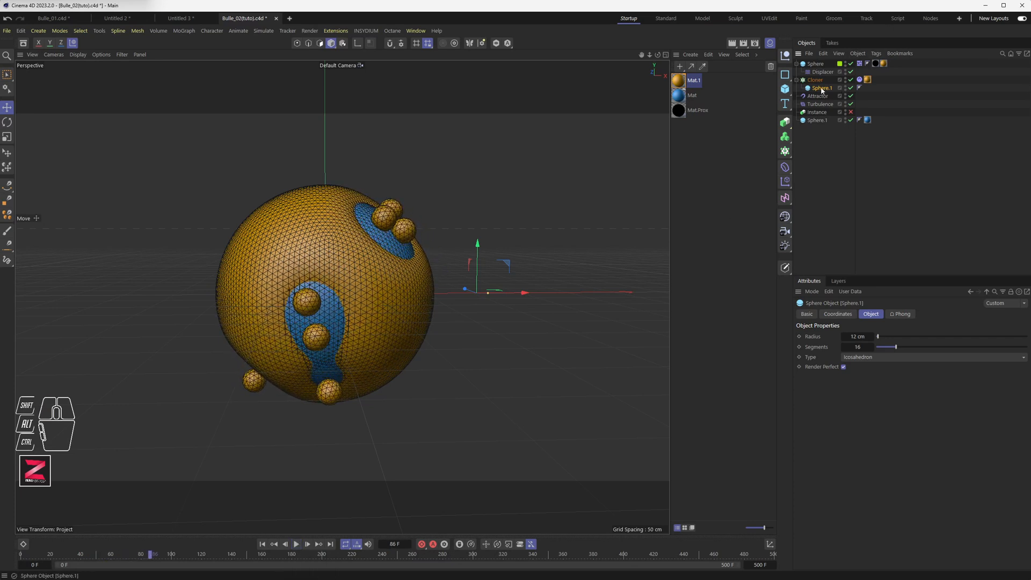
pyautogui.click(862, 336)
pyautogui.write('15')
pyautogui.press('Return')
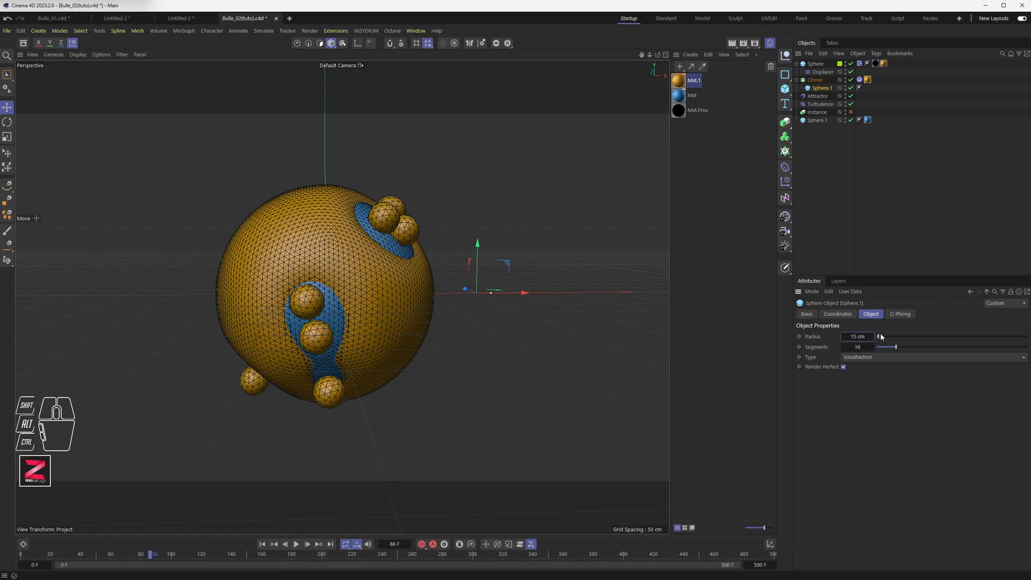
pyautogui.write('3')
pyautogui.press('Return')
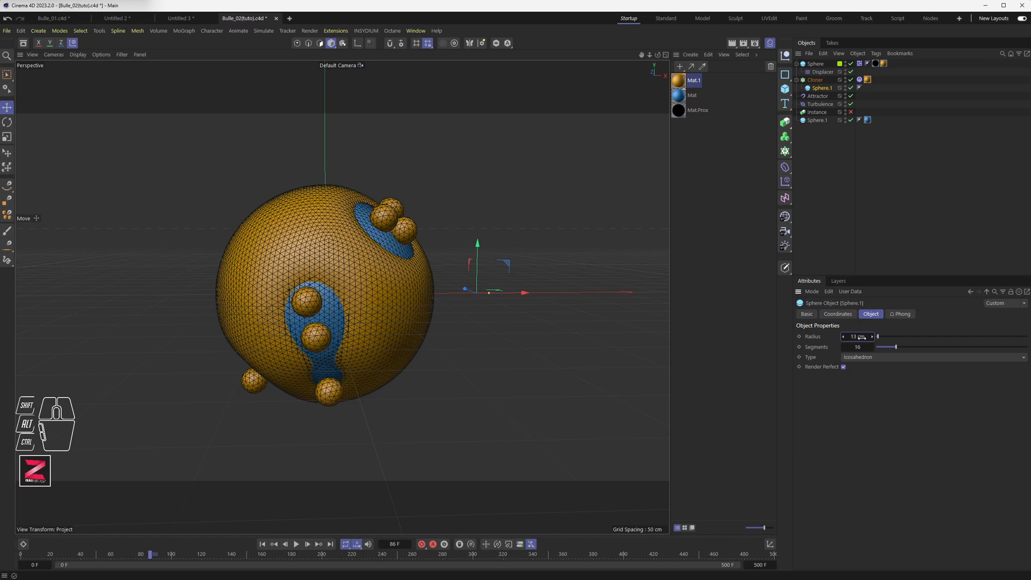
# Replay the animation from the start with the resized cloned spheres.
pyautogui.click(272, 545)
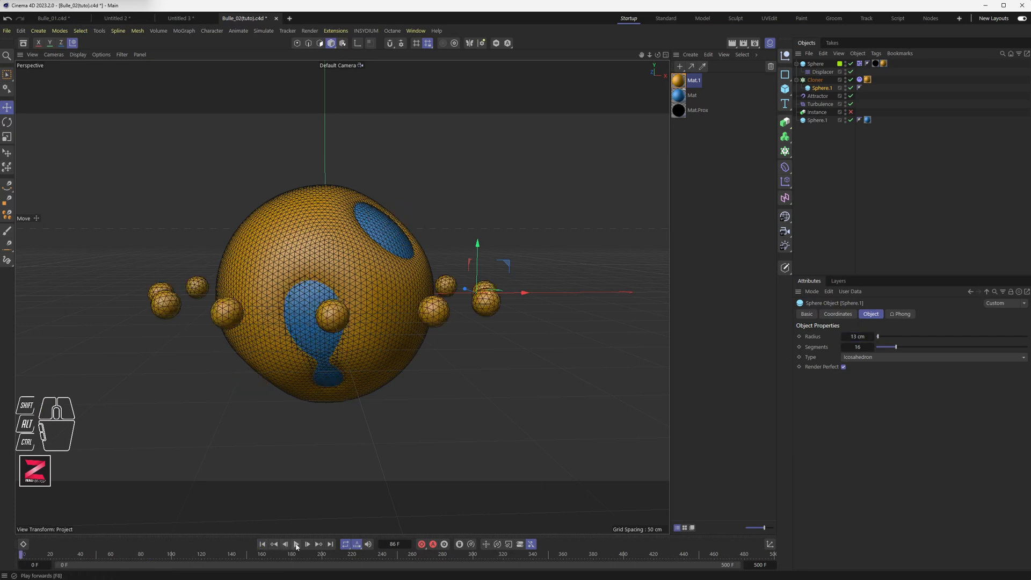
pyautogui.click(296, 544)
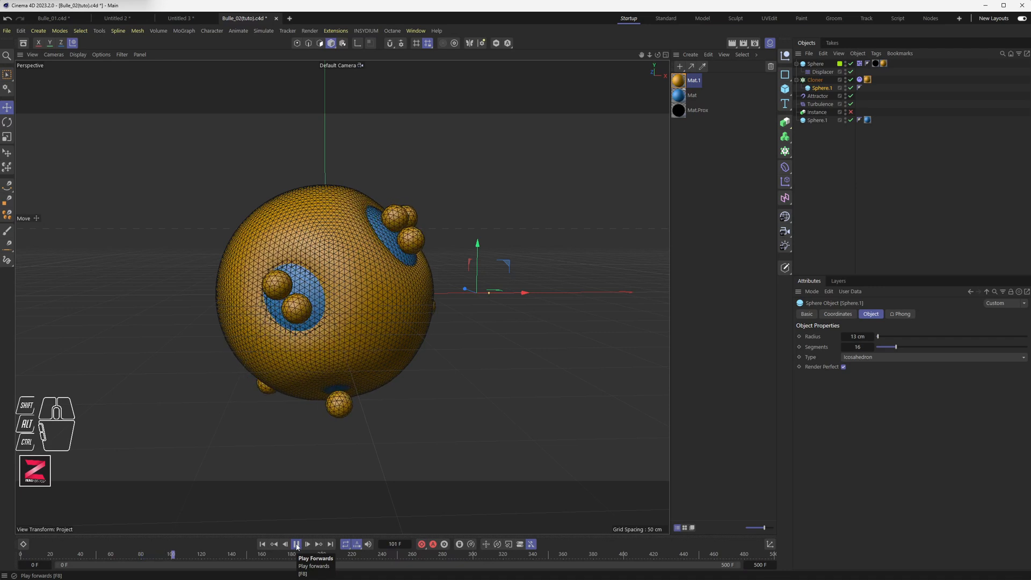
pyautogui.click(296, 544)
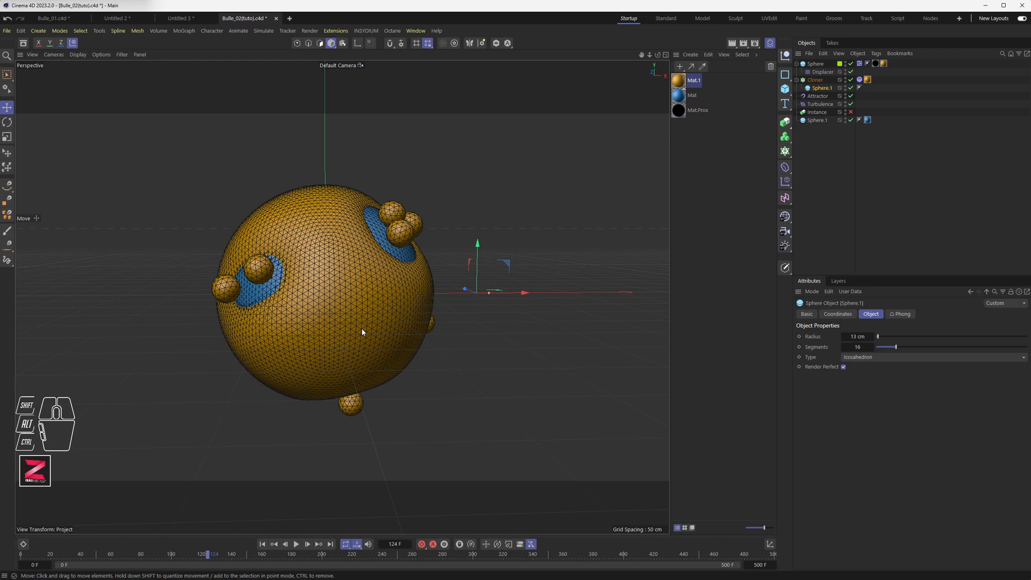
# Render the current frame in the viewport.
pyautogui.click(733, 44)
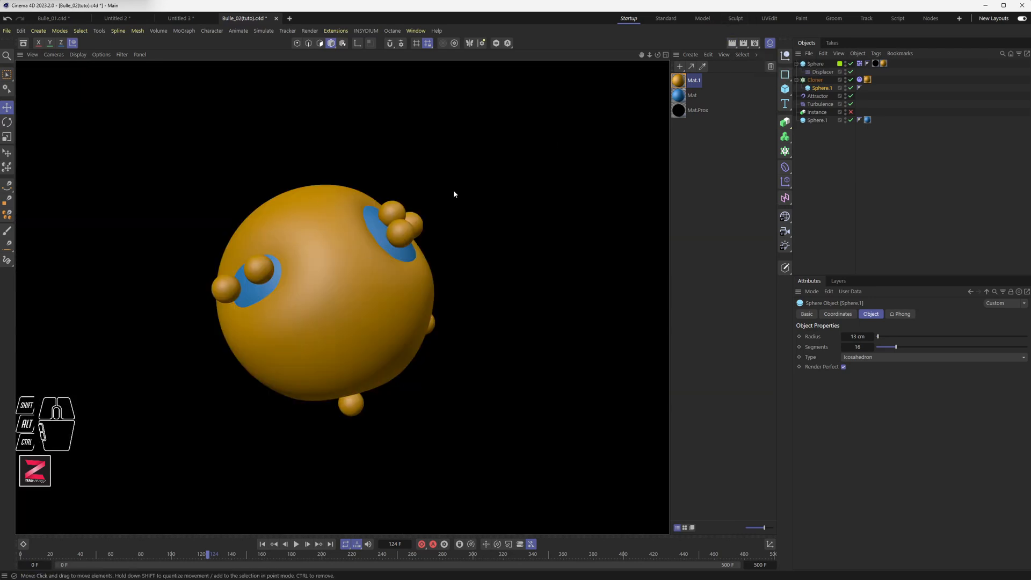
pyautogui.click(755, 44)
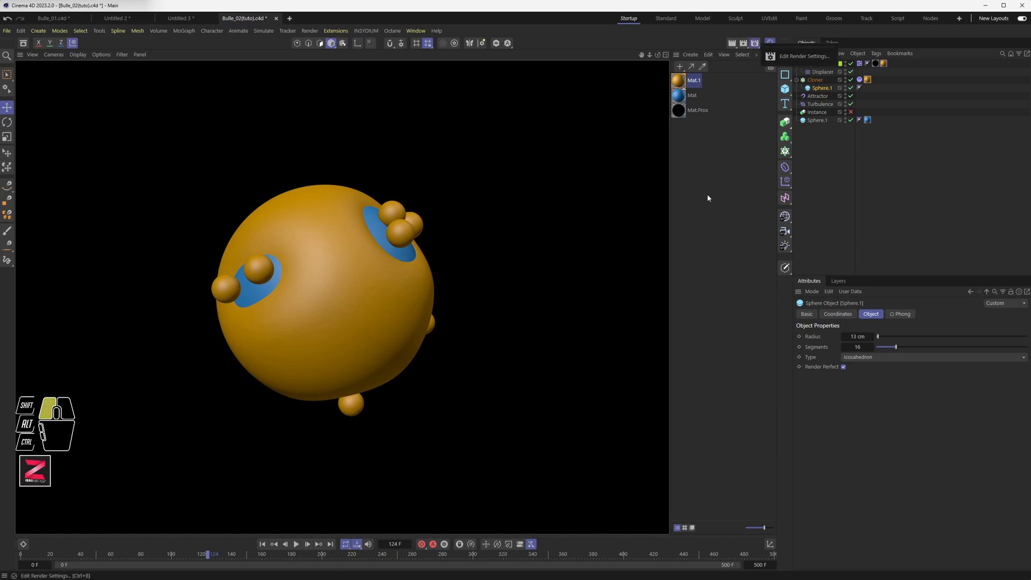
pyautogui.click(527, 192)
pyautogui.scroll(-2, 429, 205)
pyautogui.scroll(-2, 429, 205)
pyautogui.keyDown('alt'); pyautogui.moveTo(429, 205); pyautogui.dragTo(407, 251, button='middle'); pyautogui.keyUp('alt')
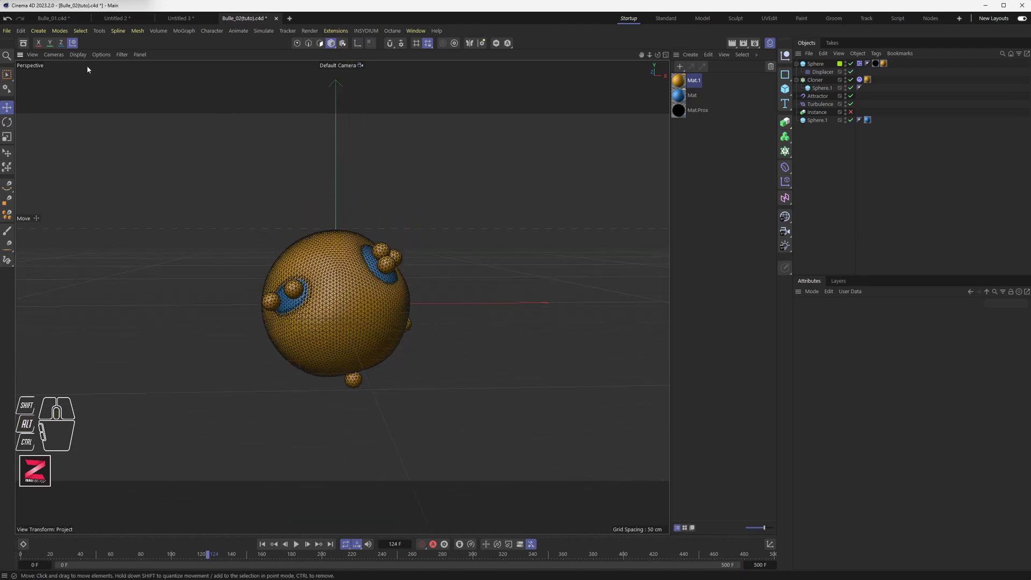
pyautogui.click(100, 55)
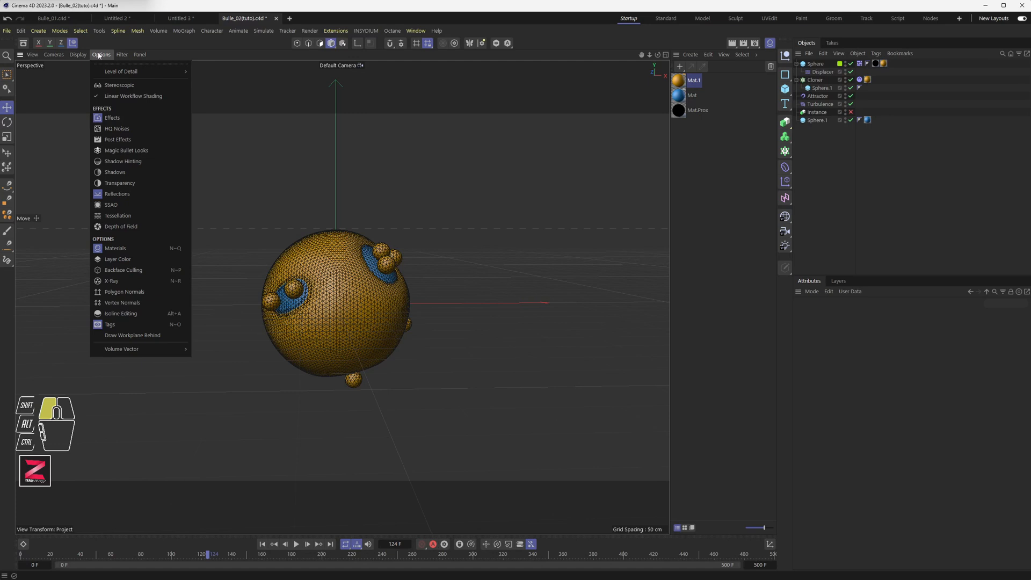
pyautogui.click(80, 54)
pyautogui.click(140, 54)
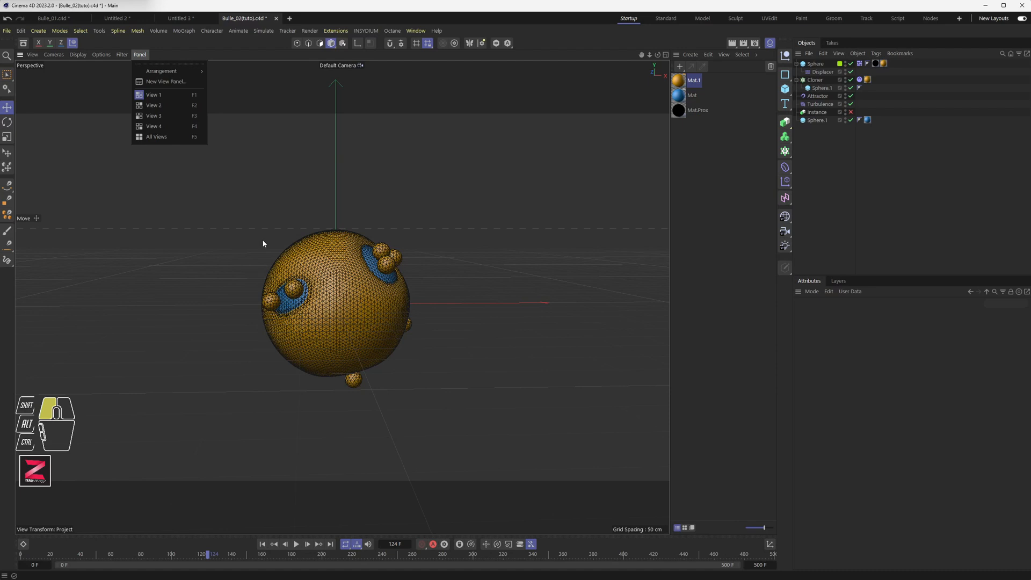
pyautogui.moveTo(75, 55)
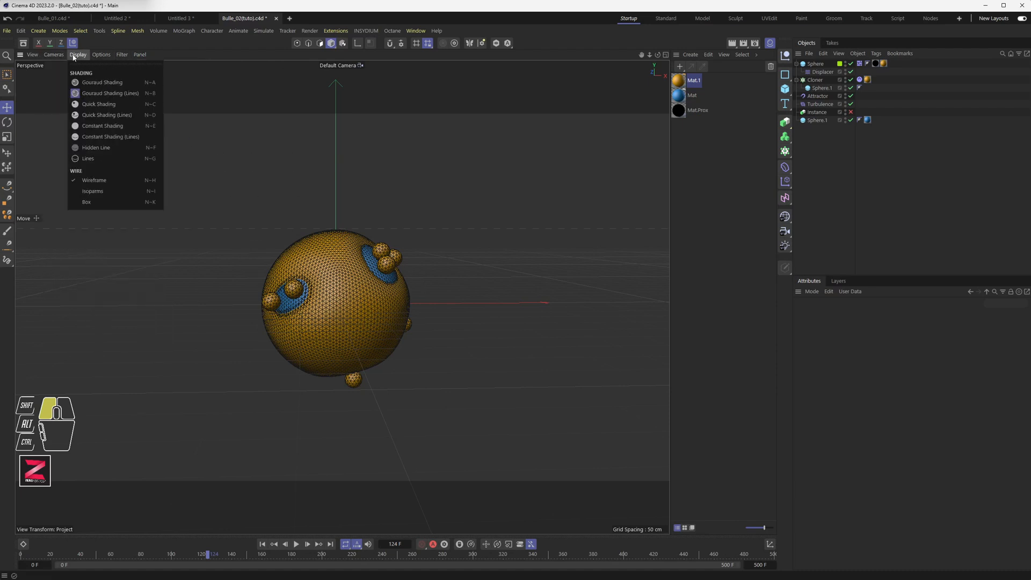
# Add an Area Light to the scene.
pyautogui.click(41, 30)
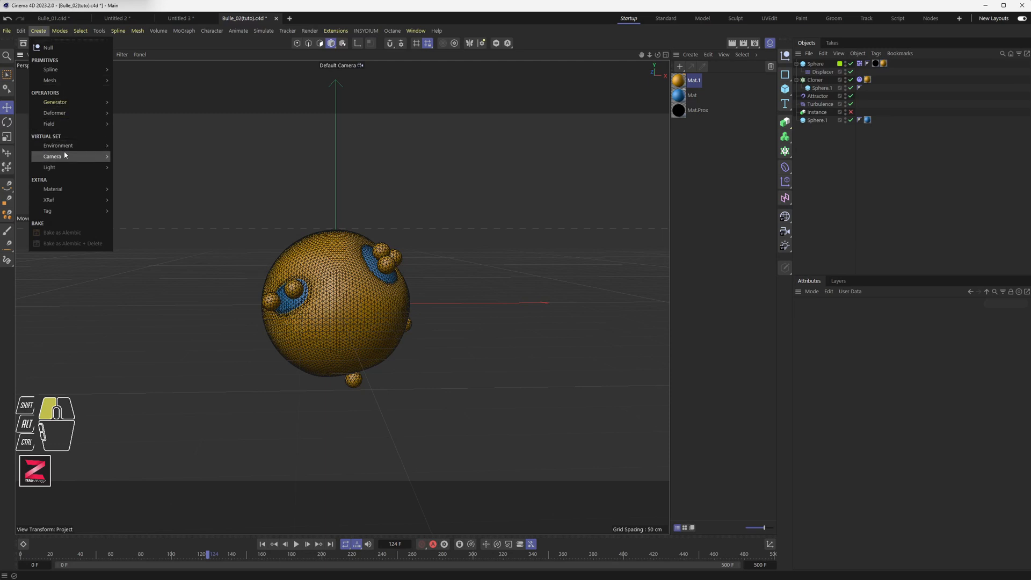
pyautogui.moveTo(67, 168)
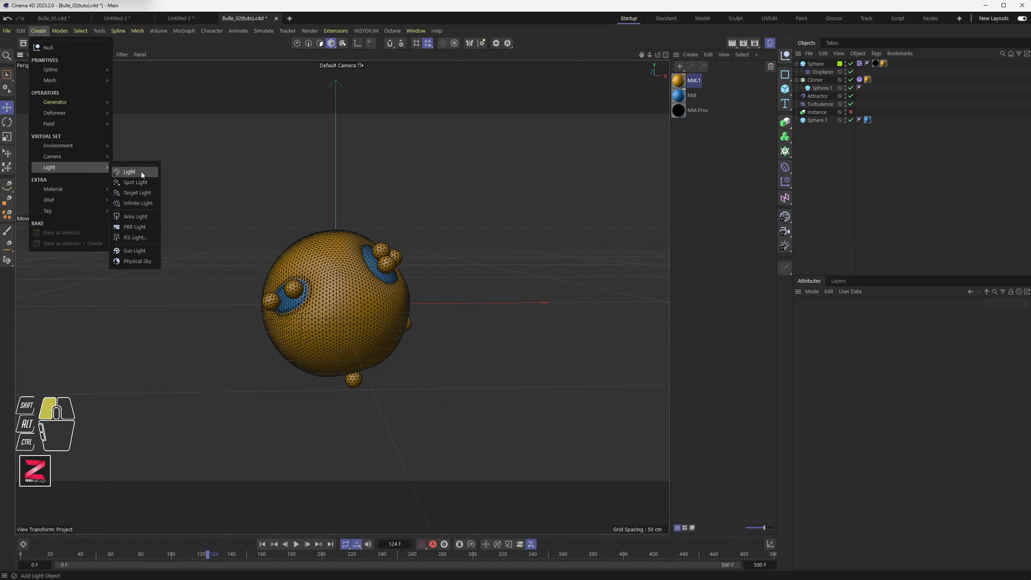
pyautogui.click(136, 216)
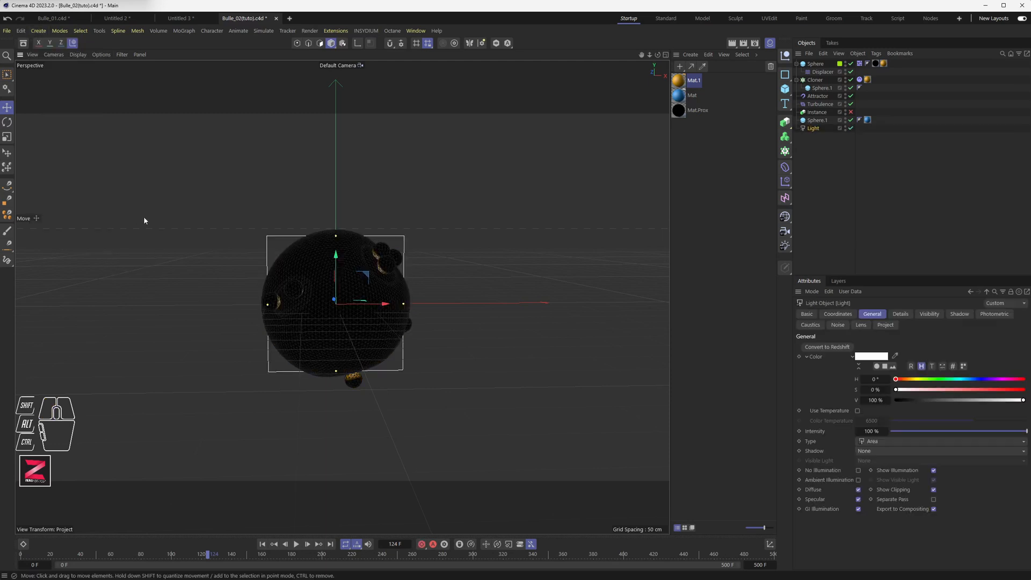
# Move the area light out to the left side of the sphere.
pyautogui.keyDown('alt'); pyautogui.moveTo(369, 304); pyautogui.dragTo(382, 347); pyautogui.keyUp('alt')
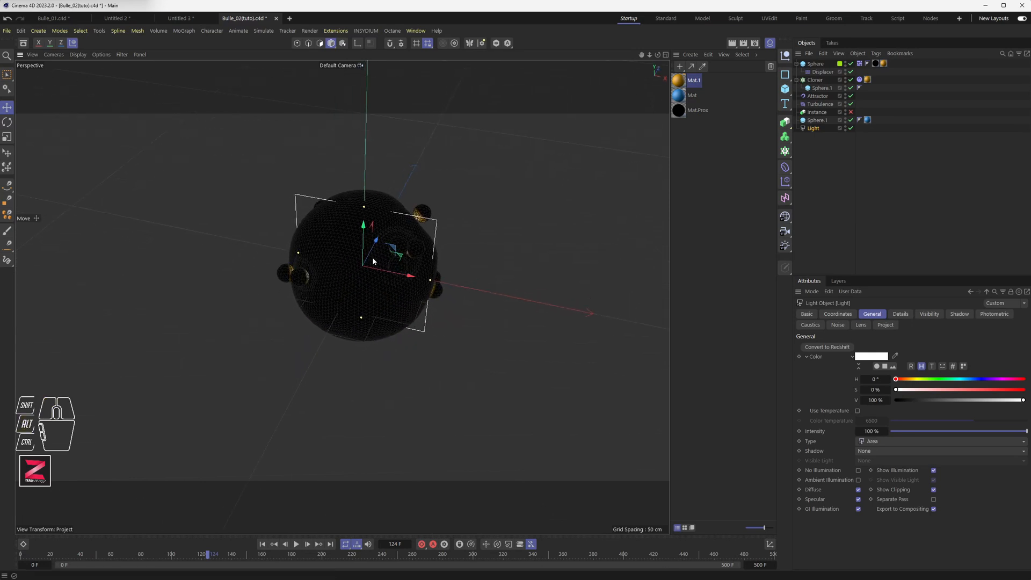
pyautogui.keyDown('alt'); pyautogui.moveTo(372, 249); pyautogui.dragTo(265, 396); pyautogui.keyUp('alt')
pyautogui.press('r')
pyautogui.press('e')
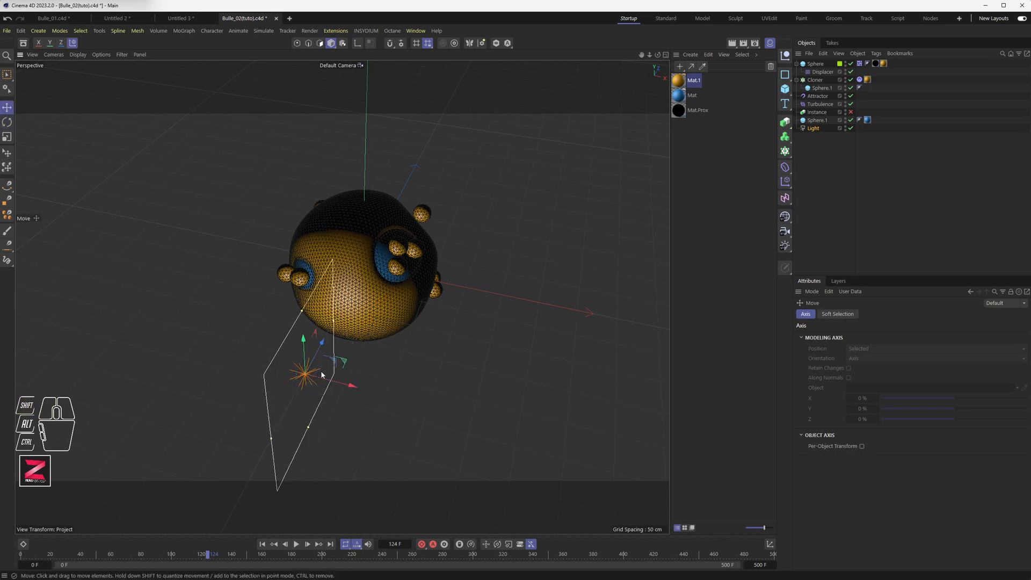
pyautogui.keyDown('alt'); pyautogui.moveTo(348, 363); pyautogui.dragTo(115, 223); pyautogui.keyUp('alt')
# Duplicate the light onto the sphere's right side and rotate the copy to face the sphere.
pyautogui.keyDown('alt'); pyautogui.moveTo(257, 288); pyautogui.dragTo(581, 280); pyautogui.keyUp('alt')
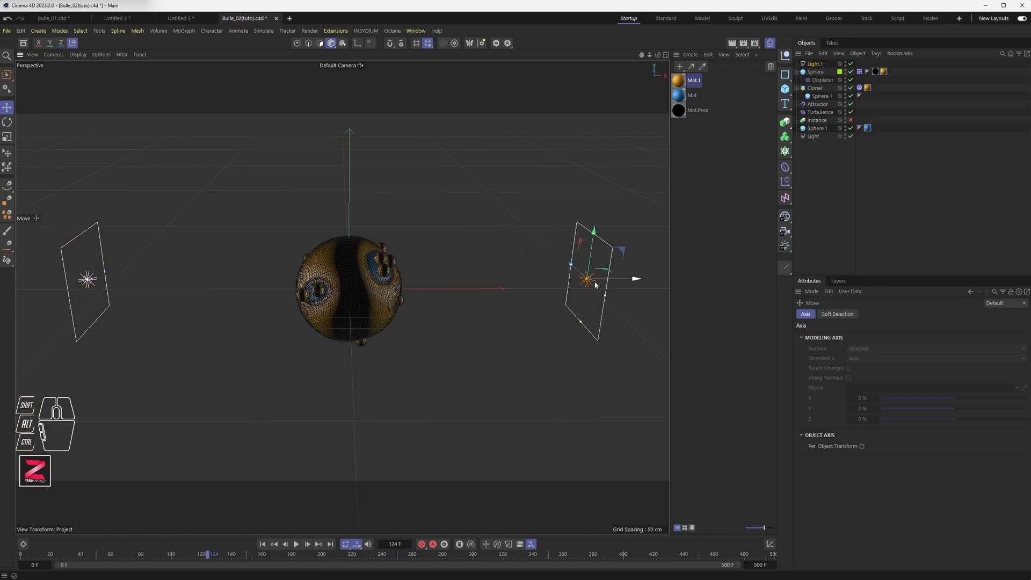
pyautogui.press('r')
pyautogui.moveTo(590, 287); pyautogui.dragTo(650, 271)
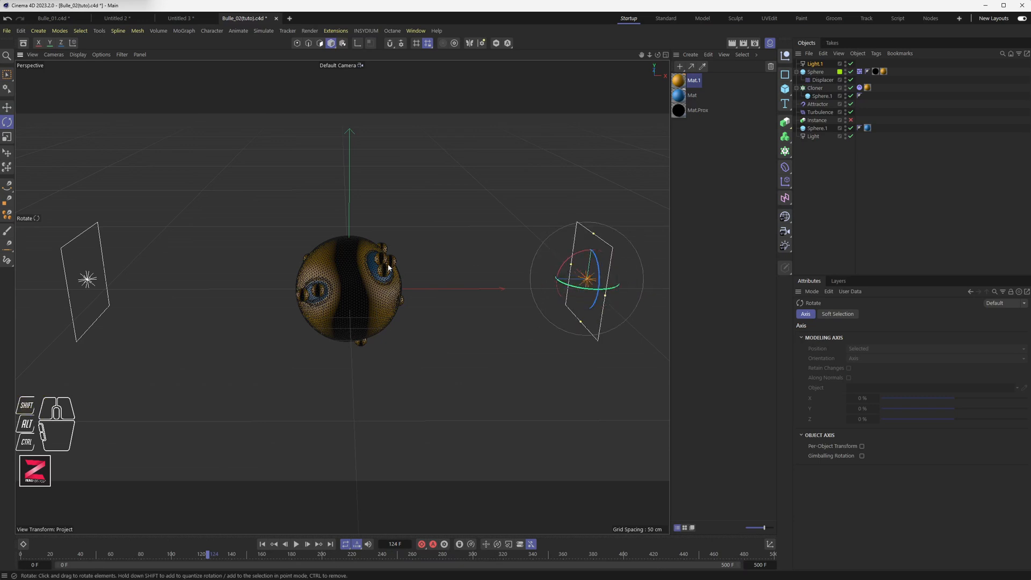
# Play the animation from the start to preview the lit scene.
pyautogui.click(262, 544)
pyautogui.click(297, 544)
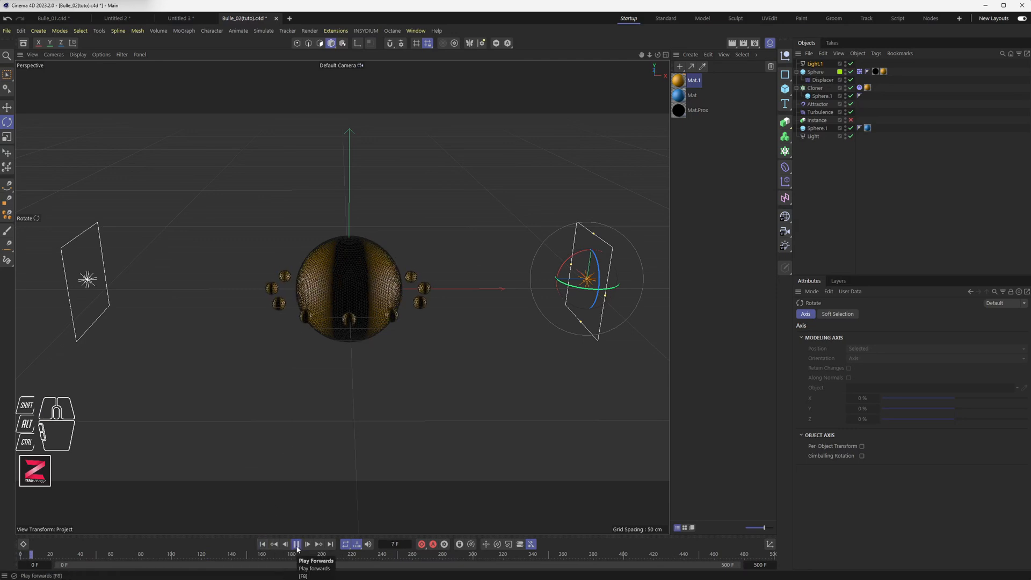
pyautogui.click(296, 544)
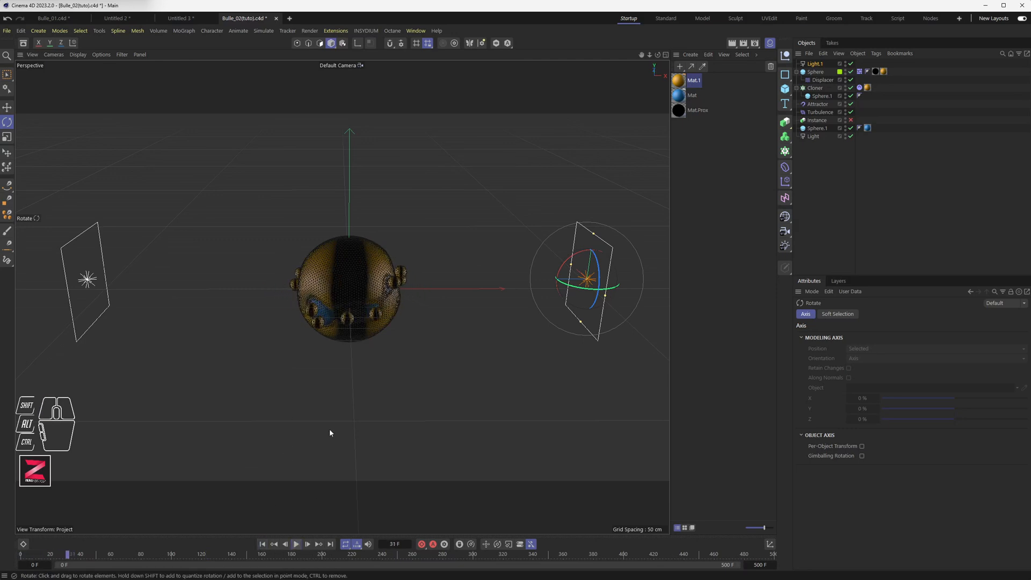
# Move Light.1 below Light in the object hierarchy.
pyautogui.scroll(3, 375, 349)
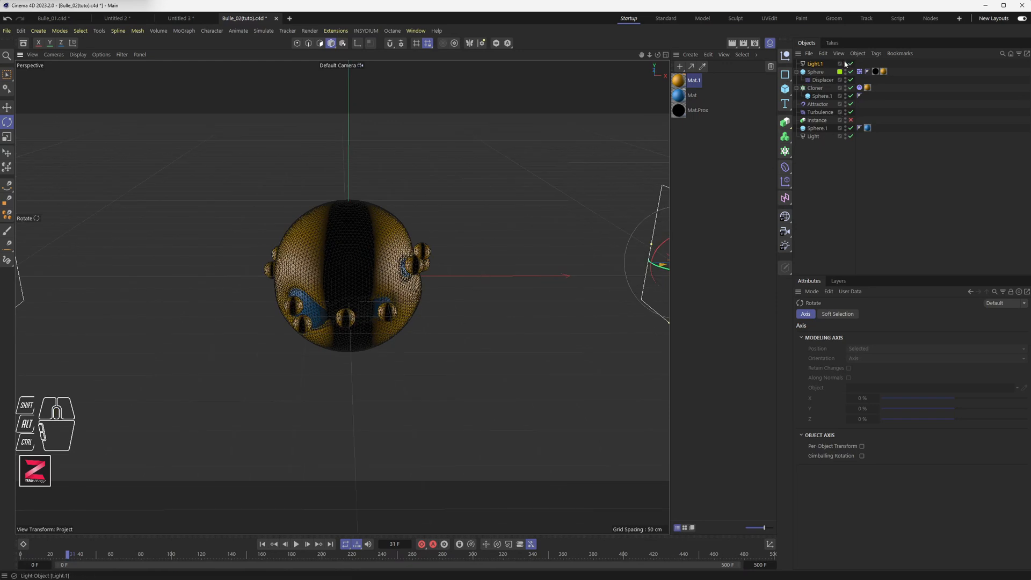
pyautogui.click(816, 64)
pyautogui.moveTo(815, 64); pyautogui.dragTo(821, 140)
# Set the Light object's shadow type to Area.
pyautogui.click(819, 129)
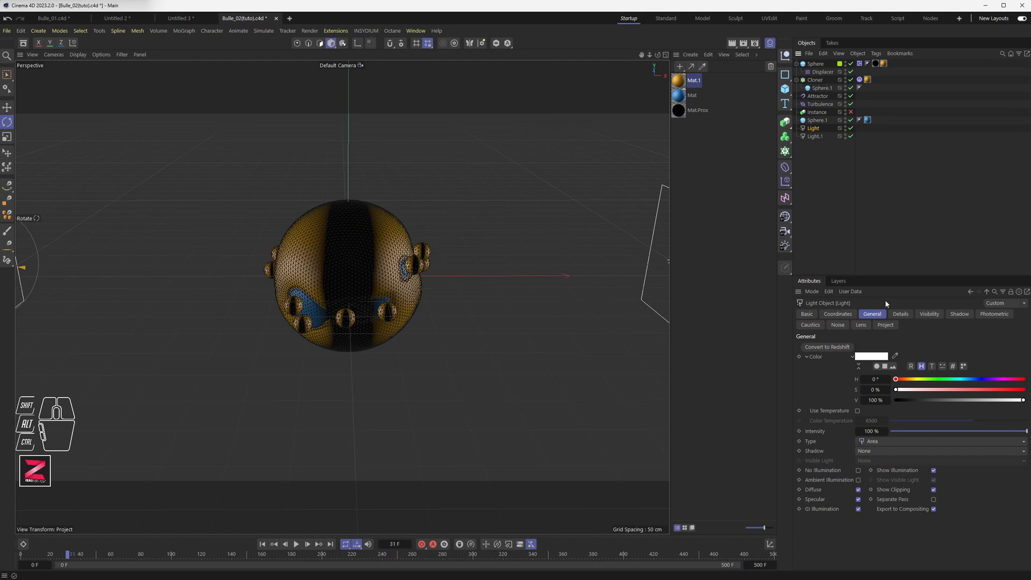
pyautogui.click(961, 315)
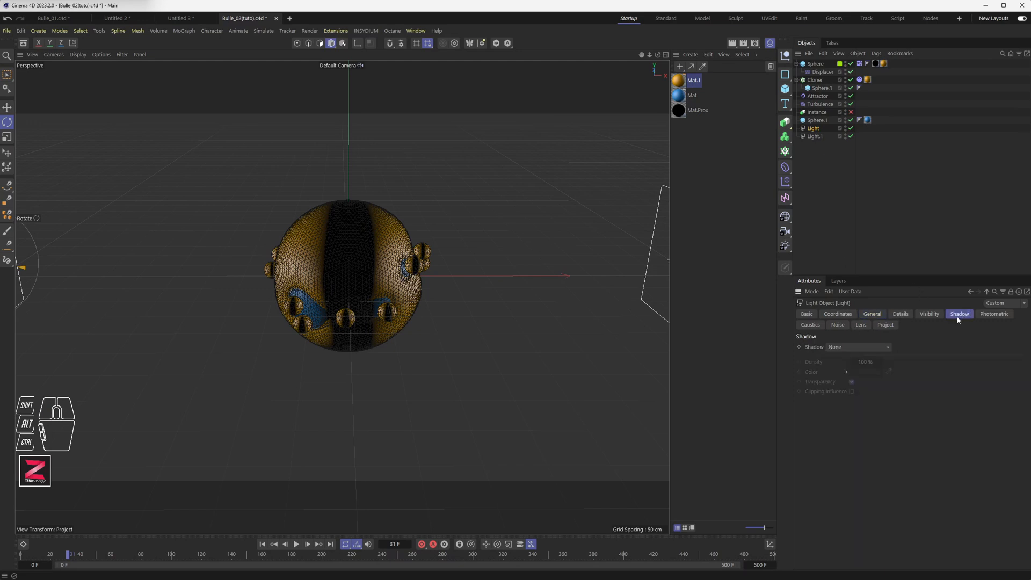
pyautogui.click(860, 348)
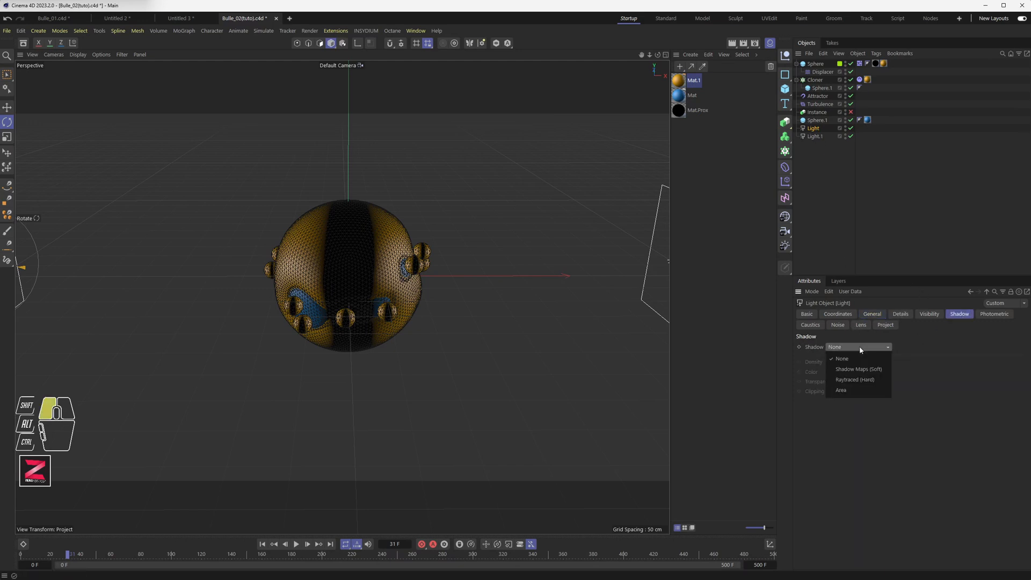
pyautogui.click(853, 390)
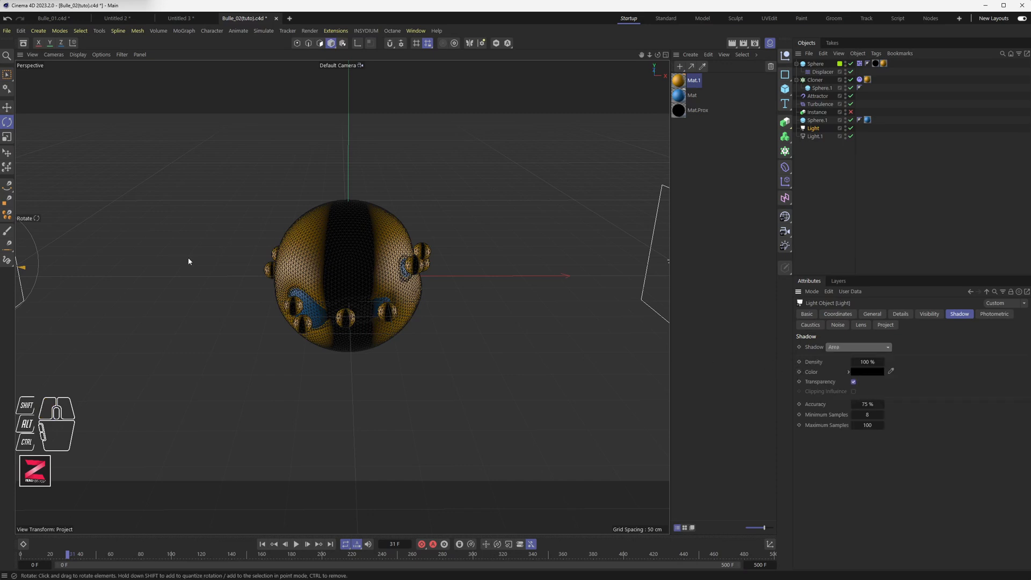
# Delete Light.1 and create an instance of the Light object in its place.
pyautogui.click(813, 135)
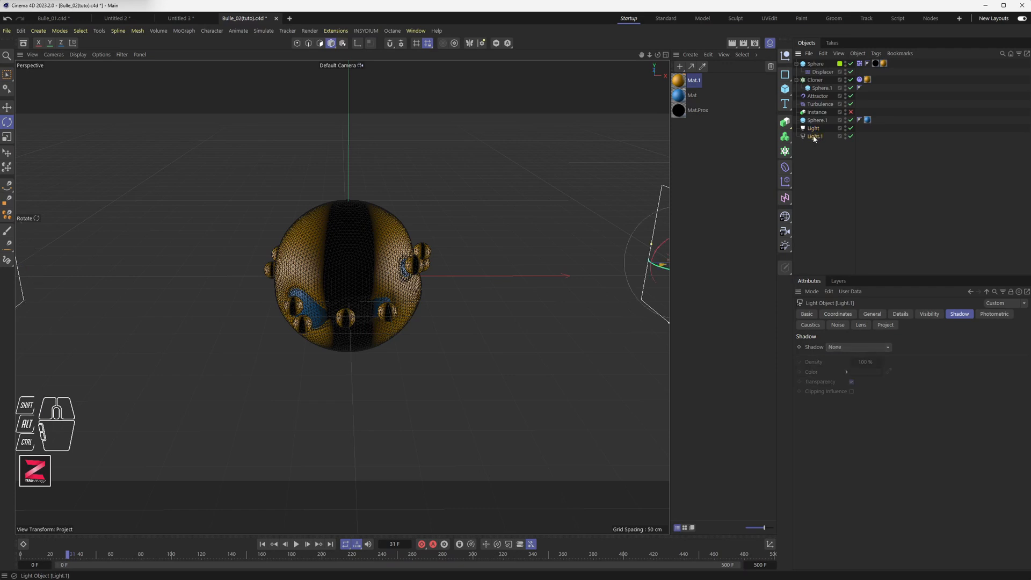
pyautogui.press('Delete')
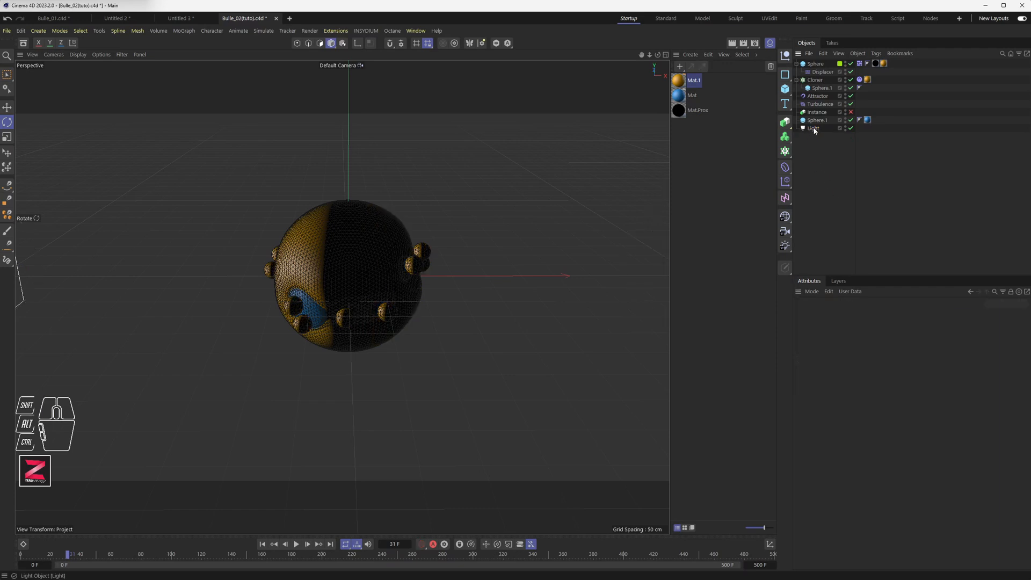
pyautogui.click(813, 128)
pyautogui.moveTo(787, 127); pyautogui.dragTo(824, 230)
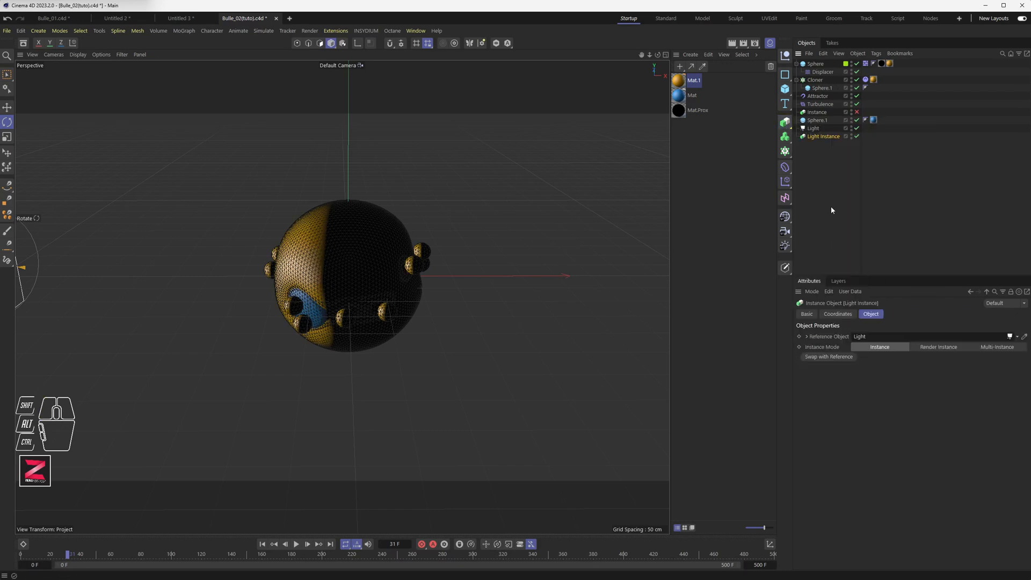
# Move the Light Instance to the sphere's right side and rotate it toward the sphere.
pyautogui.click(814, 129)
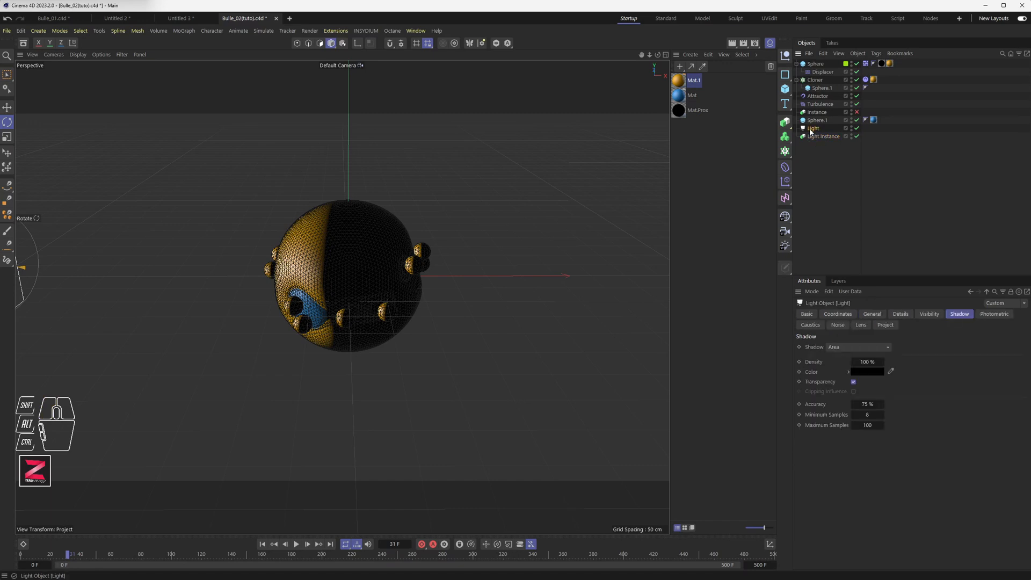
pyautogui.click(817, 136)
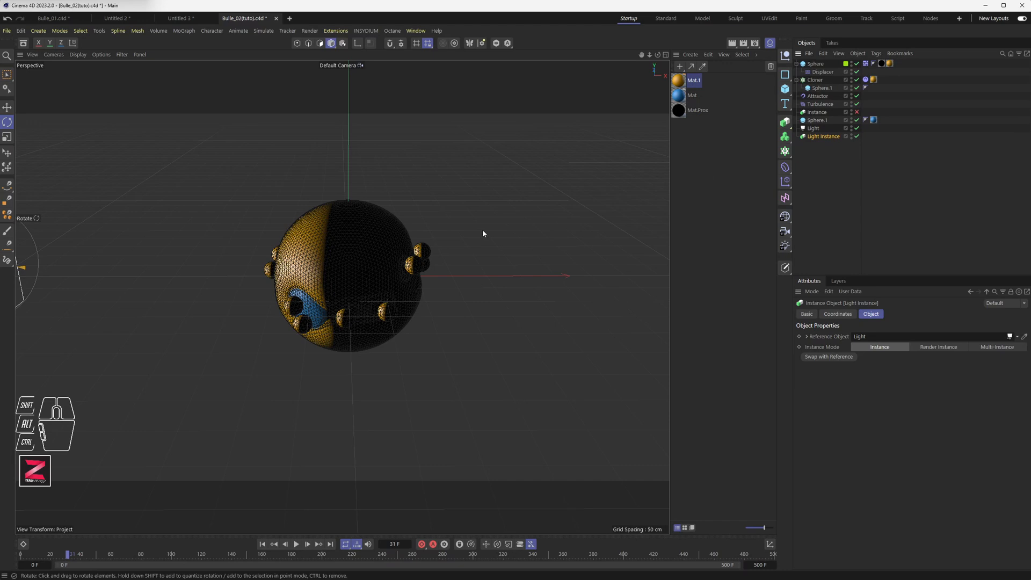
pyautogui.scroll(-2, 448, 240)
pyautogui.scroll(-1, 448, 240)
pyautogui.press('e')
pyautogui.moveTo(137, 258); pyautogui.dragTo(709, 258)
pyautogui.keyDown('alt'); pyautogui.moveTo(436, 281); pyautogui.dragTo(341, 295, button='middle'); pyautogui.keyUp('alt')
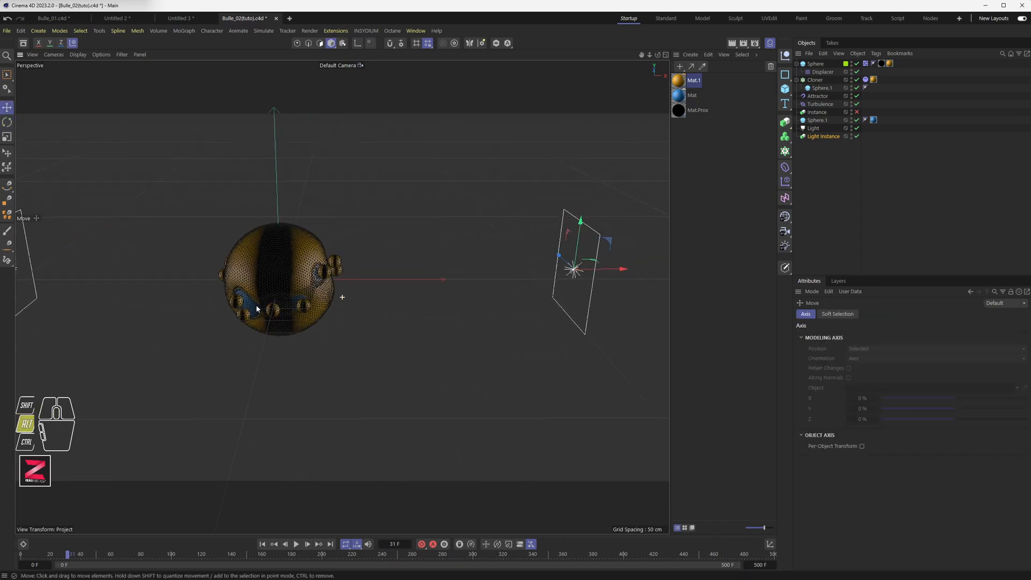
pyautogui.press('r')
pyautogui.moveTo(604, 275); pyautogui.dragTo(623, 241)
# Render the viewport to preview the two-light setup.
pyautogui.scroll(-2, 429, 294)
pyautogui.click(813, 128)
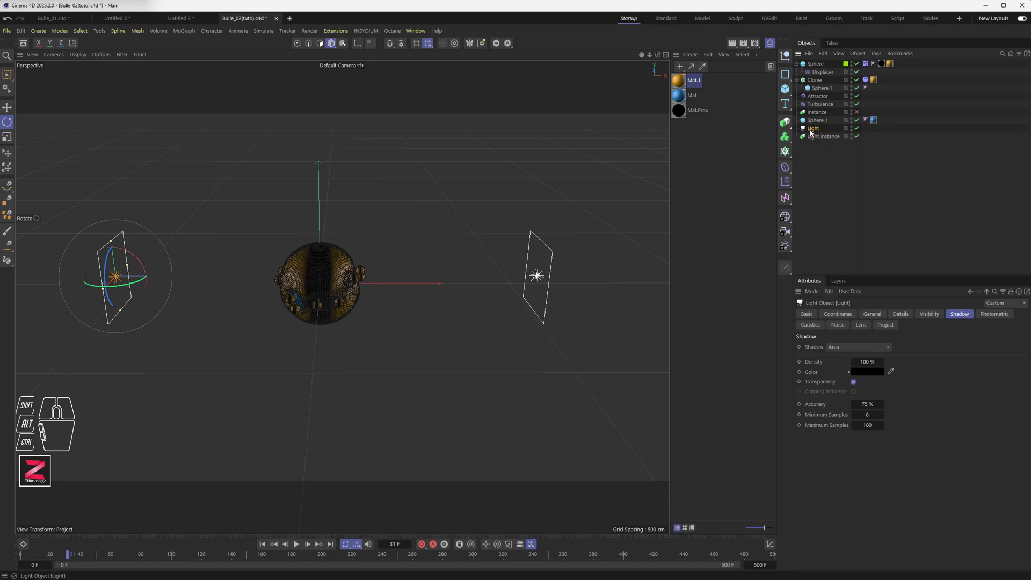
pyautogui.click(812, 136)
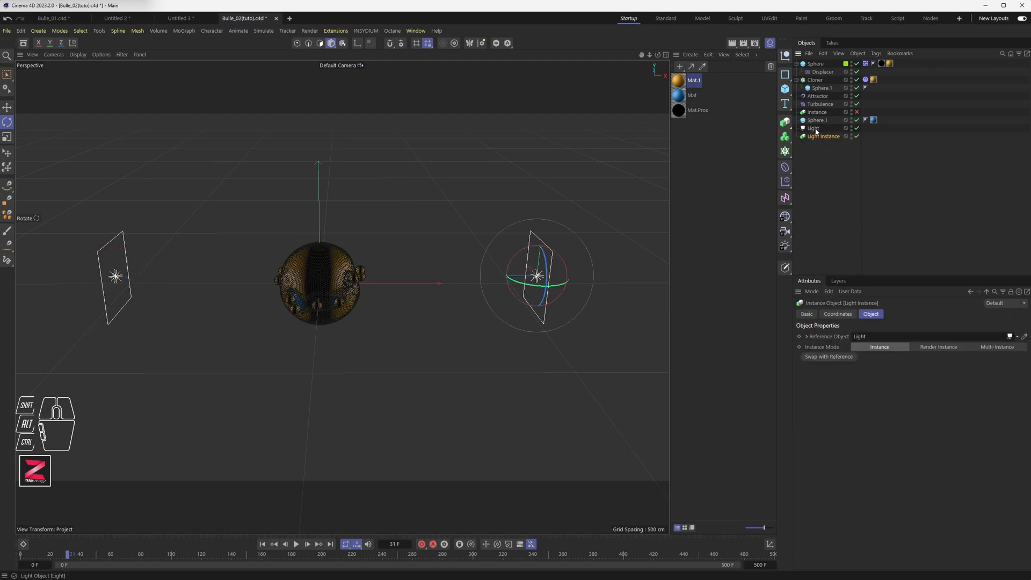
pyautogui.click(814, 129)
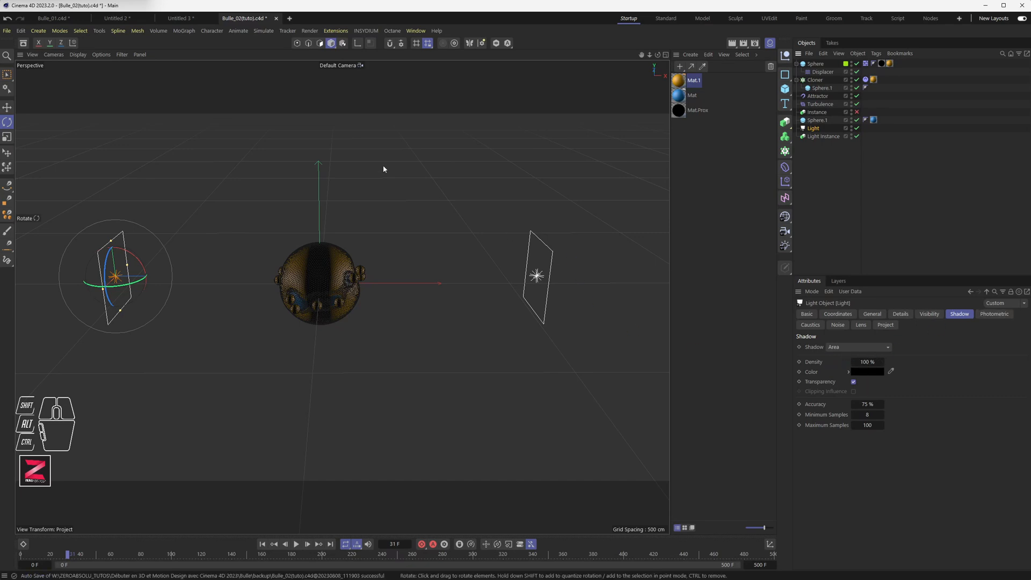
pyautogui.scroll(5, 338, 250)
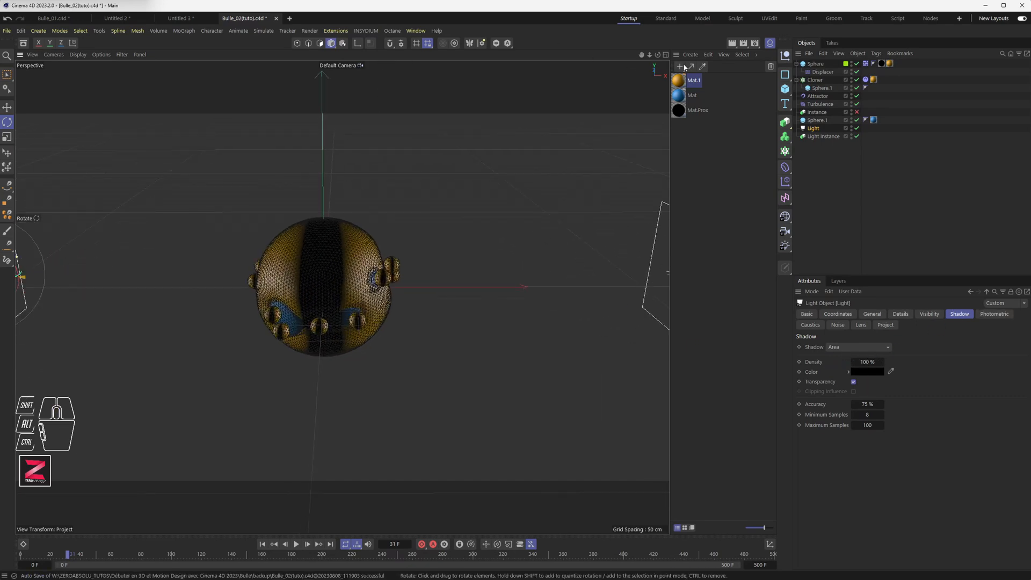
pyautogui.click(732, 43)
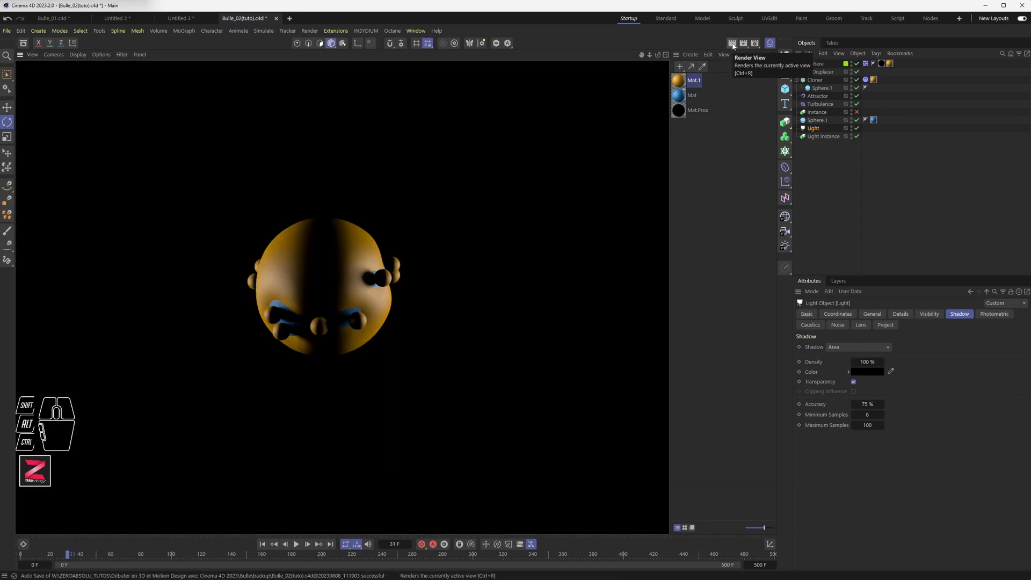
pyautogui.click(498, 190)
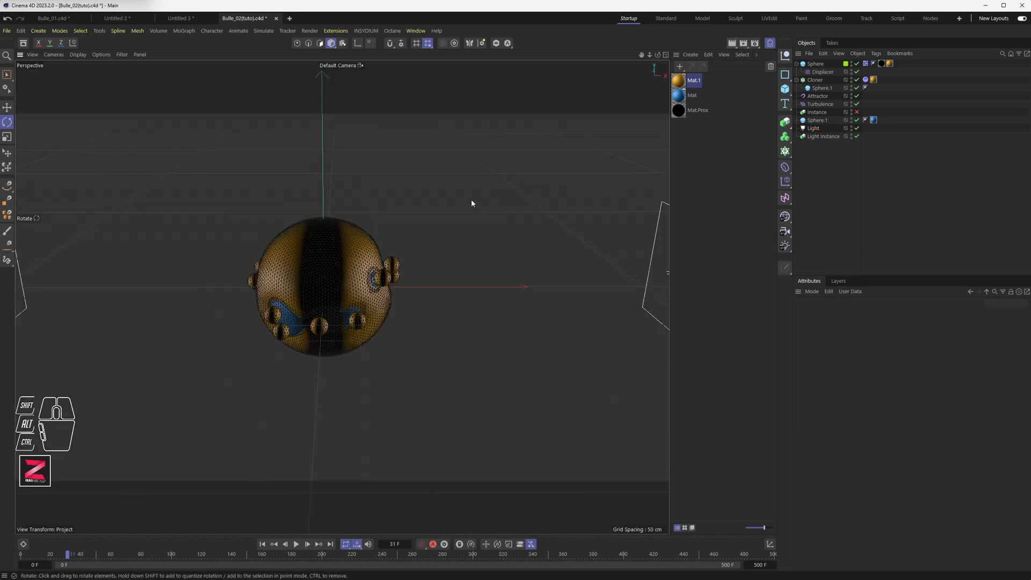
# Duplicate the Light Instance to make a third light.
pyautogui.scroll(-2, 571, 273)
pyautogui.keyDown('ctrl'); pyautogui.moveTo(828, 137); pyautogui.dragTo(825, 158); pyautogui.keyUp('ctrl')
pyautogui.press('e')
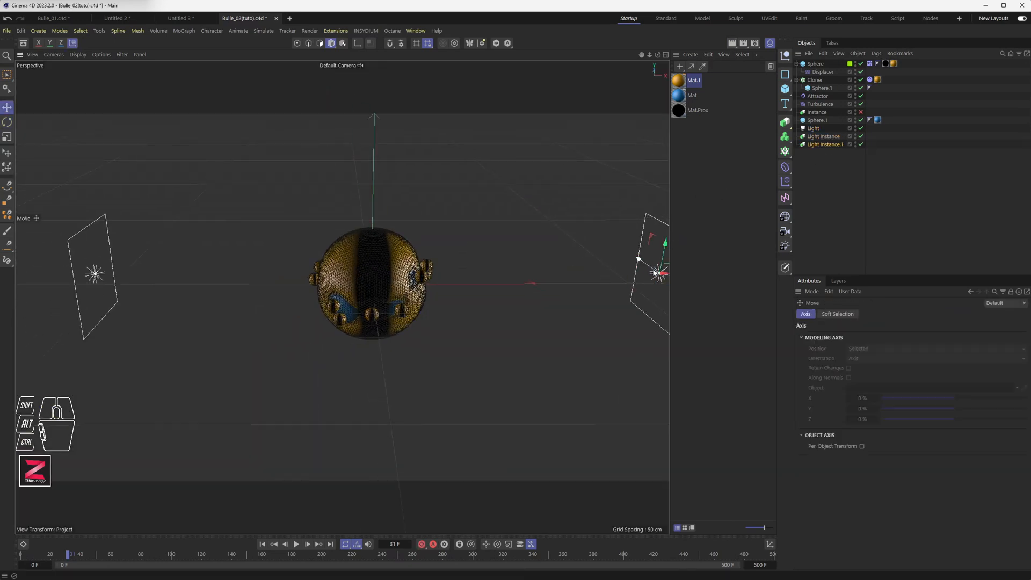
pyautogui.moveTo(664, 274); pyautogui.dragTo(395, 60)
pyautogui.press('r')
pyautogui.hotkey('ctrl', 'z')
pyautogui.press('e')
# Position the duplicated light instance above the sphere.
pyautogui.keyDown('alt'); pyautogui.moveTo(314, 277); pyautogui.dragTo(325, 134); pyautogui.keyUp('alt')
pyautogui.moveTo(275, 79); pyautogui.dragTo(502, 113)
pyautogui.keyDown('alt'); pyautogui.moveTo(520, 285); pyautogui.dragTo(451, 261); pyautogui.keyUp('alt')
pyautogui.keyDown('alt'); pyautogui.scroll(3, 451, 261); pyautogui.keyUp('alt')
pyautogui.keyDown('alt'); pyautogui.moveTo(444, 288); pyautogui.dragTo(415, 239, button='middle'); pyautogui.keyUp('alt')
pyautogui.keyDown('alt'); pyautogui.moveTo(415, 239); pyautogui.dragTo(415, 265); pyautogui.keyUp('alt')
pyautogui.keyDown('alt'); pyautogui.scroll(1, 415, 265); pyautogui.keyUp('alt')
pyautogui.keyDown('alt'); pyautogui.moveTo(415, 264); pyautogui.dragTo(415, 300, button='middle'); pyautogui.keyUp('alt')
# Open Mat.1's editor, set its Reflectance specular strength to 65 %, and render the viewport.
pyautogui.click(735, 45)
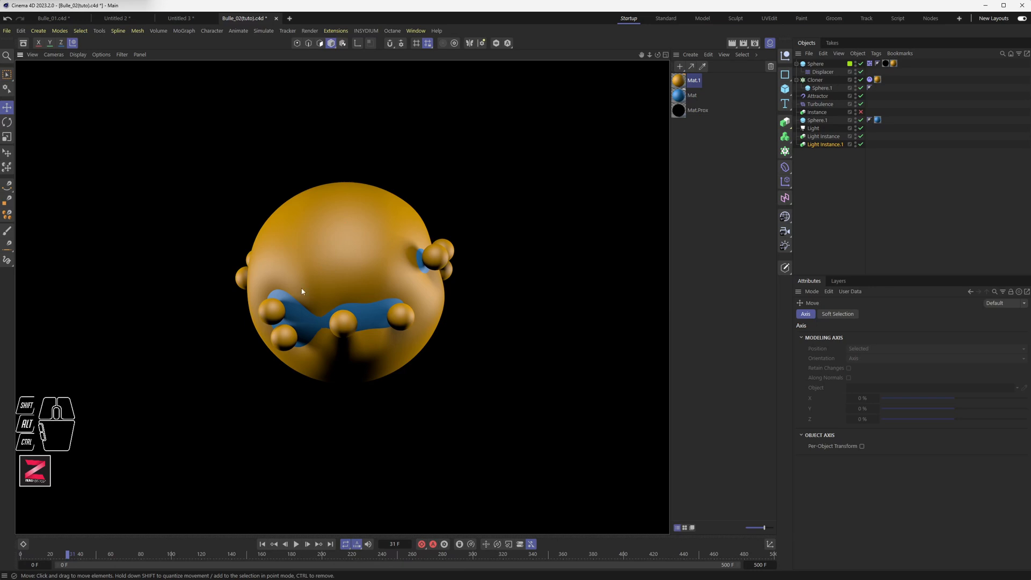
pyautogui.doubleClick(678, 80)
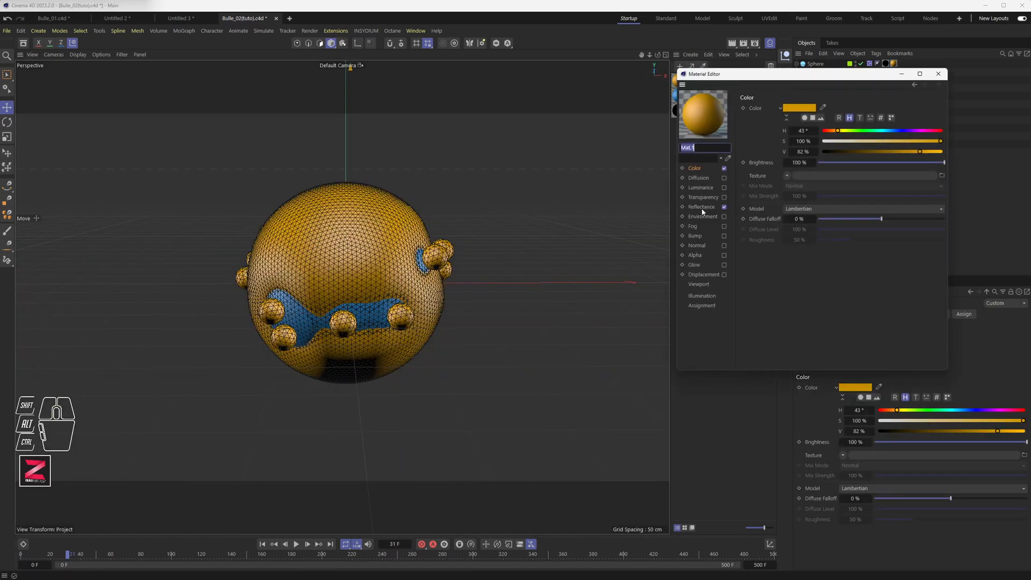
pyautogui.click(701, 207)
pyautogui.moveTo(854, 297); pyautogui.dragTo(901, 300)
pyautogui.click(732, 44)
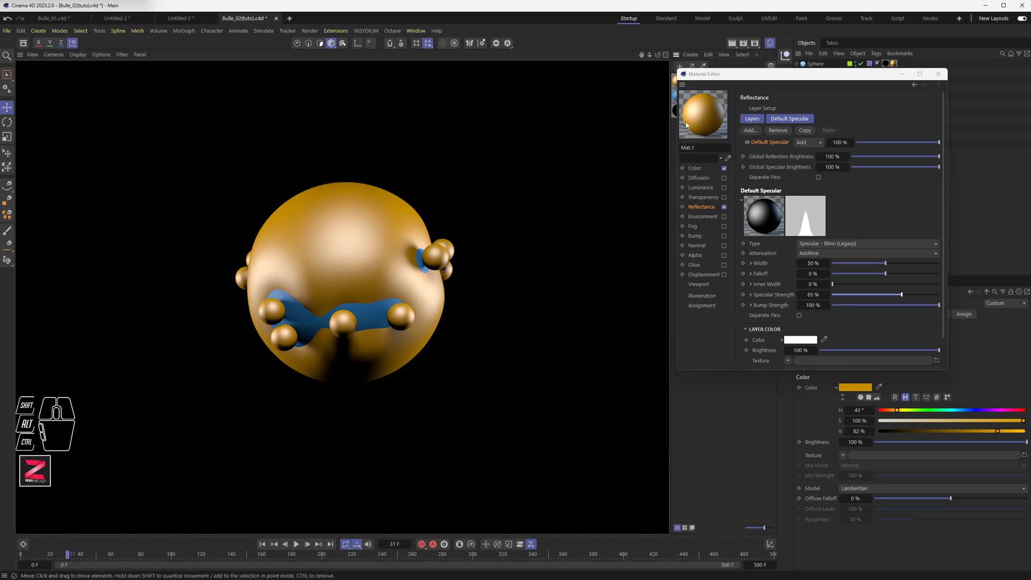
pyautogui.moveTo(840, 79); pyautogui.dragTo(639, 134)
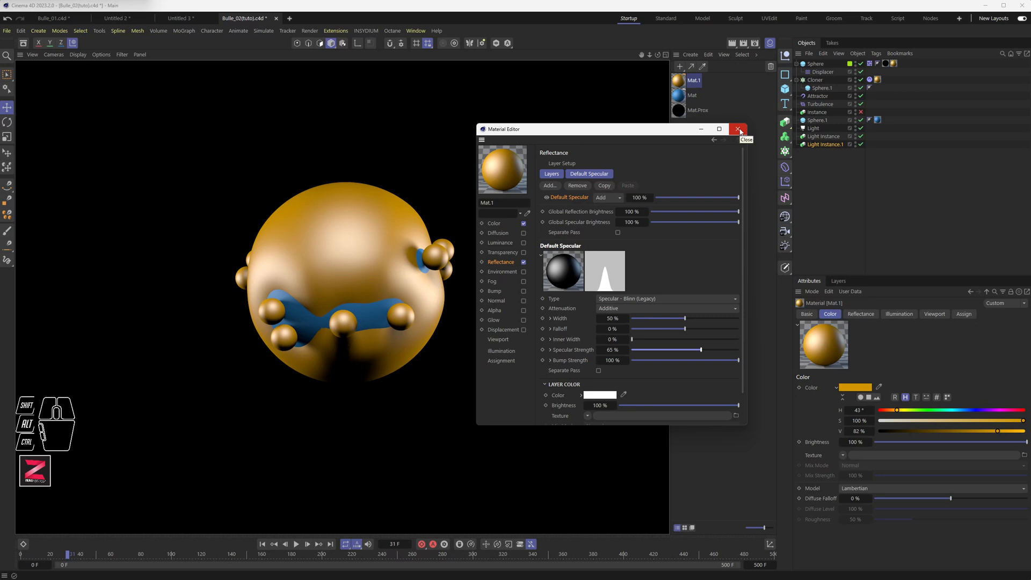
# Close the material editor and add a Cube object sized 1600 cm on X, Y and Z.
pyautogui.click(739, 130)
pyautogui.click(805, 180)
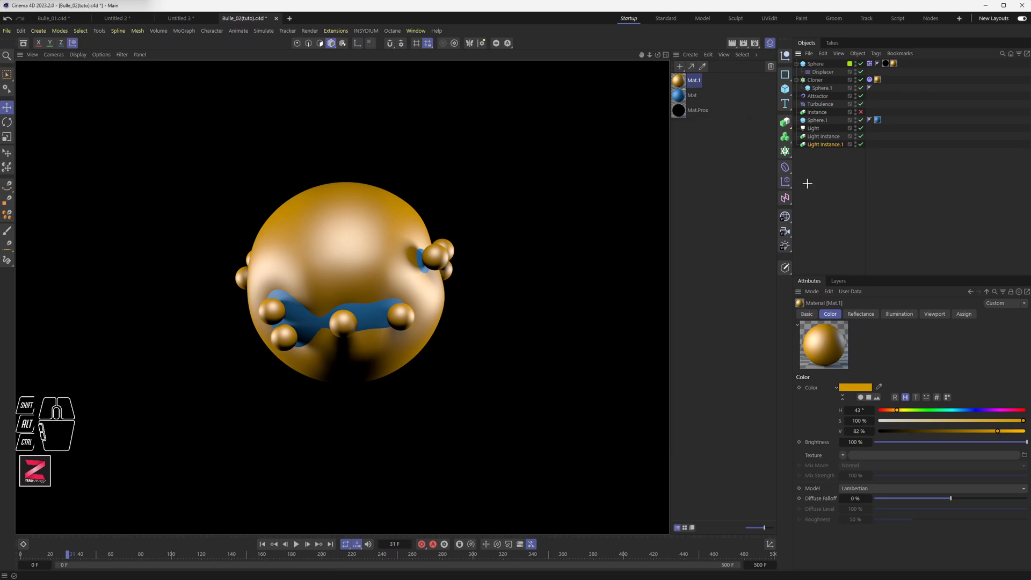
pyautogui.click(784, 77)
pyautogui.click(785, 88)
pyautogui.scroll(-10, 471, 273)
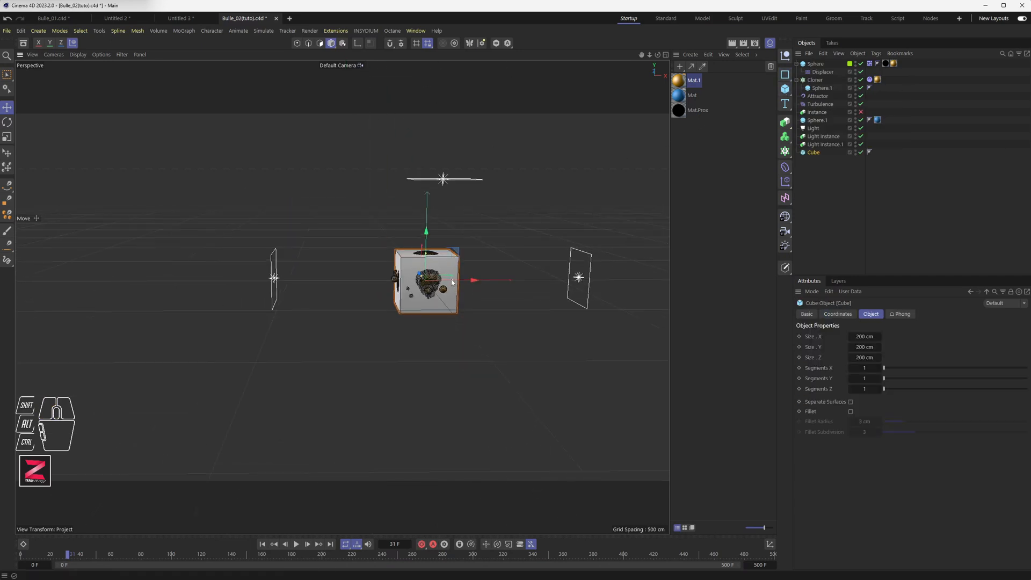
pyautogui.click(861, 337)
pyautogui.write('1600')
pyautogui.press('Tab')
pyautogui.write('1600')
pyautogui.press('Tab')
pyautogui.write('1600')
pyautogui.press('Tab')
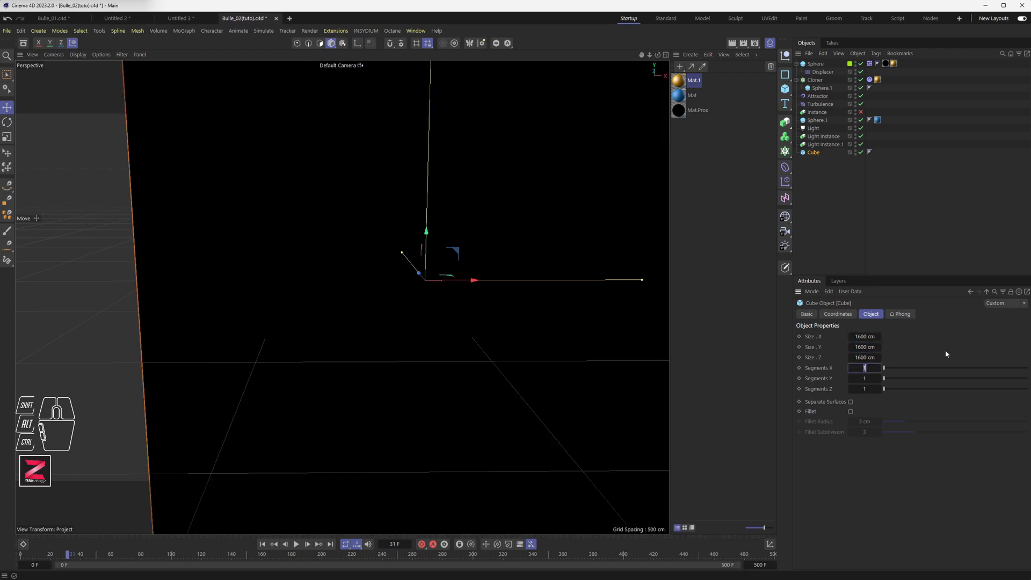
# Frame the sphere and render the viewport to preview it inside the cube.
pyautogui.scroll(8, 427, 255)
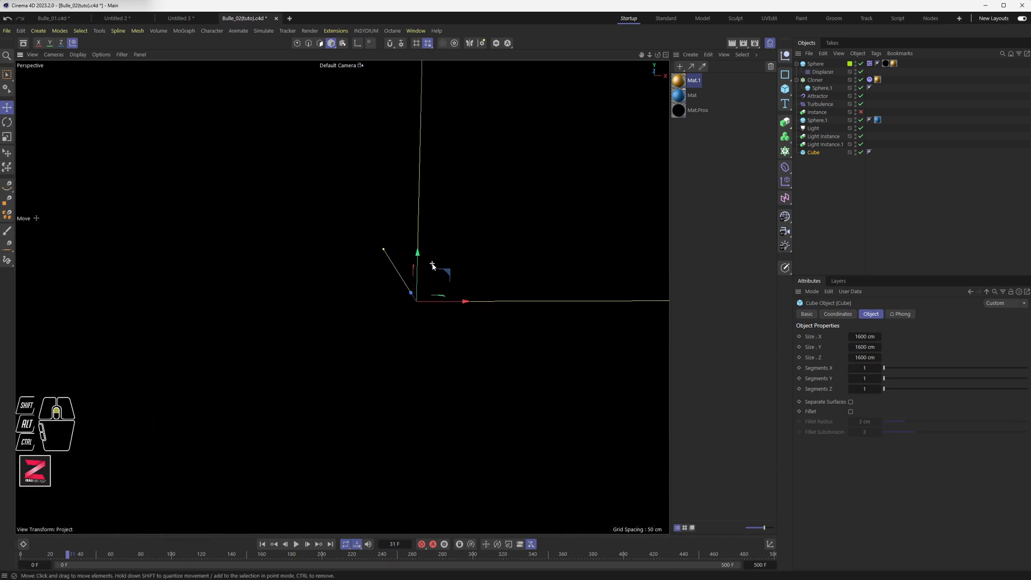
pyautogui.scroll(2, 431, 274)
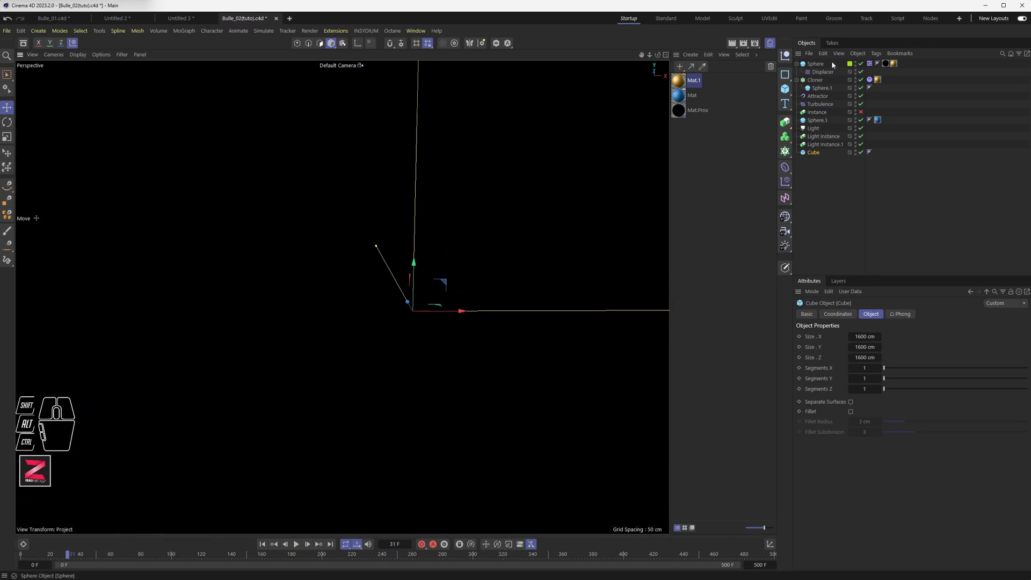
pyautogui.click(816, 64)
pyautogui.press('s')
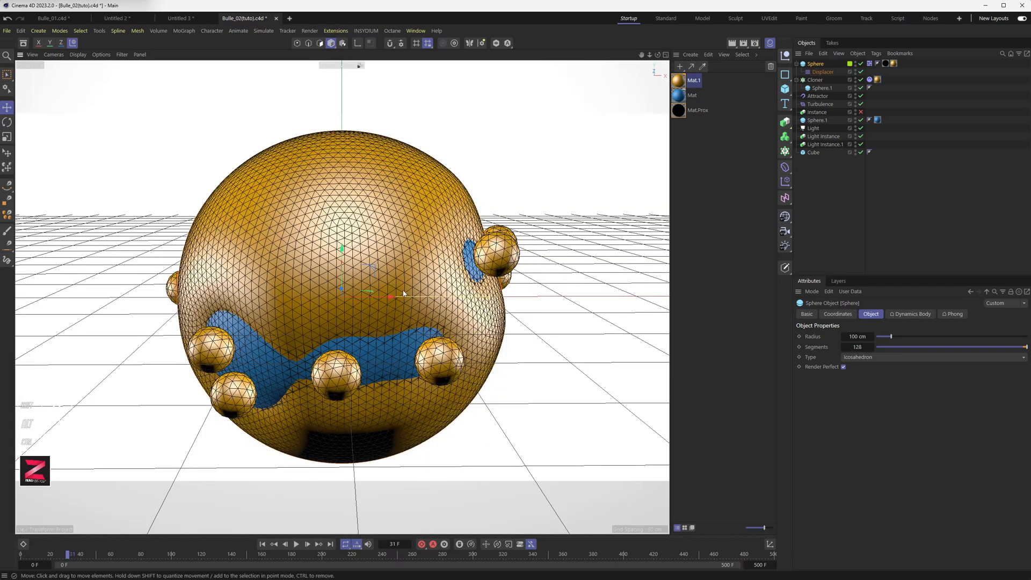
pyautogui.scroll(-6, 381, 303)
pyautogui.moveTo(381, 303); pyautogui.dragTo(434, 231, button='middle')
pyautogui.keyDown('alt'); pyautogui.moveTo(346, 322); pyautogui.dragTo(341, 296, button='middle'); pyautogui.keyUp('alt')
pyautogui.click(733, 45)
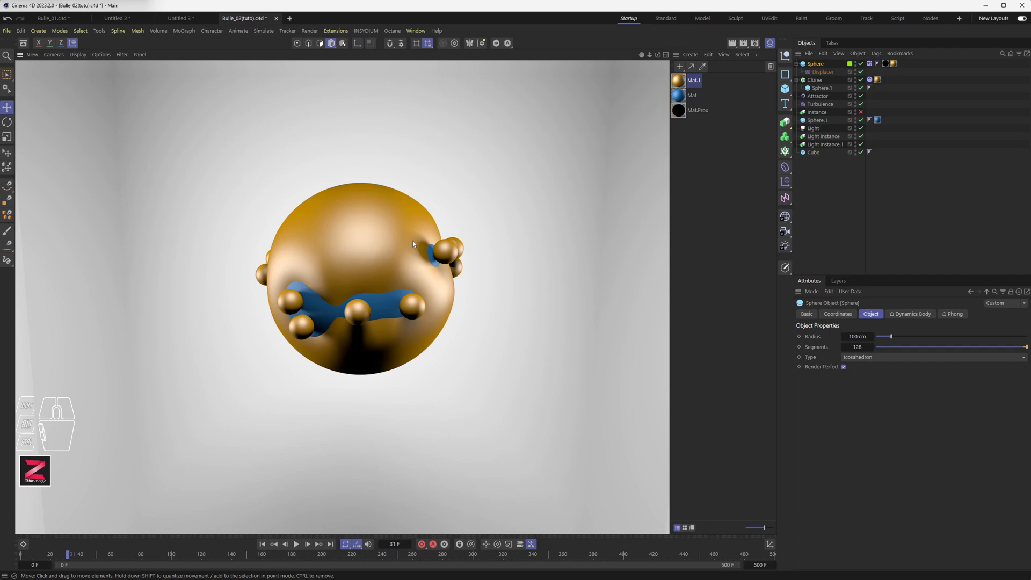
# Disable the Cube object in the scene.
pyautogui.click(710, 190)
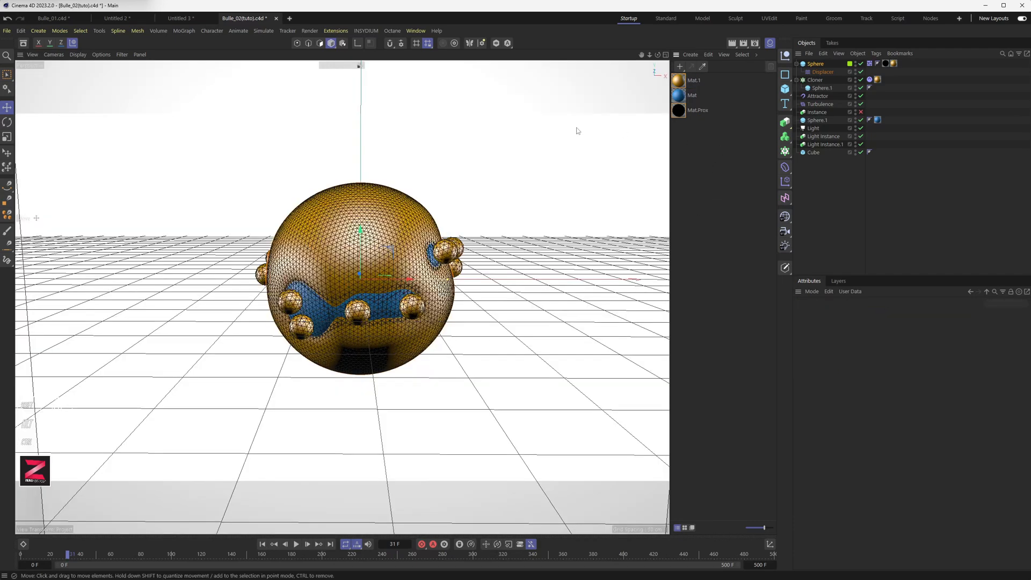
pyautogui.scroll(-8, 387, 257)
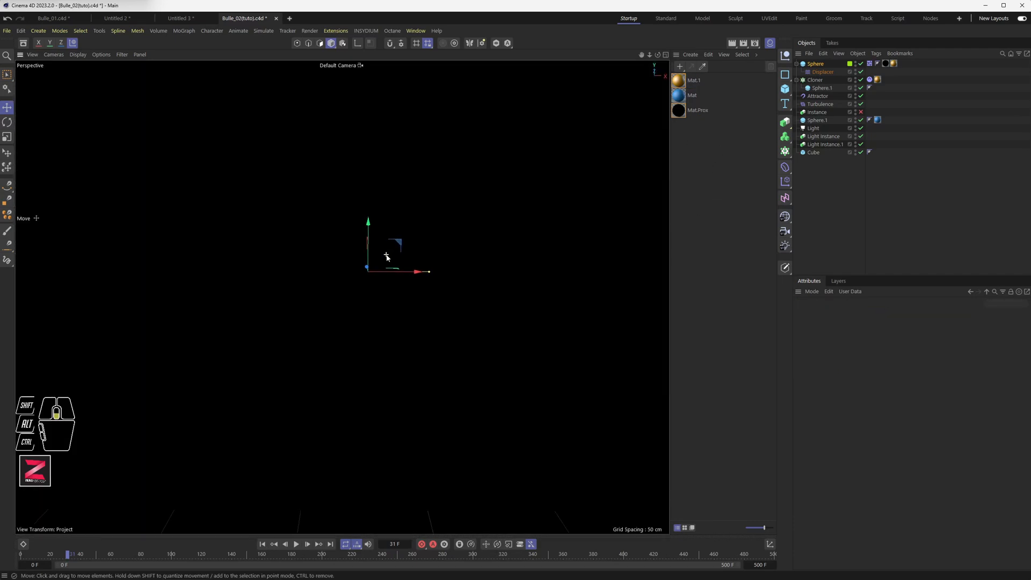
pyautogui.scroll(-5, 387, 257)
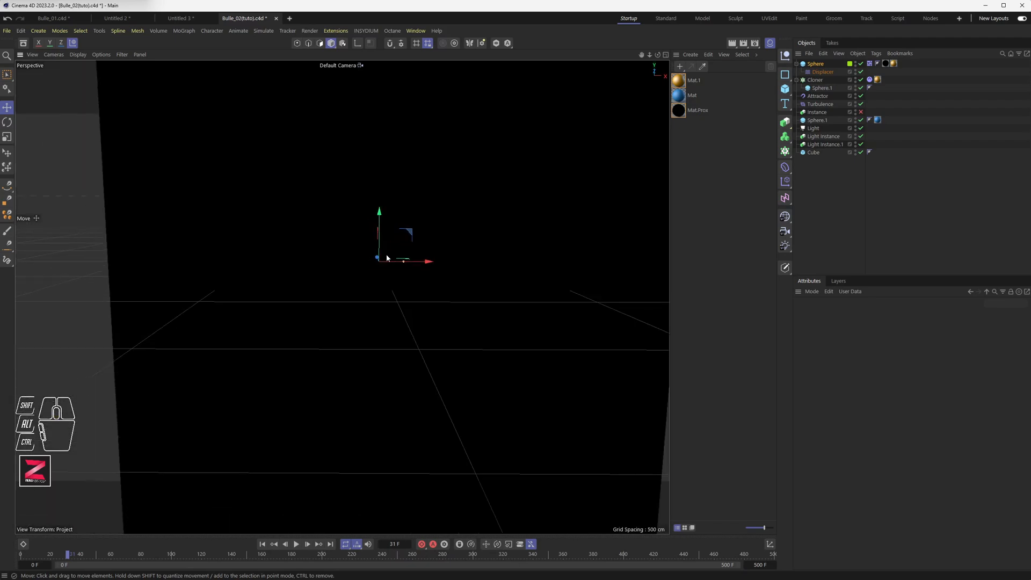
pyautogui.click(861, 152)
pyautogui.scroll(5, 386, 261)
pyautogui.scroll(4, 386, 260)
pyautogui.keyDown('alt'); pyautogui.moveTo(528, 233); pyautogui.dragTo(526, 240, button='middle'); pyautogui.keyUp('alt')
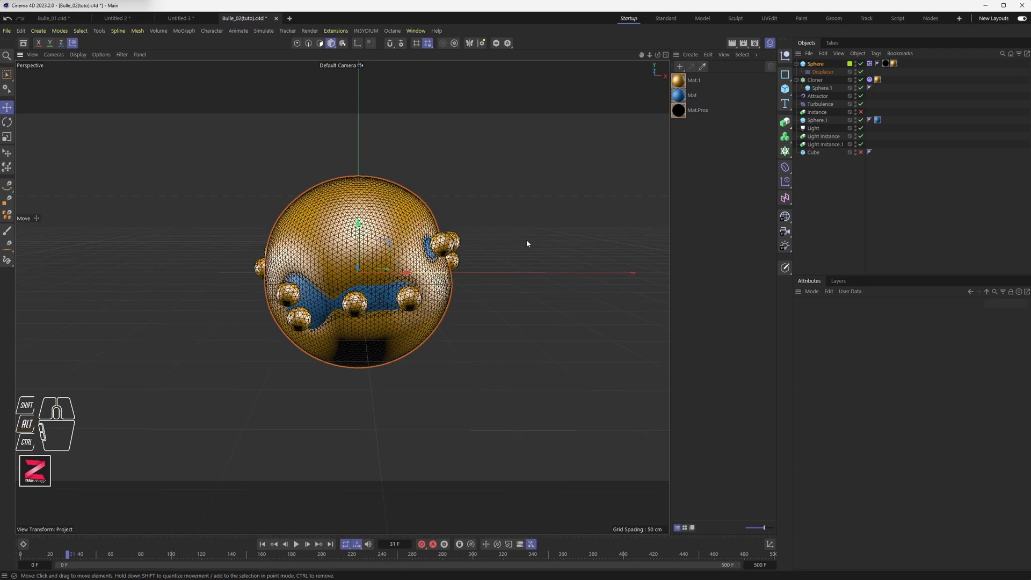